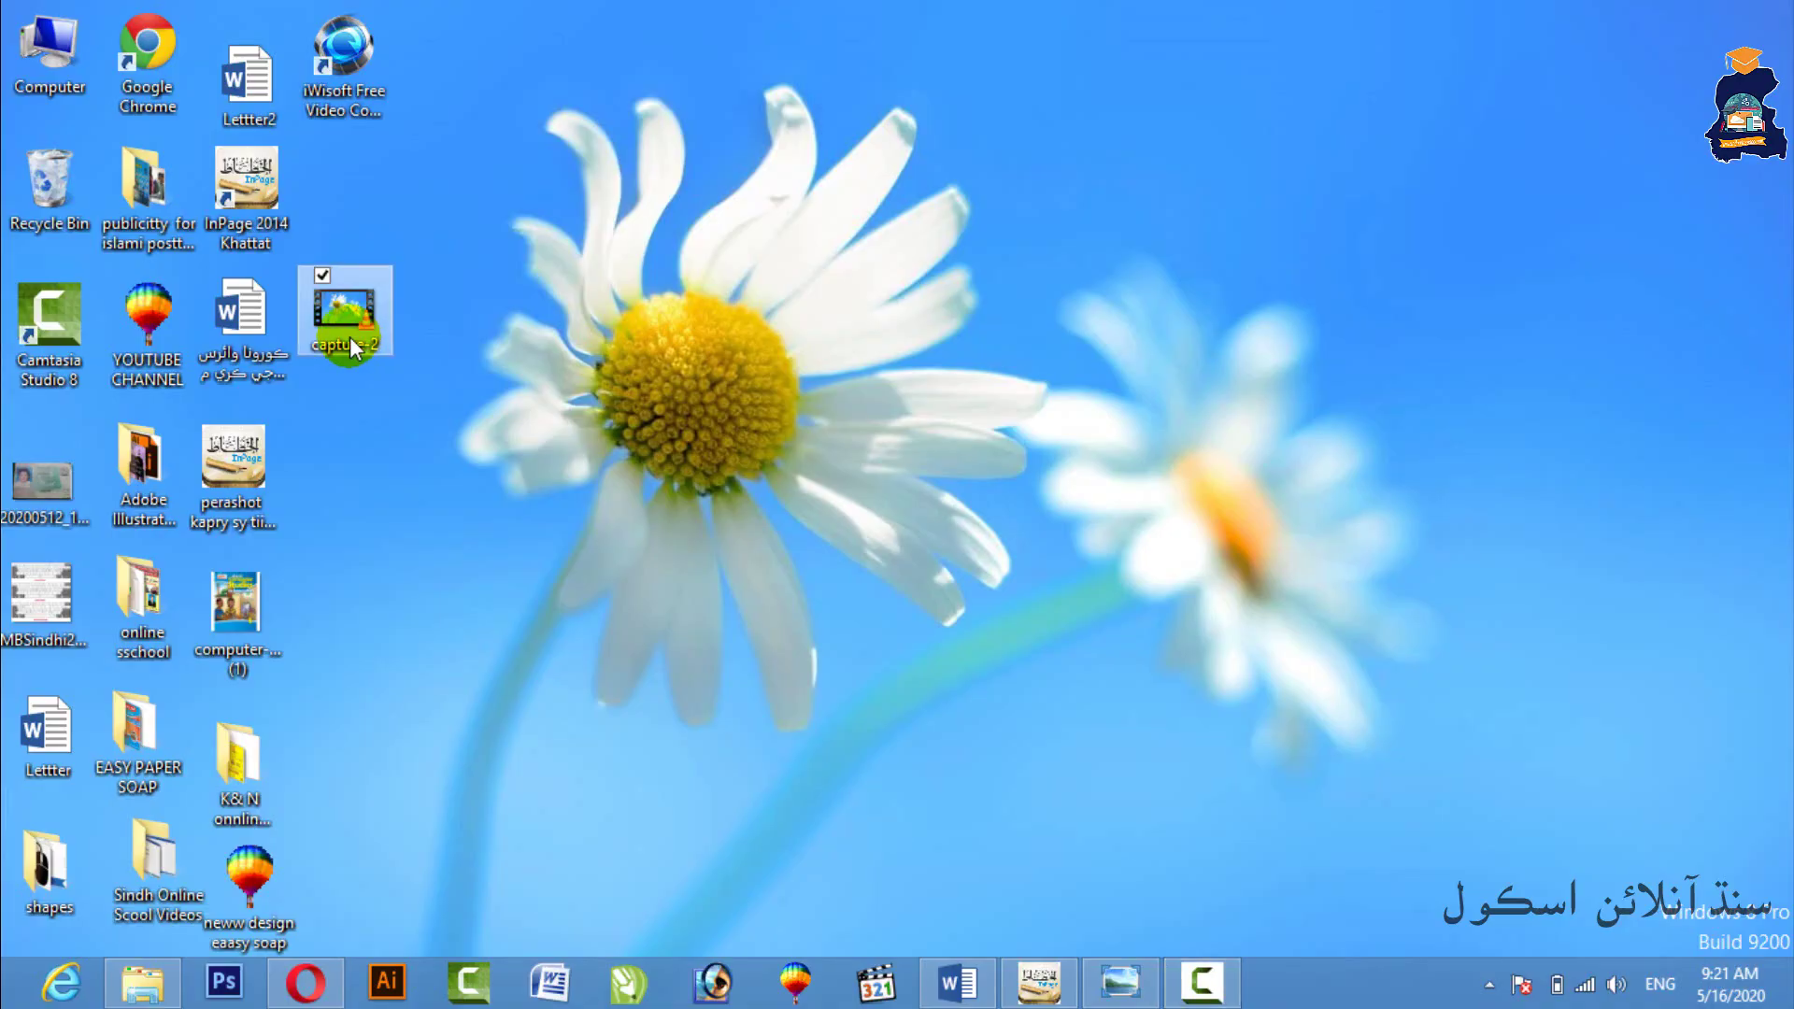
# - Permanently delete the capture 2 screenshot from the desktop and clear the icon selection
pyautogui.hotkey('shift', 'Delete')
pyautogui.press('Return')
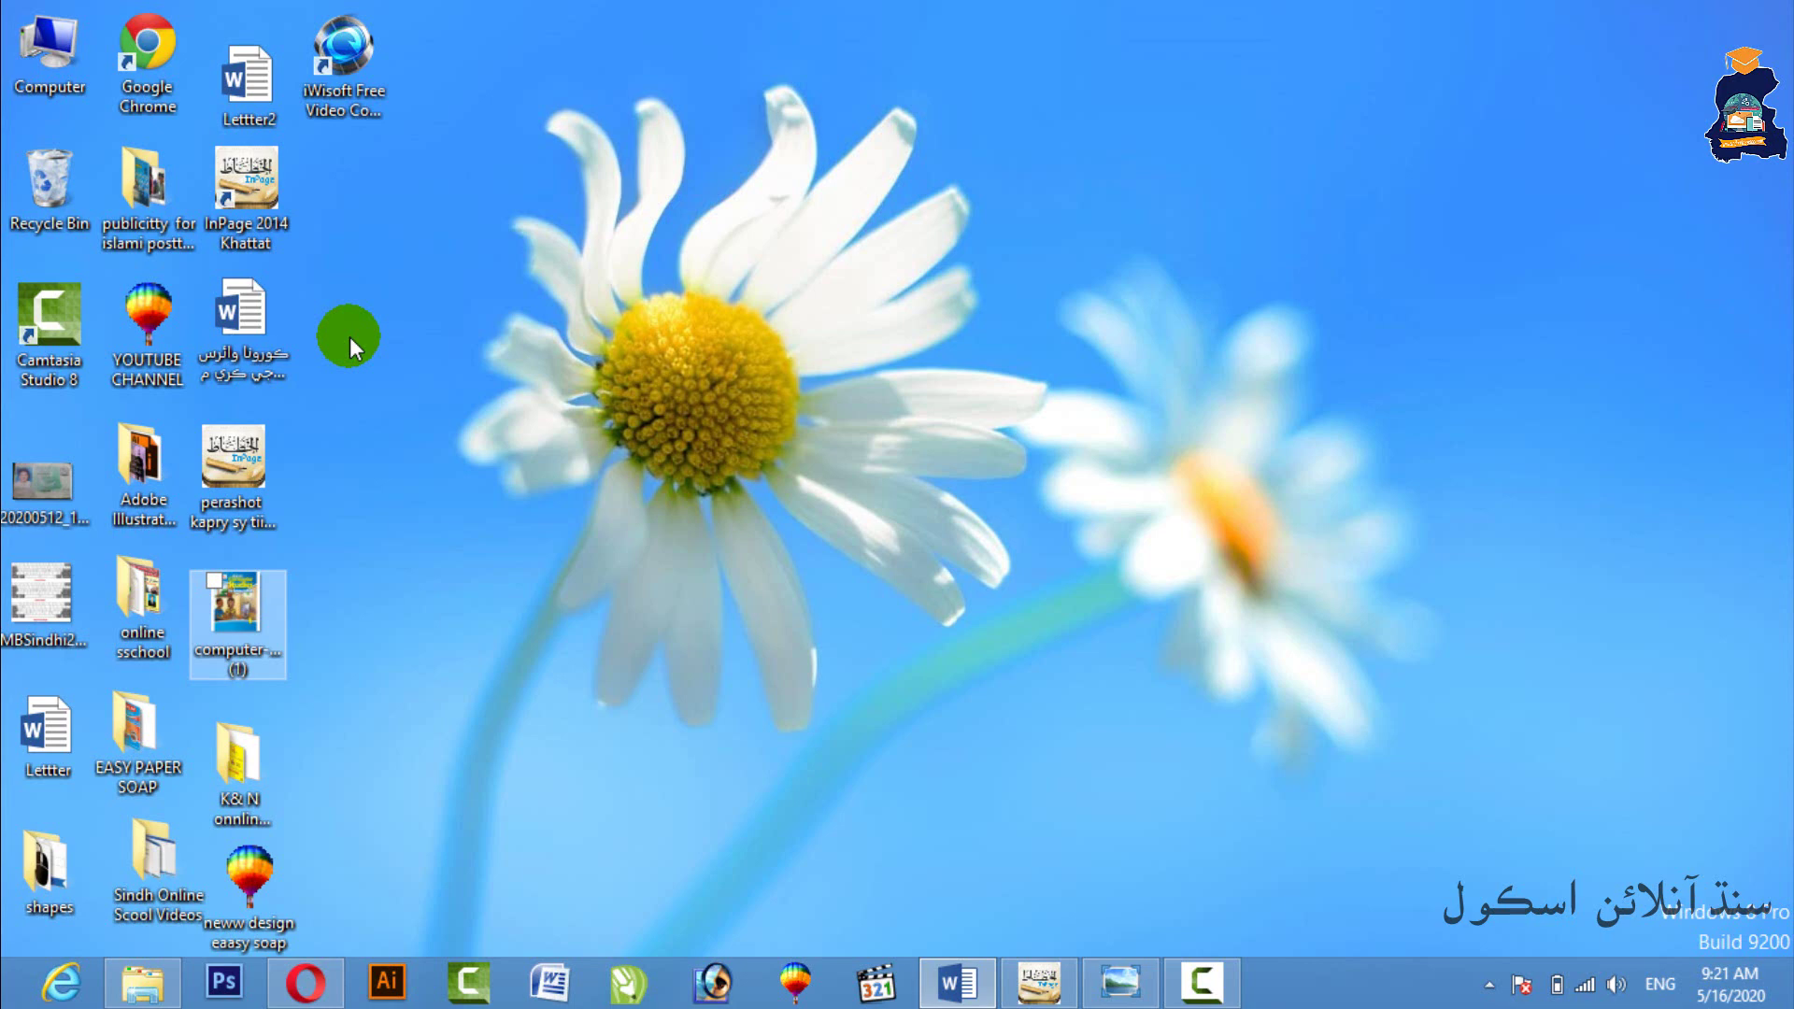
pyautogui.click(350, 336)
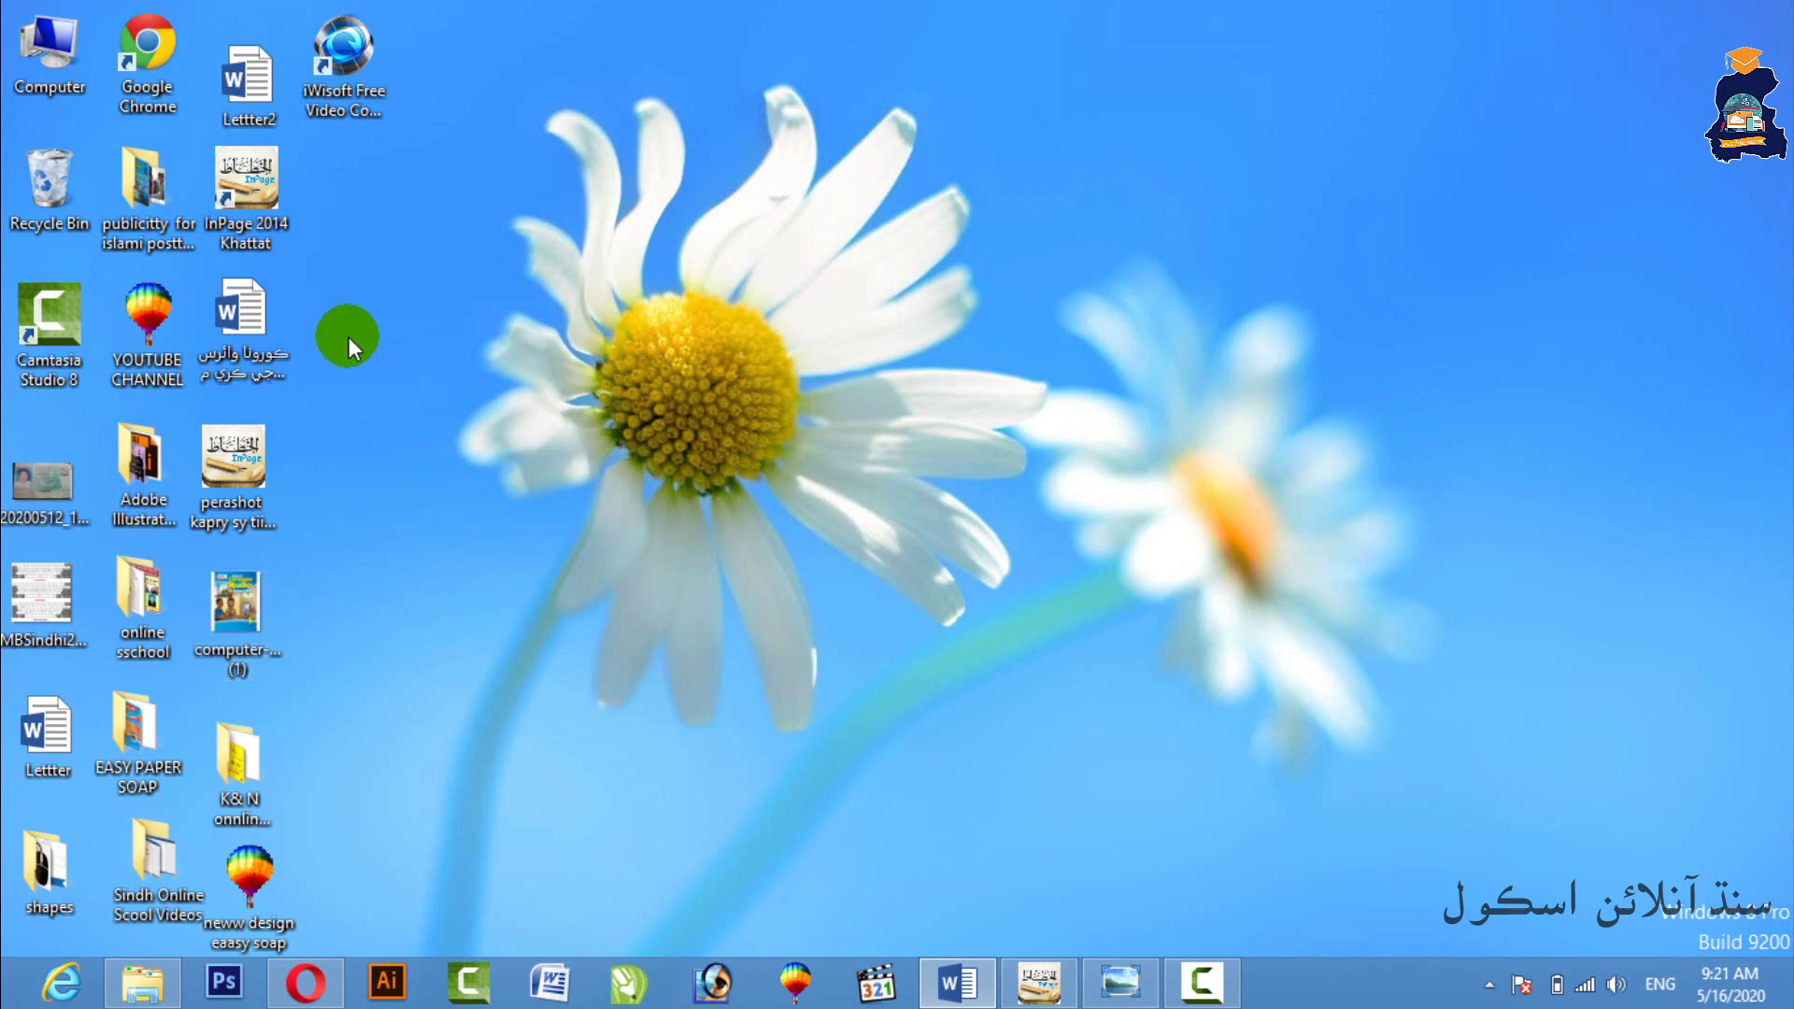
# - Return to the Word document with the annotated table and show the Insert ribbon
pyautogui.click(958, 981)
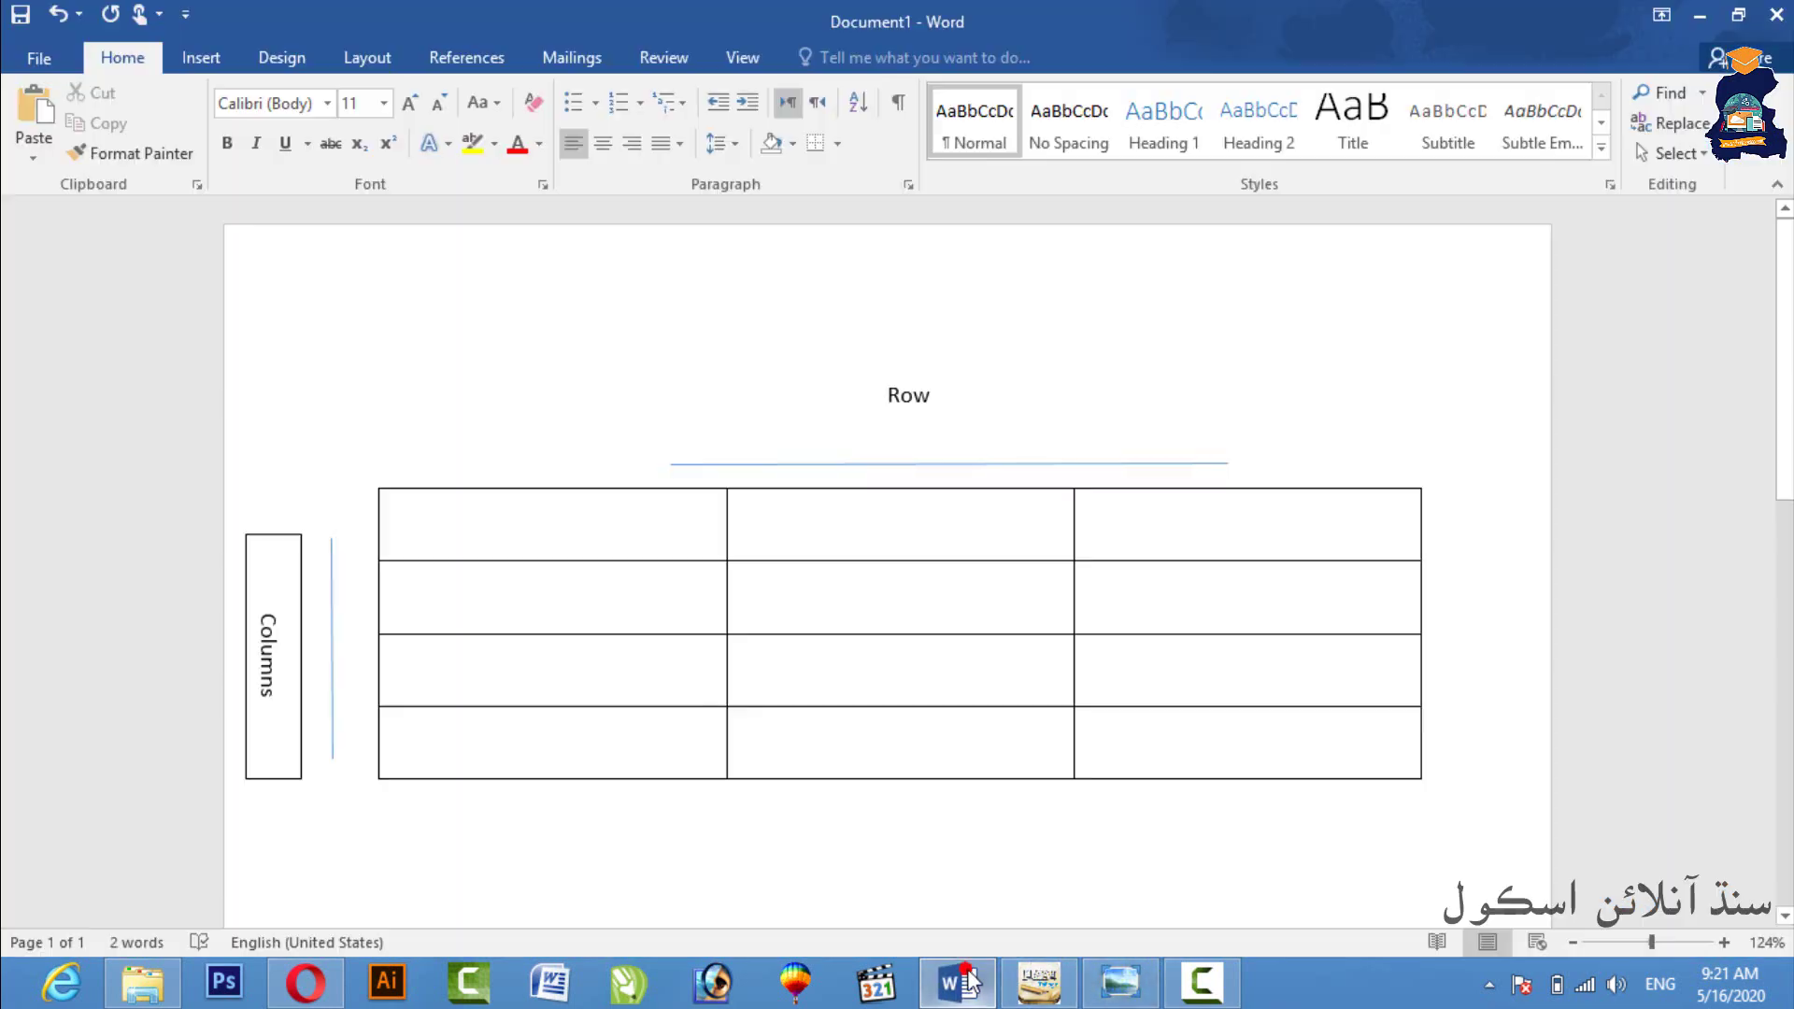
pyautogui.click(201, 57)
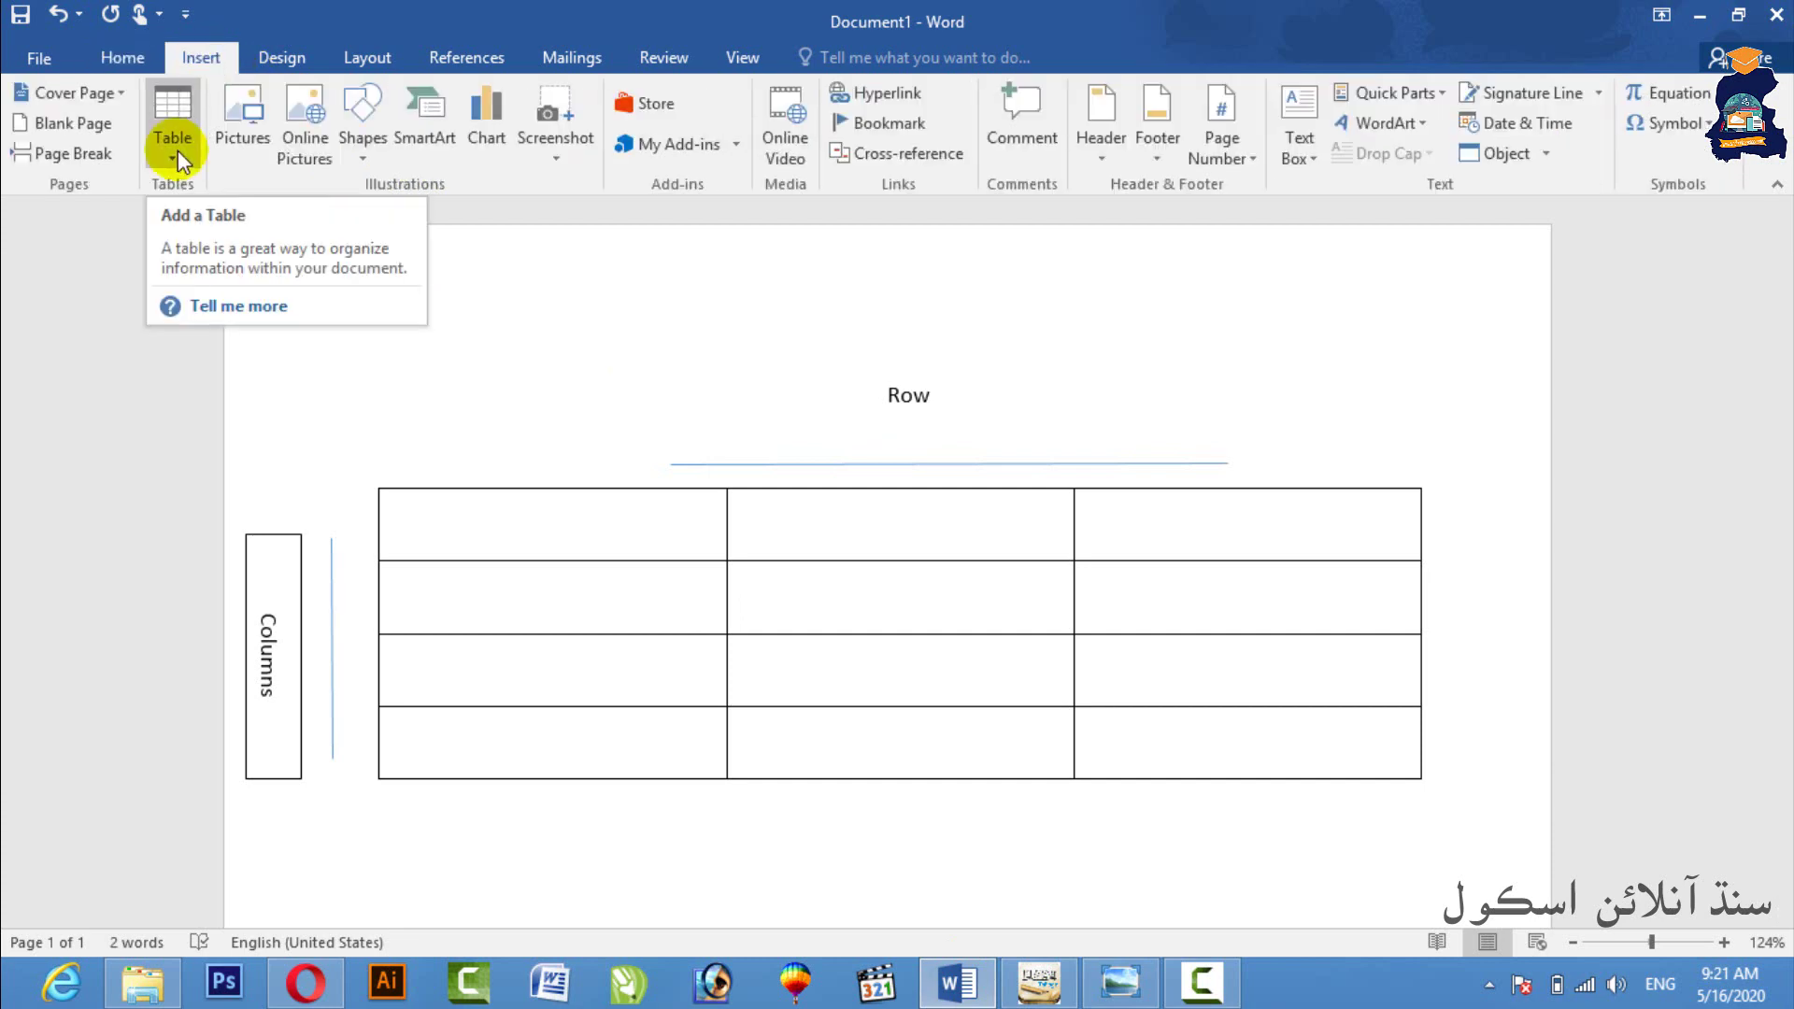
pyautogui.click(632, 291)
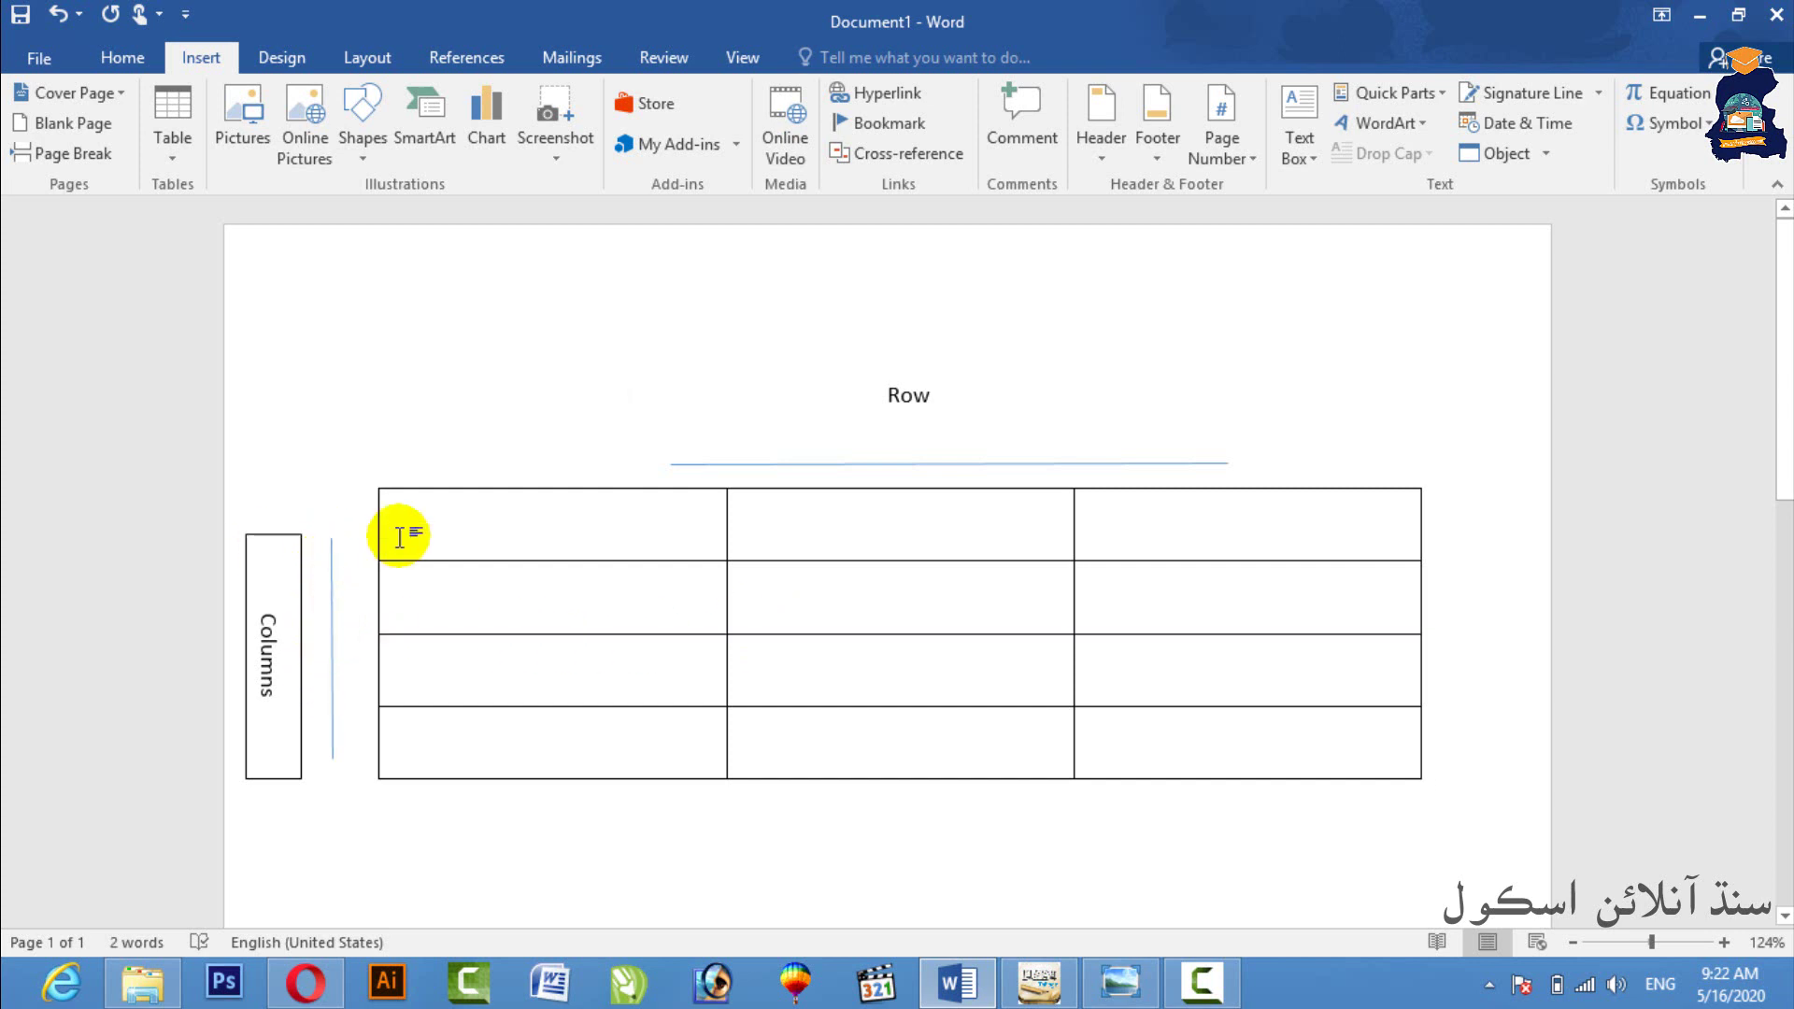
pyautogui.moveTo(488, 540)
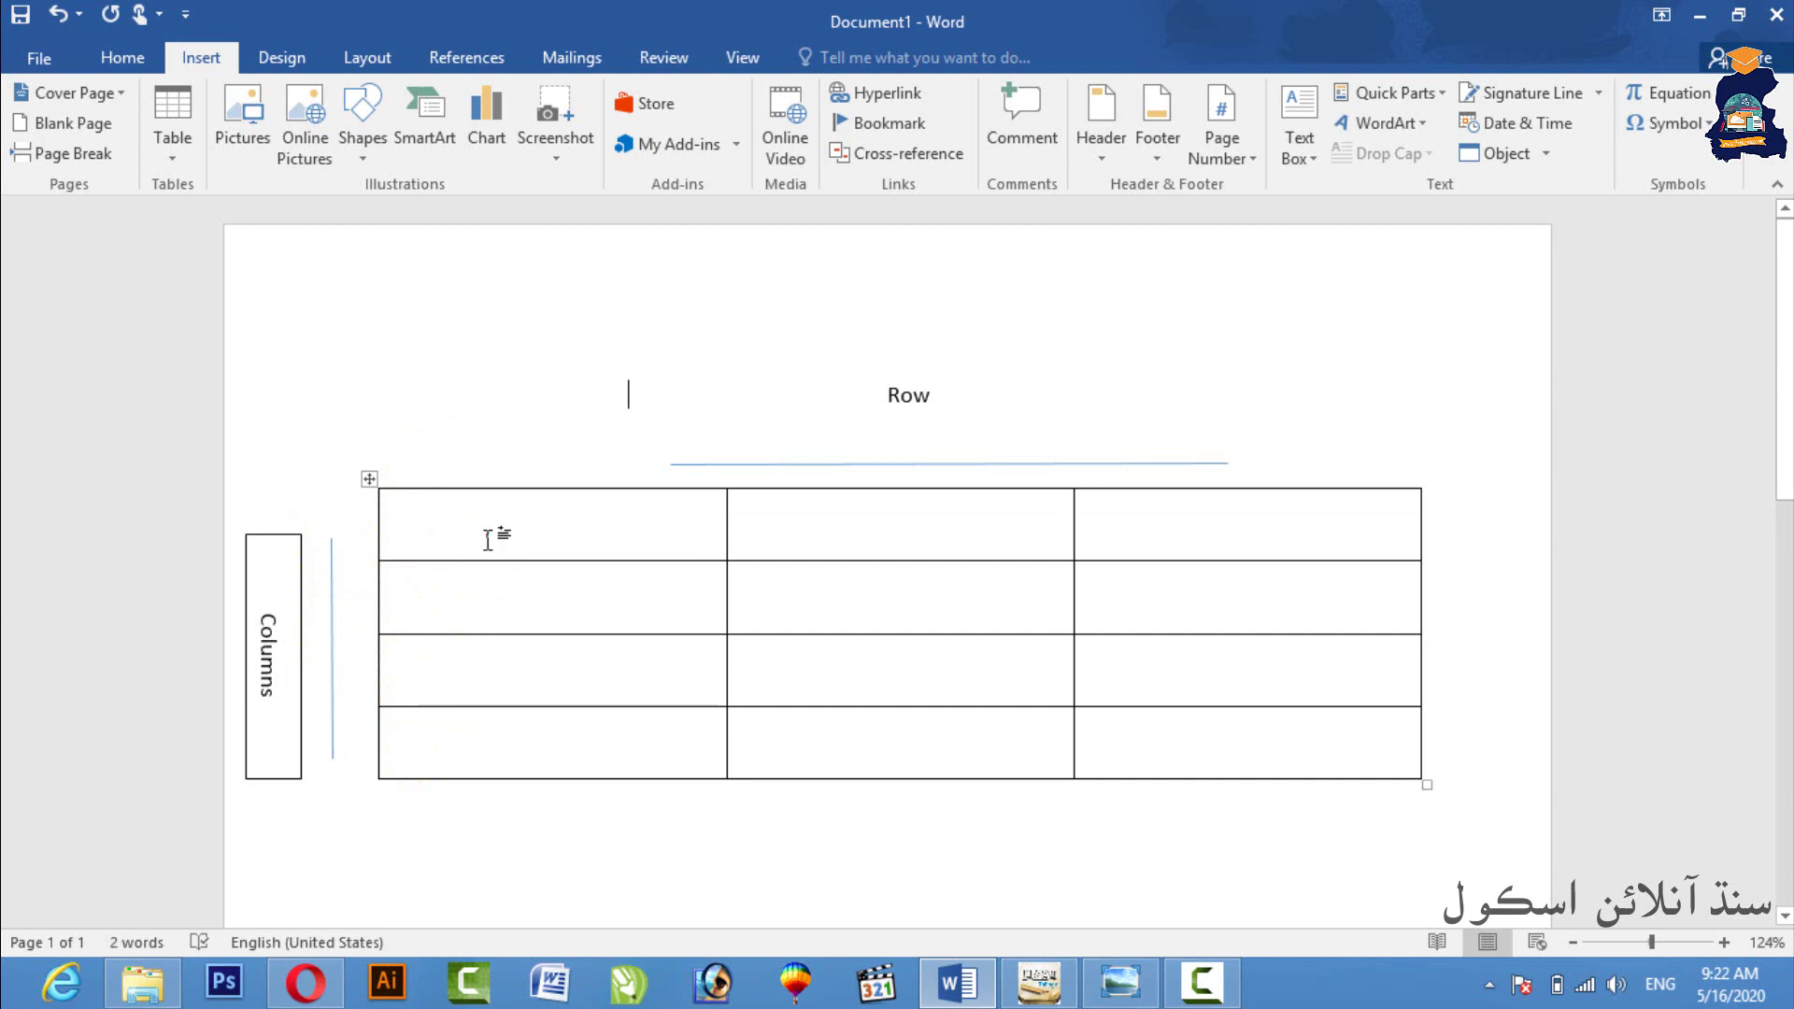
# - Highlight the table's three columns and label the Columns annotation 3
pyautogui.moveTo(486, 540); pyautogui.dragTo(492, 734)
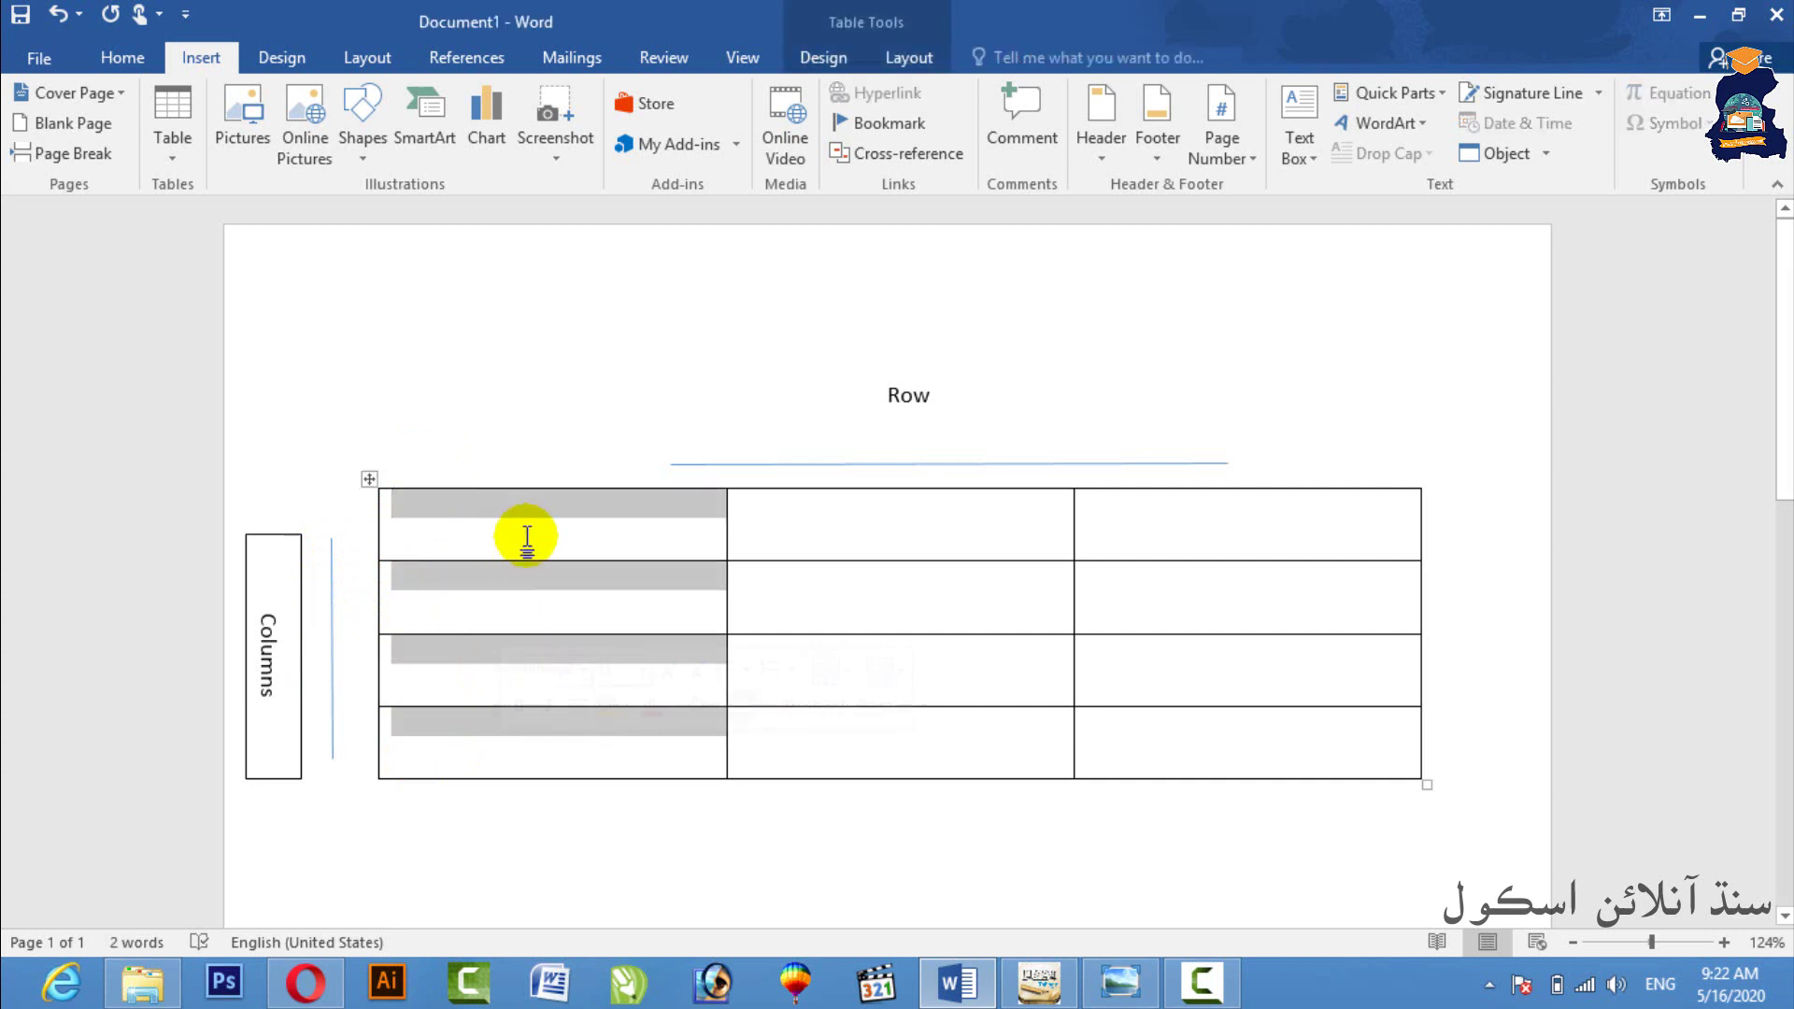
pyautogui.moveTo(527, 538); pyautogui.dragTo(525, 724)
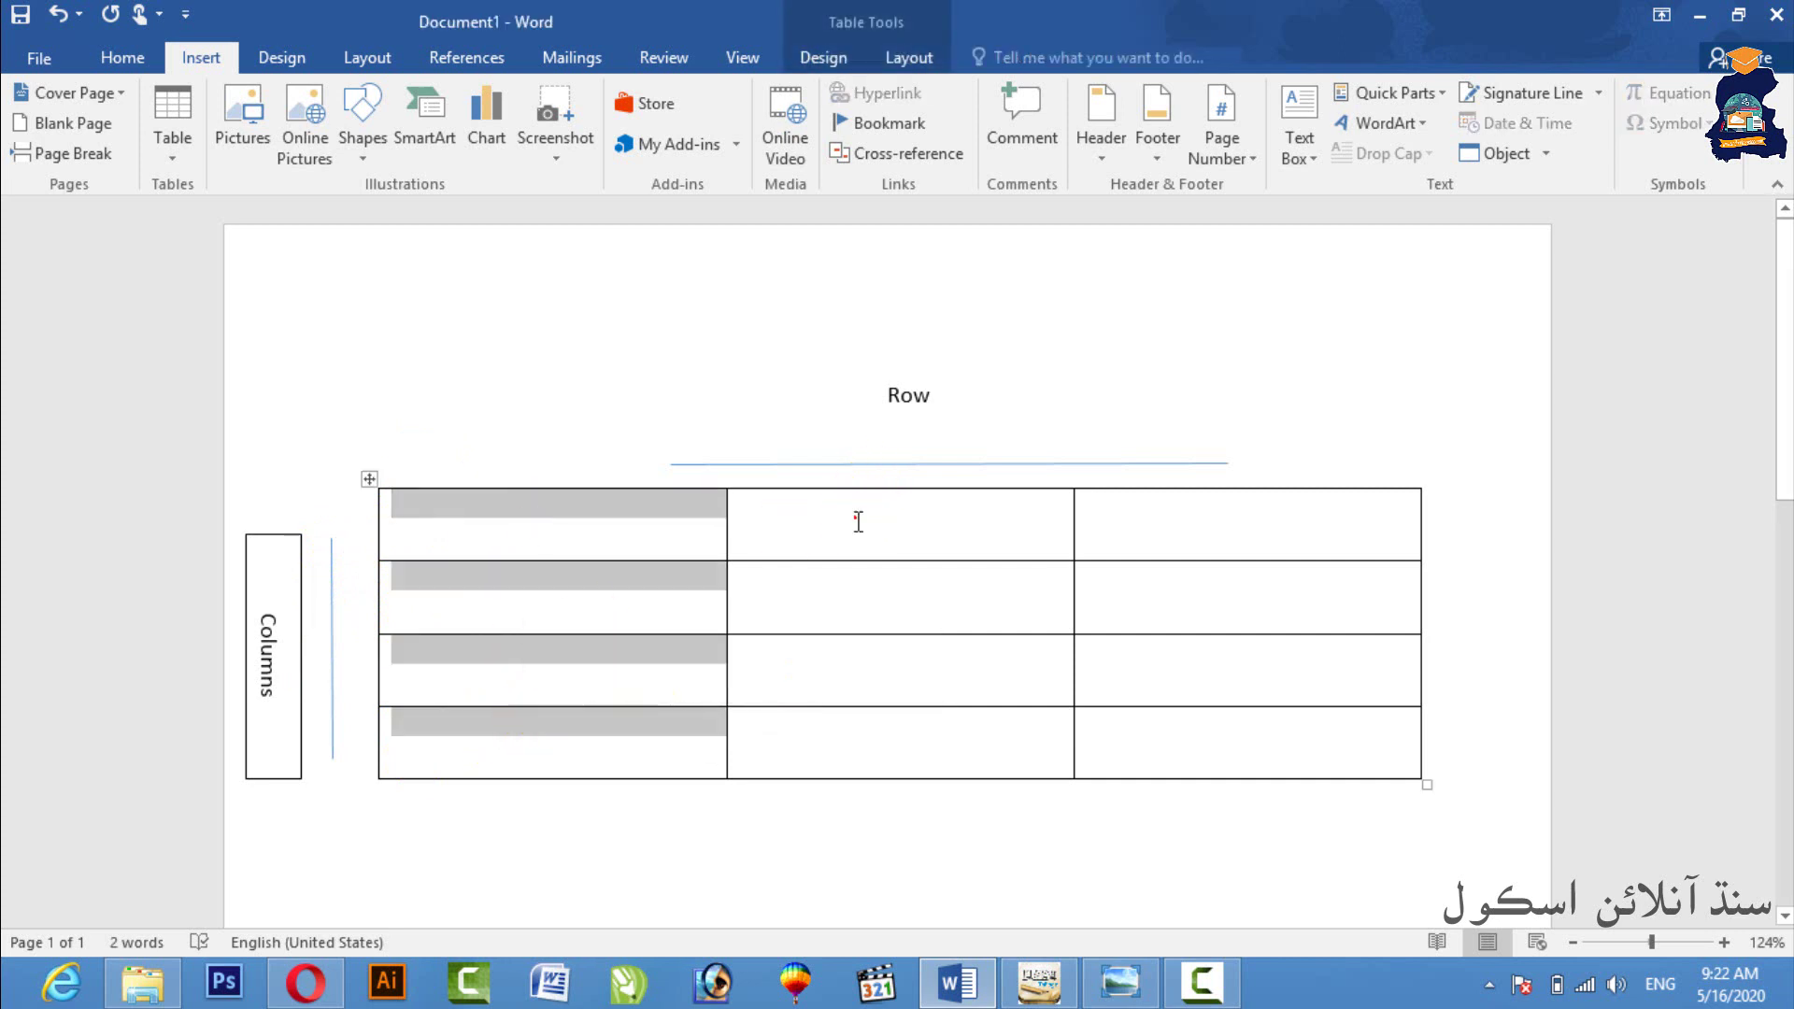
pyautogui.moveTo(857, 522); pyautogui.dragTo(861, 725)
pyautogui.moveTo(1143, 540); pyautogui.dragTo(1142, 732)
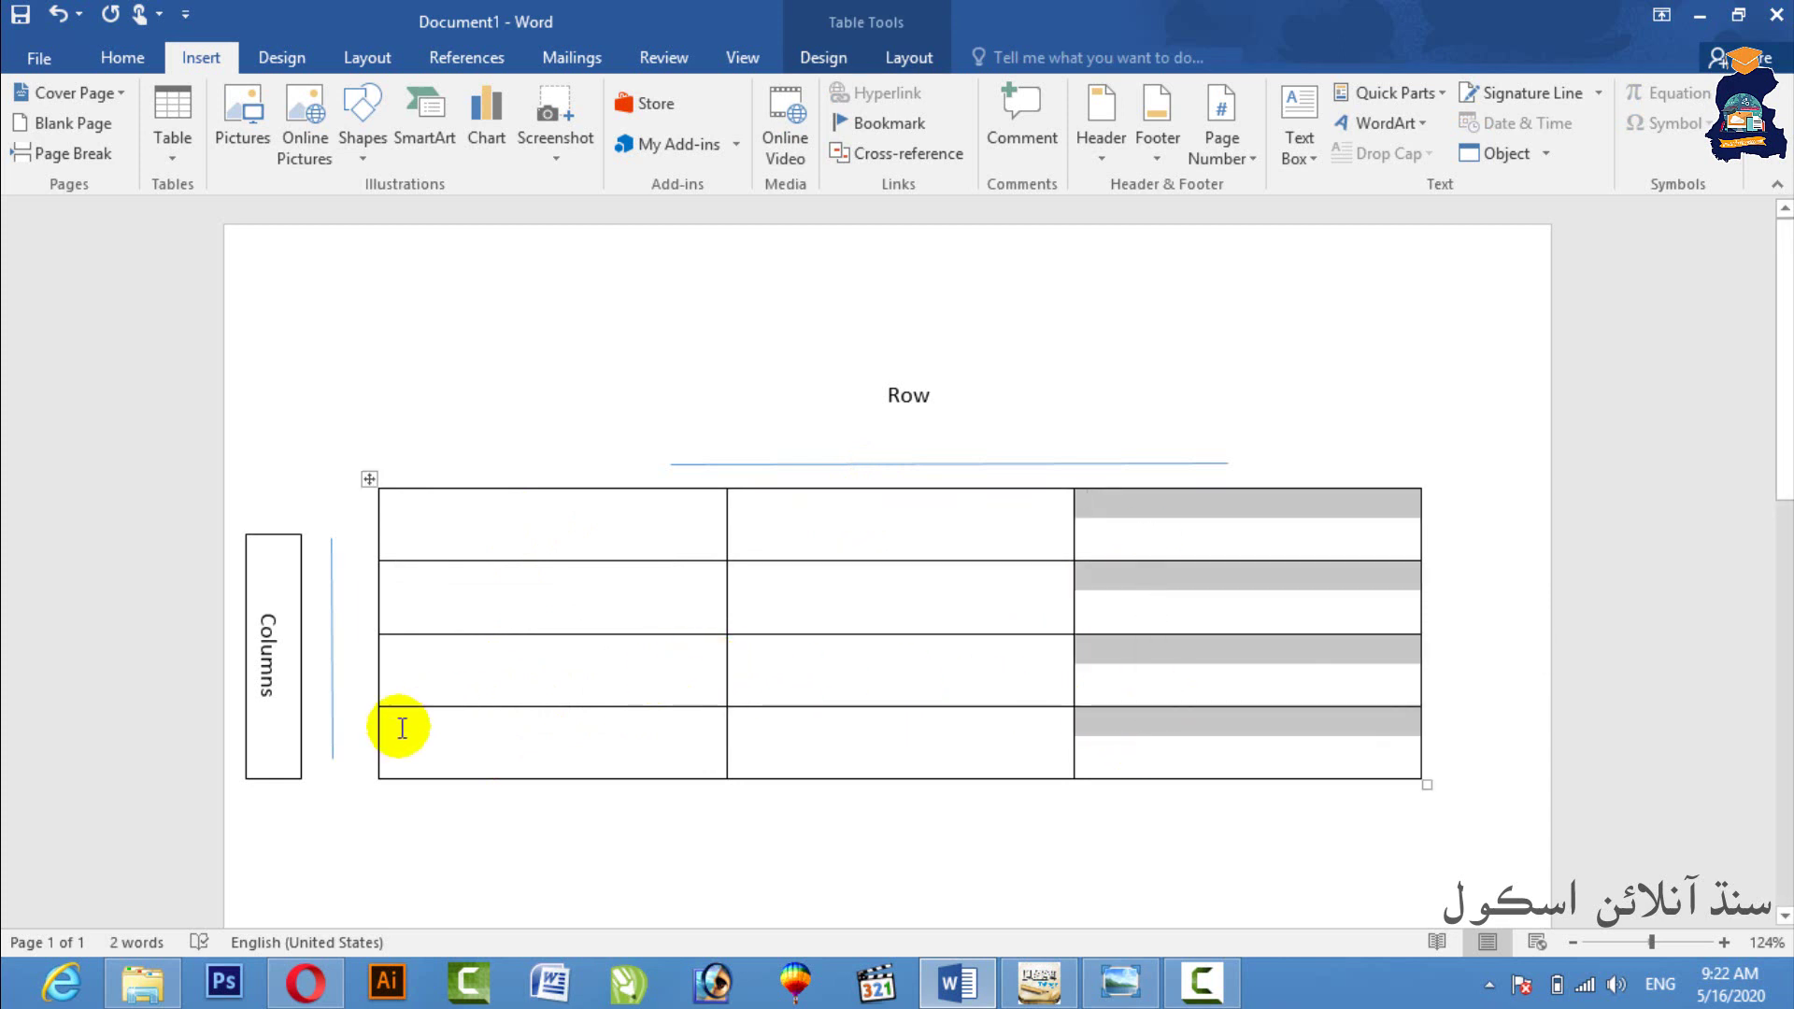
pyautogui.click(266, 710)
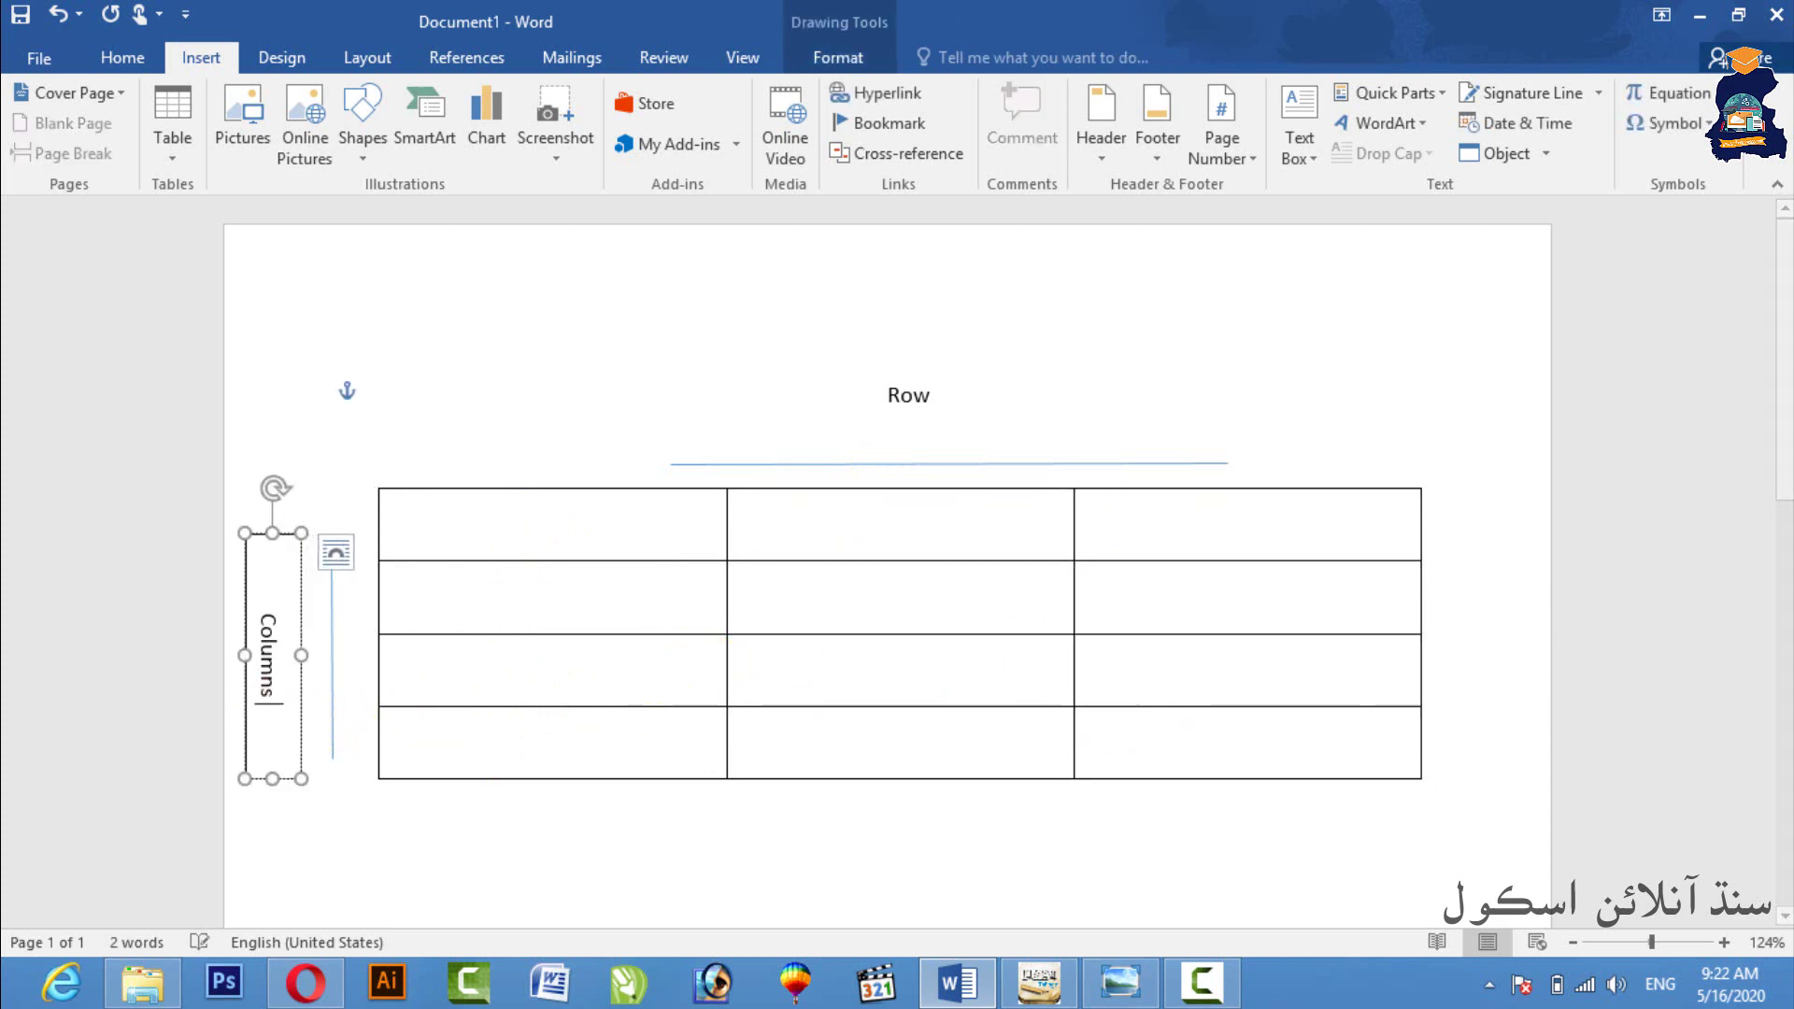
pyautogui.write('3')
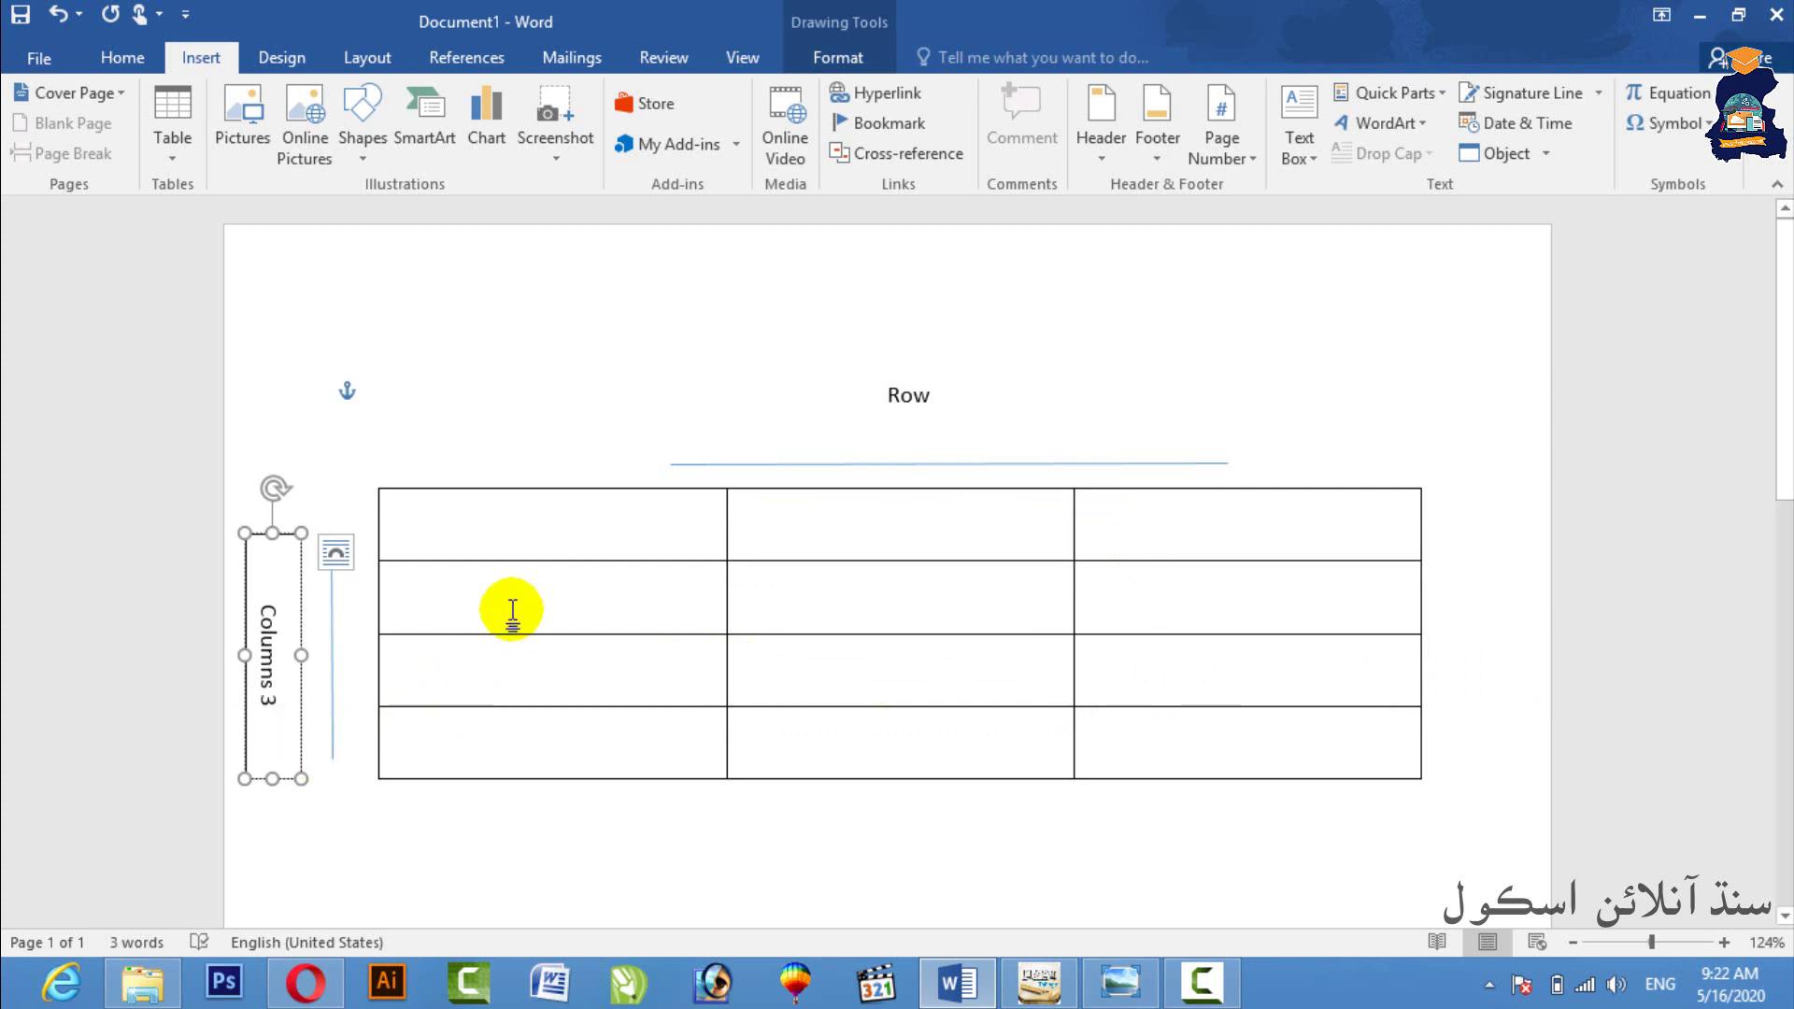
pyautogui.click(511, 609)
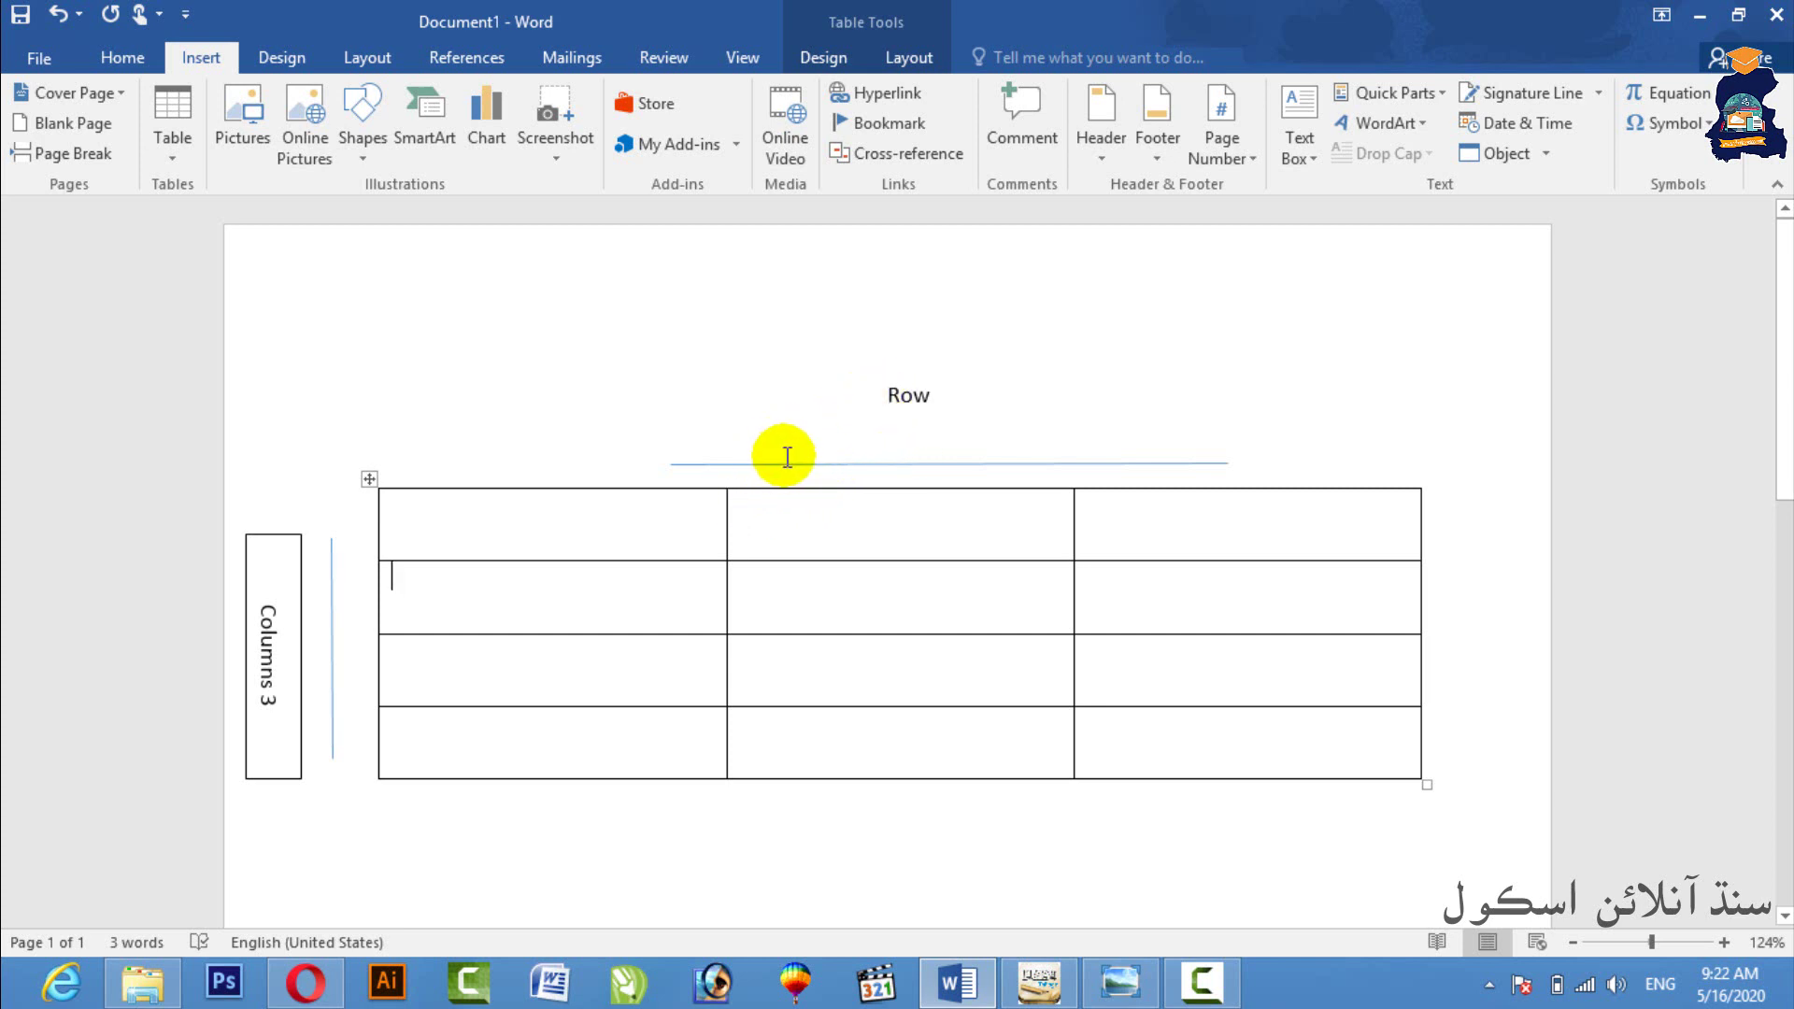
# - Highlight the four rows, label the Row annotation 4, and place the cursor below the table
pyautogui.moveTo(605, 520); pyautogui.dragTo(1168, 508)
pyautogui.moveTo(621, 590); pyautogui.dragTo(1150, 605)
pyautogui.moveTo(592, 681); pyautogui.dragTo(1149, 669)
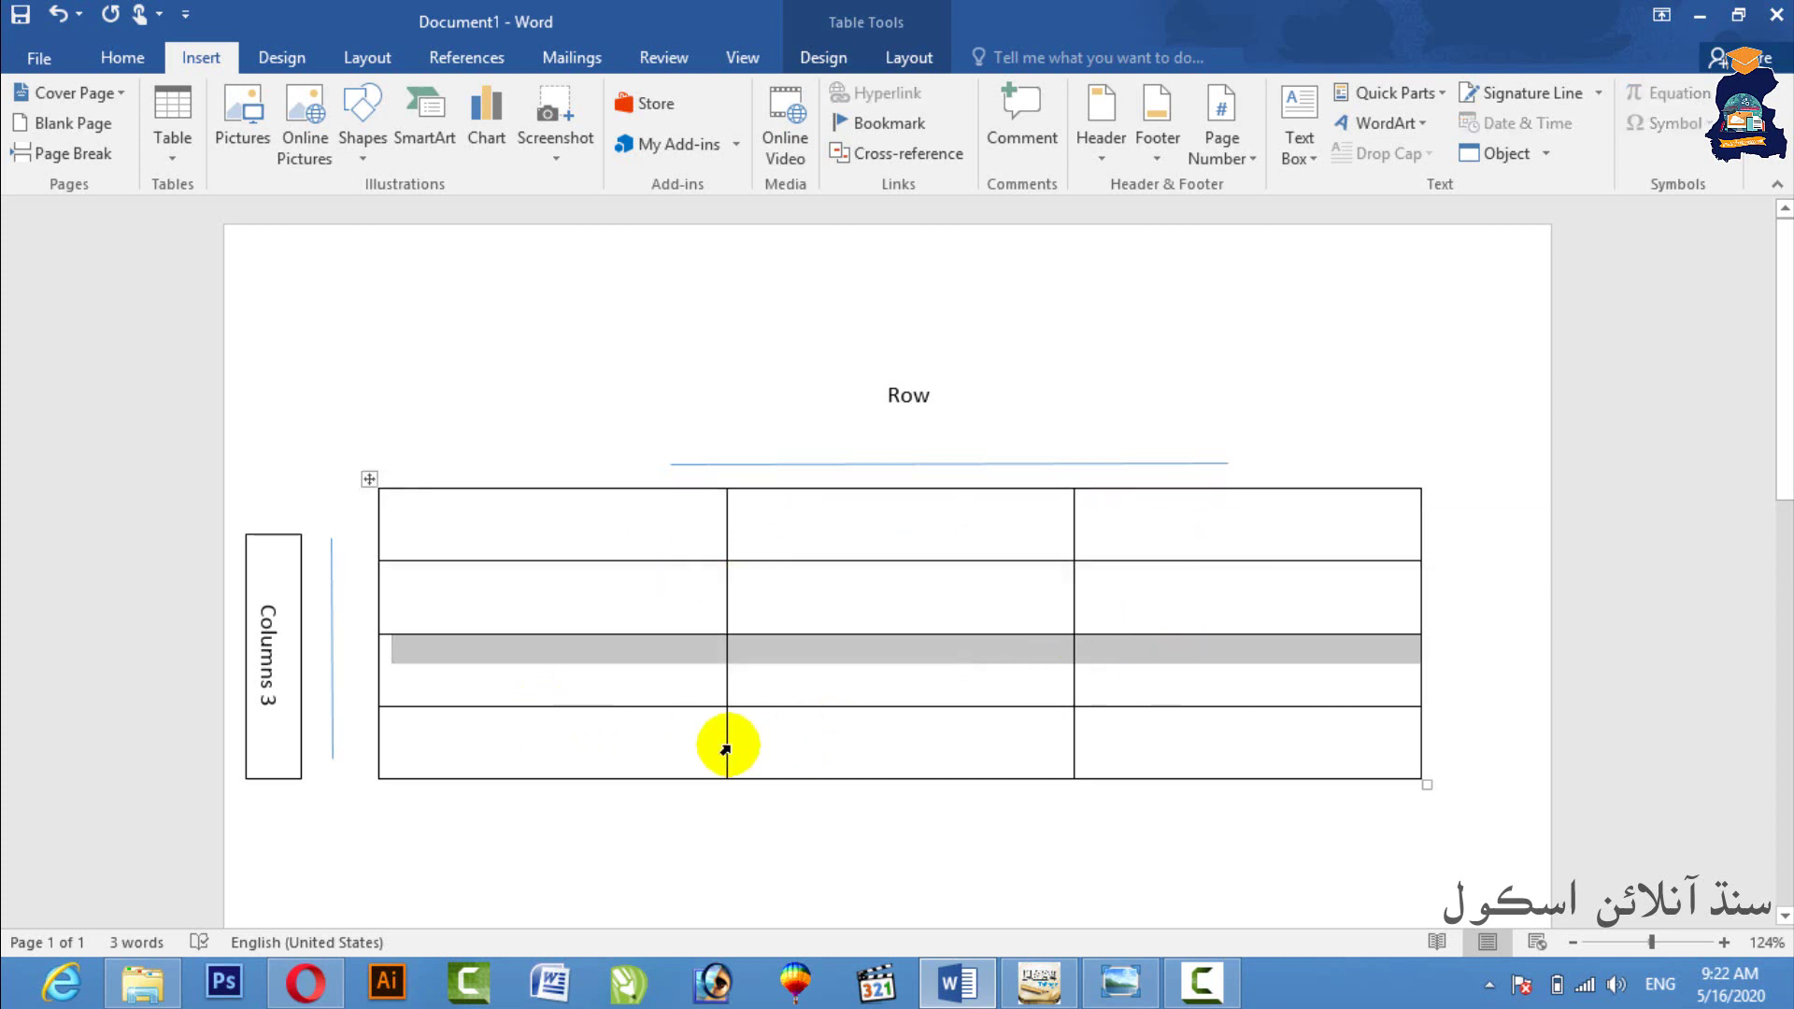
pyautogui.moveTo(654, 742); pyautogui.dragTo(1133, 737)
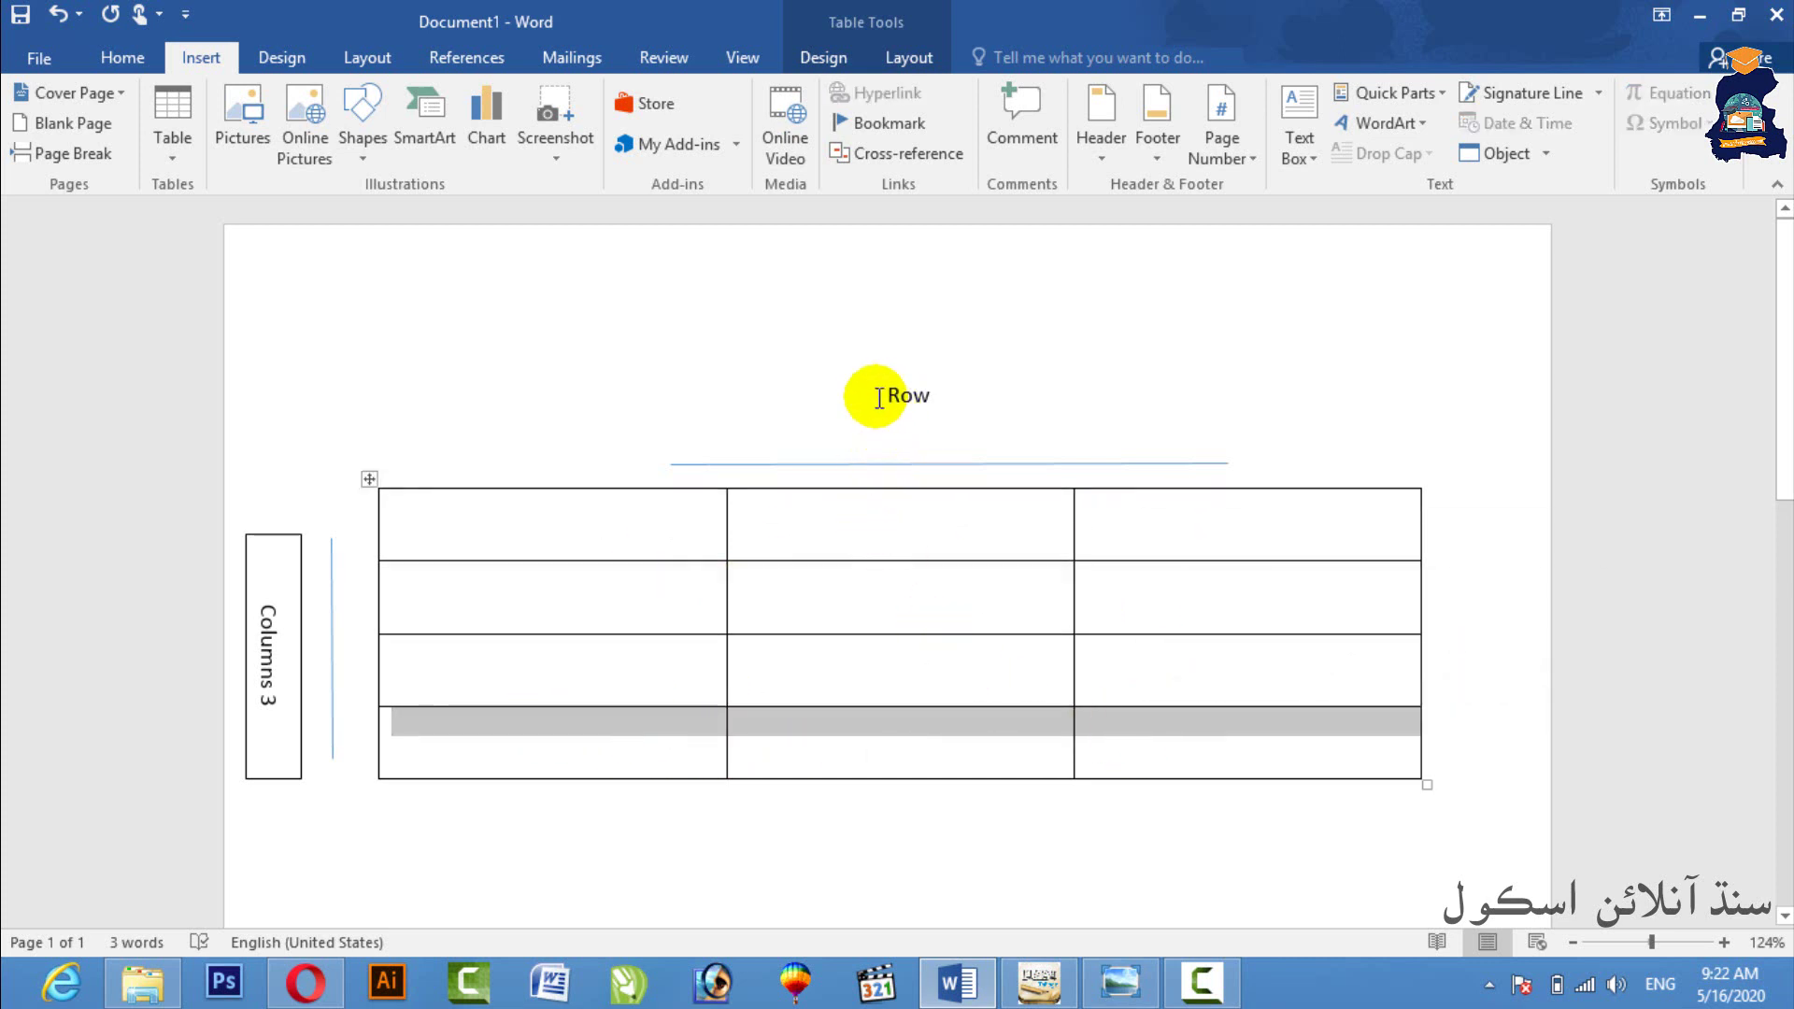
pyautogui.click(934, 396)
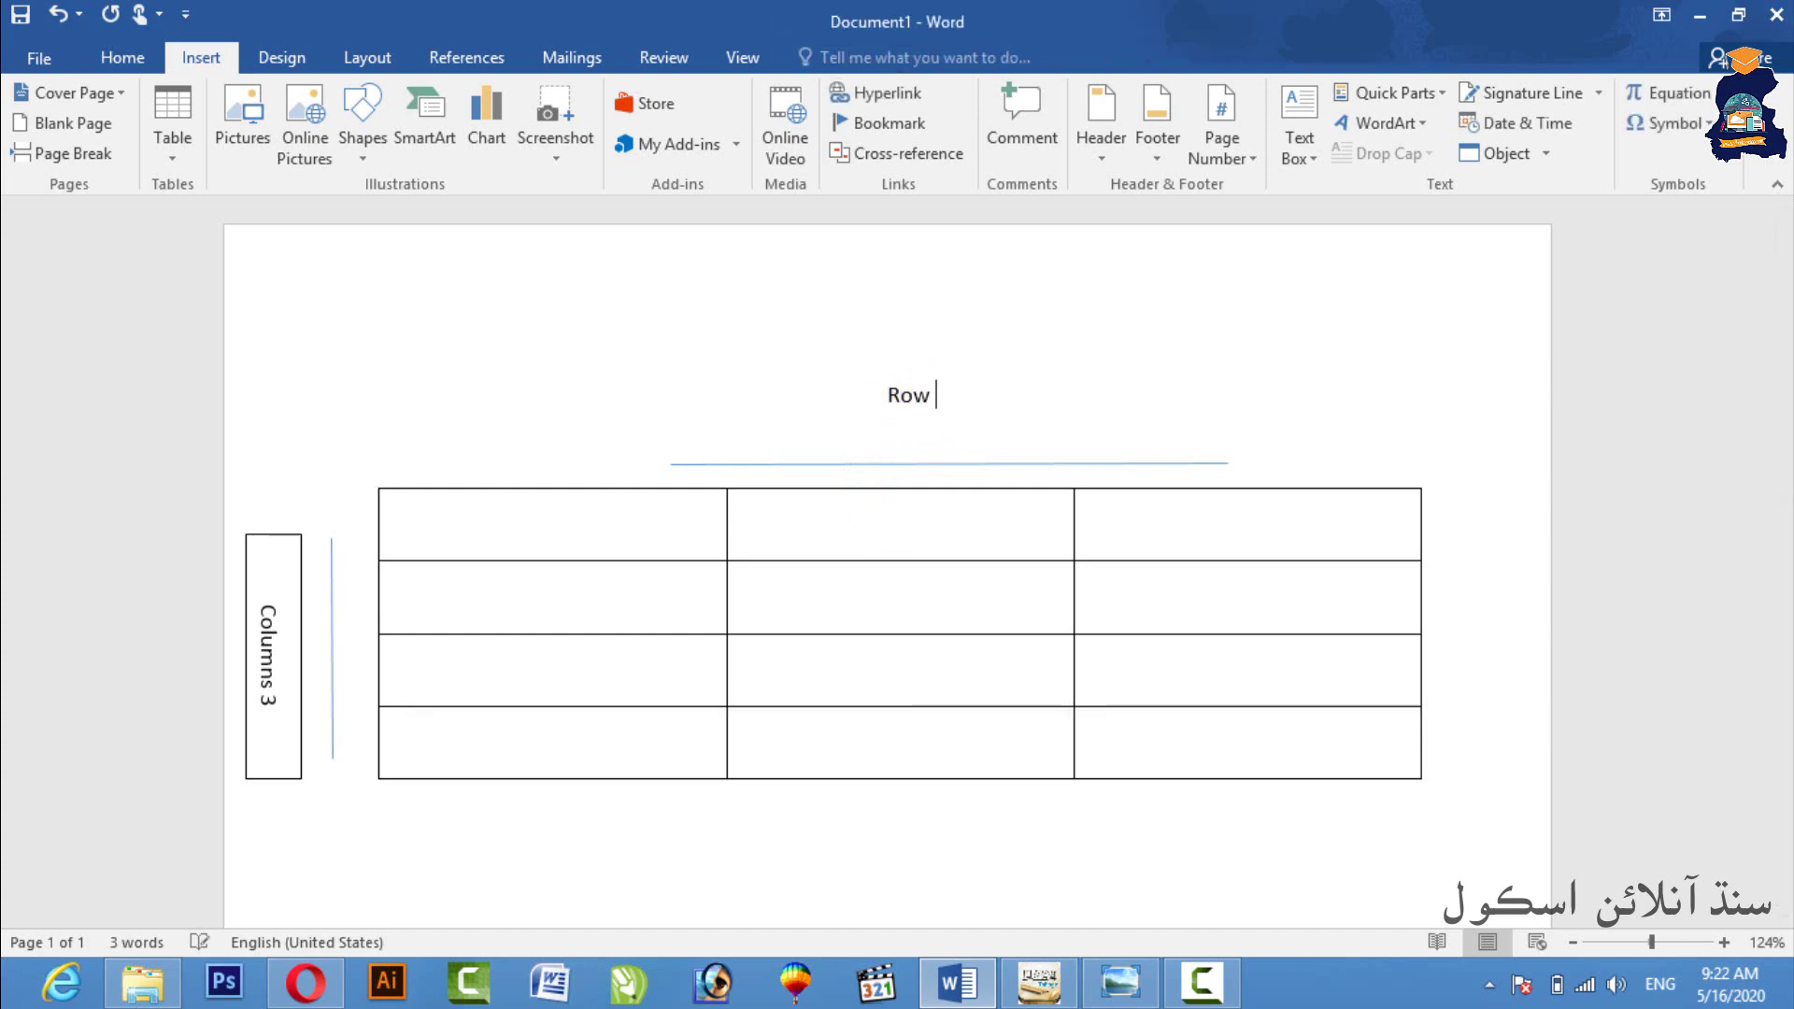
pyautogui.write('4')
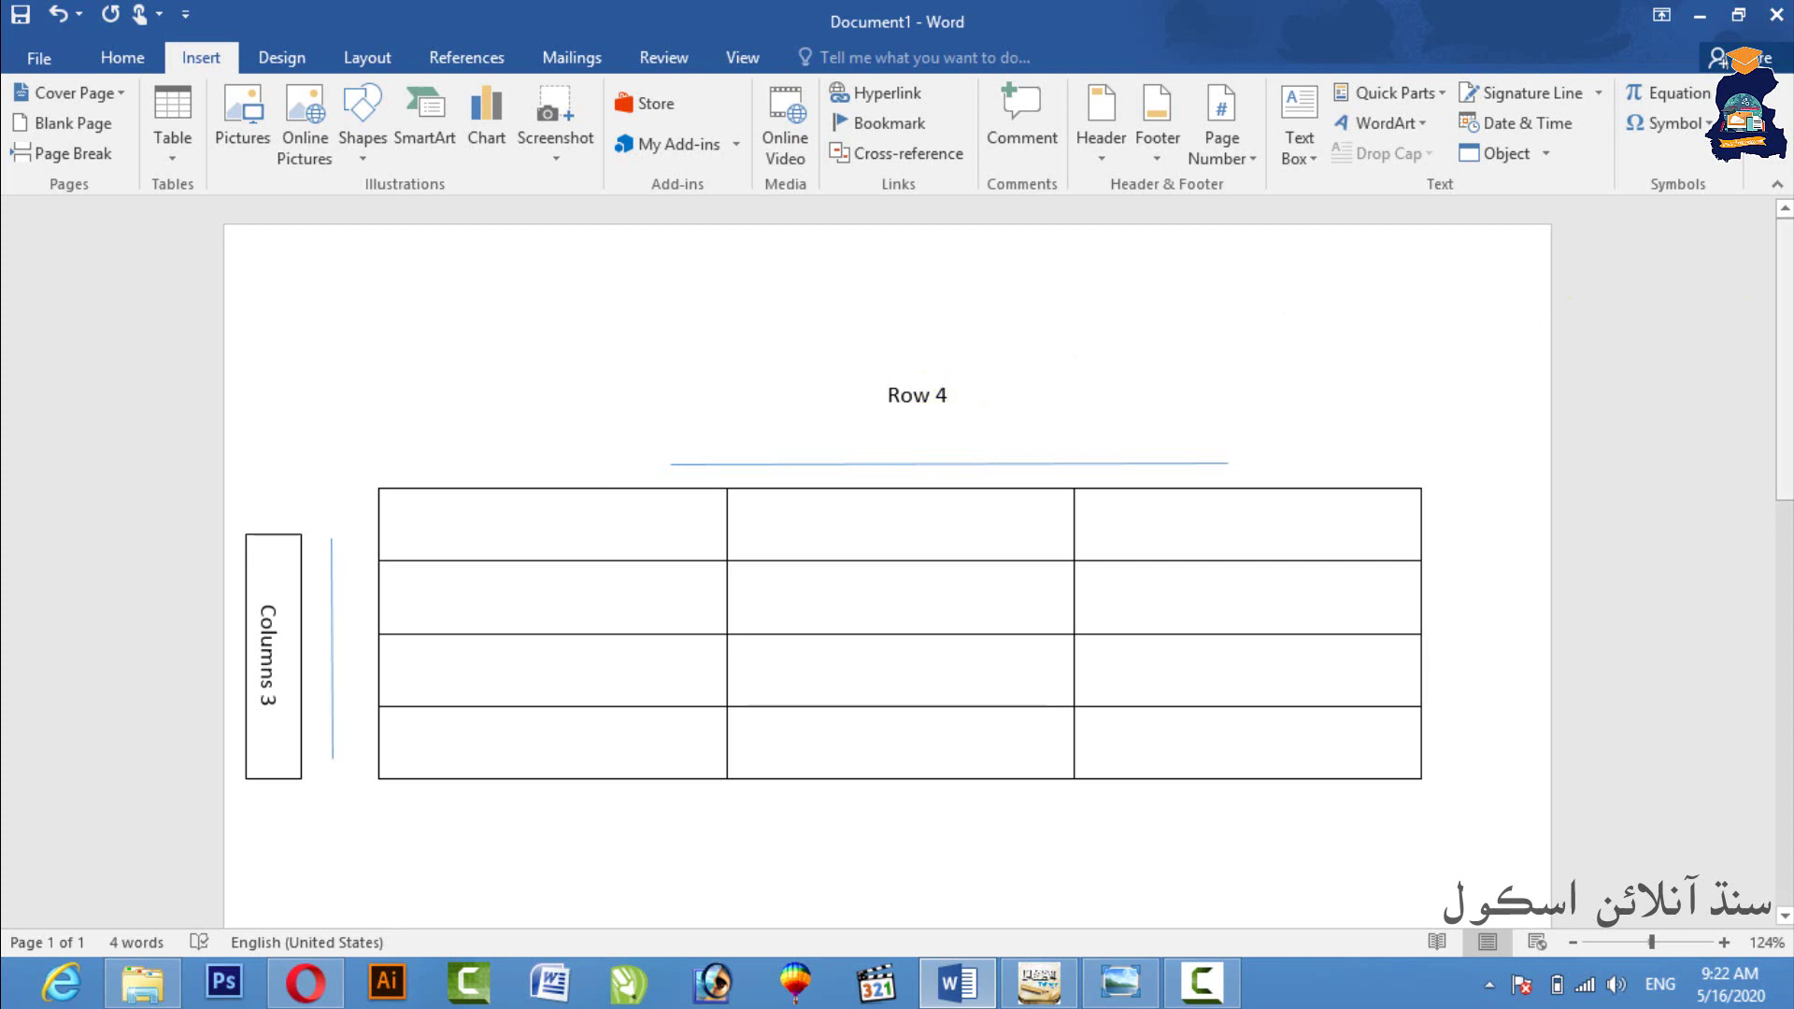
pyautogui.scroll(-4, 737, 577)
pyautogui.scroll(-1, 738, 577)
pyautogui.click(638, 580)
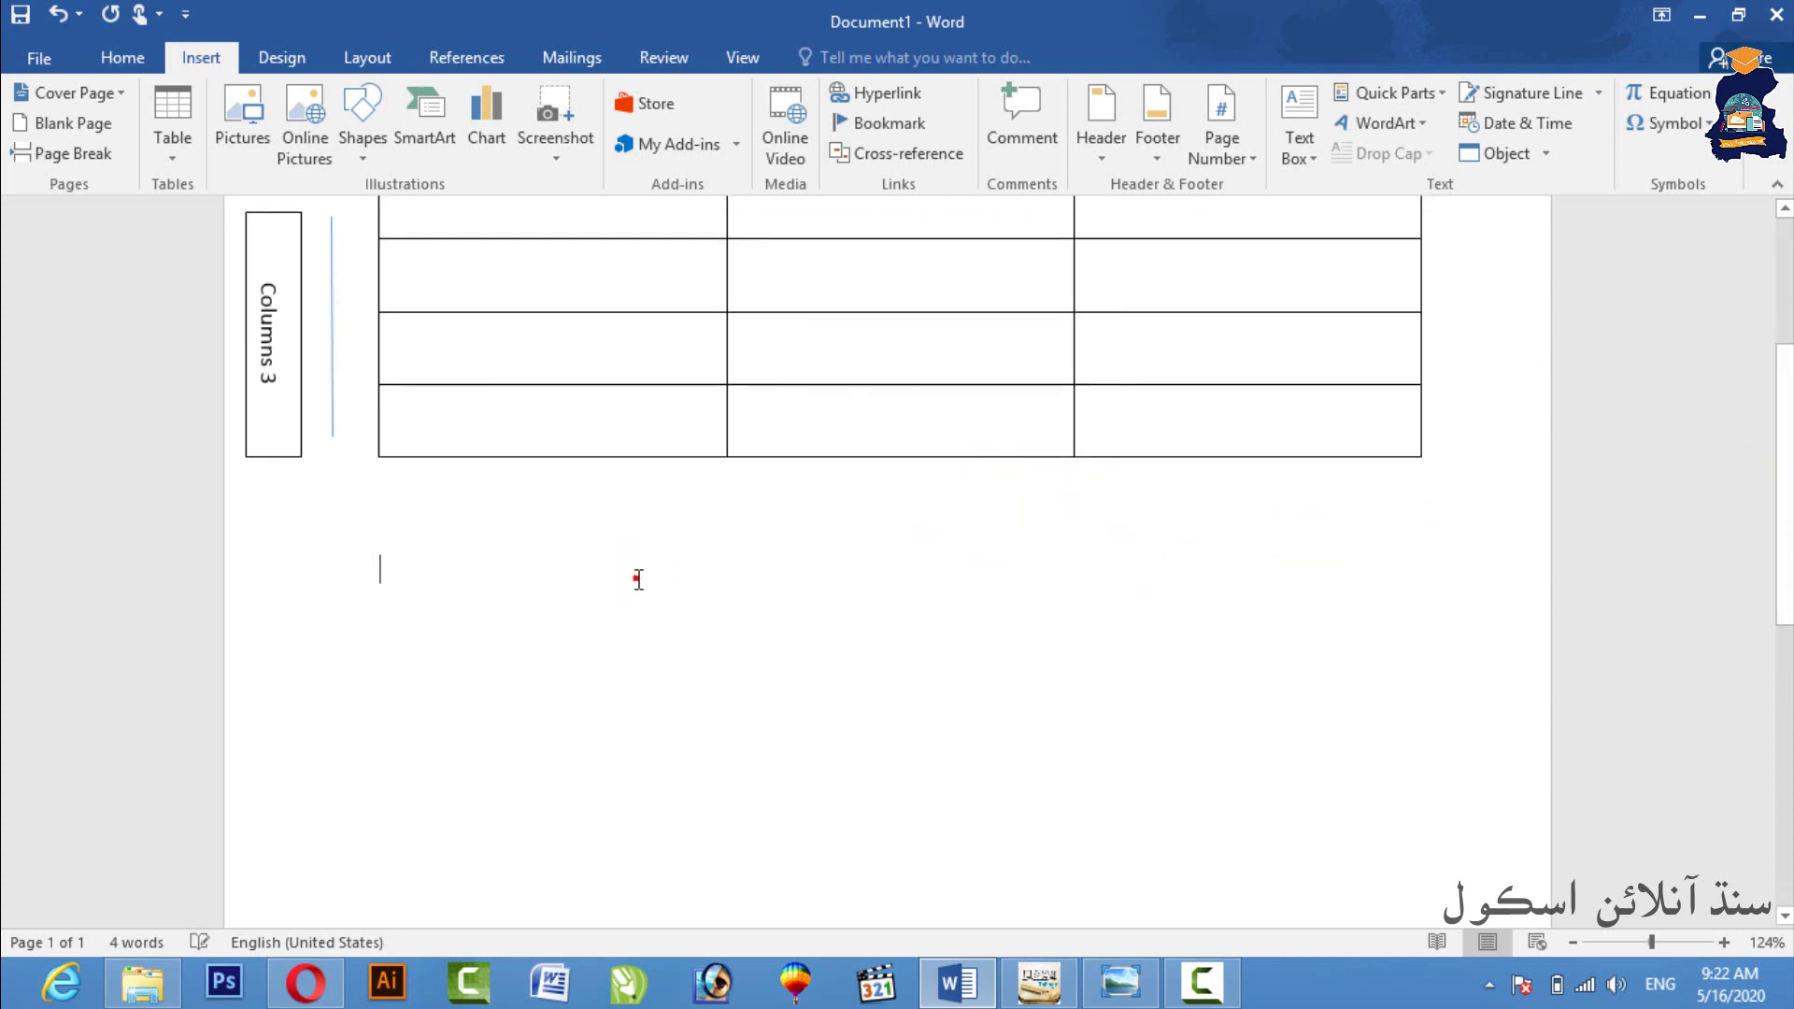
# - Insert a 2-column by 3-row table below the first table
pyautogui.click(185, 148)
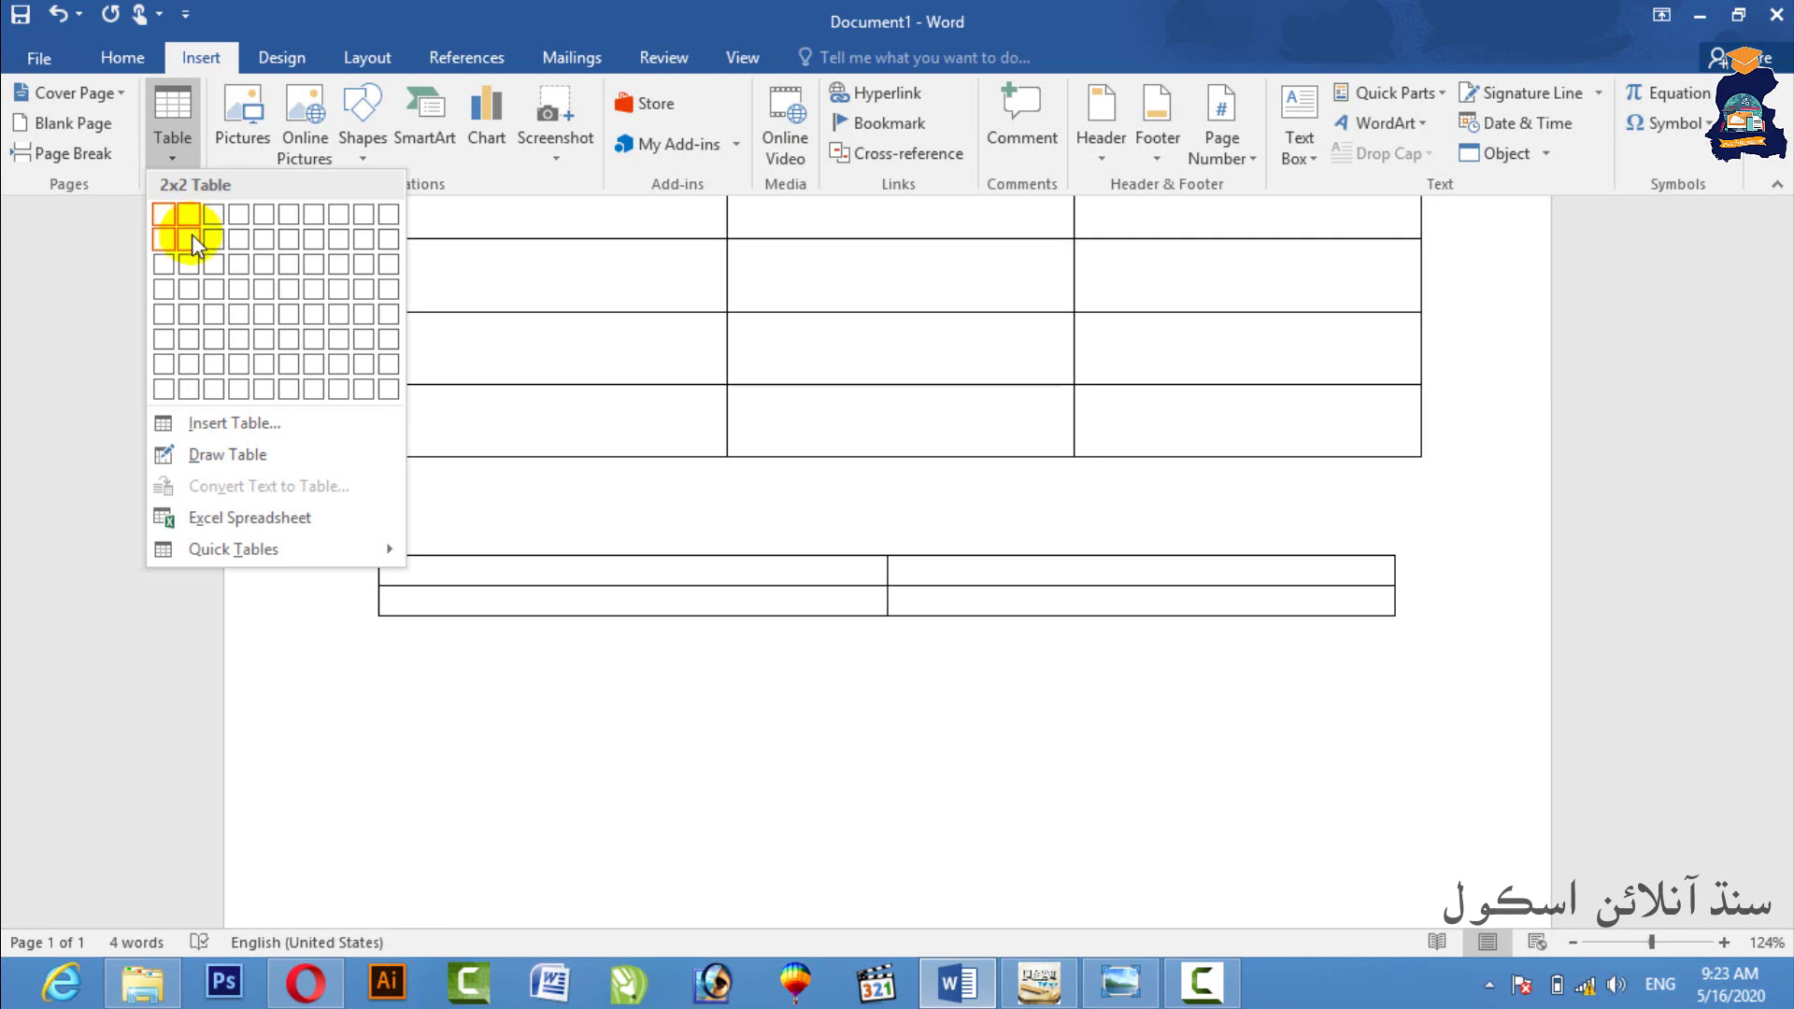
pyautogui.click(192, 253)
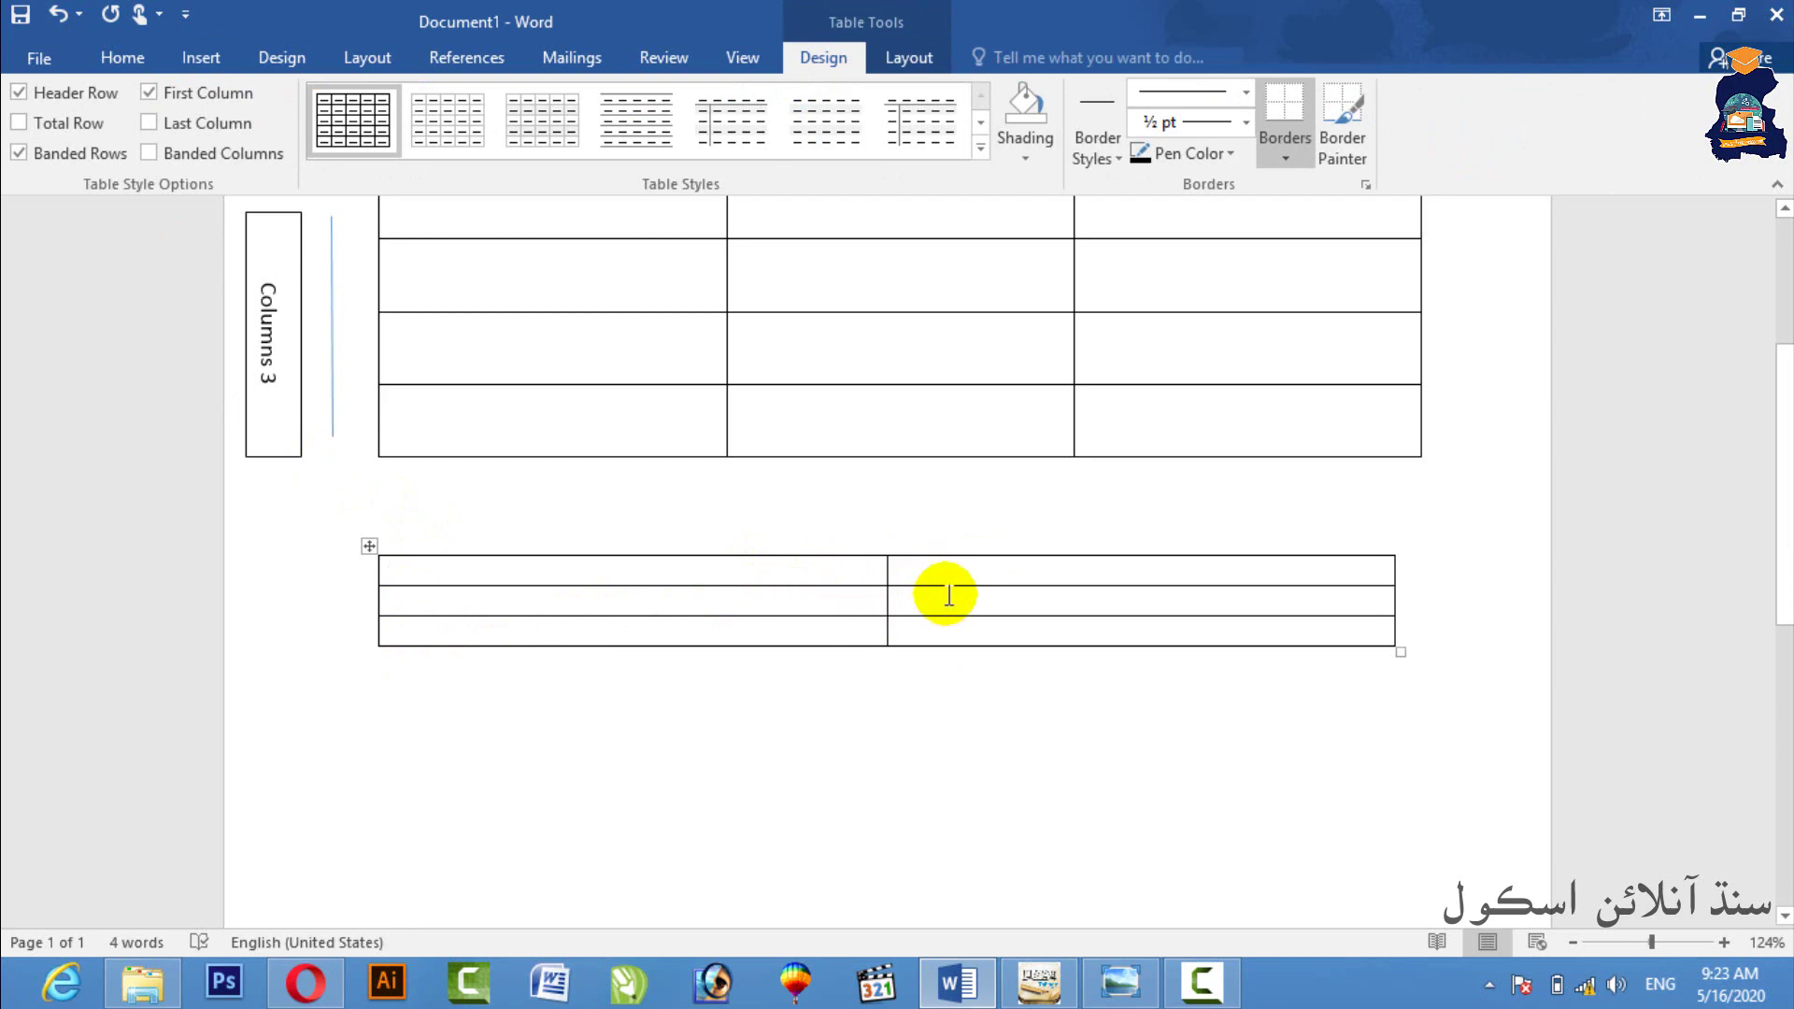
# - Type the heading Sr.No in the new table's first cell
pyautogui.click(678, 570)
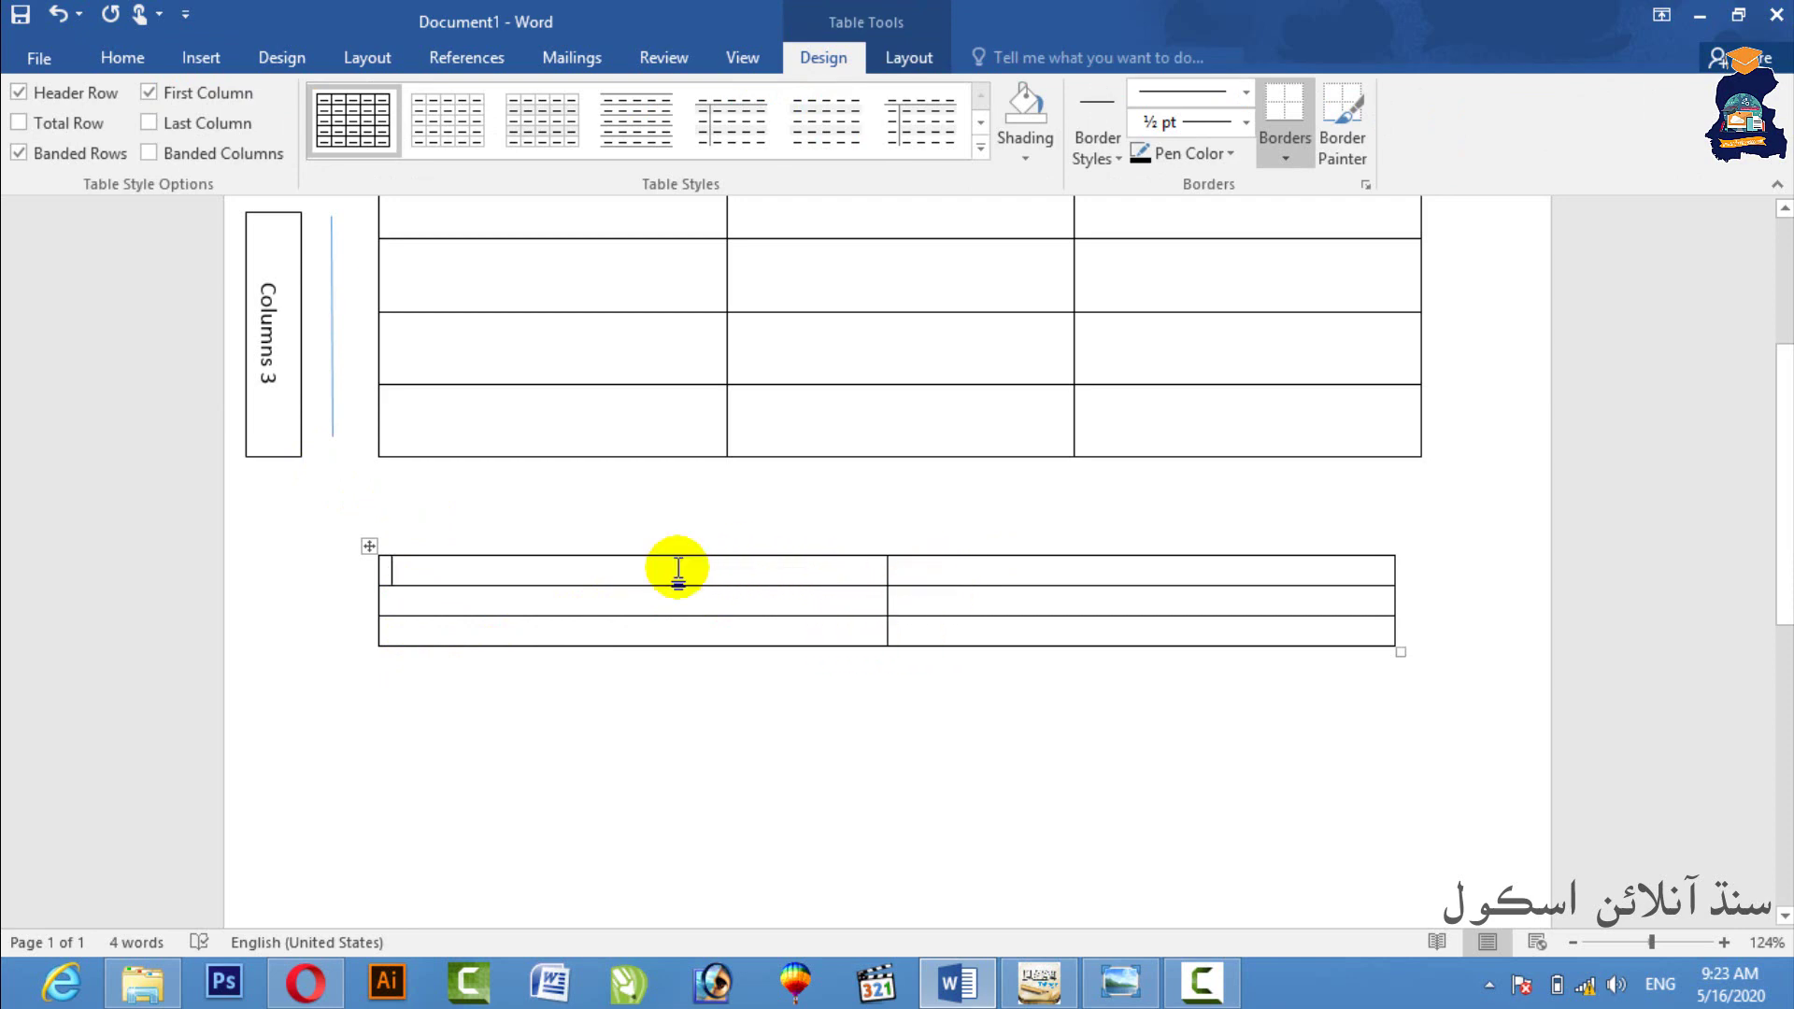
pyautogui.write('Sr.N')
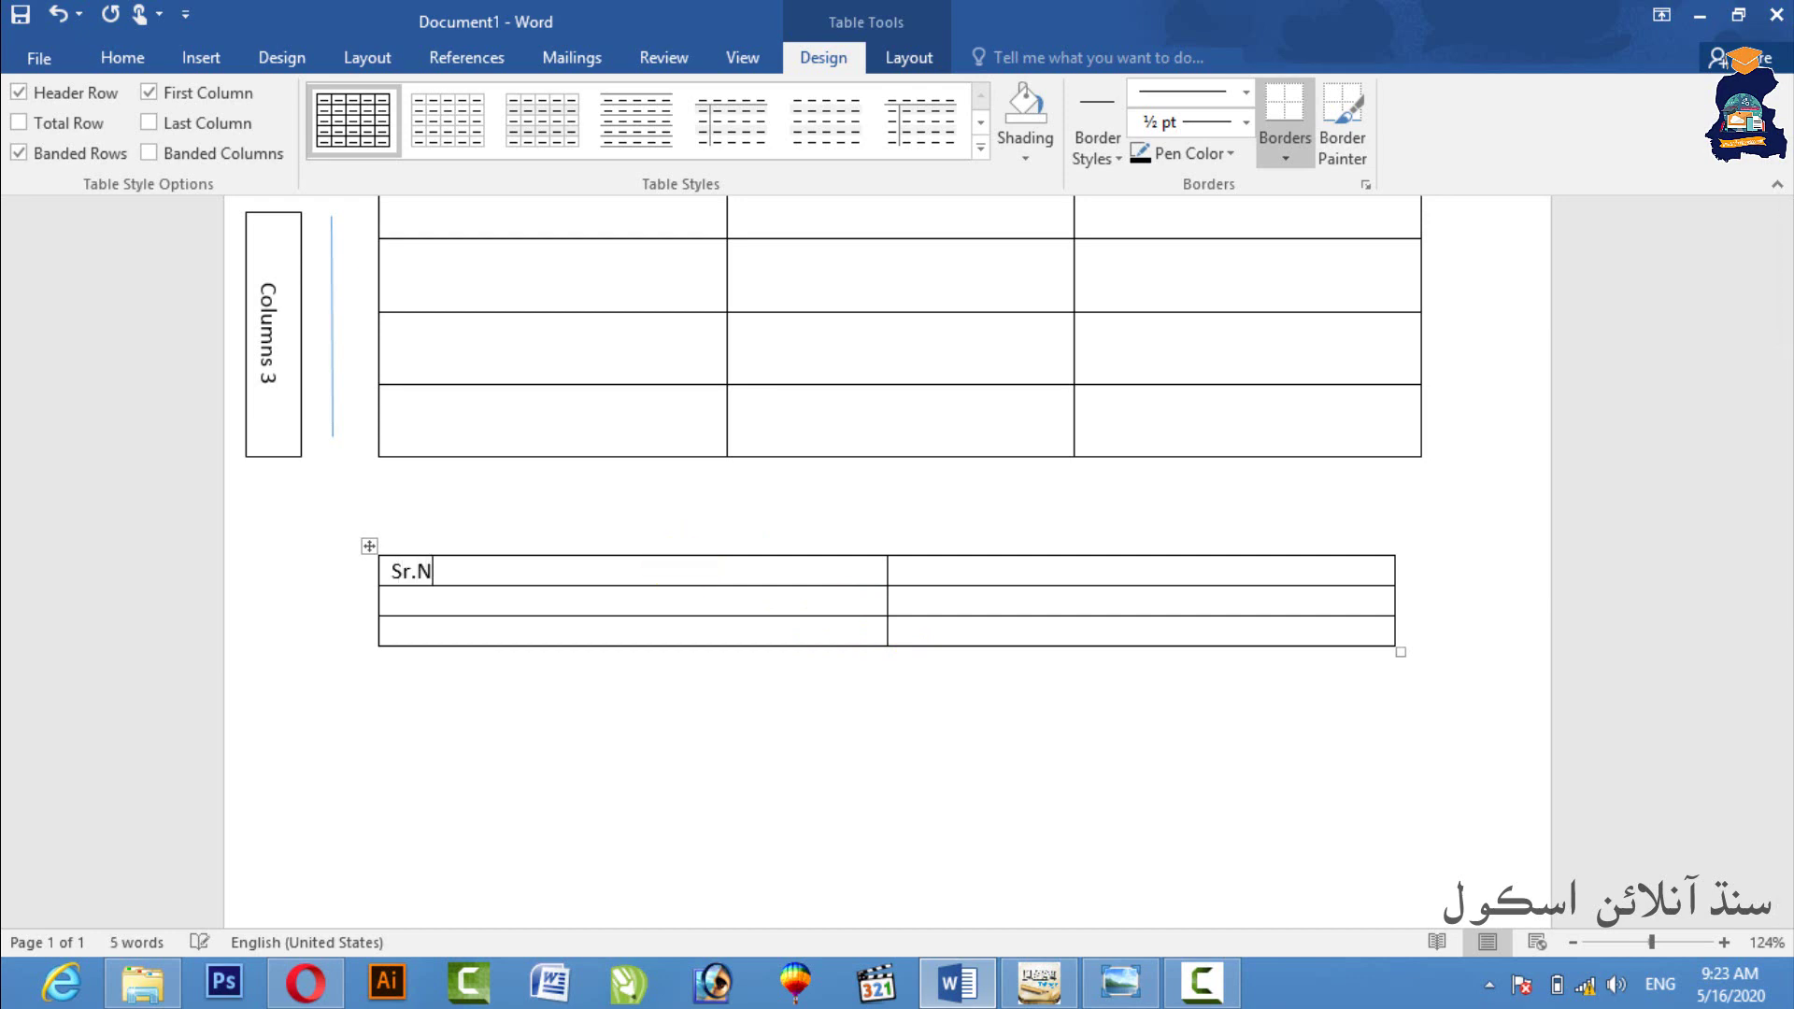
pyautogui.write('o')
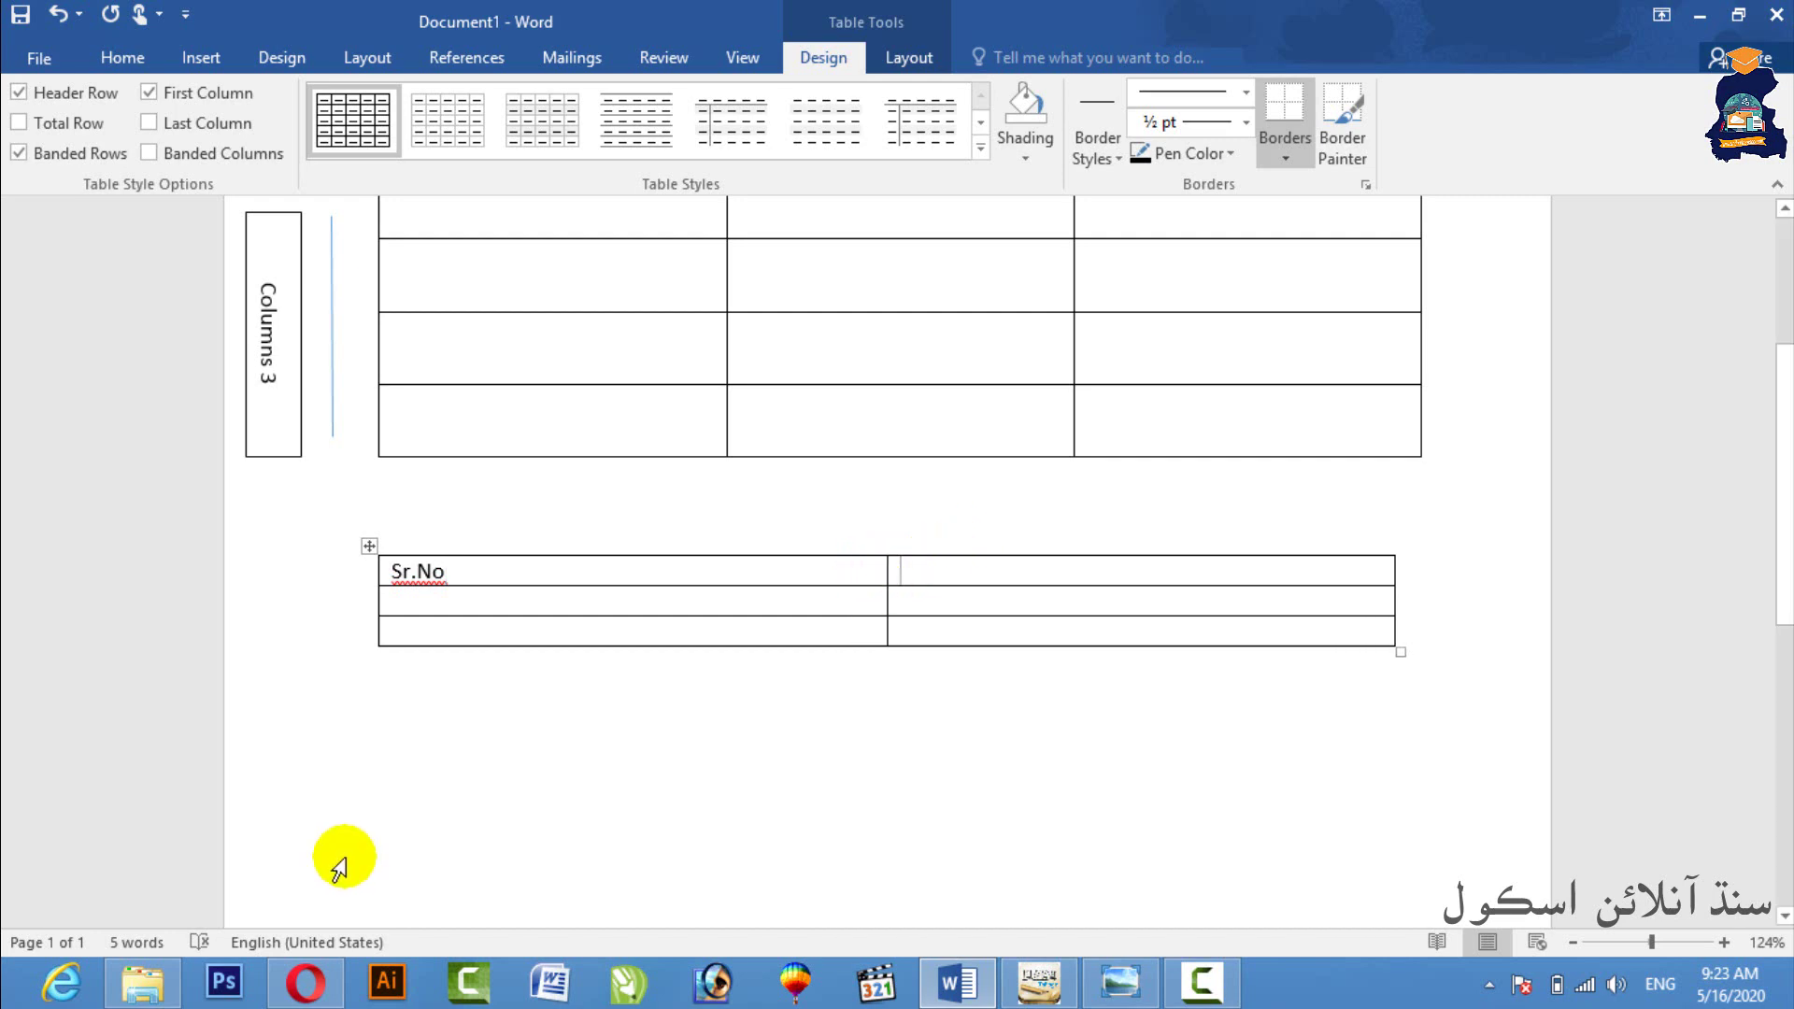
pyautogui.click(309, 983)
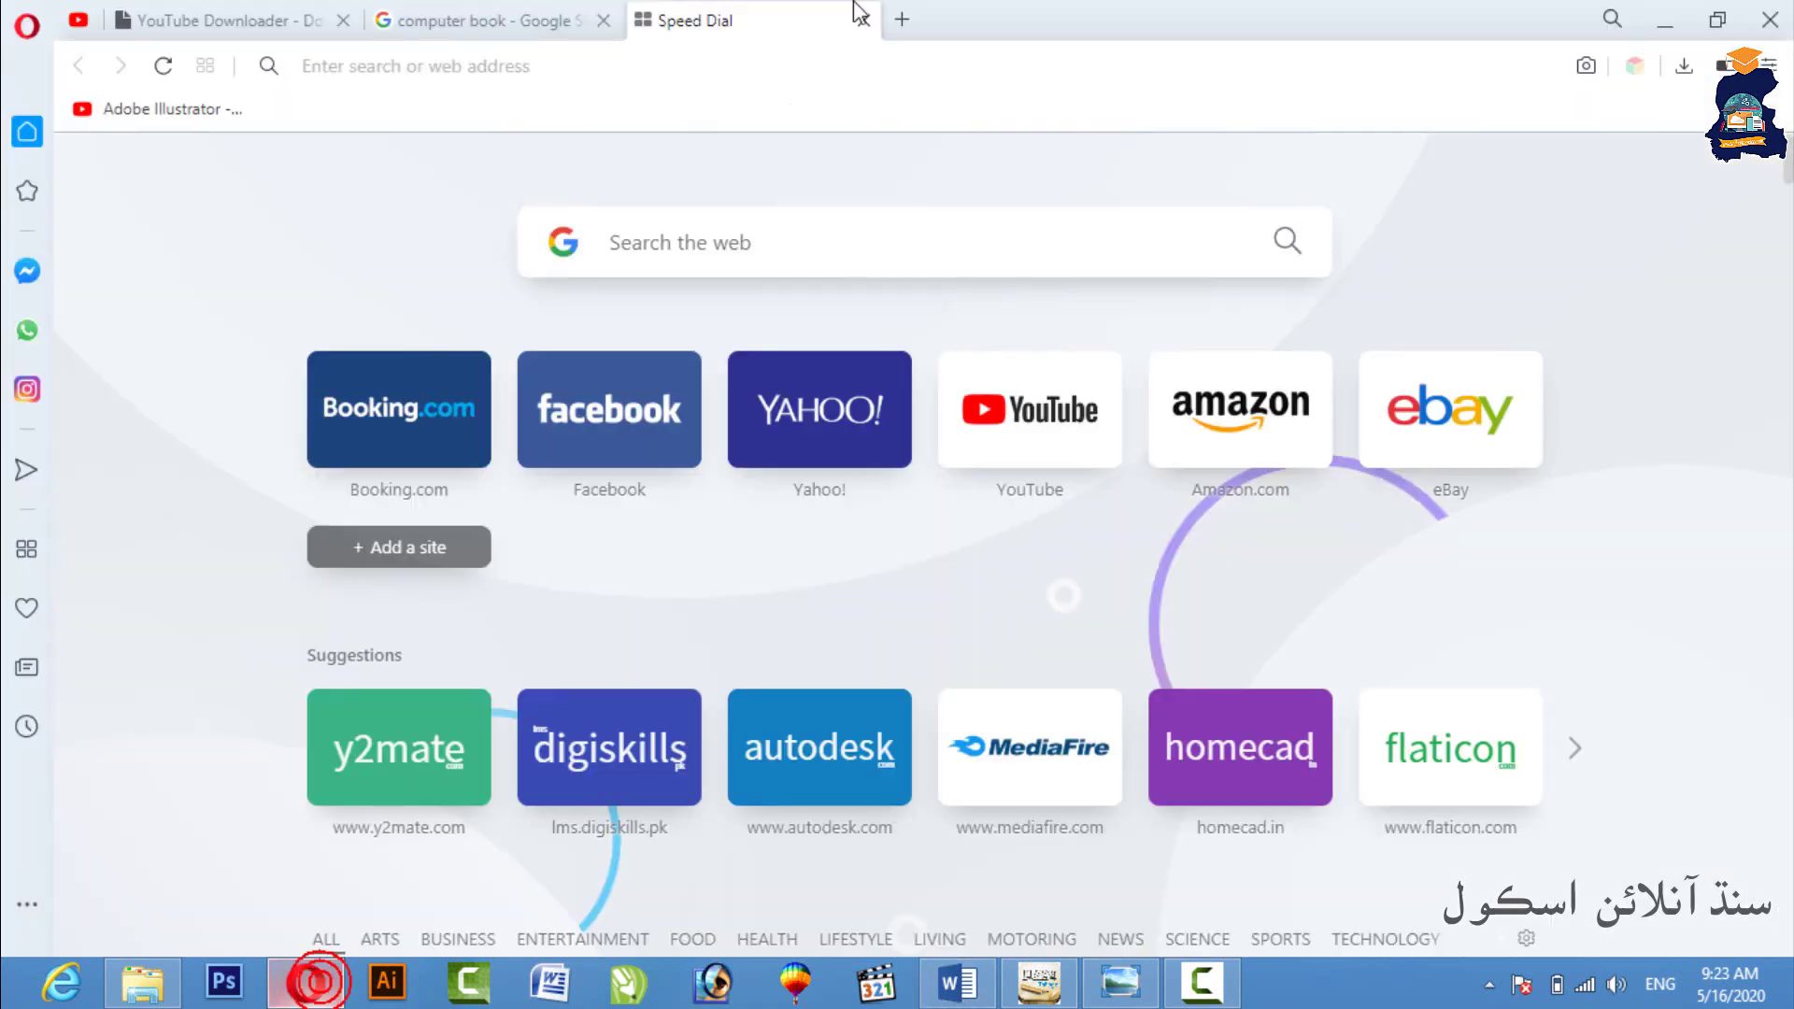
pyautogui.click(749, 64)
pyautogui.write('google.com')
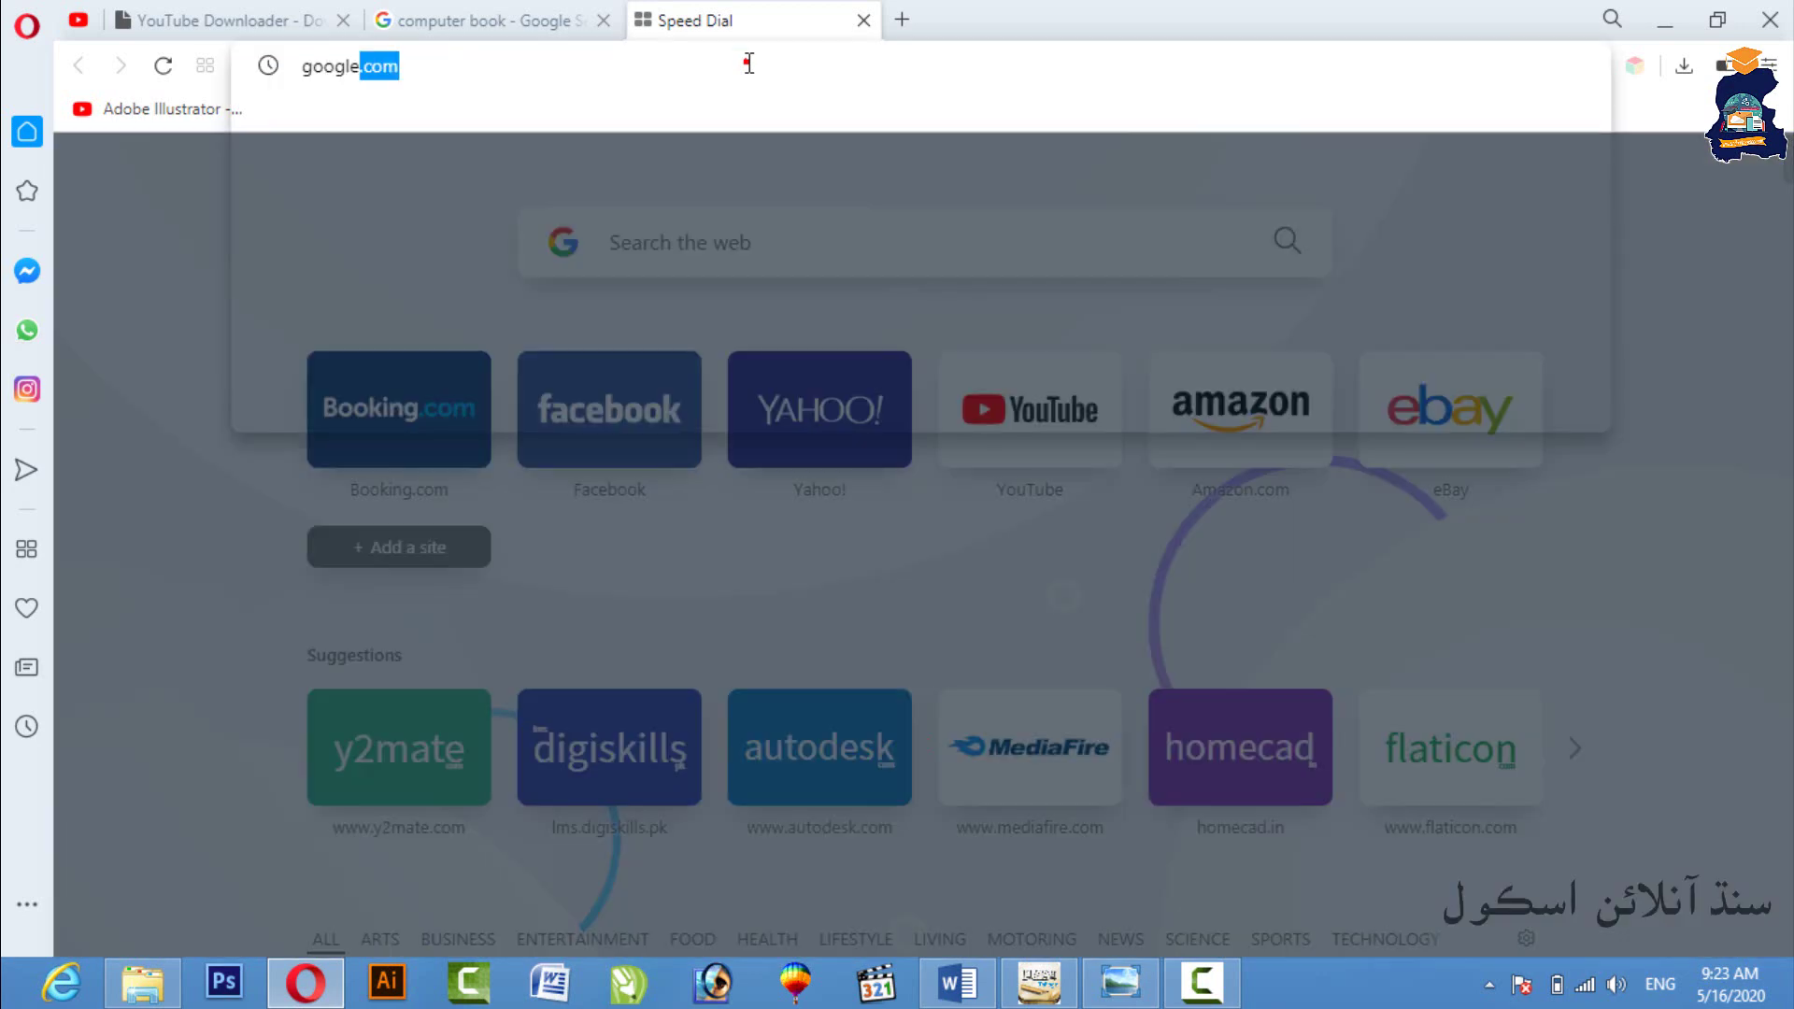
pyautogui.press('Return')
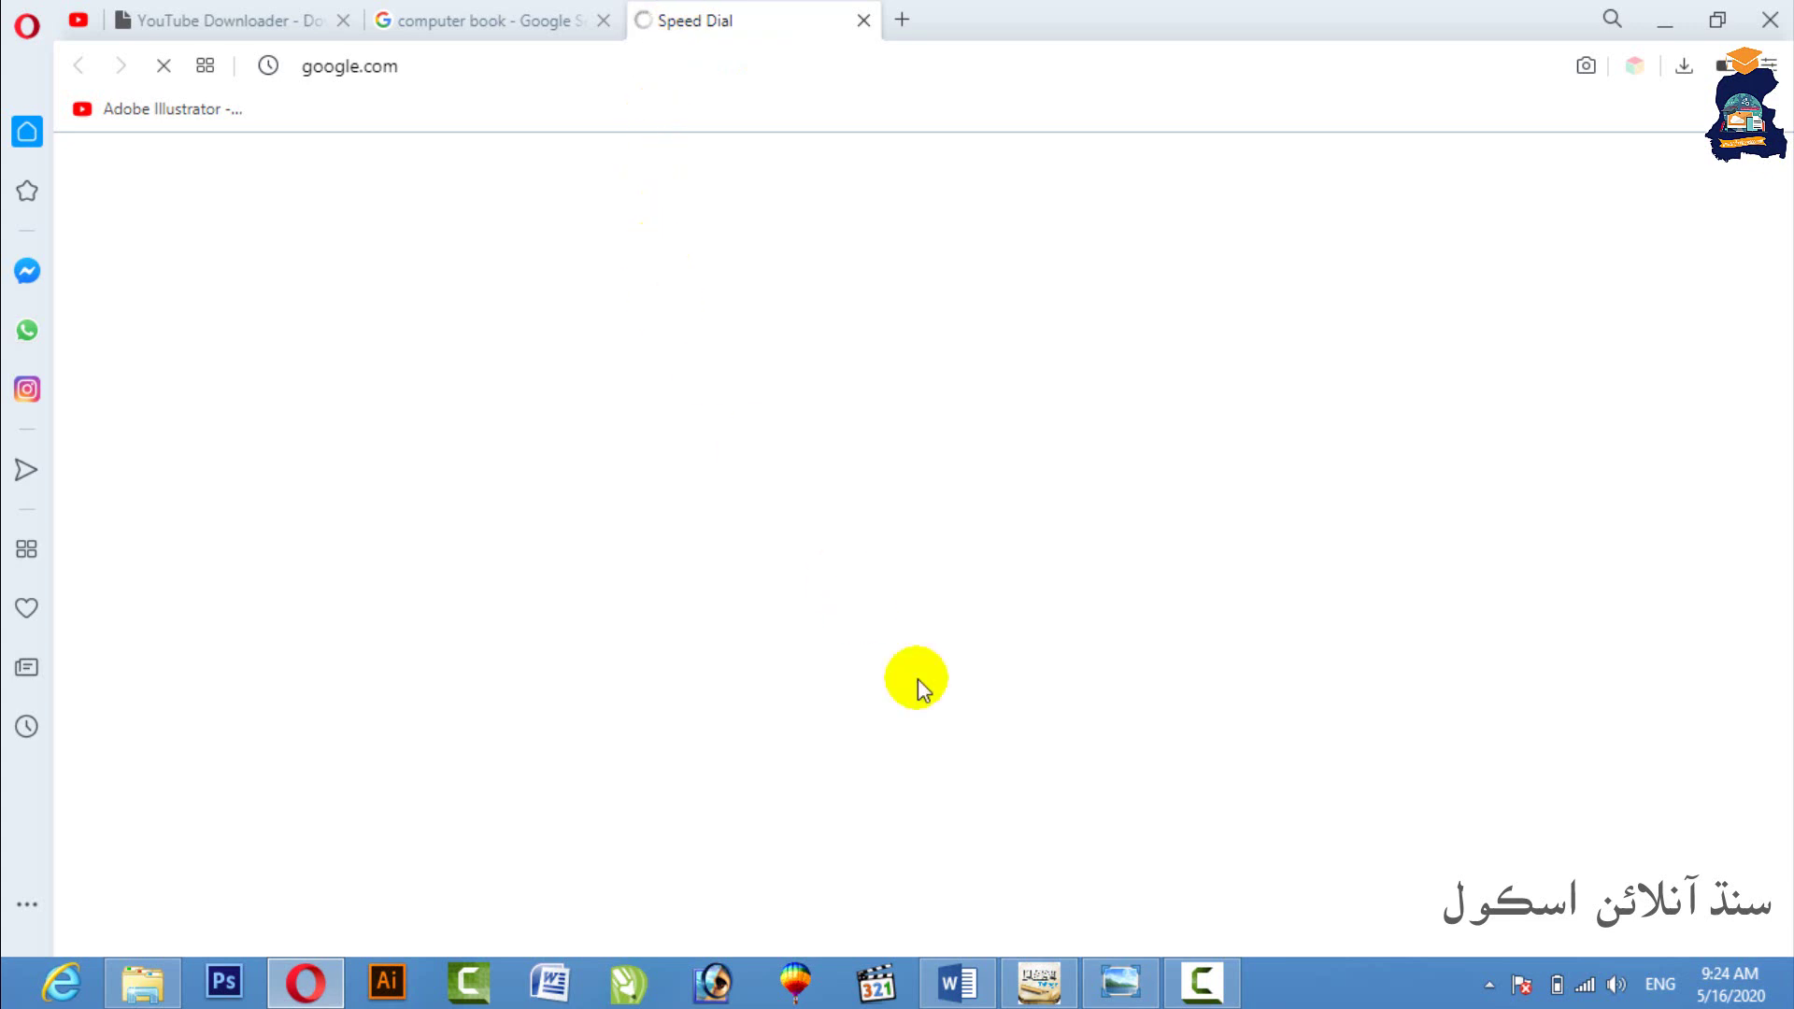
pyautogui.click(948, 990)
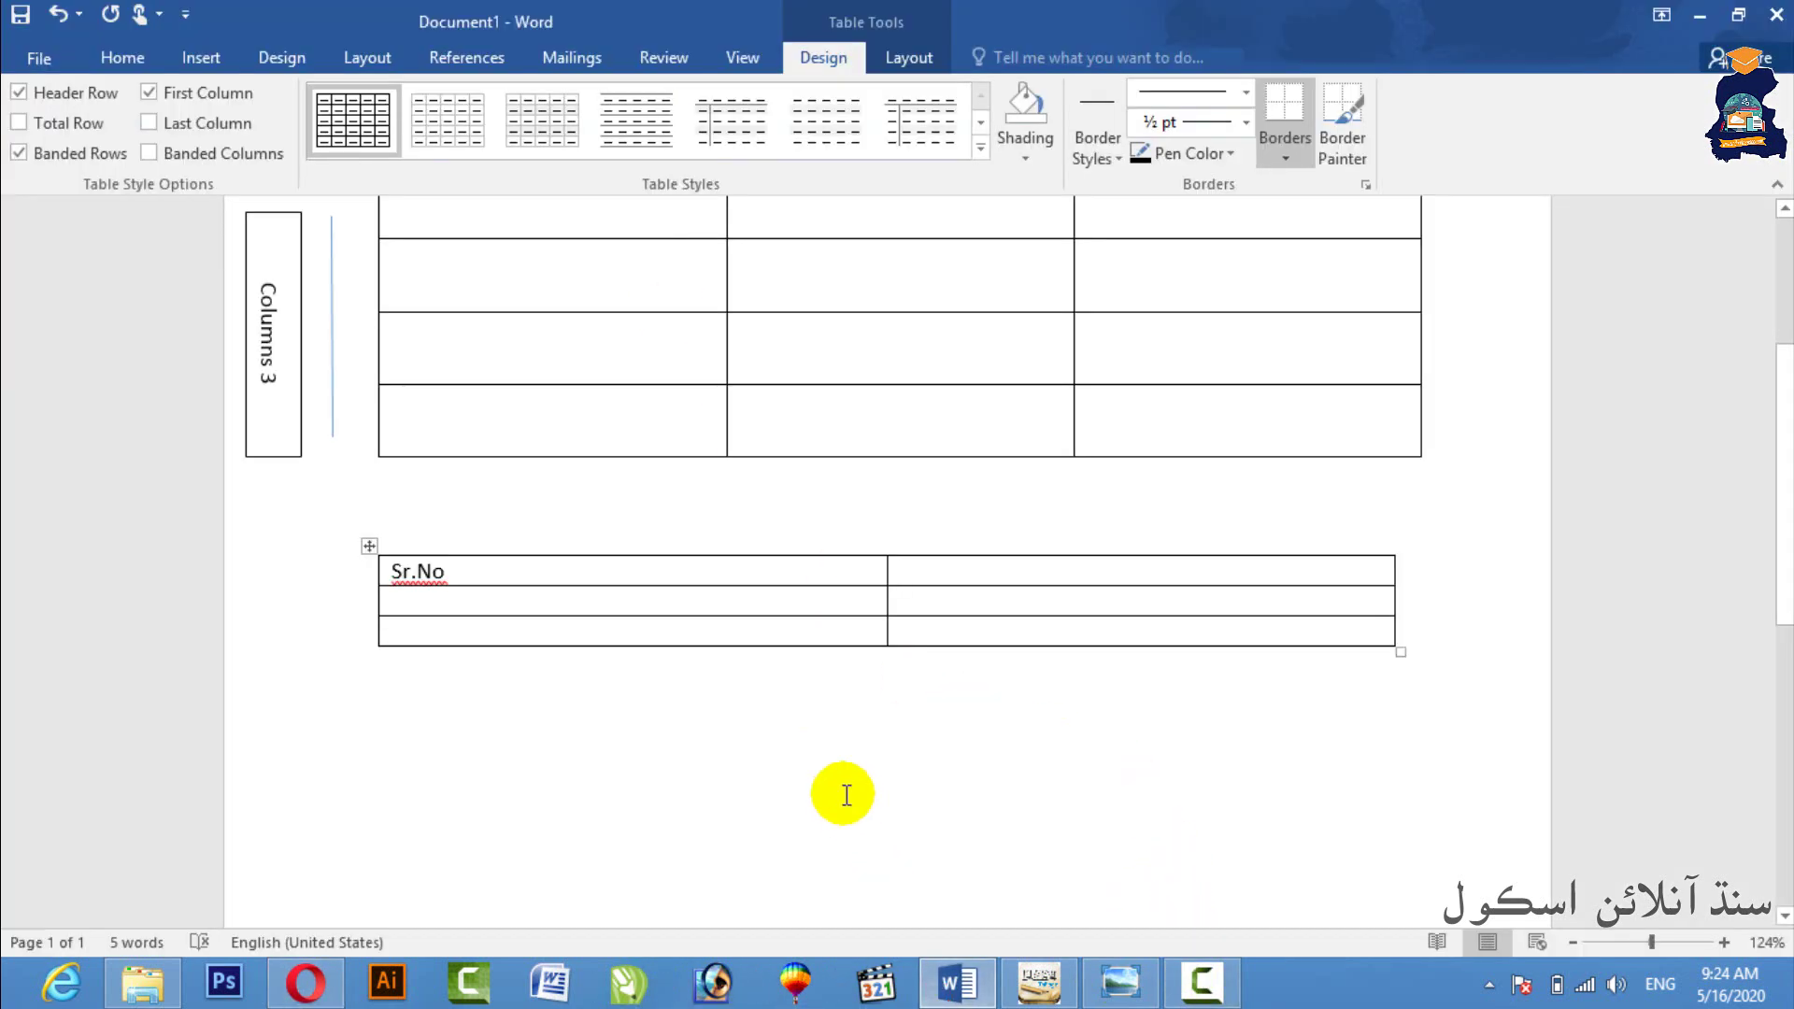
# - Enter Student Name in the second header cell and zoom in on the document
pyautogui.click(978, 571)
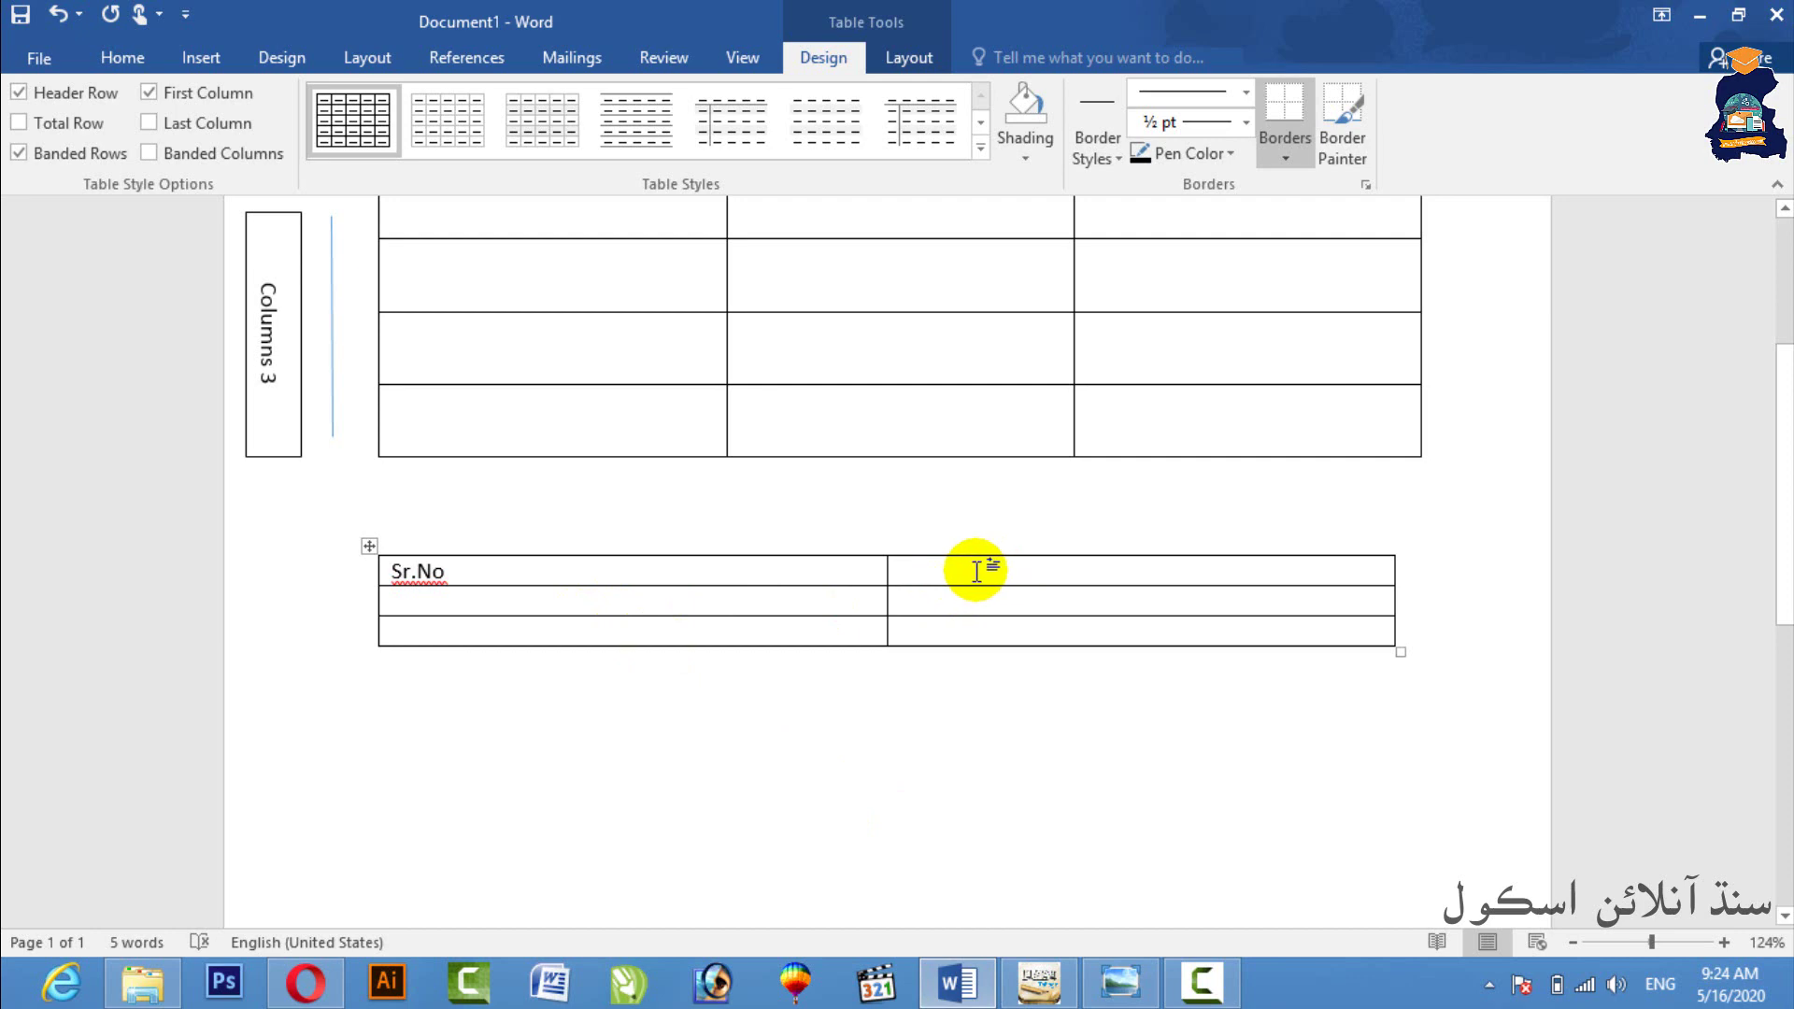
pyautogui.write('Student')
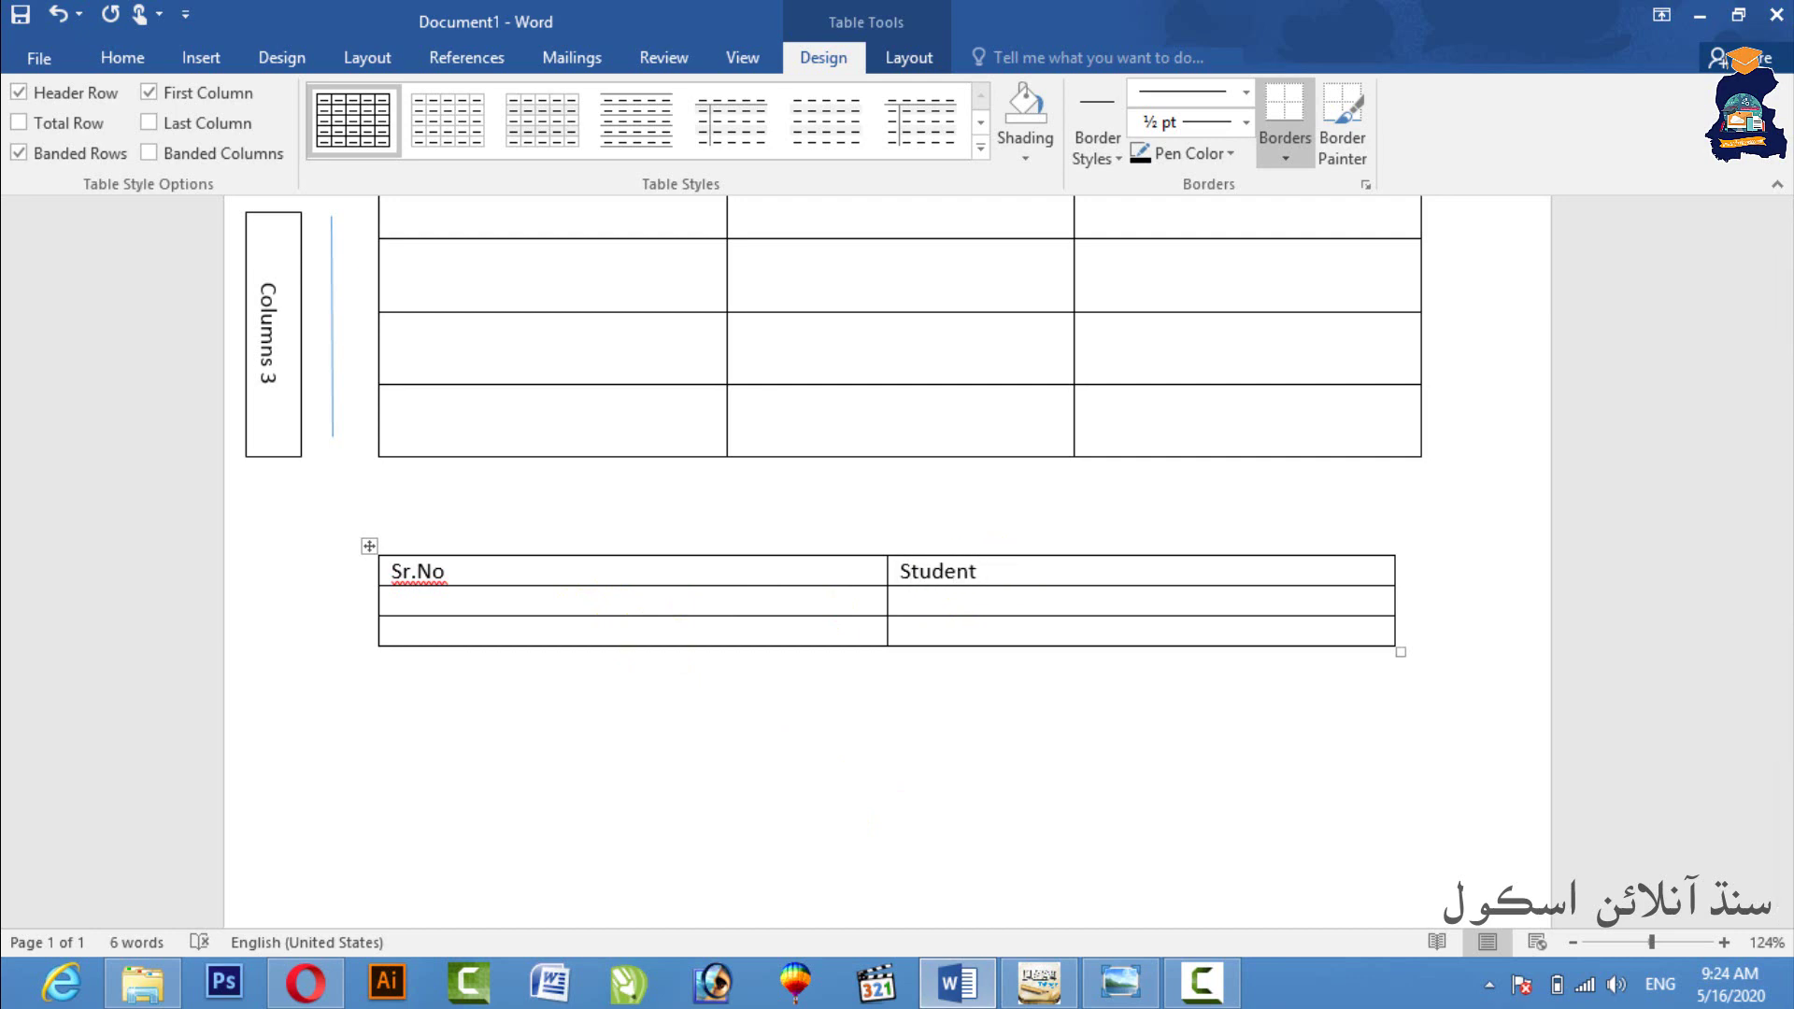
pyautogui.write(' Name')
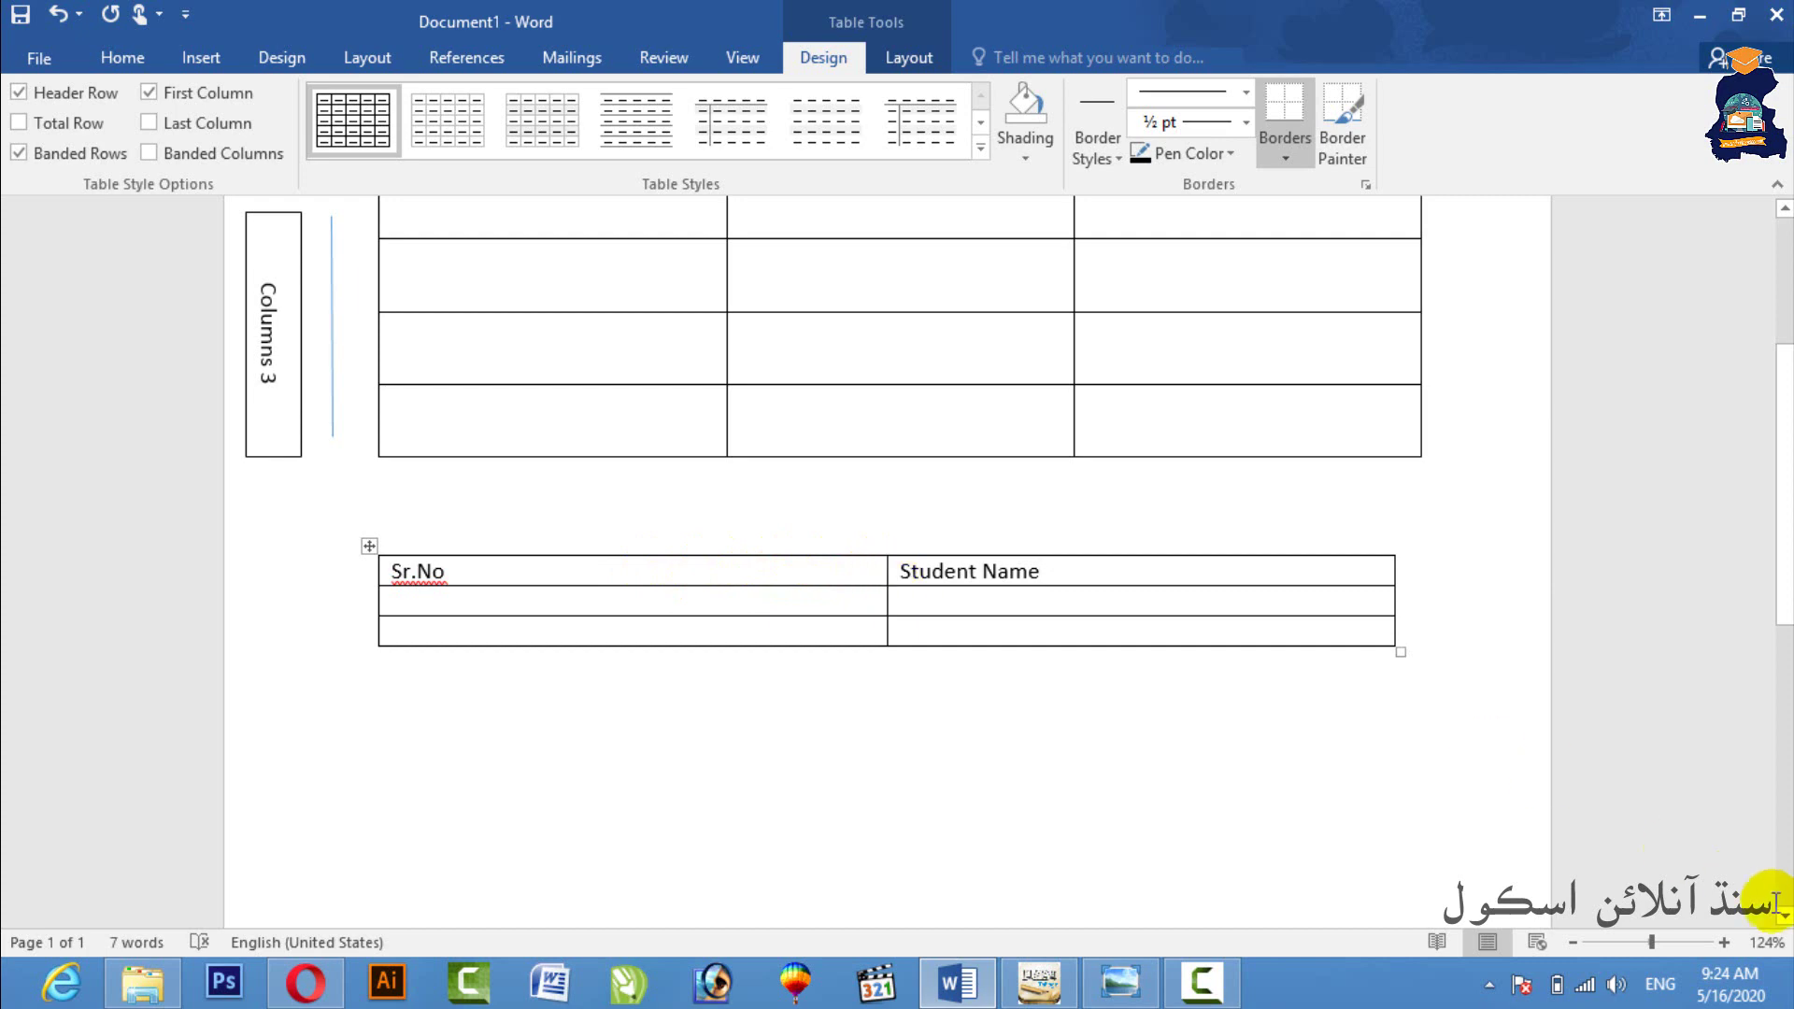
pyautogui.click(1723, 943)
pyautogui.click(1724, 943)
pyautogui.click(1723, 943)
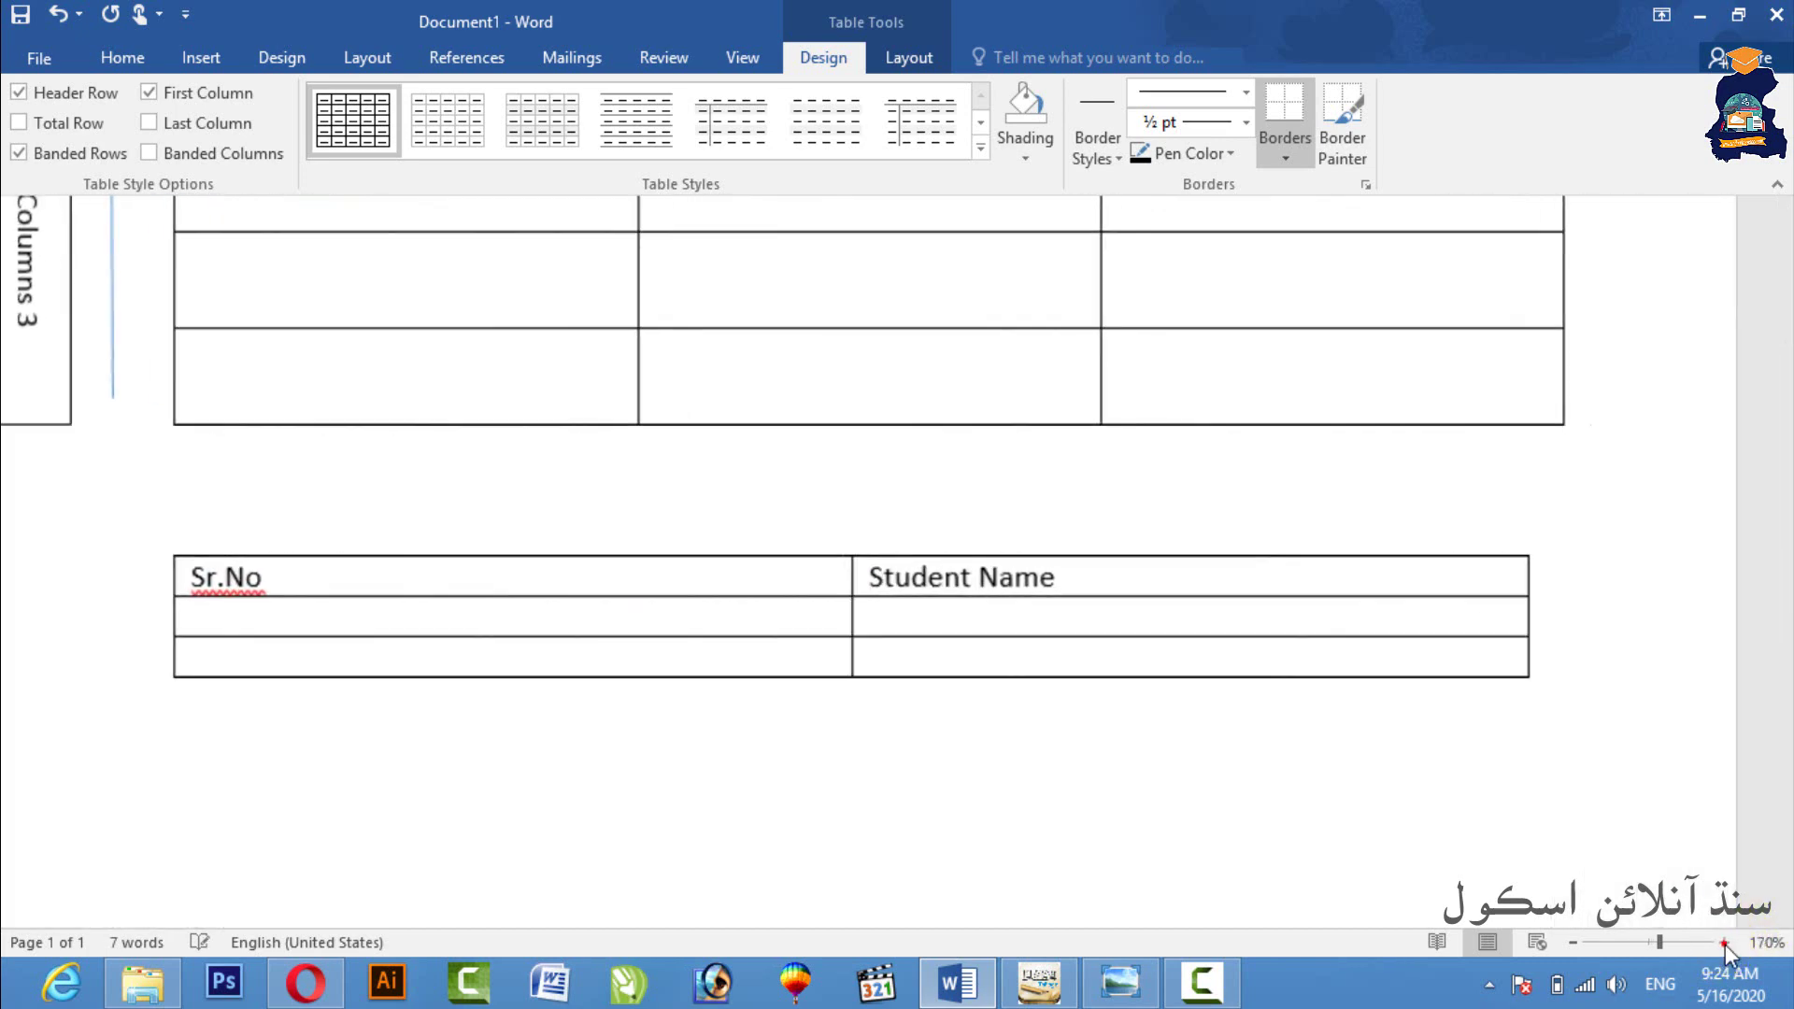
pyautogui.click(1723, 942)
pyautogui.click(1724, 942)
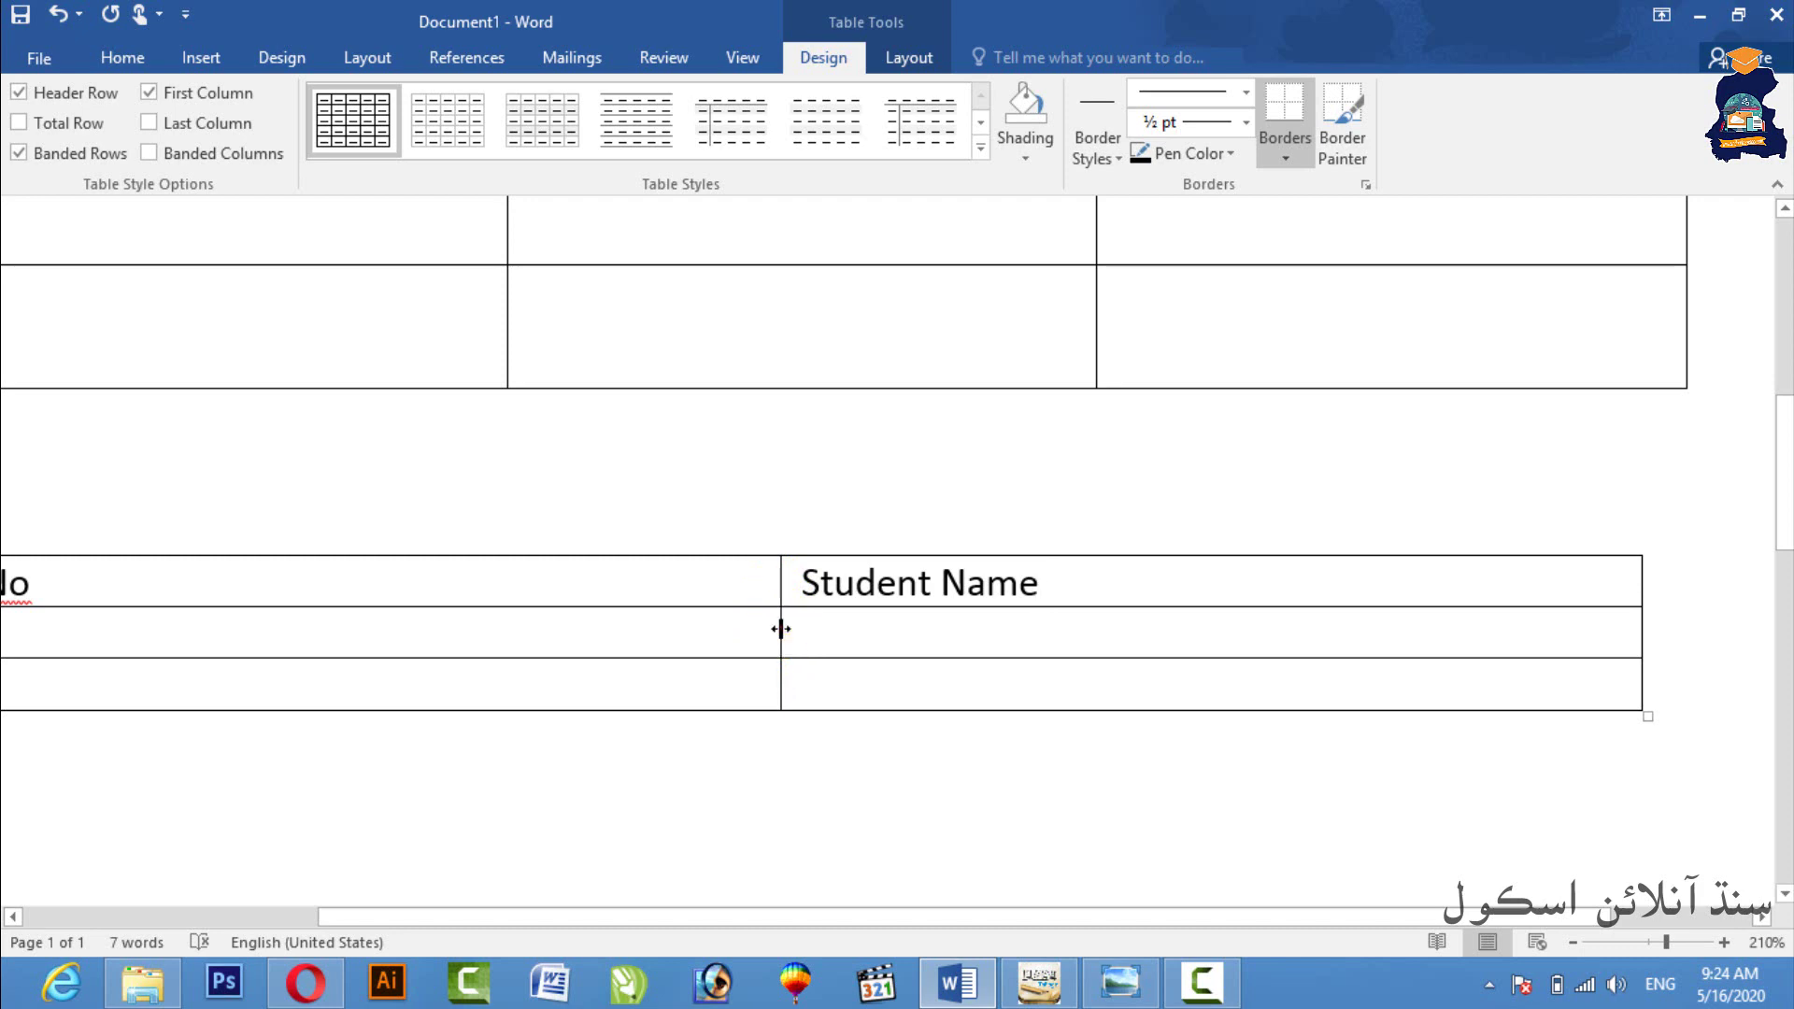
# - Narrow the Sr.No column to fit its heading
pyautogui.moveTo(781, 629); pyautogui.dragTo(198, 645)
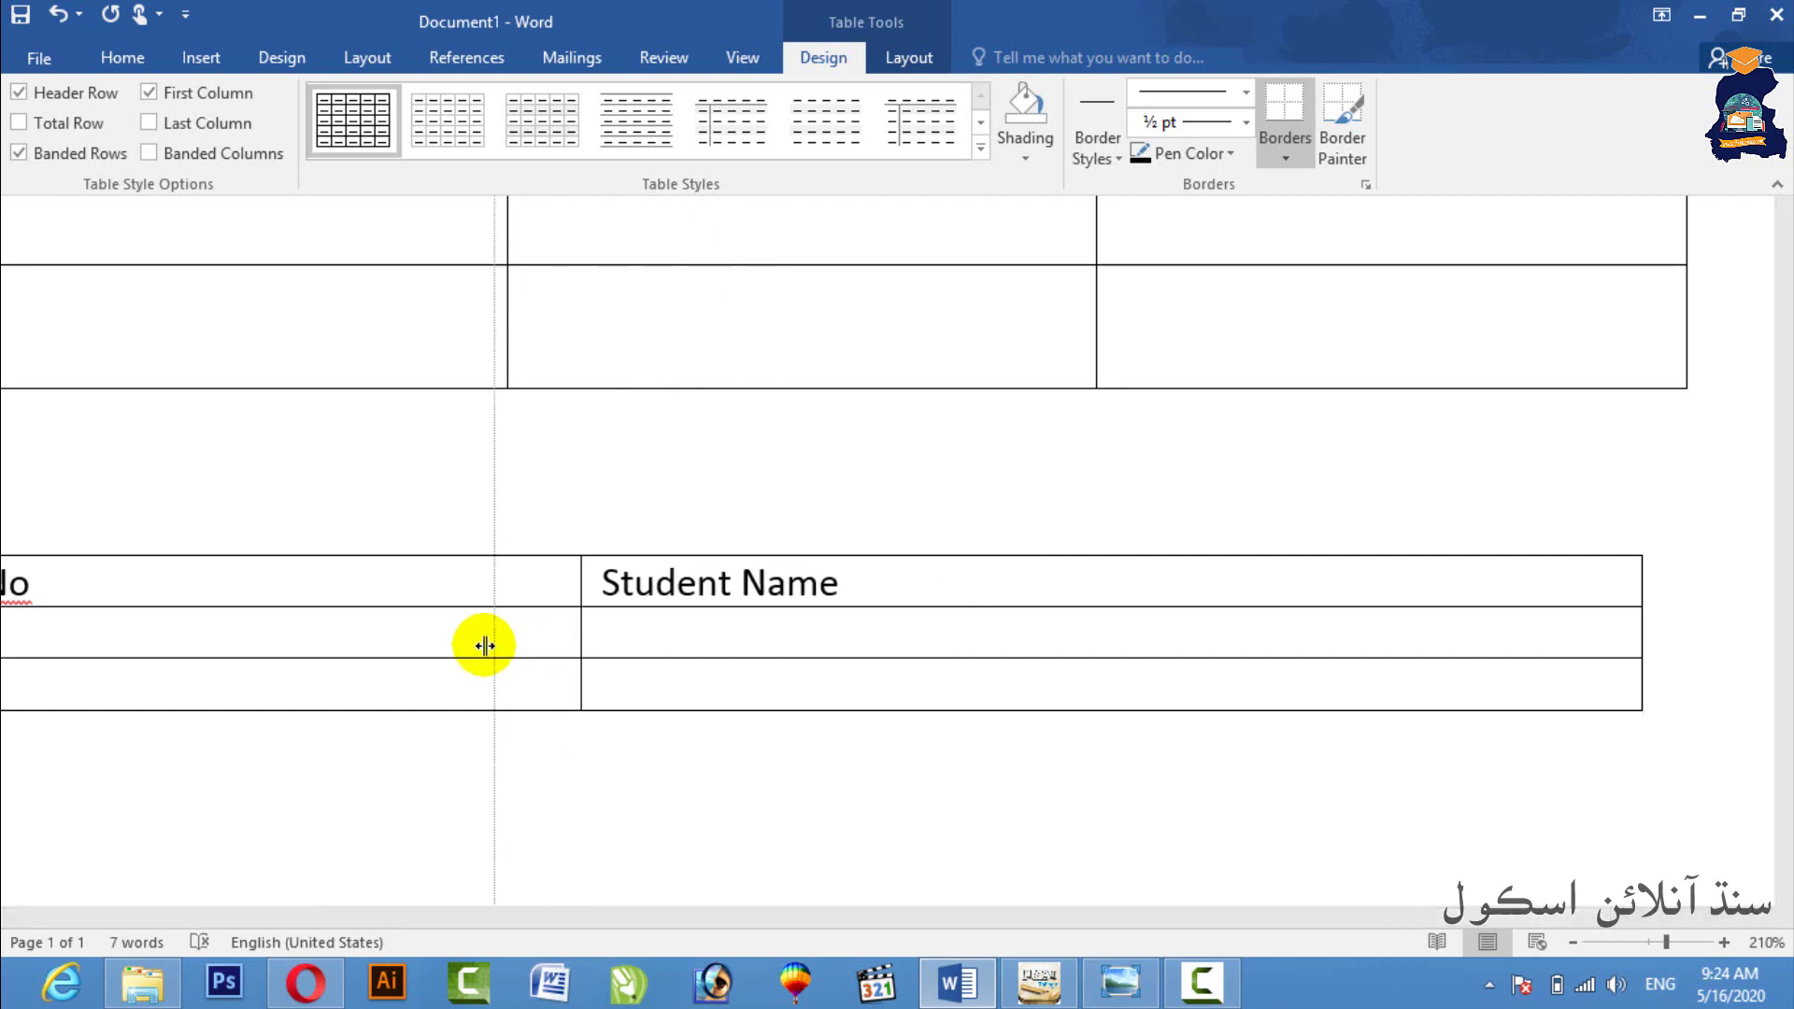
pyautogui.moveTo(198, 645); pyautogui.dragTo(100, 640)
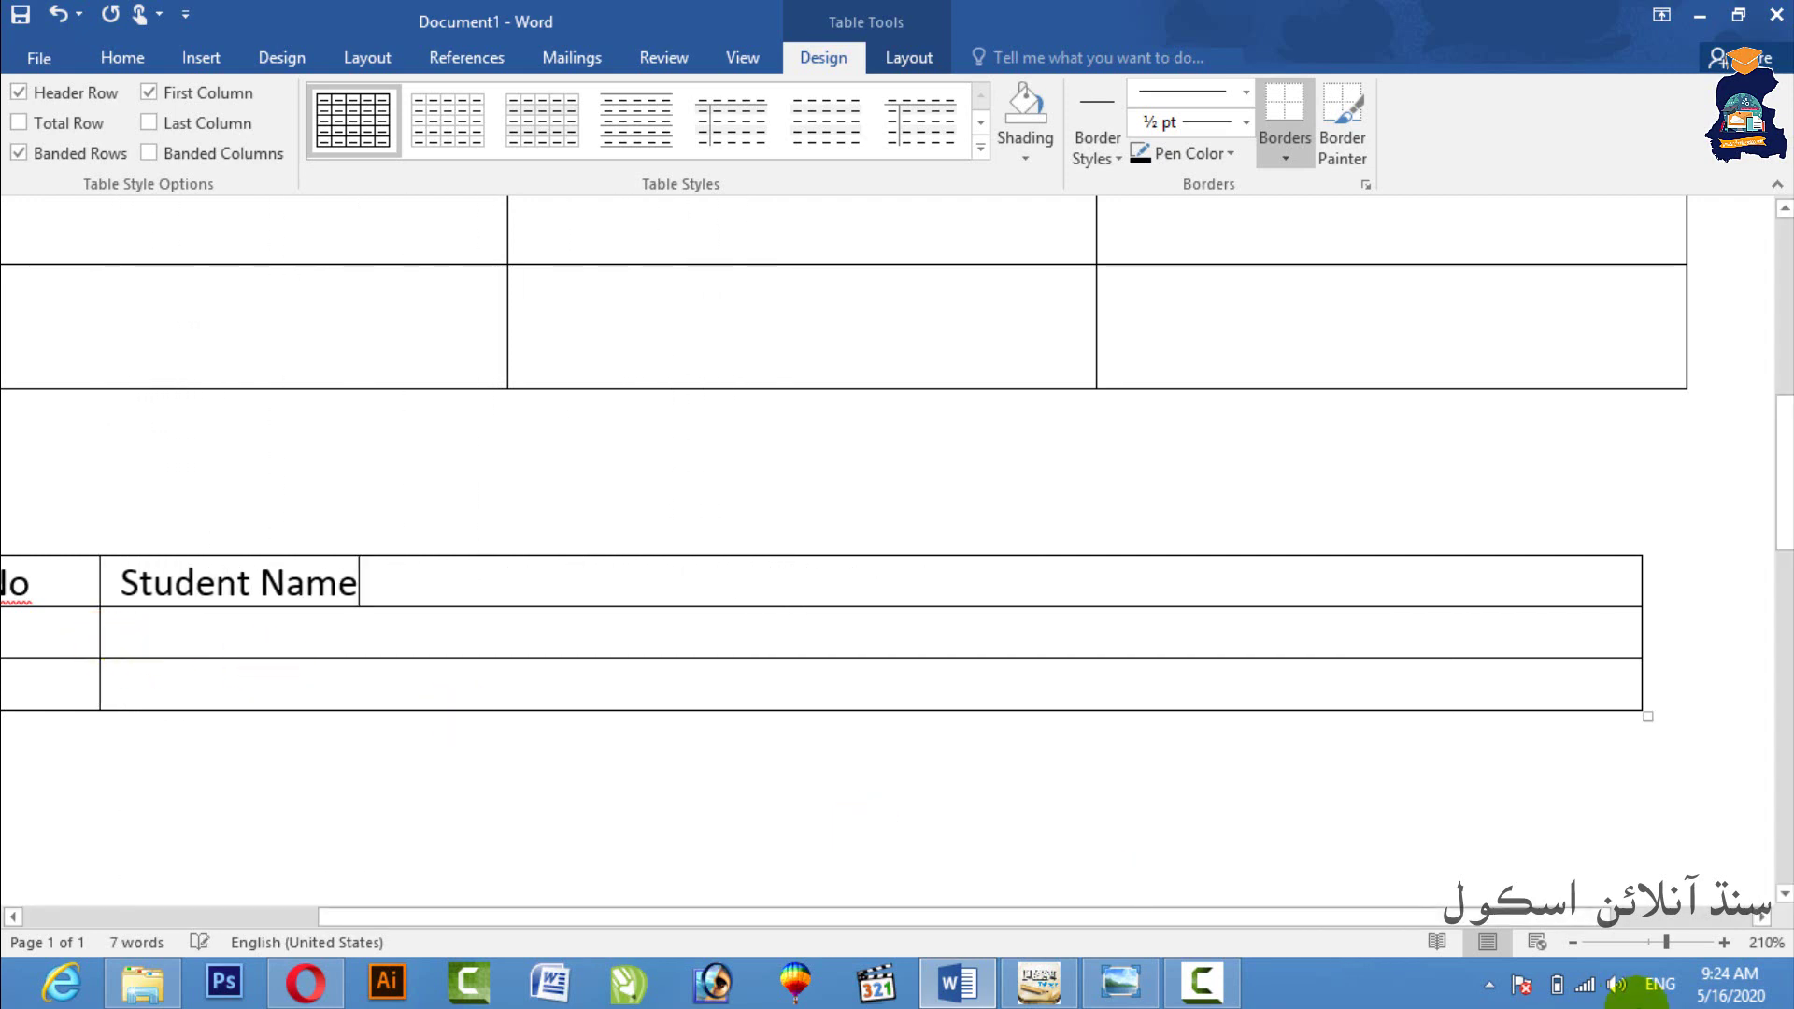
pyautogui.scroll(-3, 1218, 846)
# - Zoom out to full page width and narrow the Student Name column to fit its heading
pyautogui.click(1572, 946)
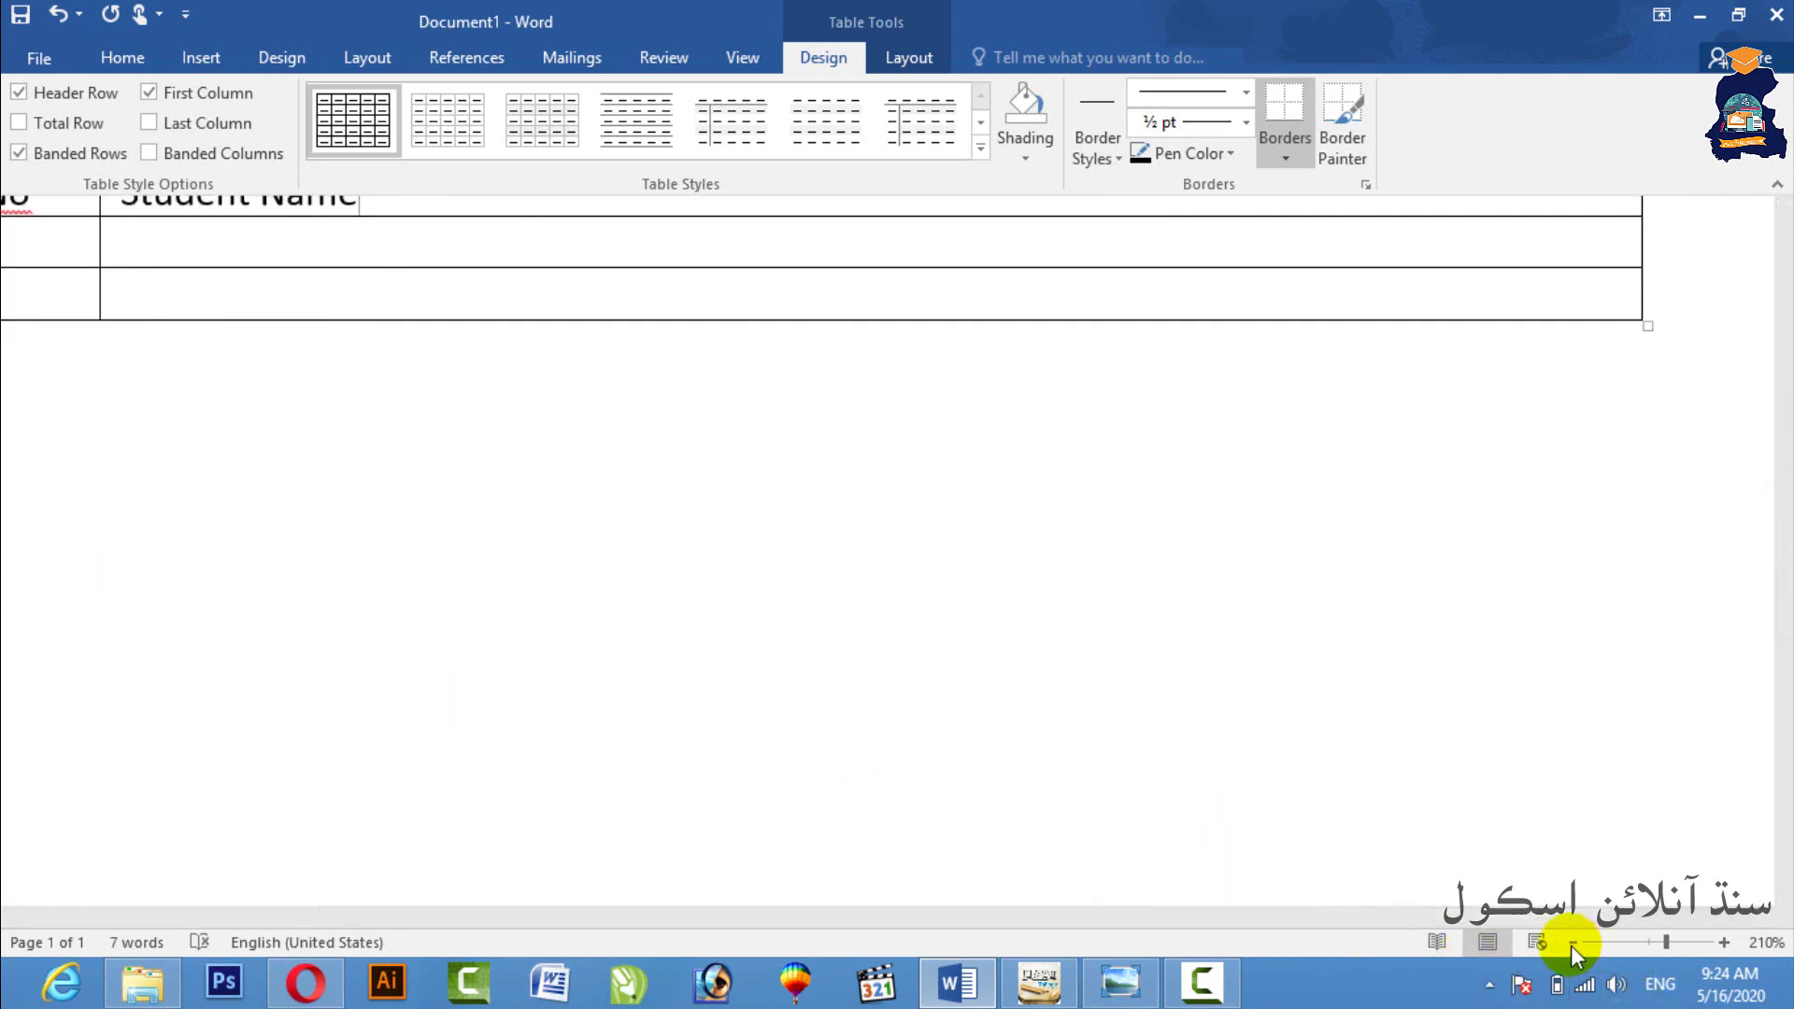
pyautogui.click(1571, 945)
pyautogui.click(1571, 946)
pyautogui.click(1571, 946)
pyautogui.click(1571, 946)
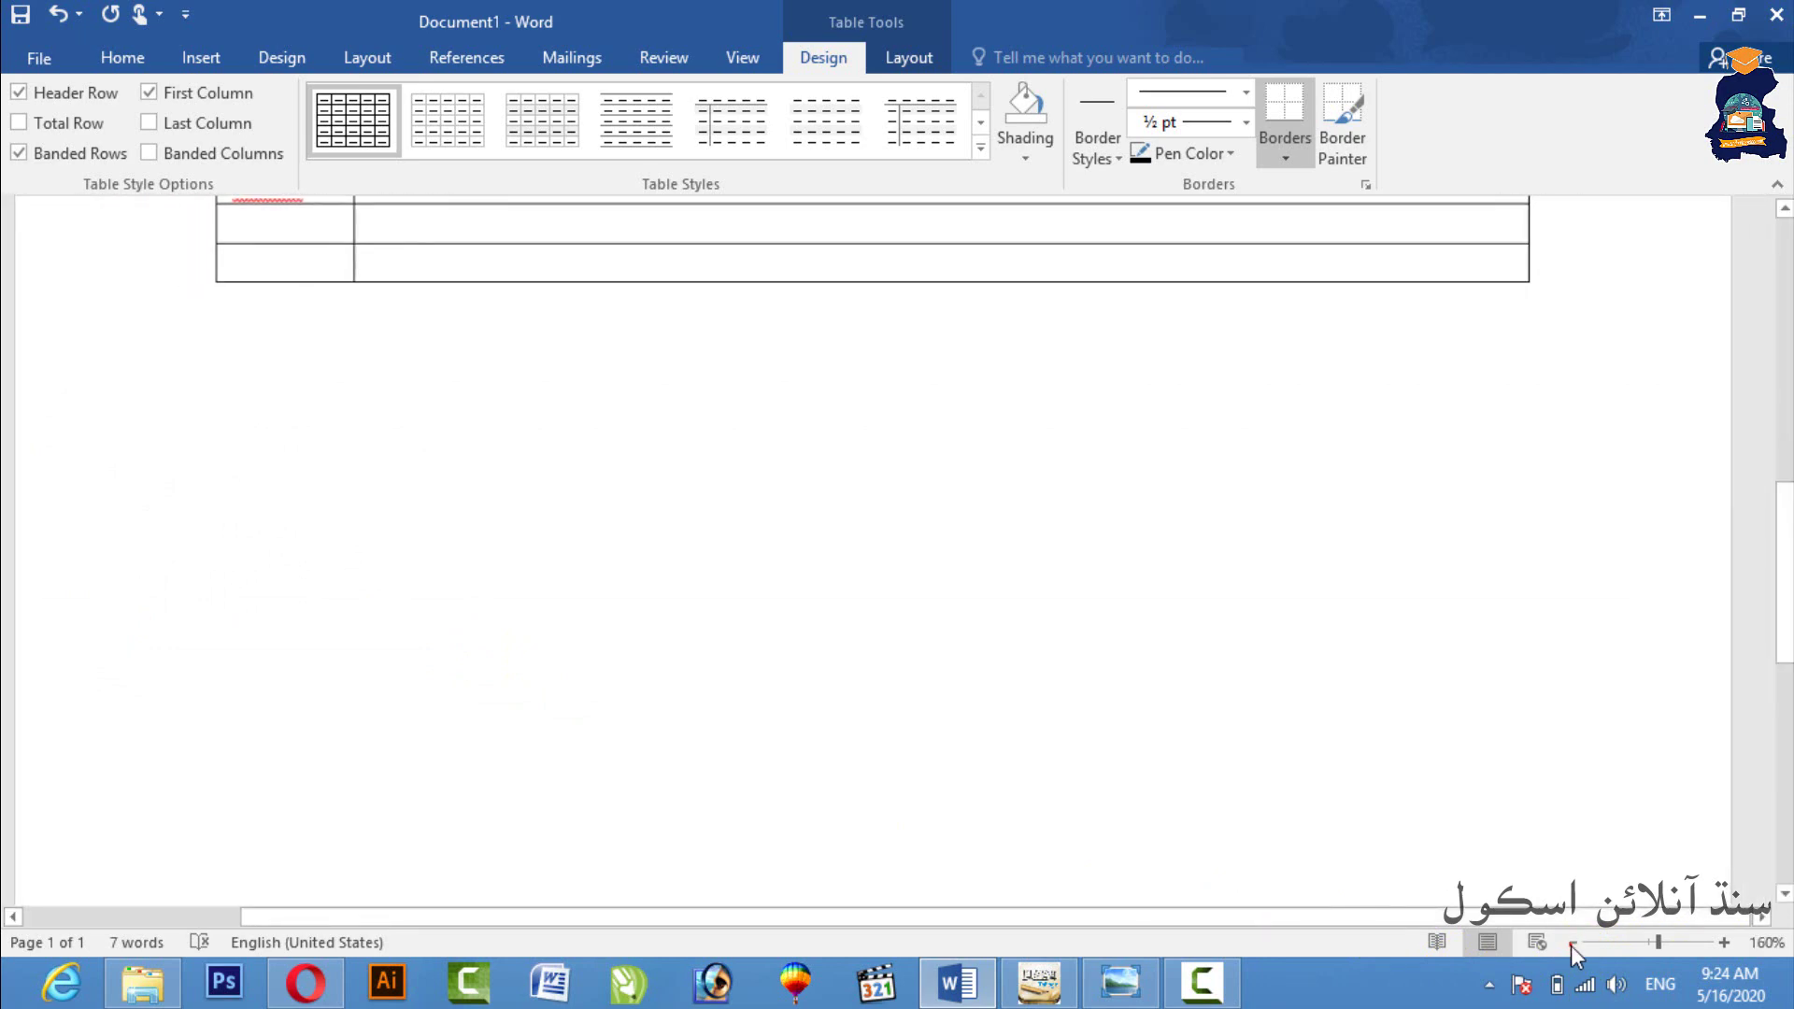
pyautogui.click(1571, 946)
pyautogui.scroll(1, 1722, 700)
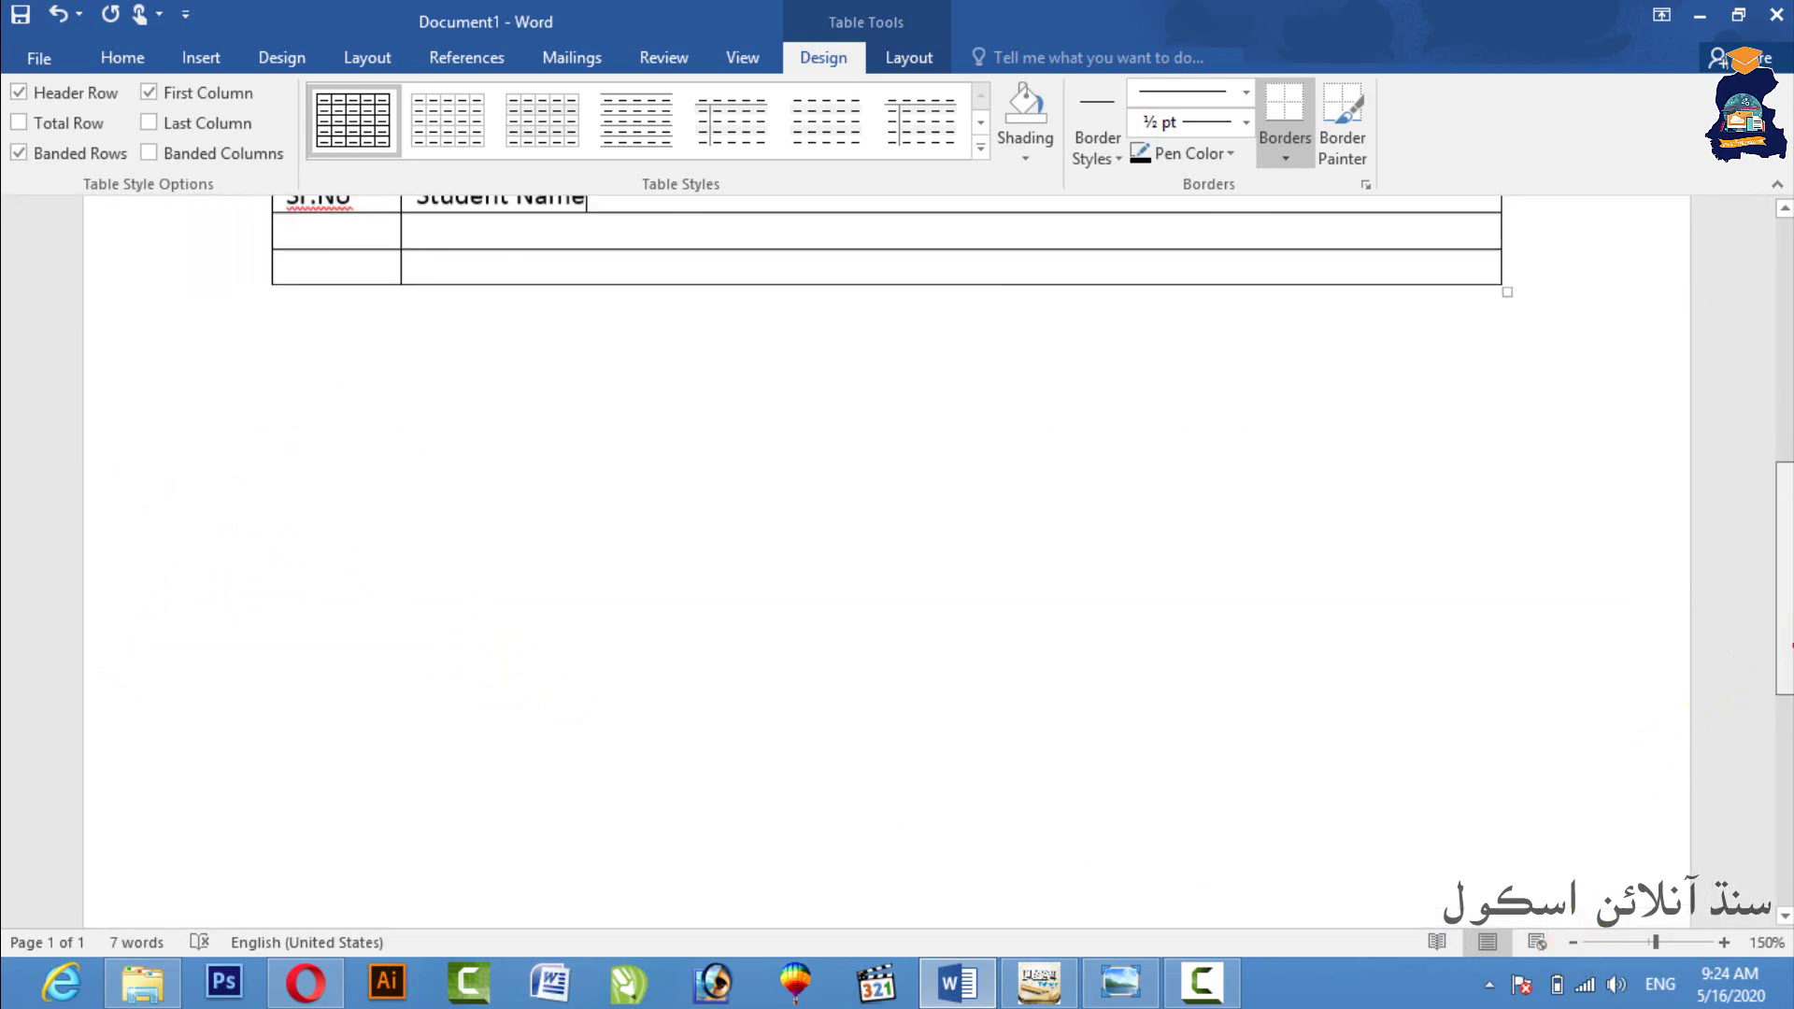
pyautogui.scroll(4, 1548, 509)
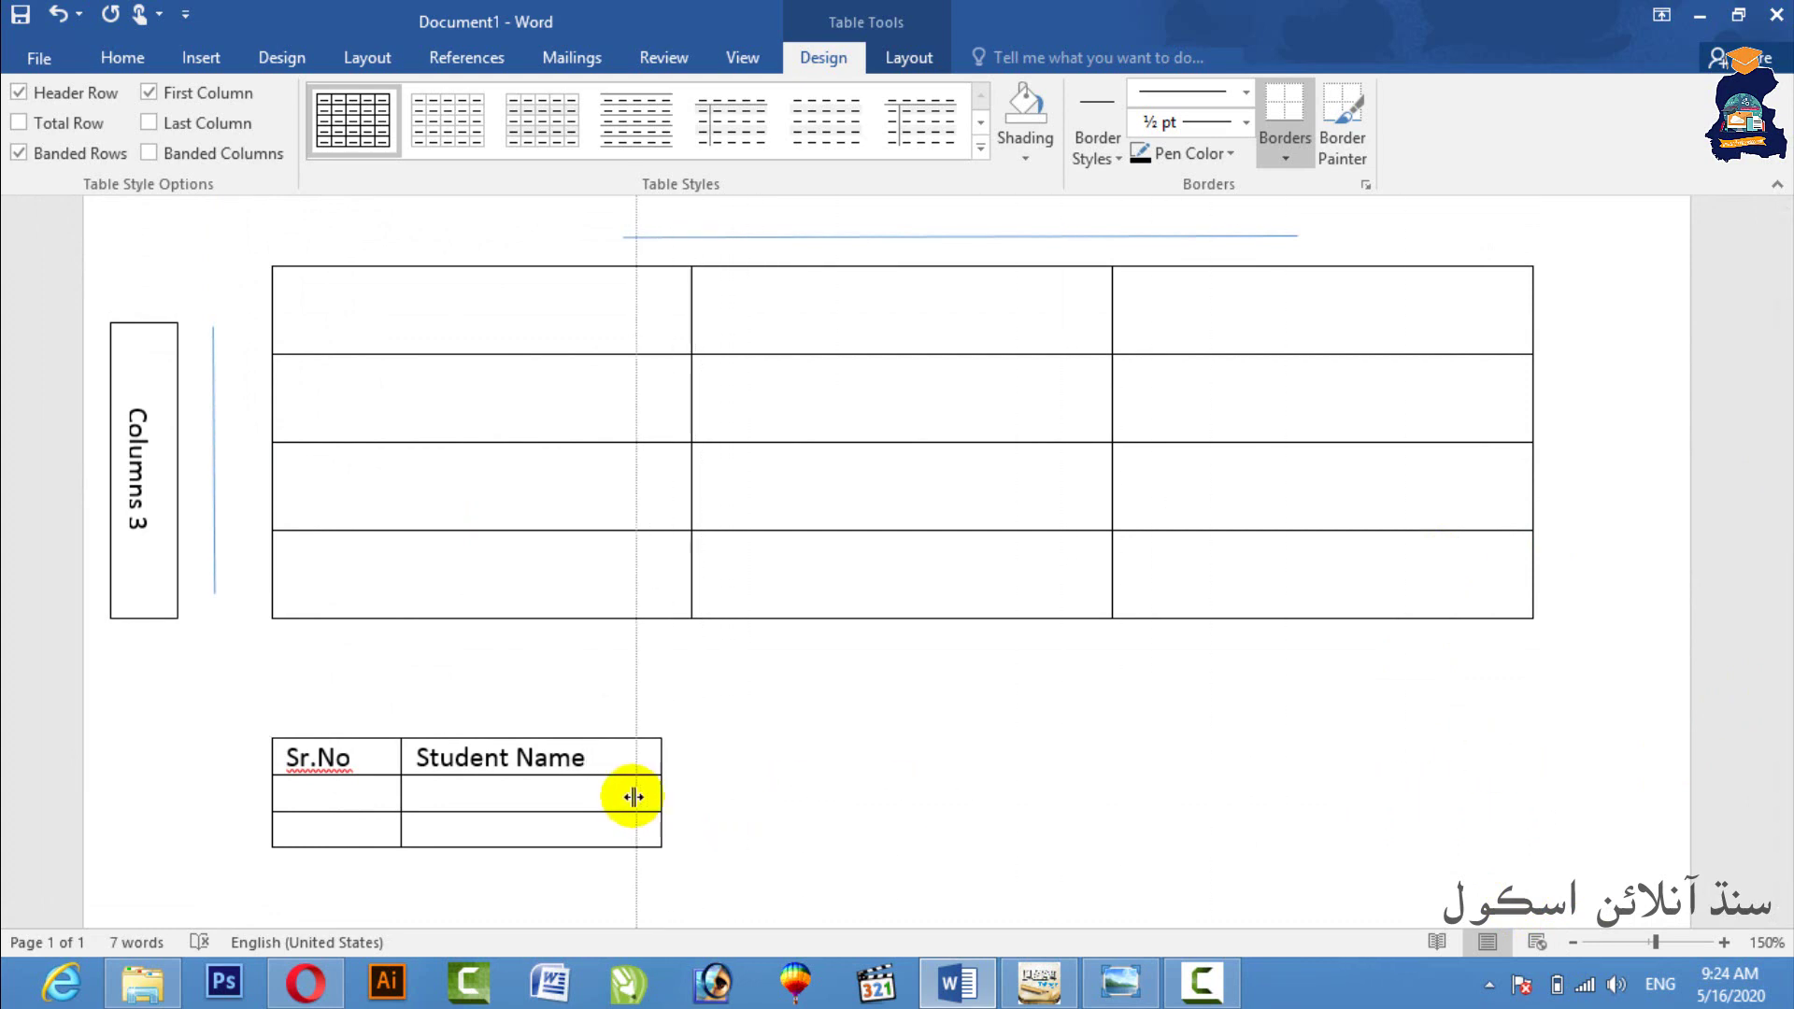
pyautogui.moveTo(1496, 756); pyautogui.dragTo(623, 797)
pyautogui.scroll(-3, 884, 644)
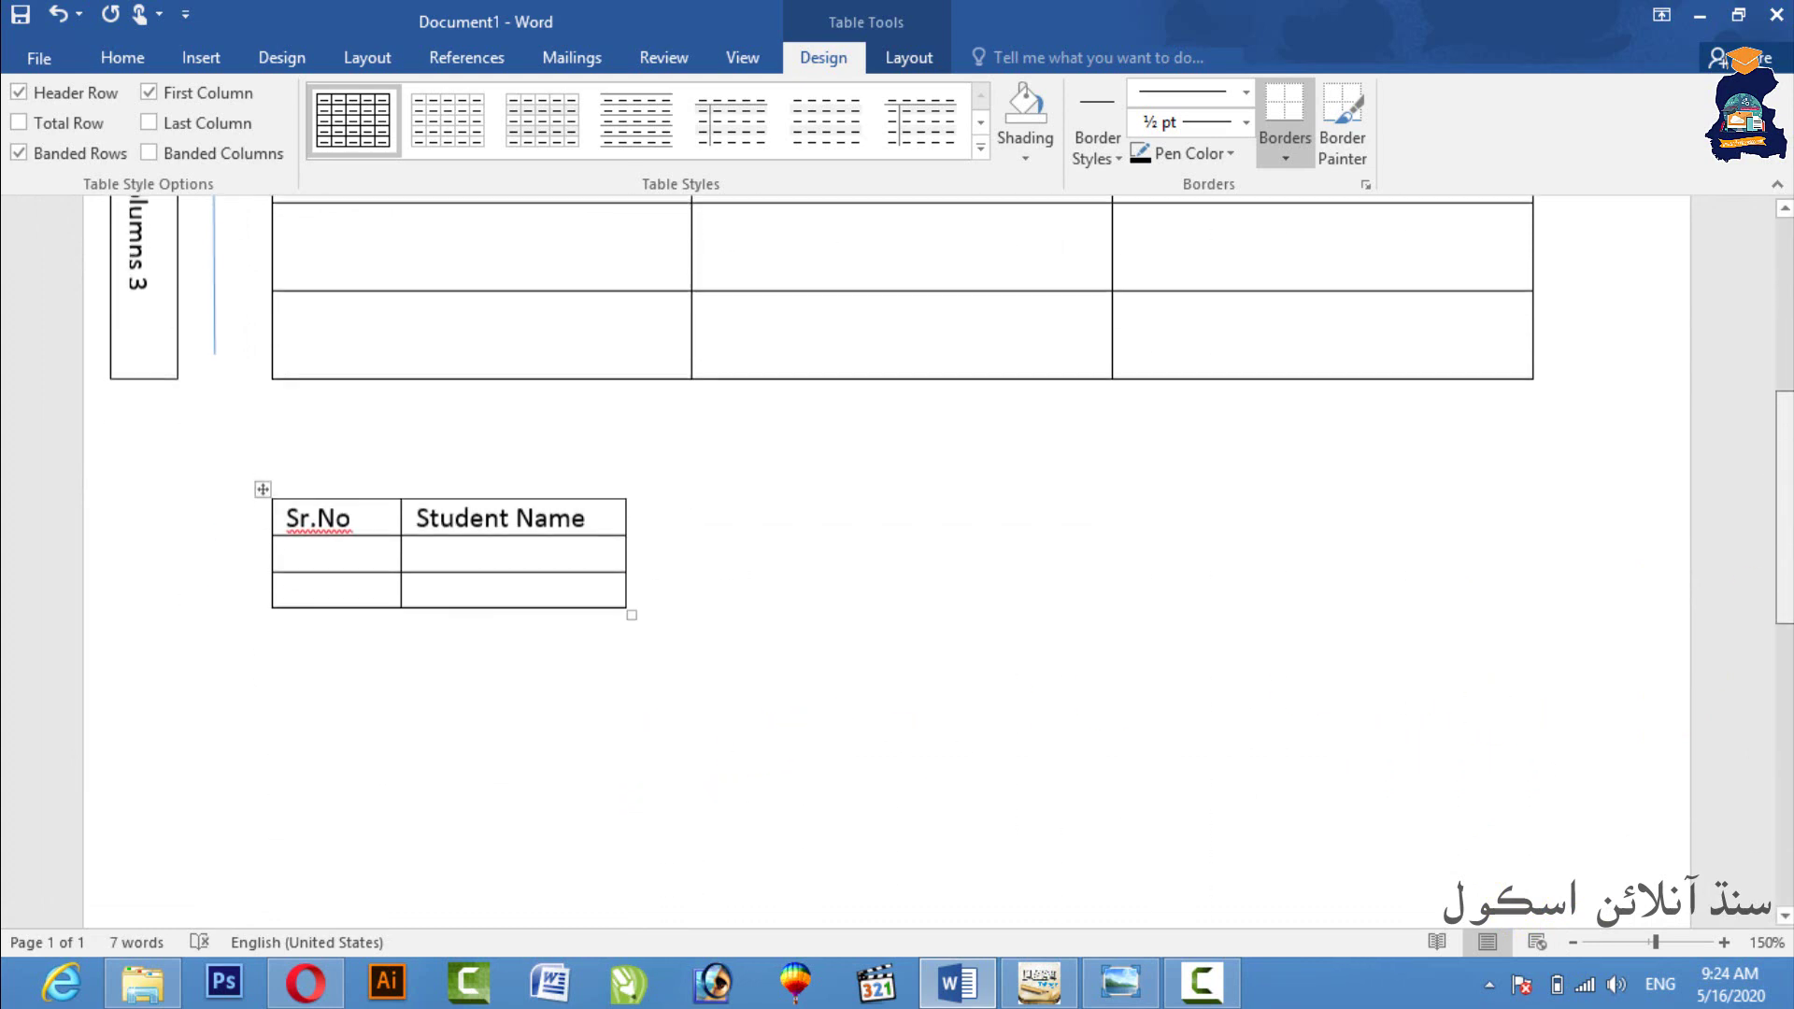
pyautogui.scroll(-2, 884, 644)
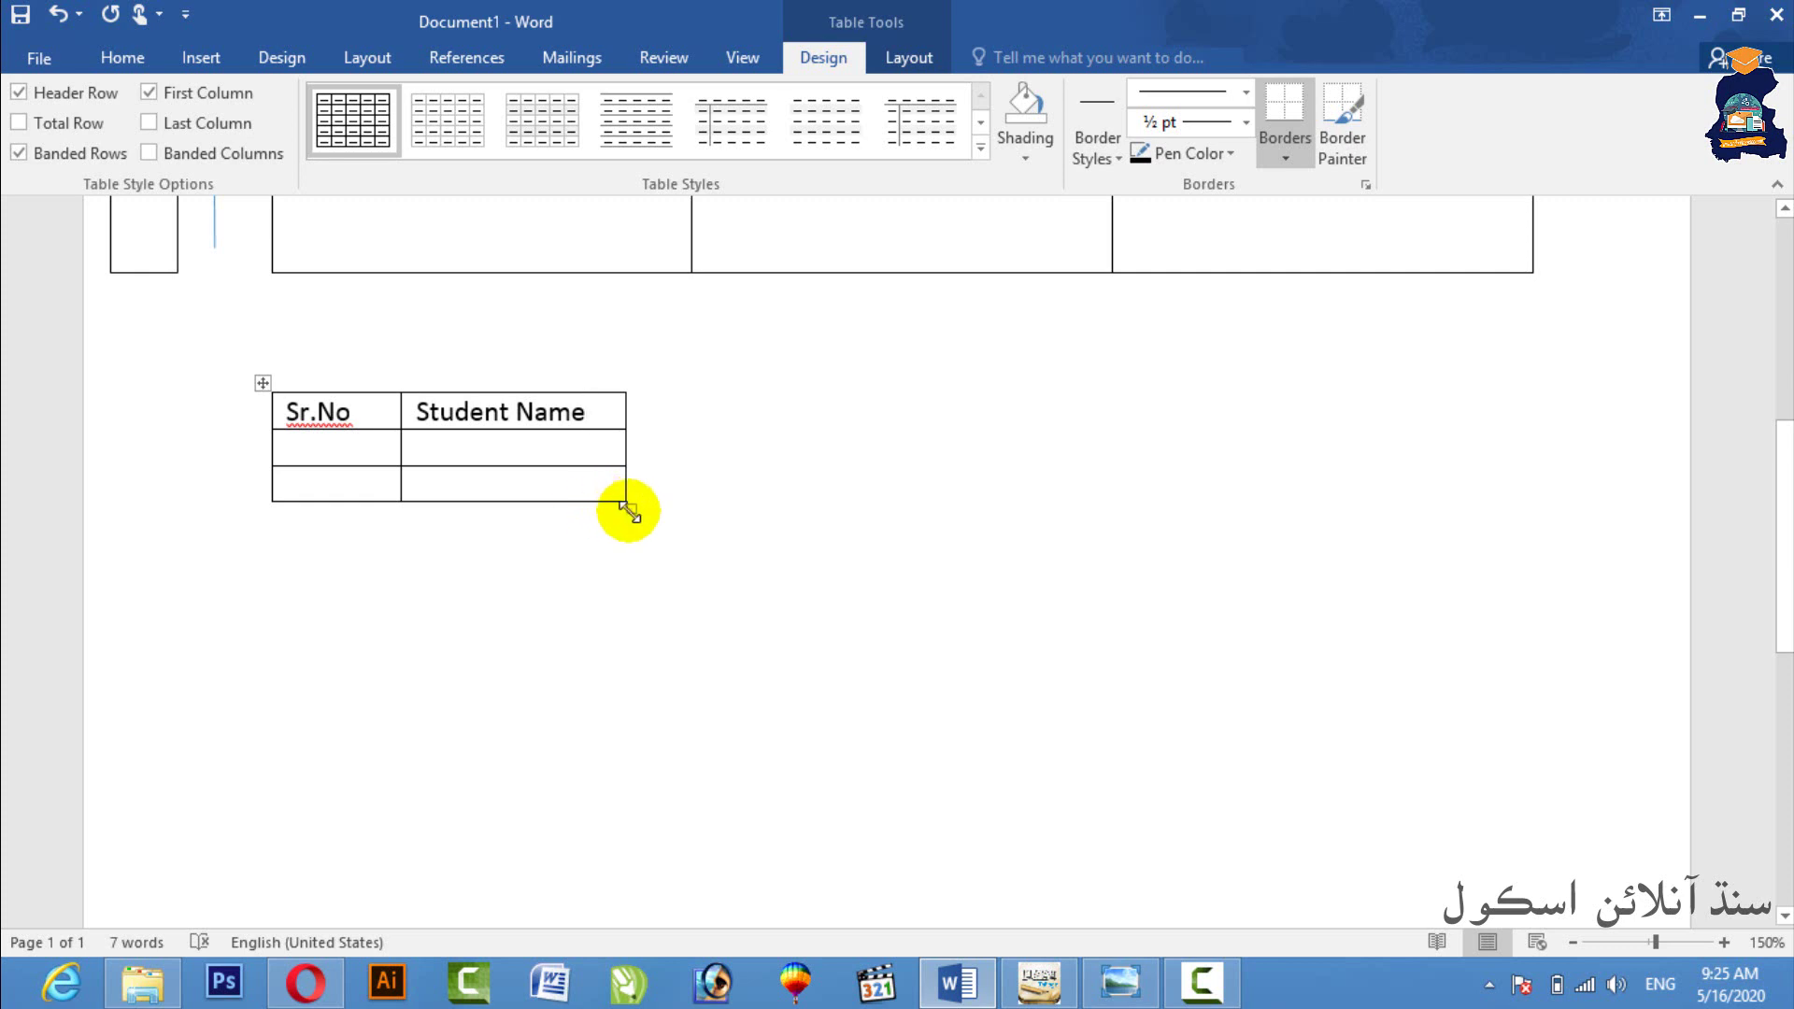
# - Enlarge the student table, then shrink it back to a compact size
pyautogui.moveTo(627, 511); pyautogui.dragTo(765, 588)
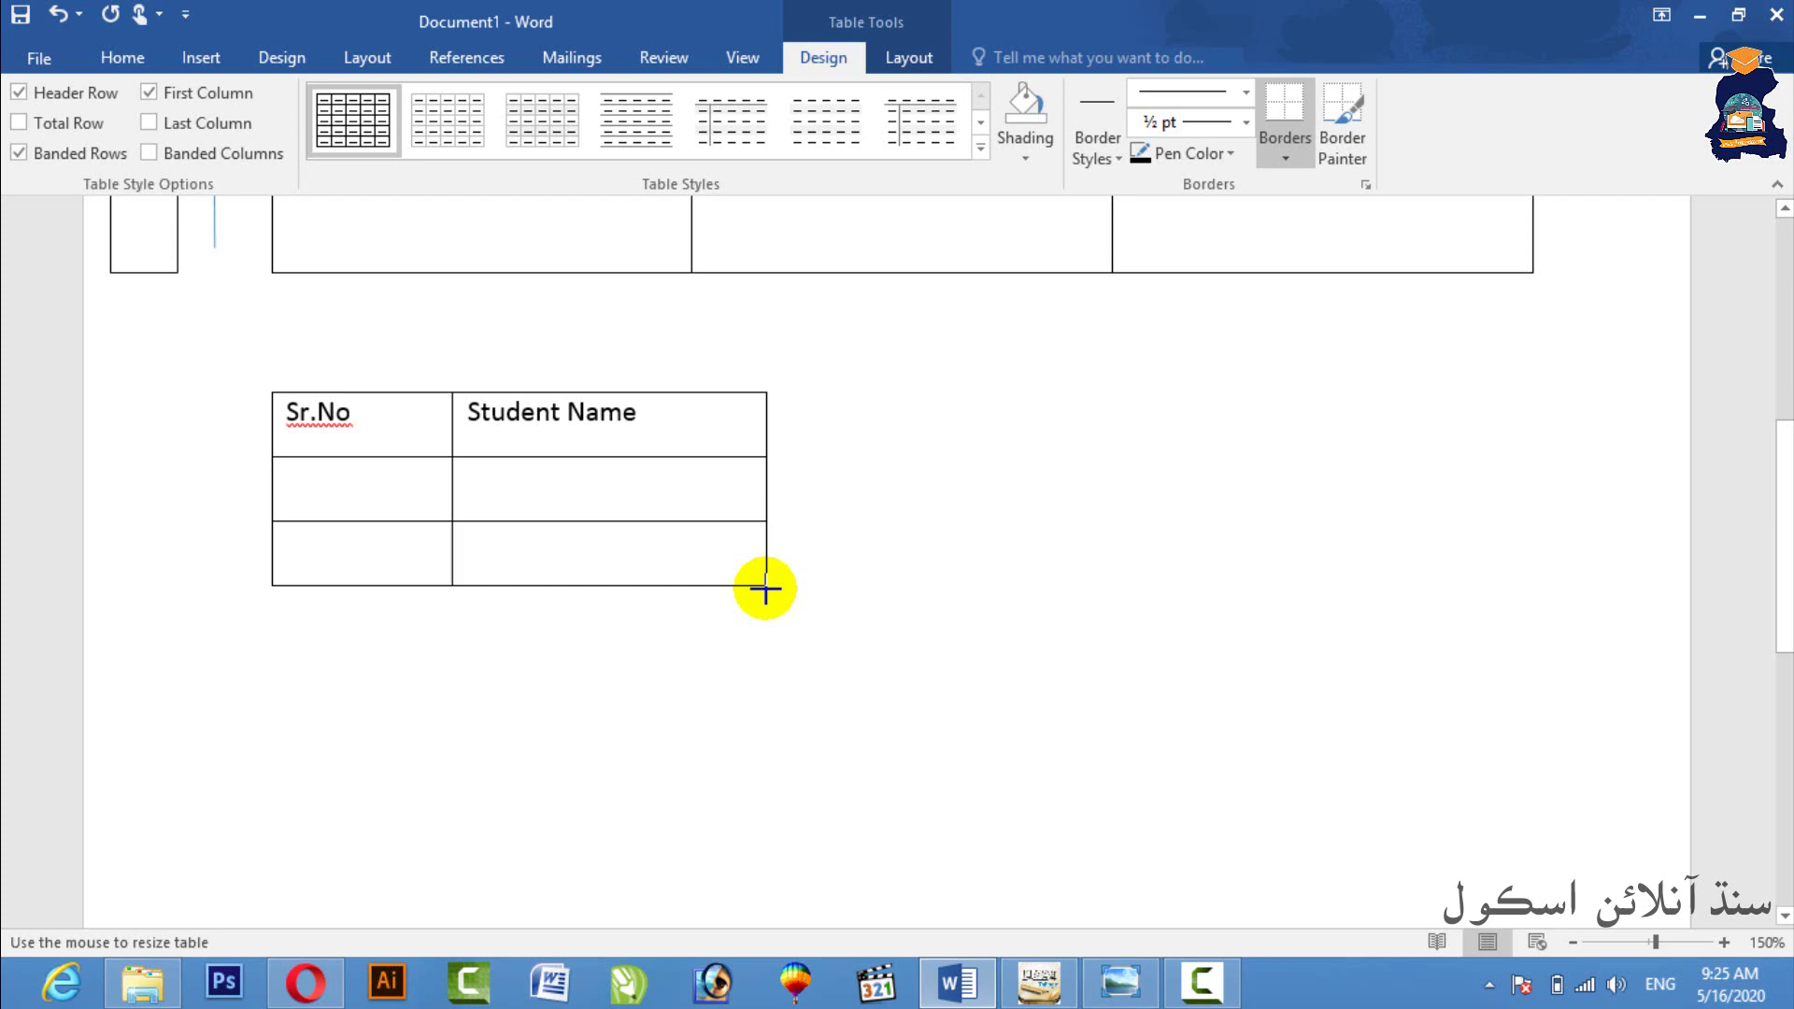
pyautogui.moveTo(765, 588); pyautogui.dragTo(1072, 767)
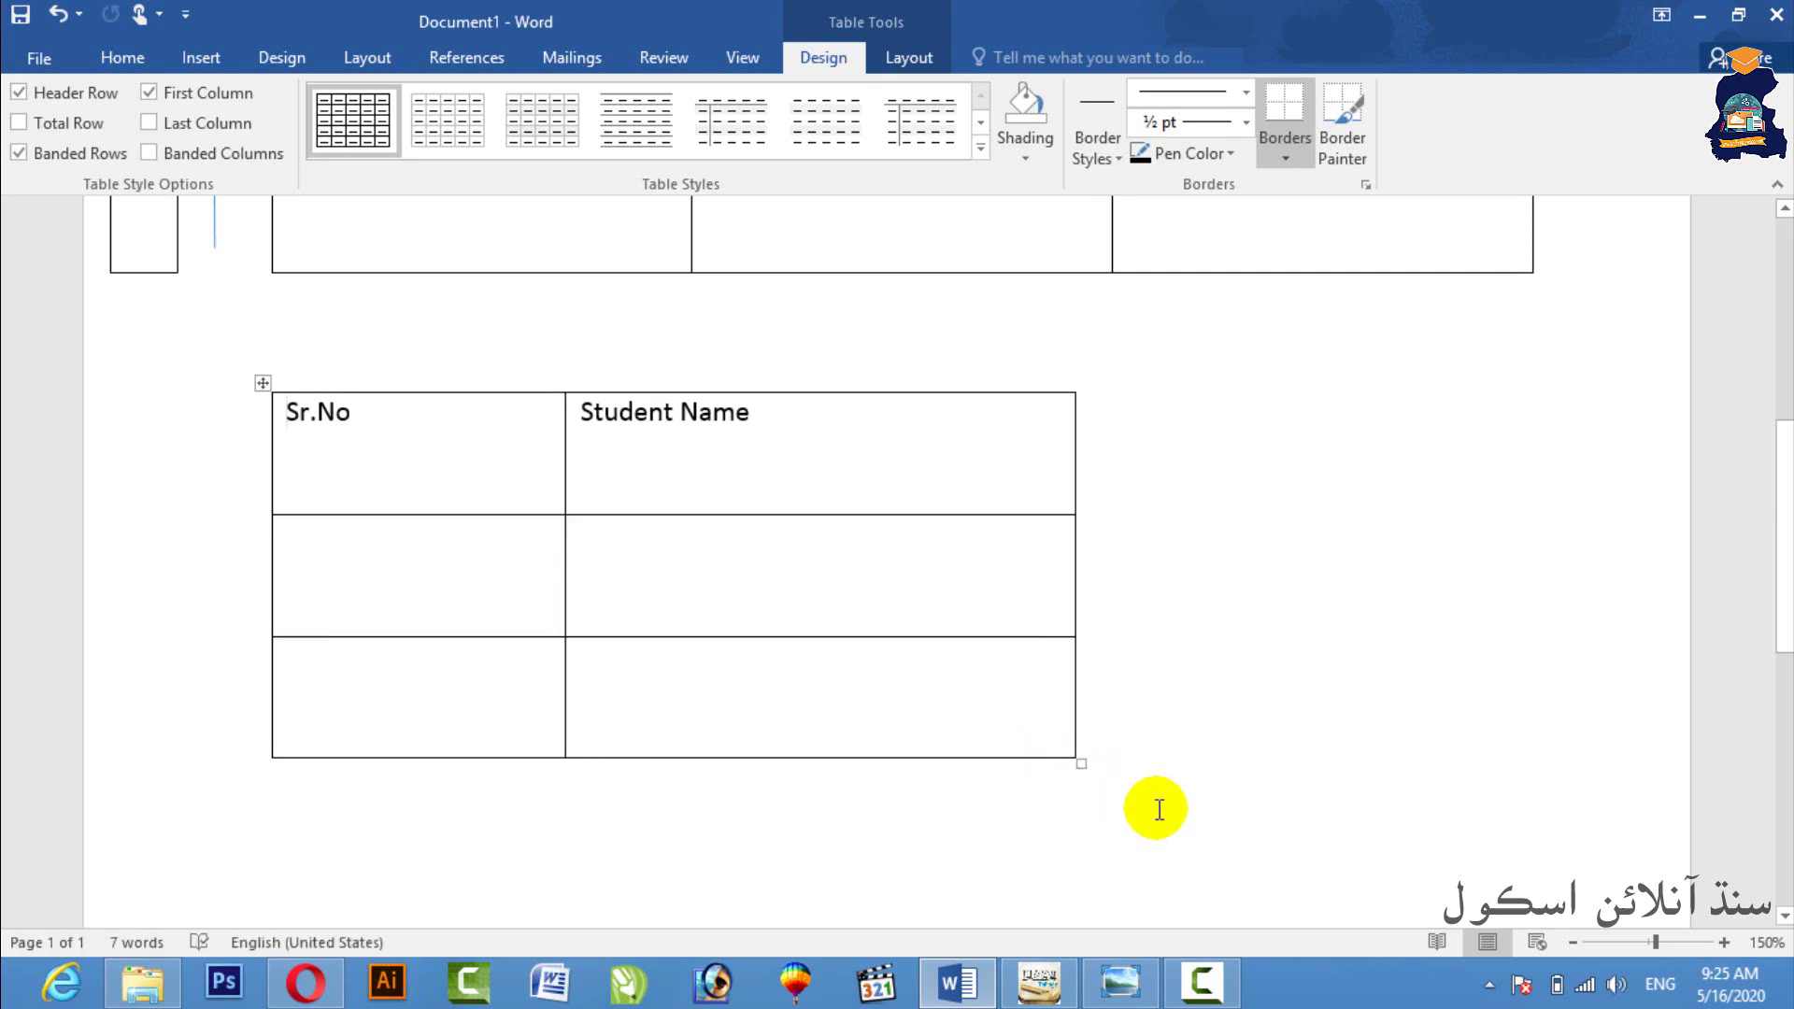
pyautogui.moveTo(1081, 761)
pyautogui.mouseDown()
pyautogui.moveTo(1062, 705)
pyautogui.moveTo(932, 562)
pyautogui.moveTo(844, 504)
pyautogui.moveTo(713, 480)
pyautogui.moveTo(724, 501)
pyautogui.mouseUp()
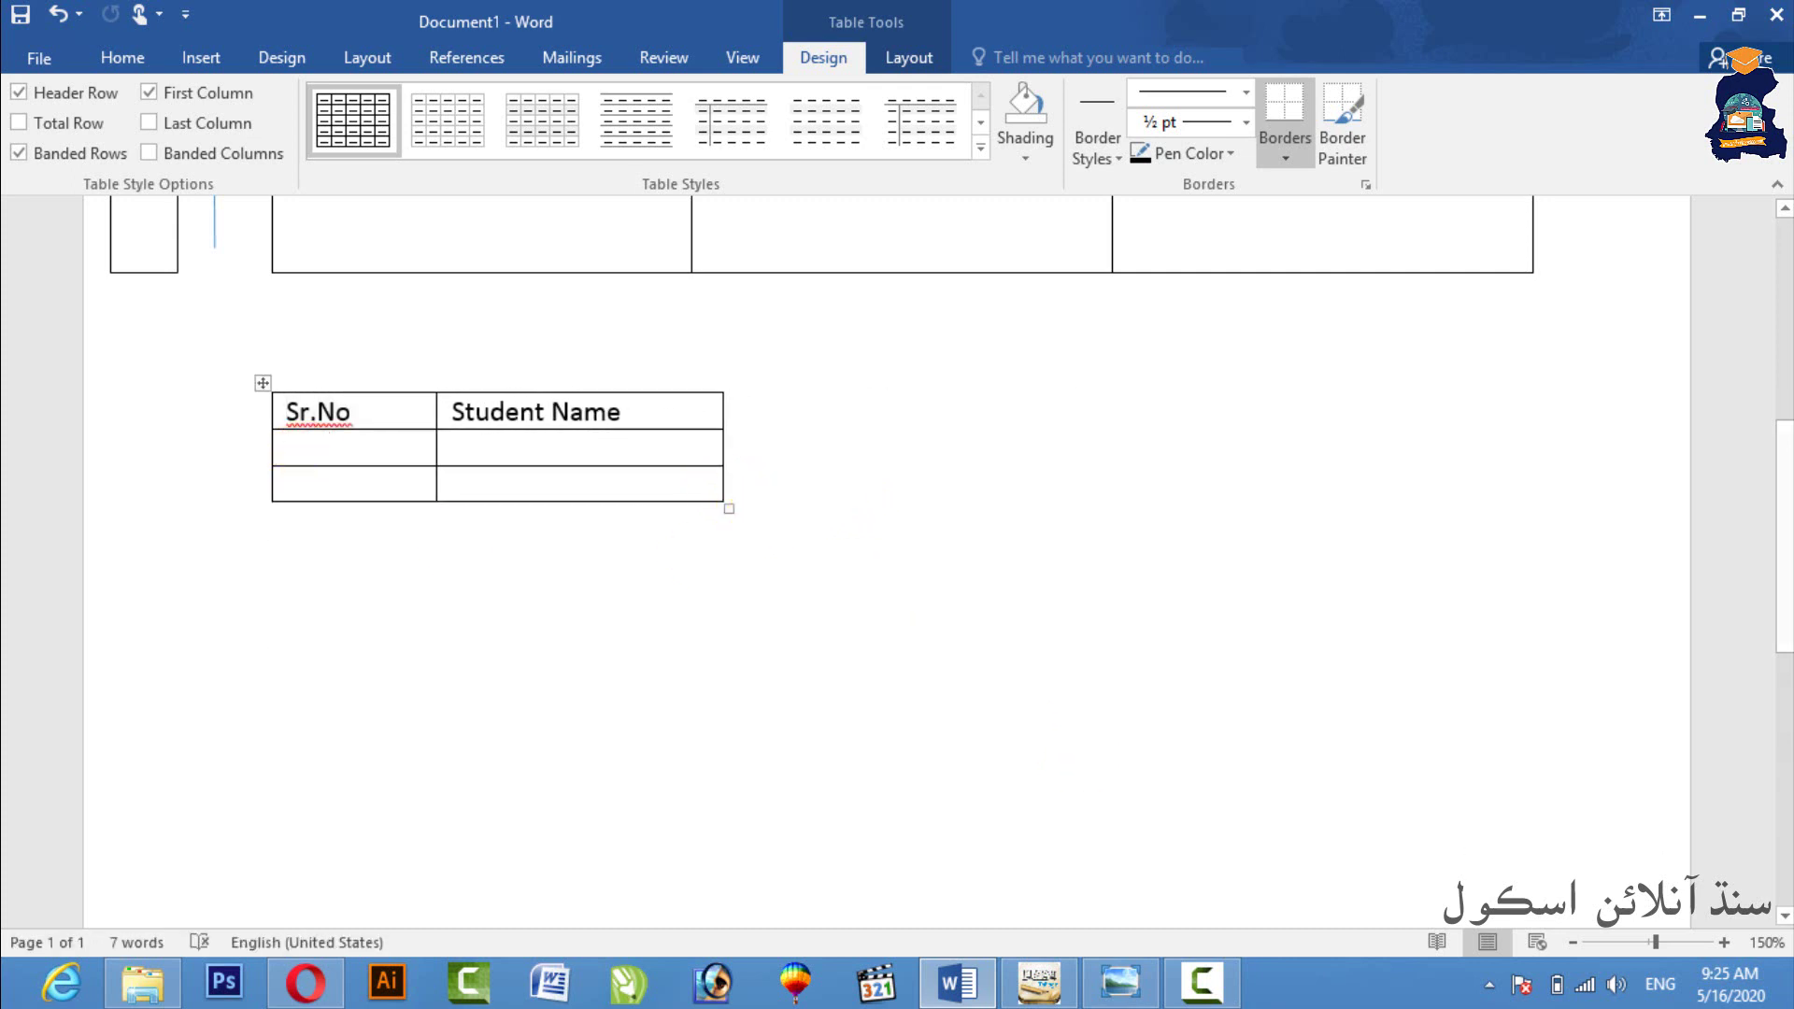
# - Enter 1 in the first Sr.No cell and move to the second Sr.No cell
pyautogui.click(297, 448)
pyautogui.write('1')
pyautogui.click(293, 488)
# - Remove the typed 2 and add extra empty rows to the table's end
pyautogui.write('2')
pyautogui.doubleClick(291, 483)
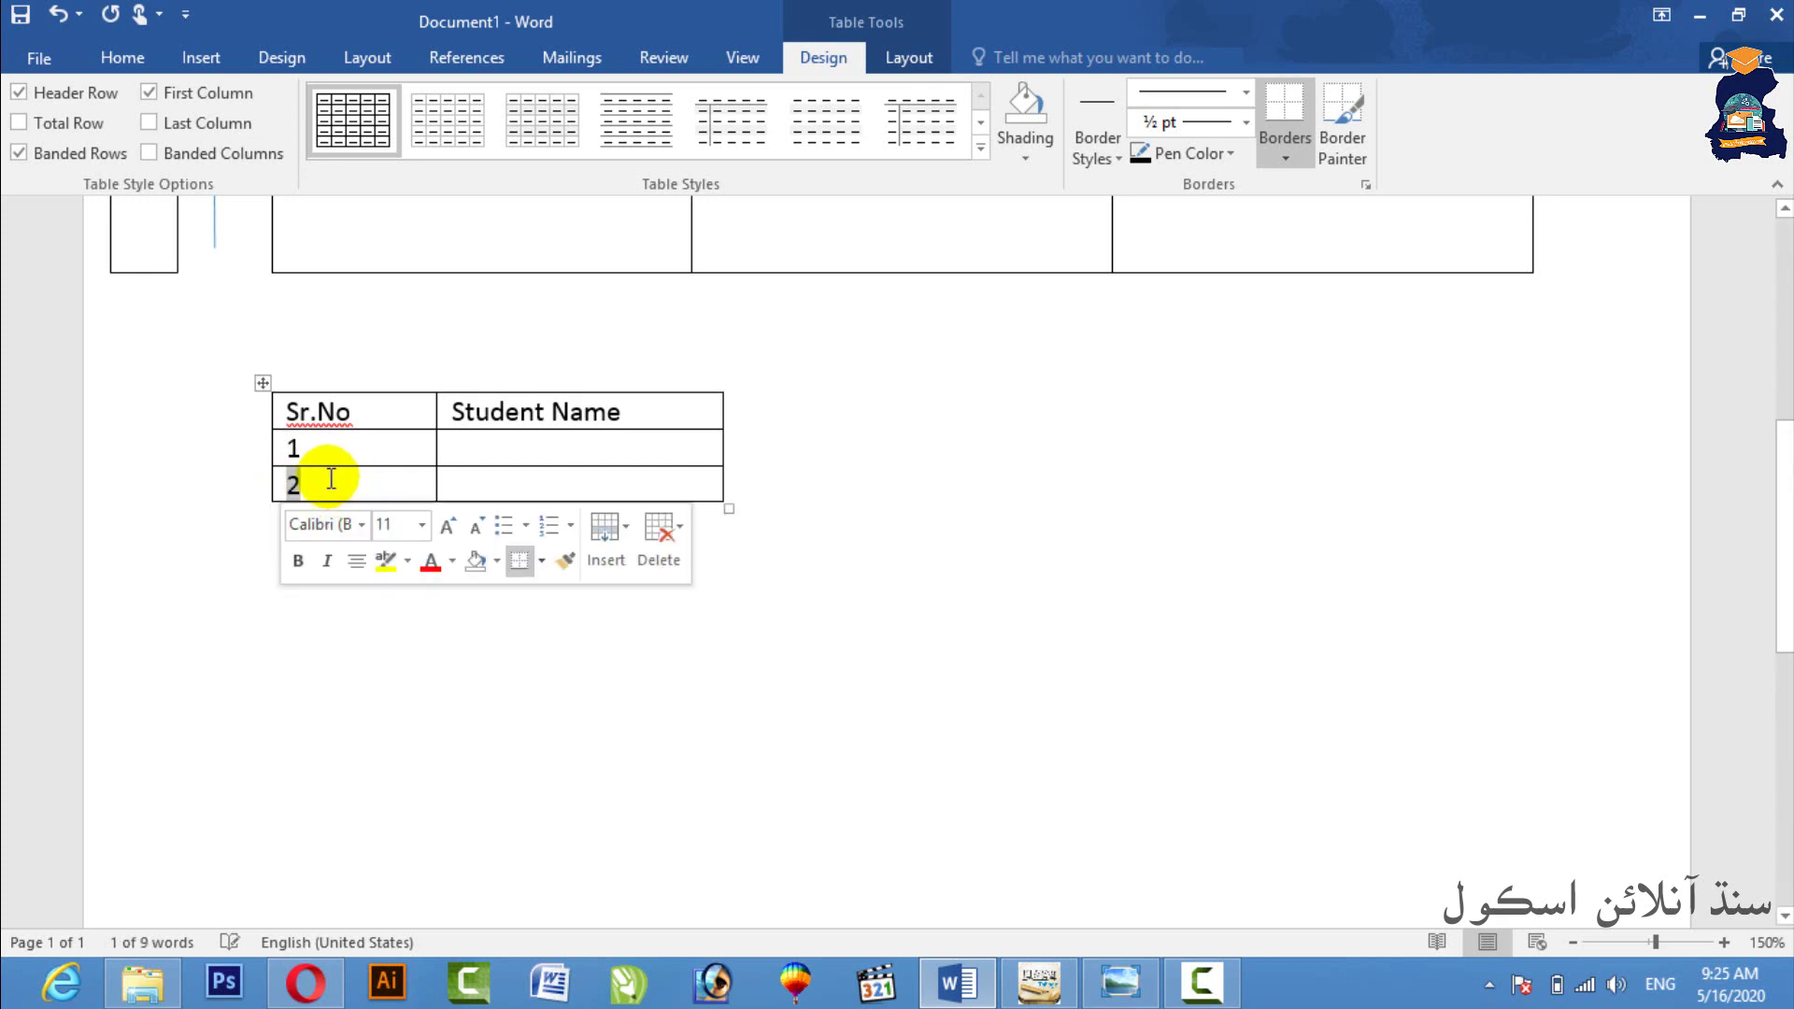
pyautogui.press('BackSpace')
pyautogui.press('BackSpace')
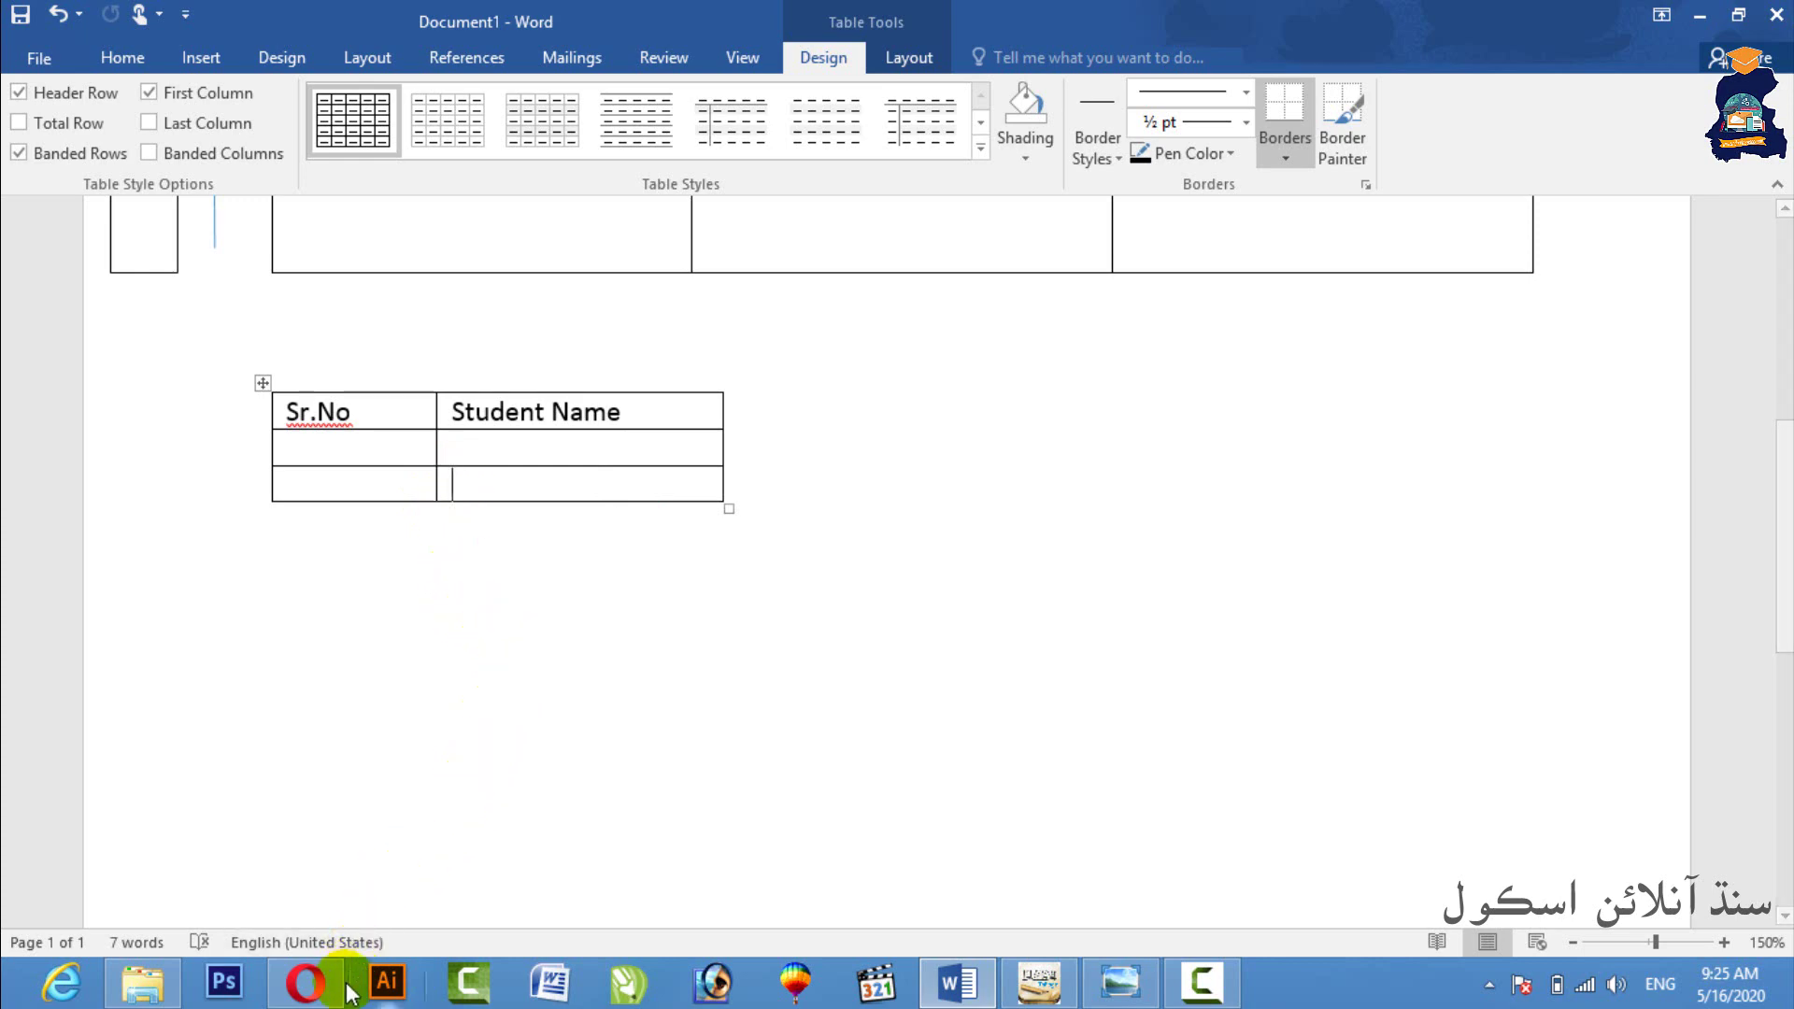
pyautogui.click(318, 992)
pyautogui.click(320, 994)
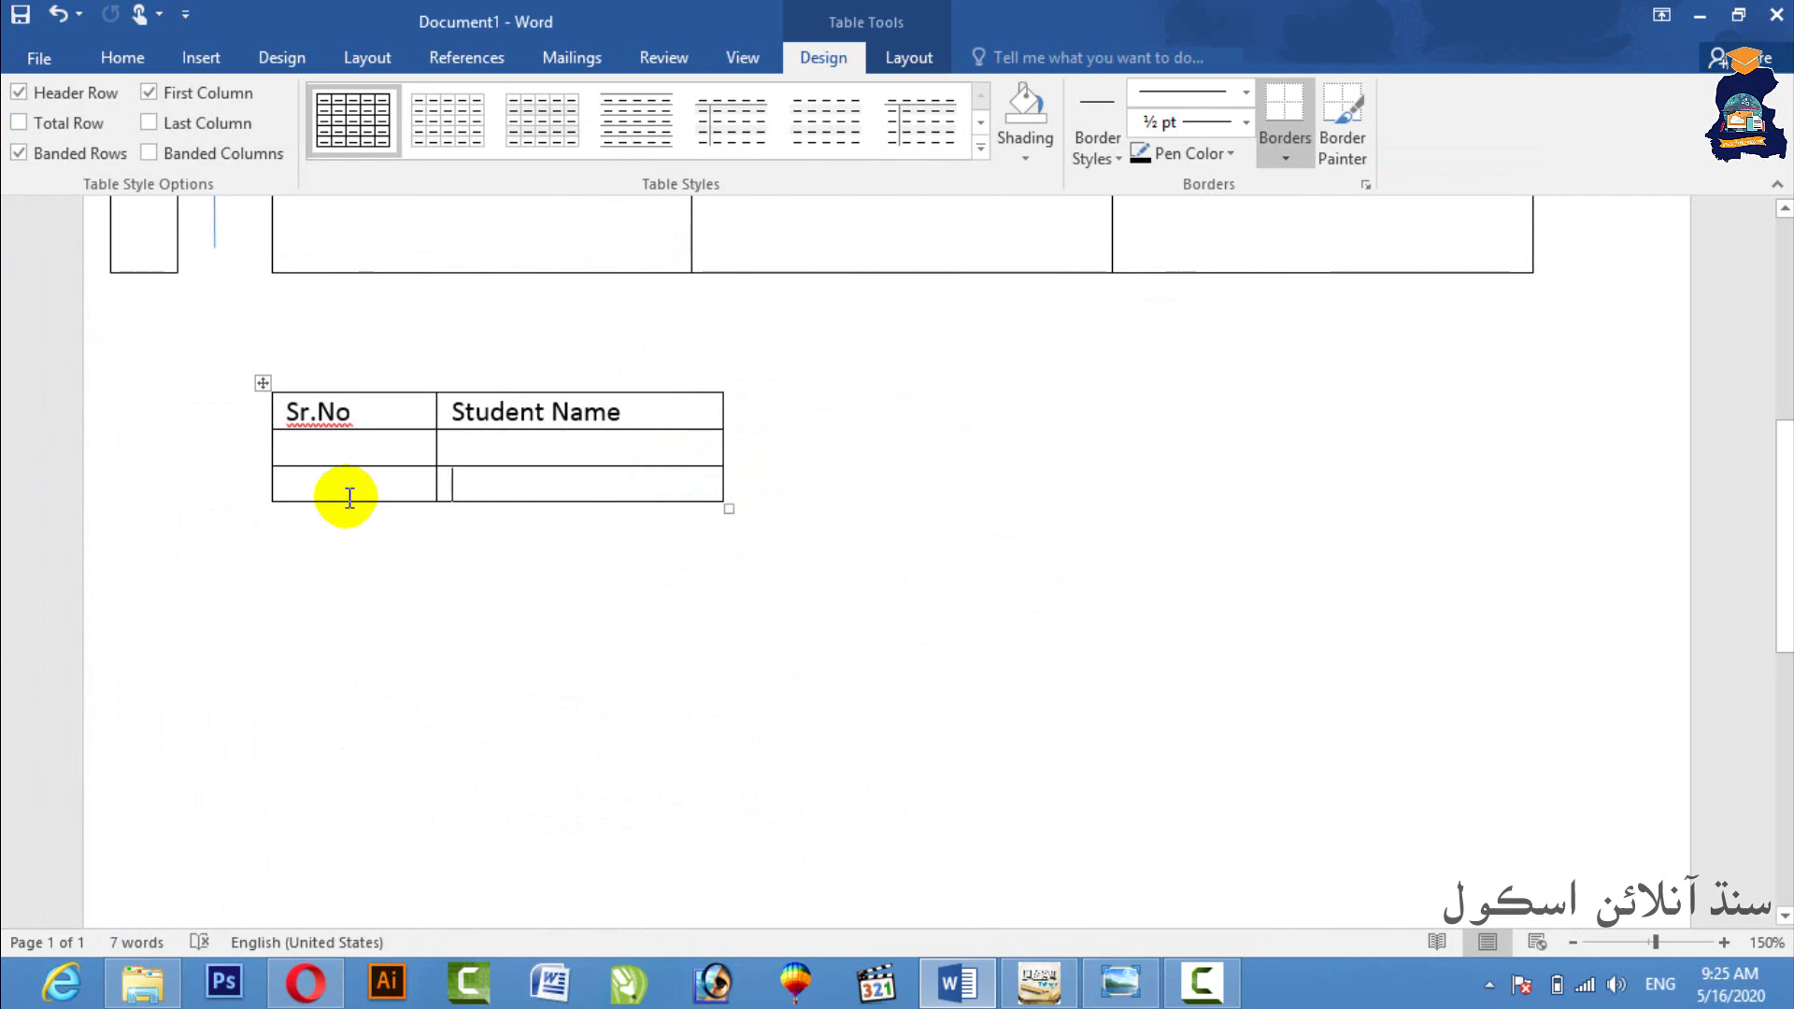
pyautogui.press('Tab')
pyautogui.press('Tab')
pyautogui.press('Tab')
pyautogui.press('Tab')
pyautogui.press('Tab')
pyautogui.press('Tab')
pyautogui.press('Tab')
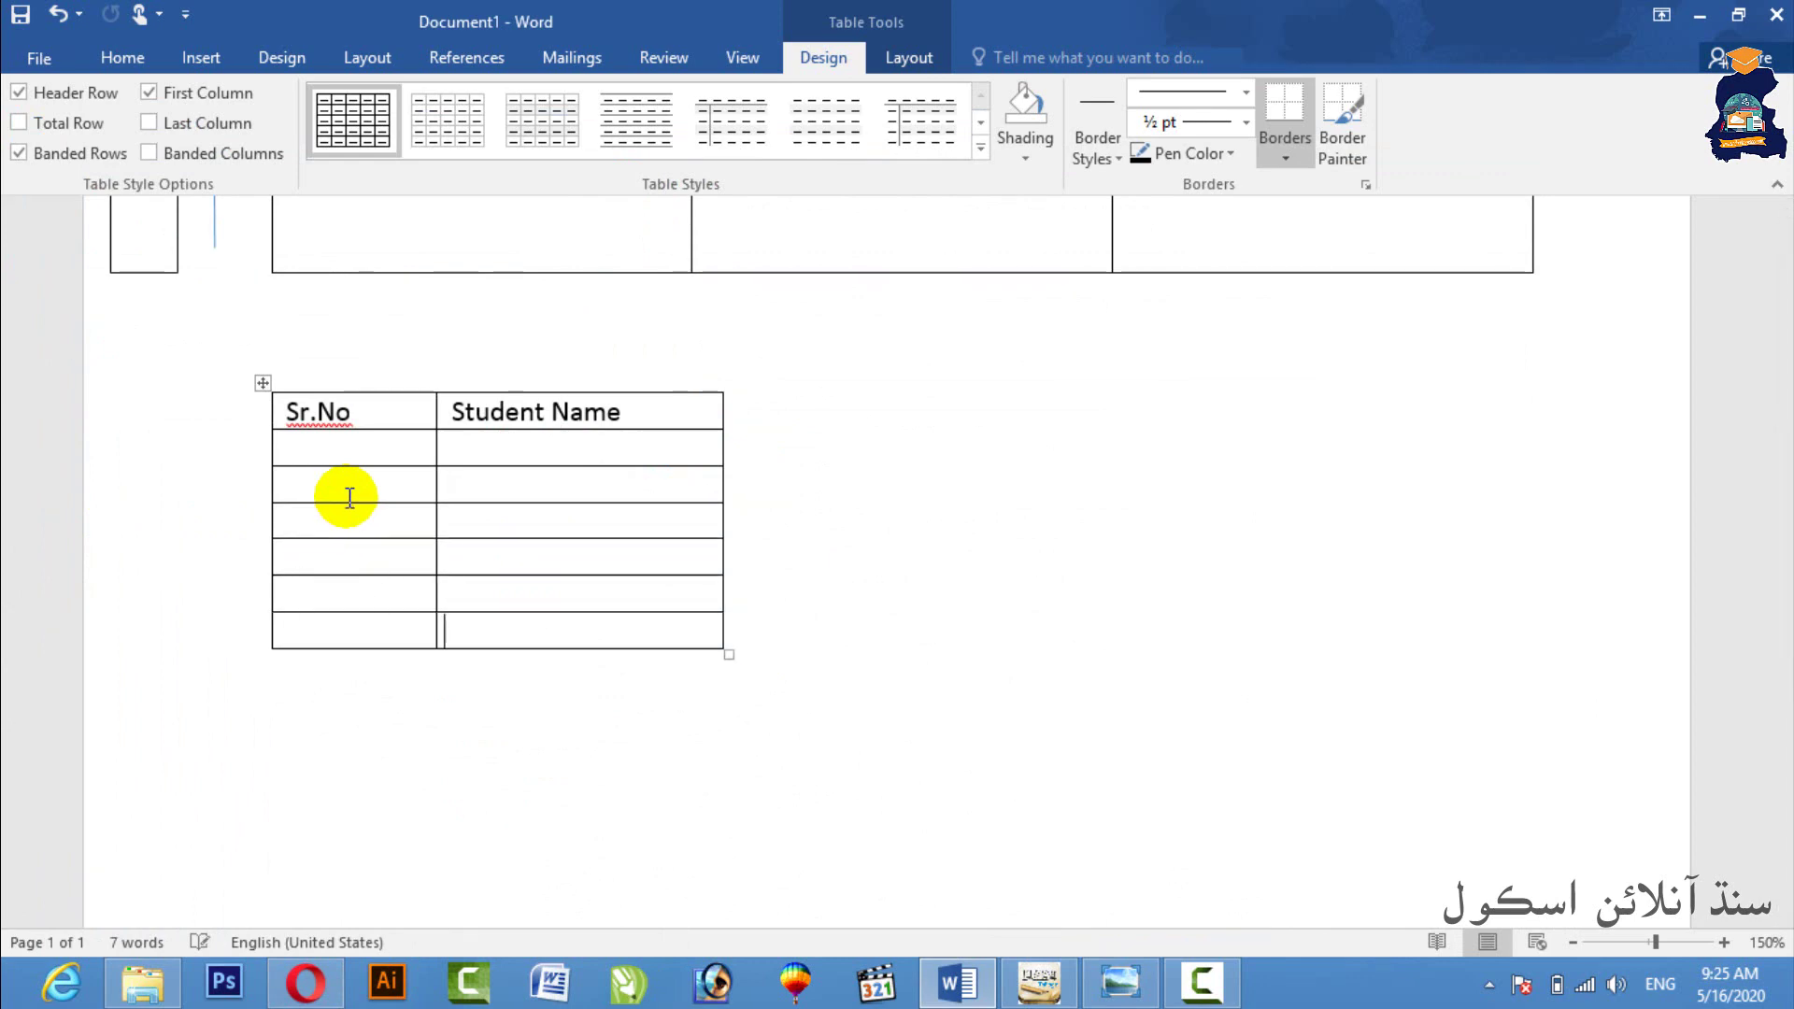
pyautogui.press('Tab')
pyautogui.press('Tab')
pyautogui.press('Tab')
pyautogui.press('Tab')
pyautogui.press('Tab')
pyautogui.press('Tab')
pyautogui.press('Tab')
pyautogui.press('Tab')
pyautogui.press('Tab')
pyautogui.press('Tab')
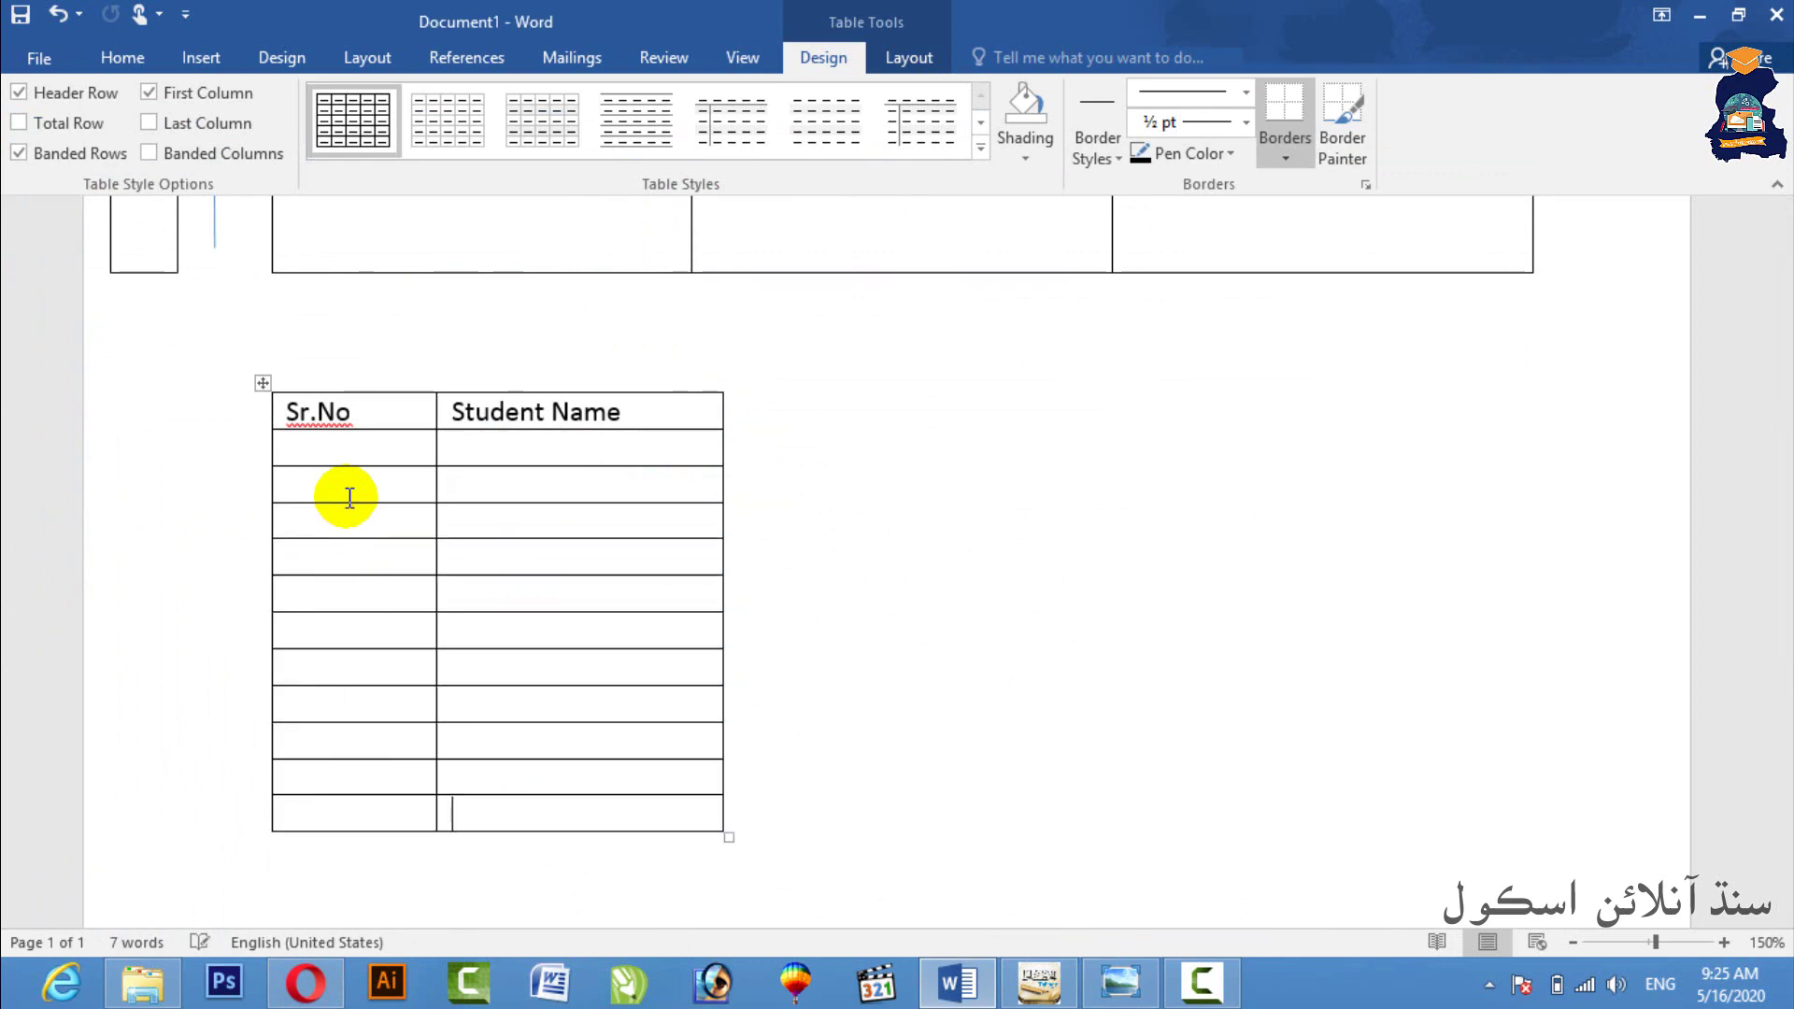
# - Type 1 and 2 into the Sr.No cells, then delete both to leave them empty
pyautogui.click(336, 451)
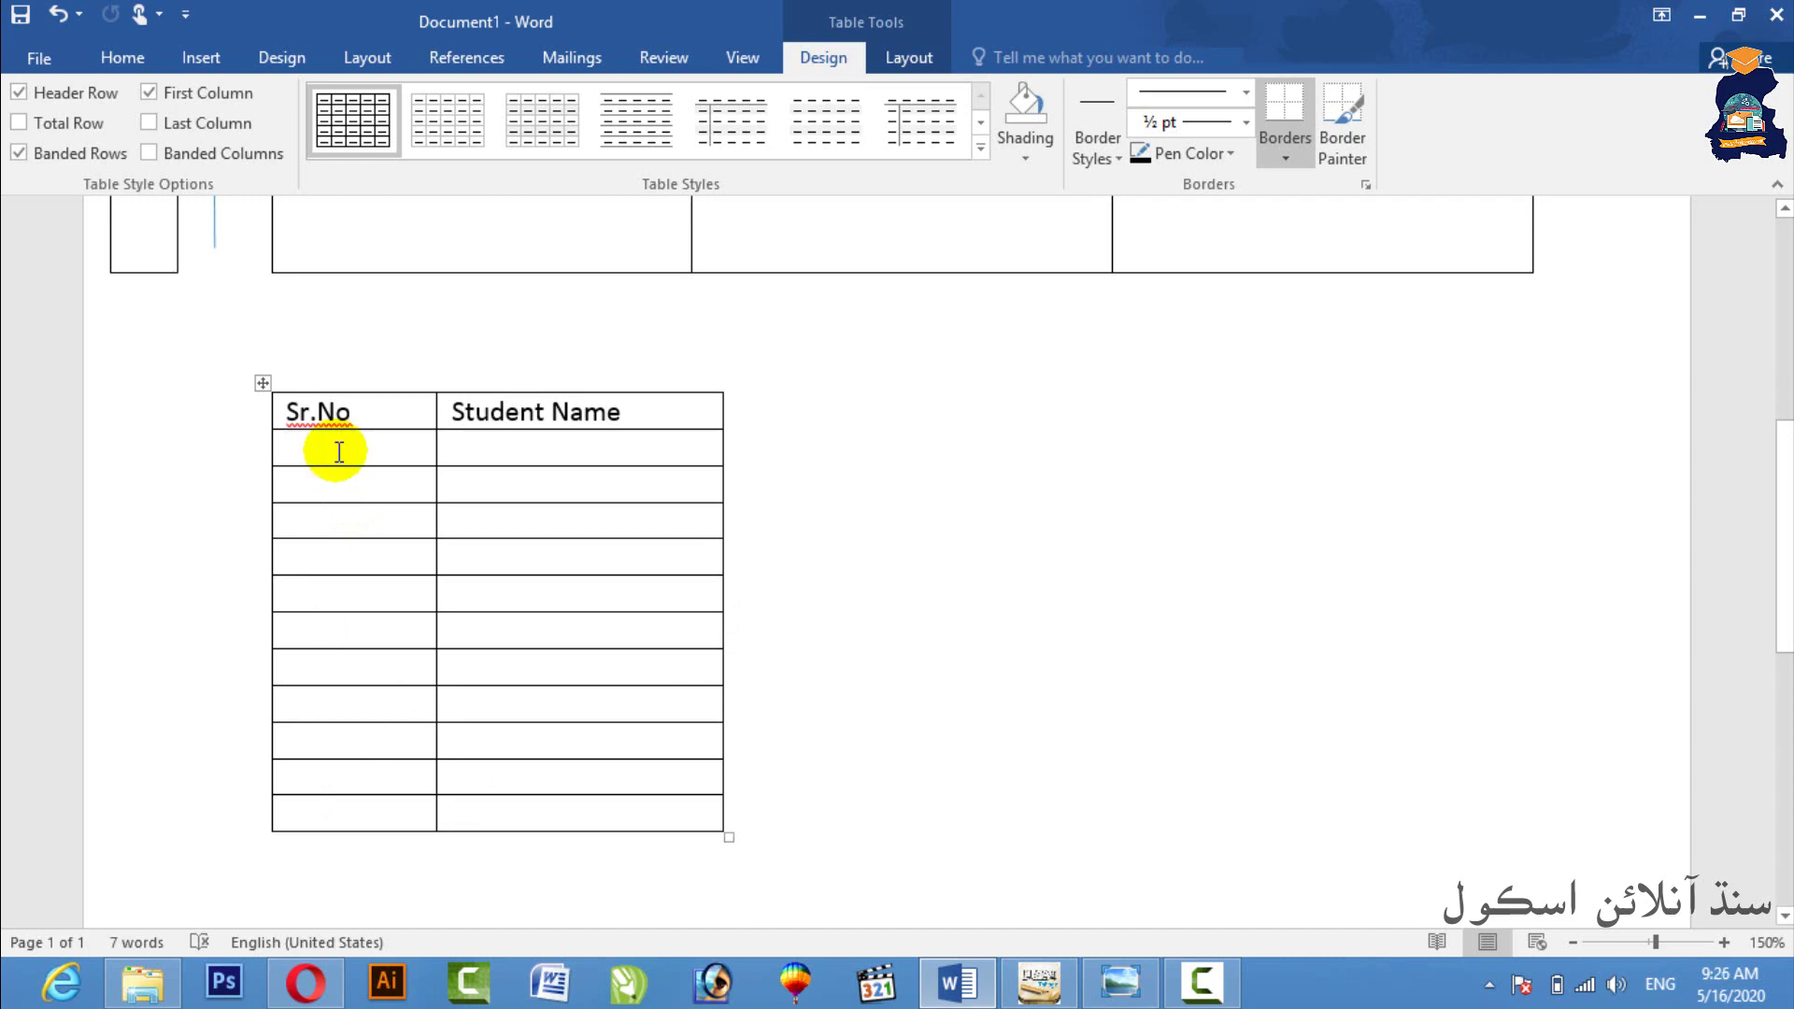
pyautogui.write('1')
pyautogui.click(316, 492)
pyautogui.write('2')
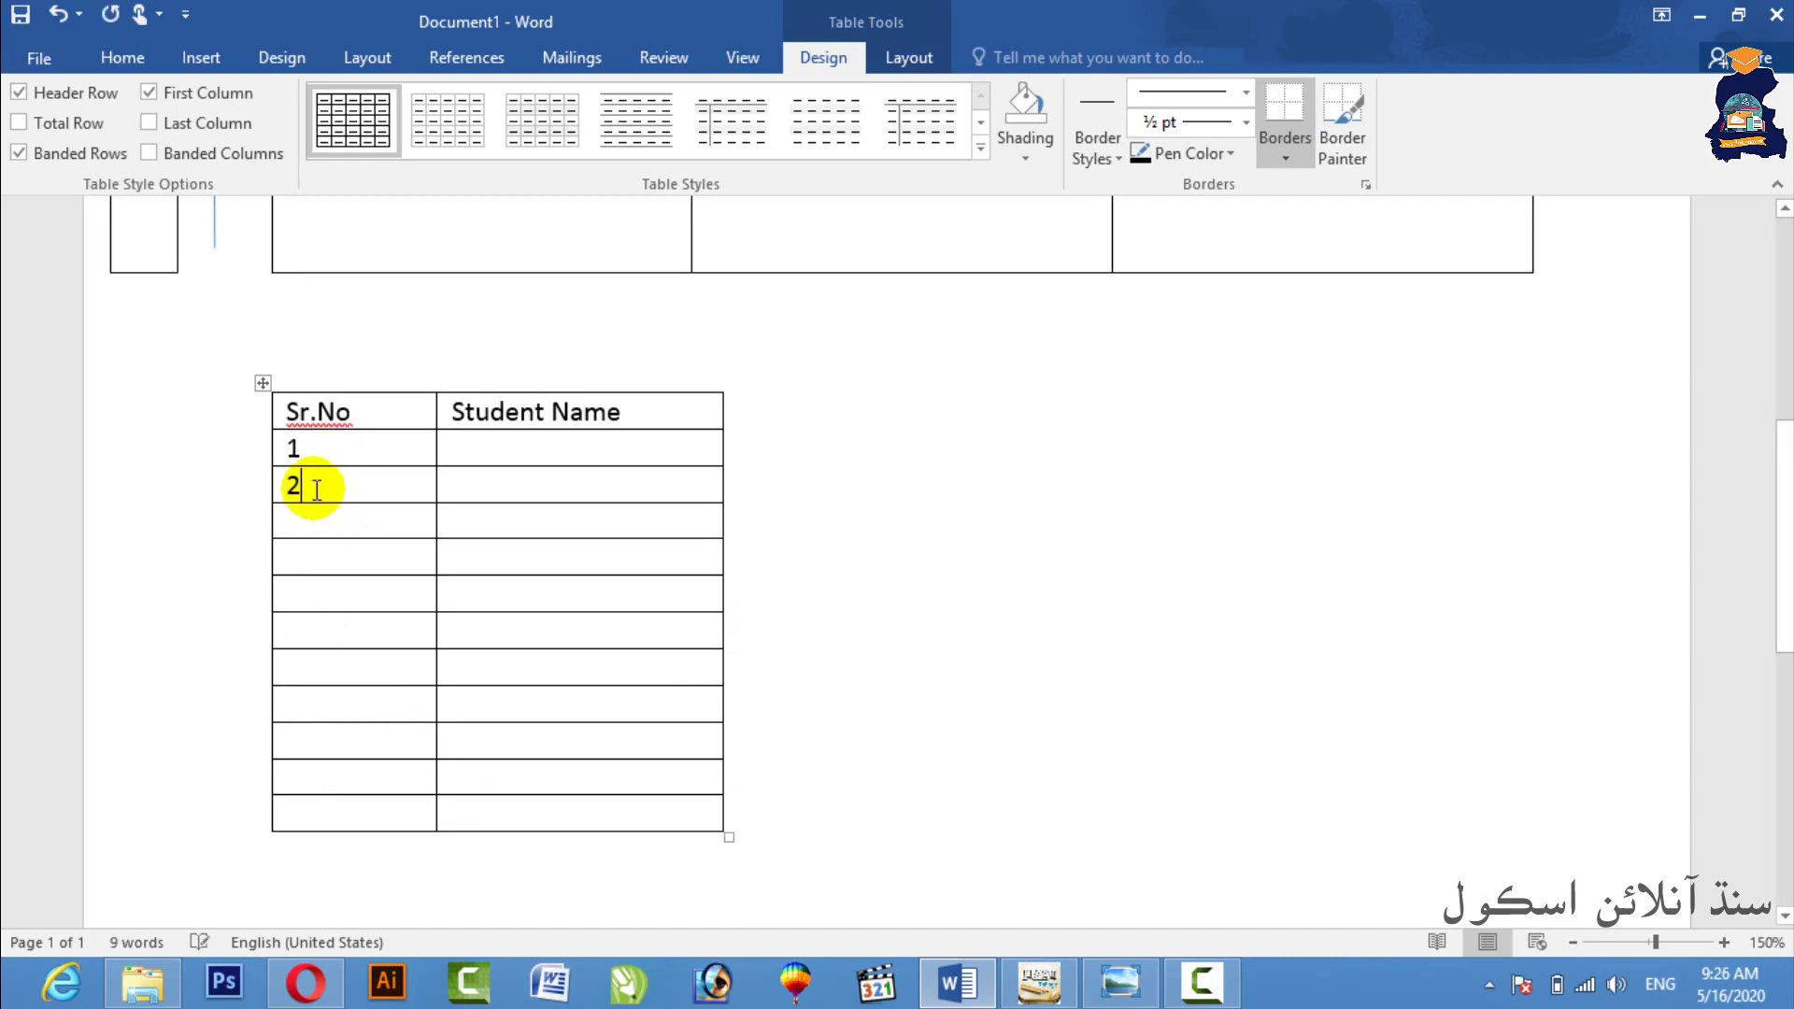
pyautogui.click(278, 487)
pyautogui.press('Delete')
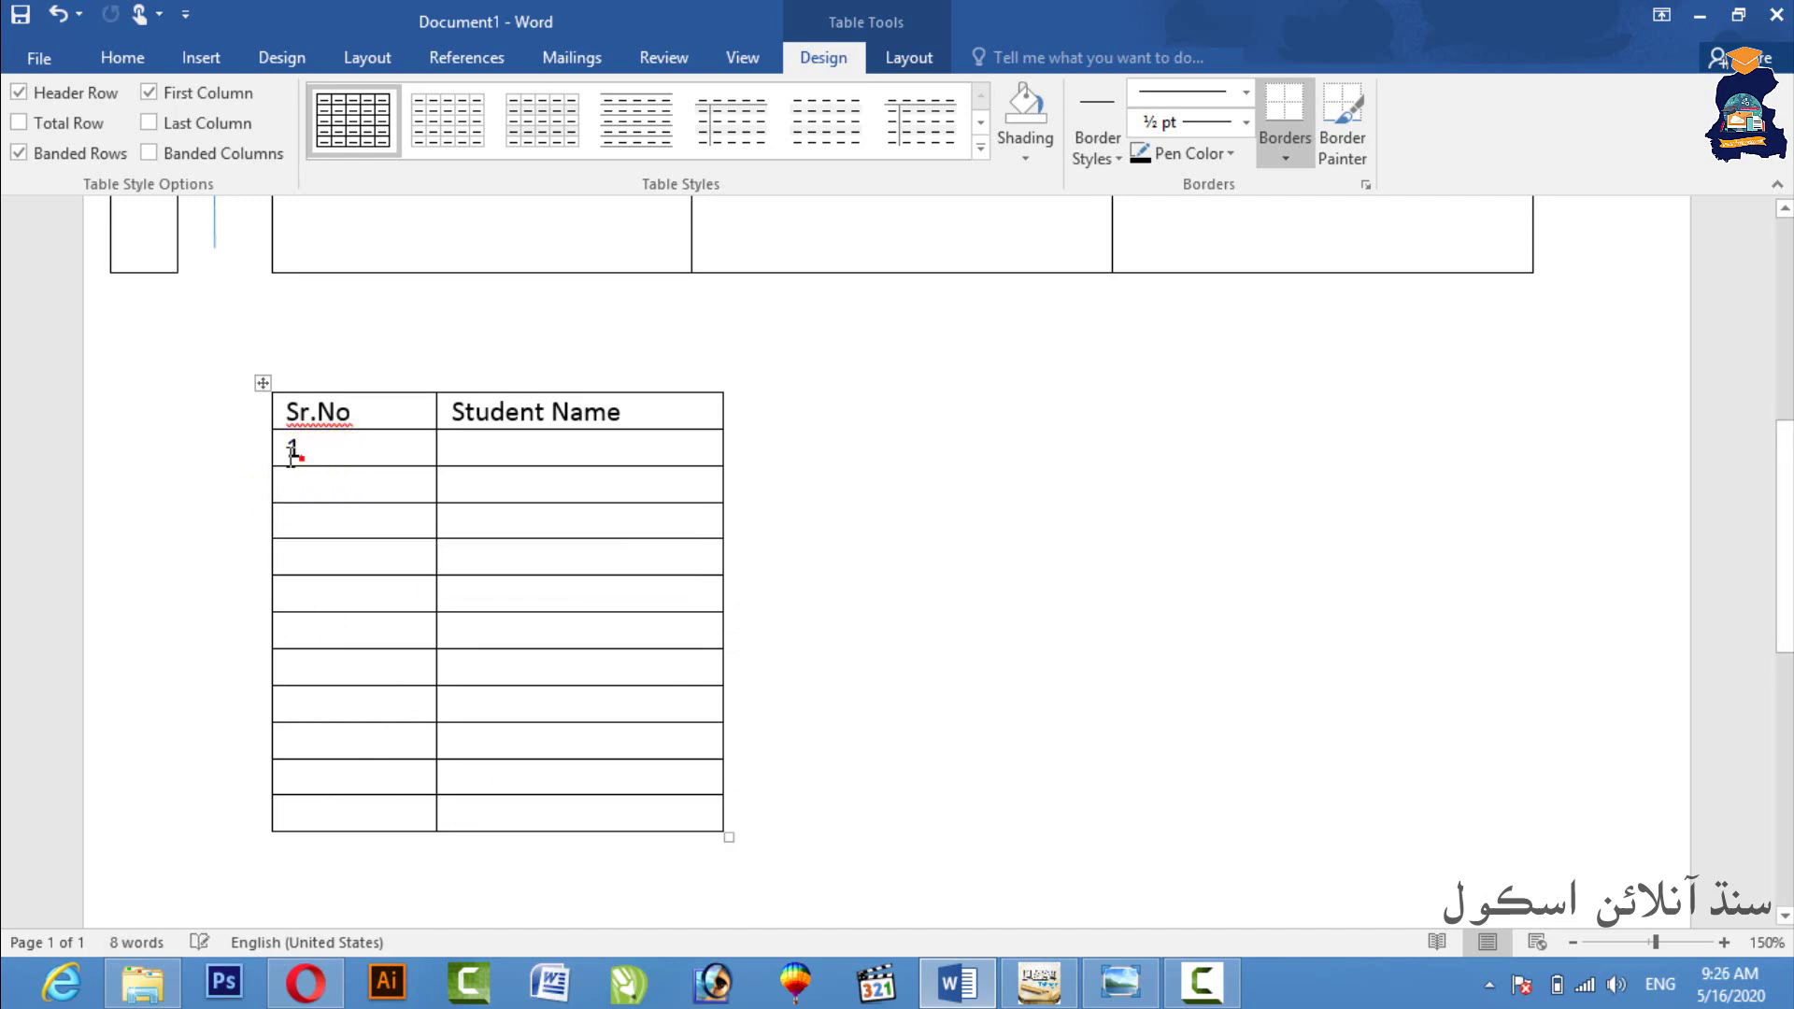
pyautogui.click(292, 452)
pyautogui.press('Delete')
# - Apply 1. 2. 3. numbering to the Sr.No cells so they run 1. through 11
pyautogui.moveTo(337, 448); pyautogui.dragTo(329, 822)
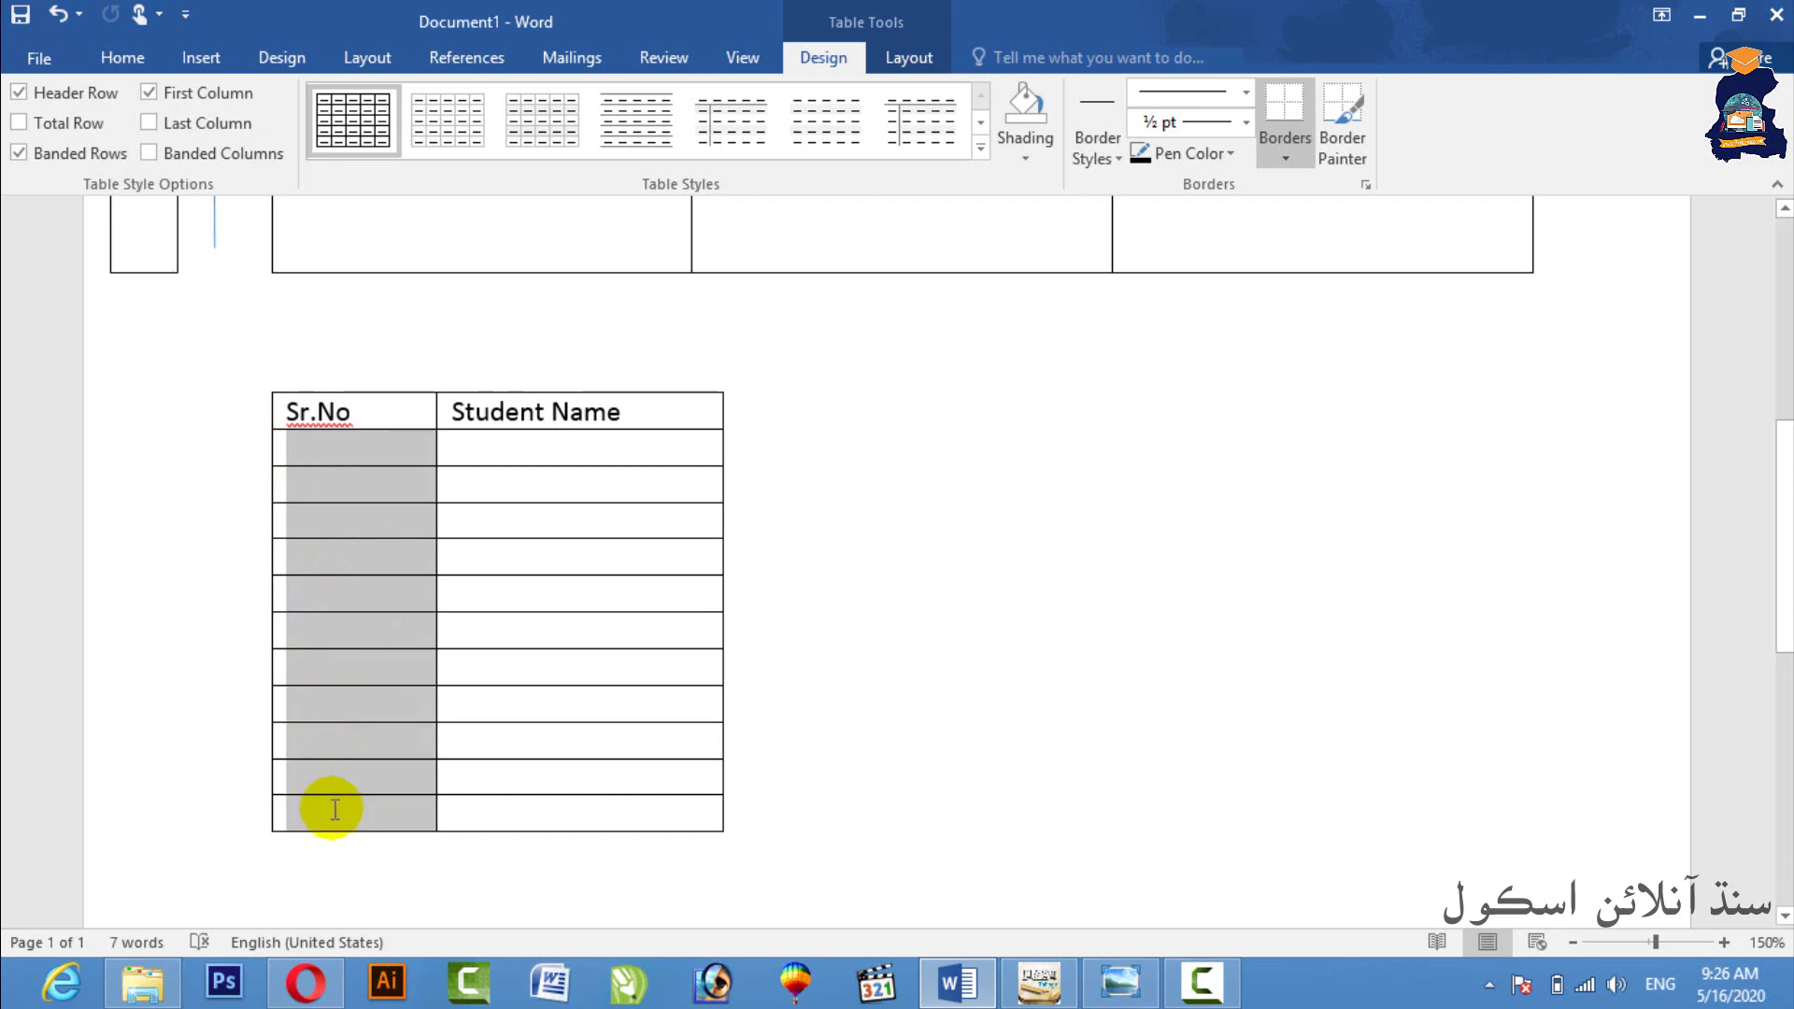
pyautogui.click(119, 58)
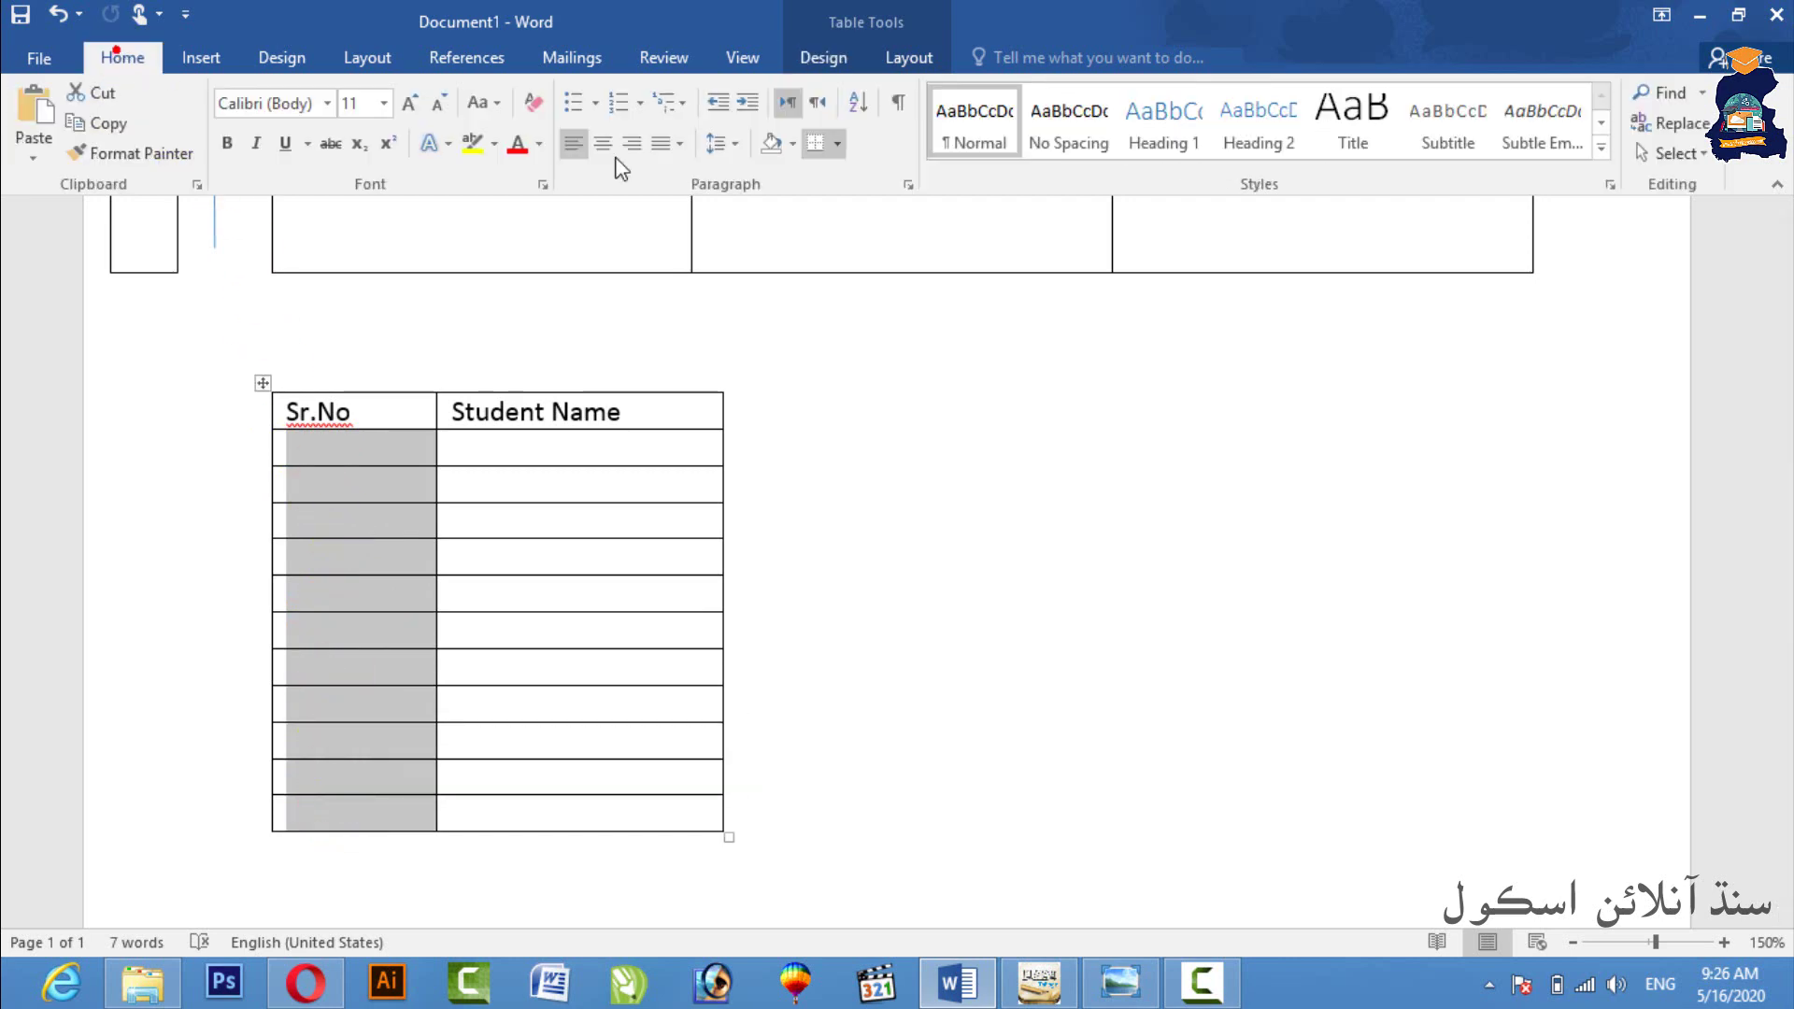
pyautogui.click(640, 103)
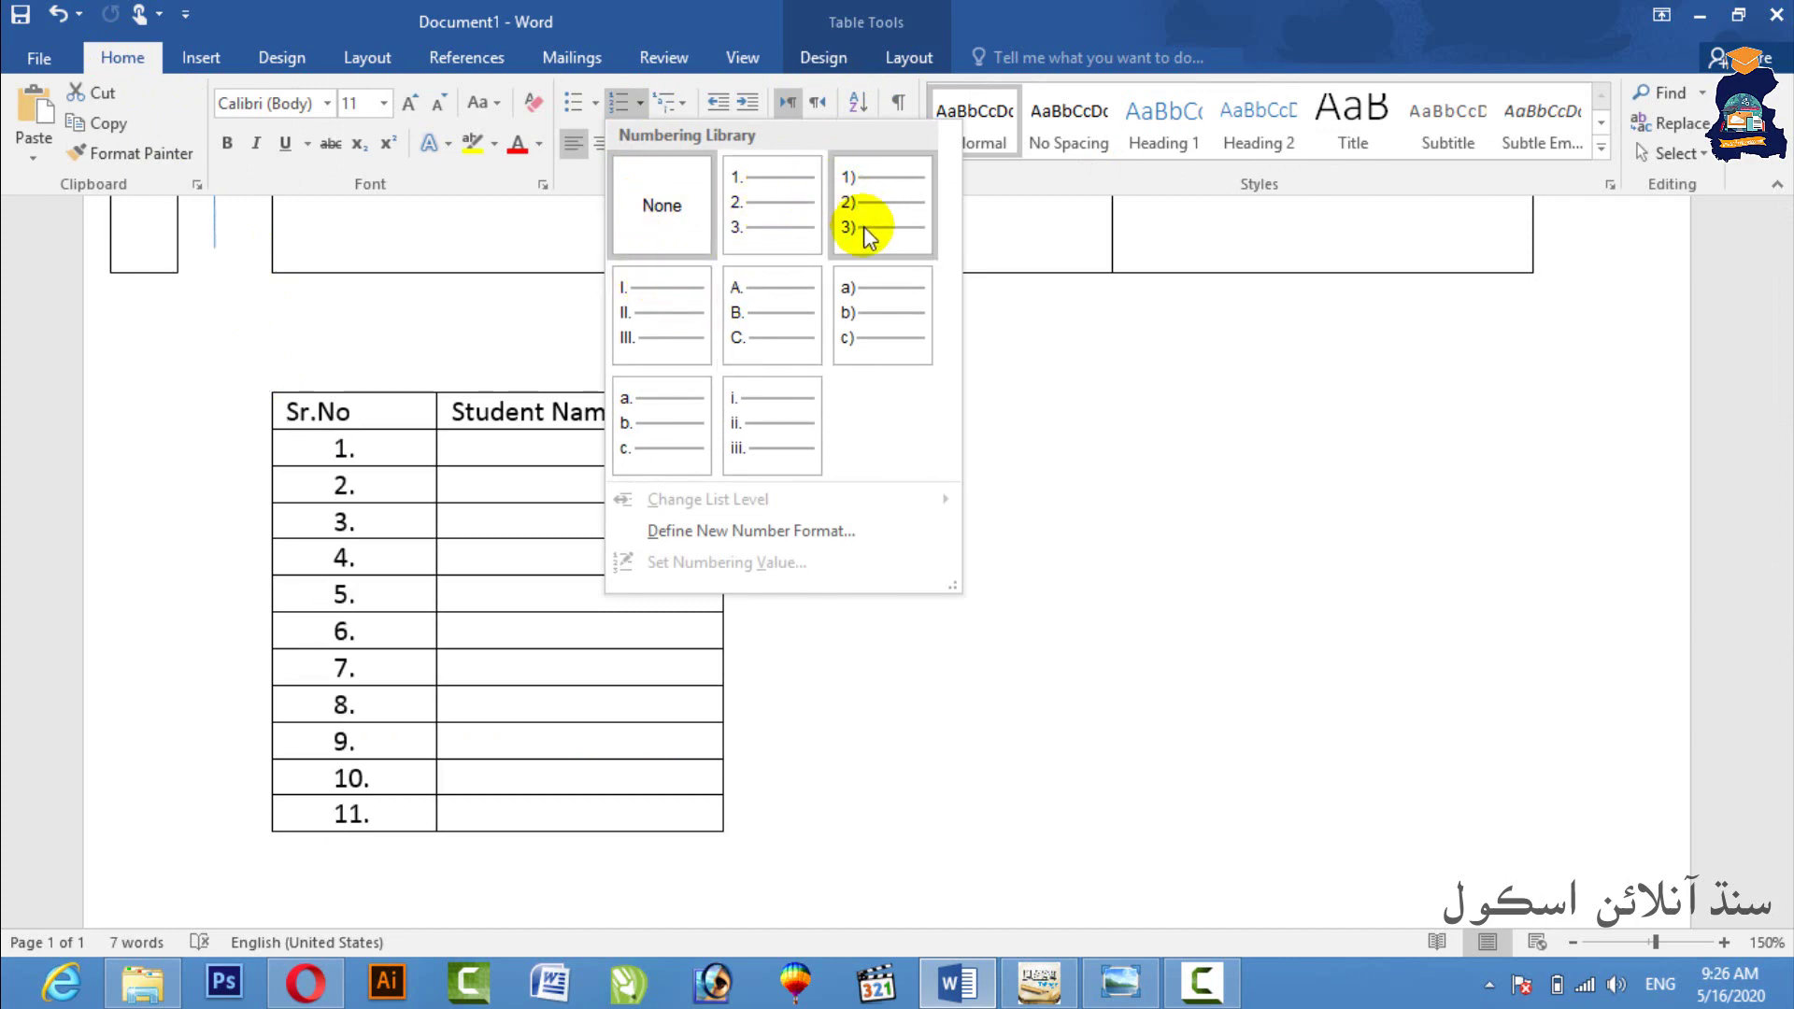
pyautogui.click(779, 206)
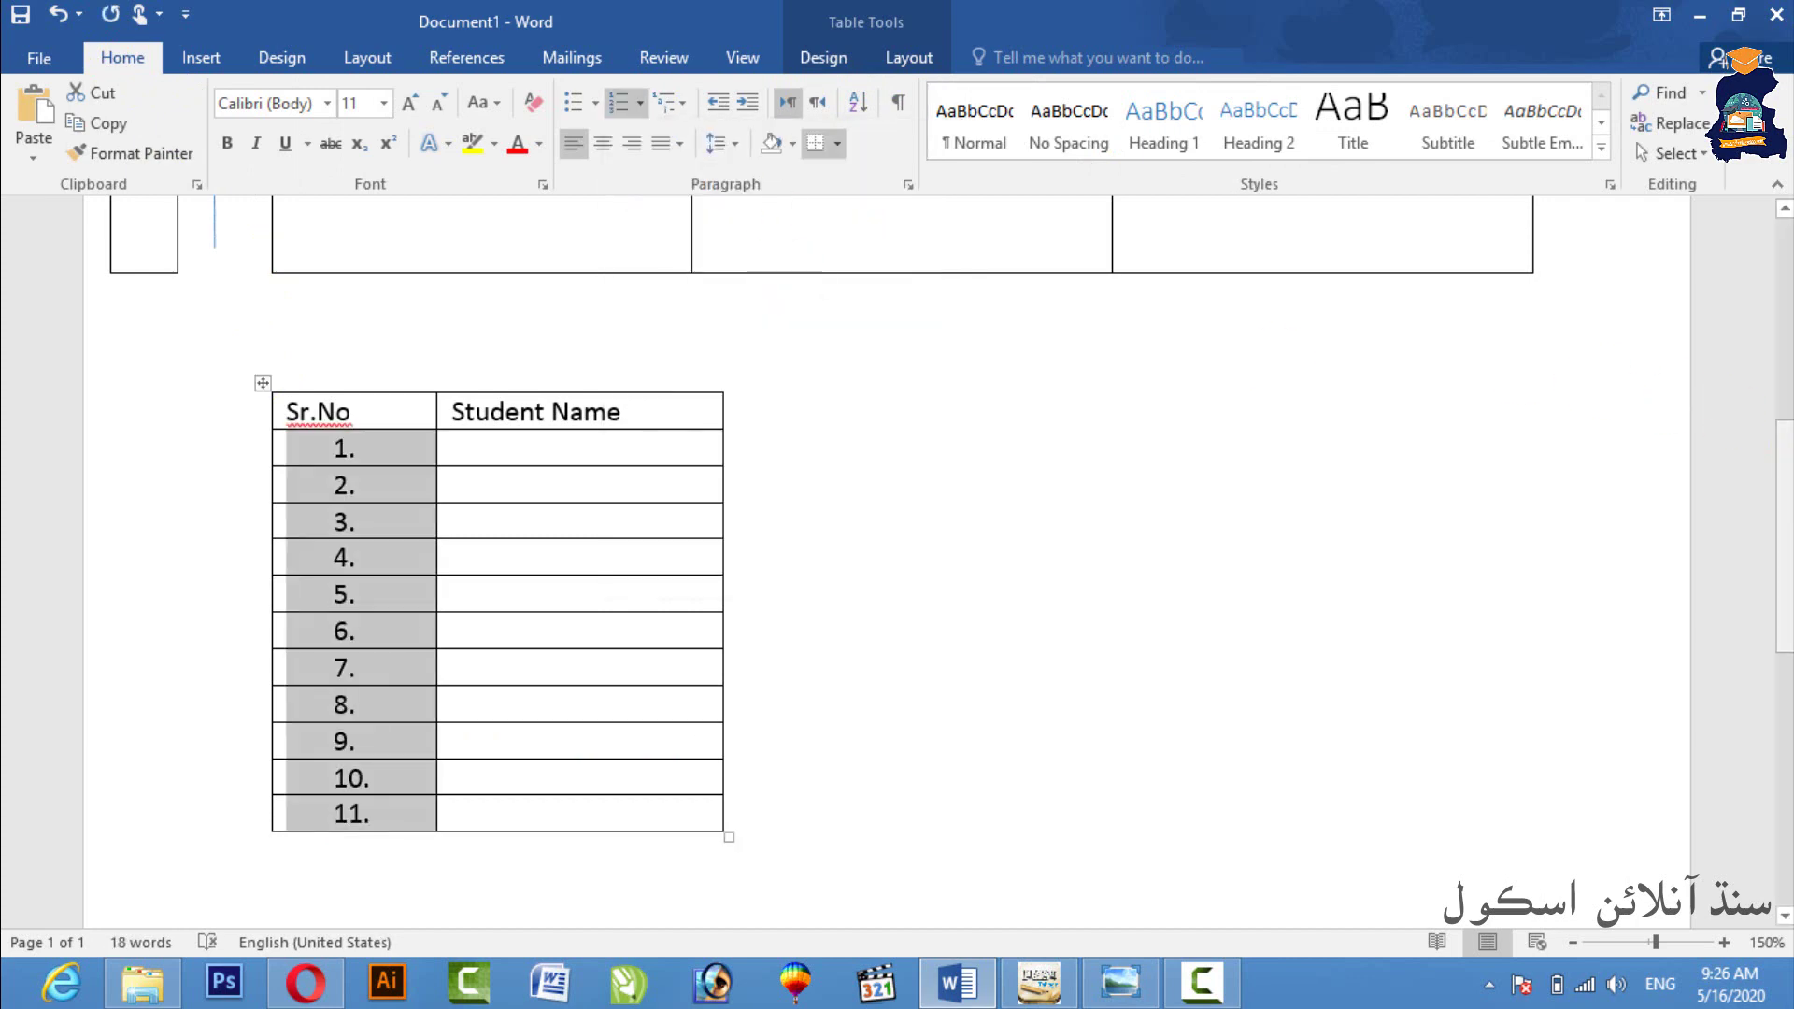
pyautogui.scroll(-3, 1408, 561)
pyautogui.click(1421, 562)
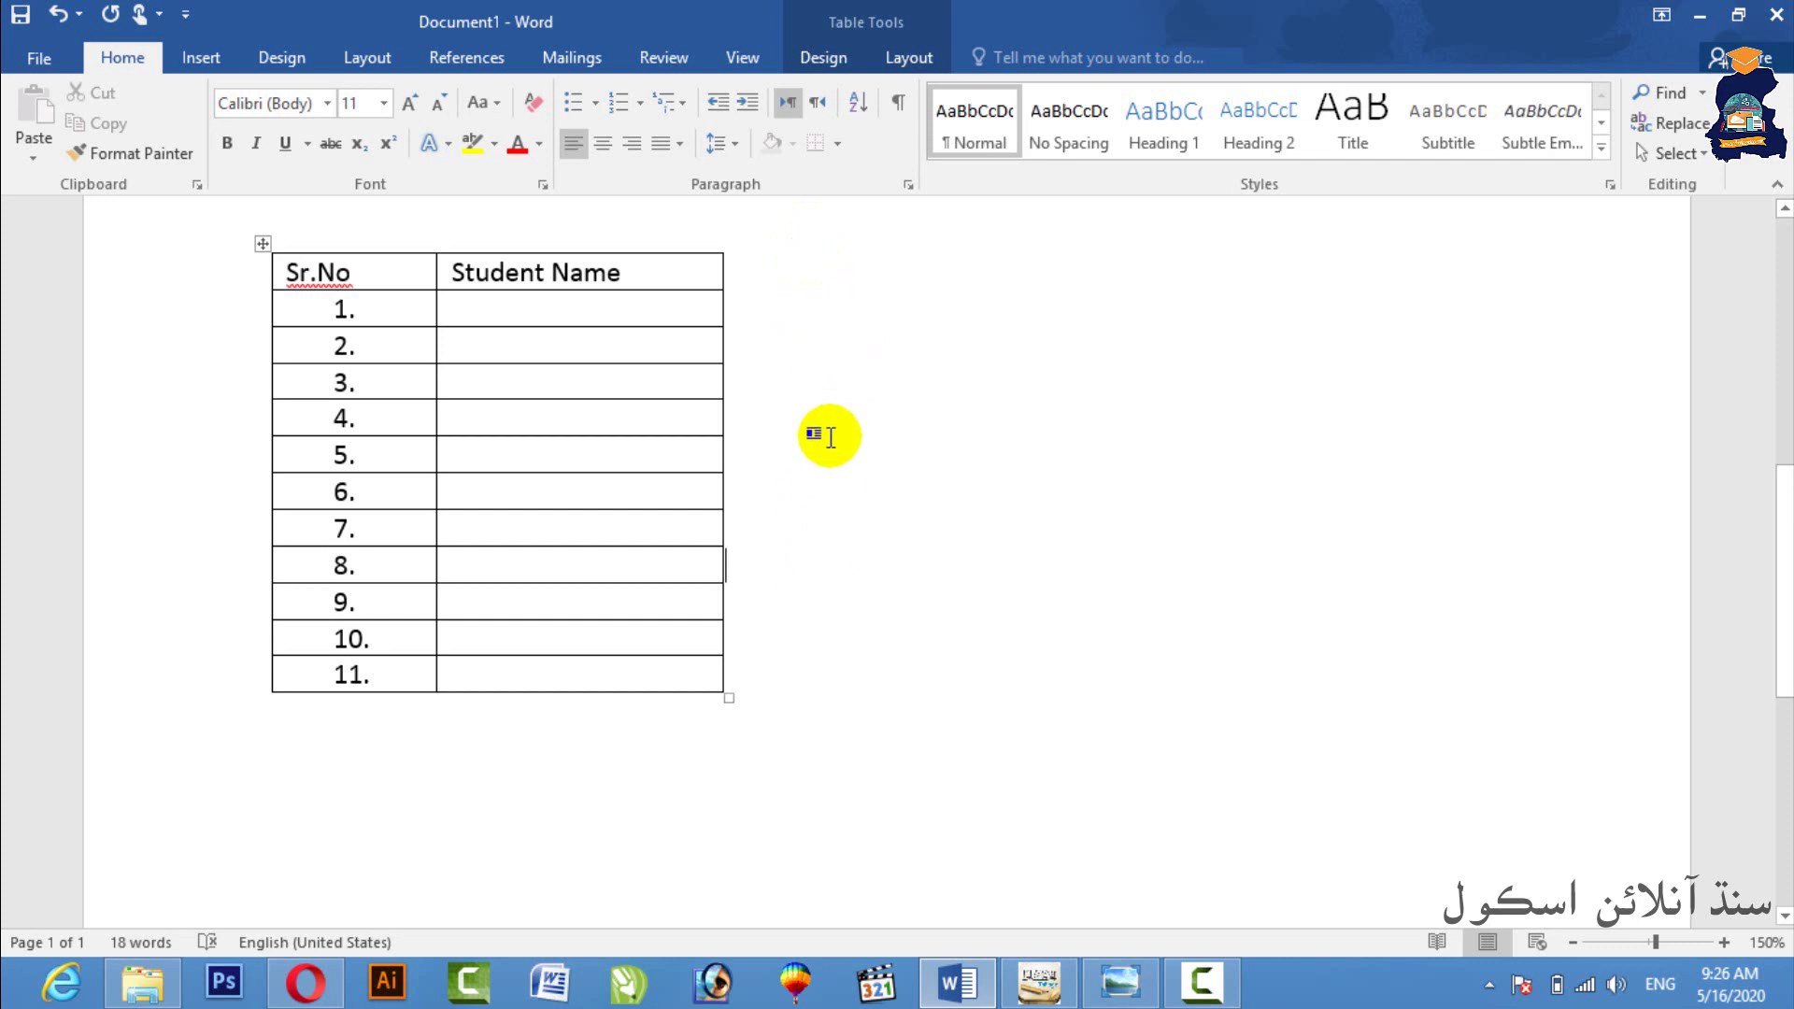
# - Insert a new column right of Student Name and type 'D.F> N' in its header cell
pyautogui.moveTo(541, 272); pyautogui.dragTo(533, 664)
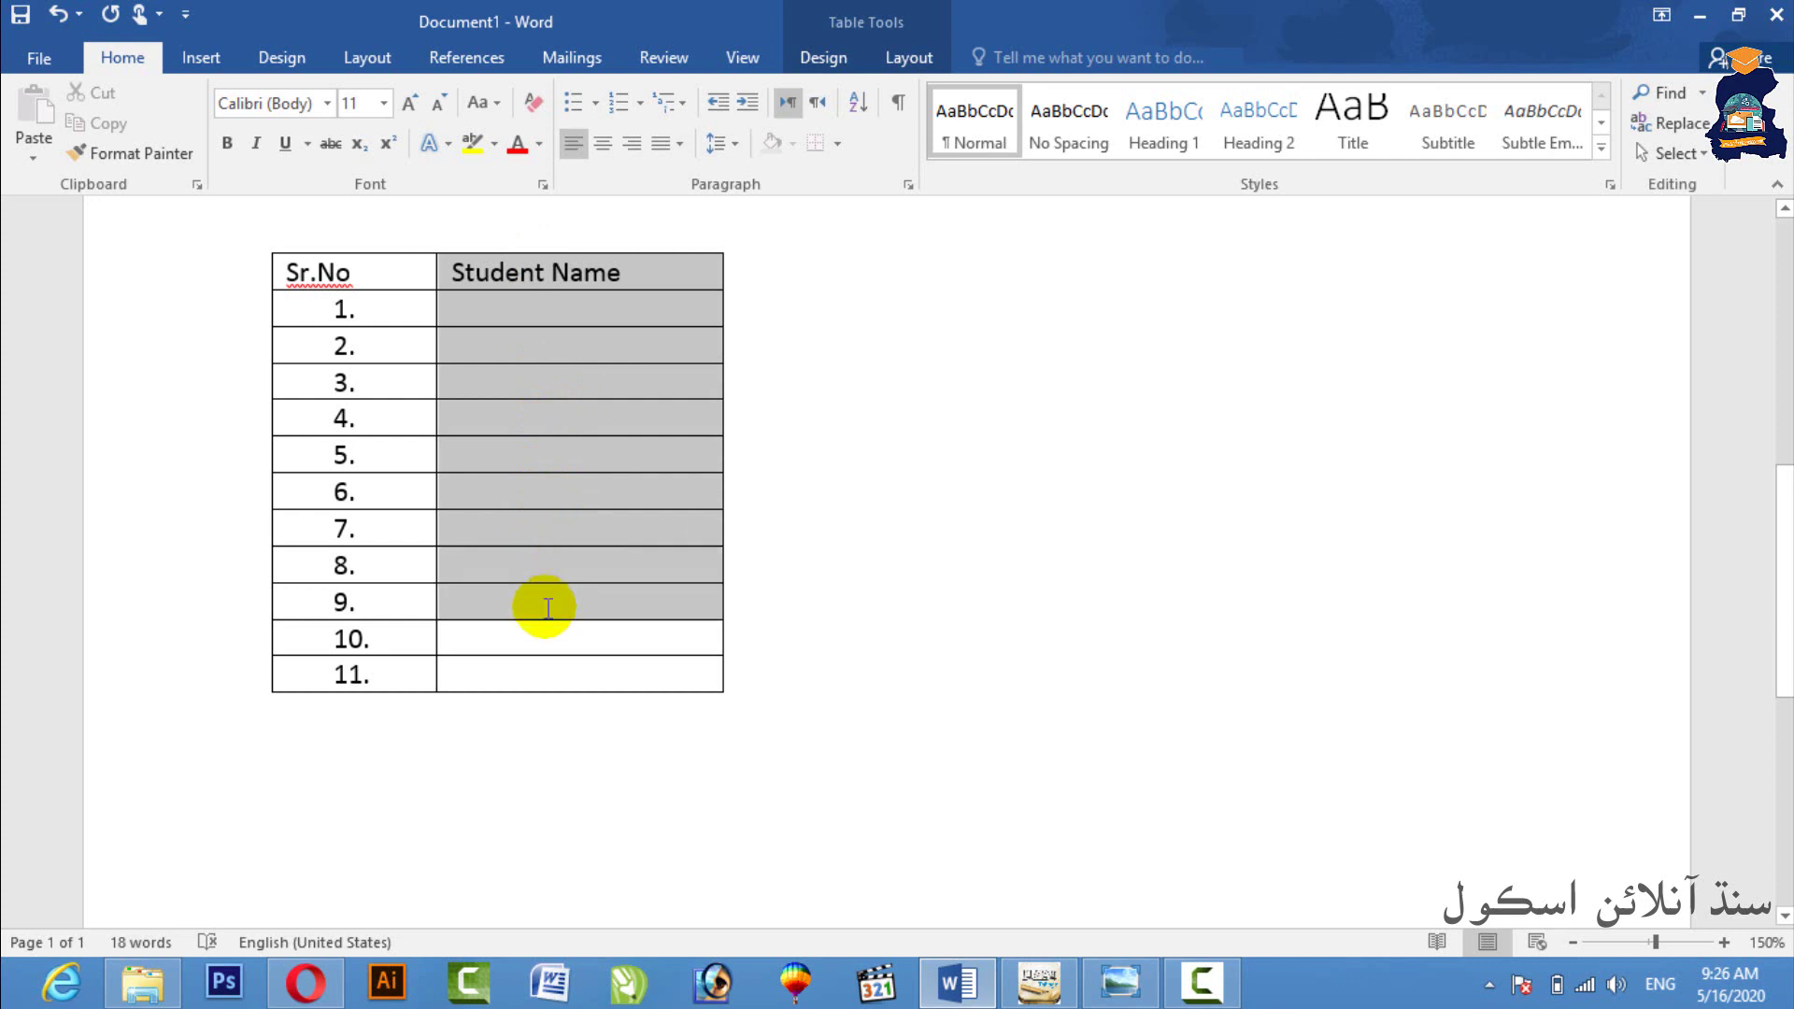
pyautogui.rightClick(523, 545)
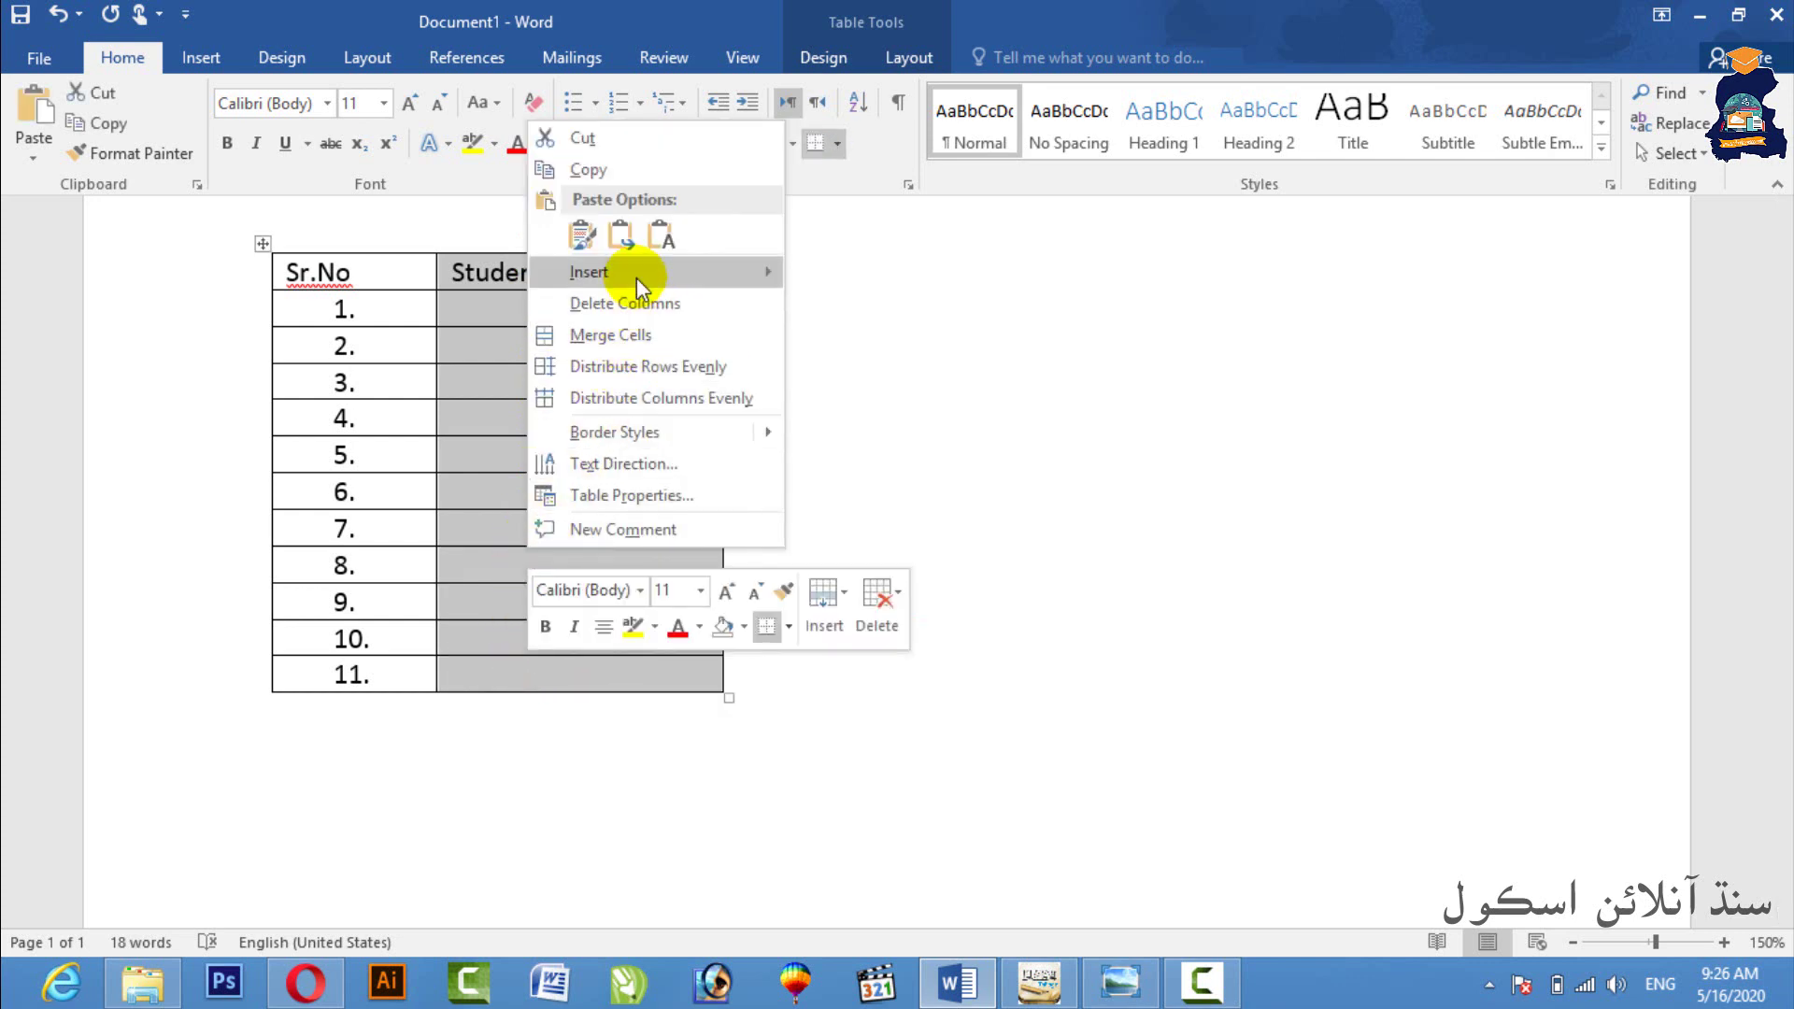
pyautogui.moveTo(589, 271)
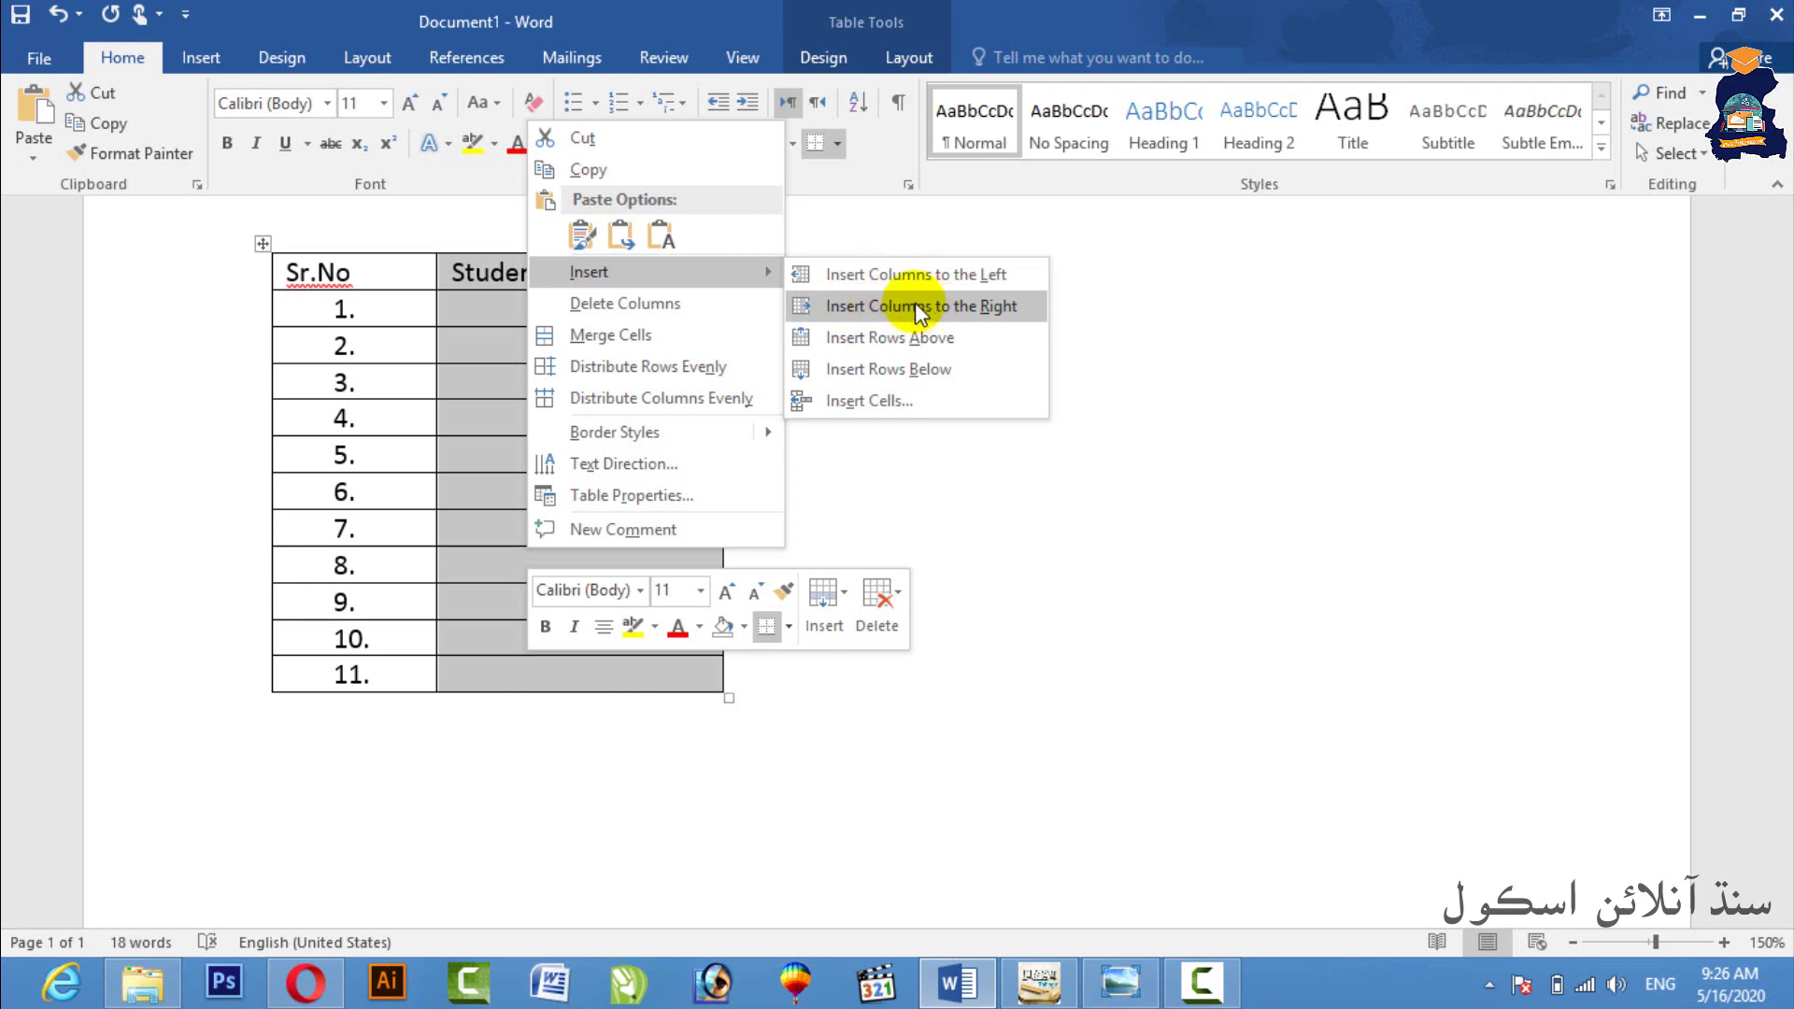
pyautogui.click(920, 308)
pyautogui.click(848, 267)
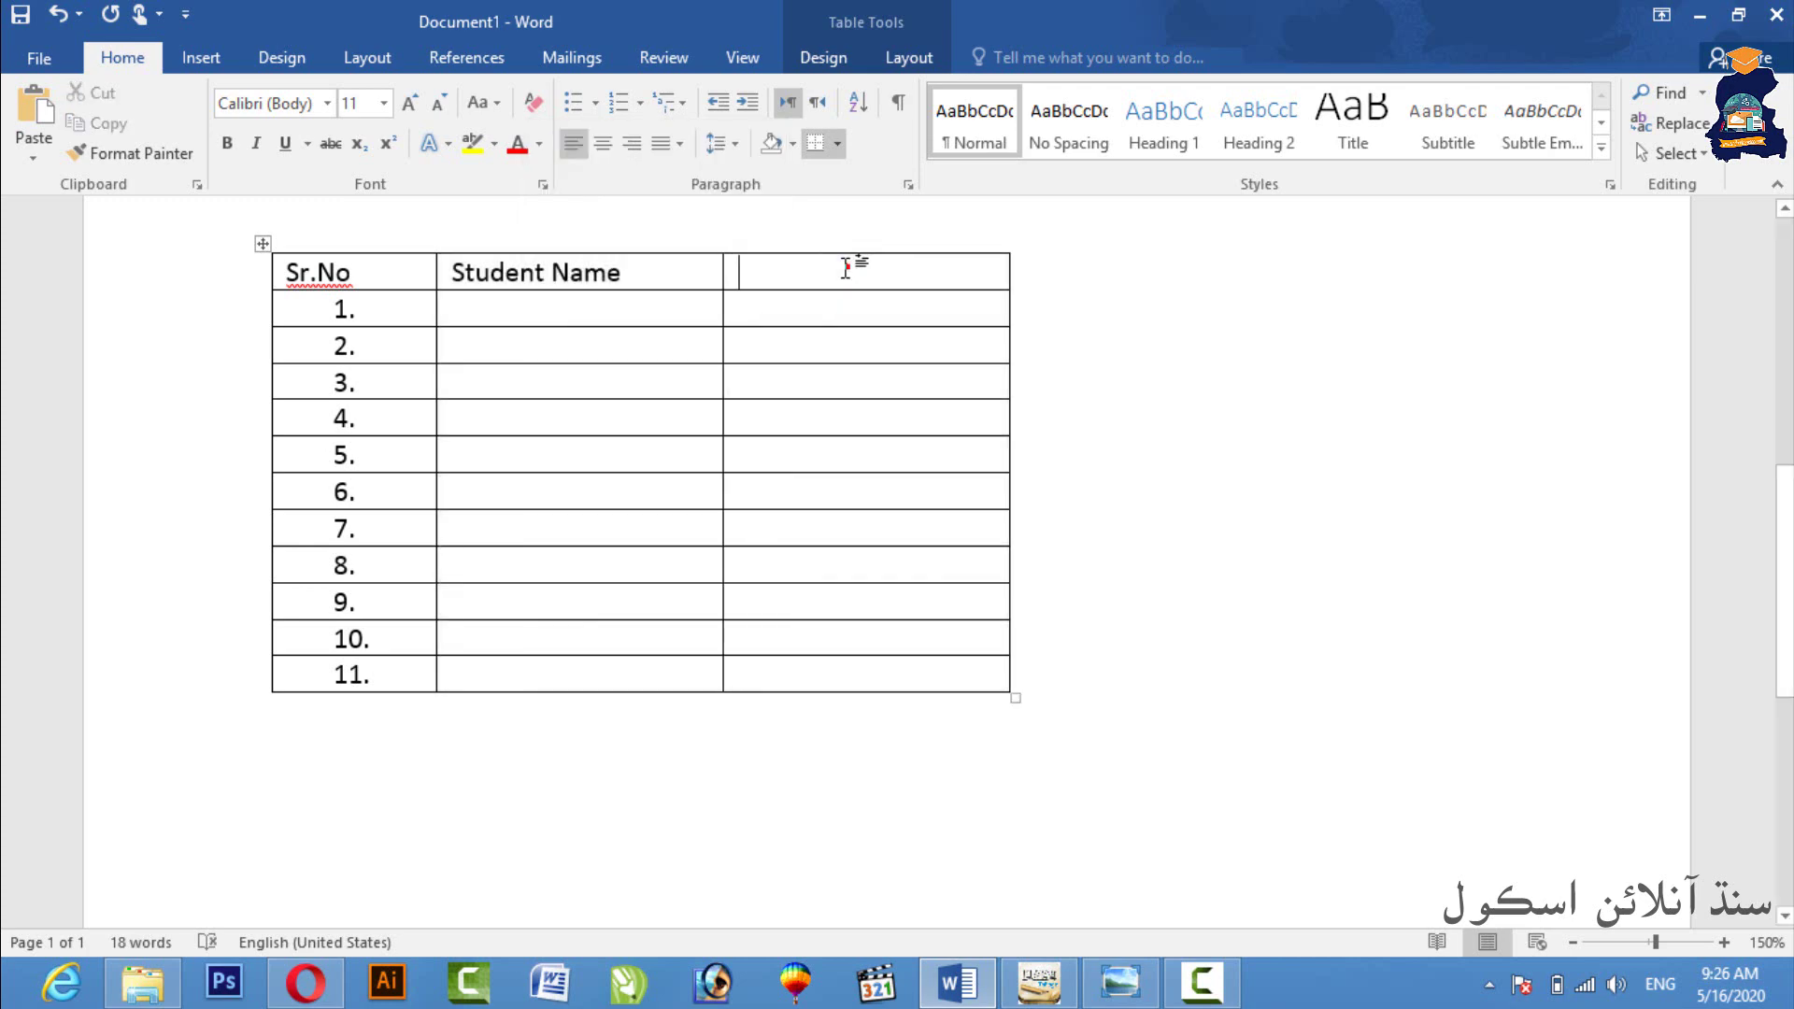
pyautogui.write('D.')
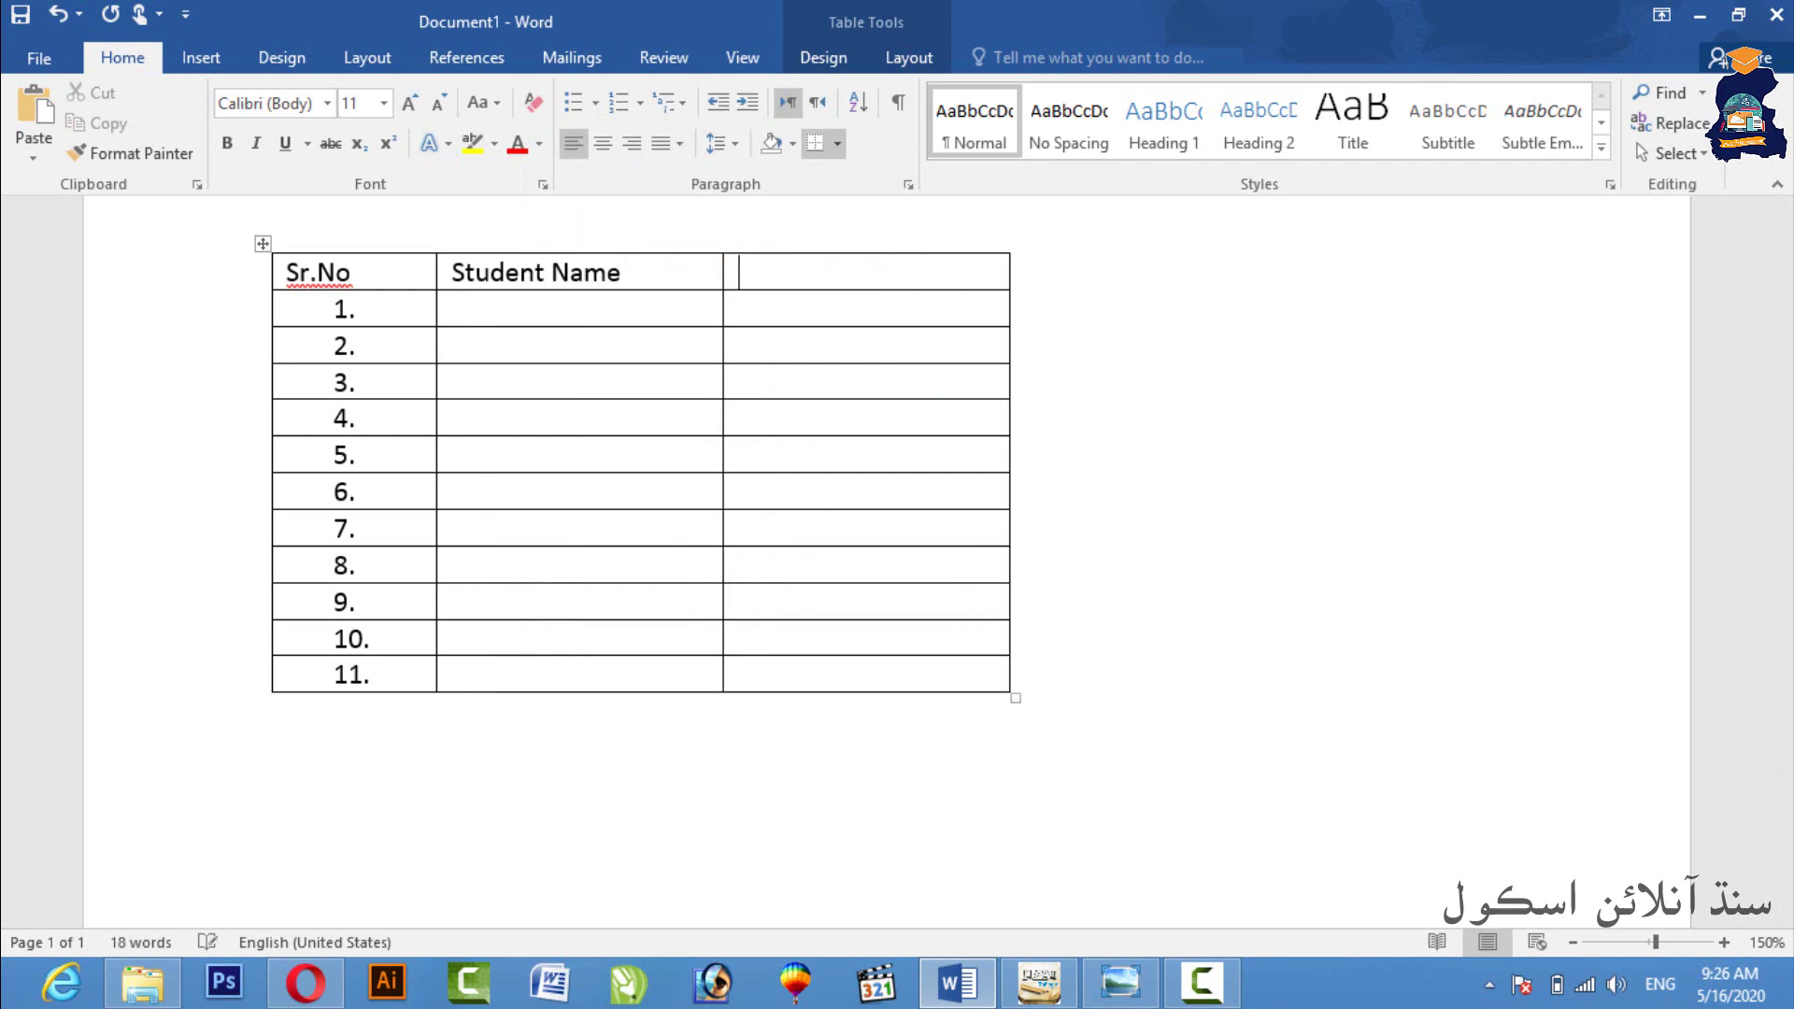
pyautogui.write('F>')
pyautogui.write(' Name')
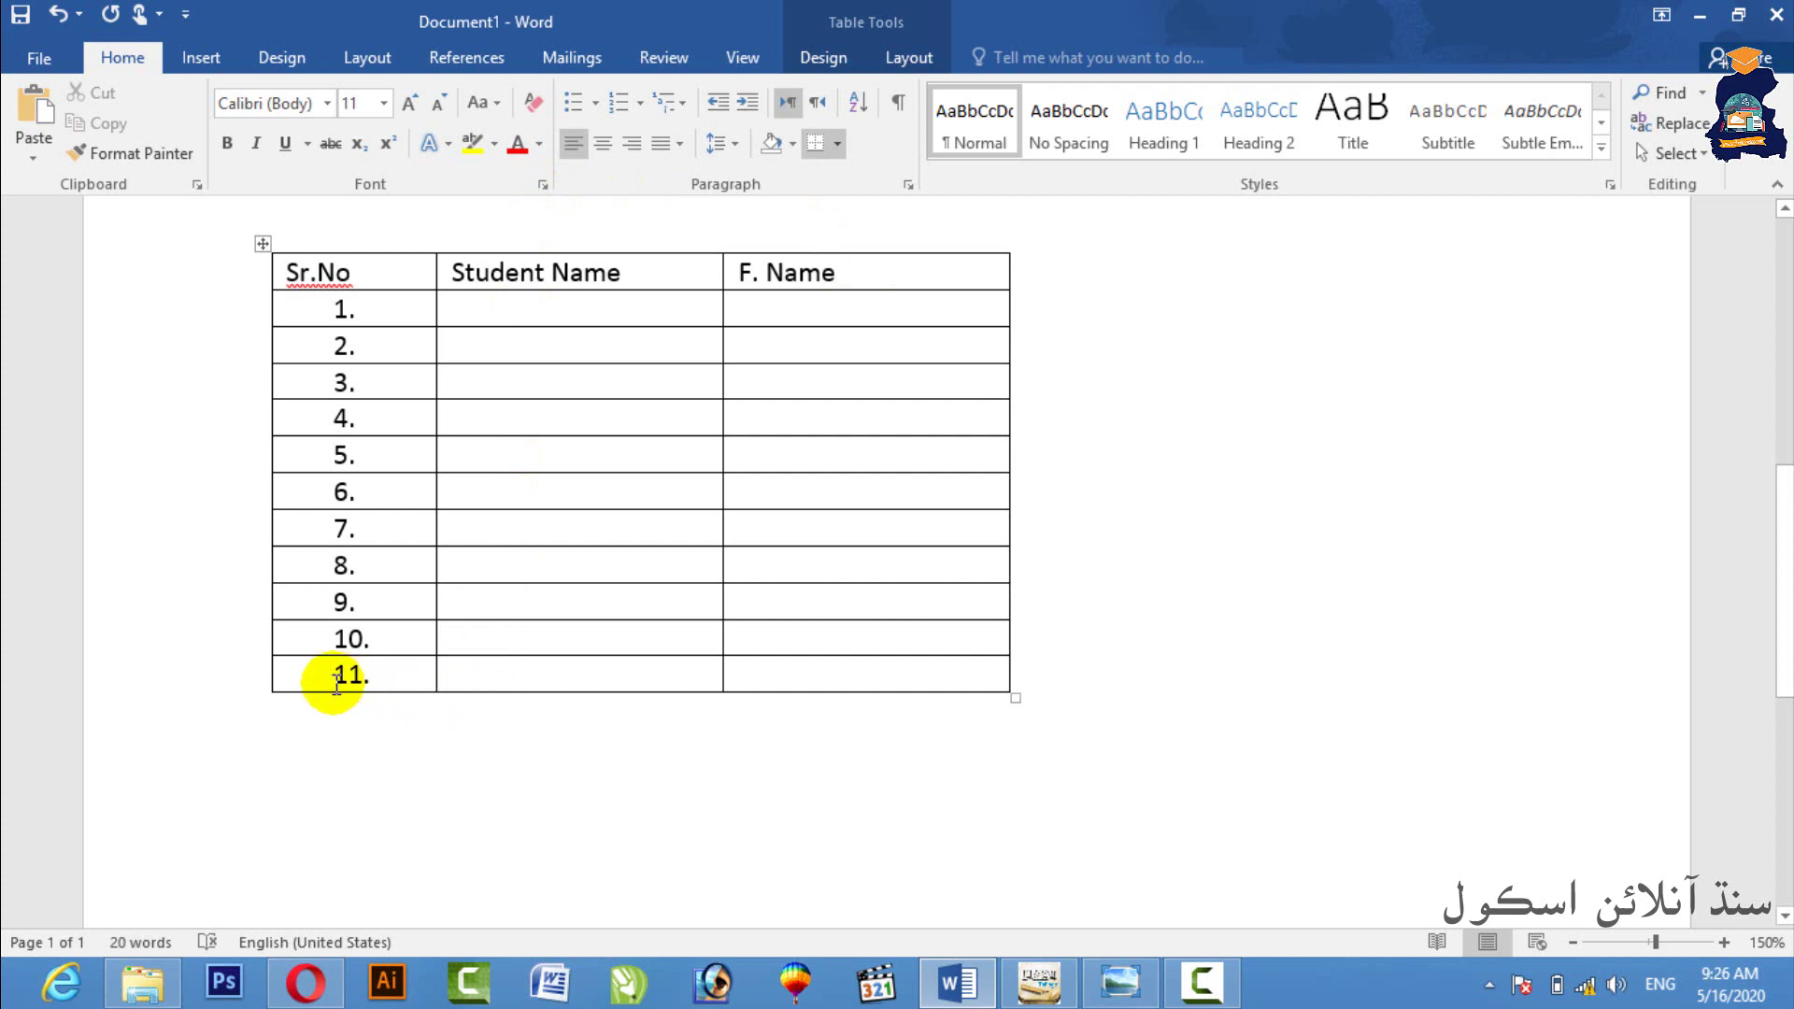
# - Add a twelfth row below row 11 of the student table
pyautogui.moveTo(813, 677)
pyautogui.mouseDown()
pyautogui.moveTo(536, 700)
pyautogui.moveTo(395, 669)
pyautogui.mouseUp()
pyautogui.rightClick(525, 665)
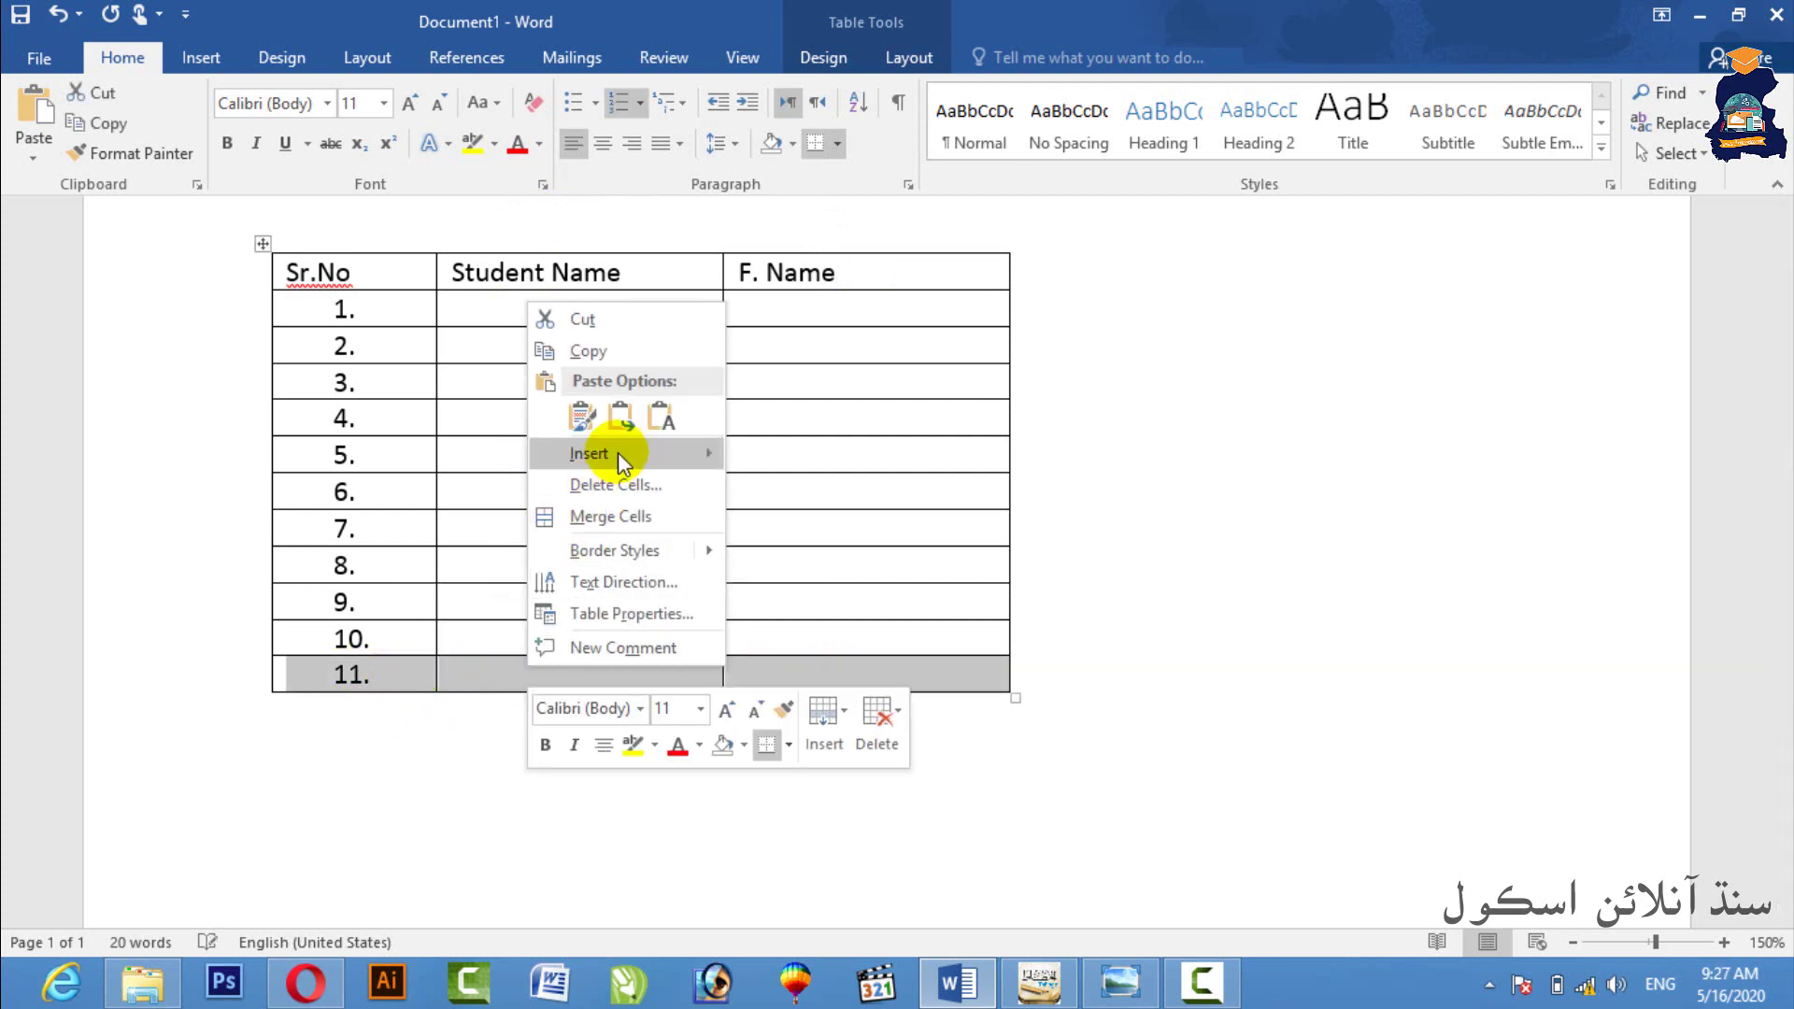
pyautogui.moveTo(588, 452)
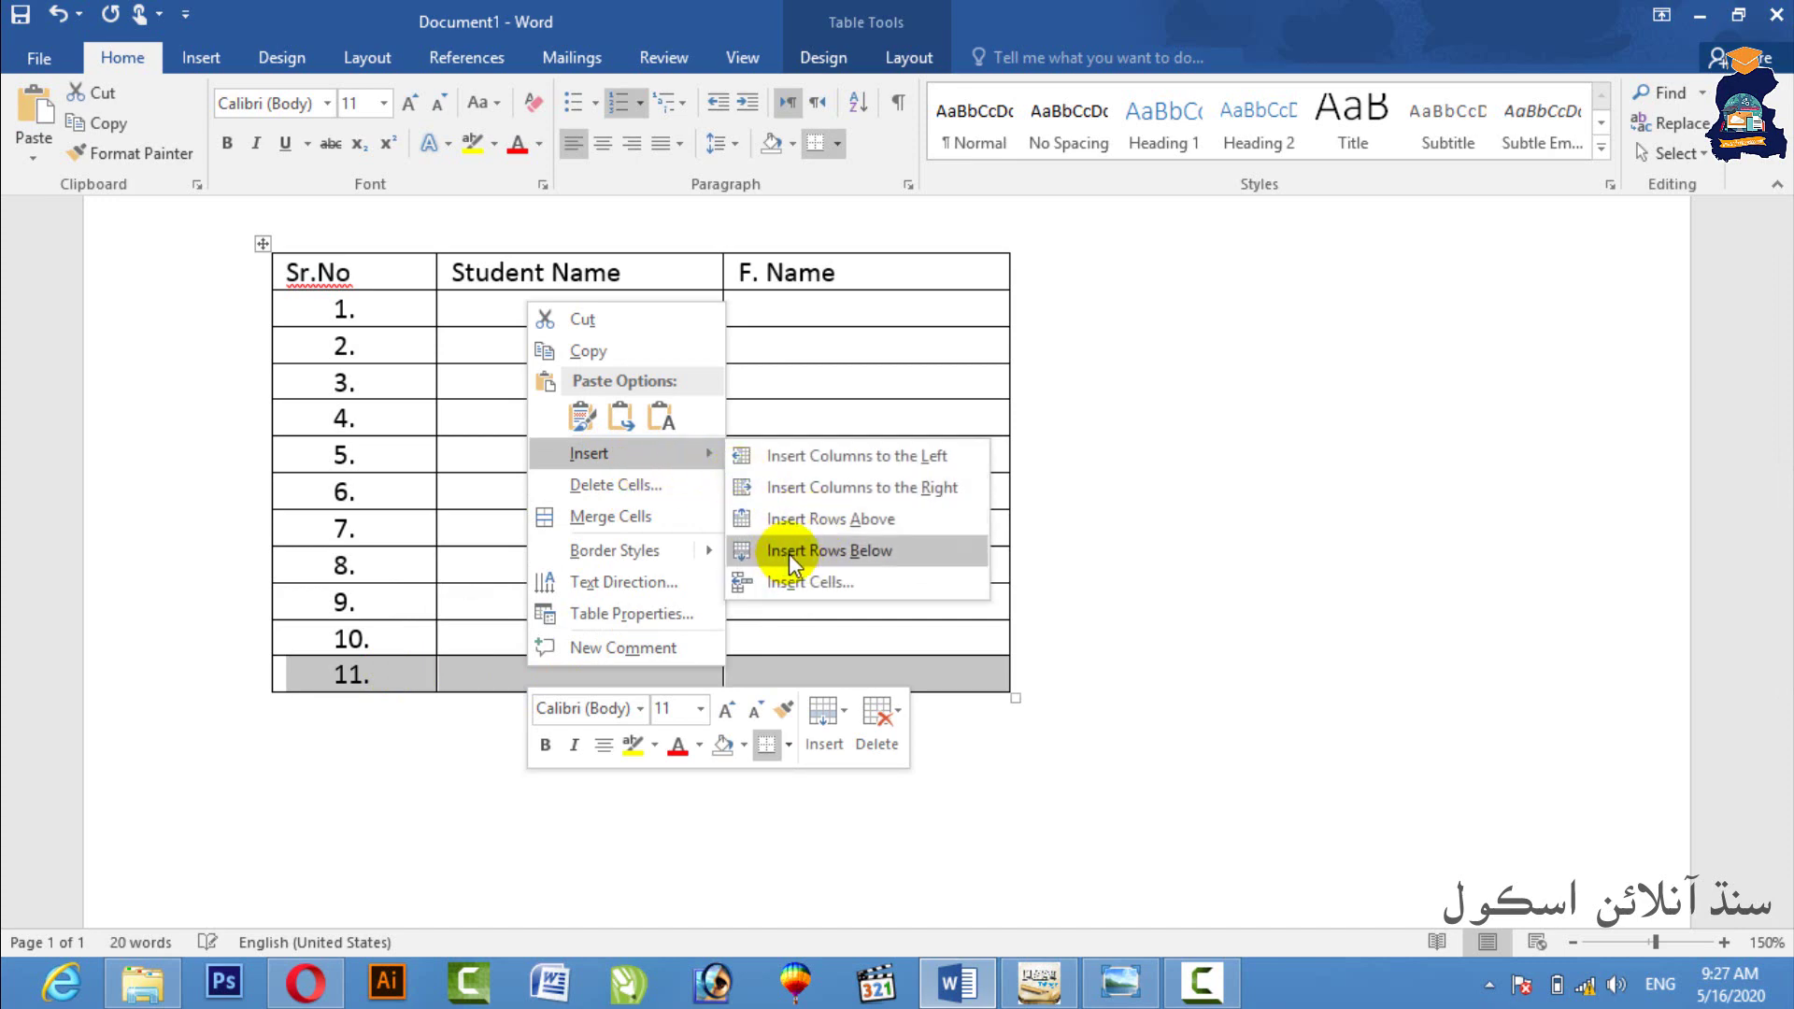
pyautogui.click(788, 553)
pyautogui.click(541, 744)
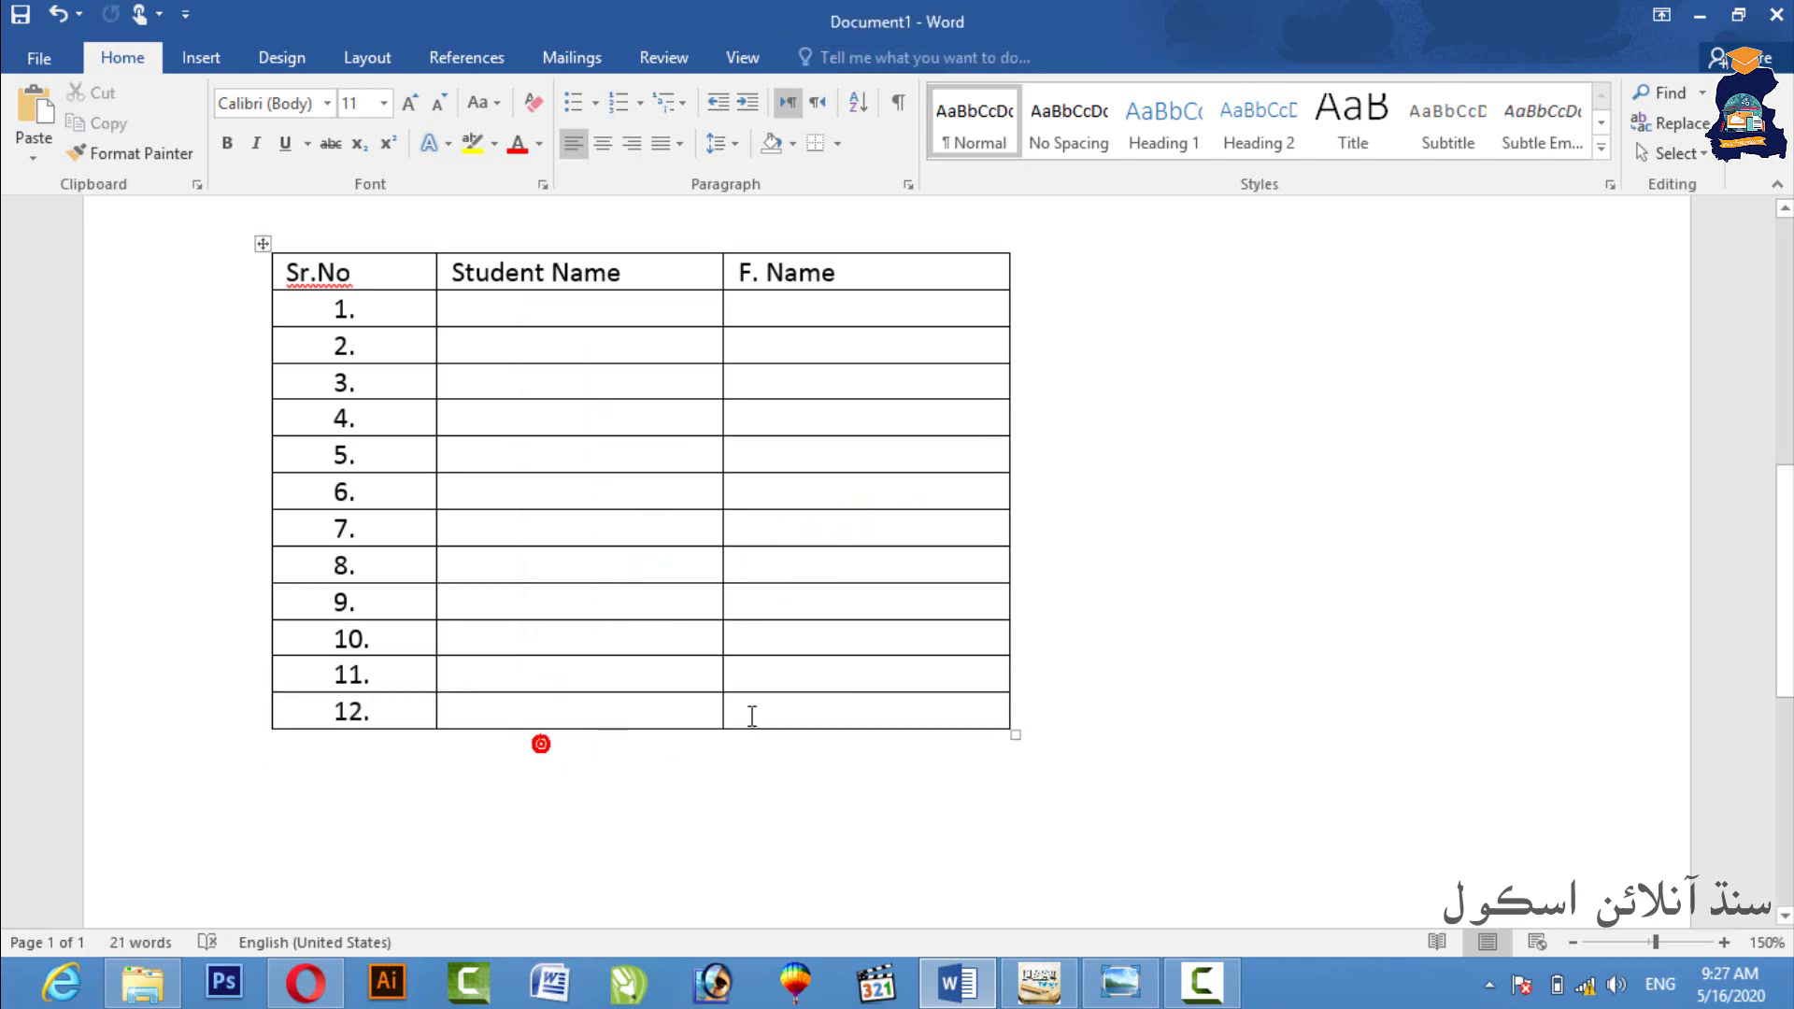
# - Select rows 6–12 and bring up the delete choices, then cancel without deleting
pyautogui.moveTo(752, 716); pyautogui.dragTo(274, 494)
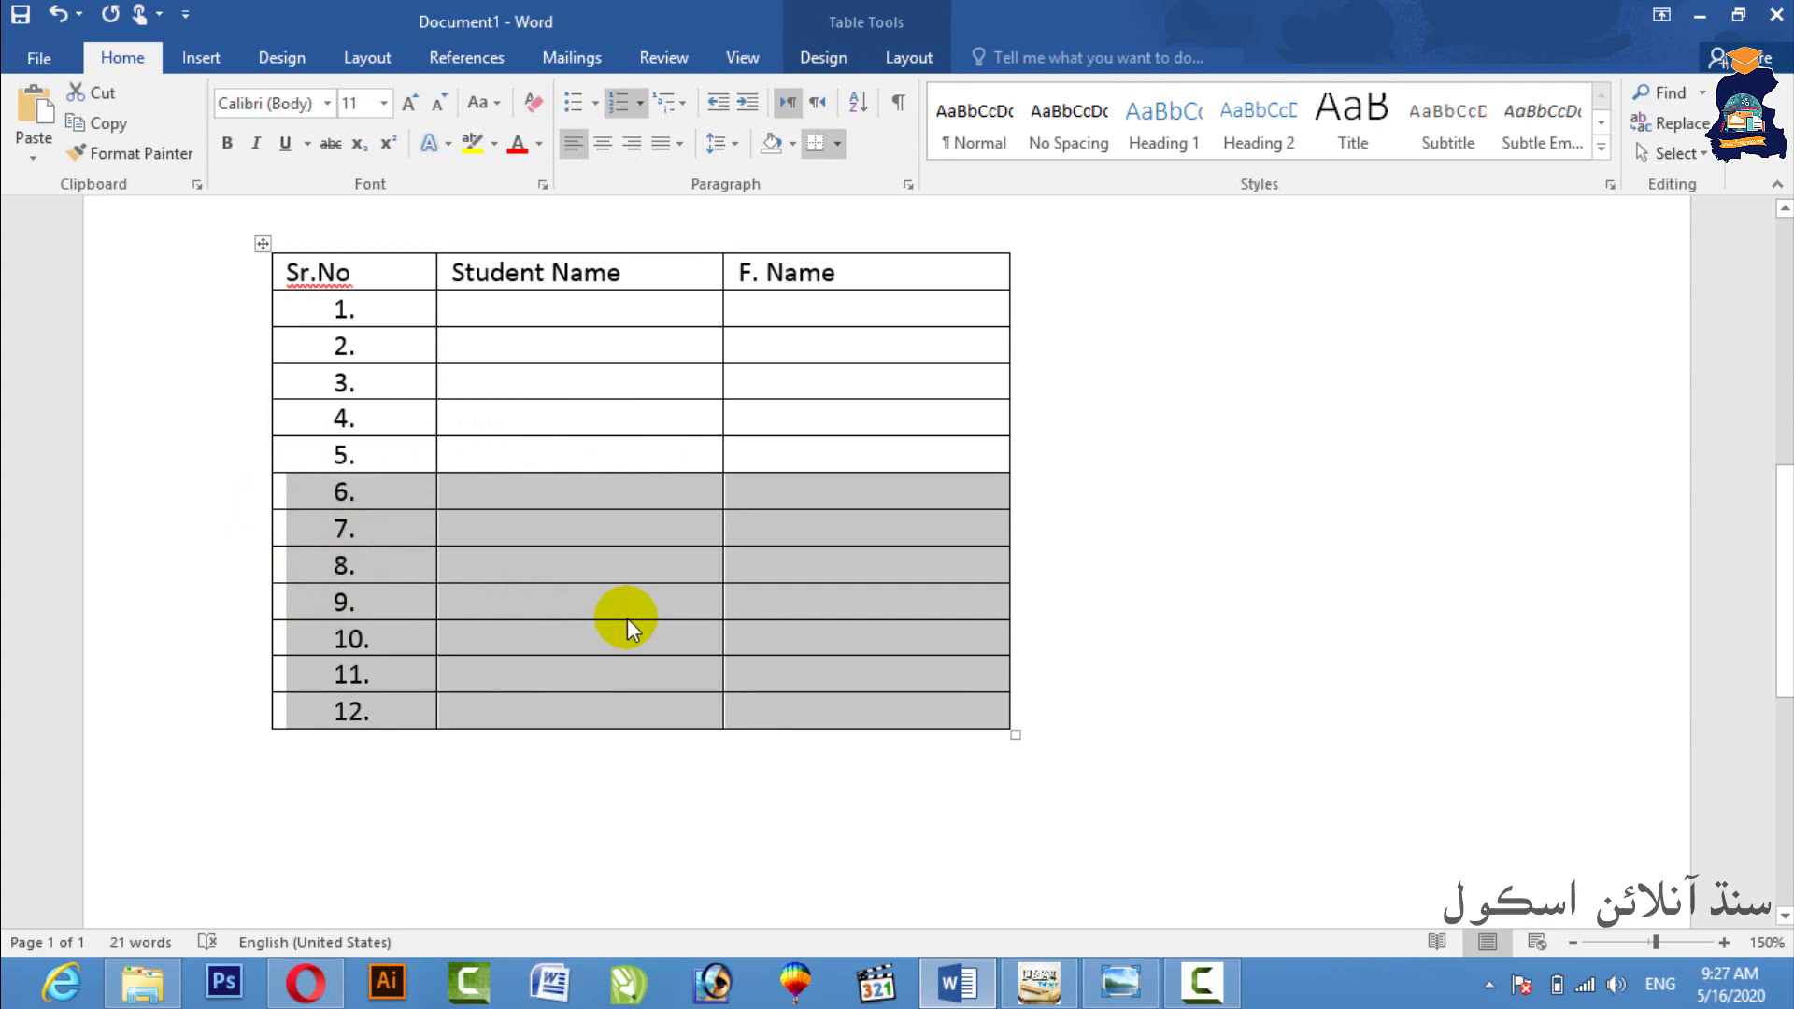
pyautogui.press('Left')
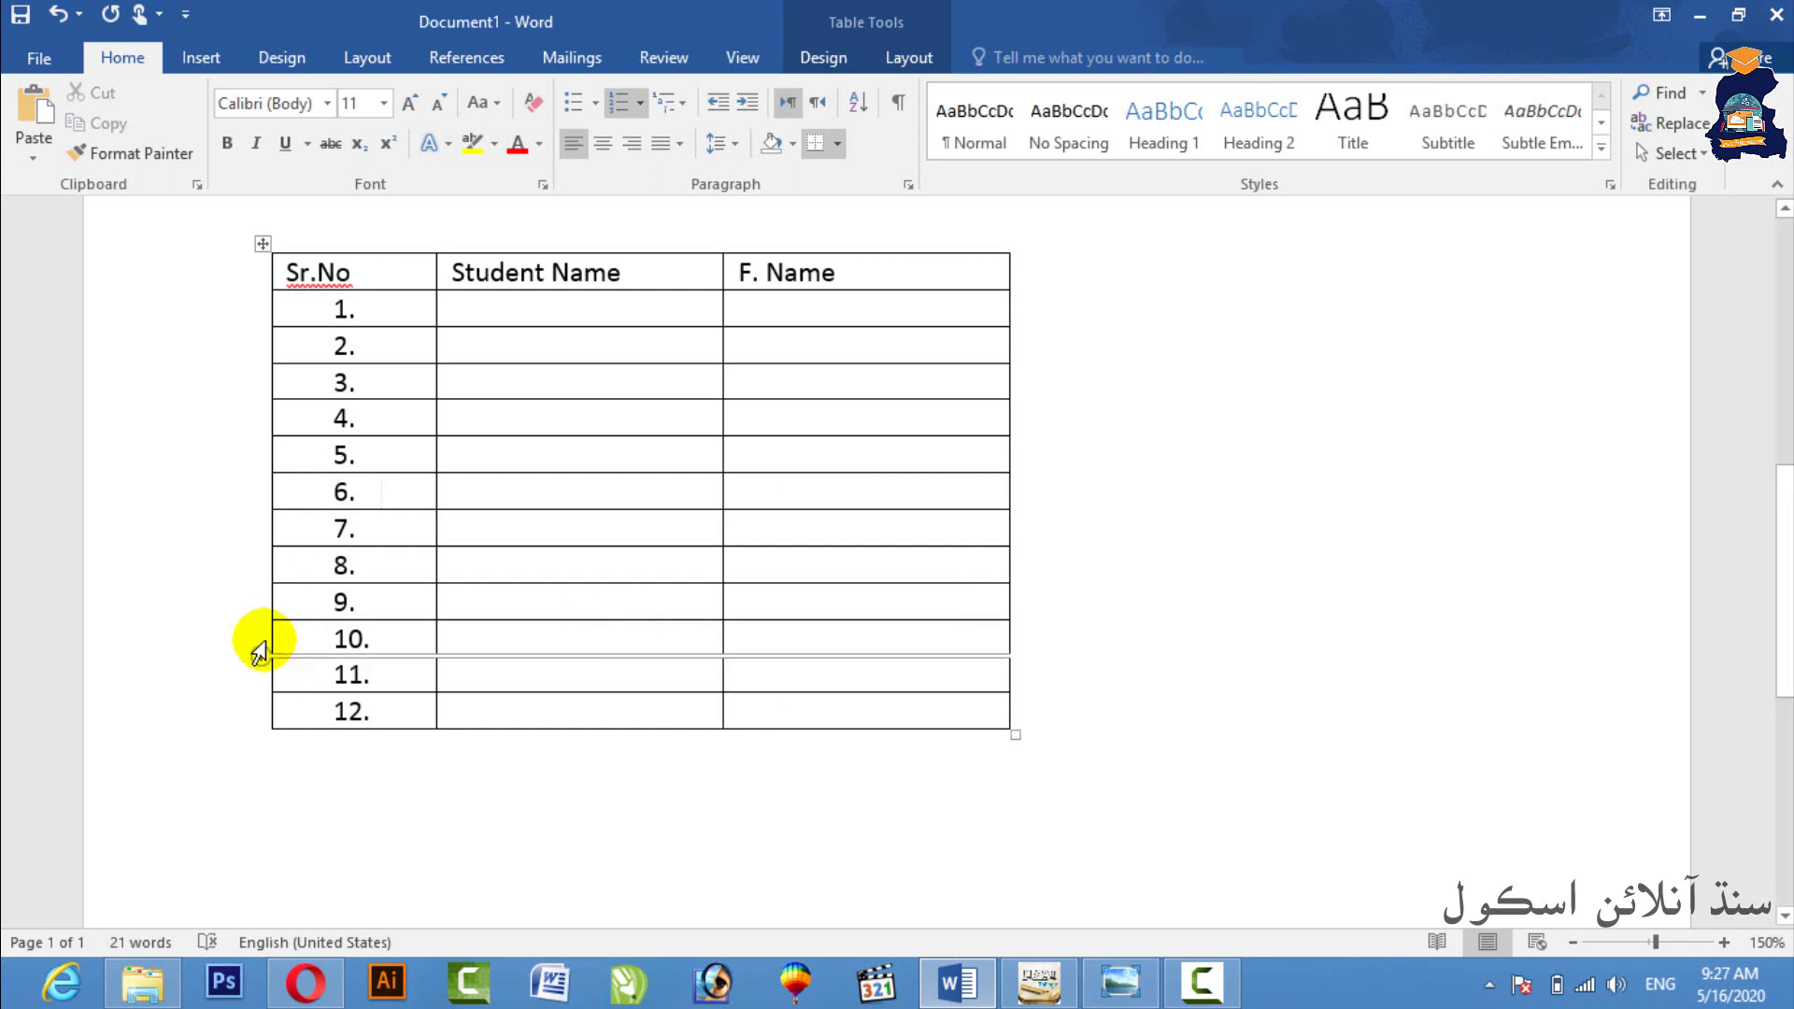
pyautogui.moveTo(732, 712); pyautogui.dragTo(333, 493)
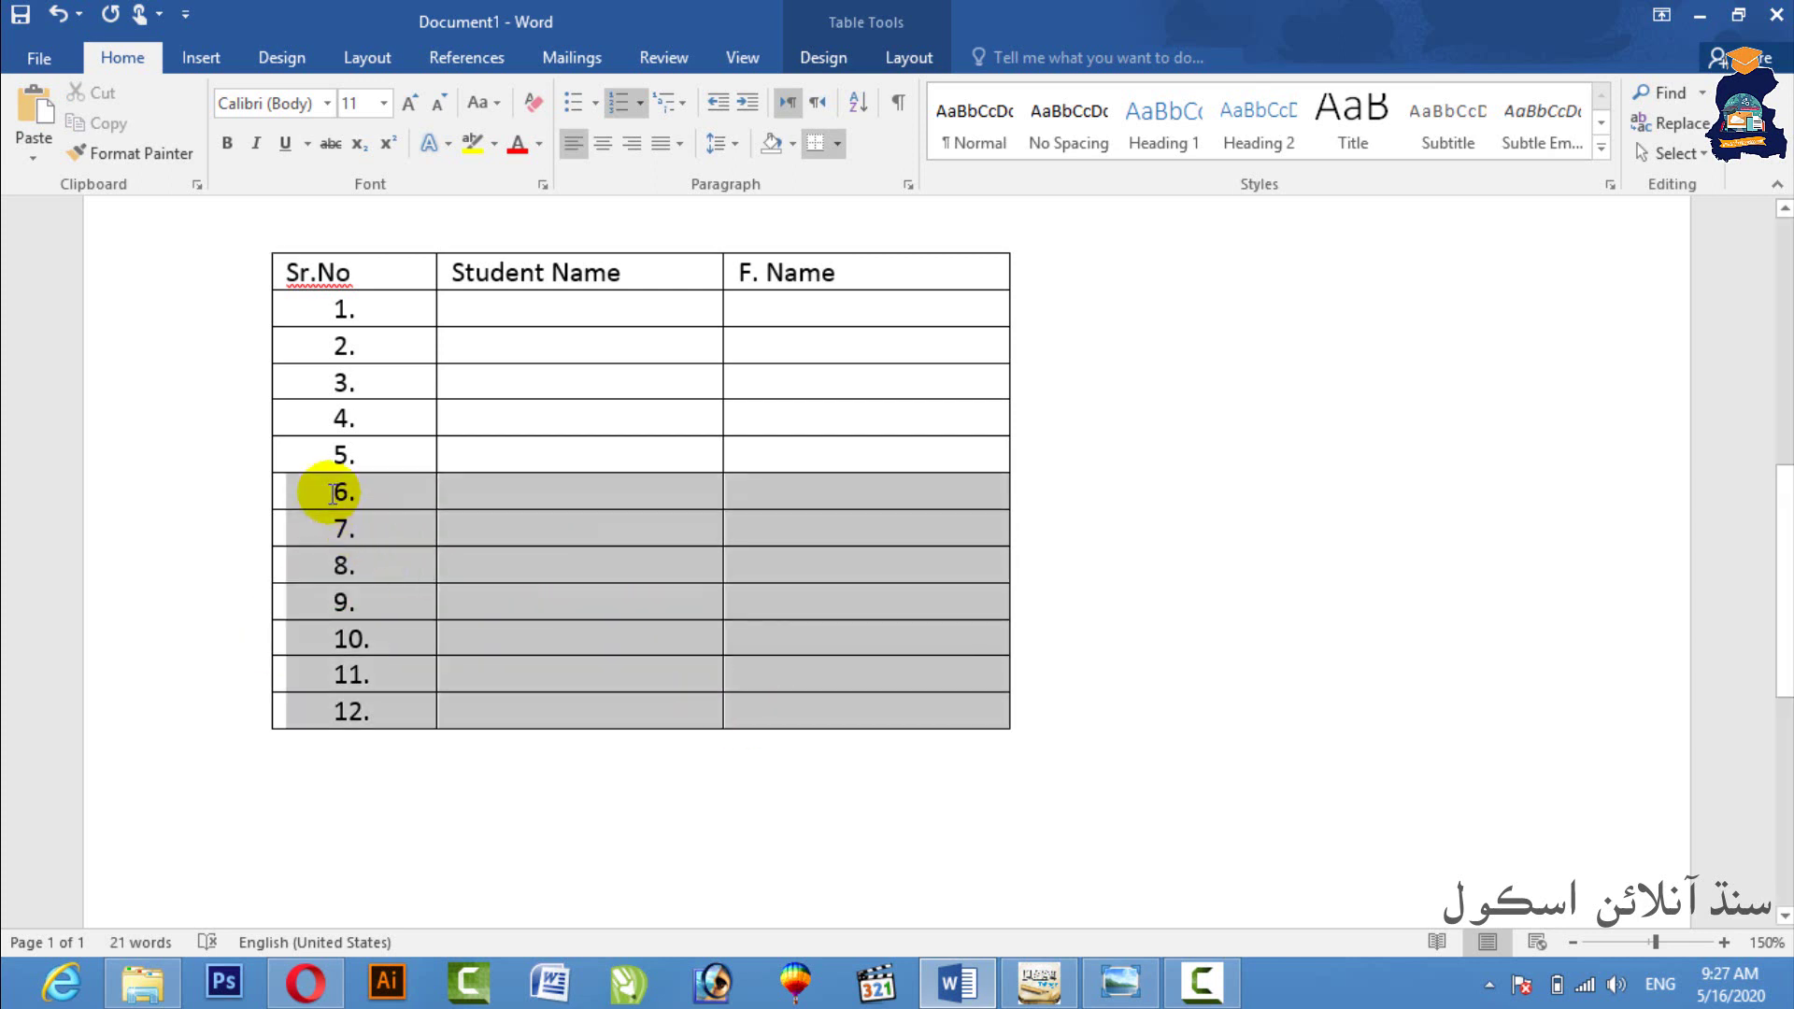
pyautogui.press('BackSpace')
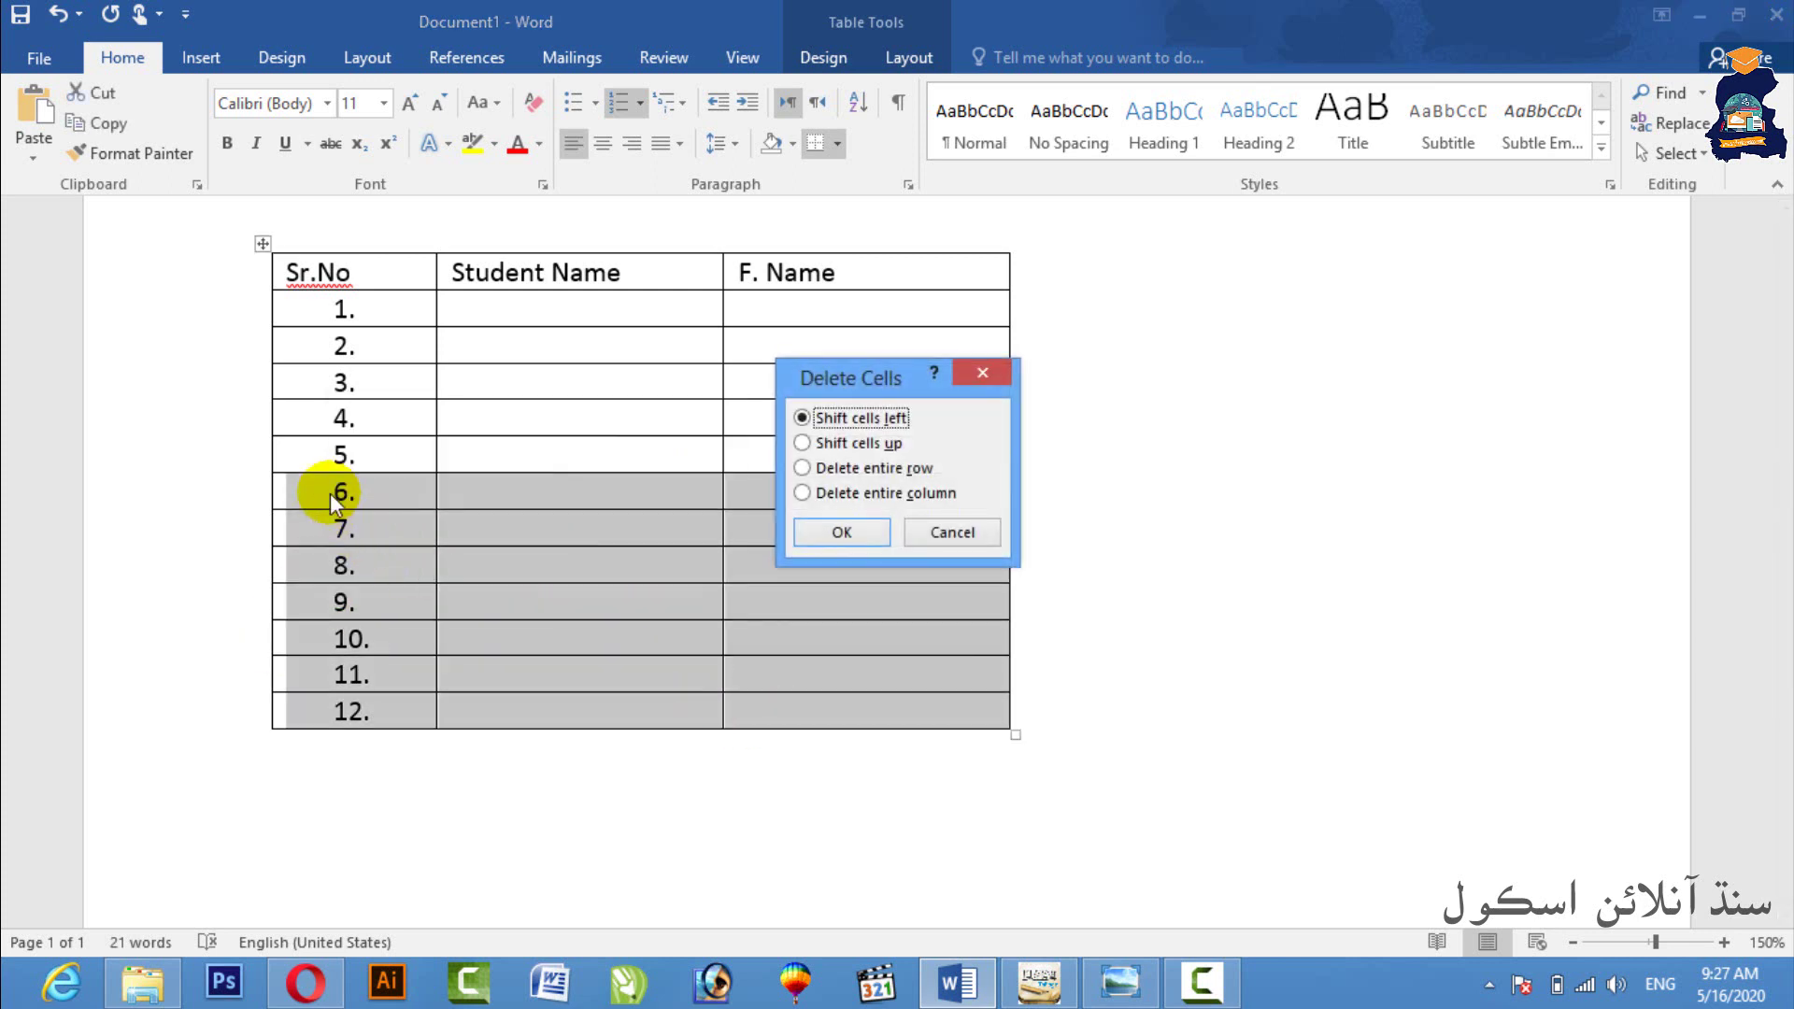
pyautogui.click(940, 535)
pyautogui.click(373, 527)
# - Delete rows 6 through 12 as entire rows, leaving five numbered rows
pyautogui.moveTo(377, 495); pyautogui.dragTo(347, 713)
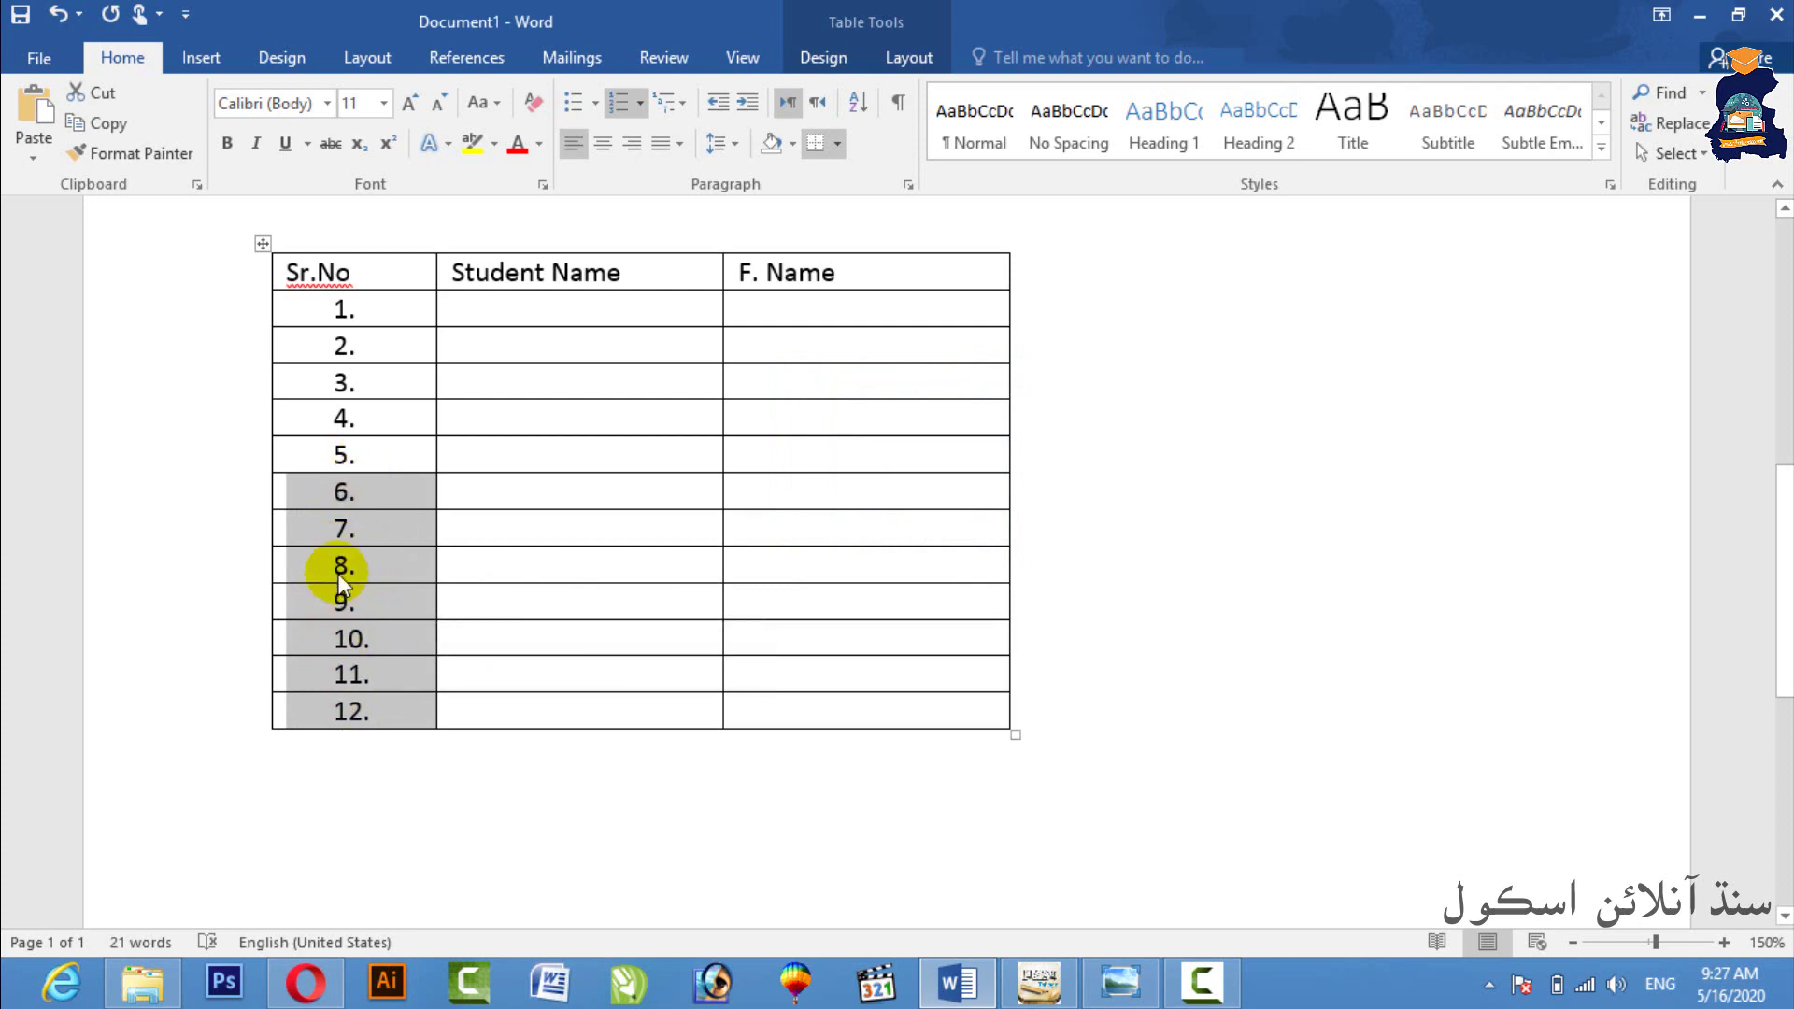
pyautogui.press('Left')
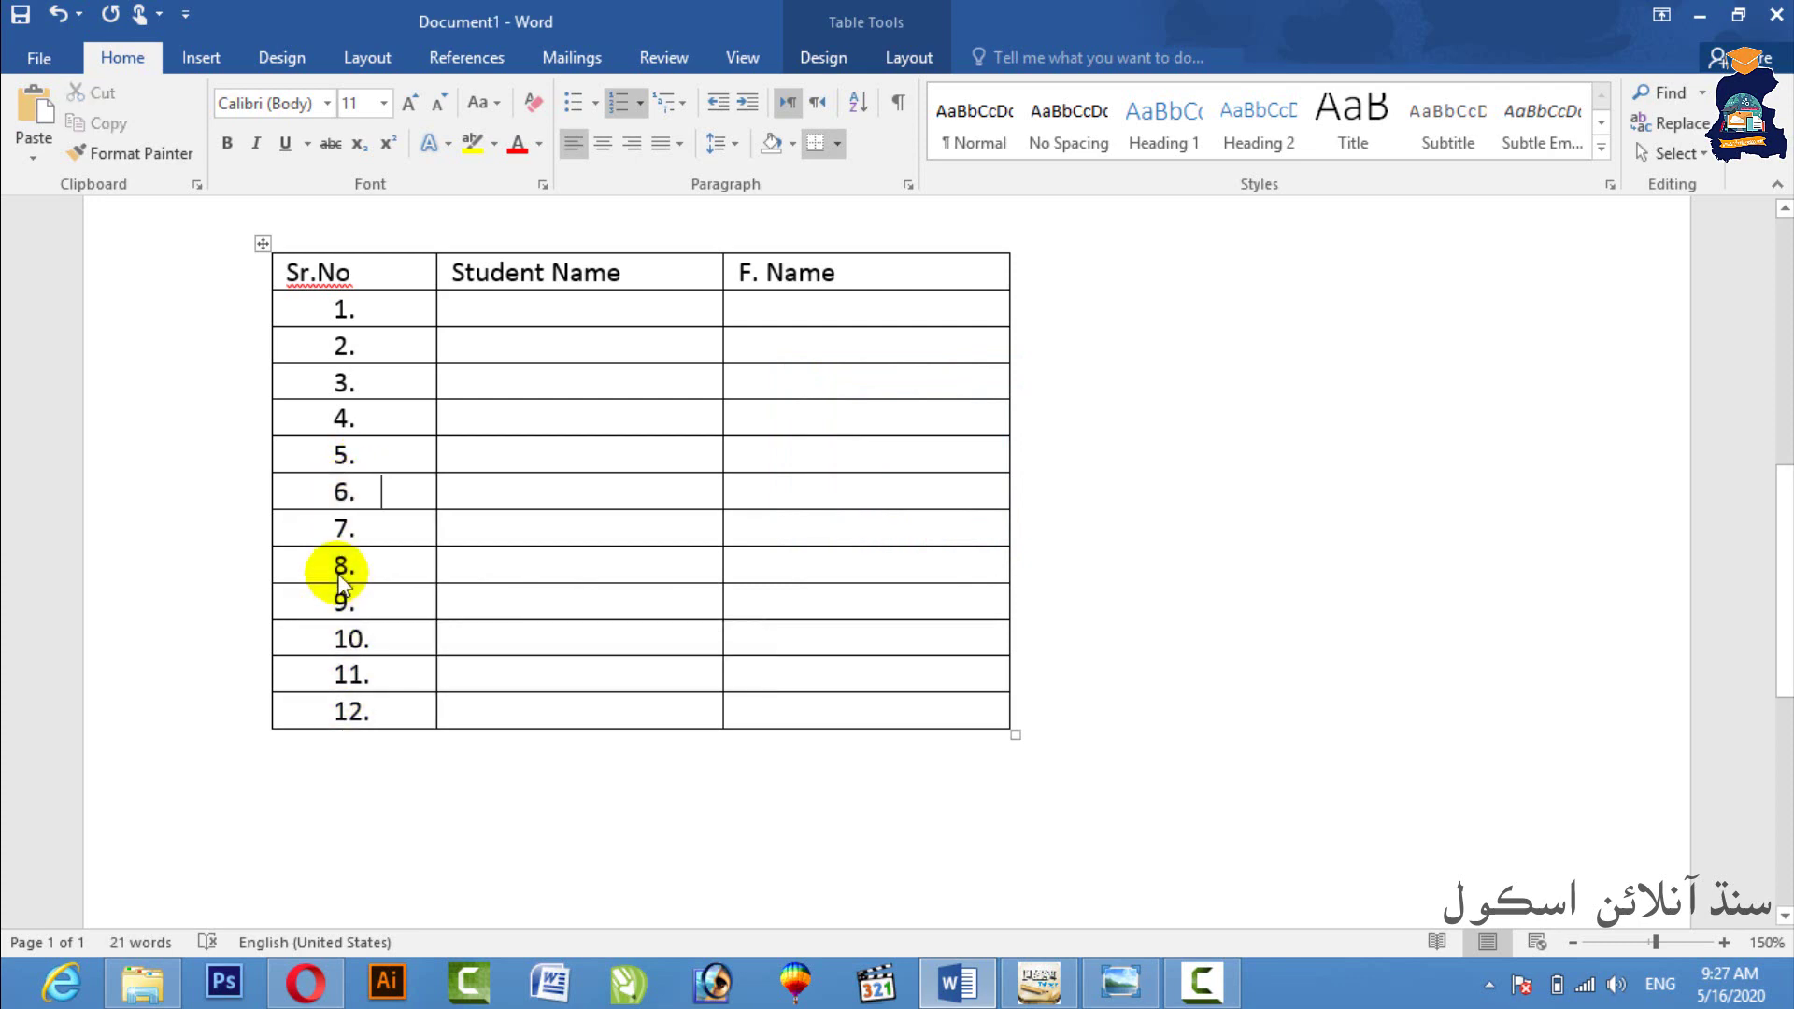
pyautogui.moveTo(846, 713)
pyautogui.mouseDown()
pyautogui.moveTo(437, 598)
pyautogui.moveTo(319, 493)
pyautogui.mouseUp()
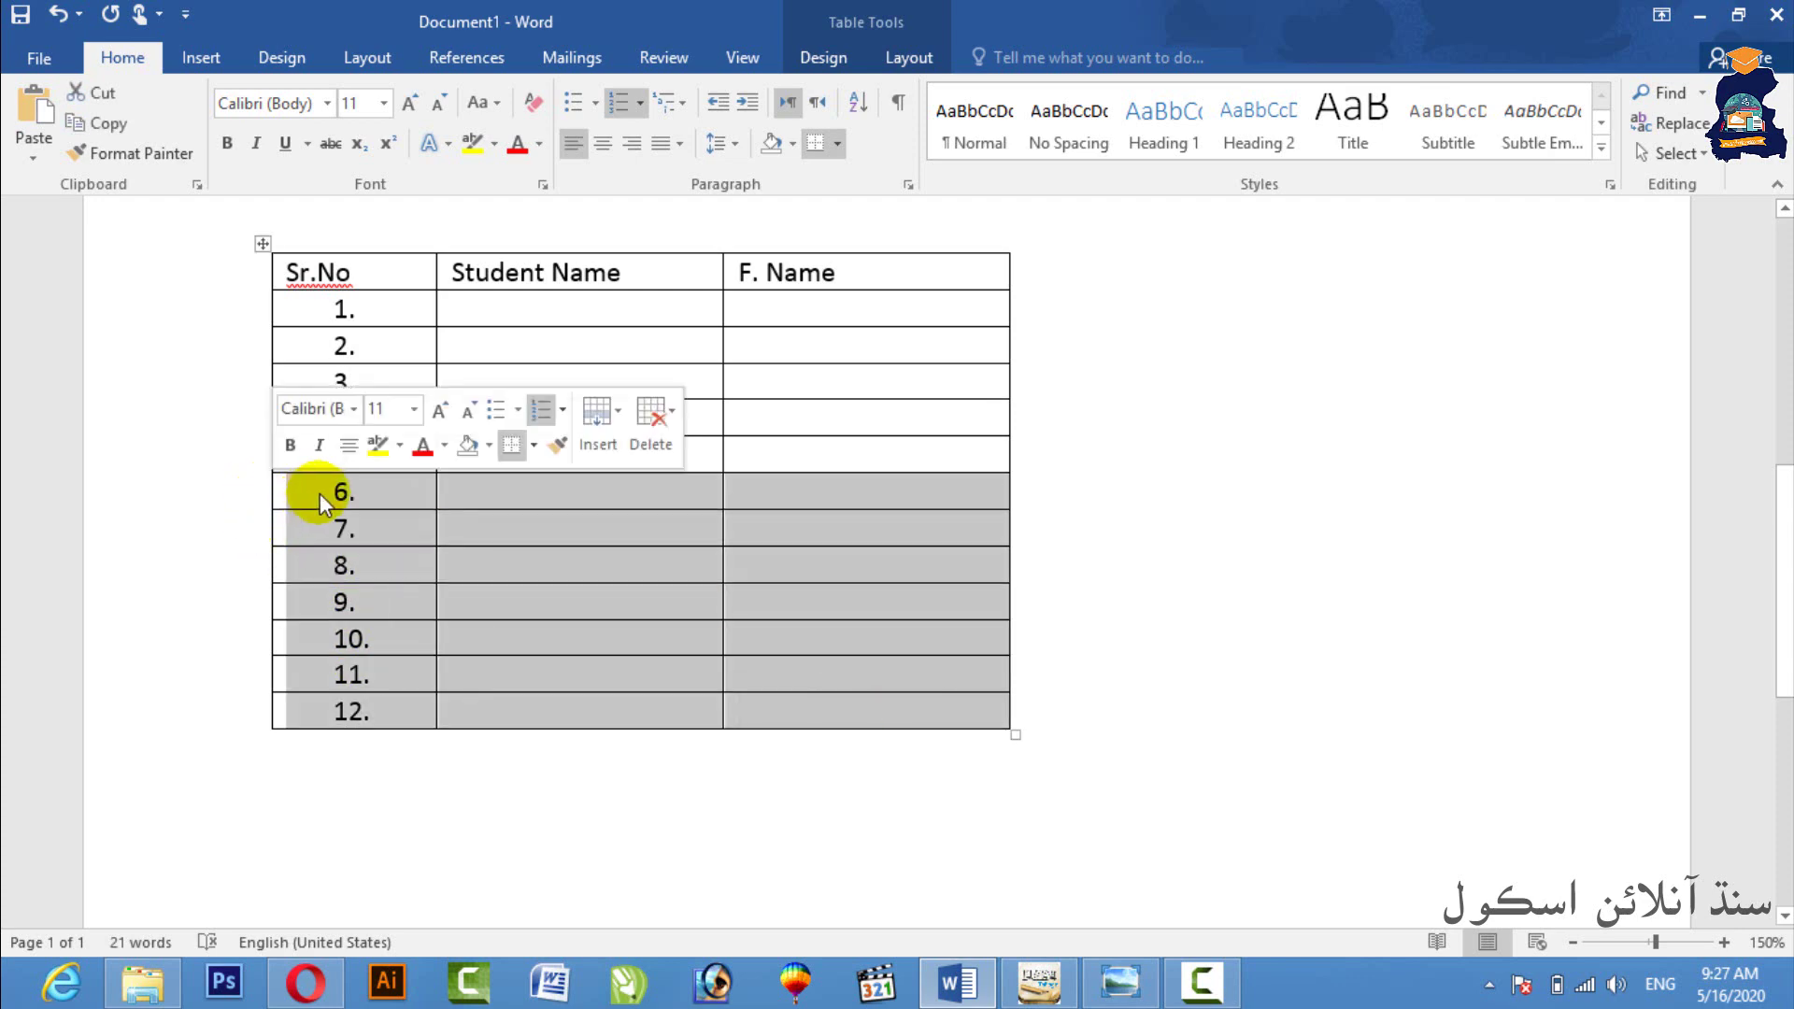
pyautogui.press('BackSpace')
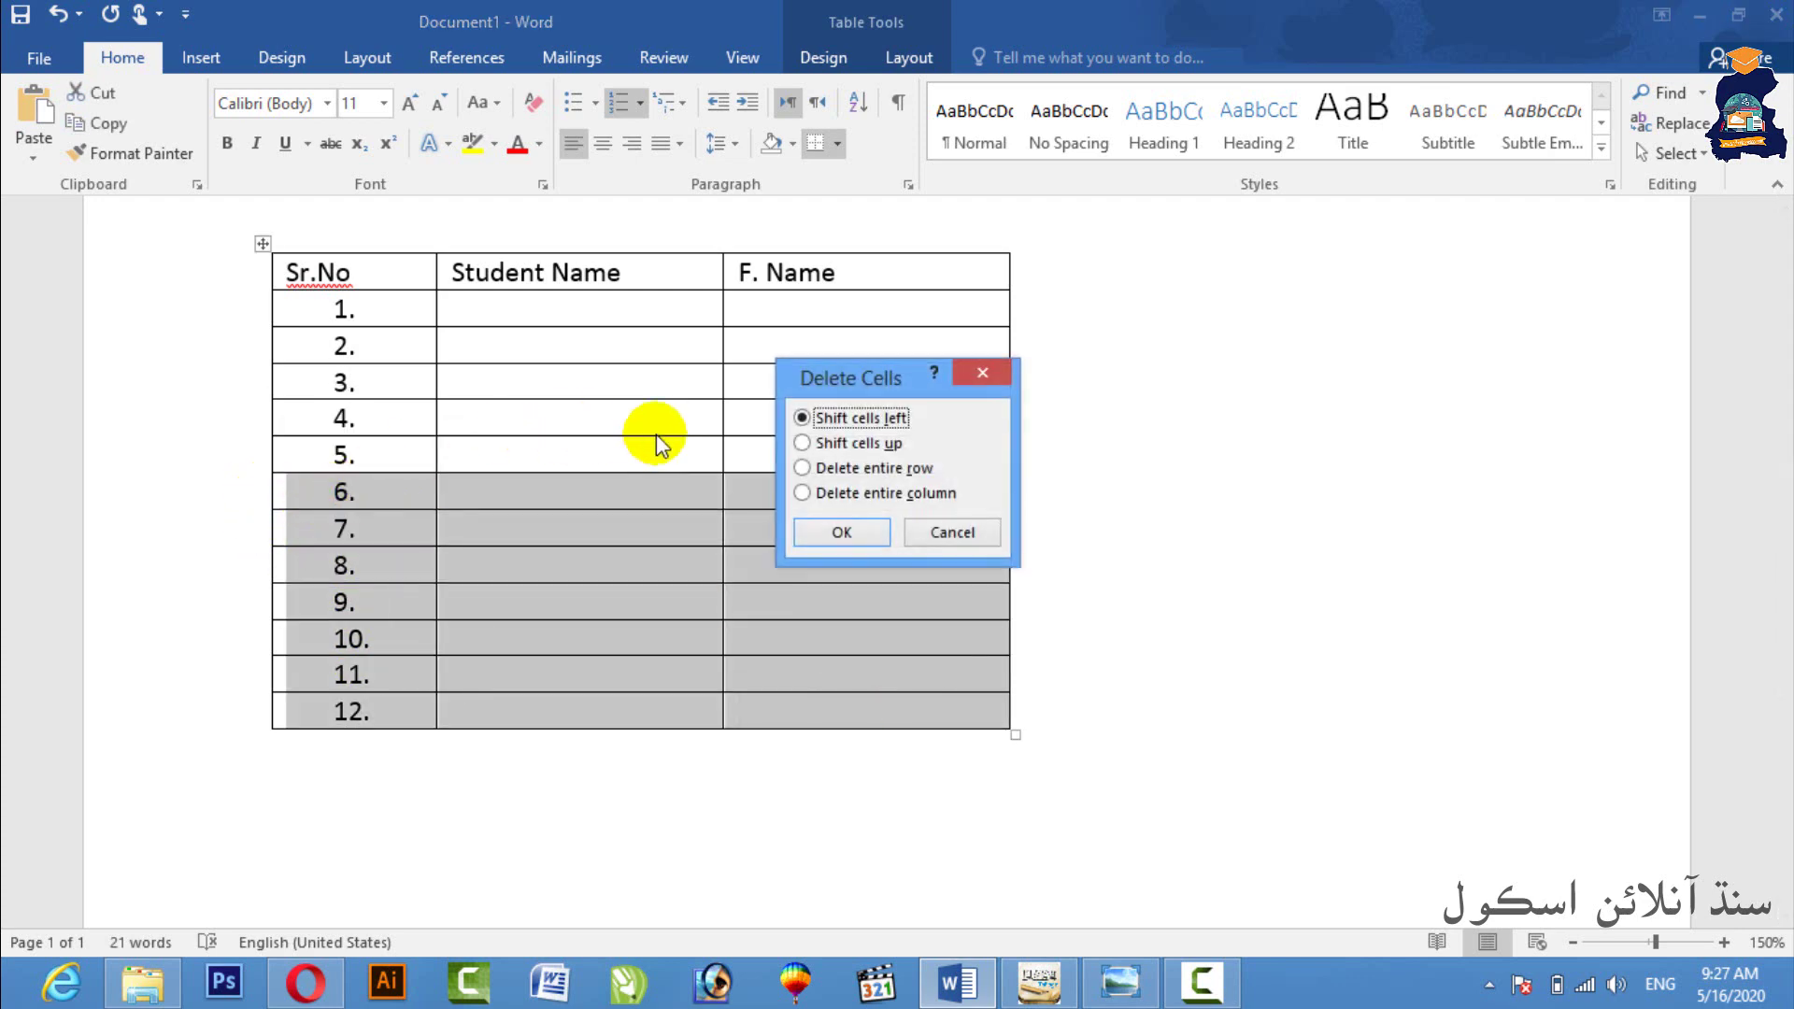
pyautogui.click(872, 447)
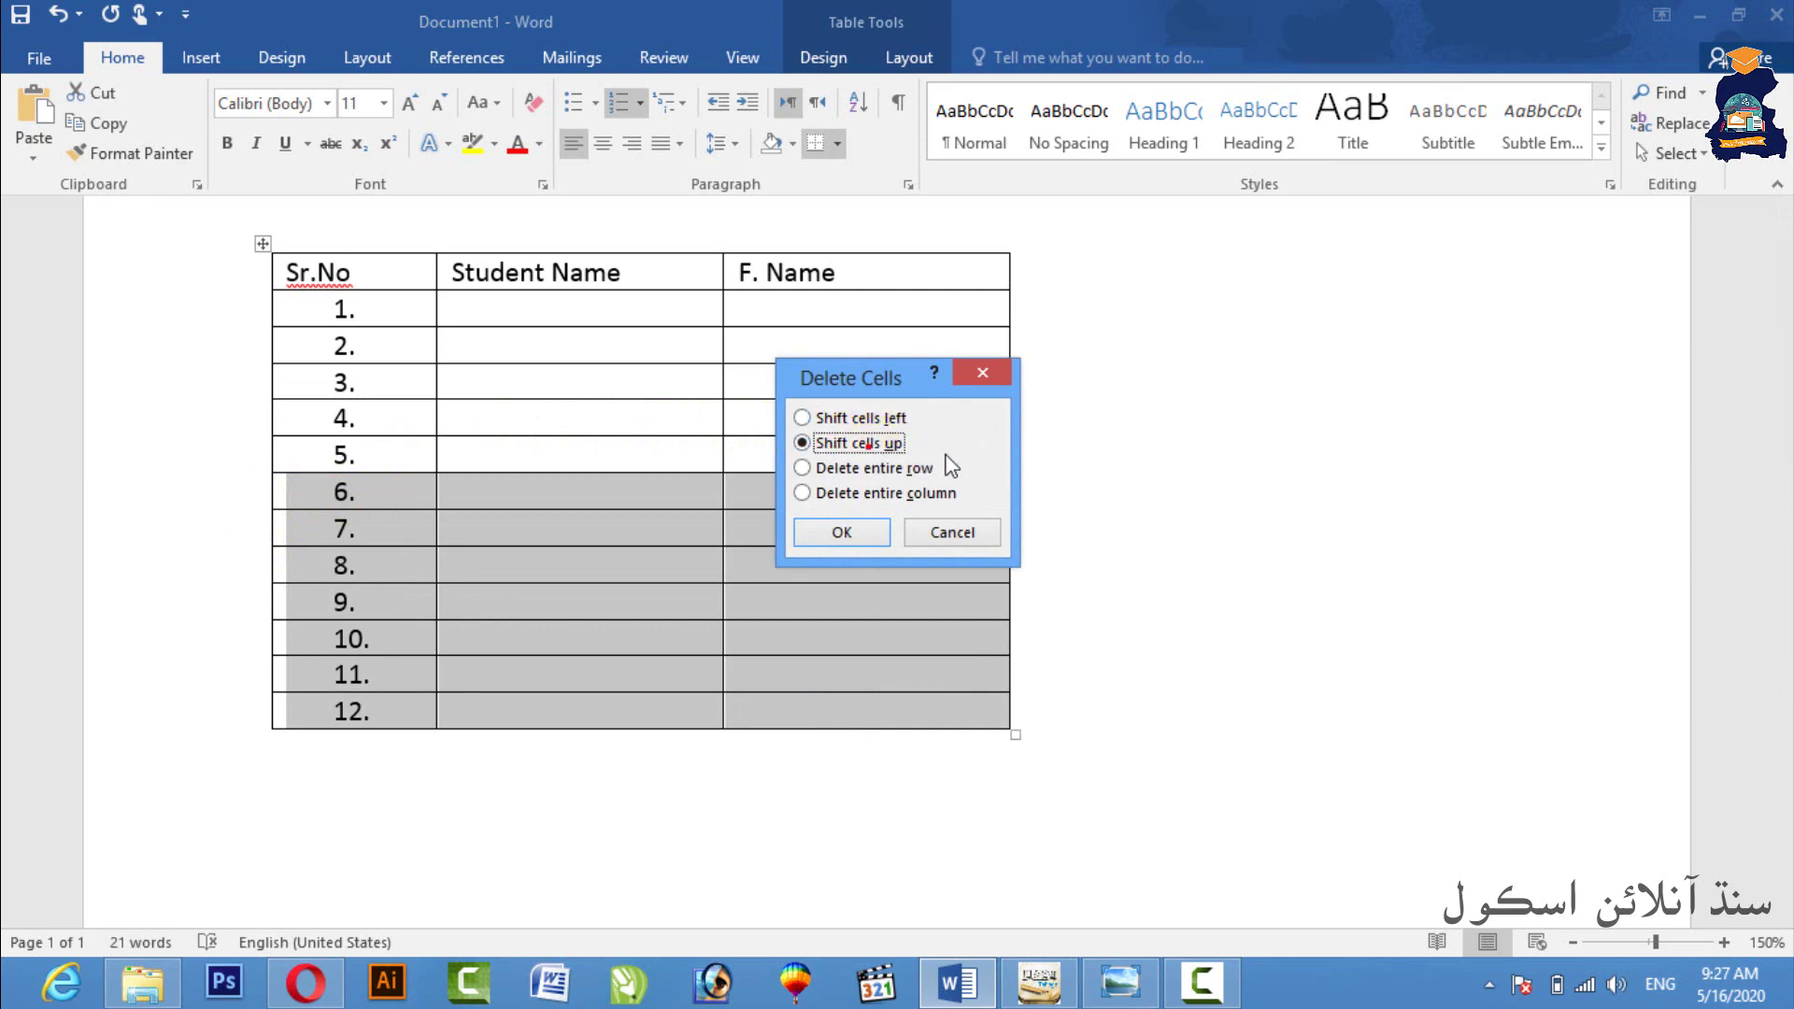
pyautogui.click(874, 471)
pyautogui.click(841, 468)
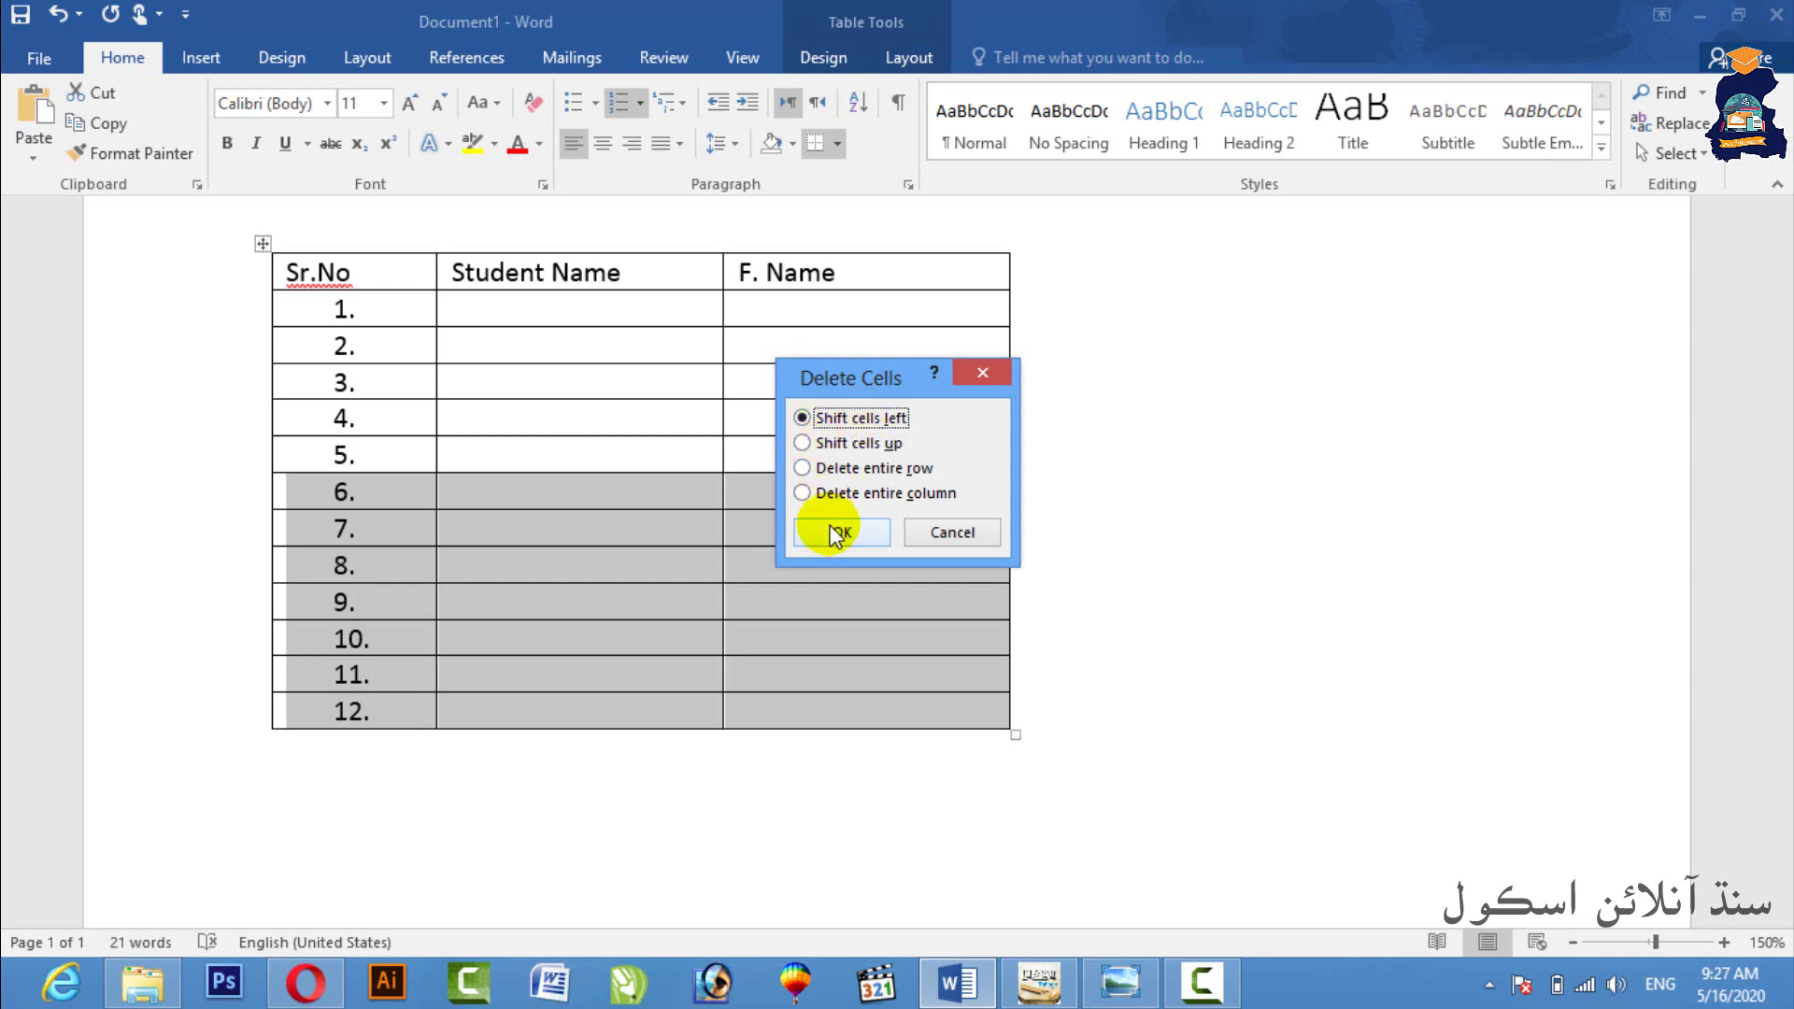
pyautogui.click(830, 529)
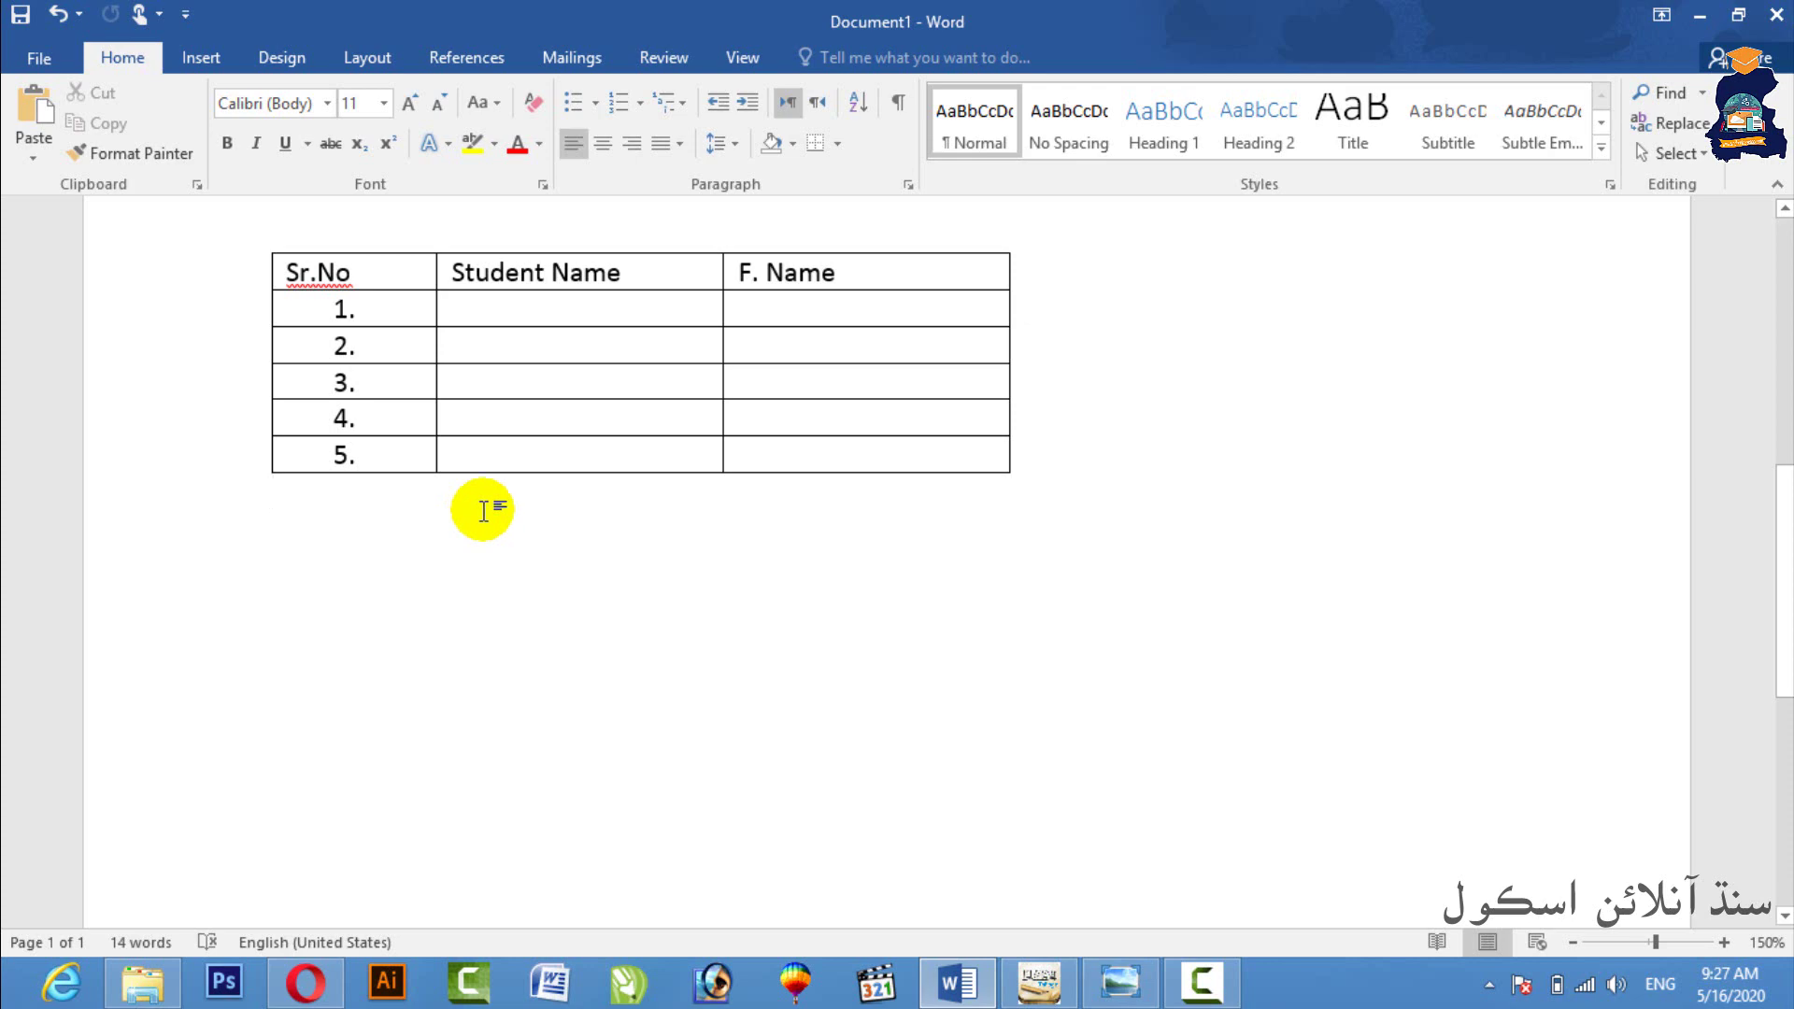
pyautogui.moveTo(1009, 254)
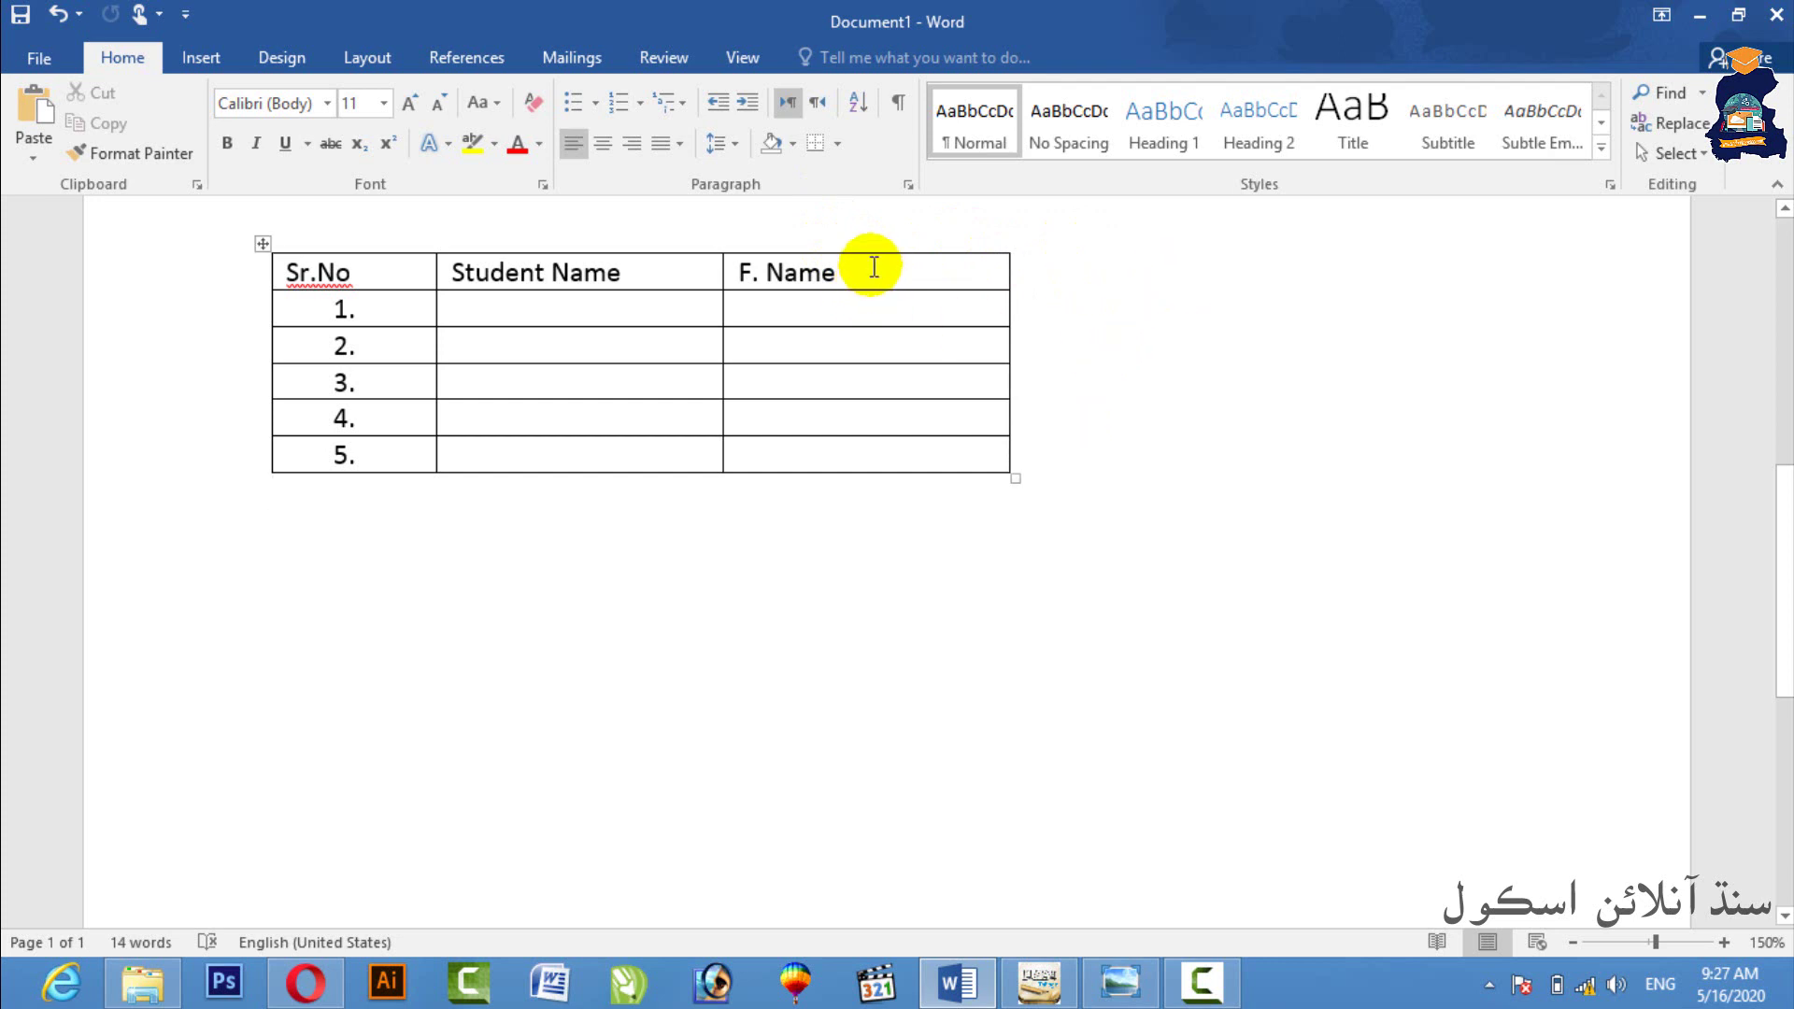
# - Replace the third column's F. Name heading with Class
pyautogui.moveTo(721, 272); pyautogui.dragTo(736, 271)
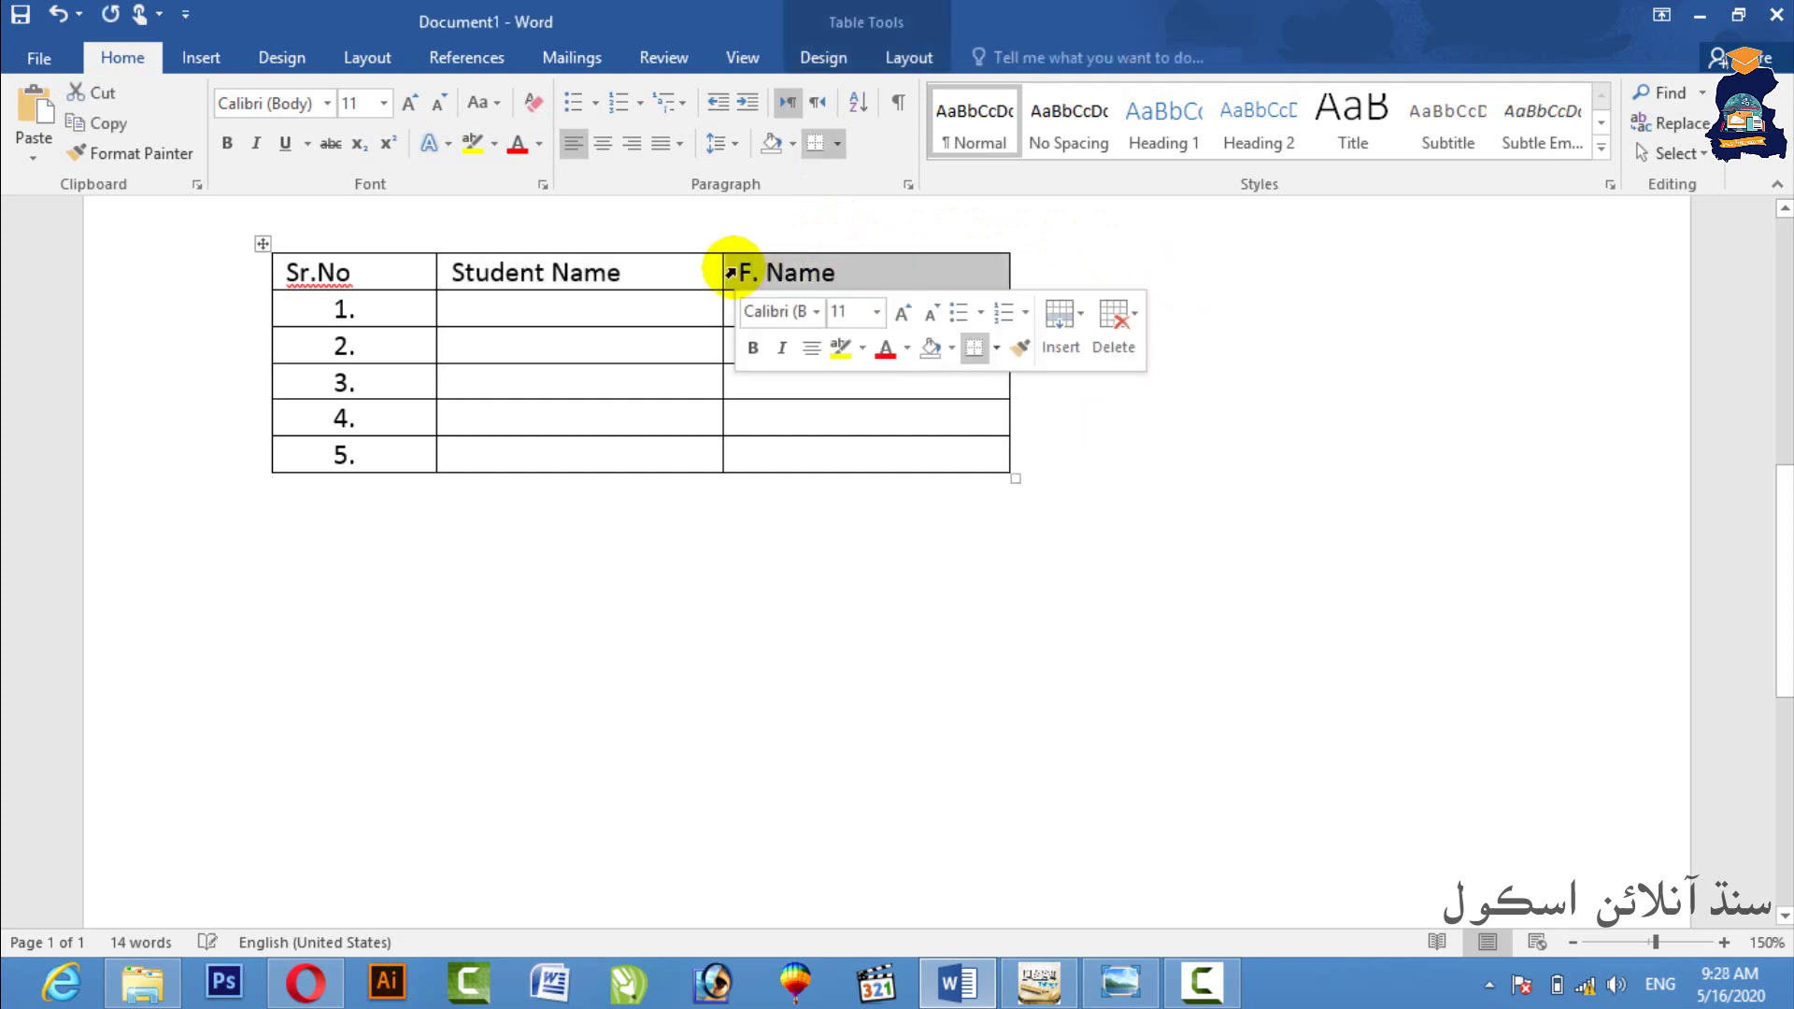
pyautogui.write('Class')
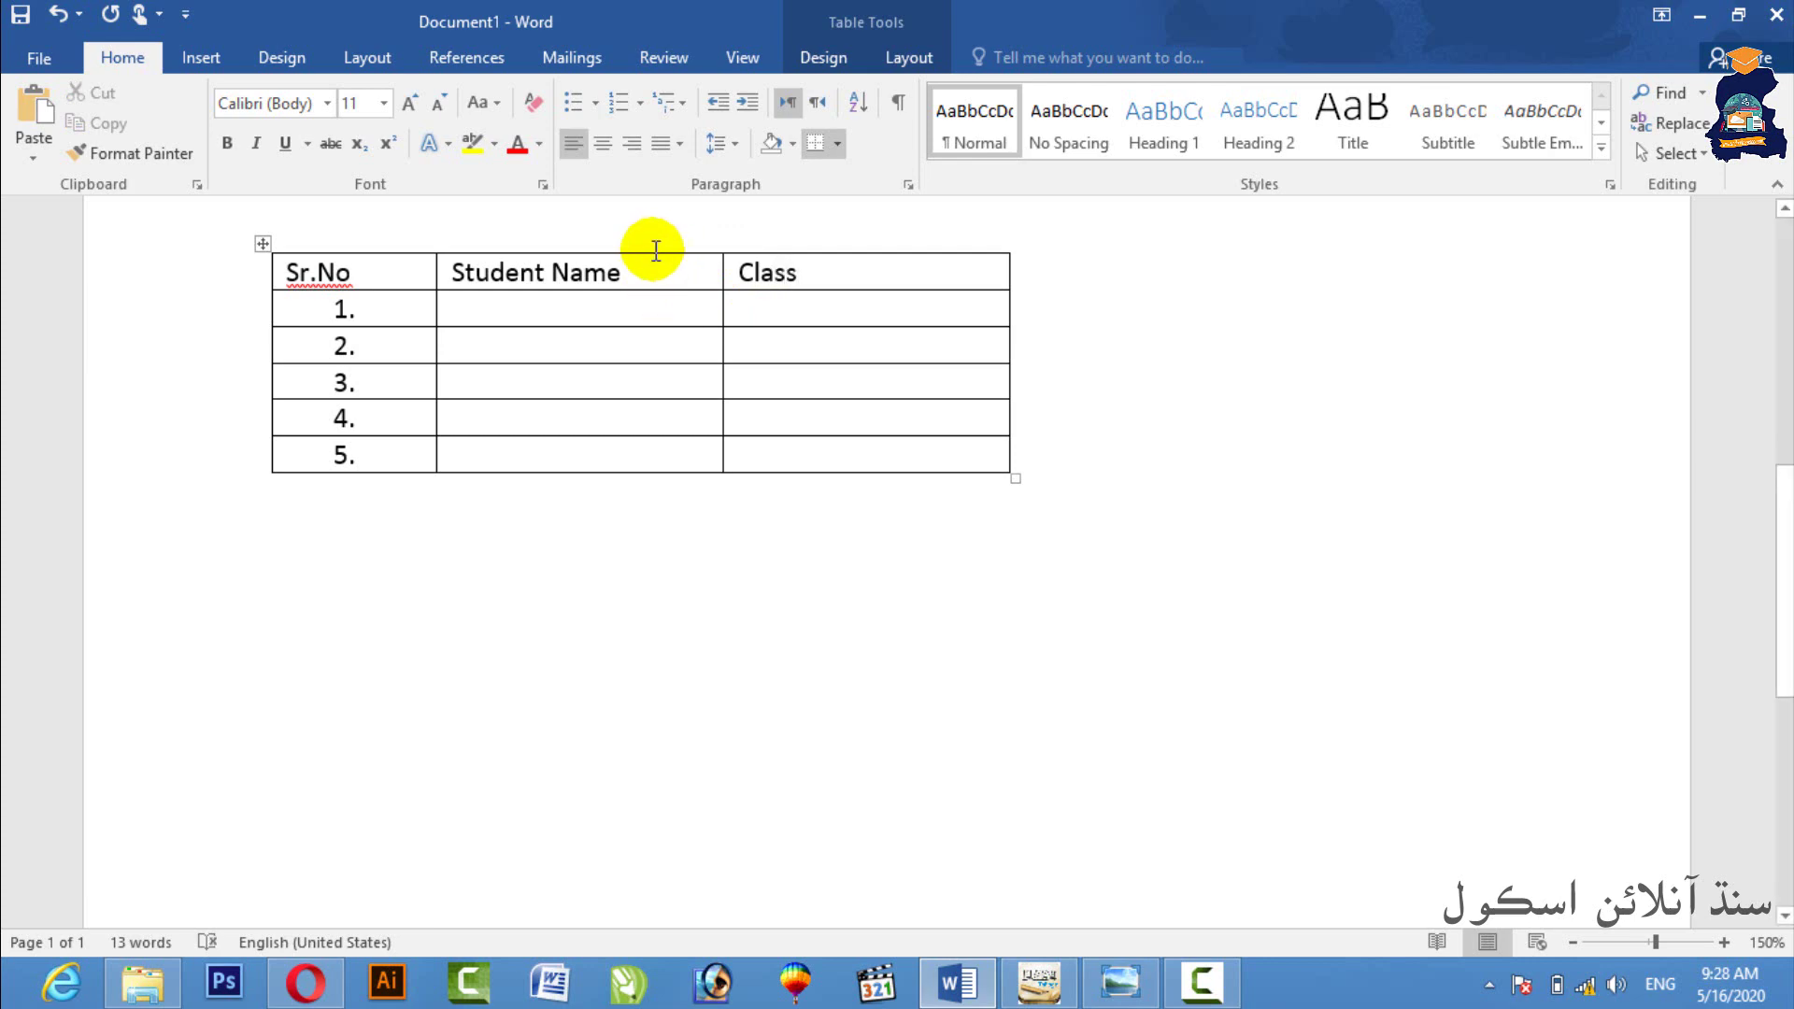
pyautogui.moveTo(590, 280); pyautogui.dragTo(589, 420)
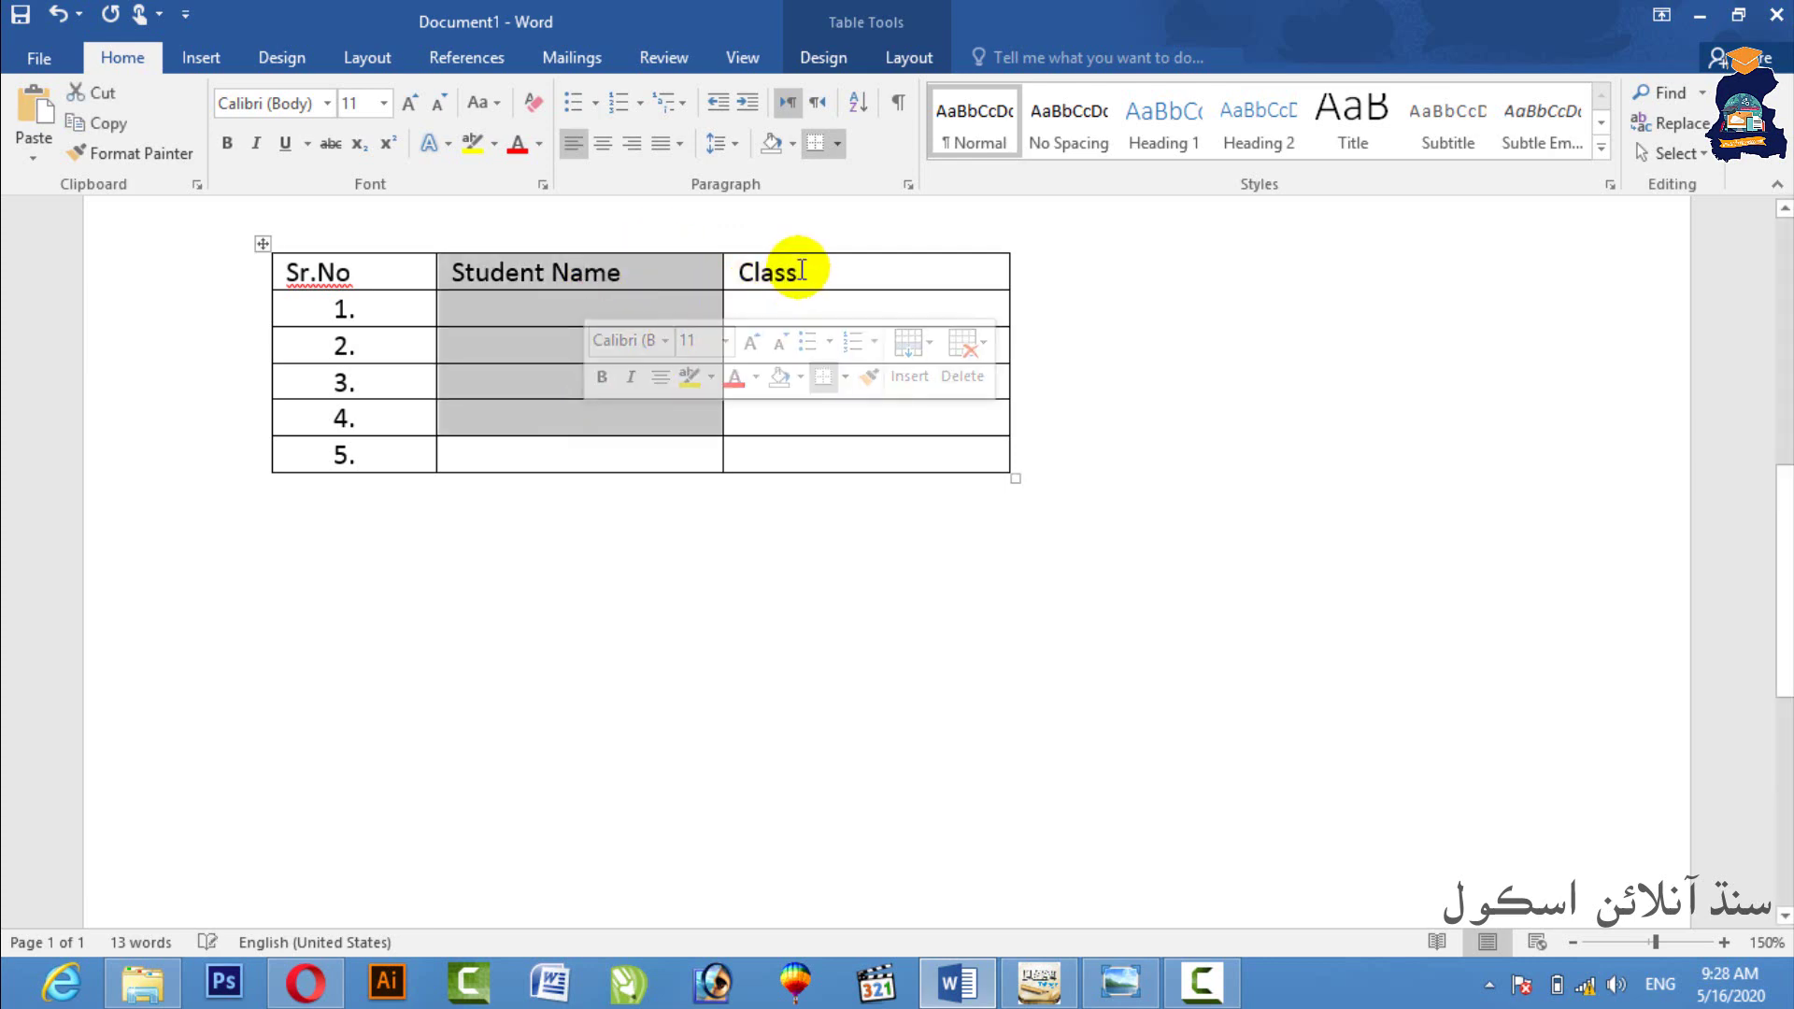
pyautogui.moveTo(801, 271); pyautogui.dragTo(796, 440)
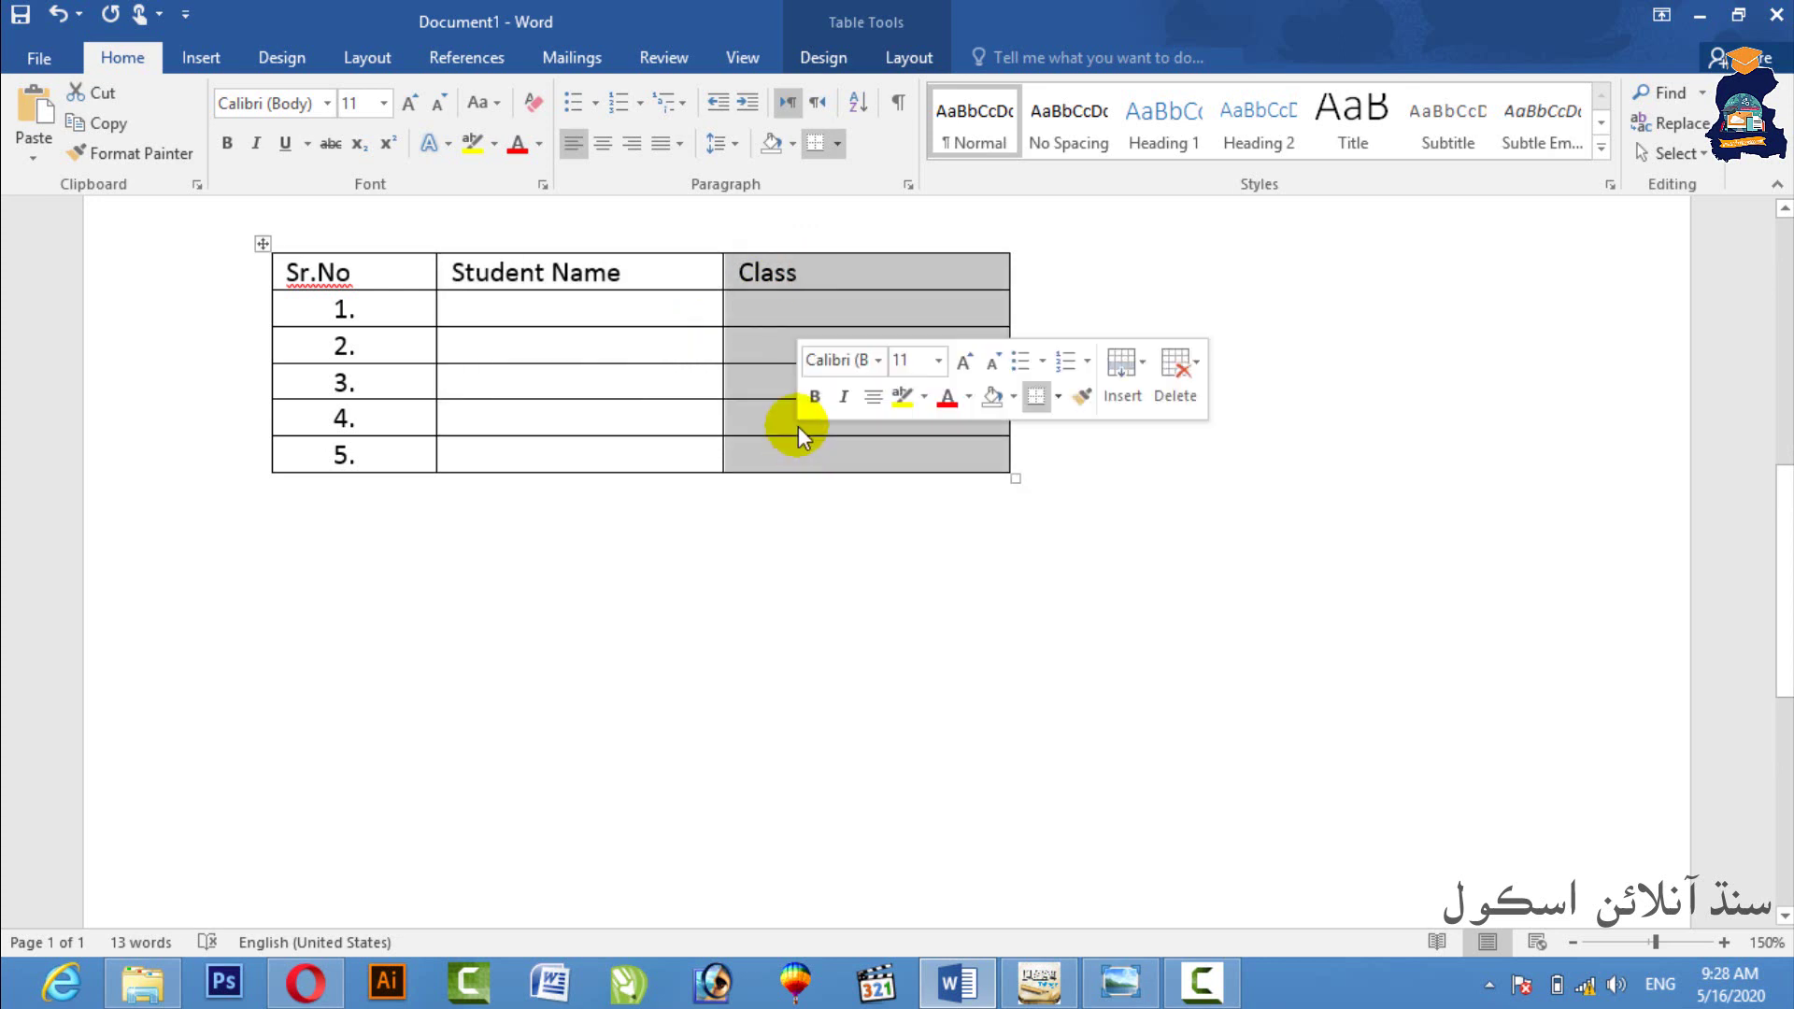
pyautogui.click(613, 279)
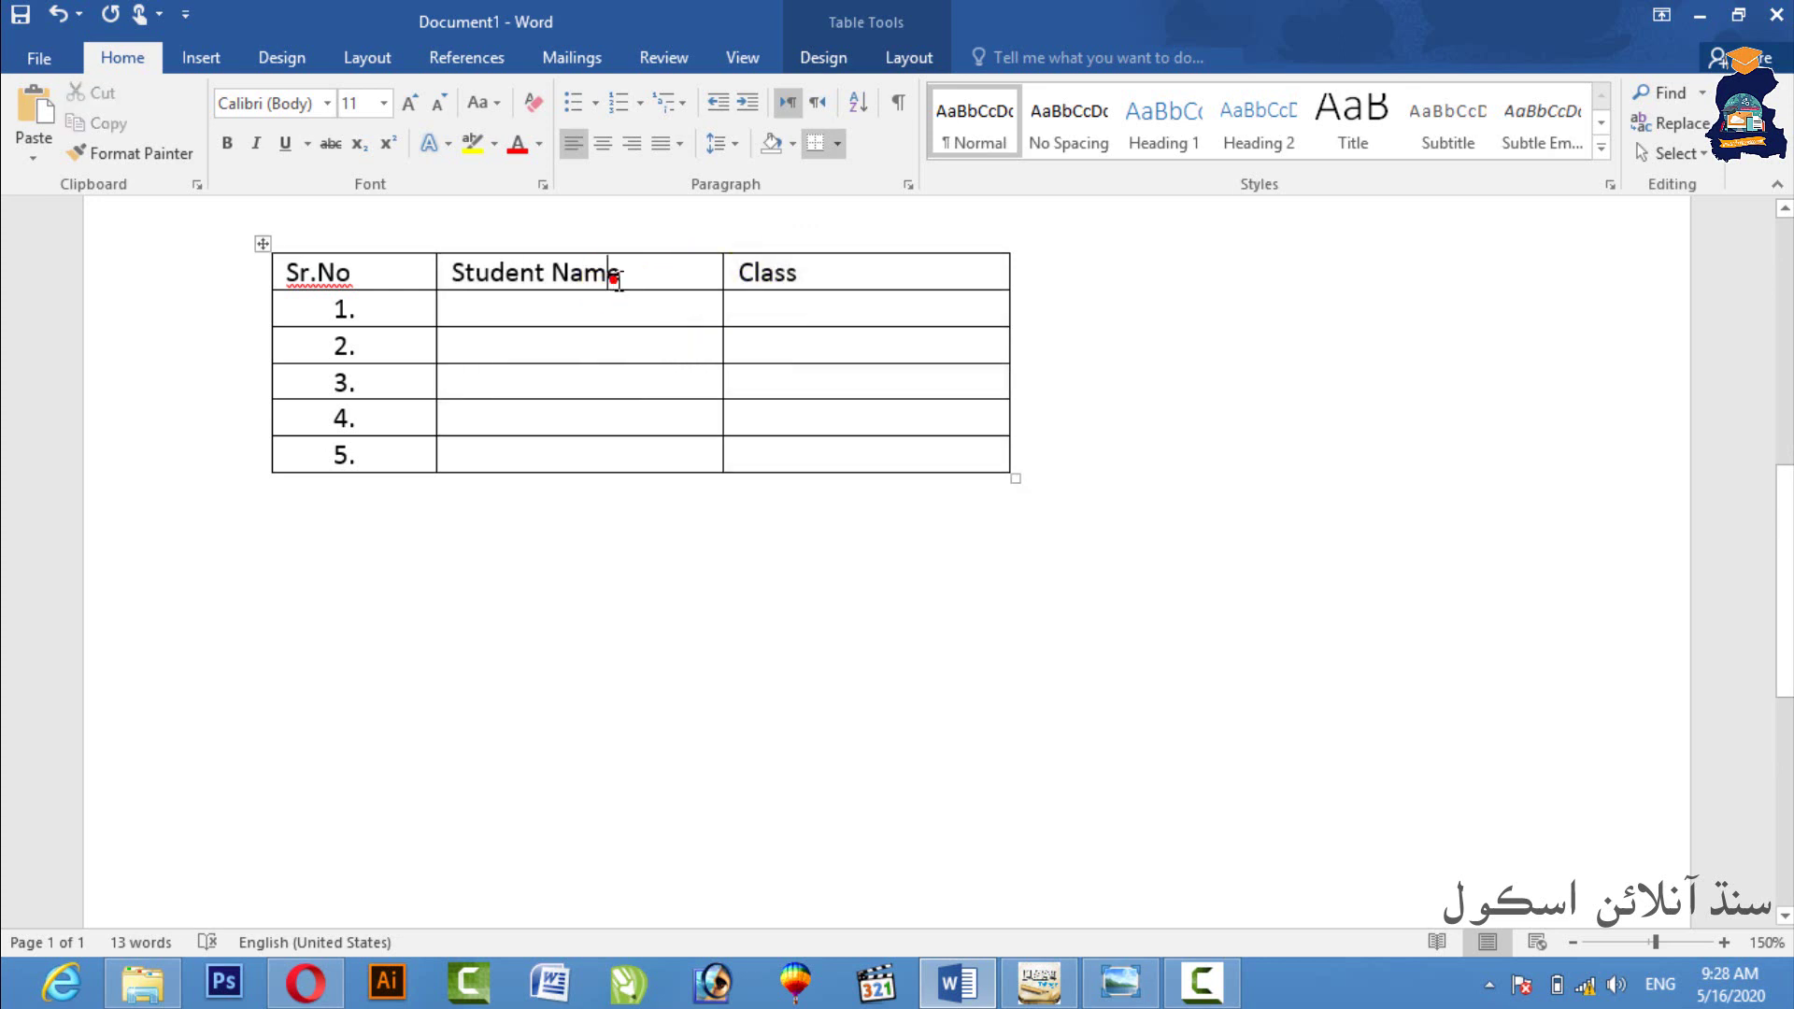
pyautogui.click(755, 272)
pyautogui.moveTo(594, 276); pyautogui.dragTo(588, 455)
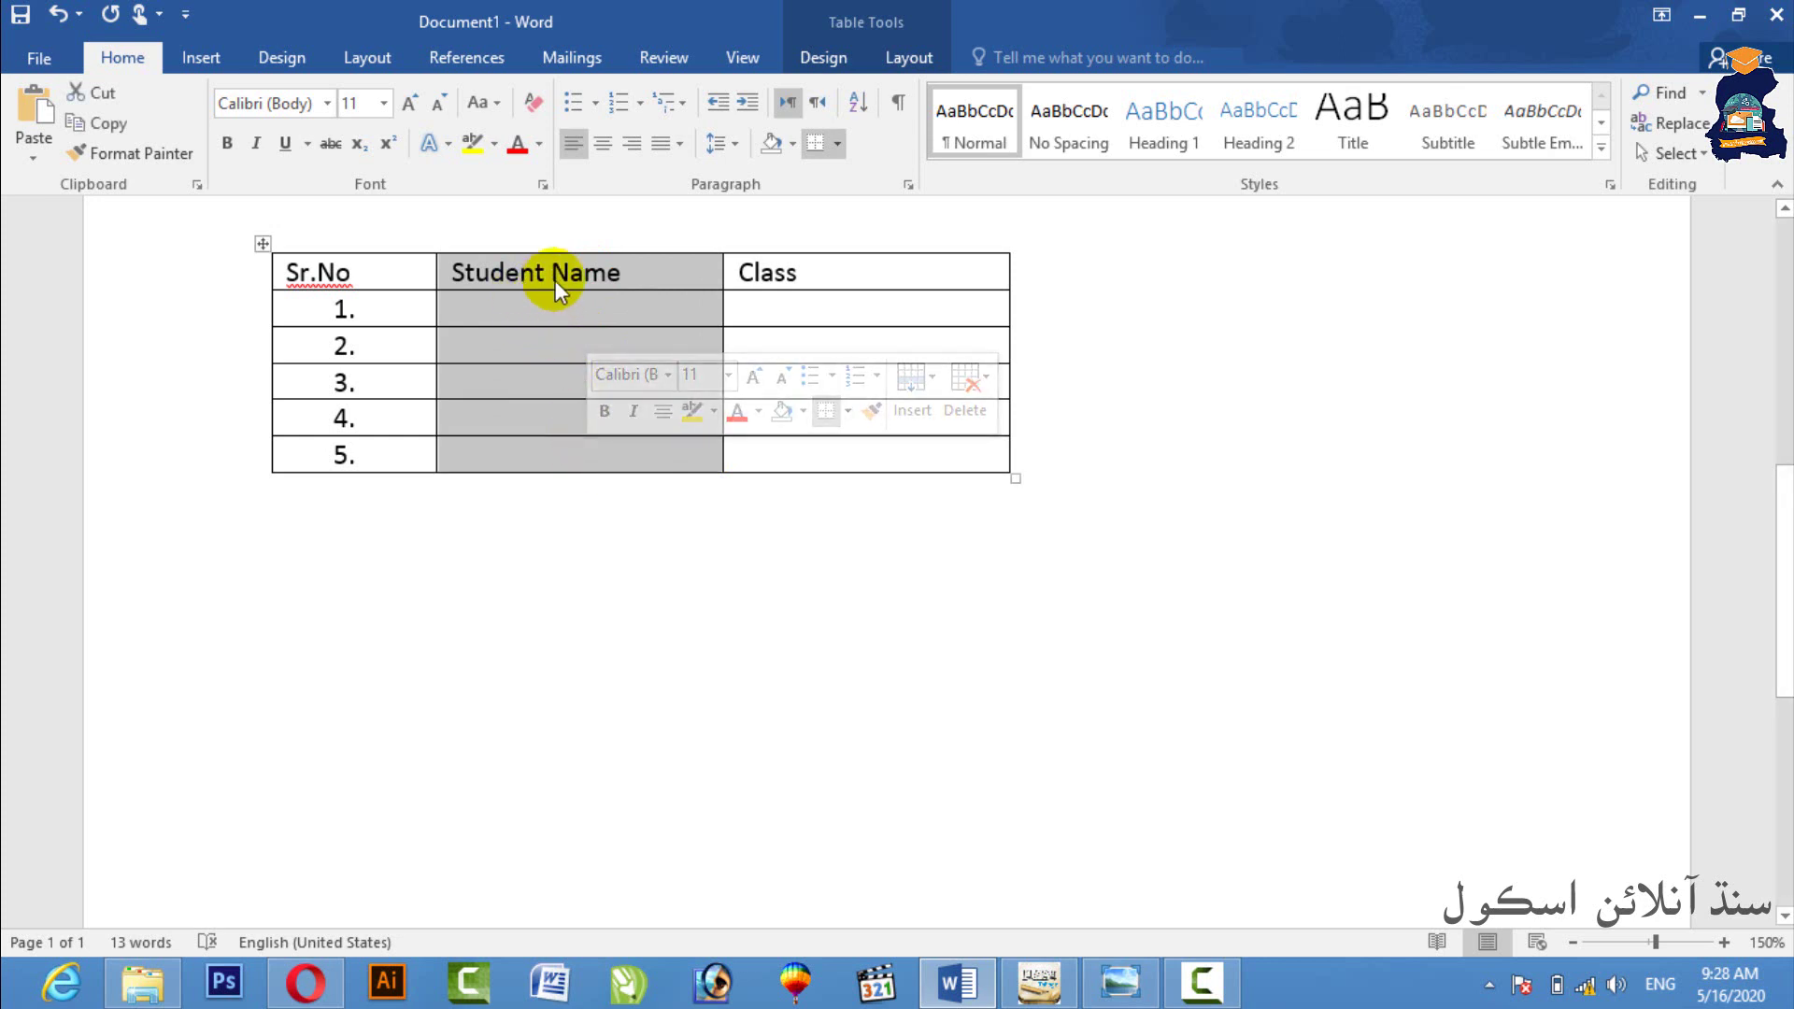
# - Insert a blank column left of Class and head it 'F.Name'
pyautogui.rightClick(555, 386)
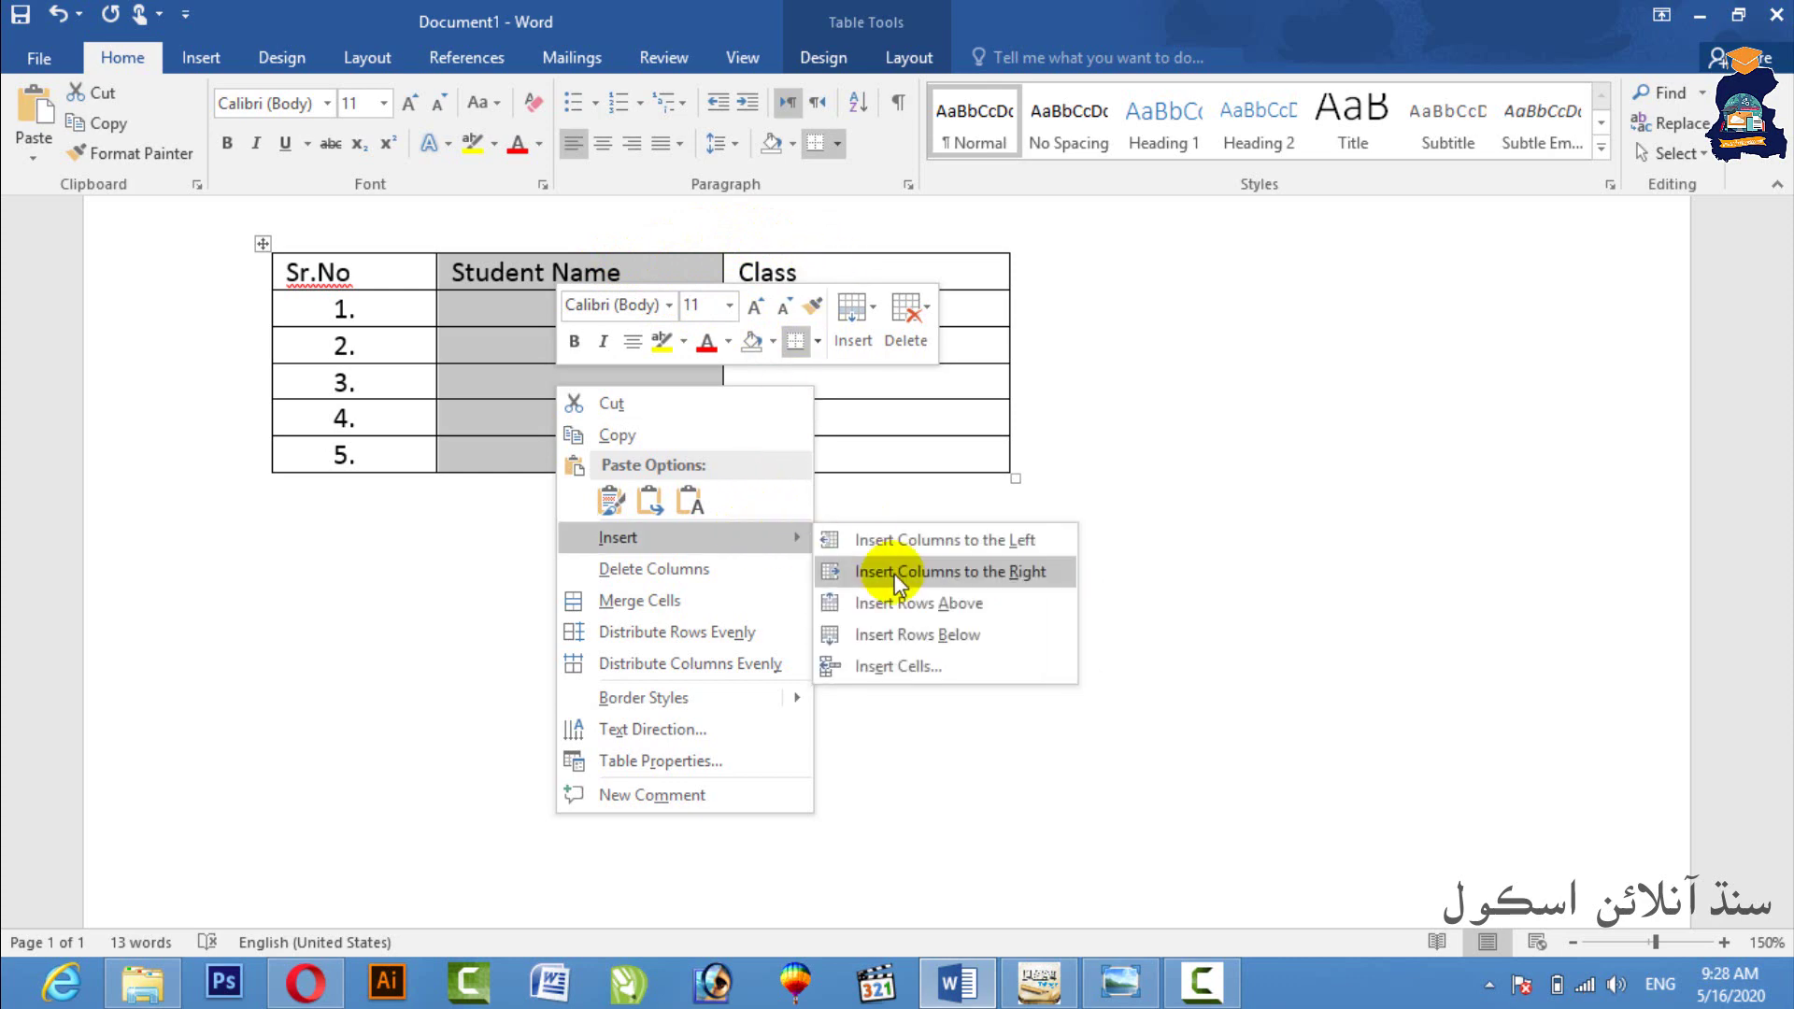
pyautogui.click(887, 271)
pyautogui.moveTo(876, 266); pyautogui.dragTo(878, 445)
pyautogui.rightClick(878, 446)
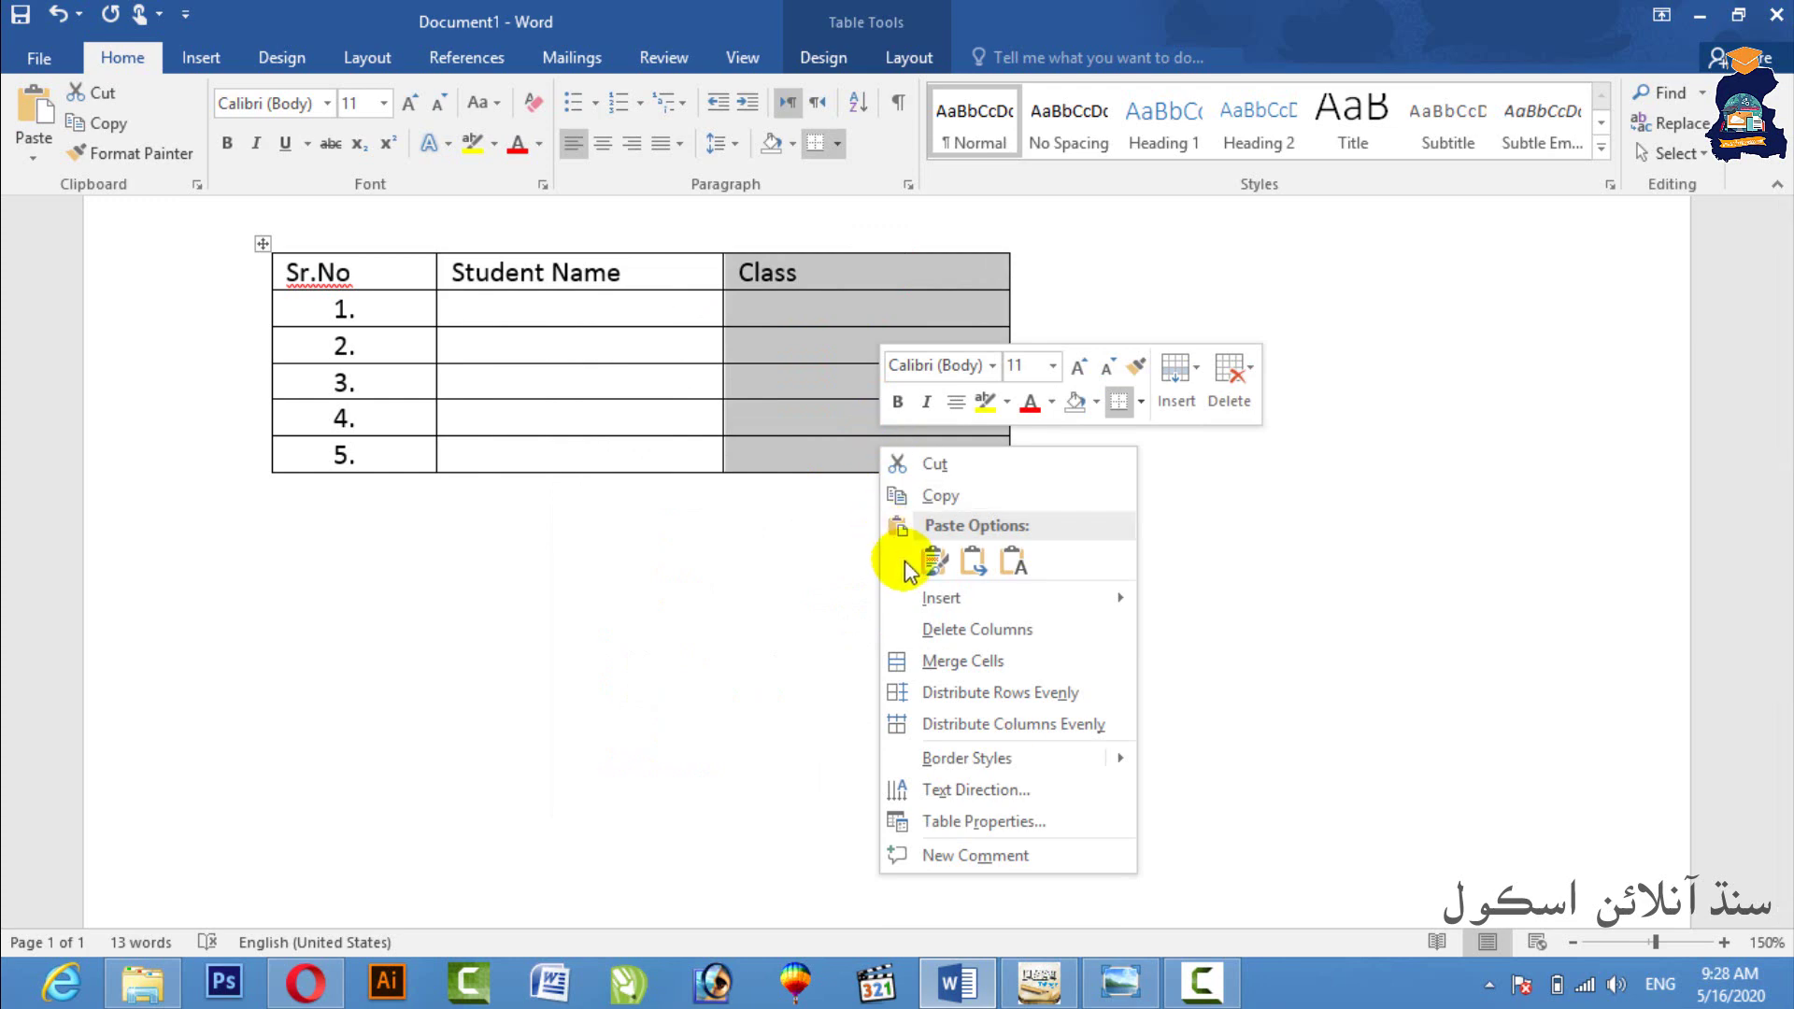
pyautogui.moveTo(942, 598)
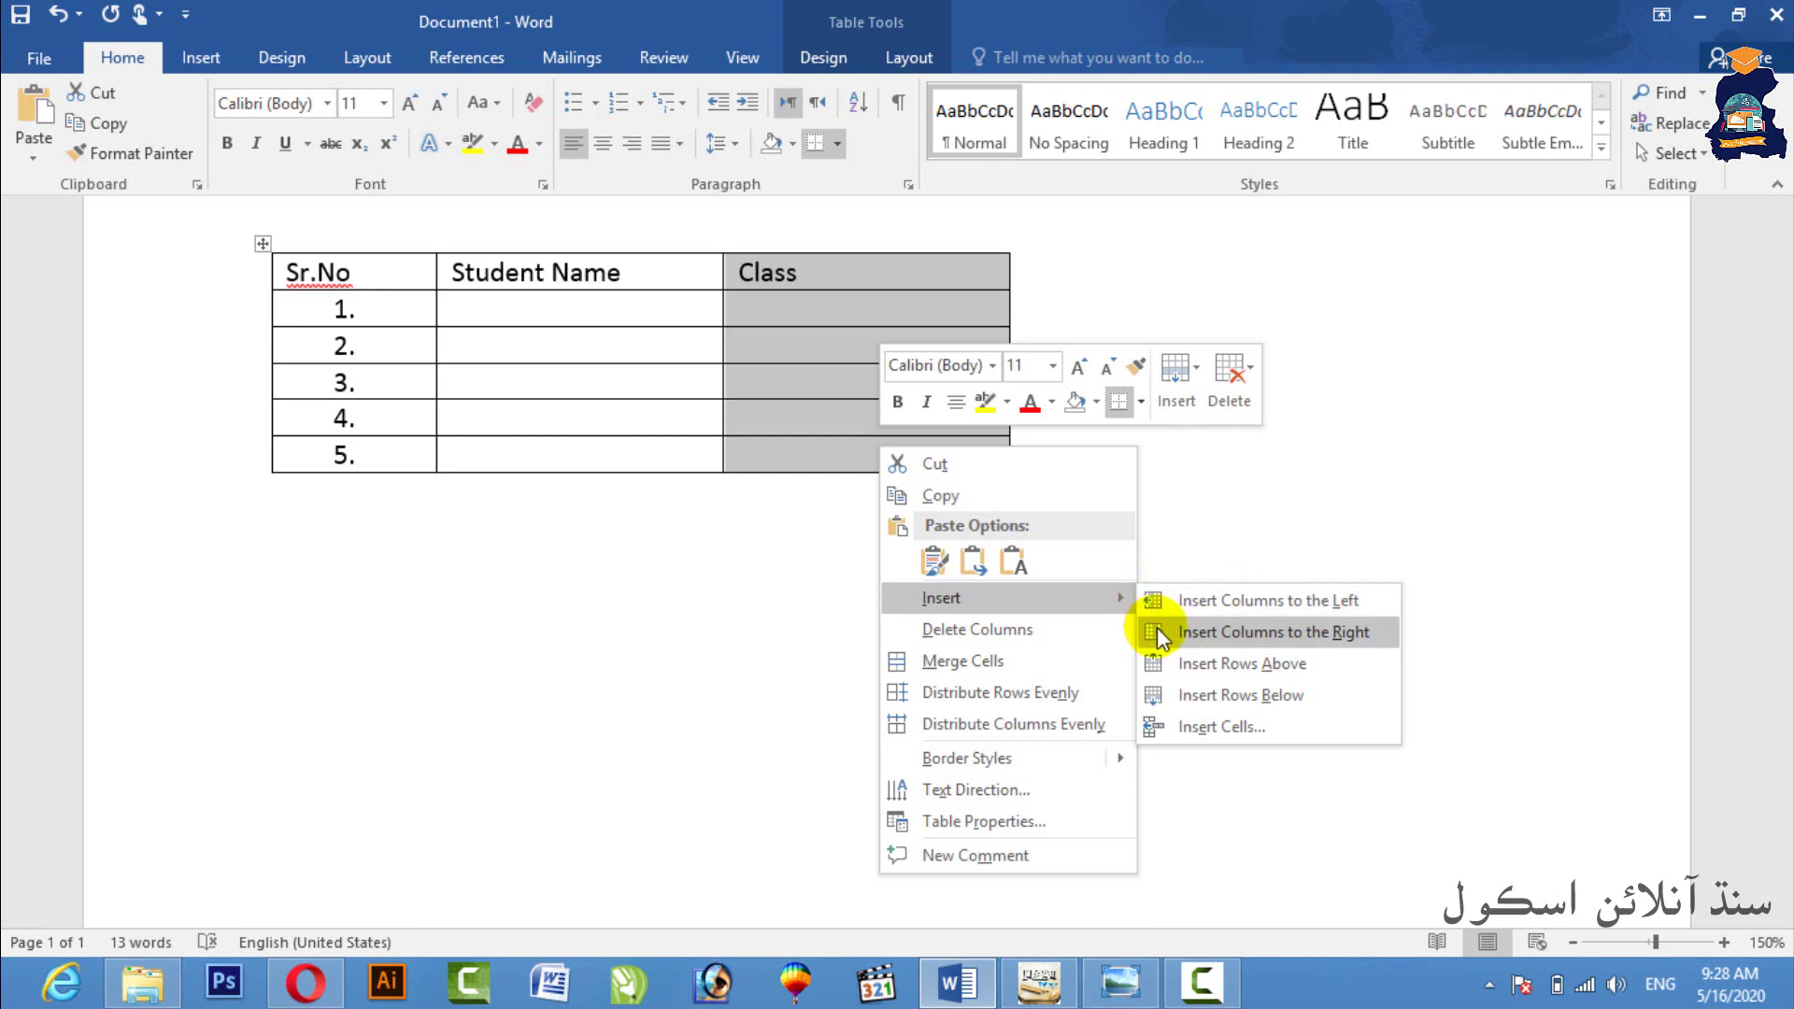
pyautogui.click(1224, 603)
pyautogui.click(883, 269)
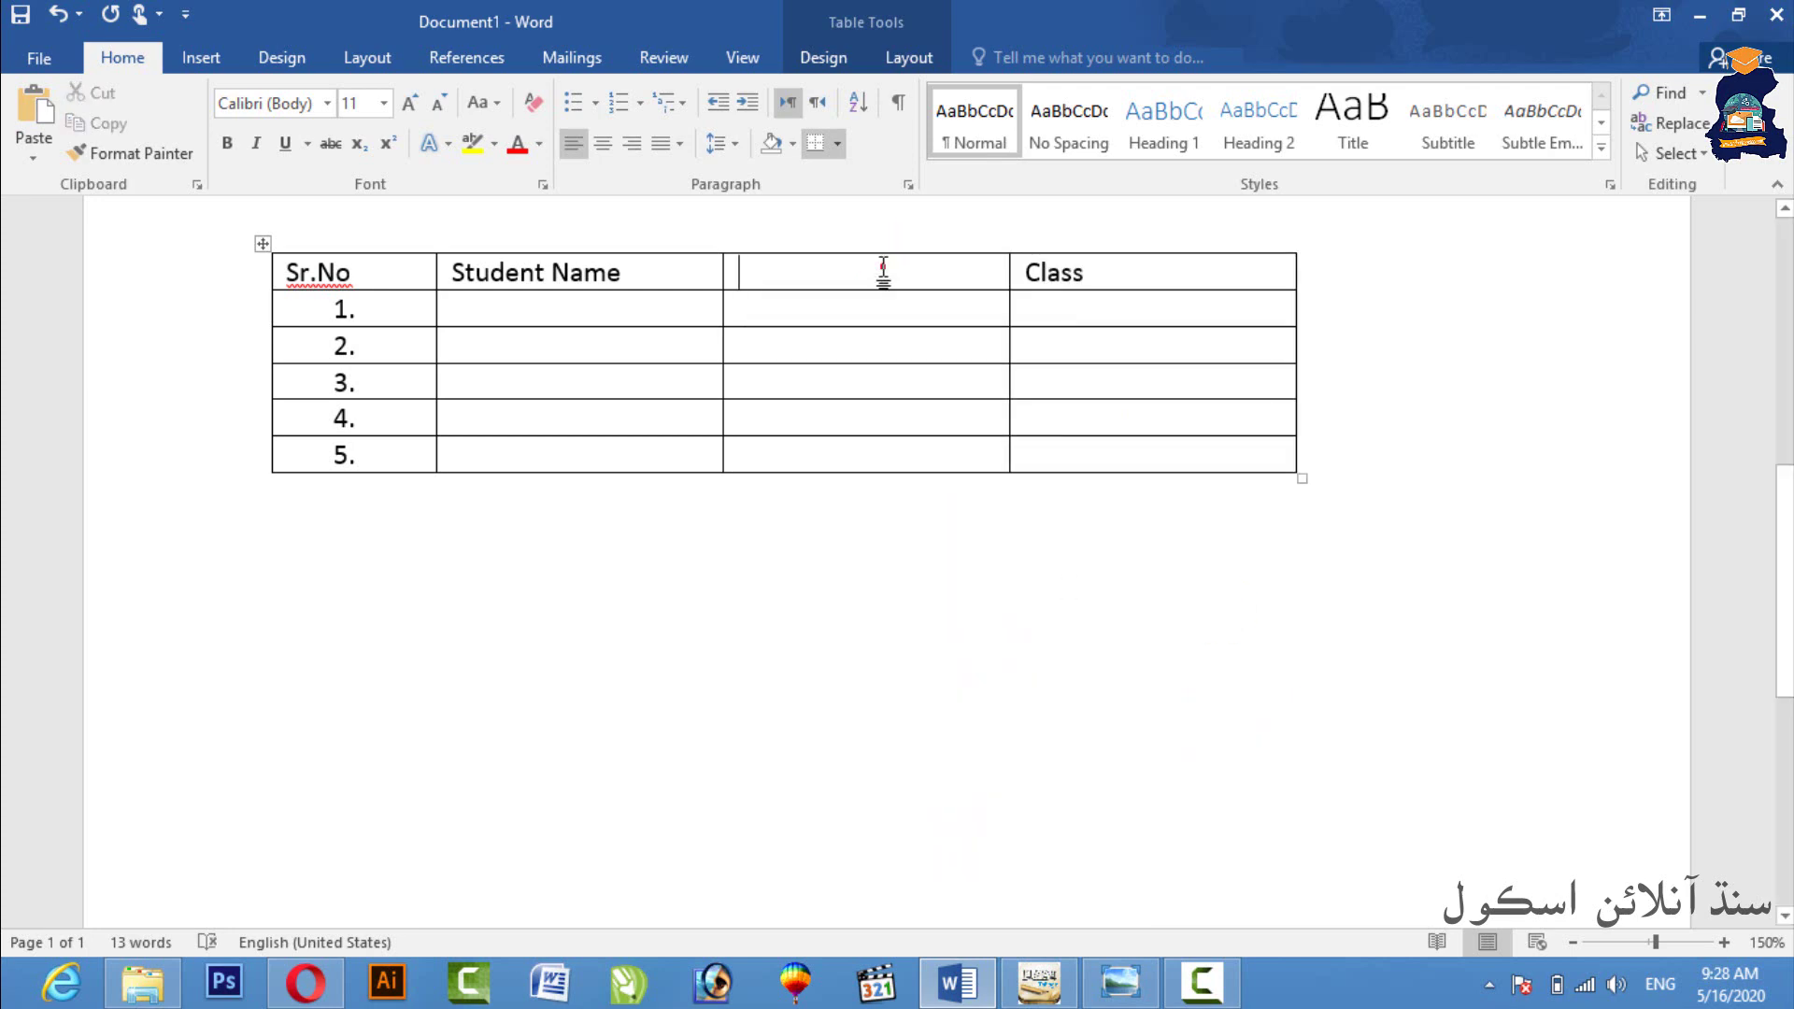
pyautogui.write('F.N')
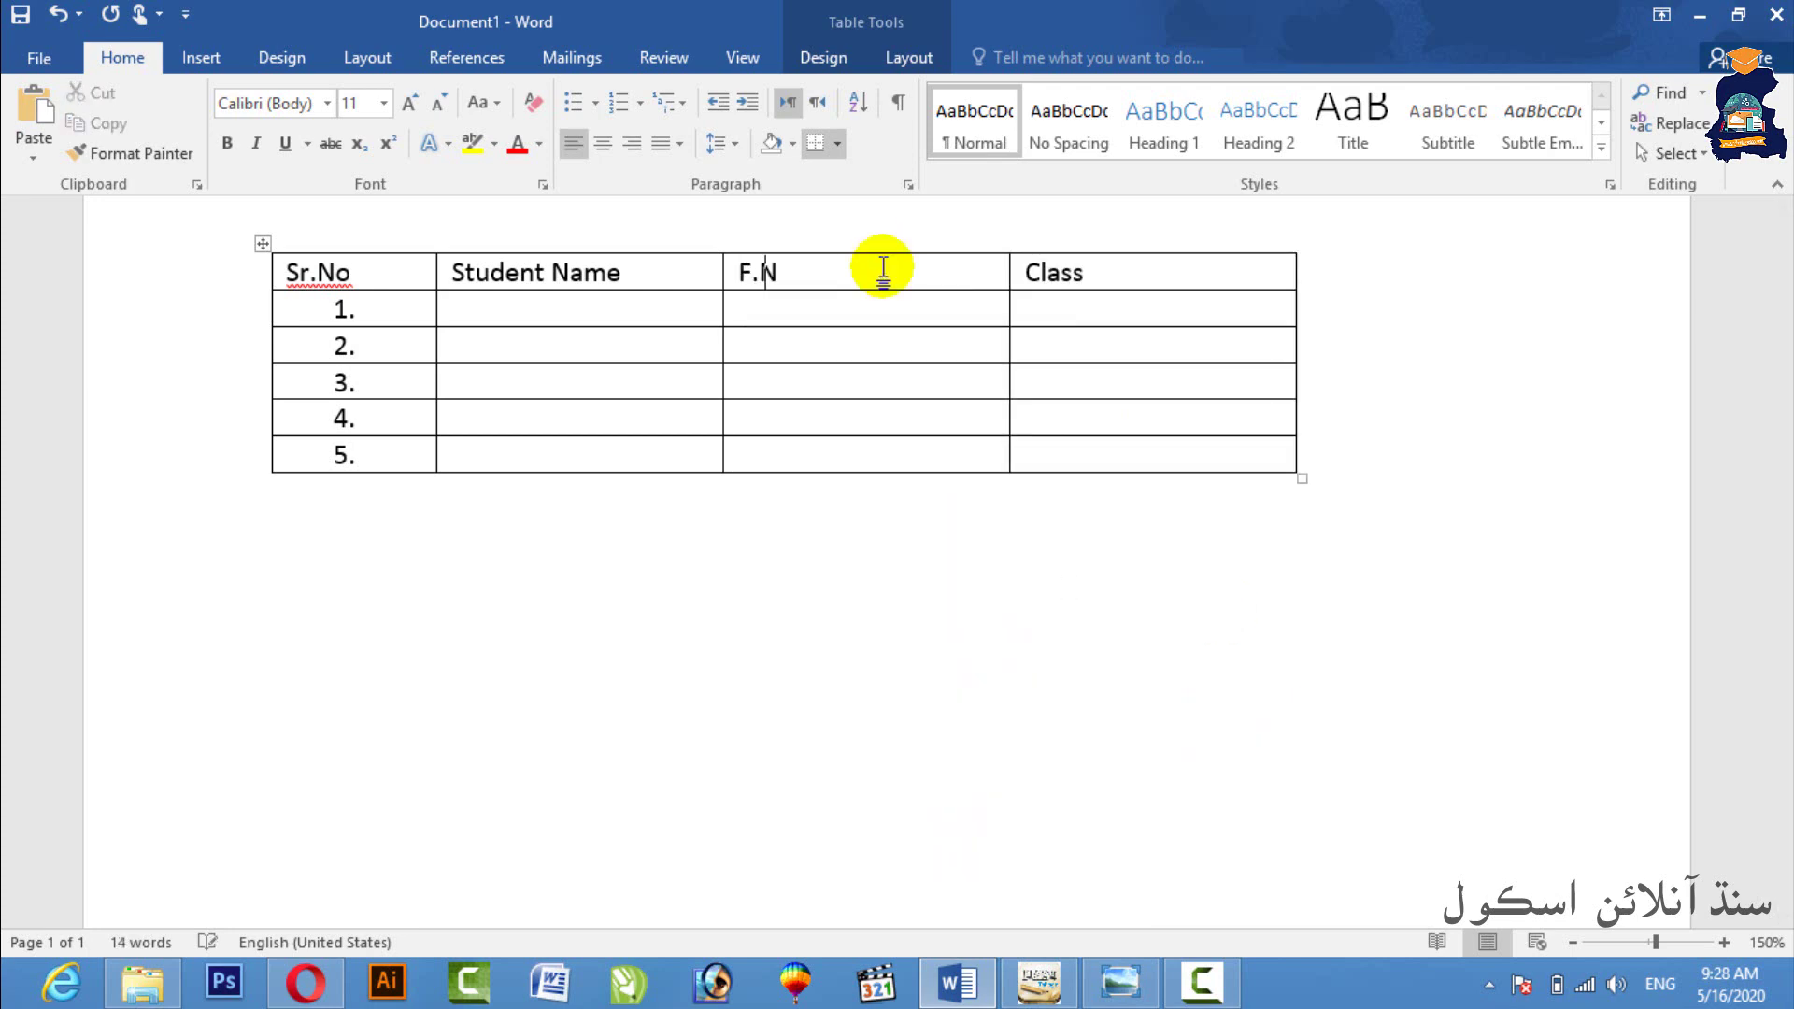
pyautogui.write('ame')
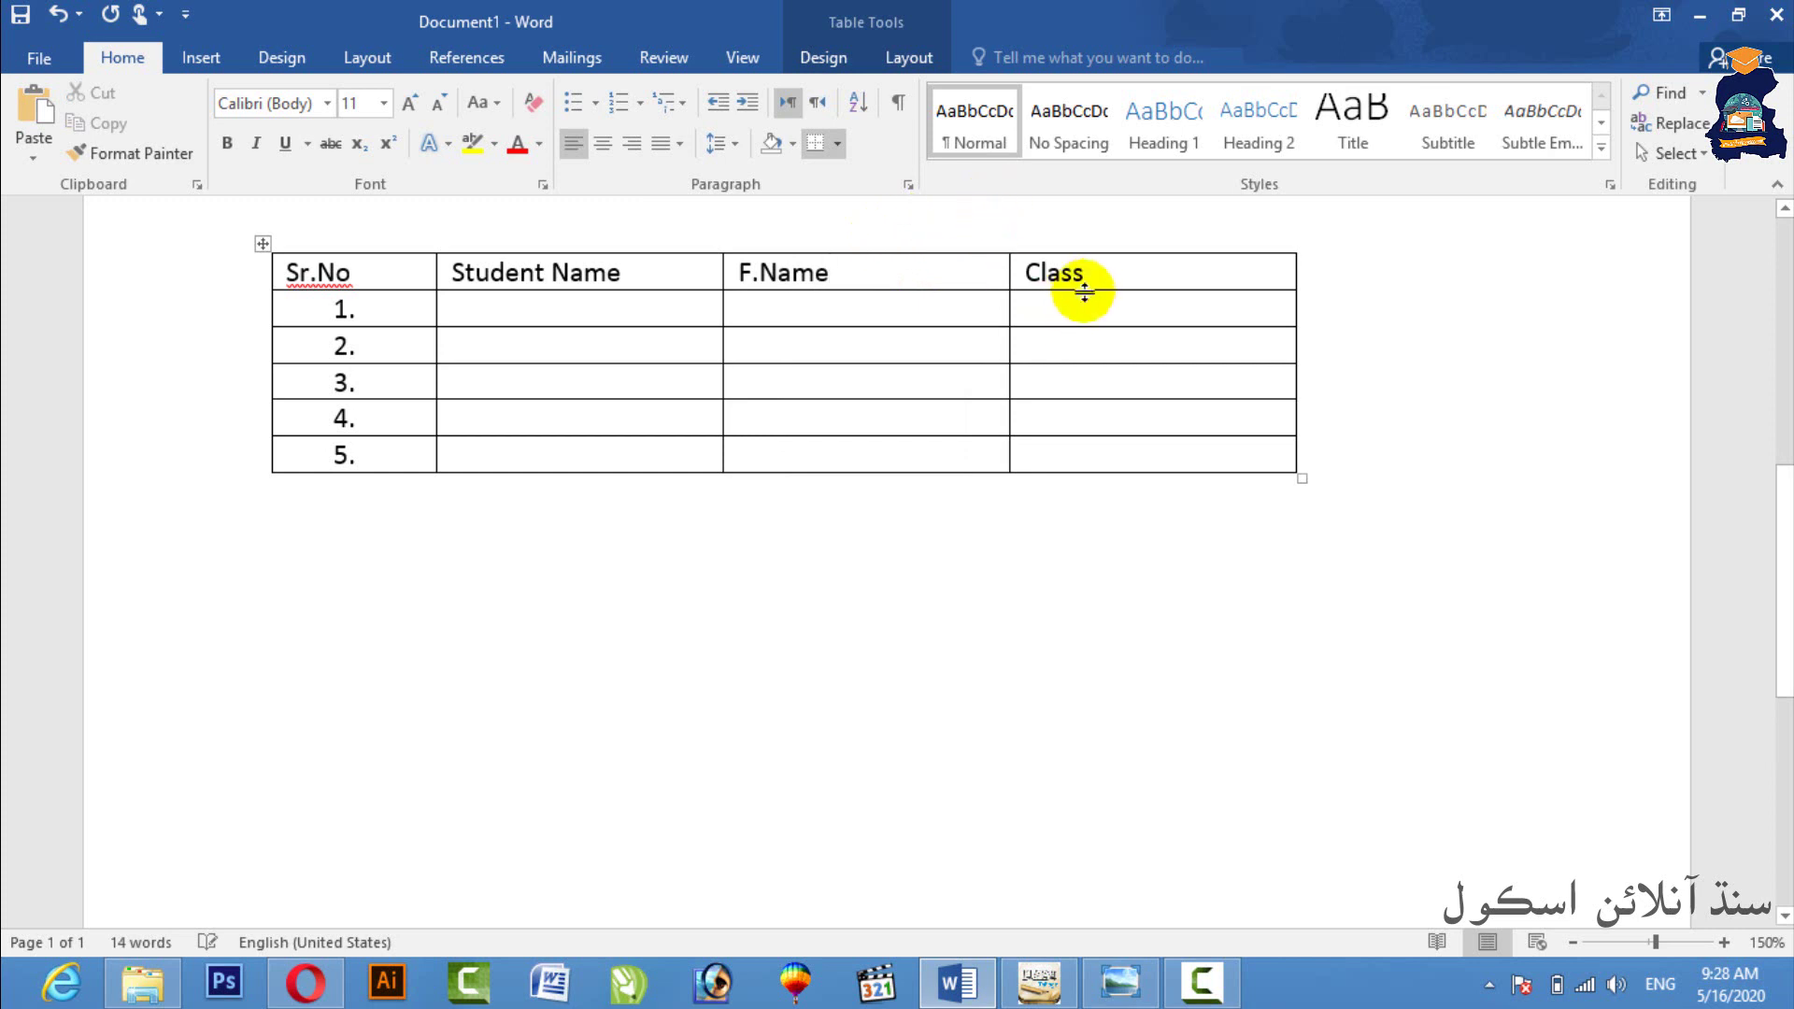
# - Center the text of the table's heading row
pyautogui.moveTo(1117, 268)
pyautogui.mouseDown()
pyautogui.moveTo(958, 251)
pyautogui.moveTo(403, 257)
pyautogui.mouseUp()
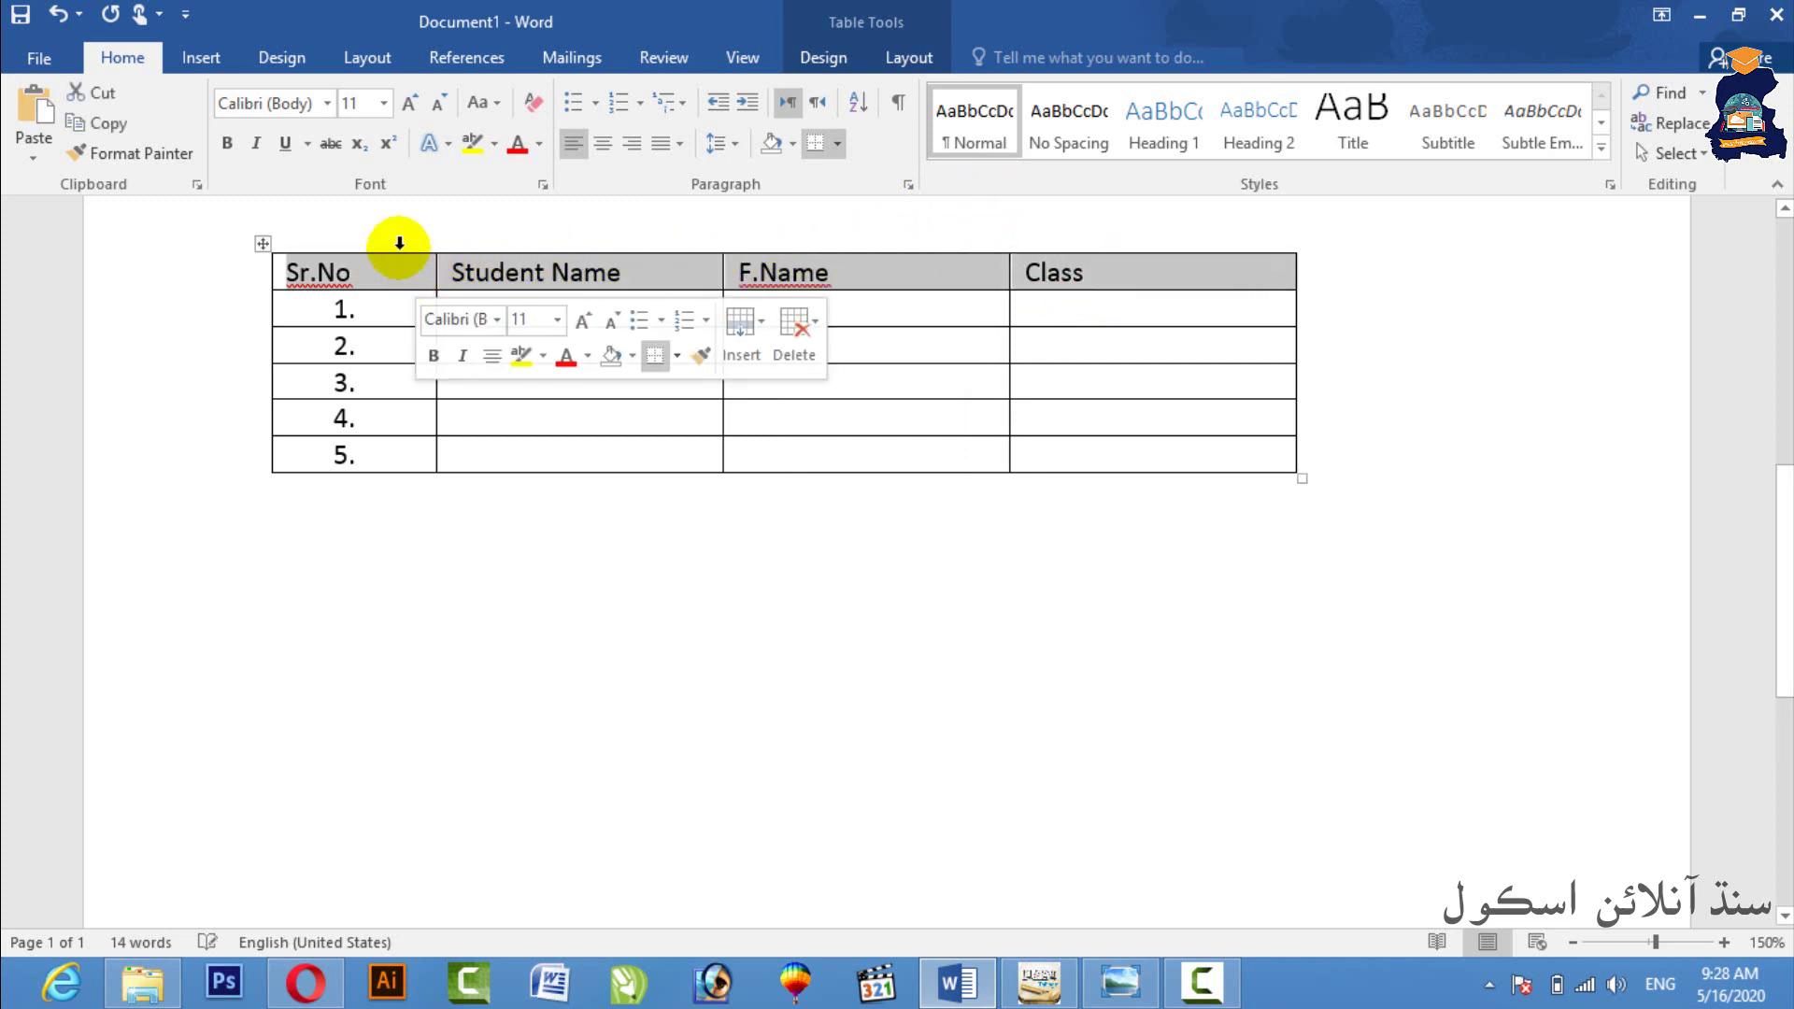
pyautogui.click(604, 143)
pyautogui.click(715, 334)
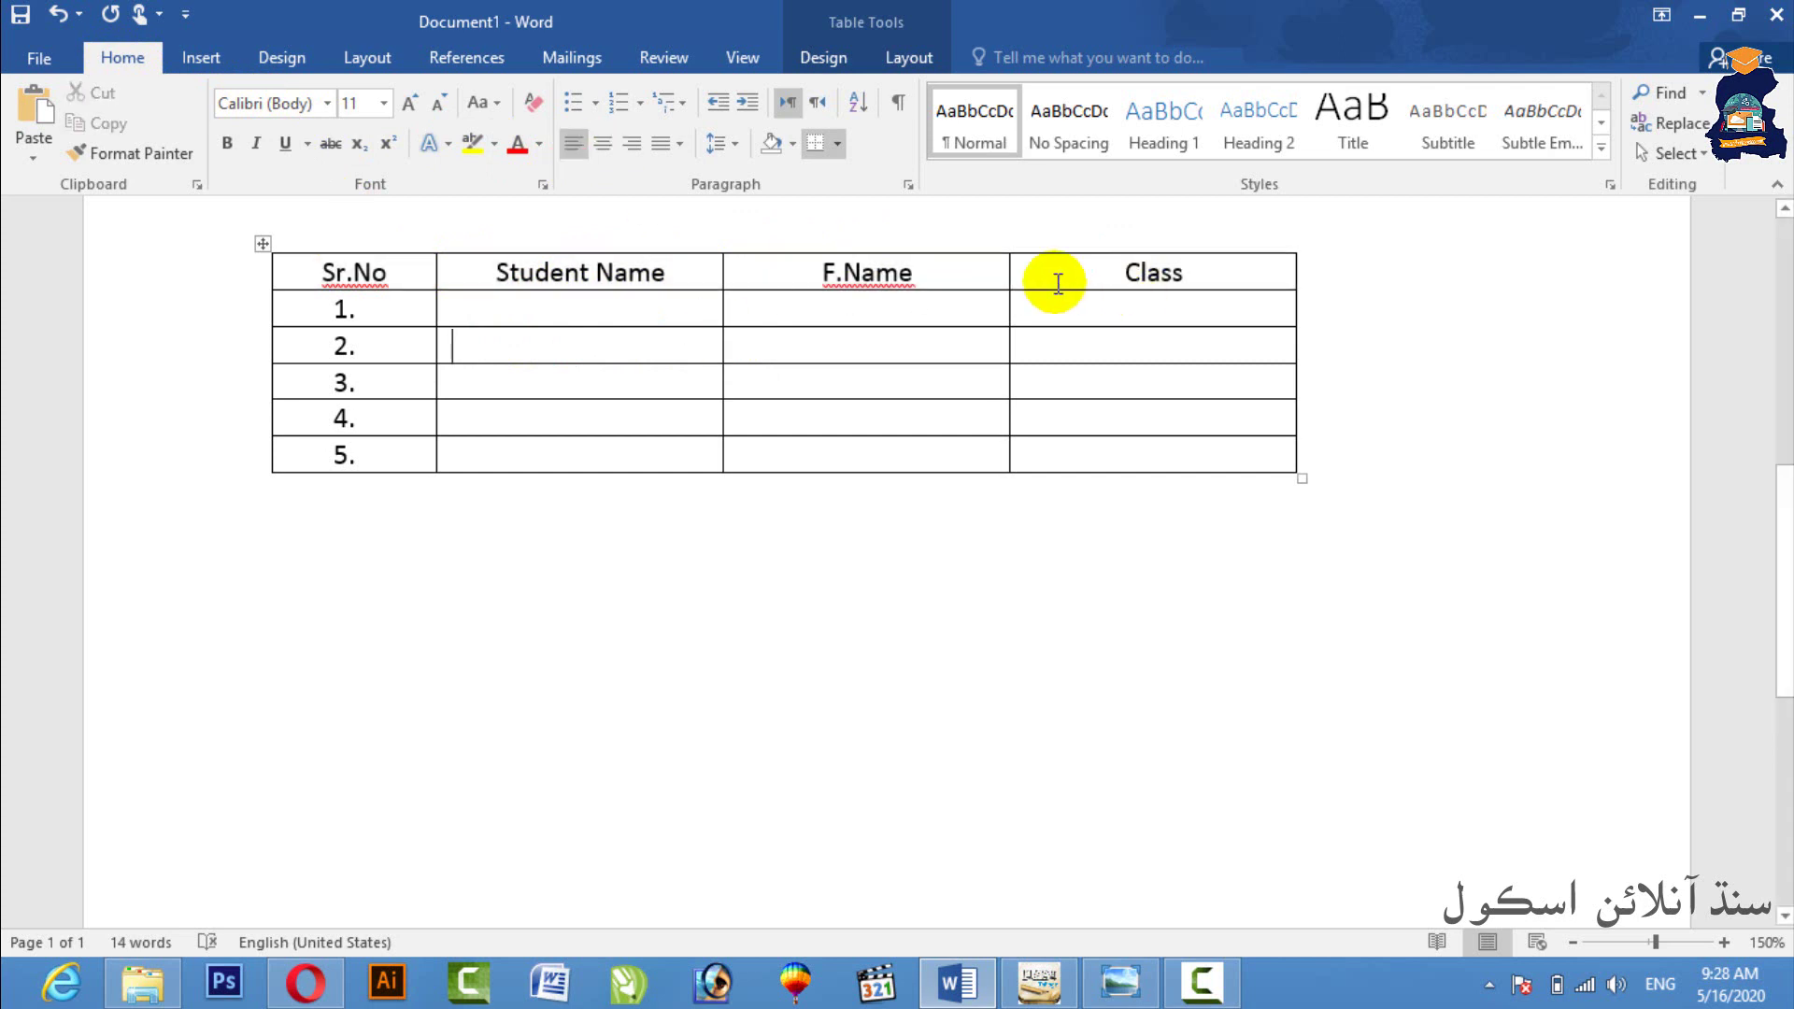
# - Shade the header row of the student table gold
pyautogui.moveTo(1177, 279); pyautogui.dragTo(402, 271)
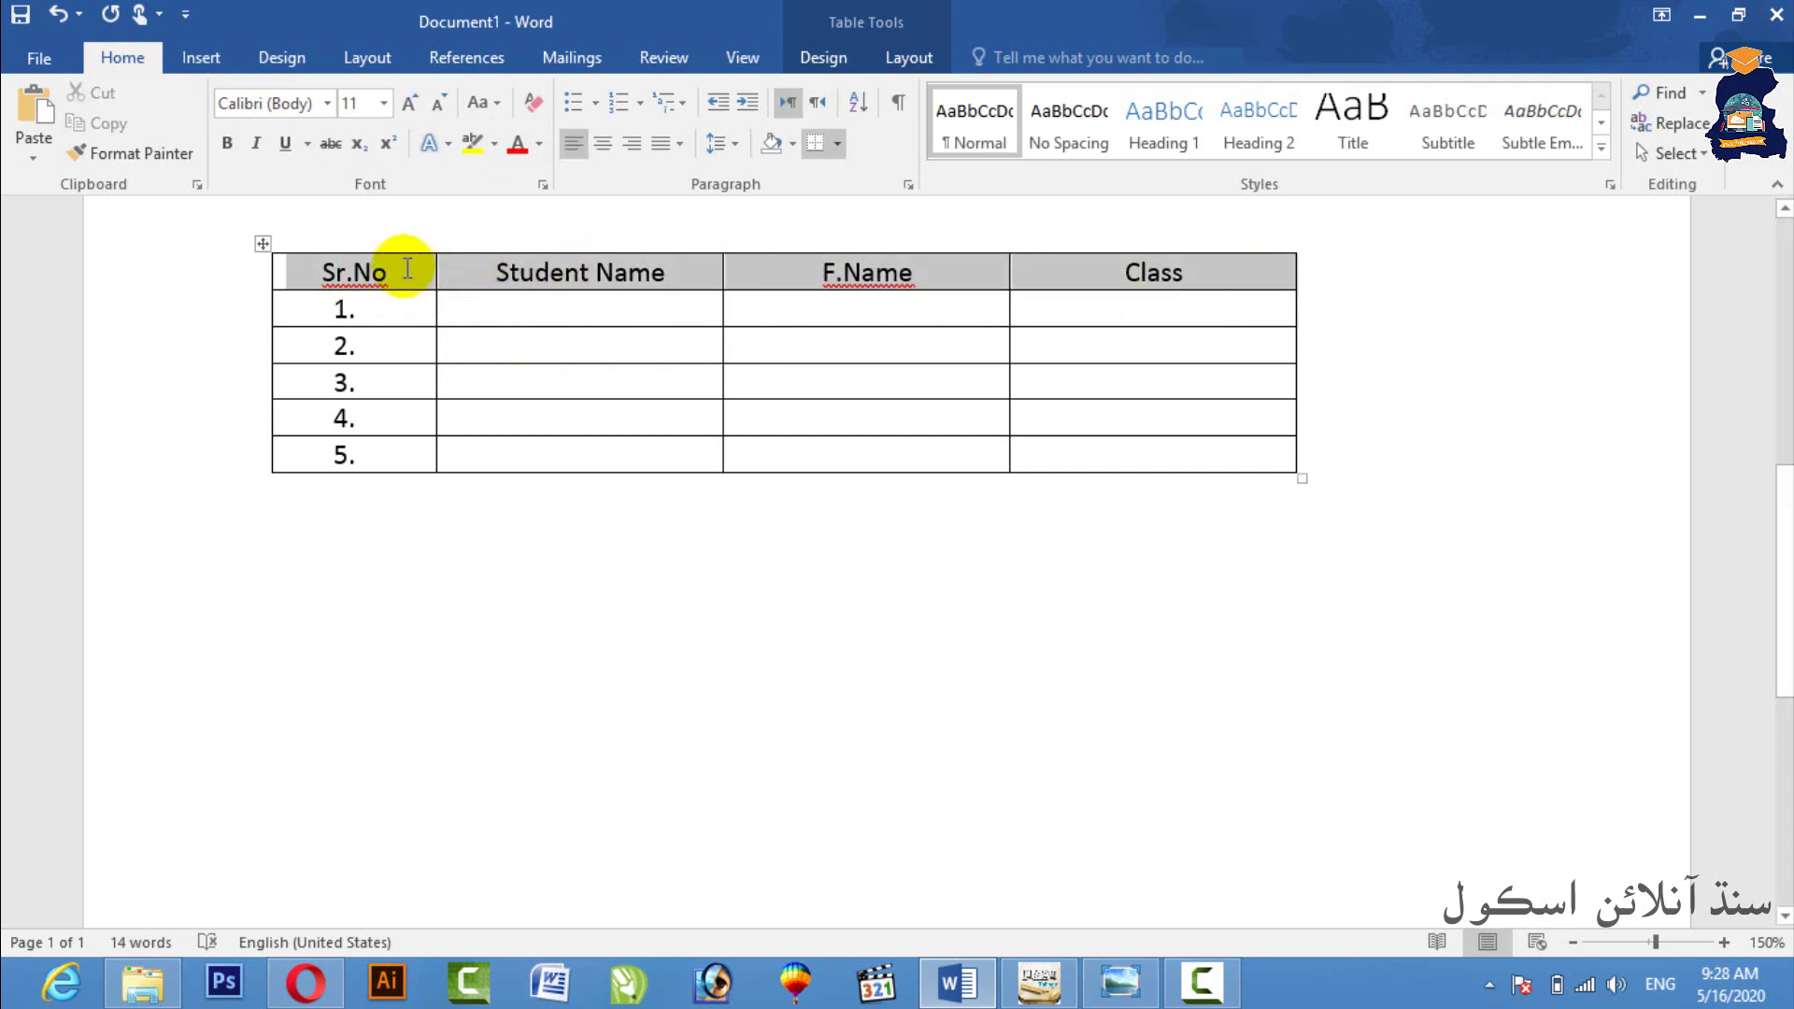
pyautogui.click(792, 143)
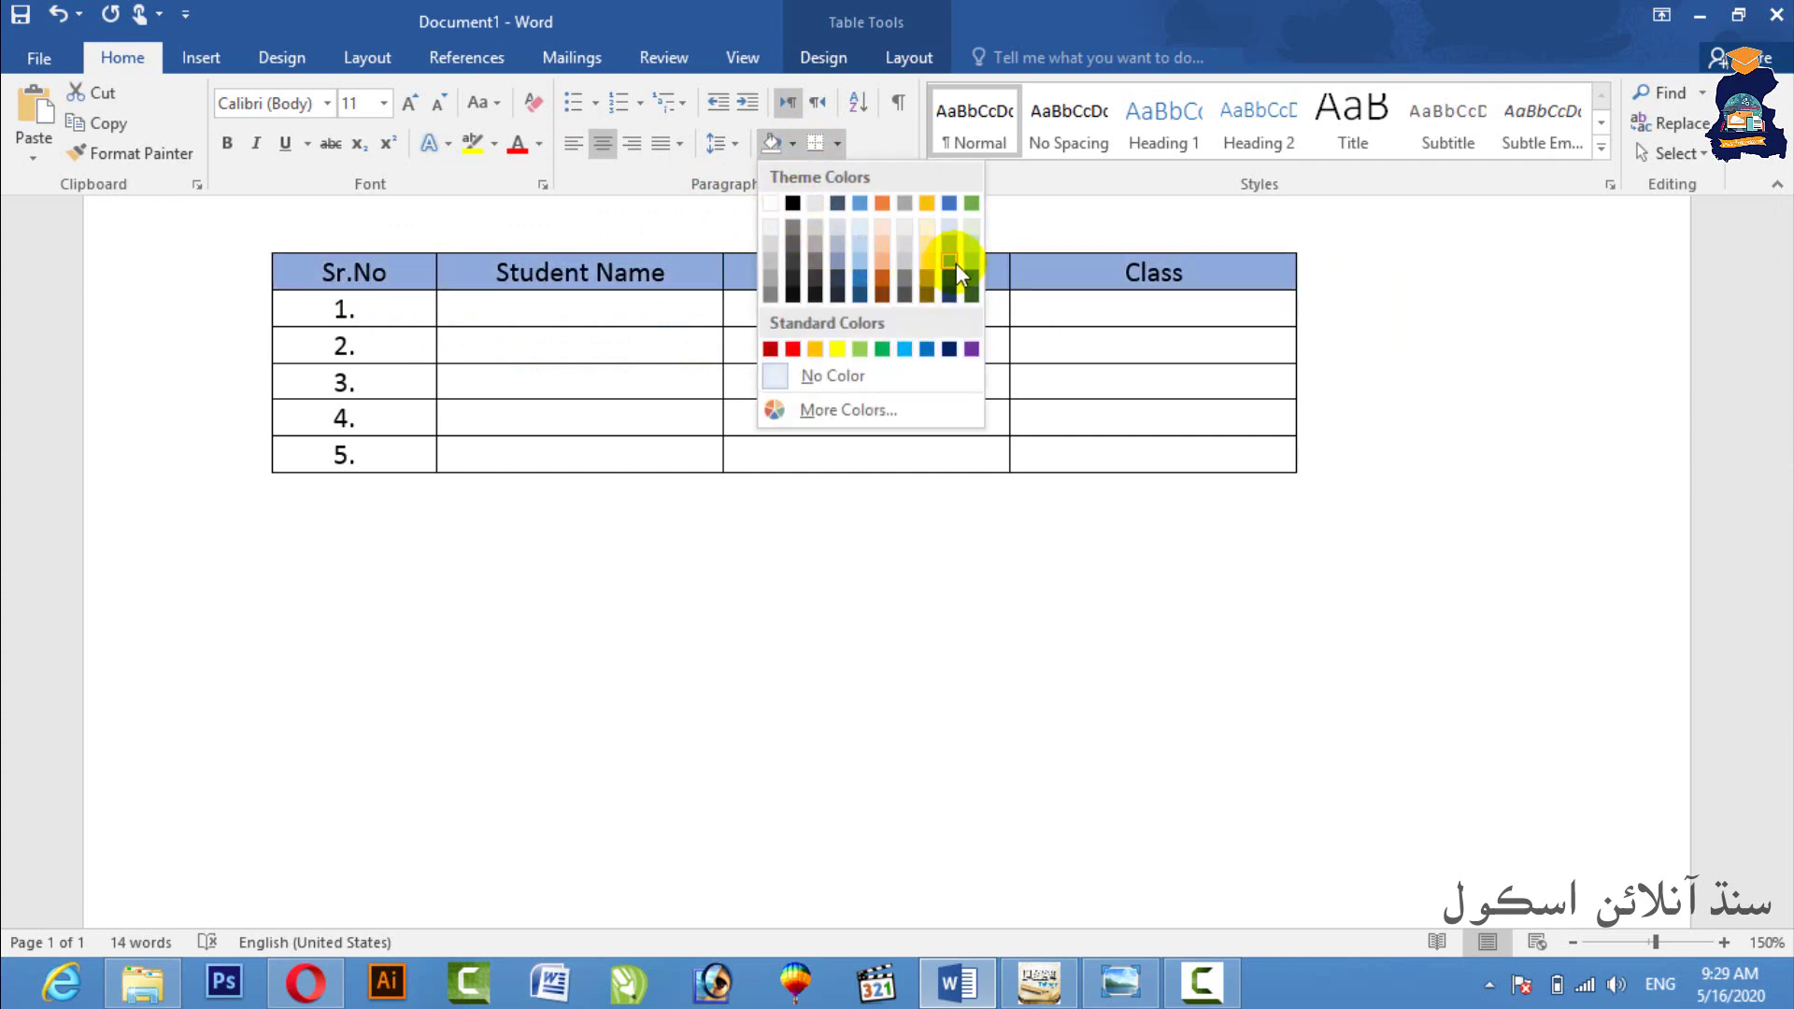
pyautogui.click(933, 256)
pyautogui.click(829, 570)
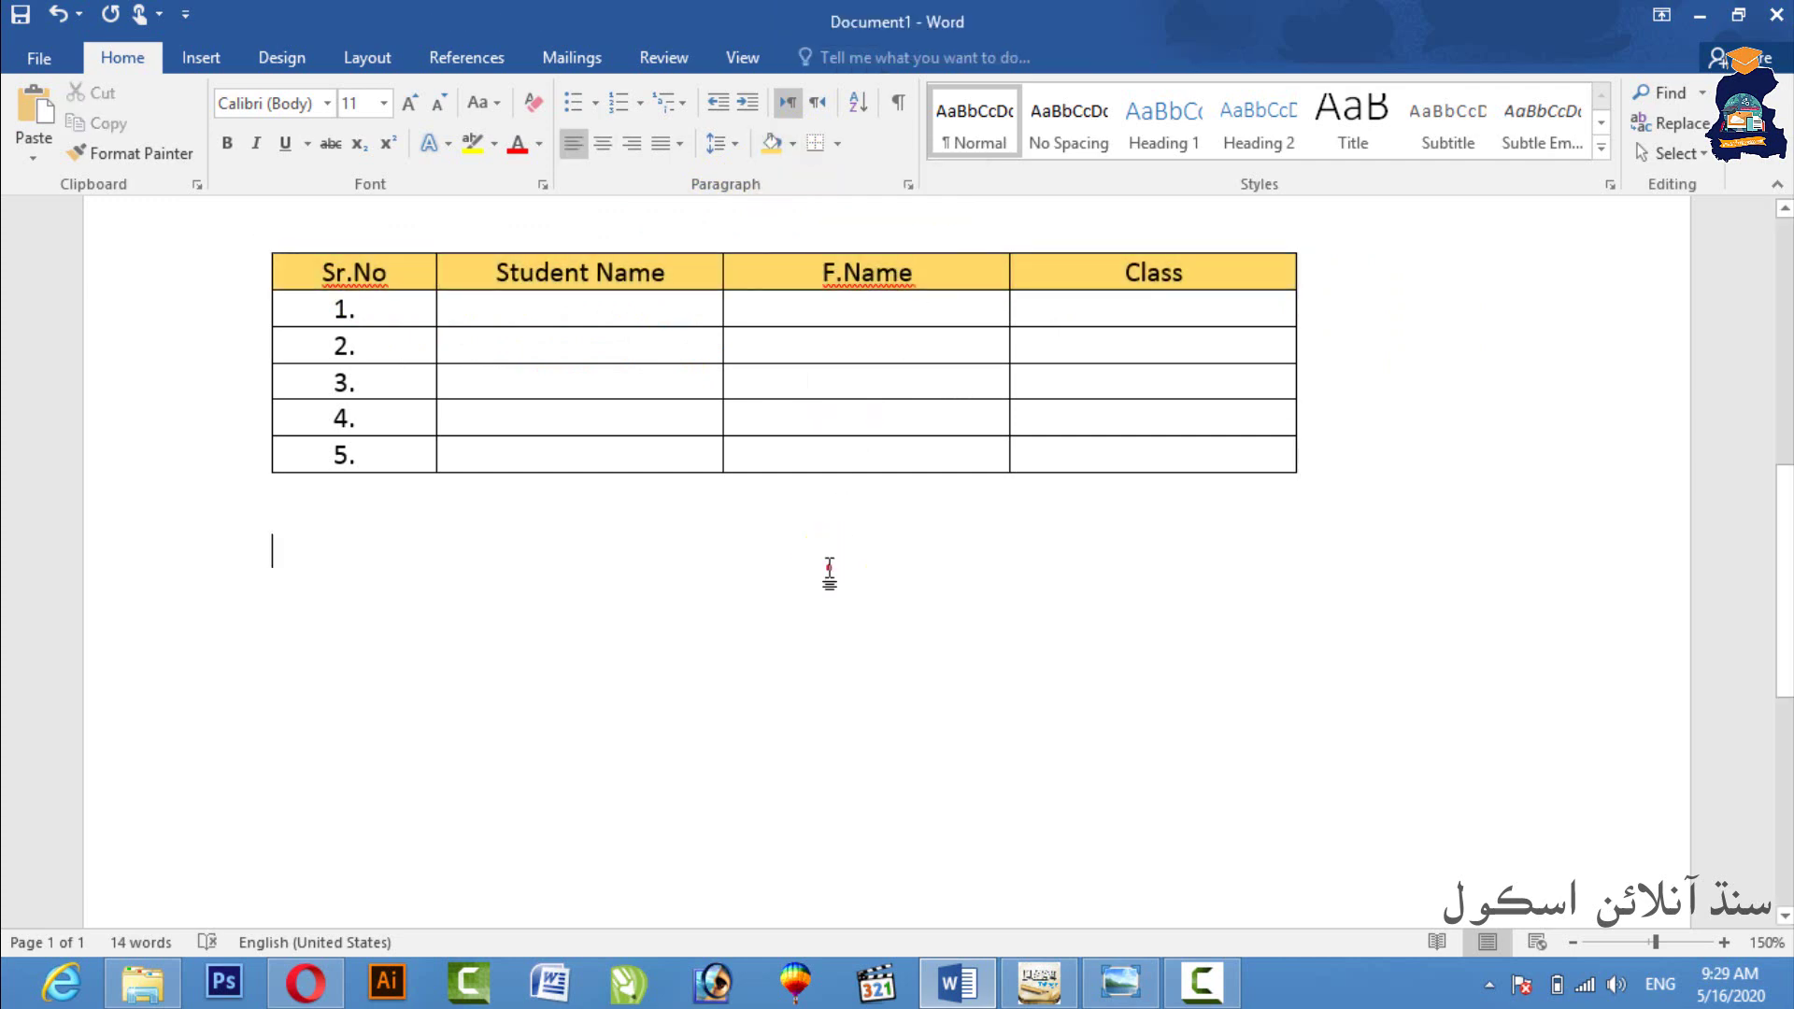
pyautogui.click(829, 570)
pyautogui.moveTo(1051, 454)
pyautogui.mouseDown()
pyautogui.moveTo(789, 454)
pyautogui.moveTo(469, 395)
pyautogui.moveTo(329, 279)
pyautogui.mouseUp()
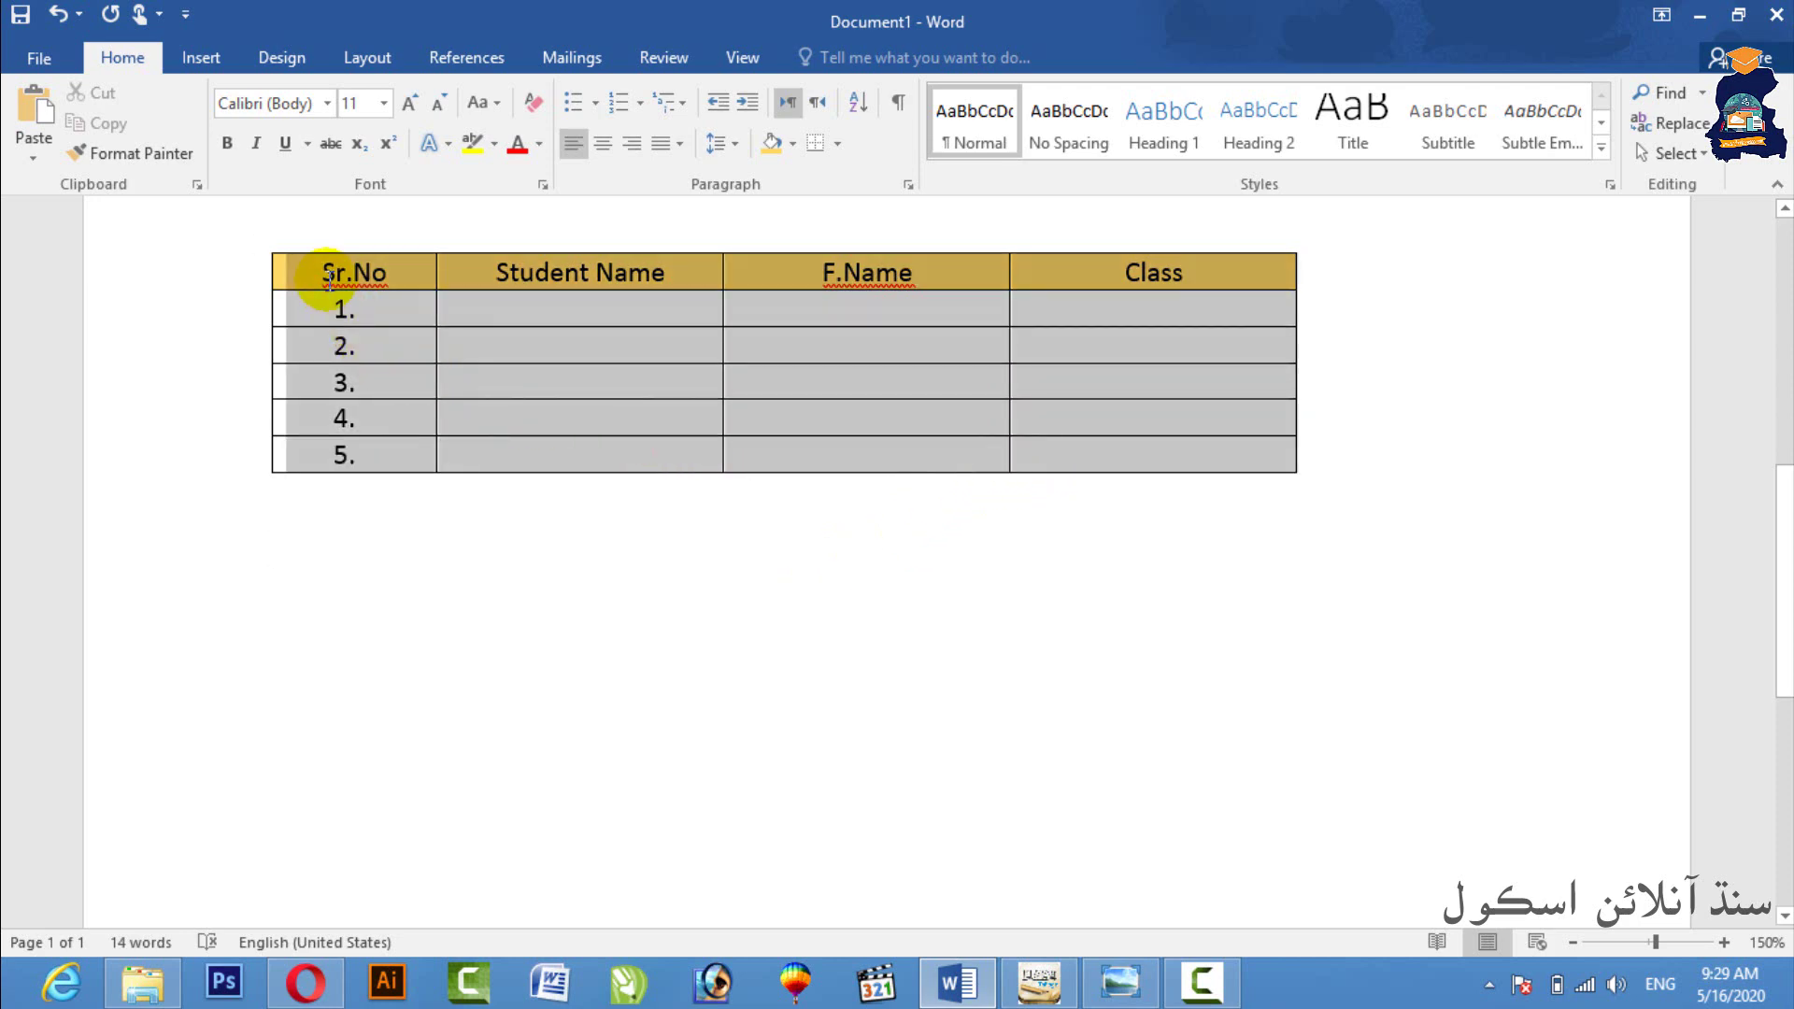
pyautogui.click(894, 411)
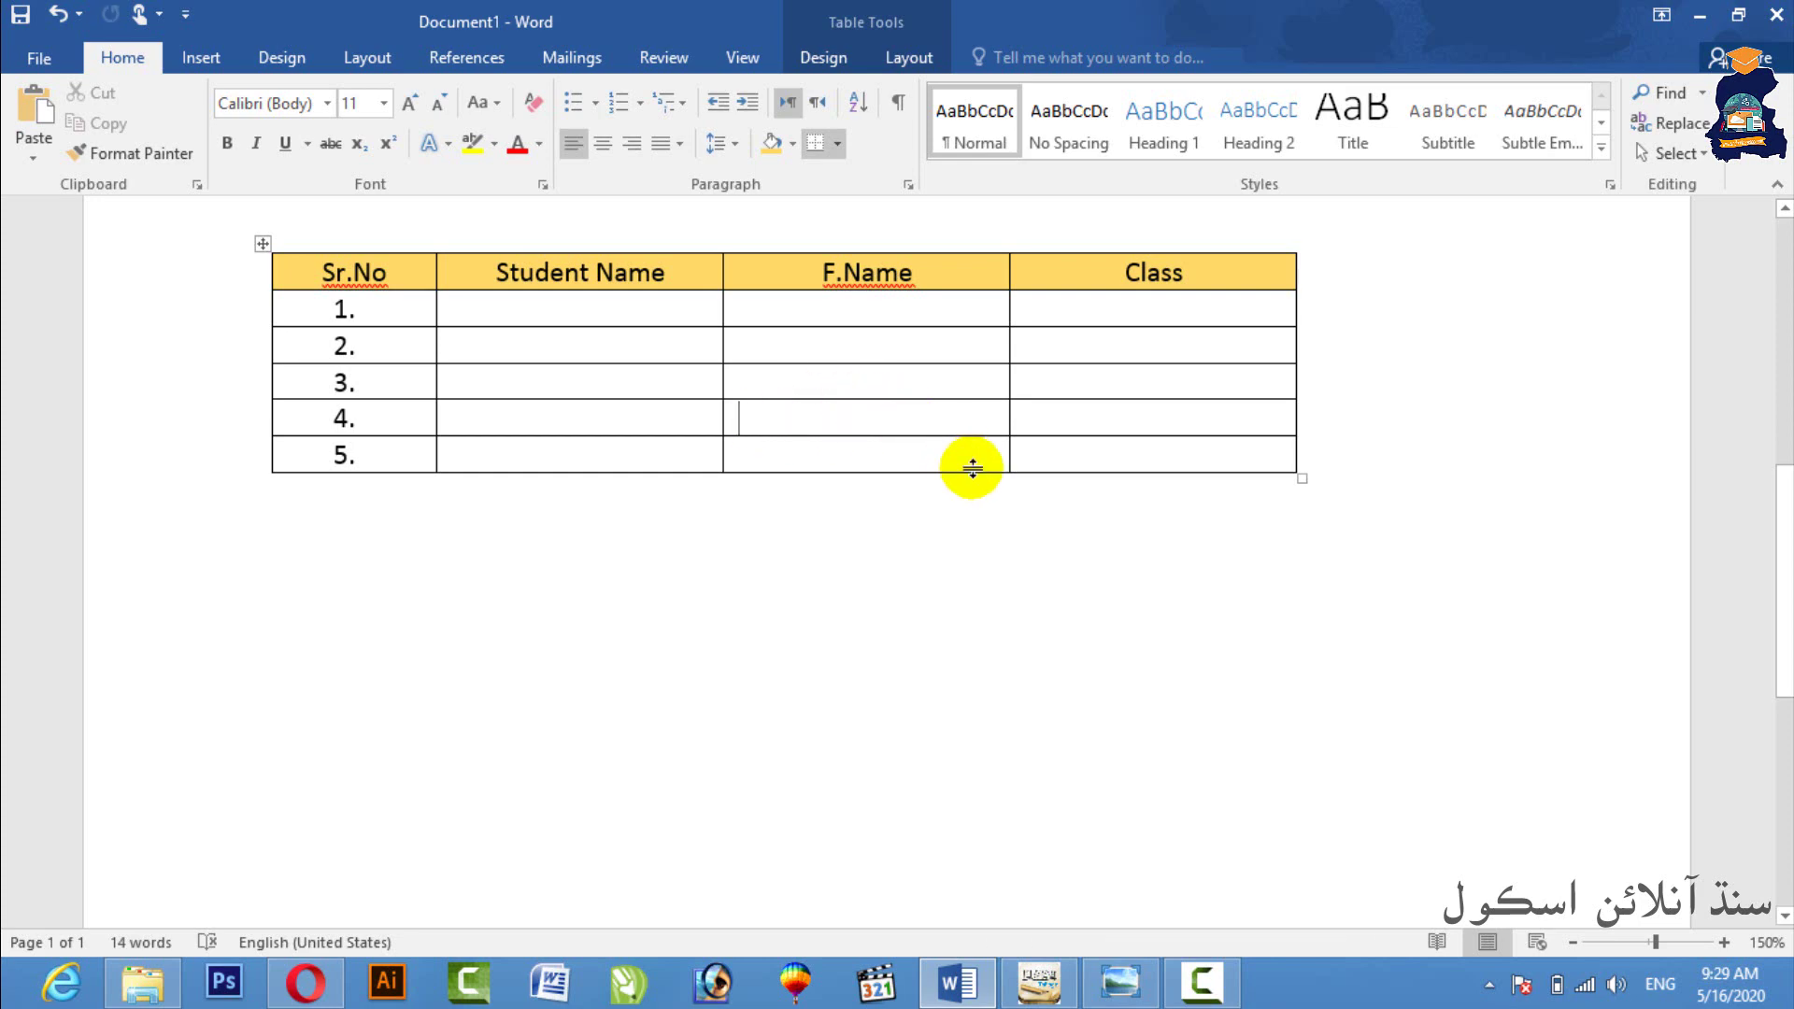
pyautogui.click(1076, 450)
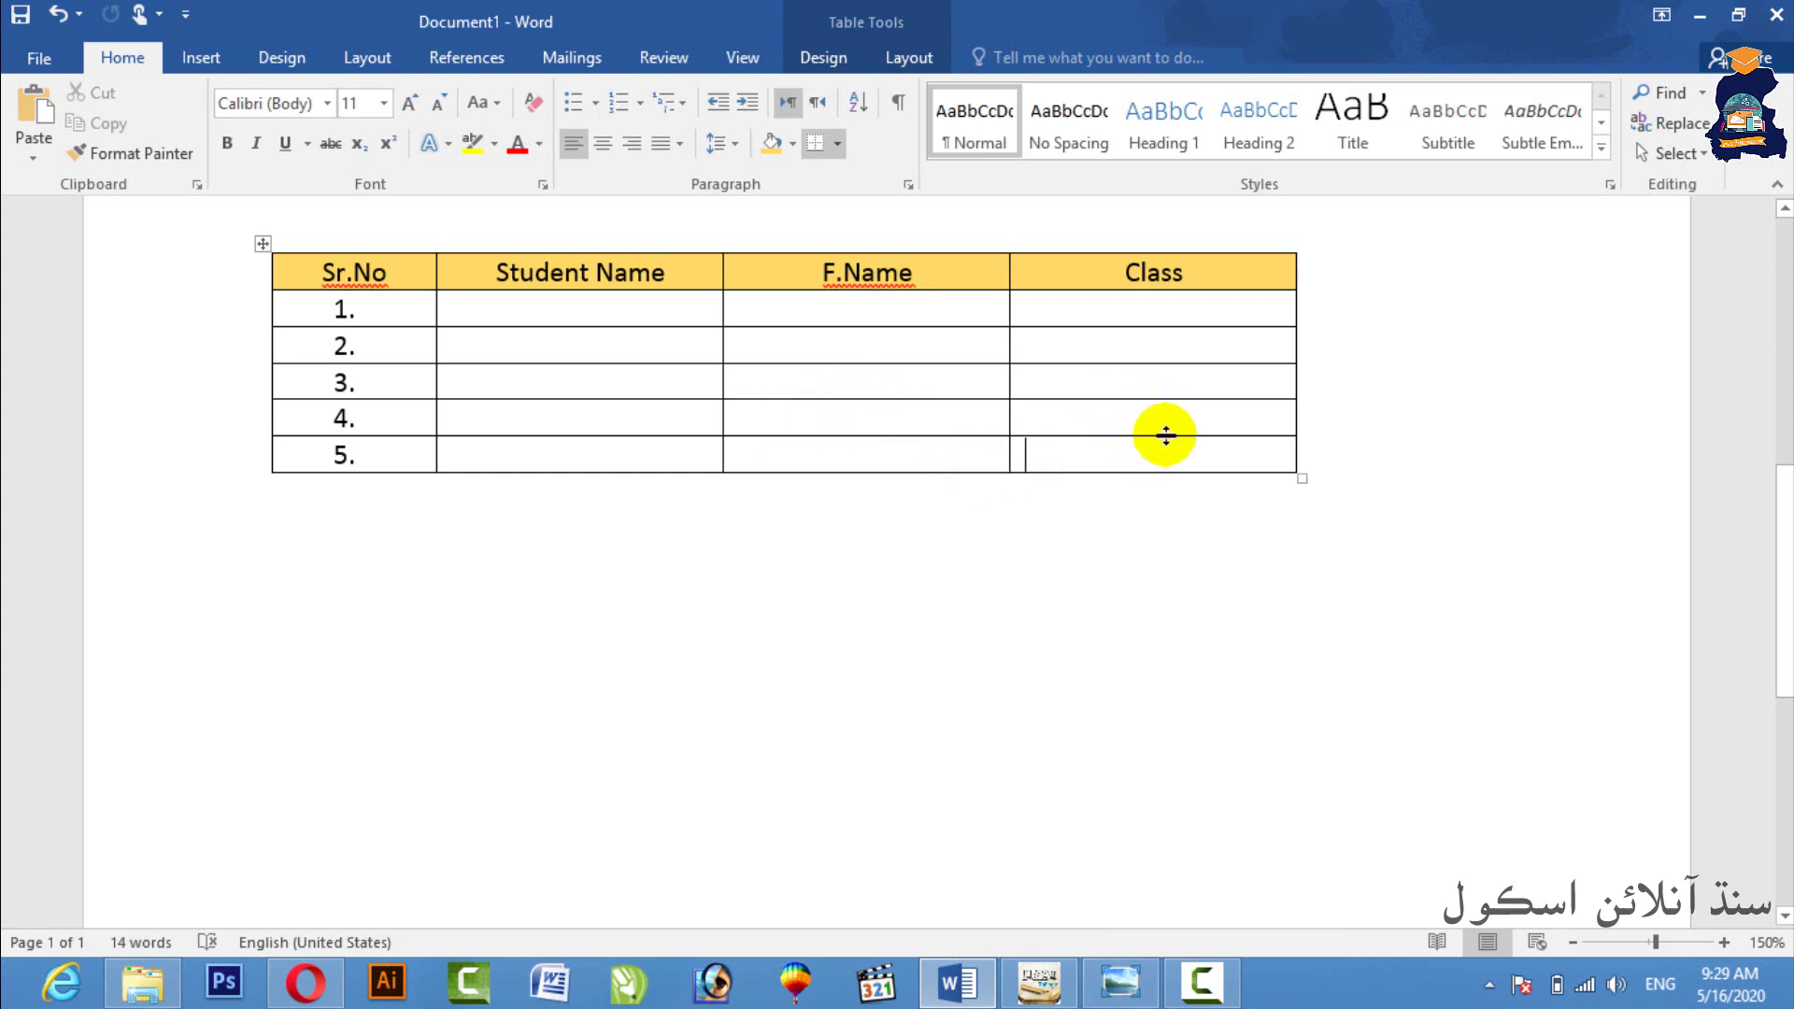
# - Enter student names in the first two Student Name cells
pyautogui.click(598, 316)
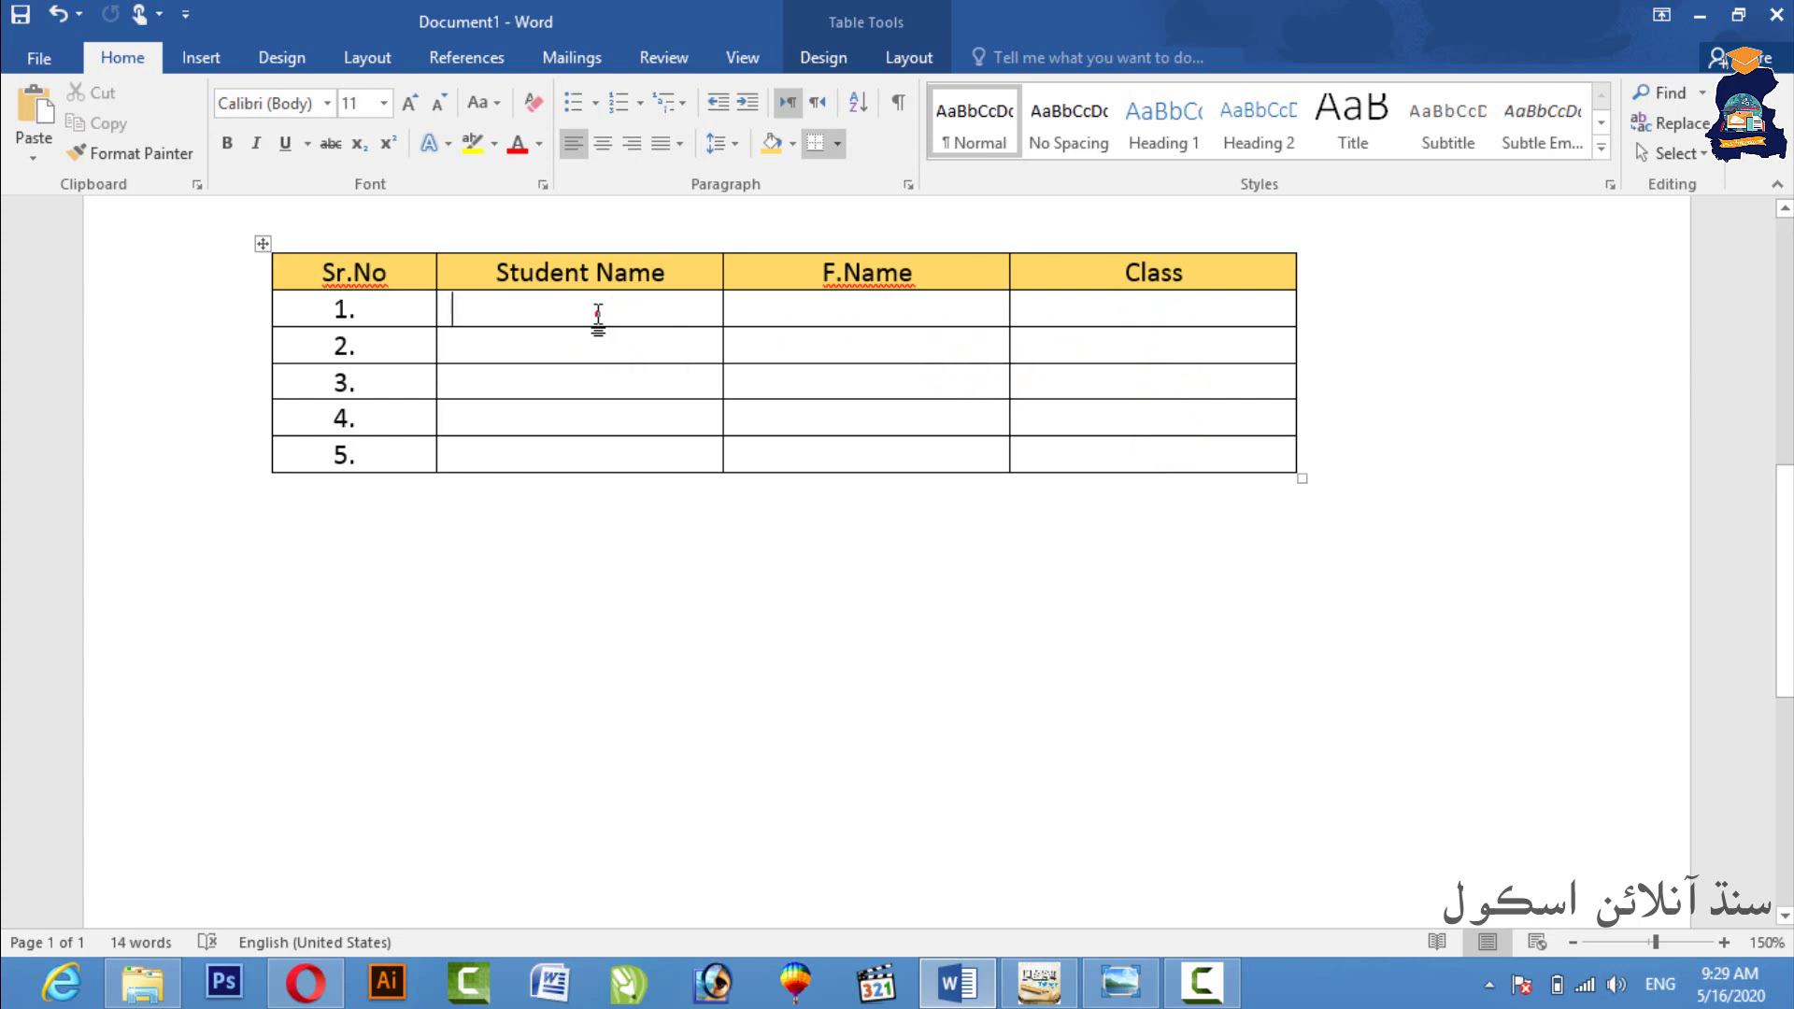
pyautogui.write('Imran')
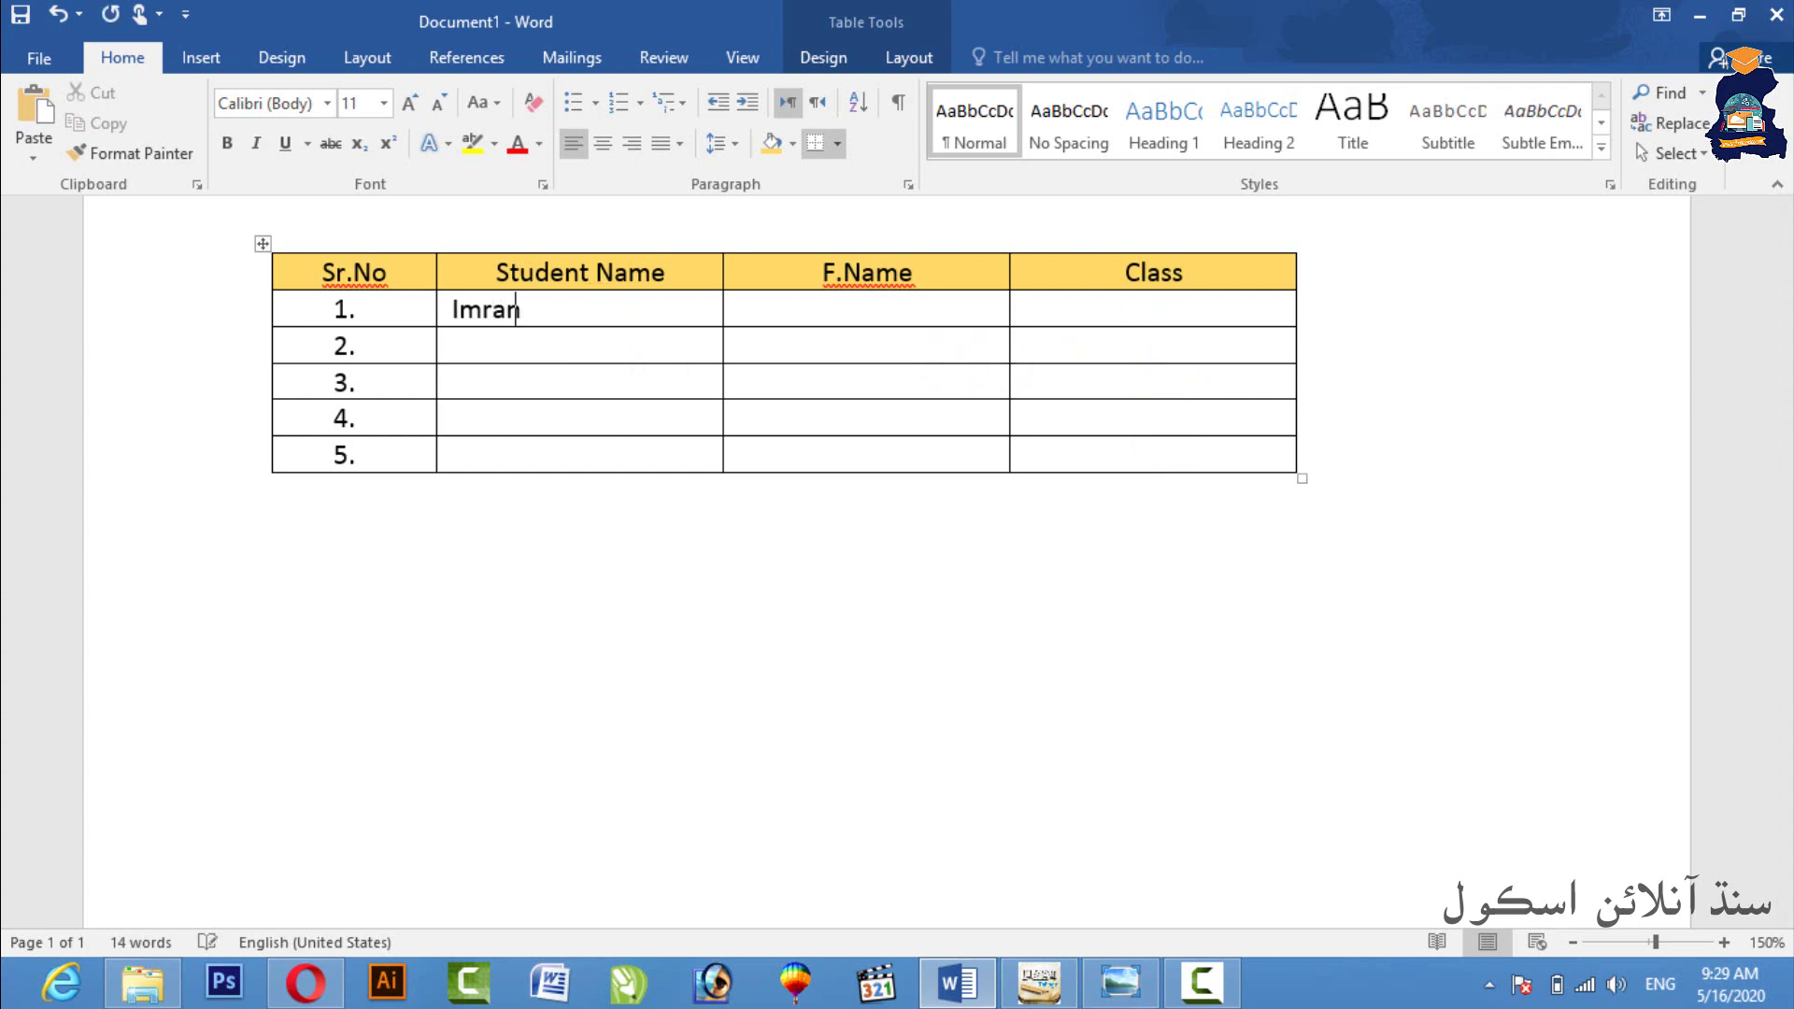
pyautogui.press('Return')
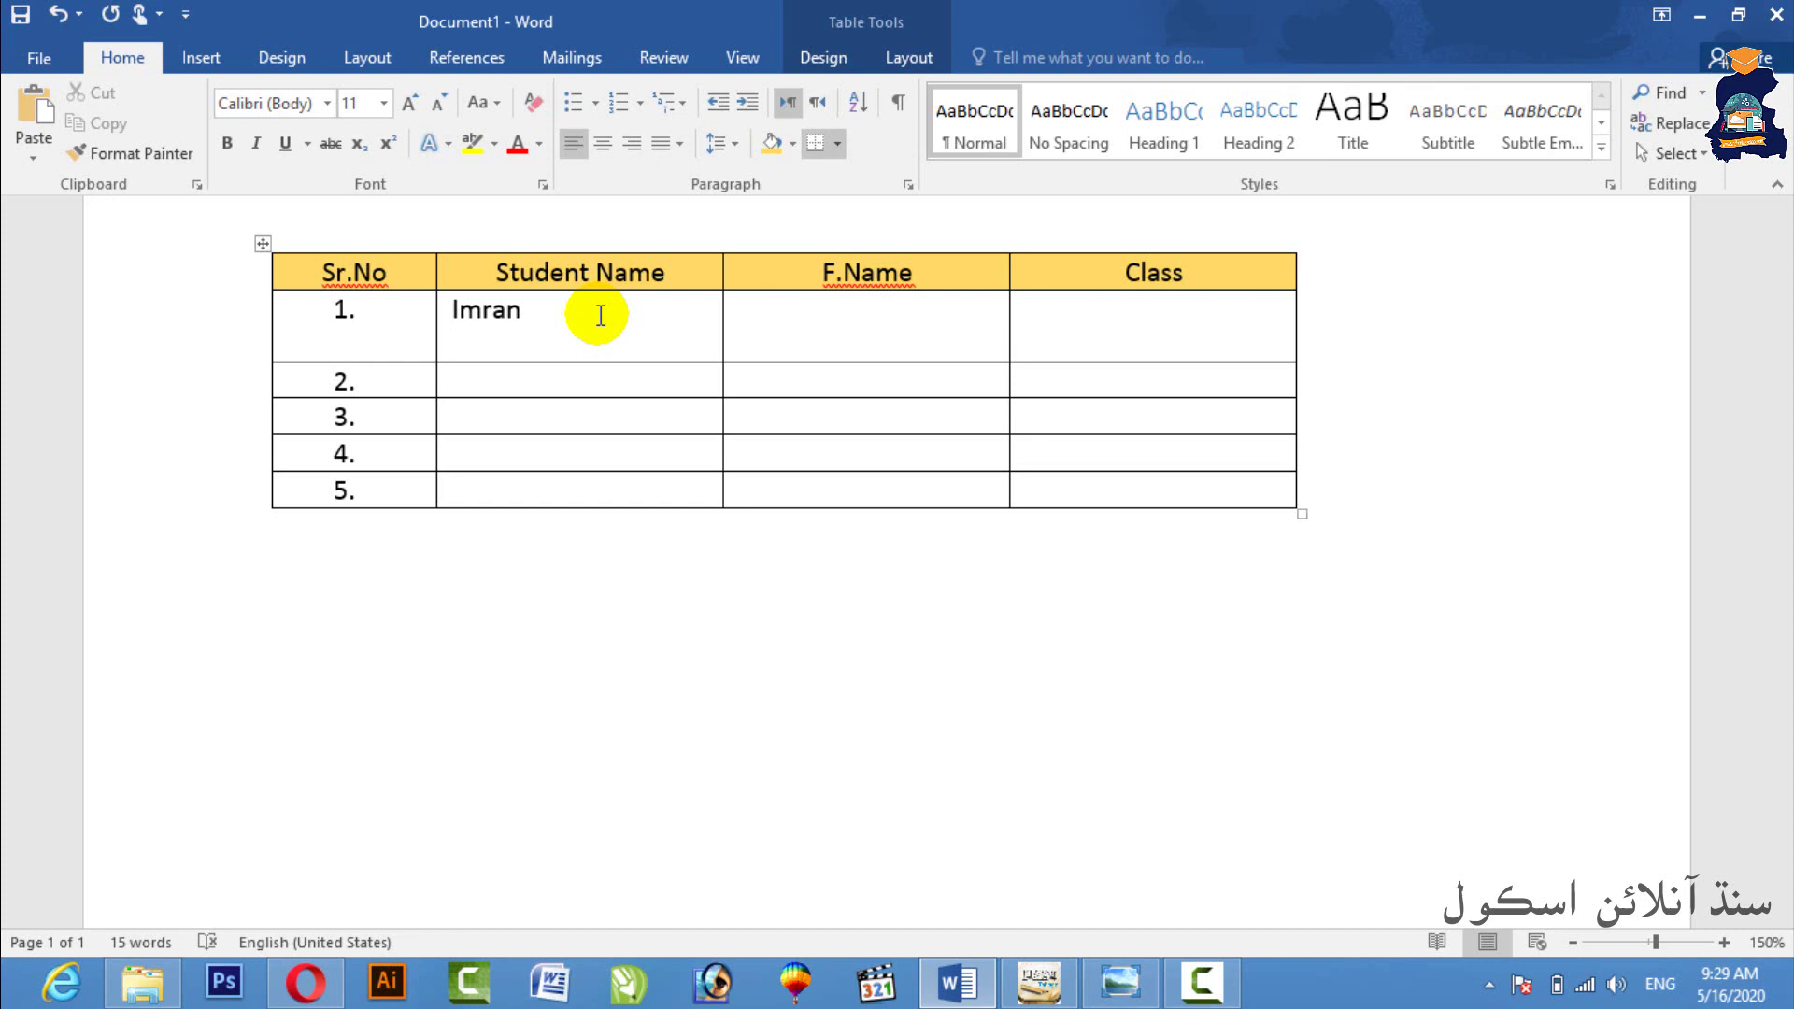
pyautogui.press('BackSpace')
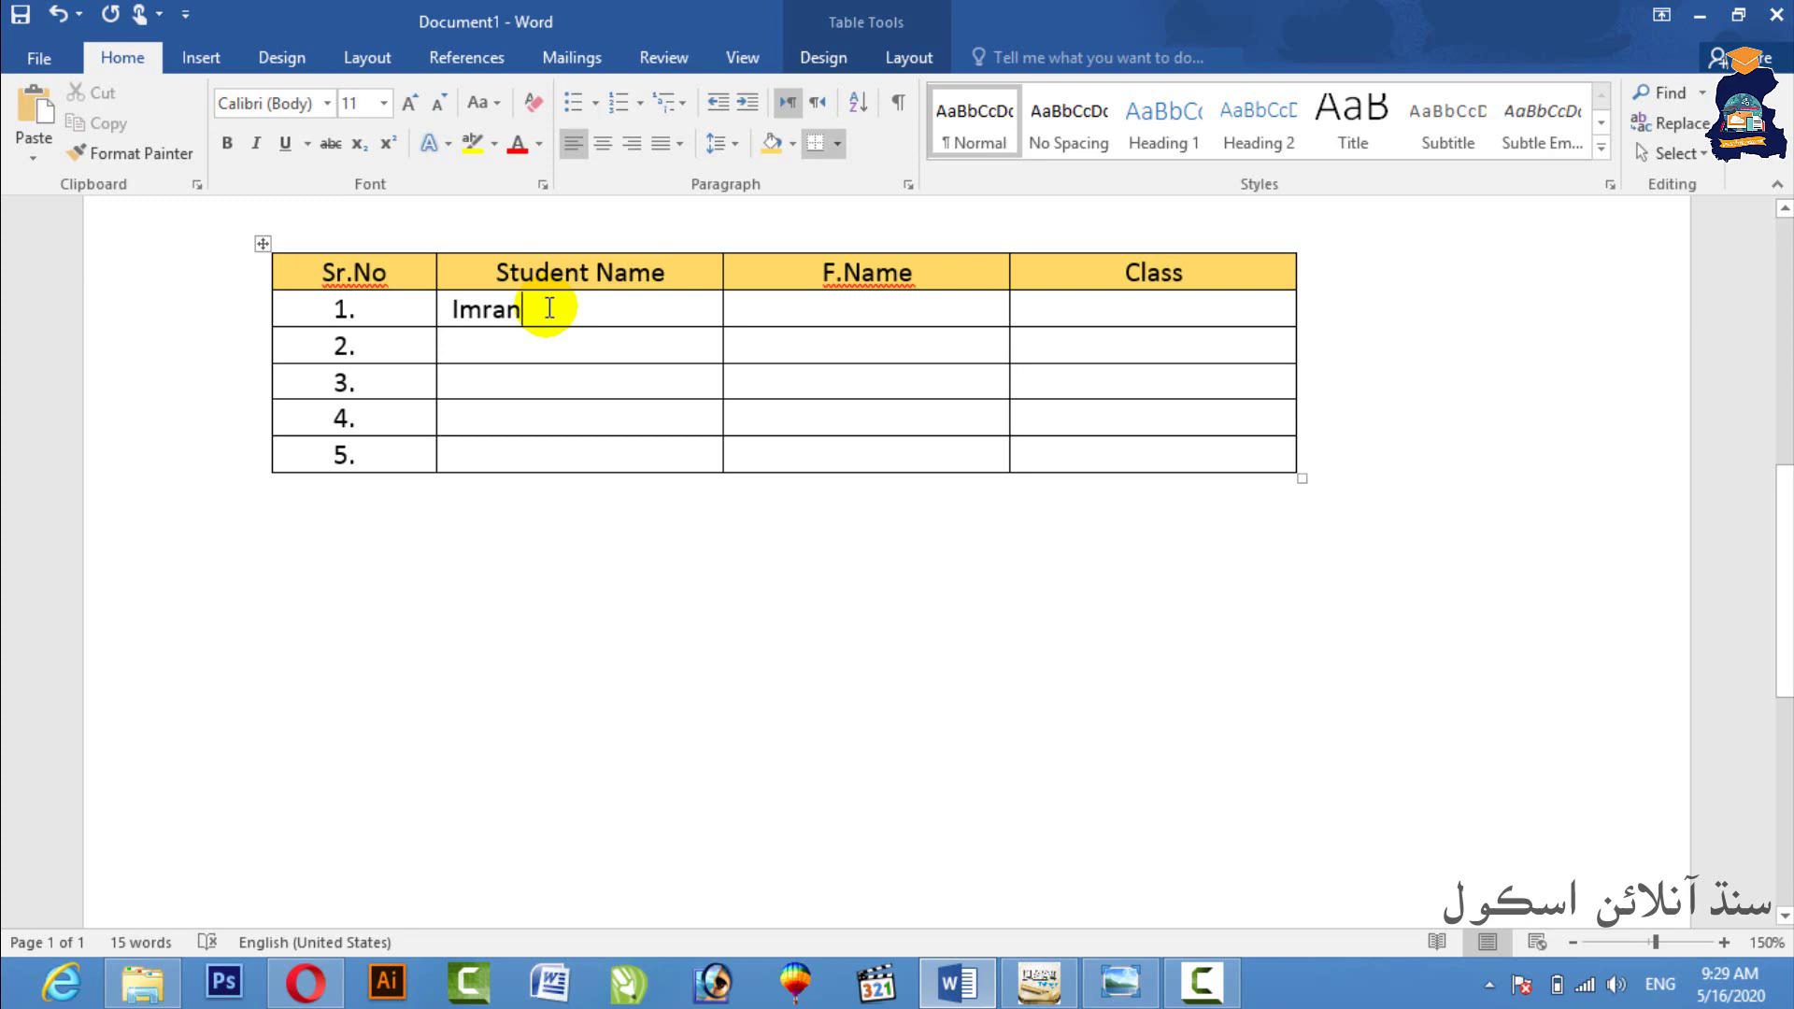
pyautogui.click(520, 349)
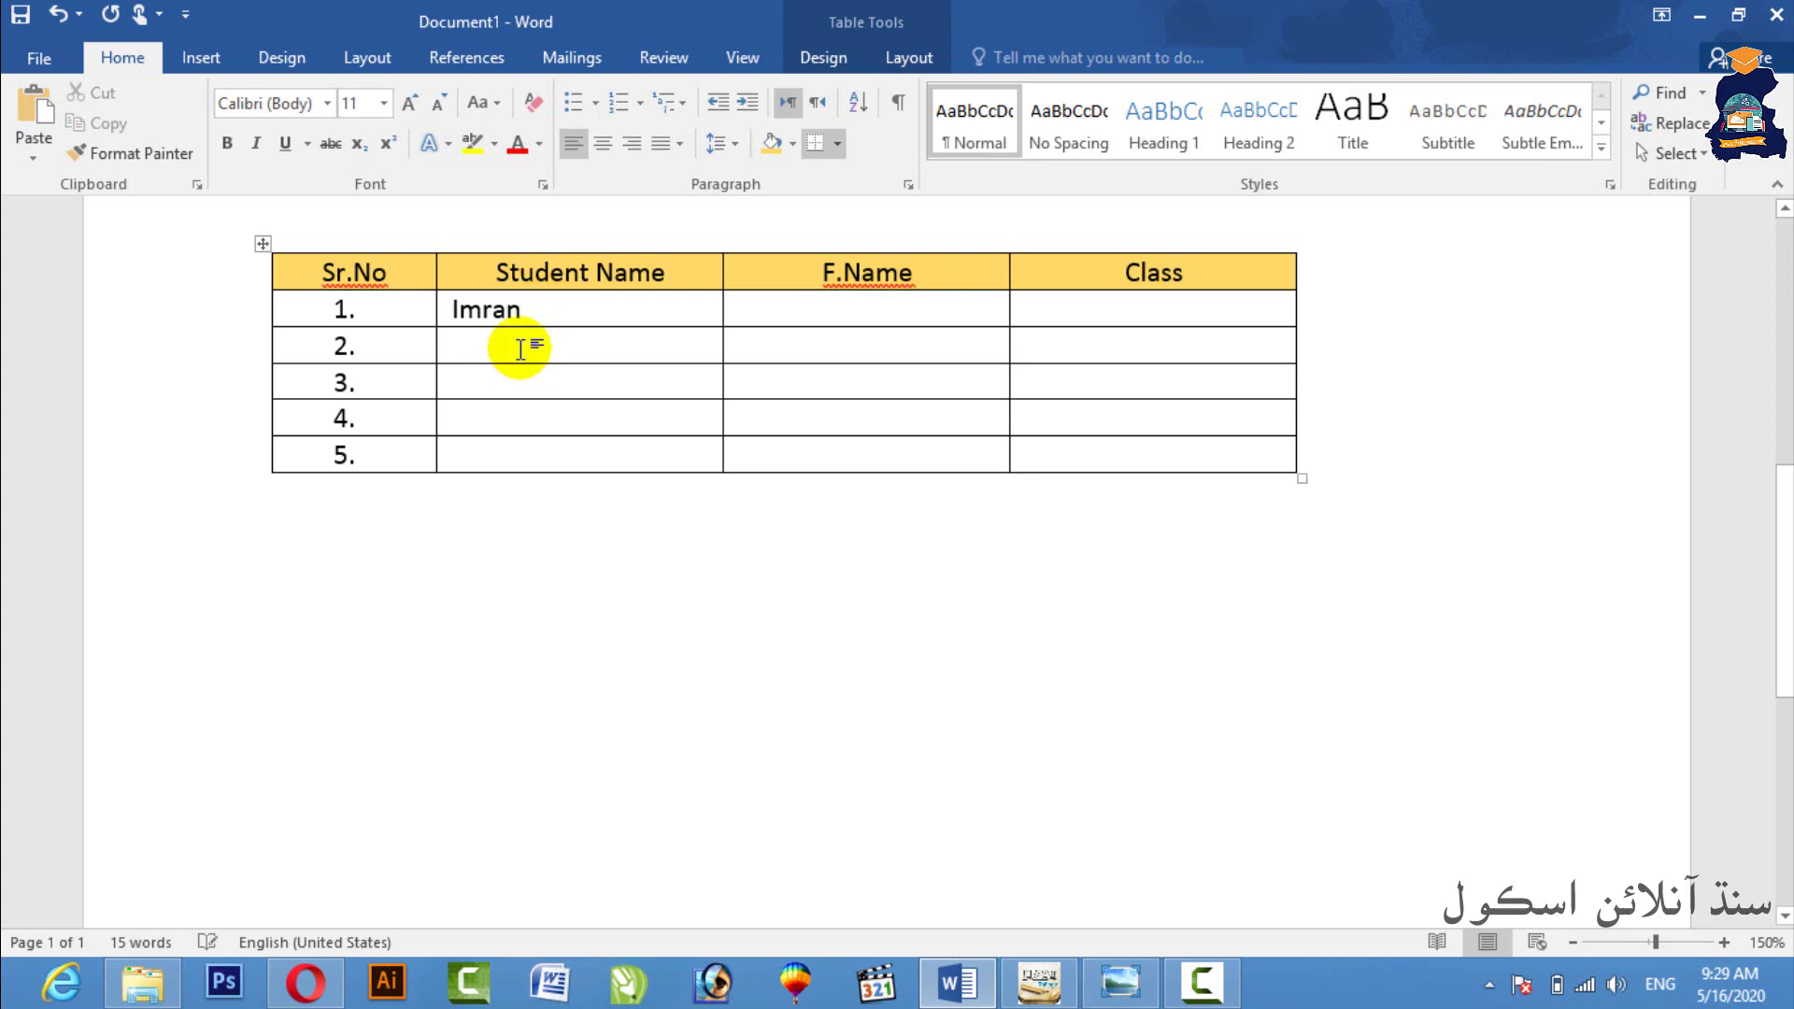
pyautogui.write('Fahad')
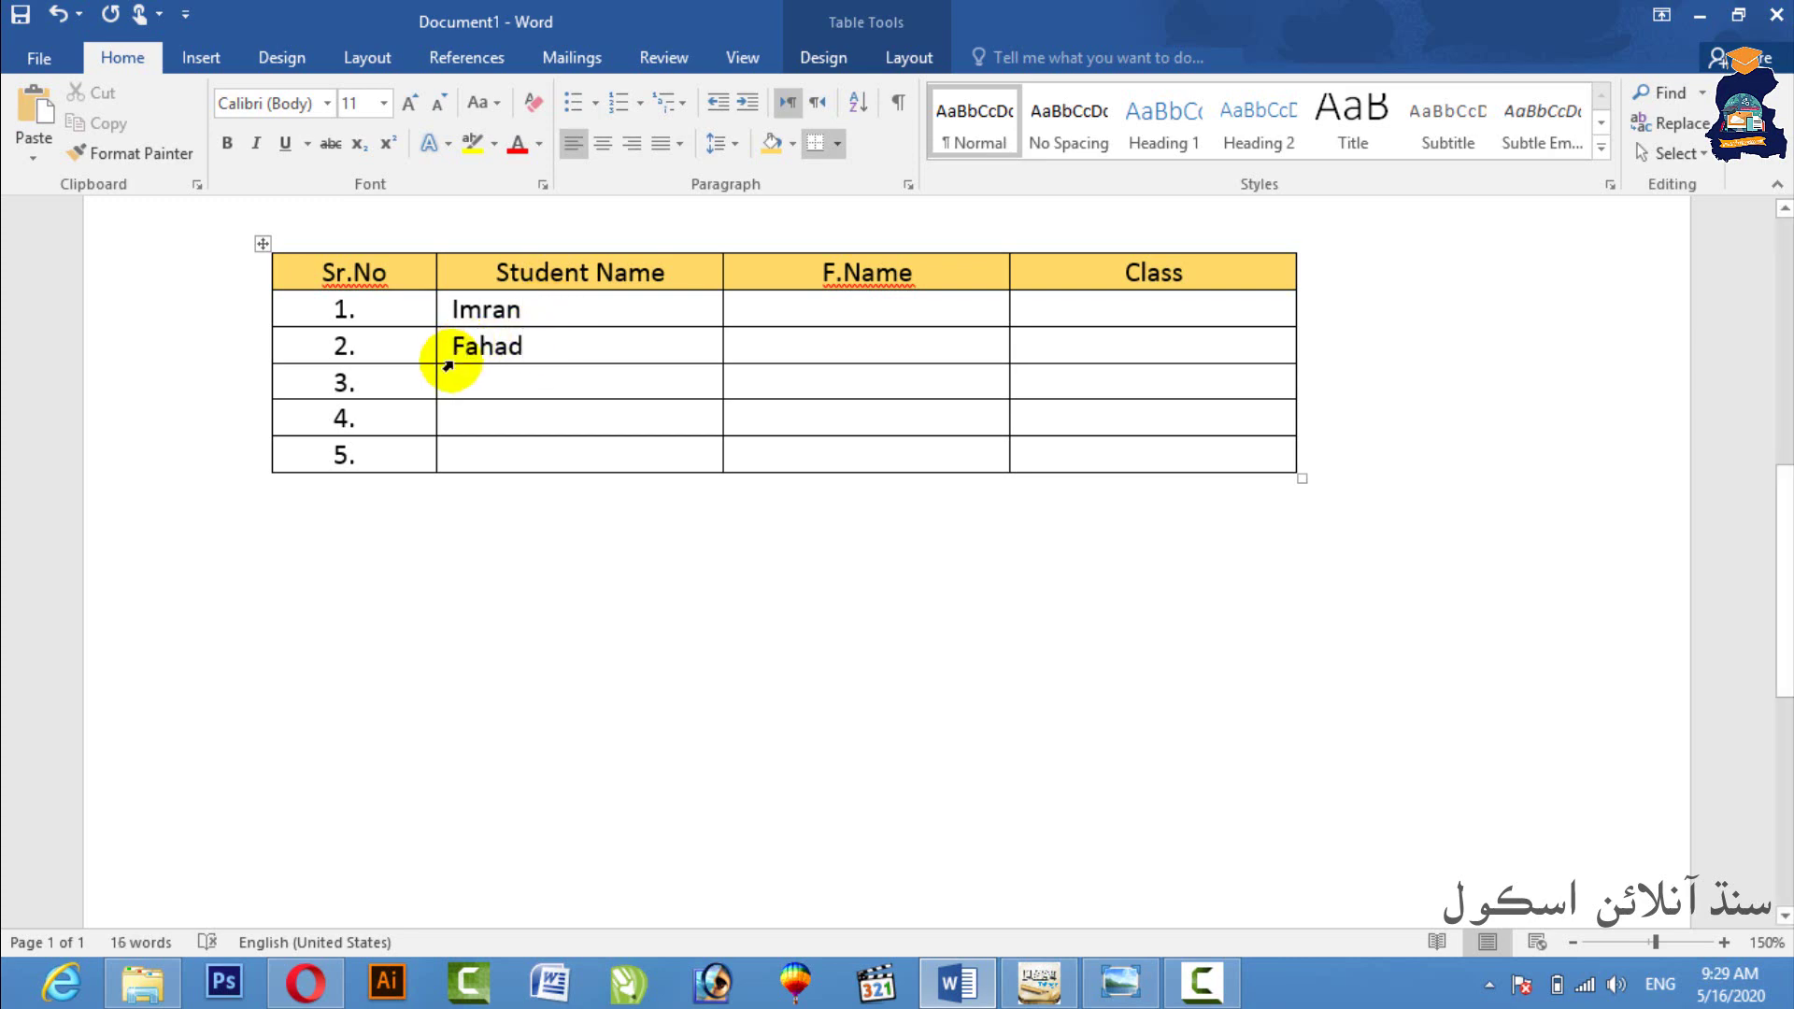
pyautogui.write('Ka')
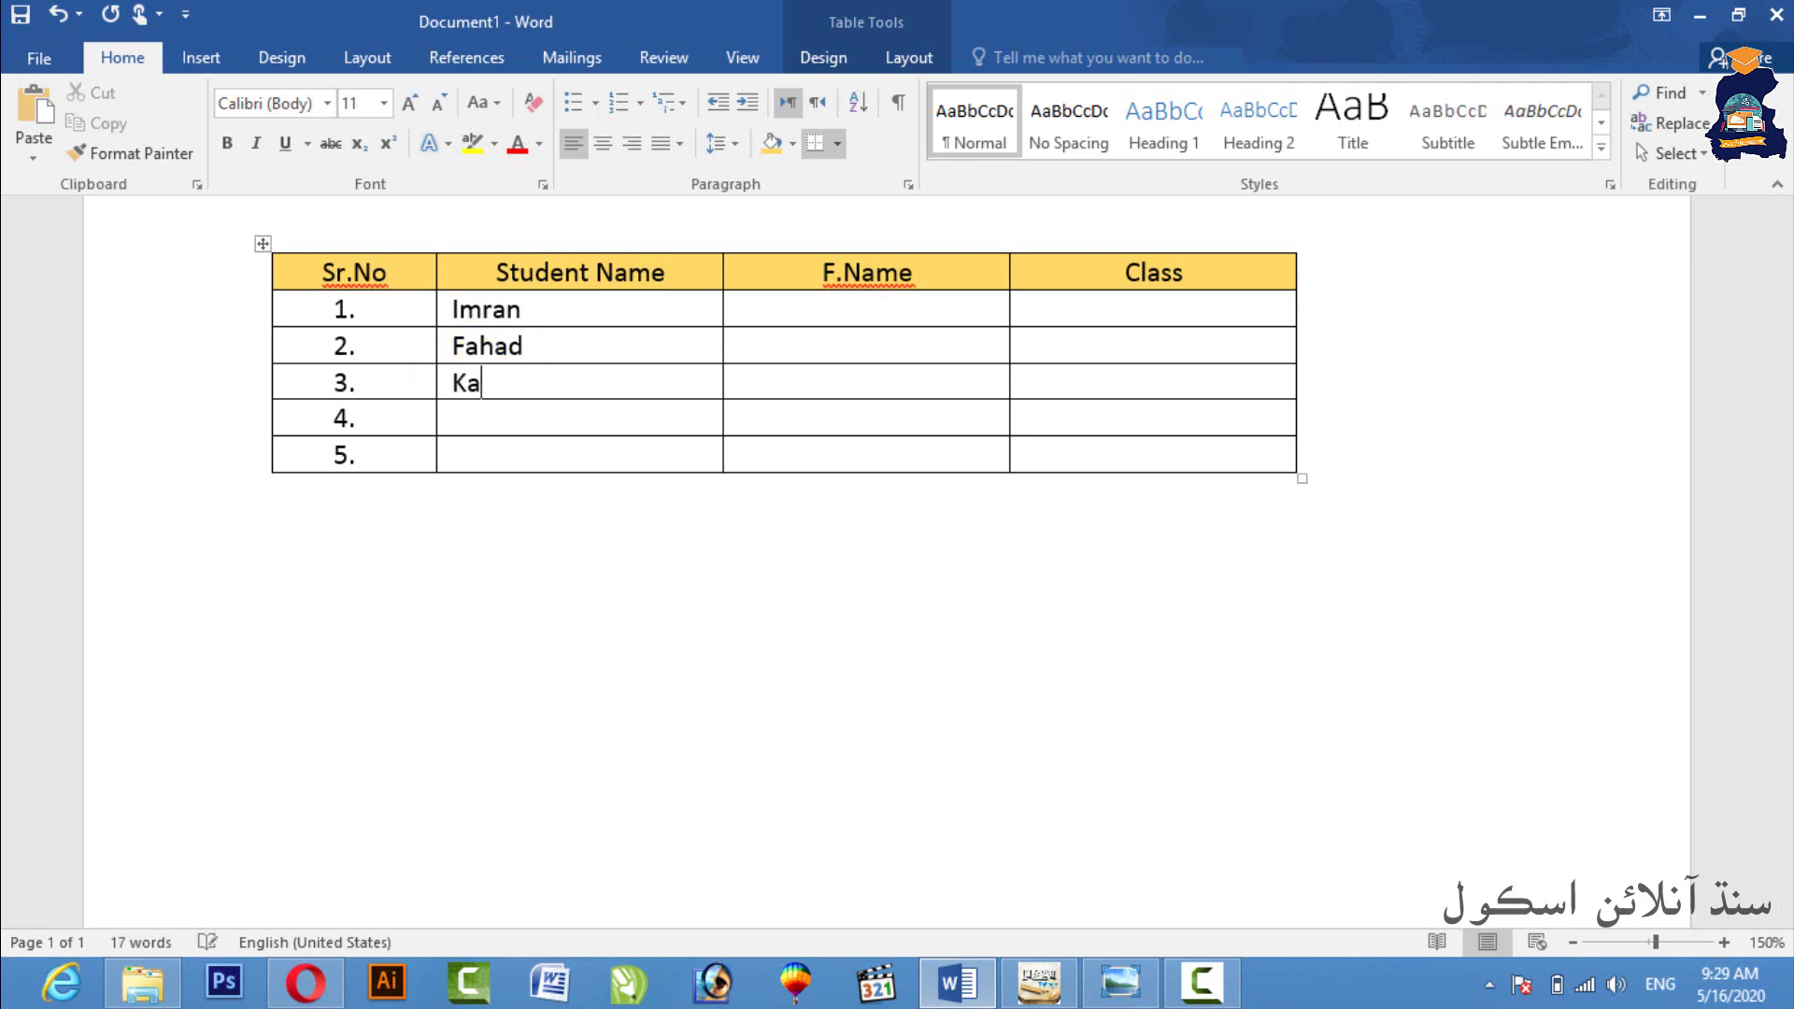
pyautogui.write('n')
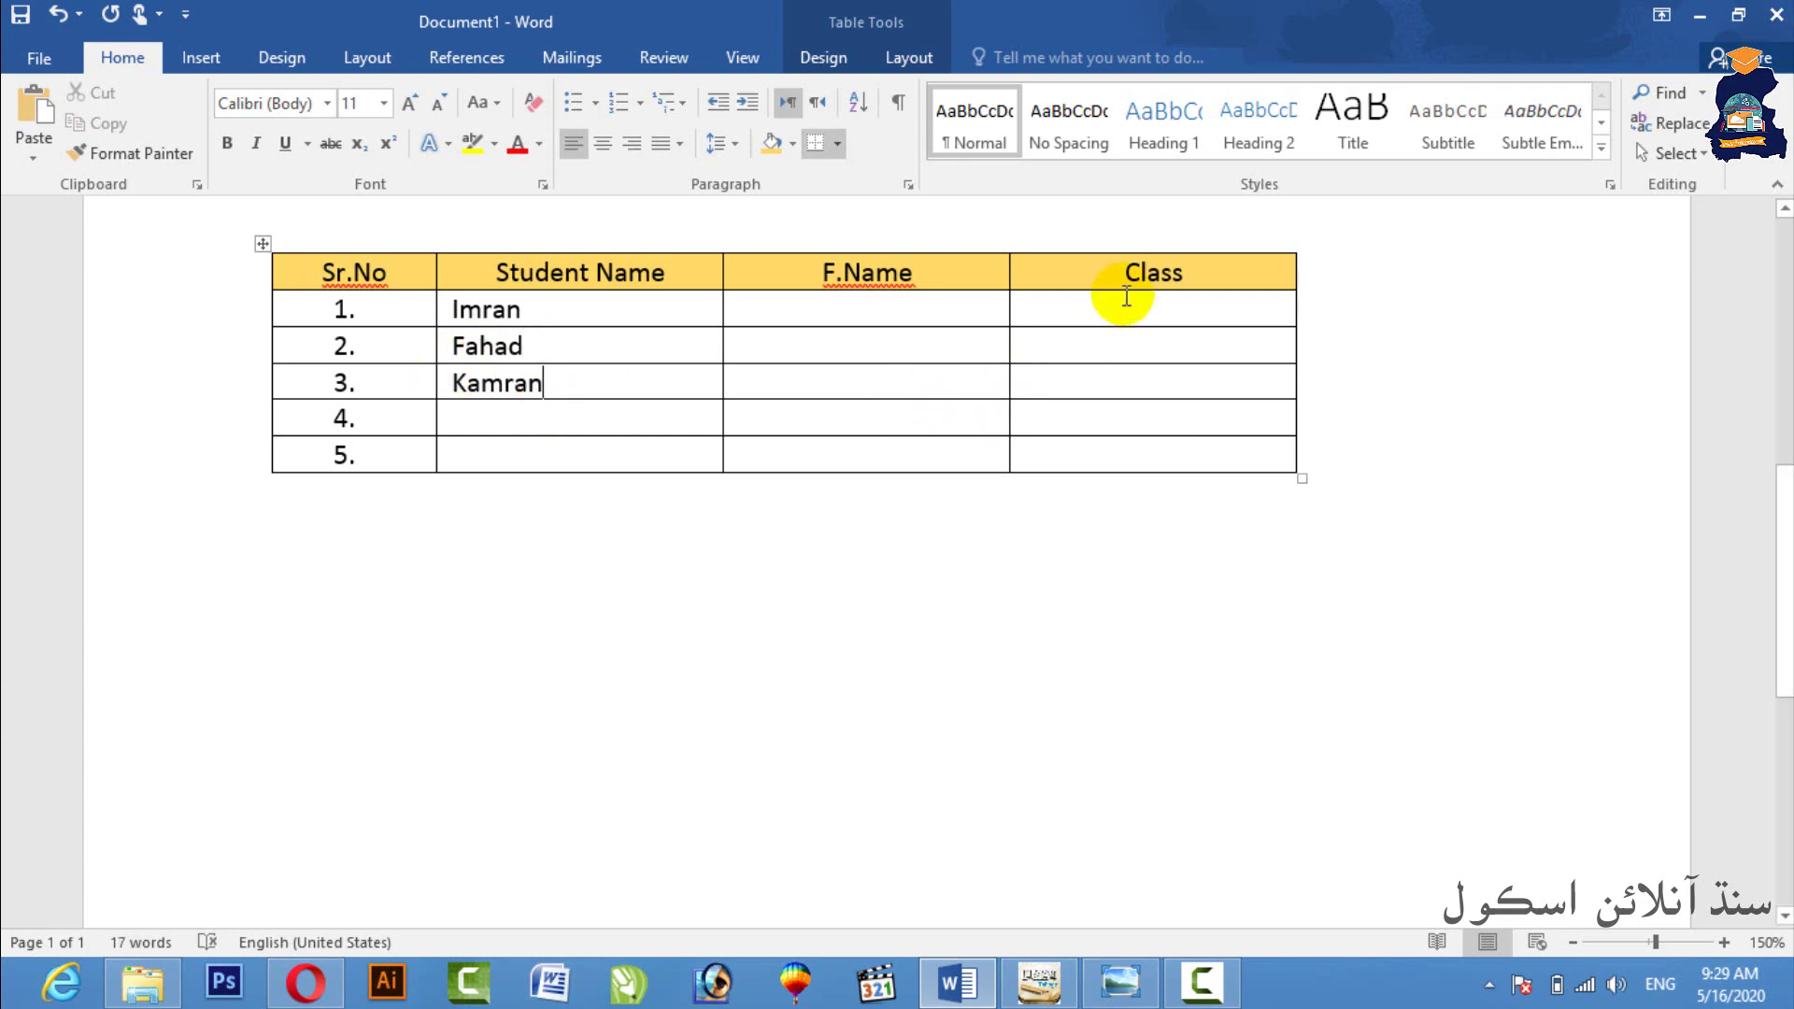
# - Type Matric in the first Class cell, correcting the typo
pyautogui.click(1149, 299)
pyautogui.write('Matrci')
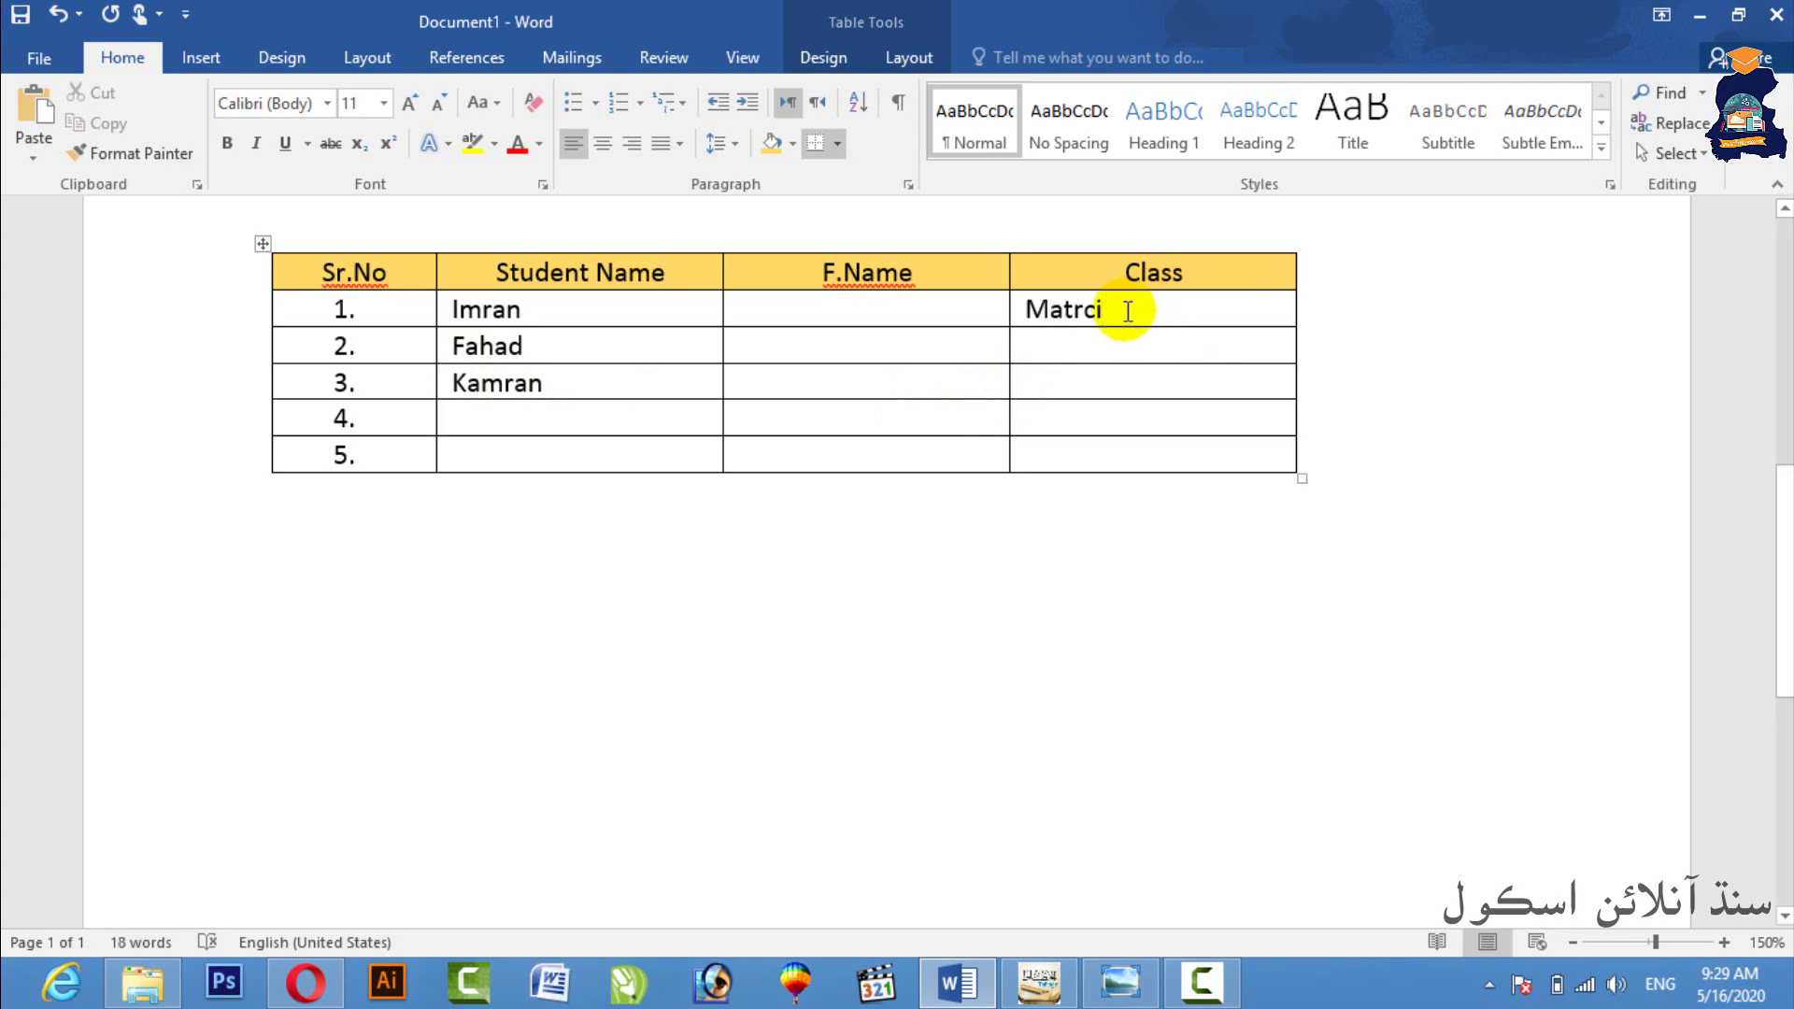
pyautogui.press('BackSpace')
pyautogui.press('BackSpace')
pyautogui.write('i')
# - Paste Matric into the Class cells below, then undo the paste
pyautogui.moveTo(1121, 309)
pyautogui.mouseDown()
pyautogui.moveTo(1022, 311)
pyautogui.moveTo(1074, 449)
pyautogui.mouseUp()
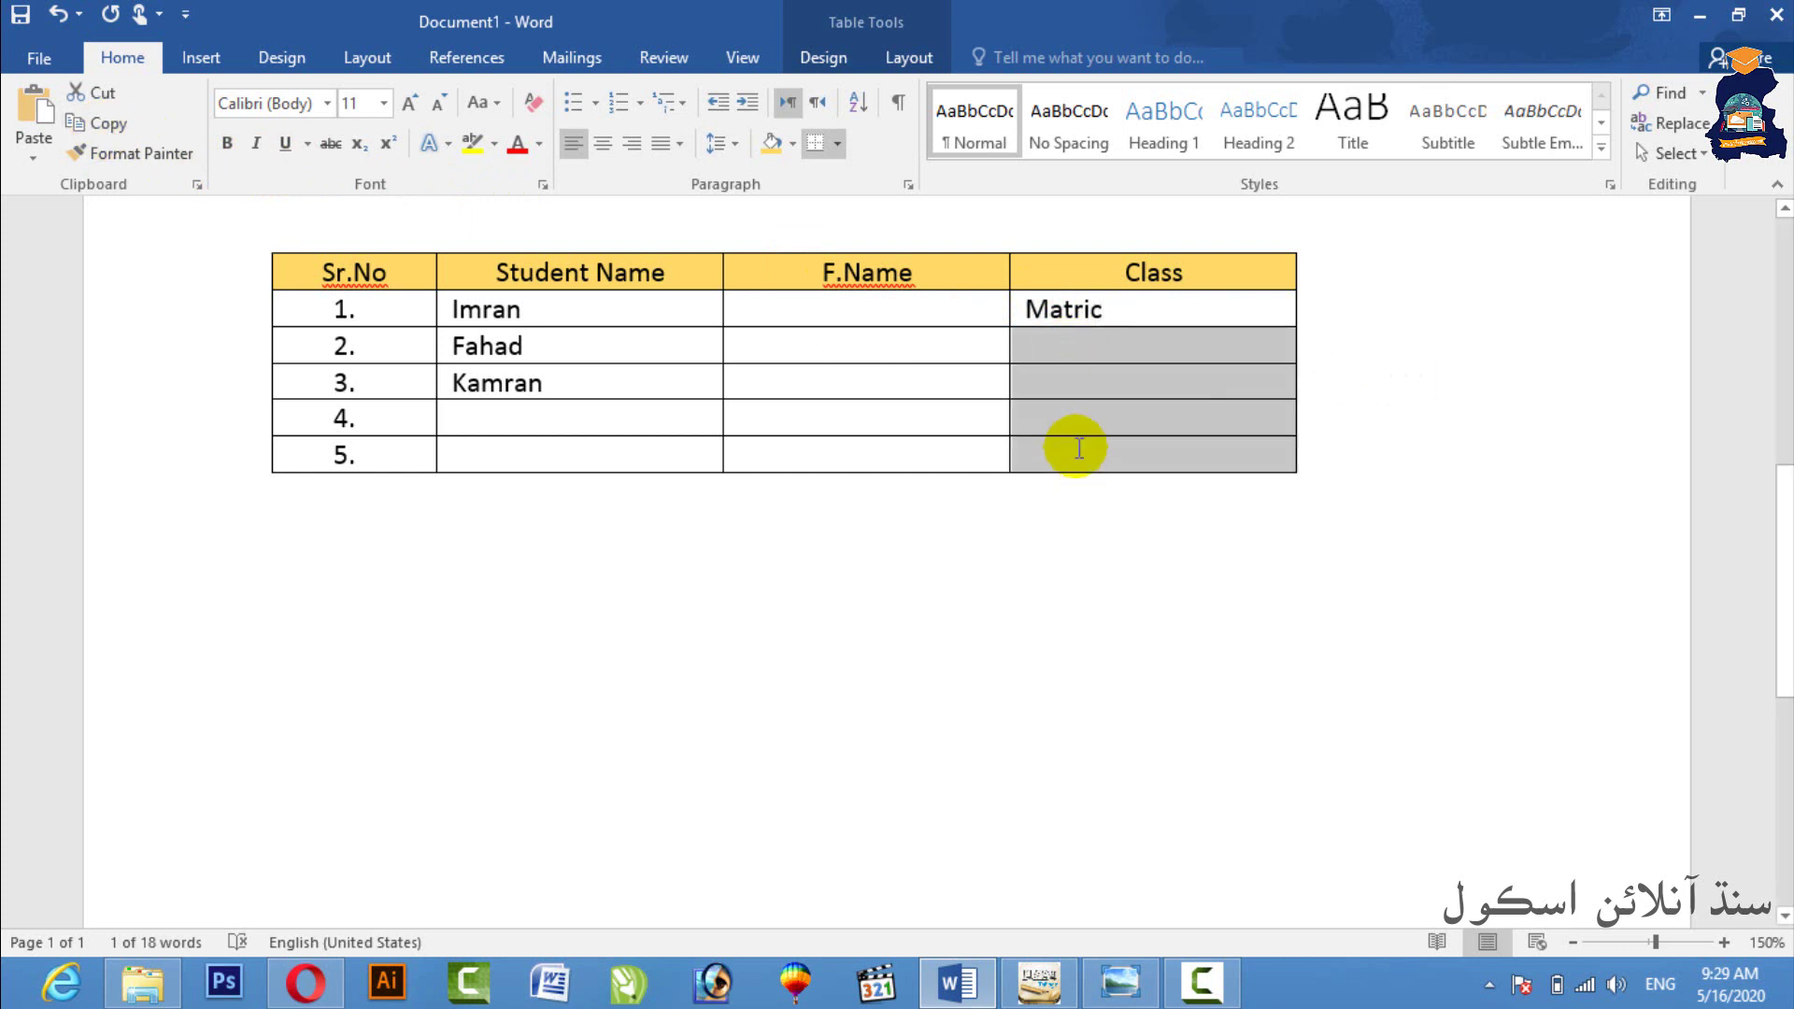
pyautogui.click(36, 114)
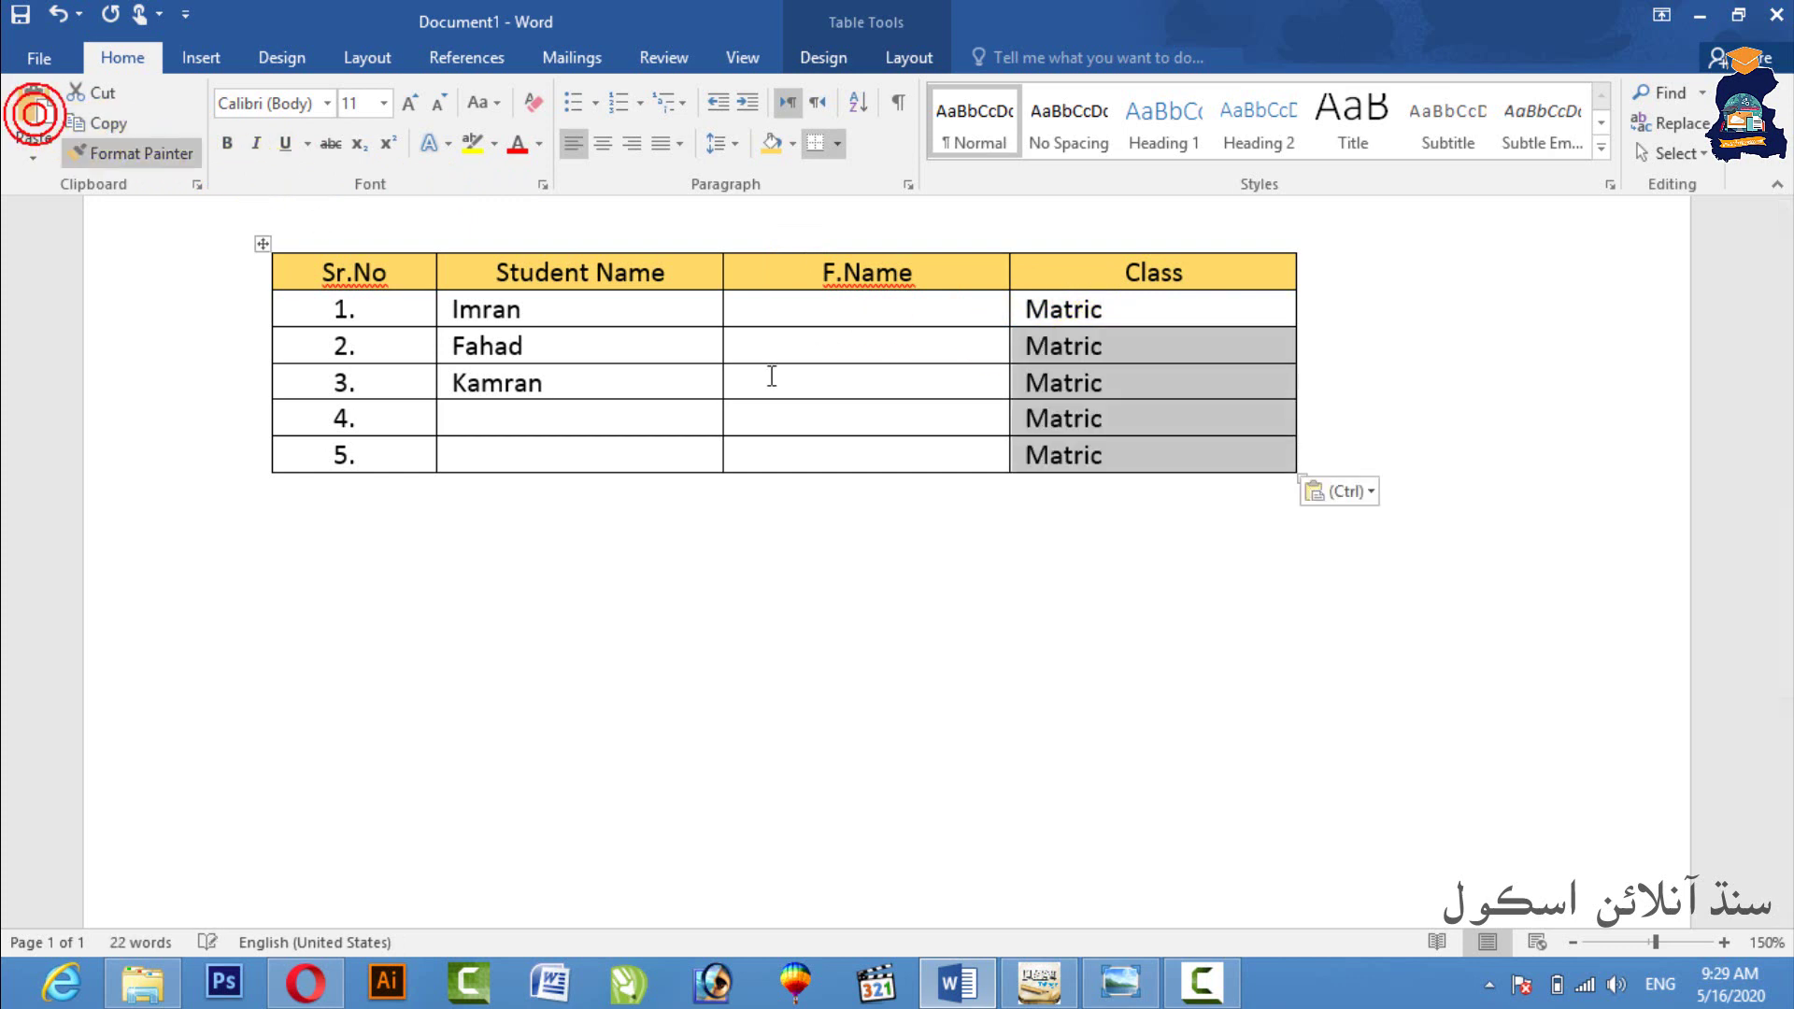
pyautogui.hotkey('ctrl', 'z')
pyautogui.hotkey('ctrl', 'z')
pyautogui.hotkey('ctrl', 'z')
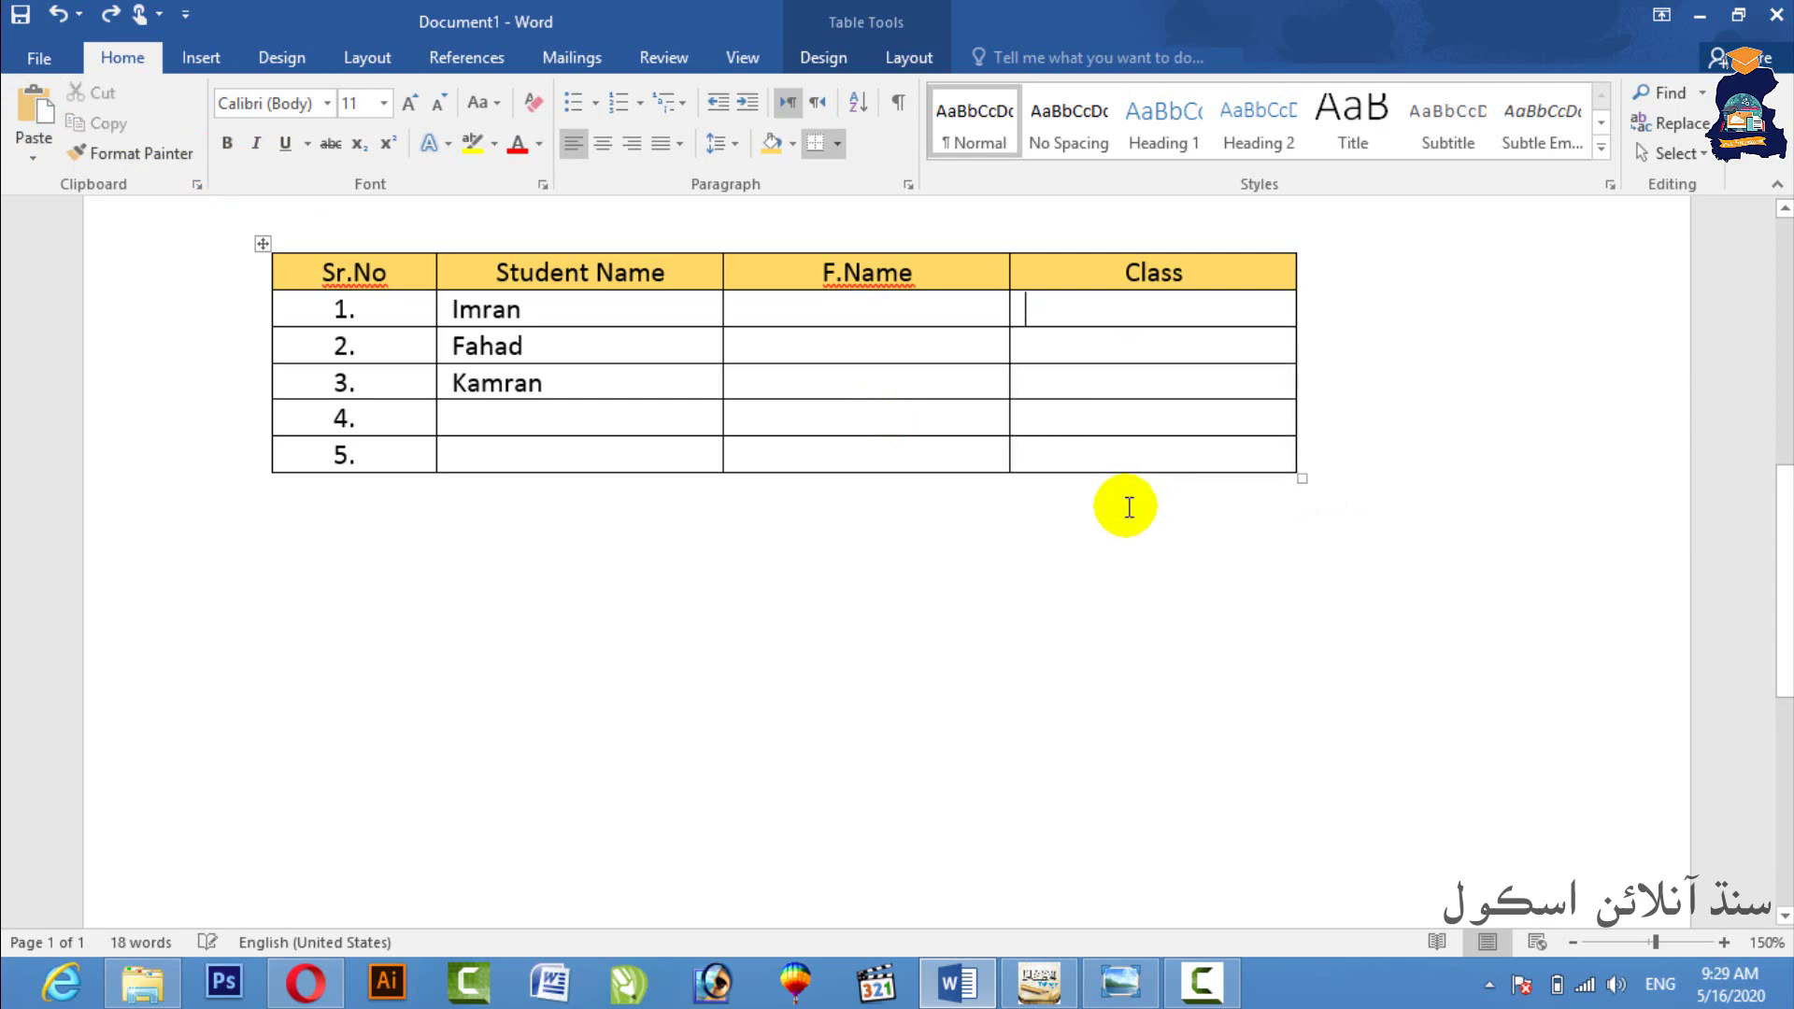
# - Merge the five Class data cells into one cell and type Matric in it
pyautogui.click(1161, 385)
pyautogui.moveTo(1161, 312); pyautogui.dragTo(1168, 454)
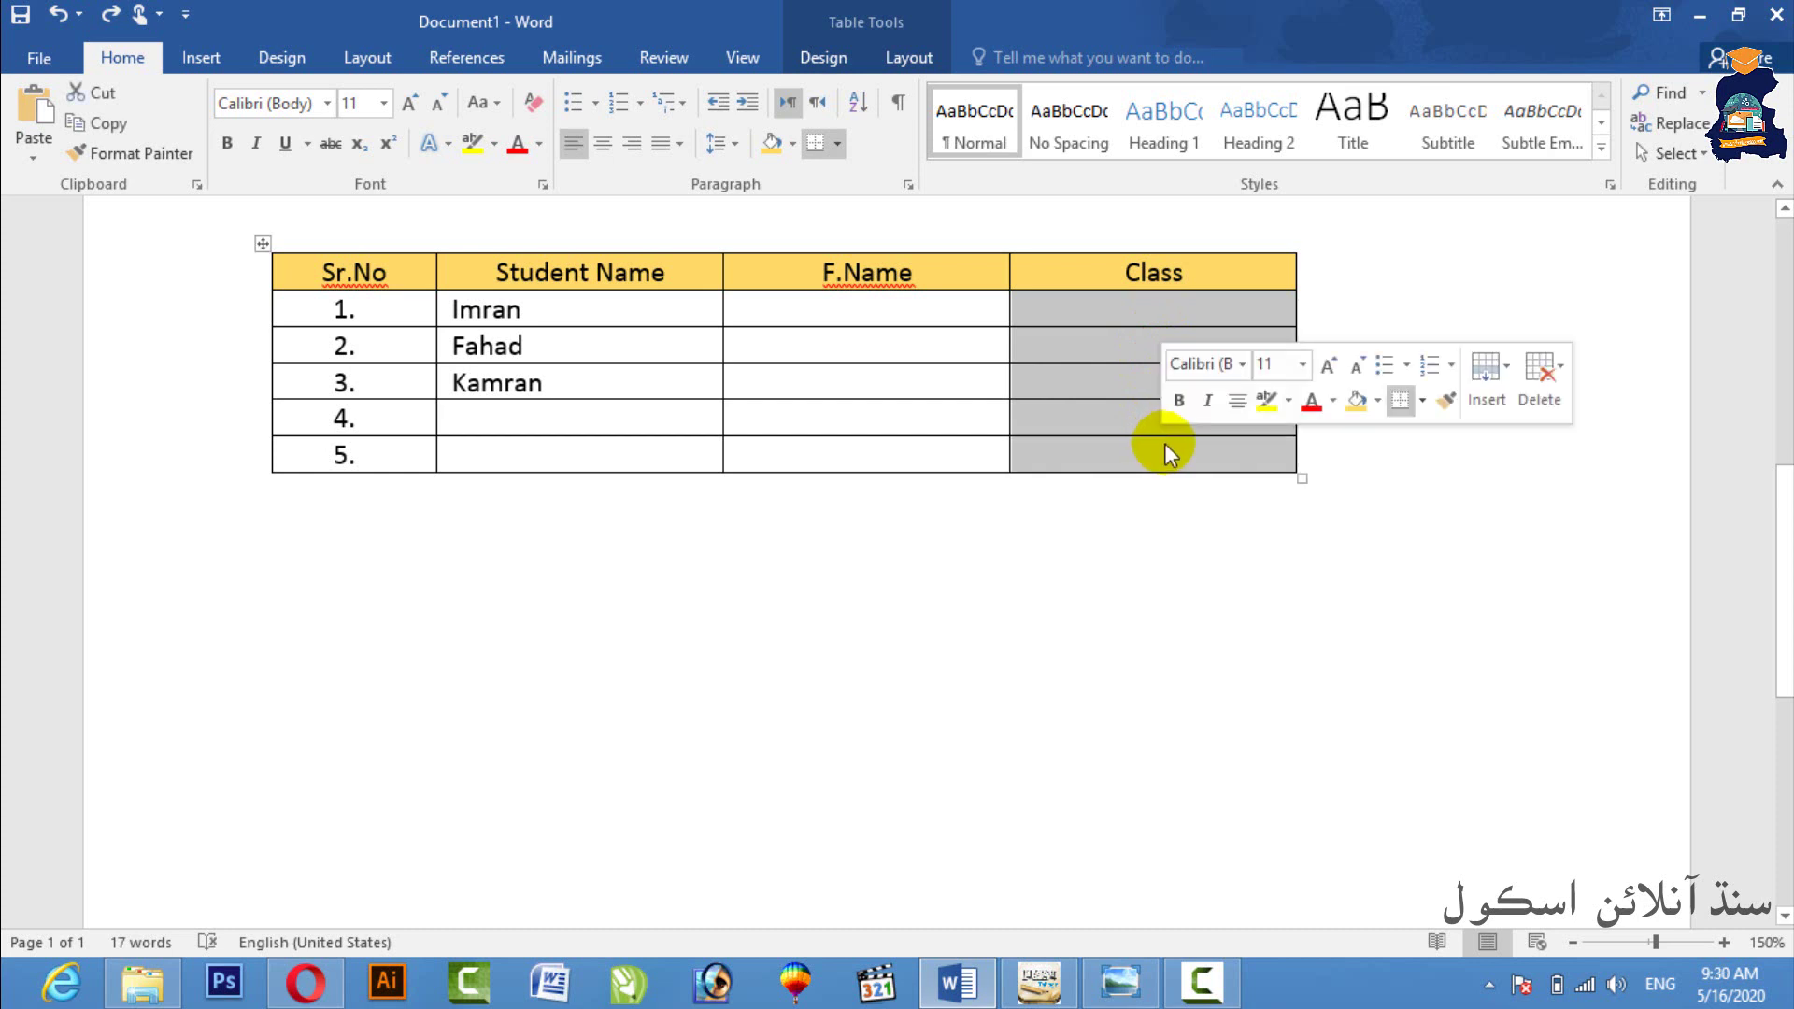
pyautogui.rightClick(1118, 373)
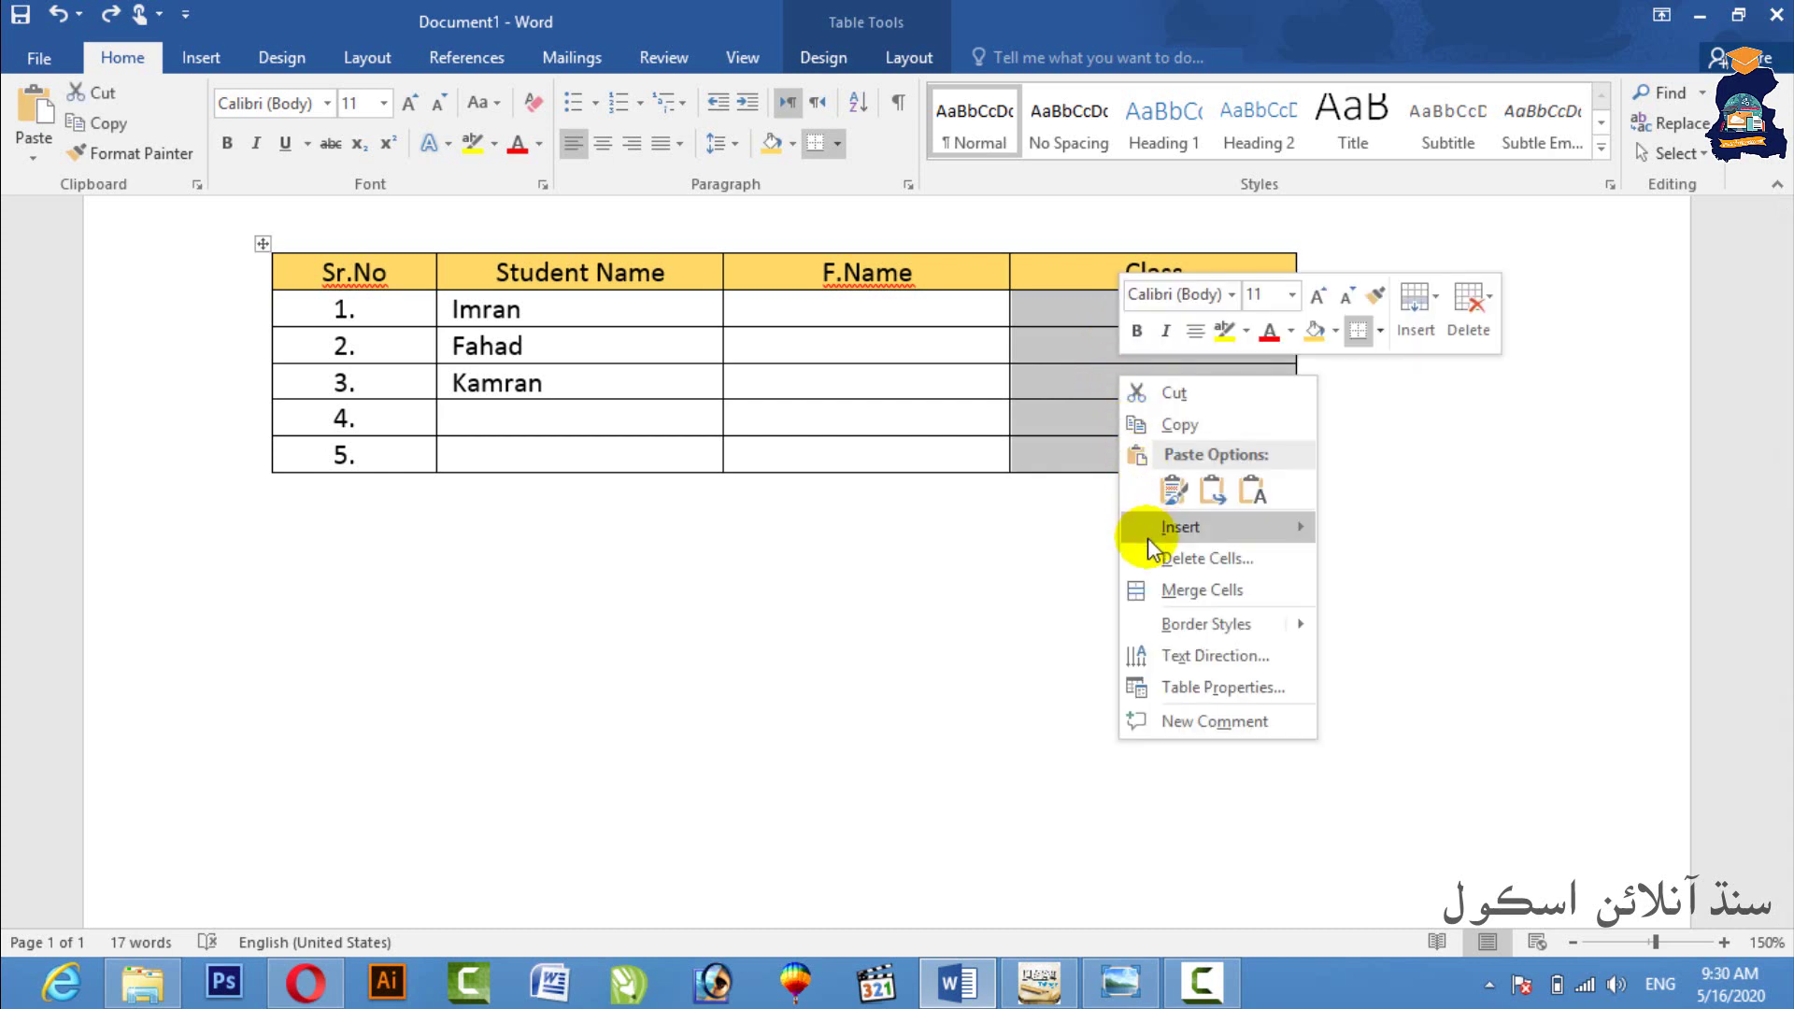
pyautogui.click(1205, 589)
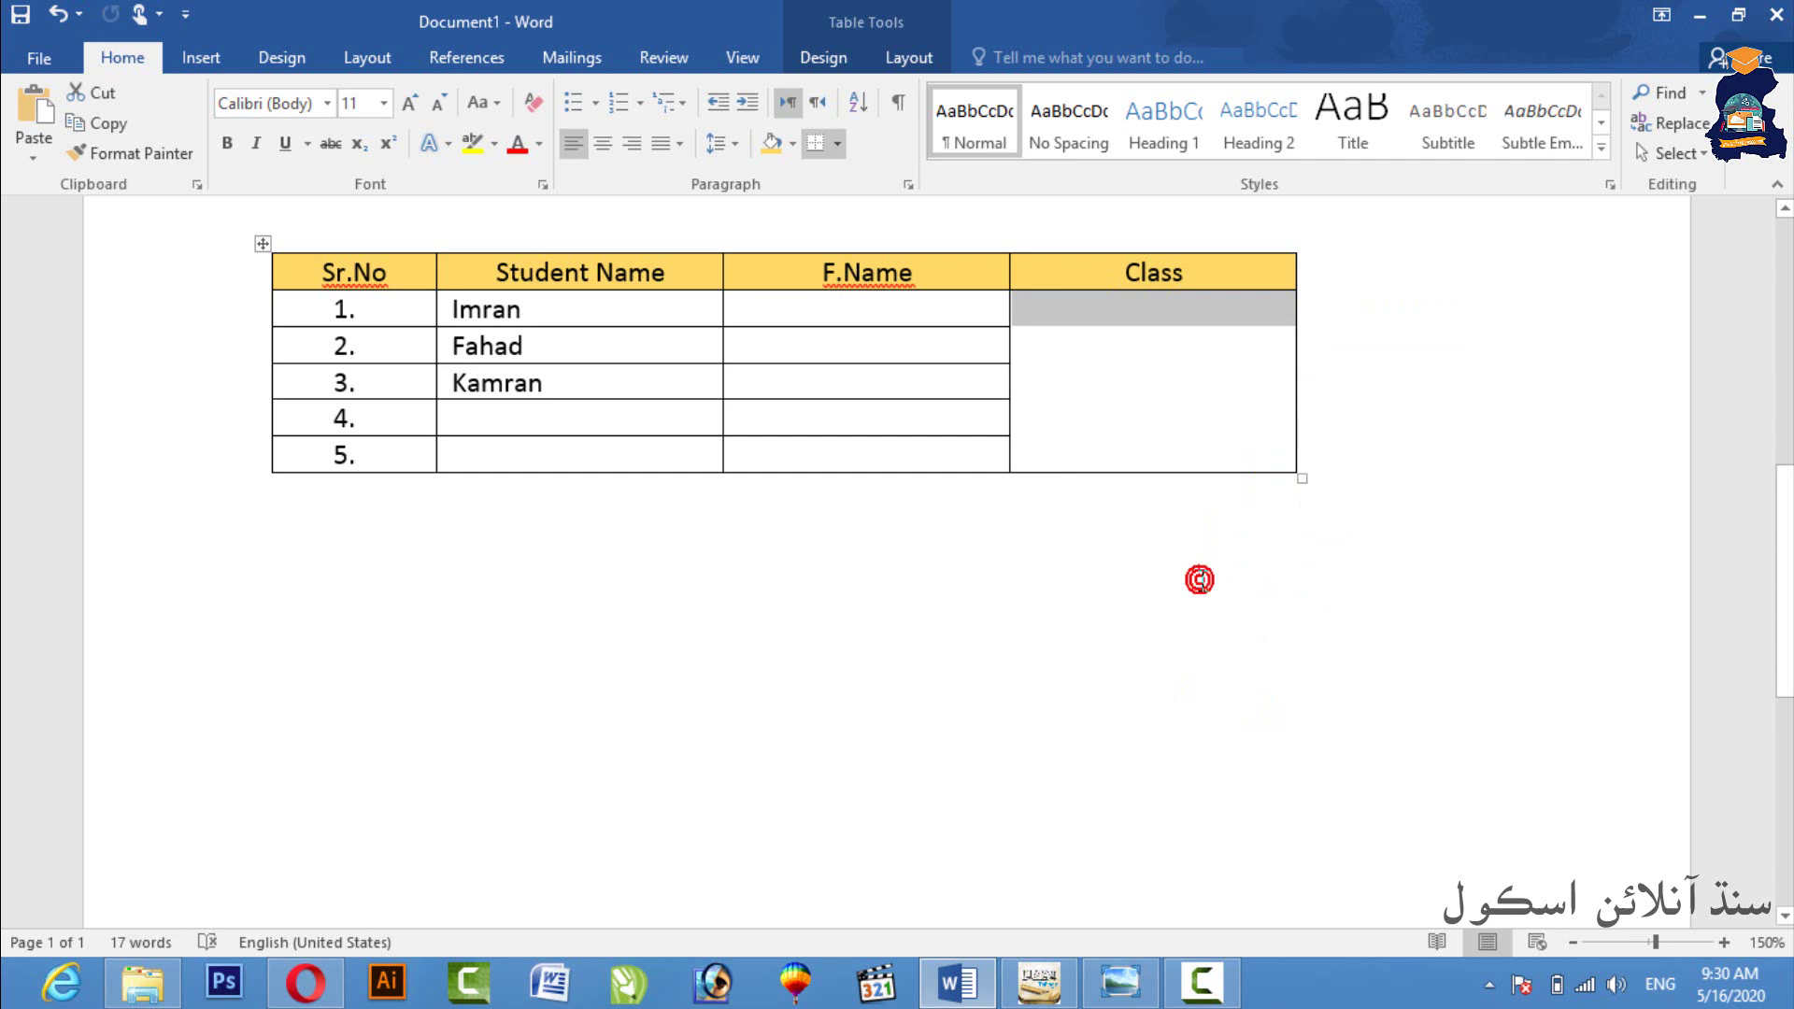
pyautogui.write('Matric')
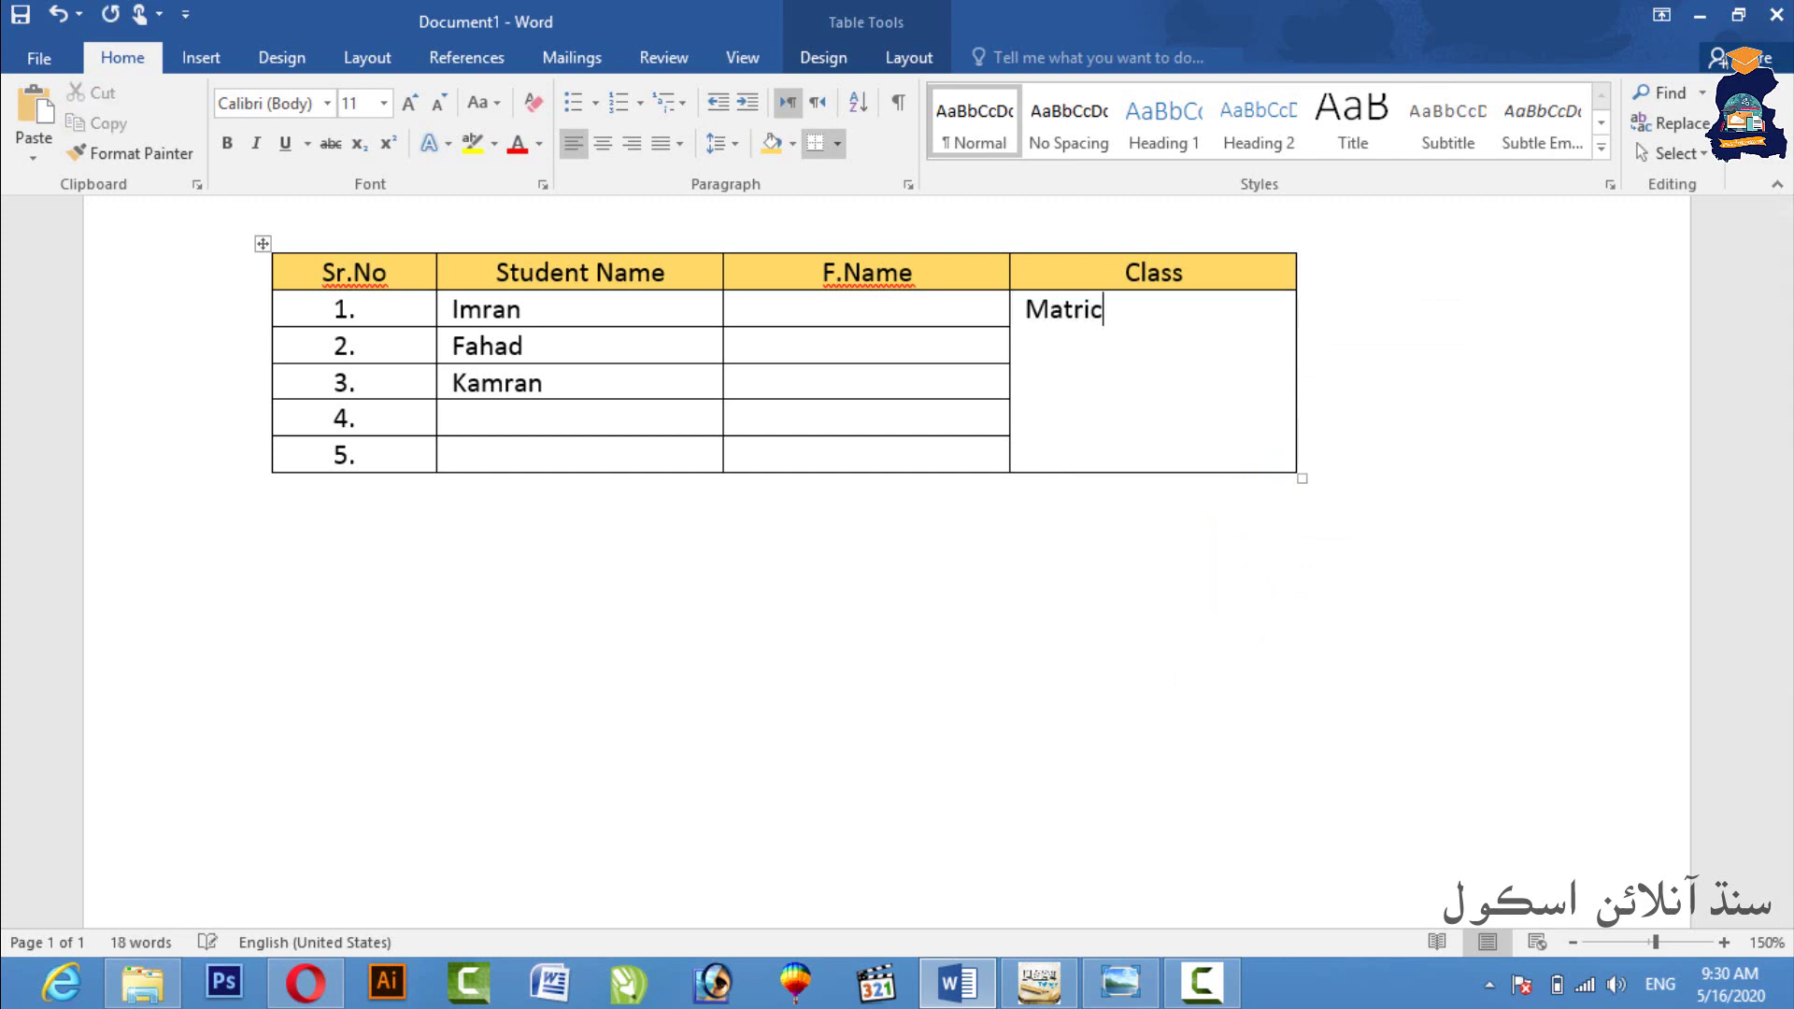
# - Push Matric down within the merged cell, then delete the word
pyautogui.click(1029, 312)
pyautogui.press('Return')
pyautogui.press('Return')
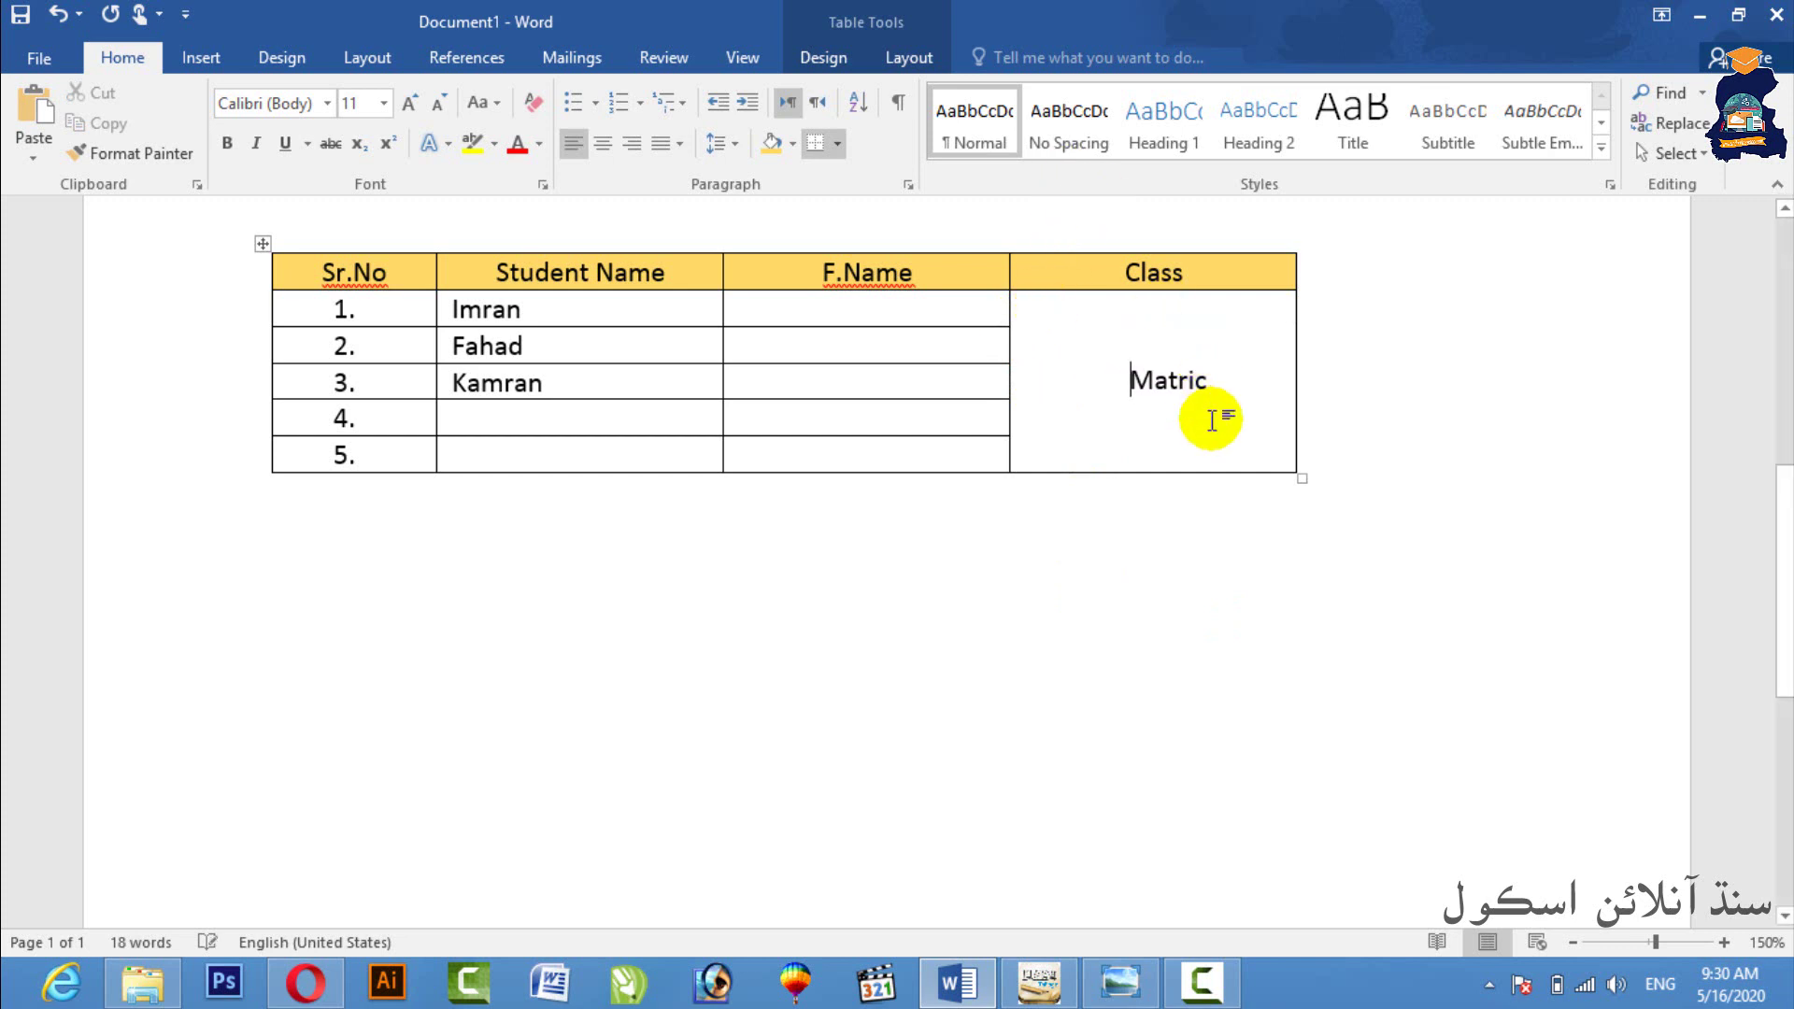
pyautogui.moveTo(1209, 393); pyautogui.dragTo(1122, 397)
pyautogui.doubleClick(1132, 379)
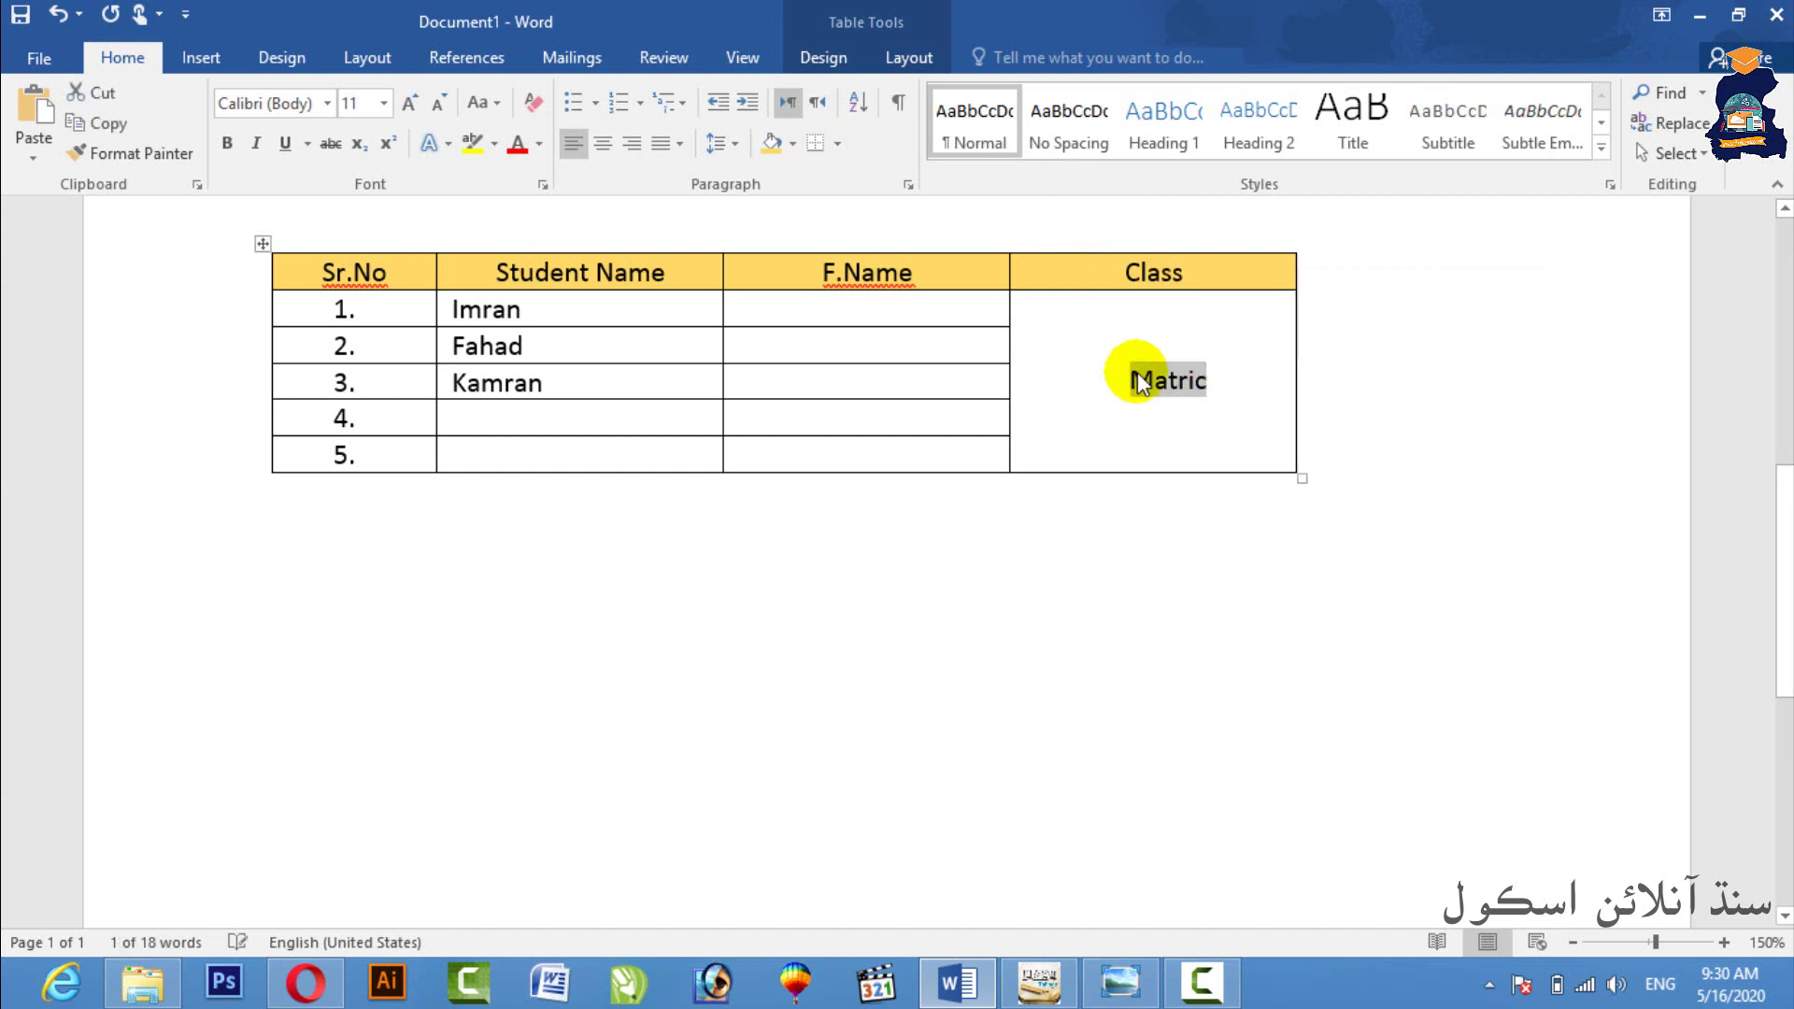
pyautogui.press('BackSpace')
# - Set the merged Class cell's text direction to vertical
pyautogui.rightClick(1139, 373)
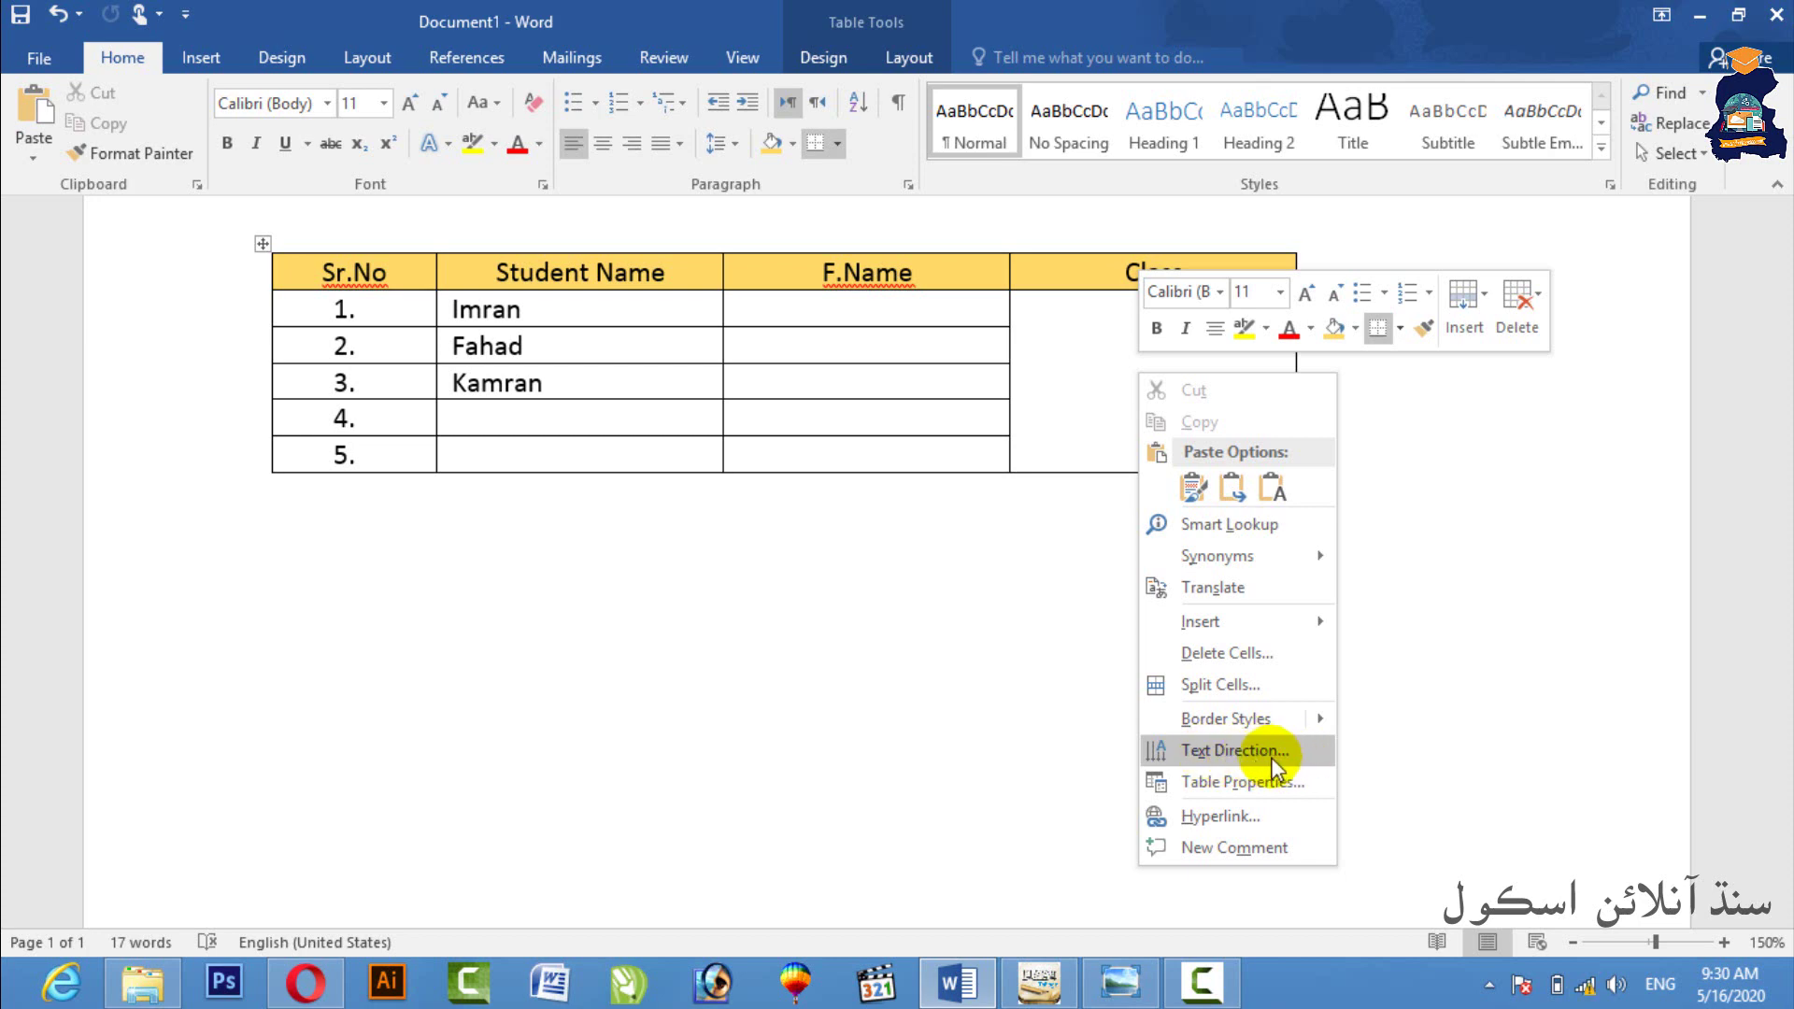
pyautogui.click(1235, 750)
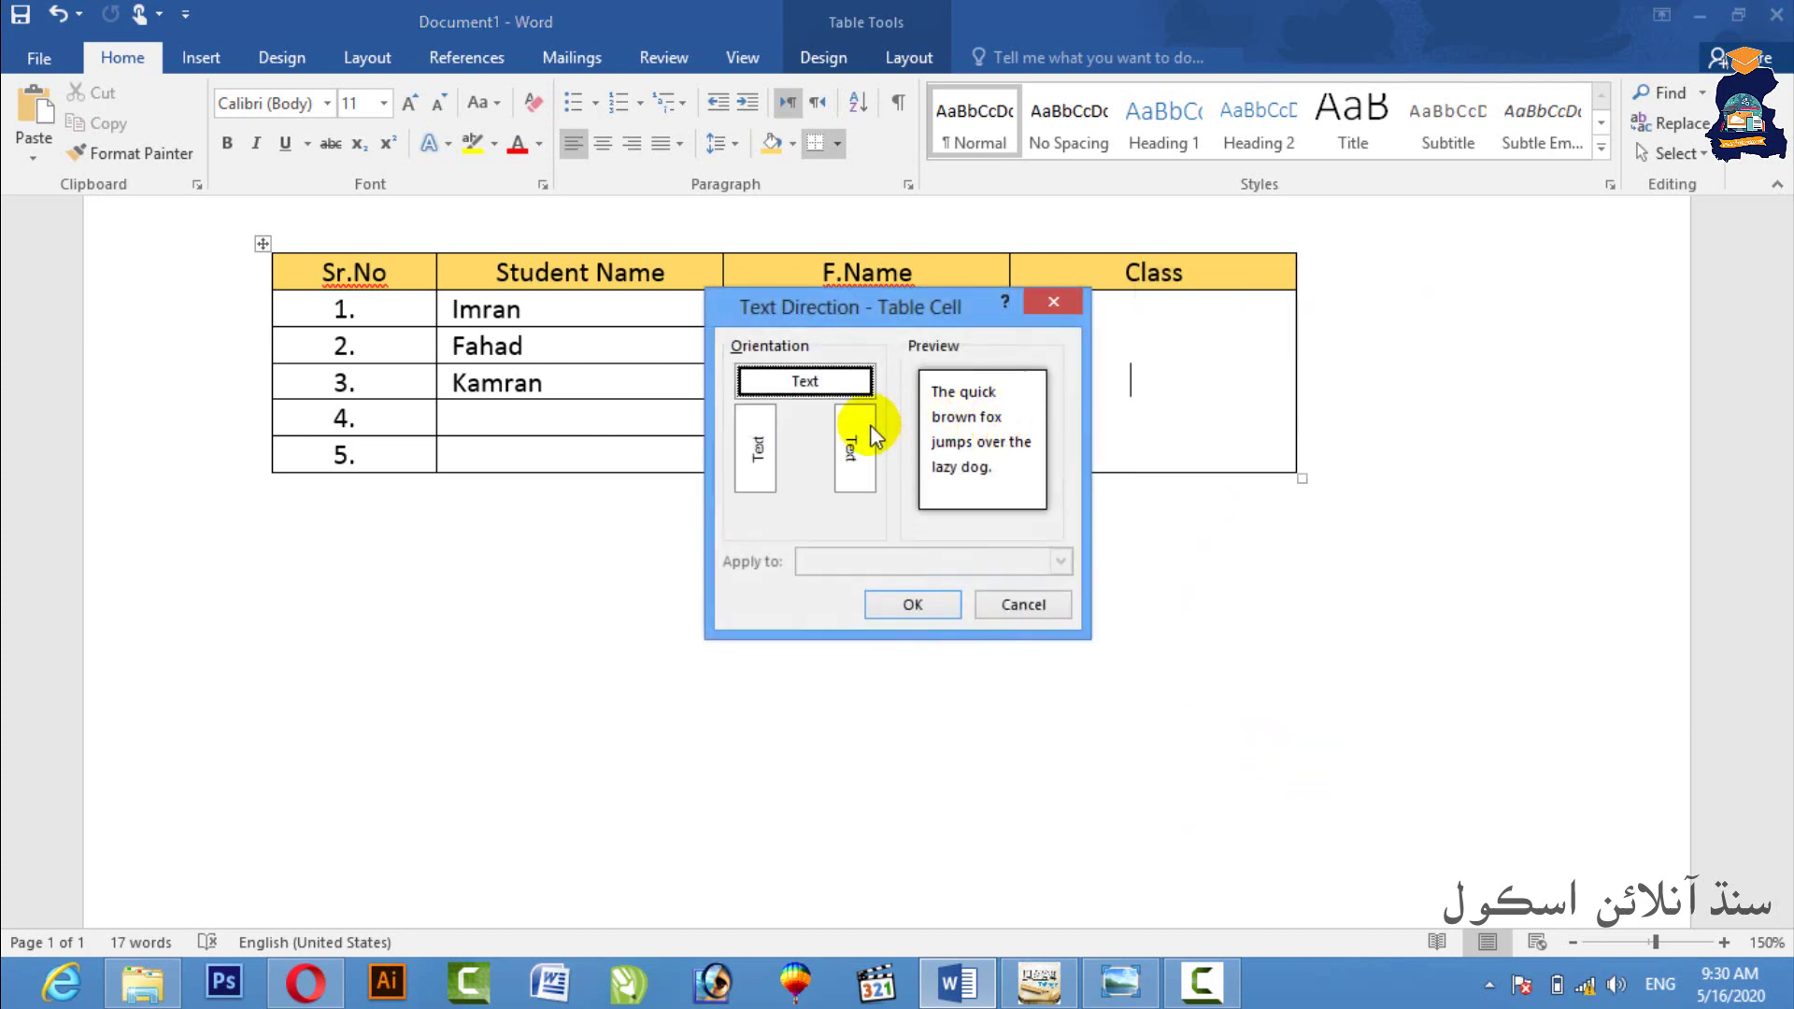
pyautogui.click(746, 477)
pyautogui.click(849, 451)
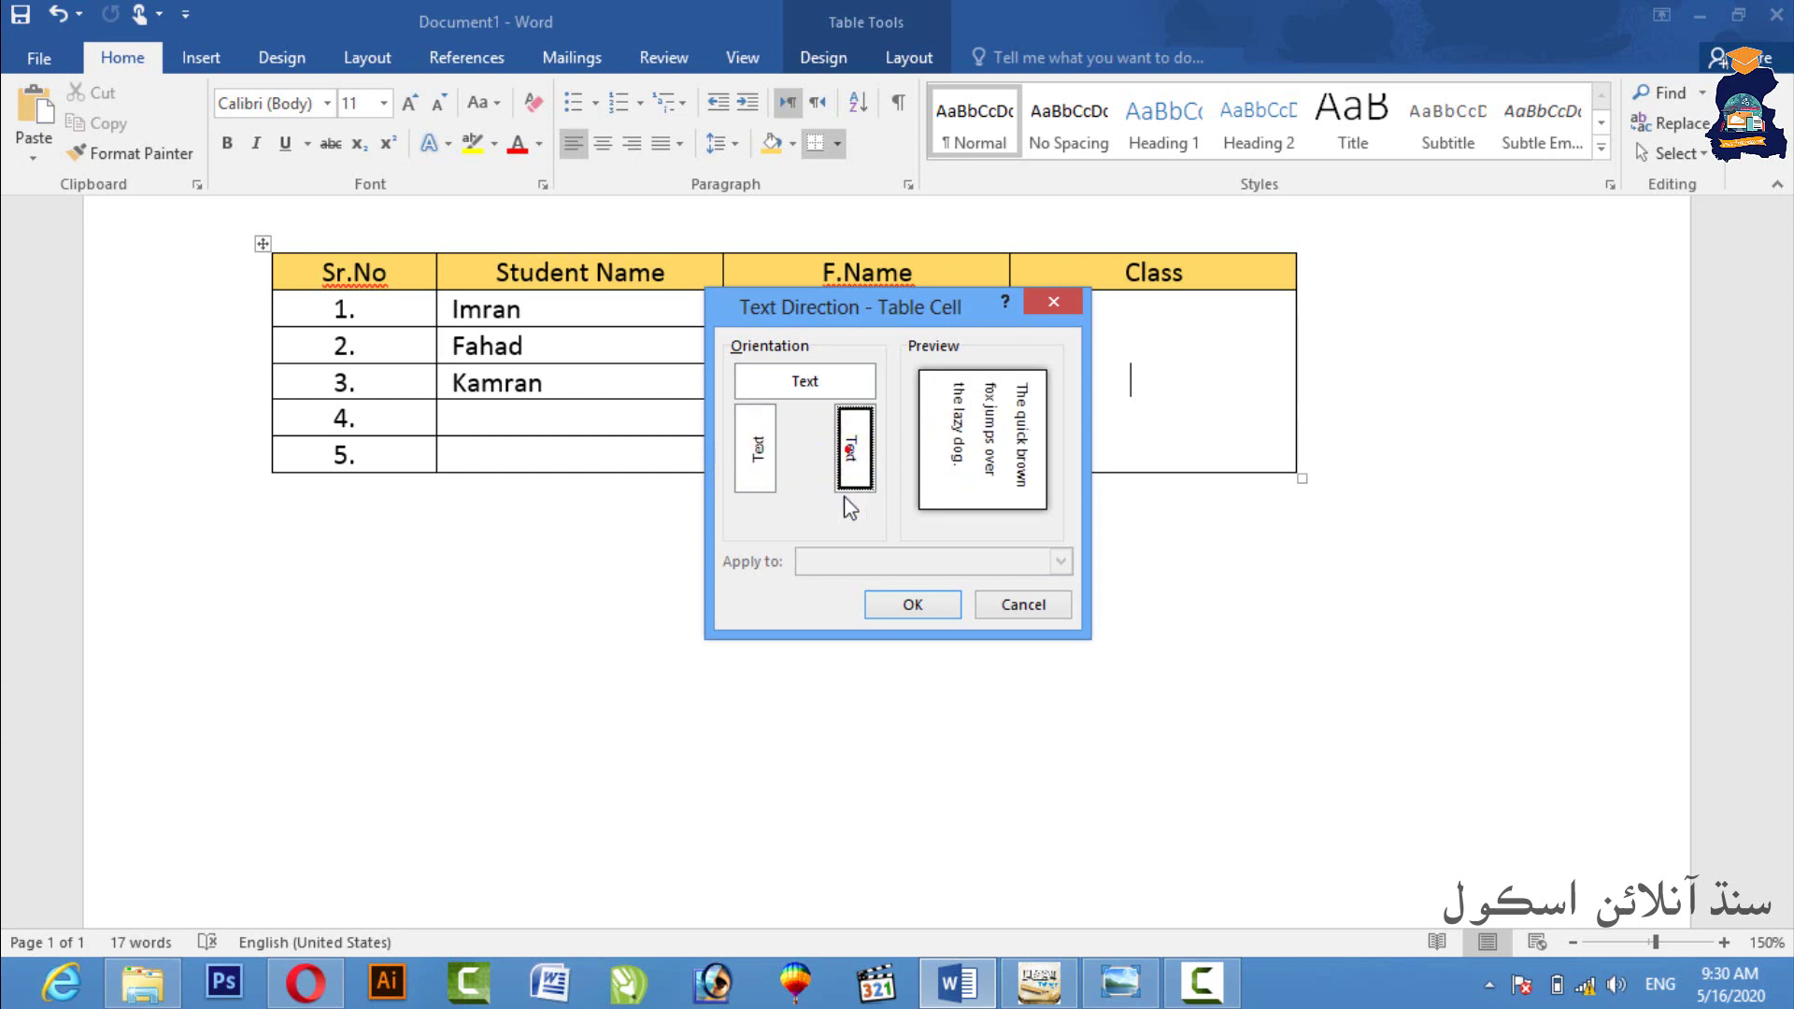
pyautogui.click(925, 604)
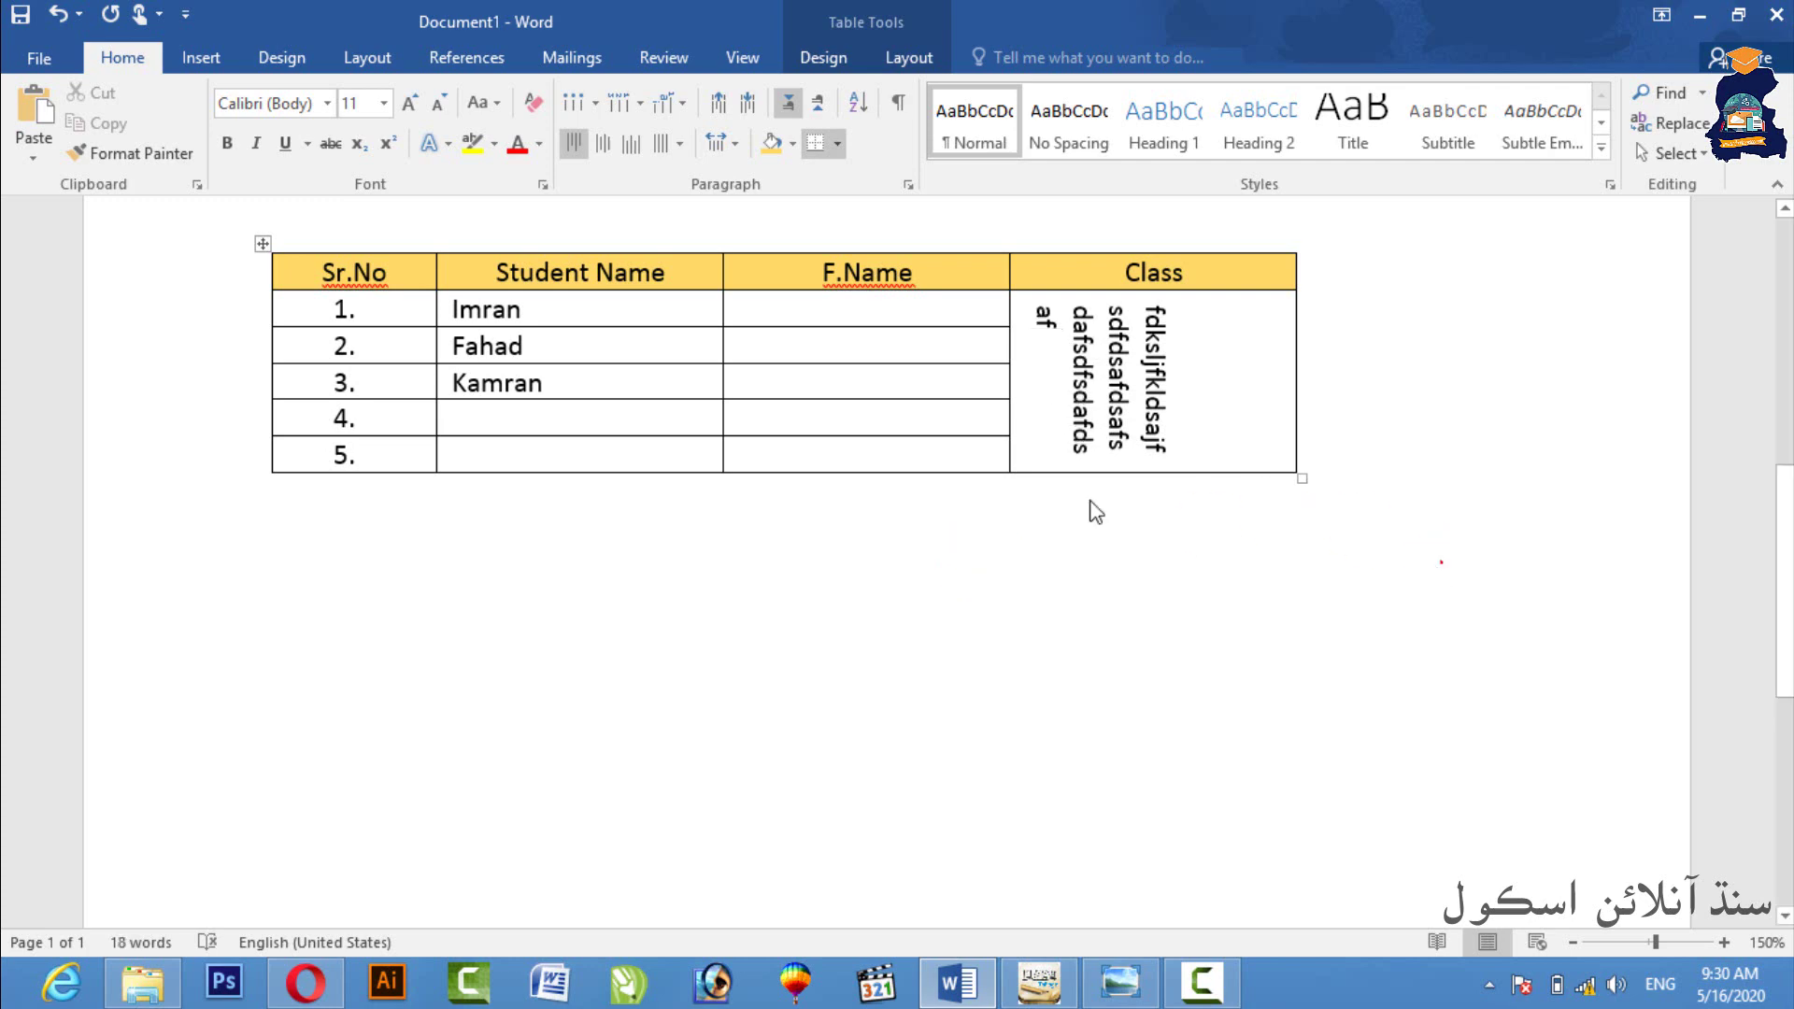
pyautogui.moveTo(962, 561); pyautogui.dragTo(329, 362)
# - Delete the student table and insert a new 4-column, 6-row table
pyautogui.press('Delete')
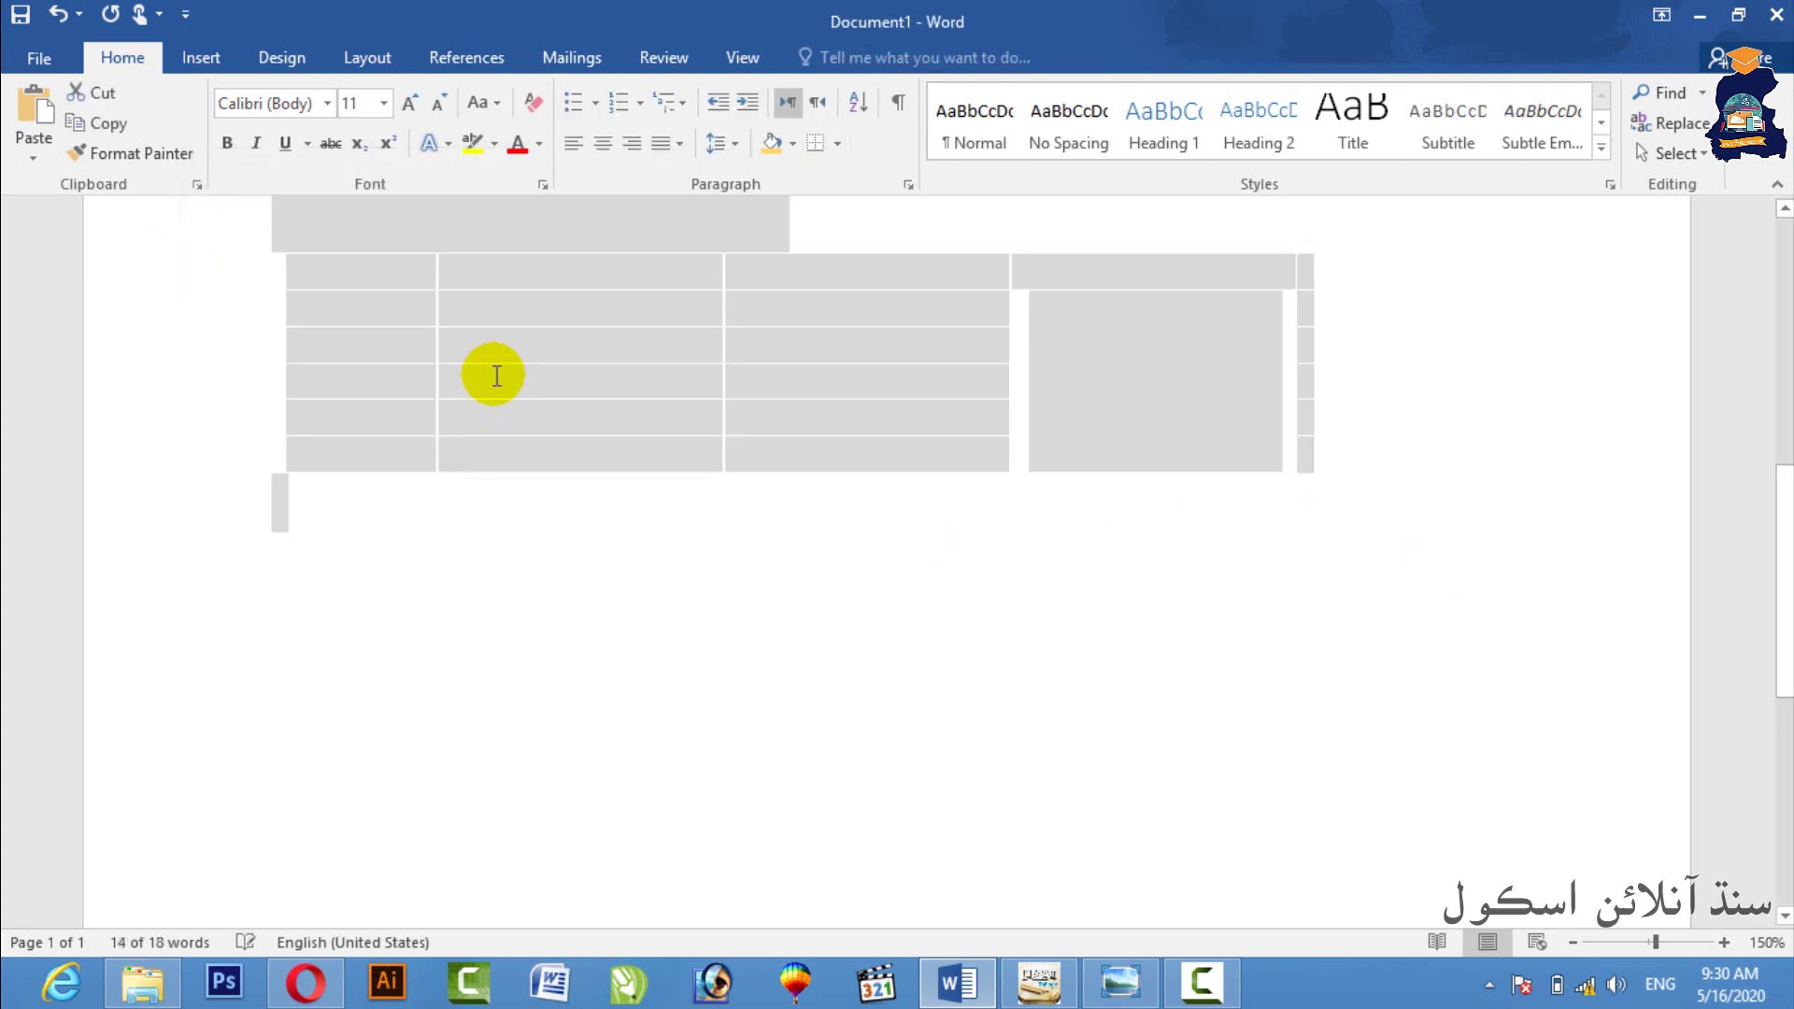
pyautogui.press('BackSpace')
pyautogui.click(205, 59)
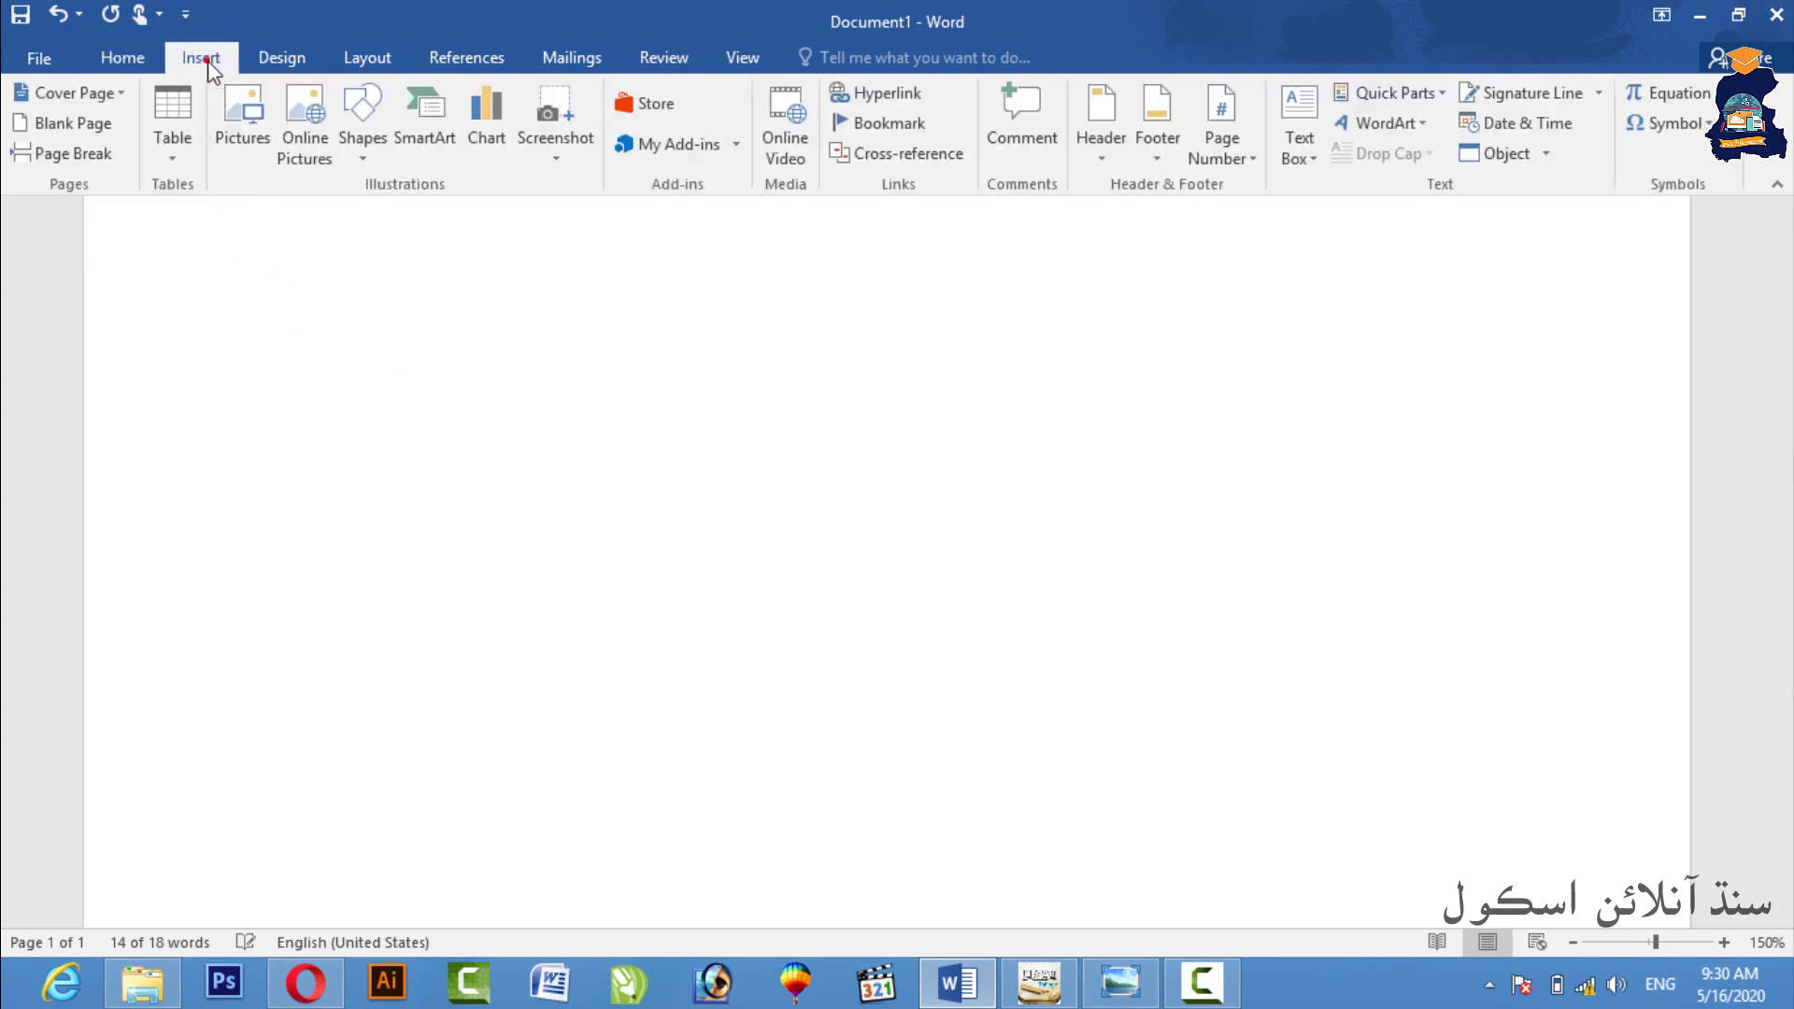
pyautogui.click(172, 140)
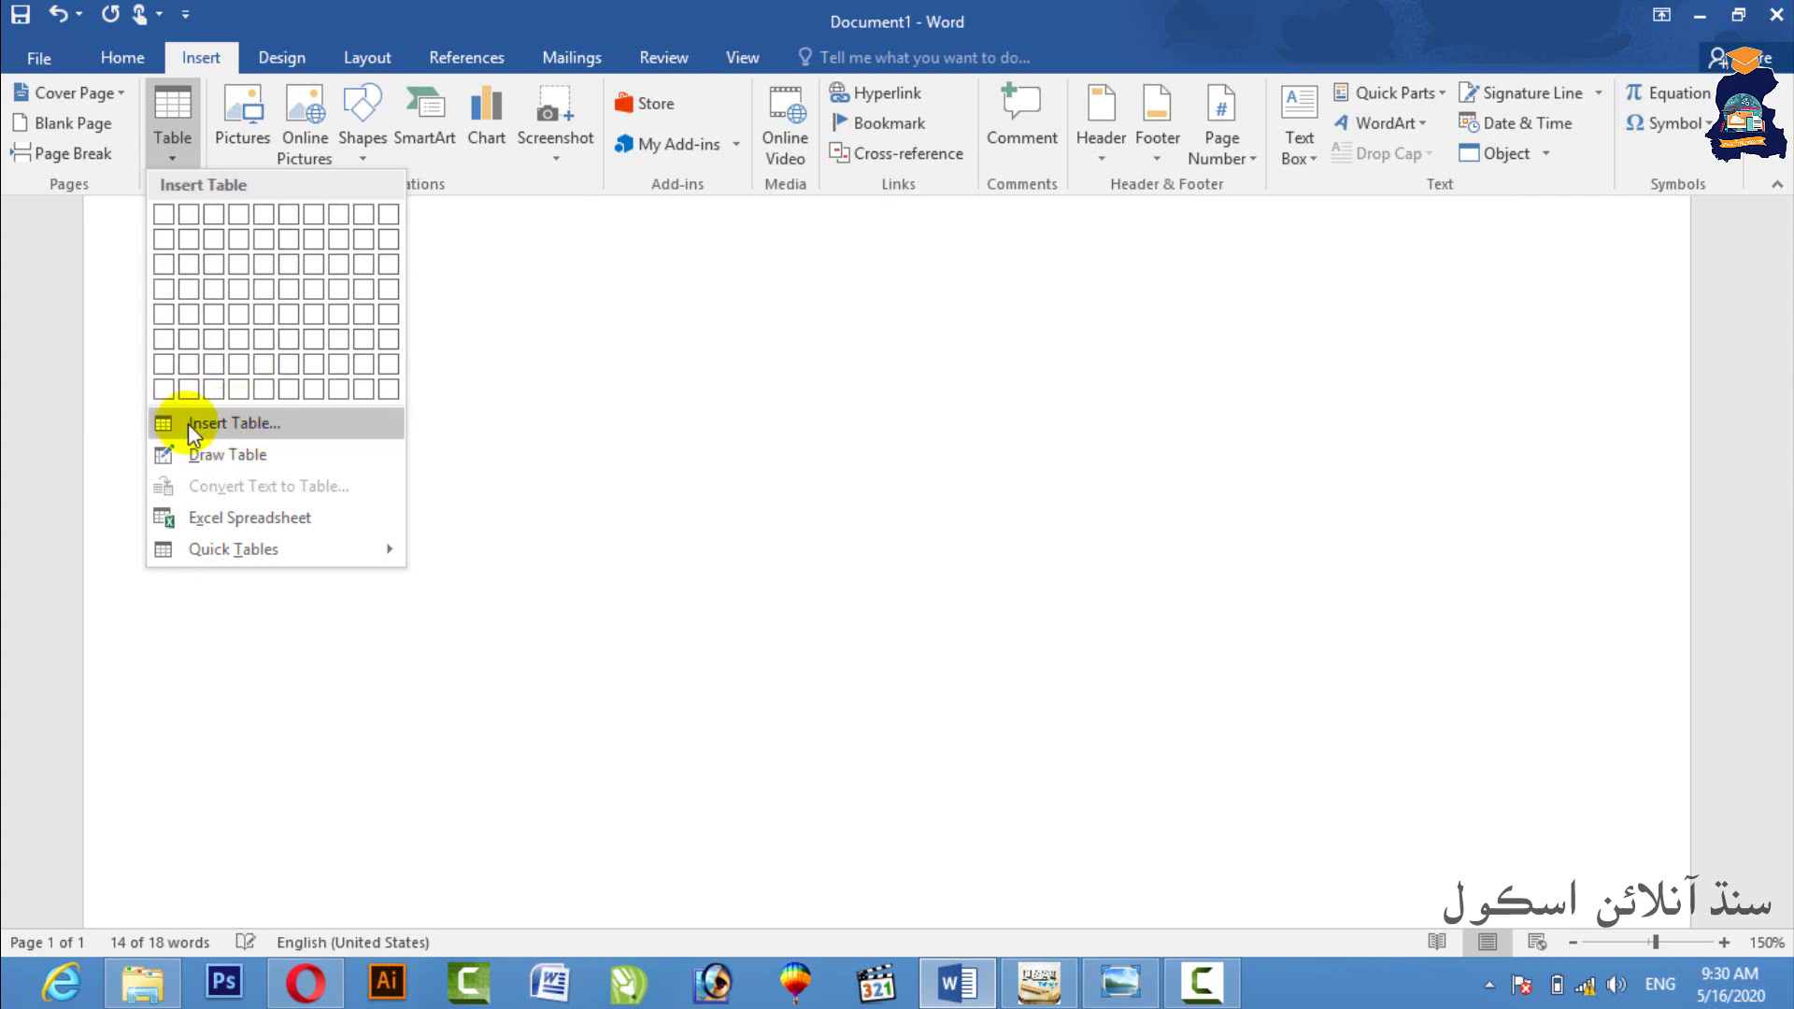
pyautogui.click(211, 423)
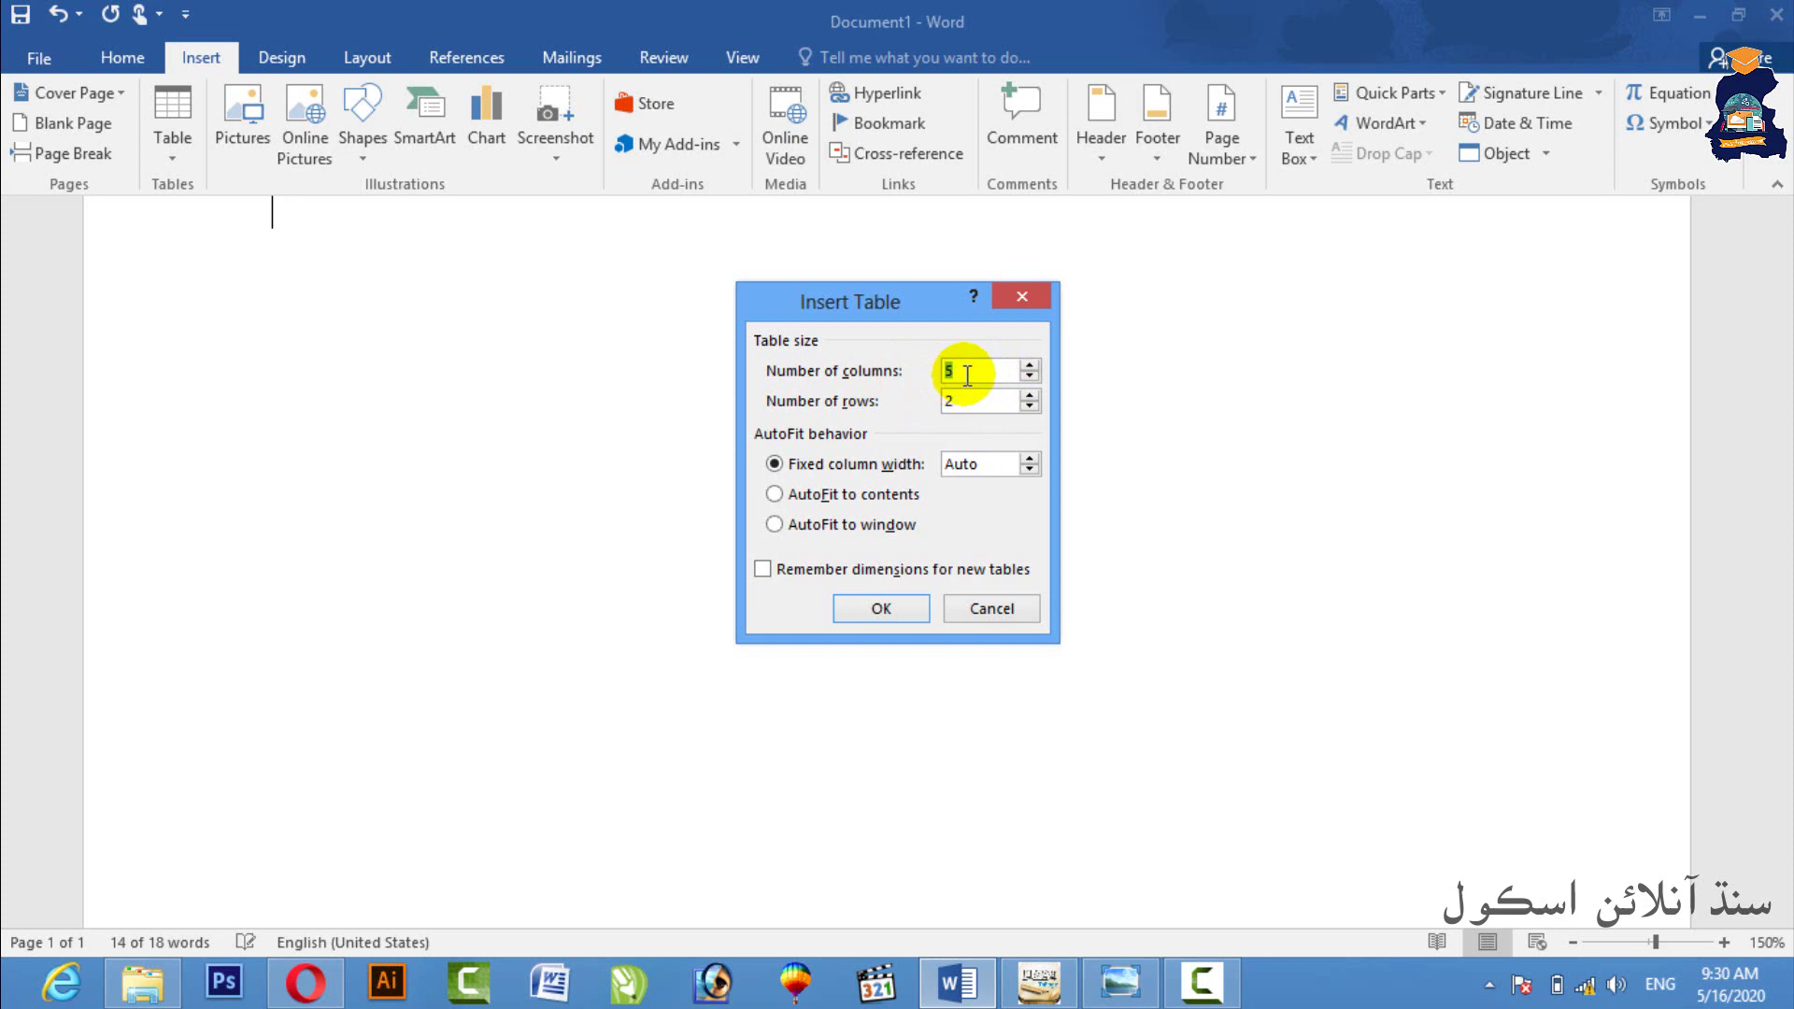
pyautogui.click(1029, 365)
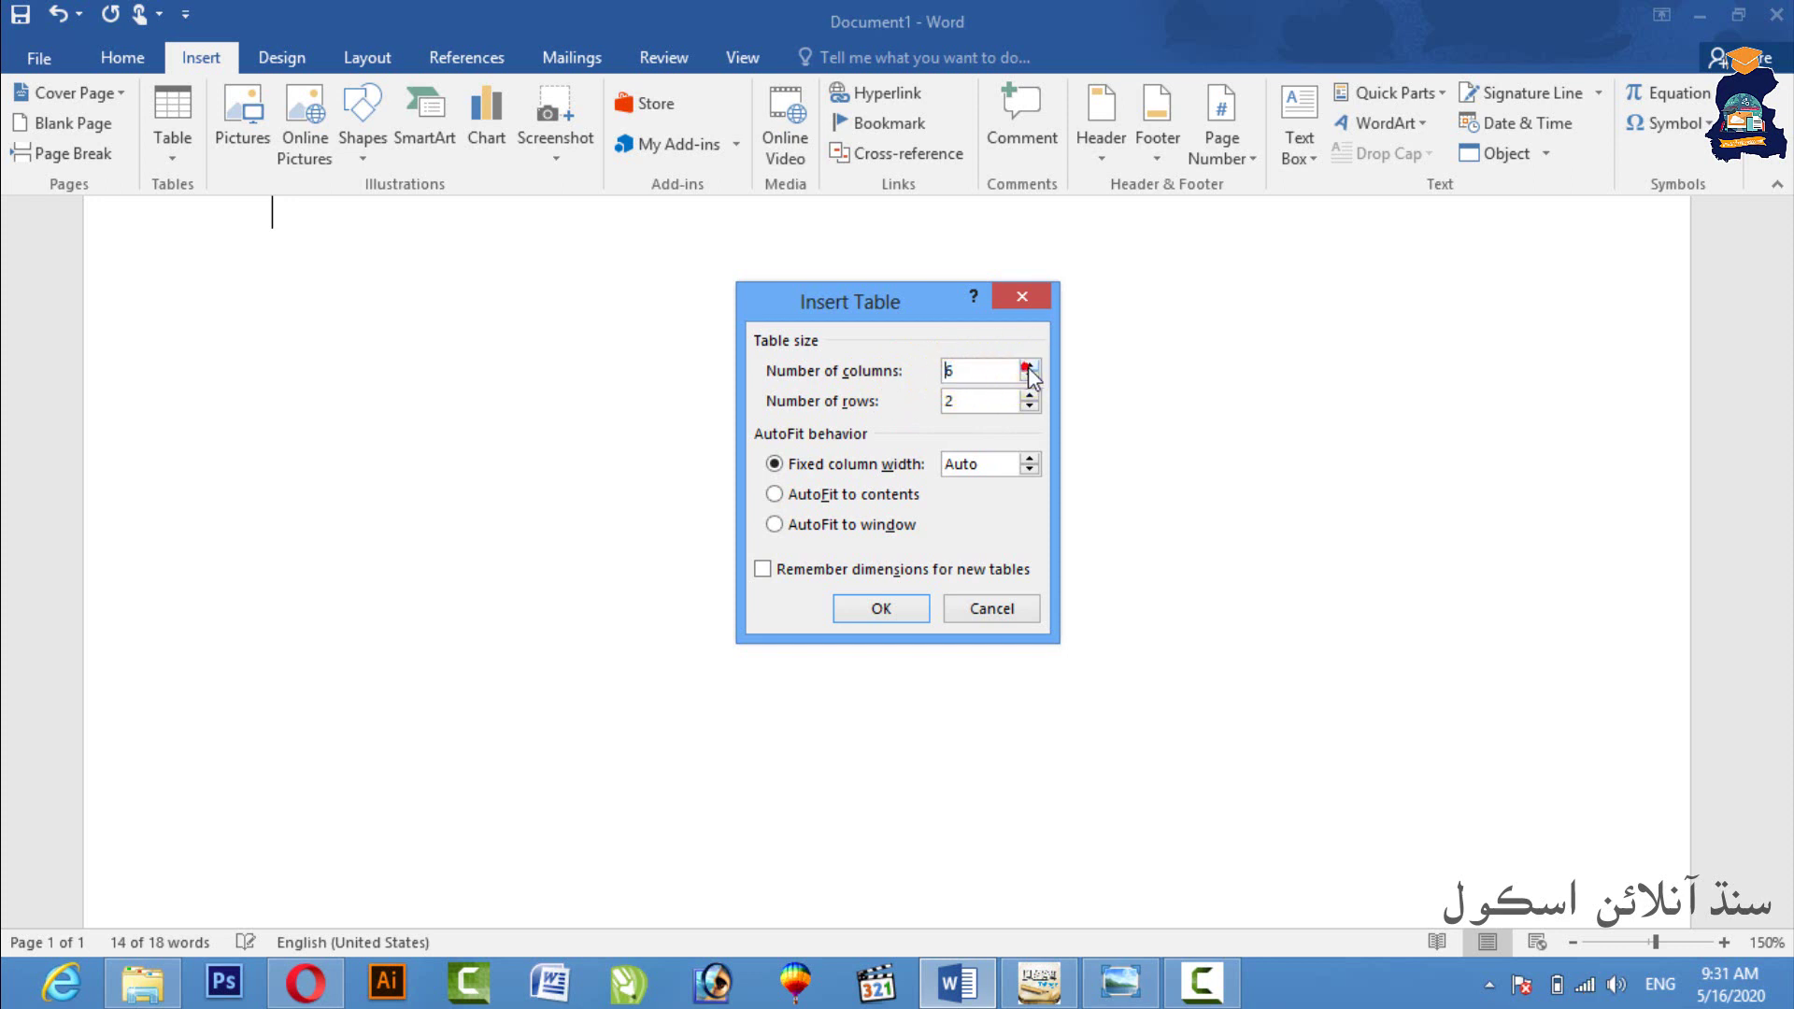
pyautogui.click(1029, 377)
pyautogui.click(962, 371)
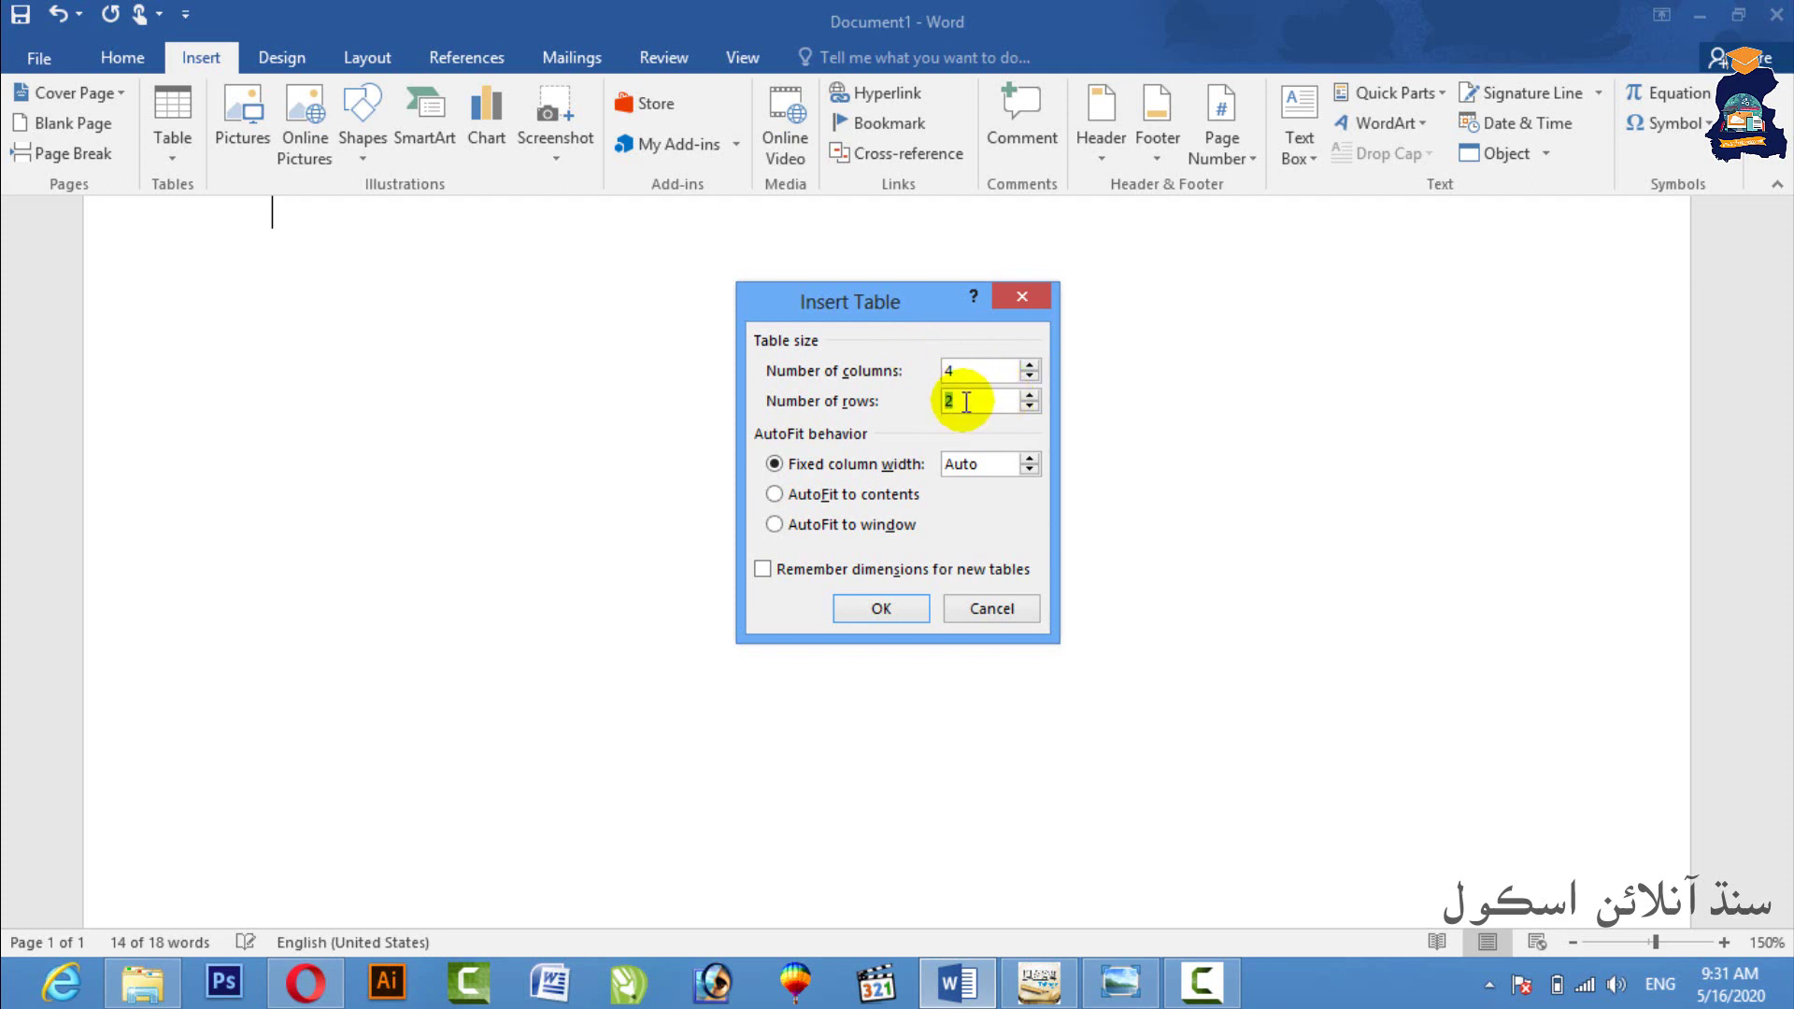
pyautogui.write('6')
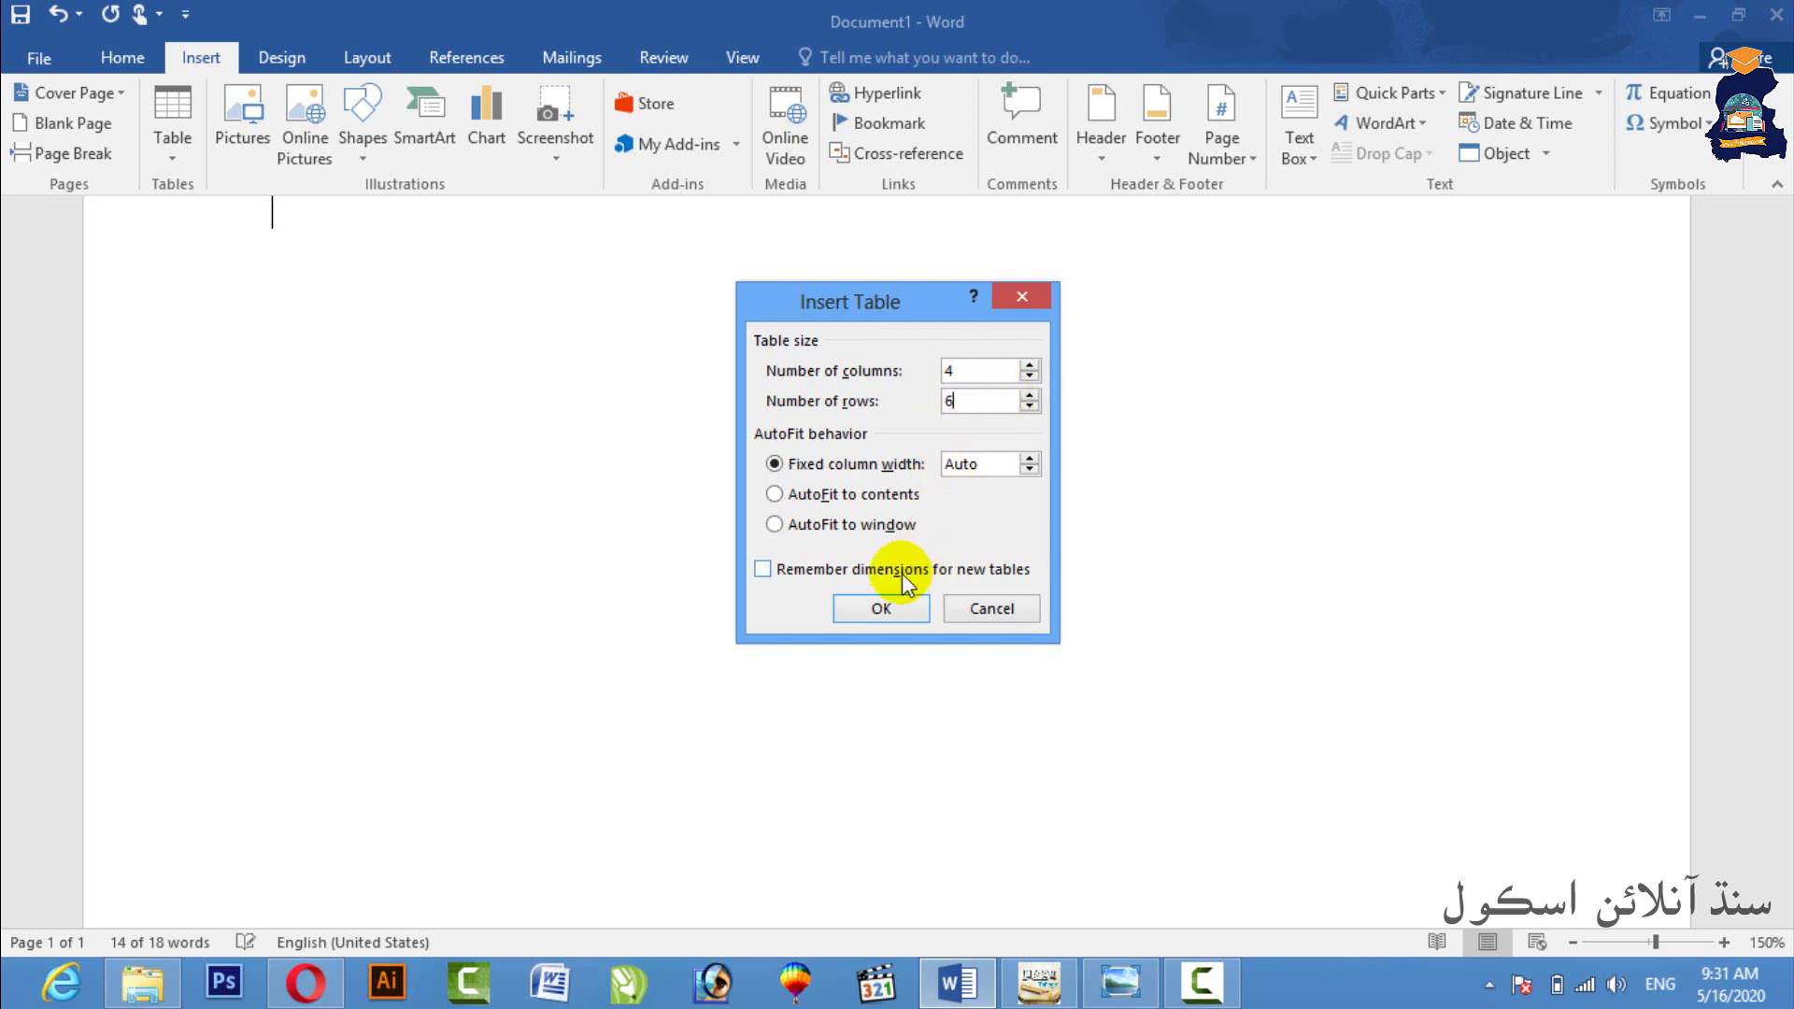
pyautogui.click(883, 608)
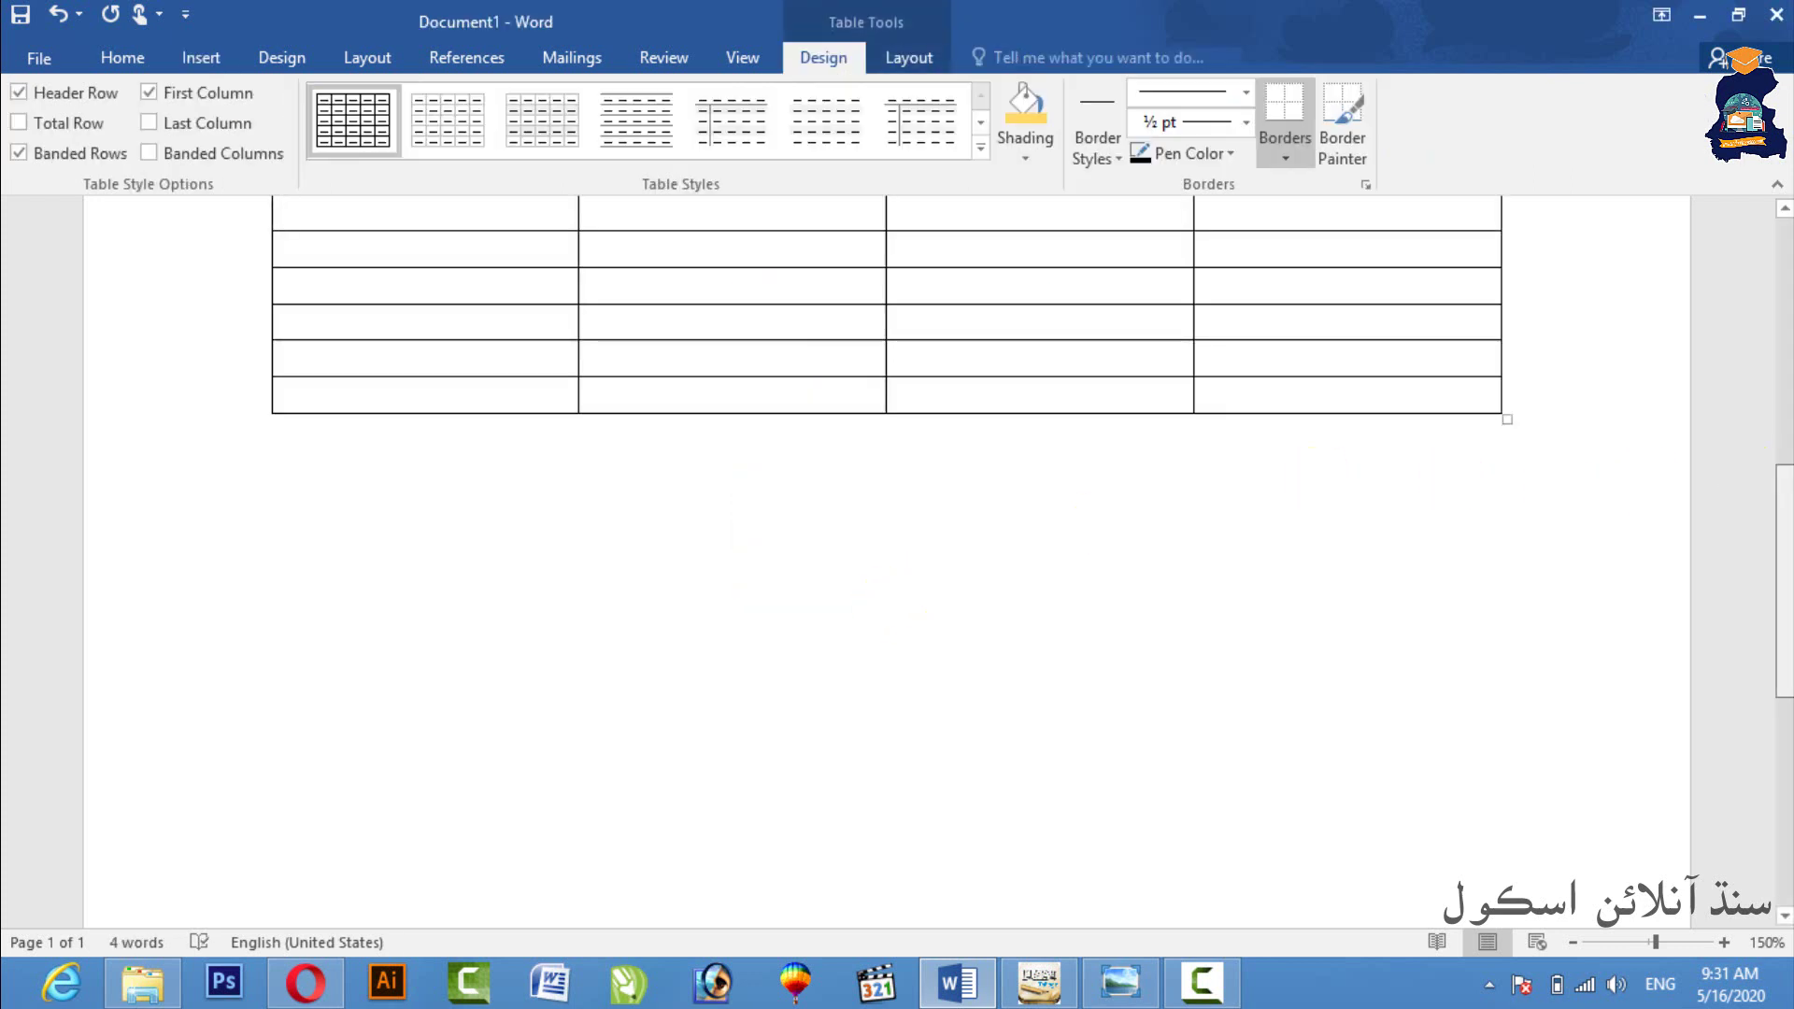
# - Merge the last row's third and fourth cells into one
pyautogui.moveTo(1784, 541); pyautogui.dragTo(1753, 472)
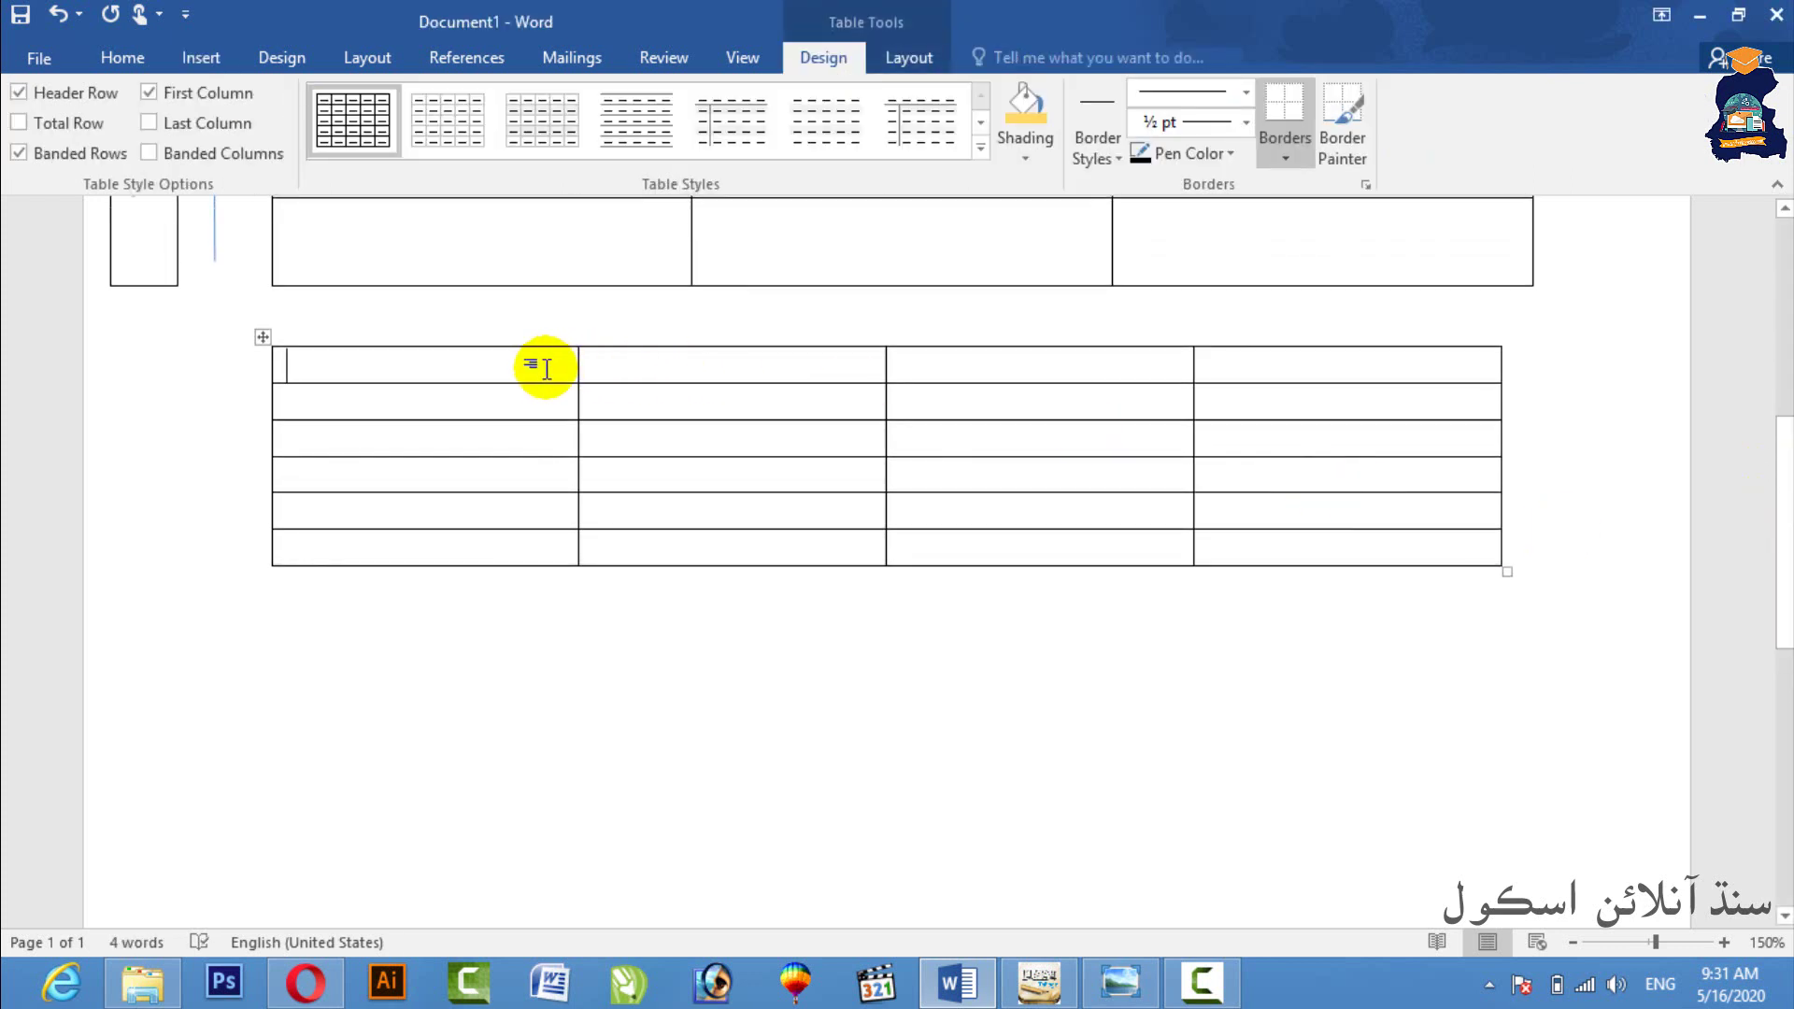
pyautogui.click(934, 346)
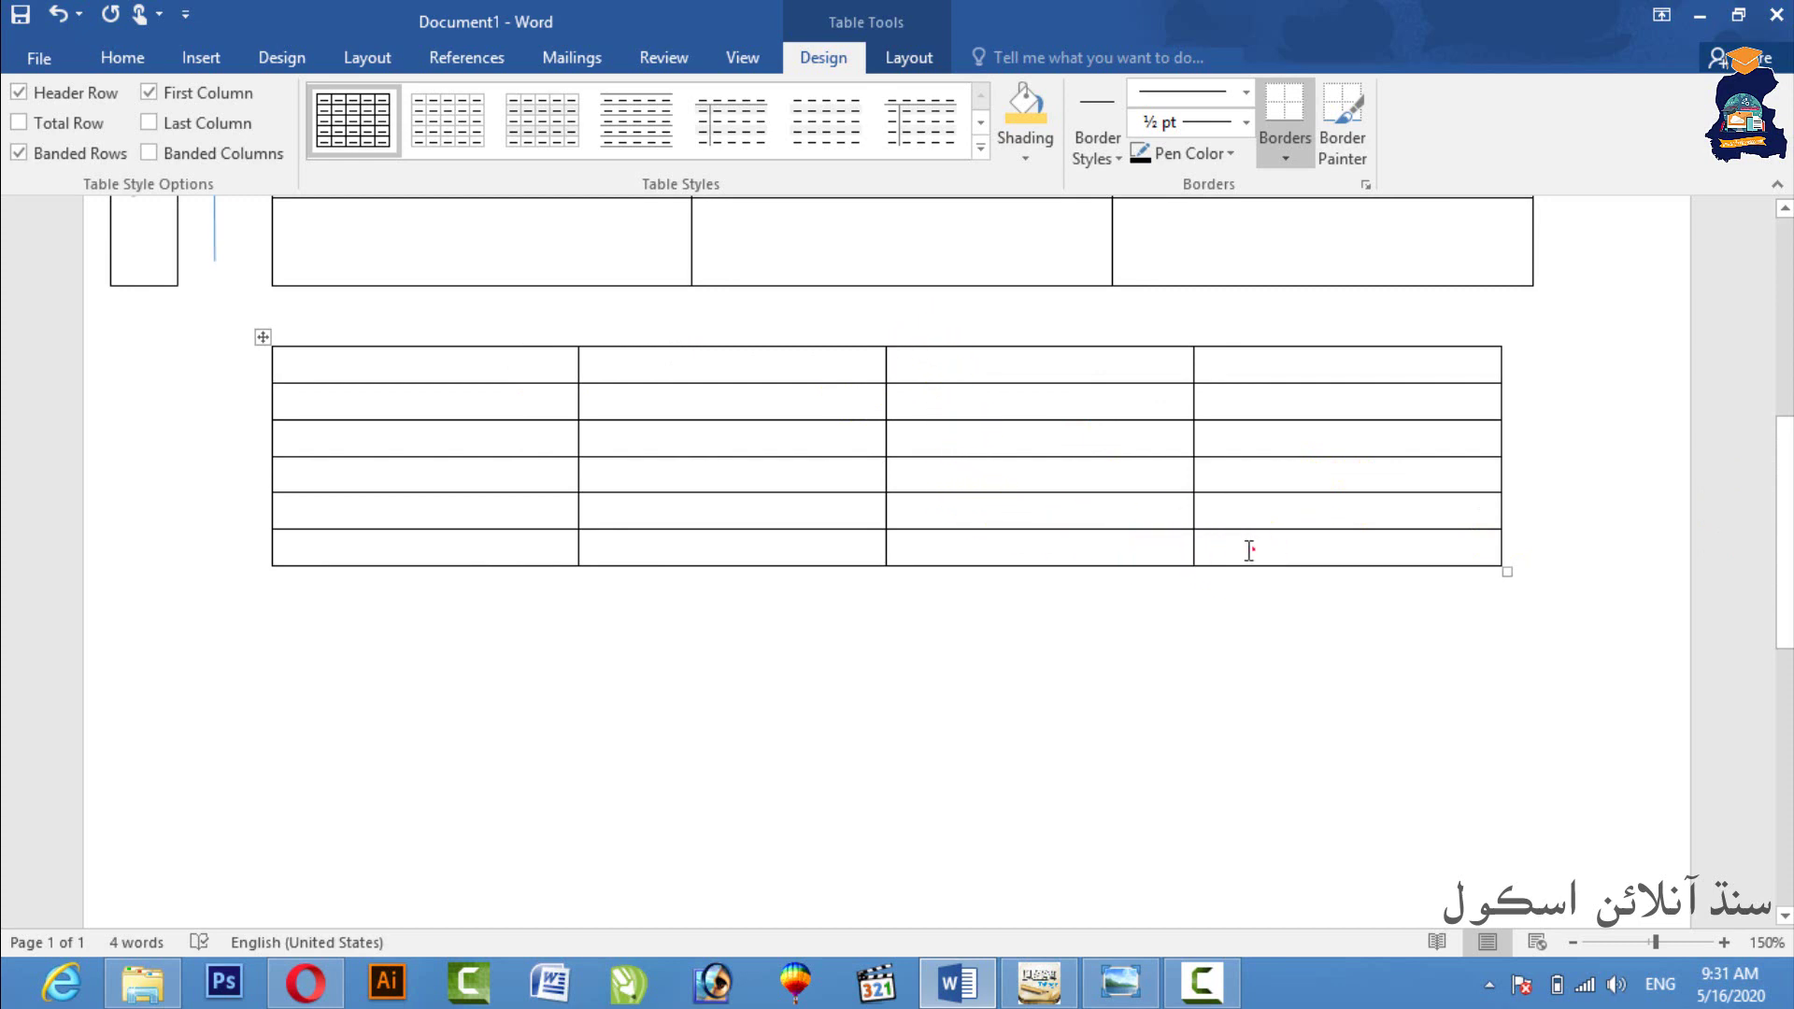
pyautogui.moveTo(1249, 550); pyautogui.dragTo(1175, 550)
pyautogui.rightClick(1175, 550)
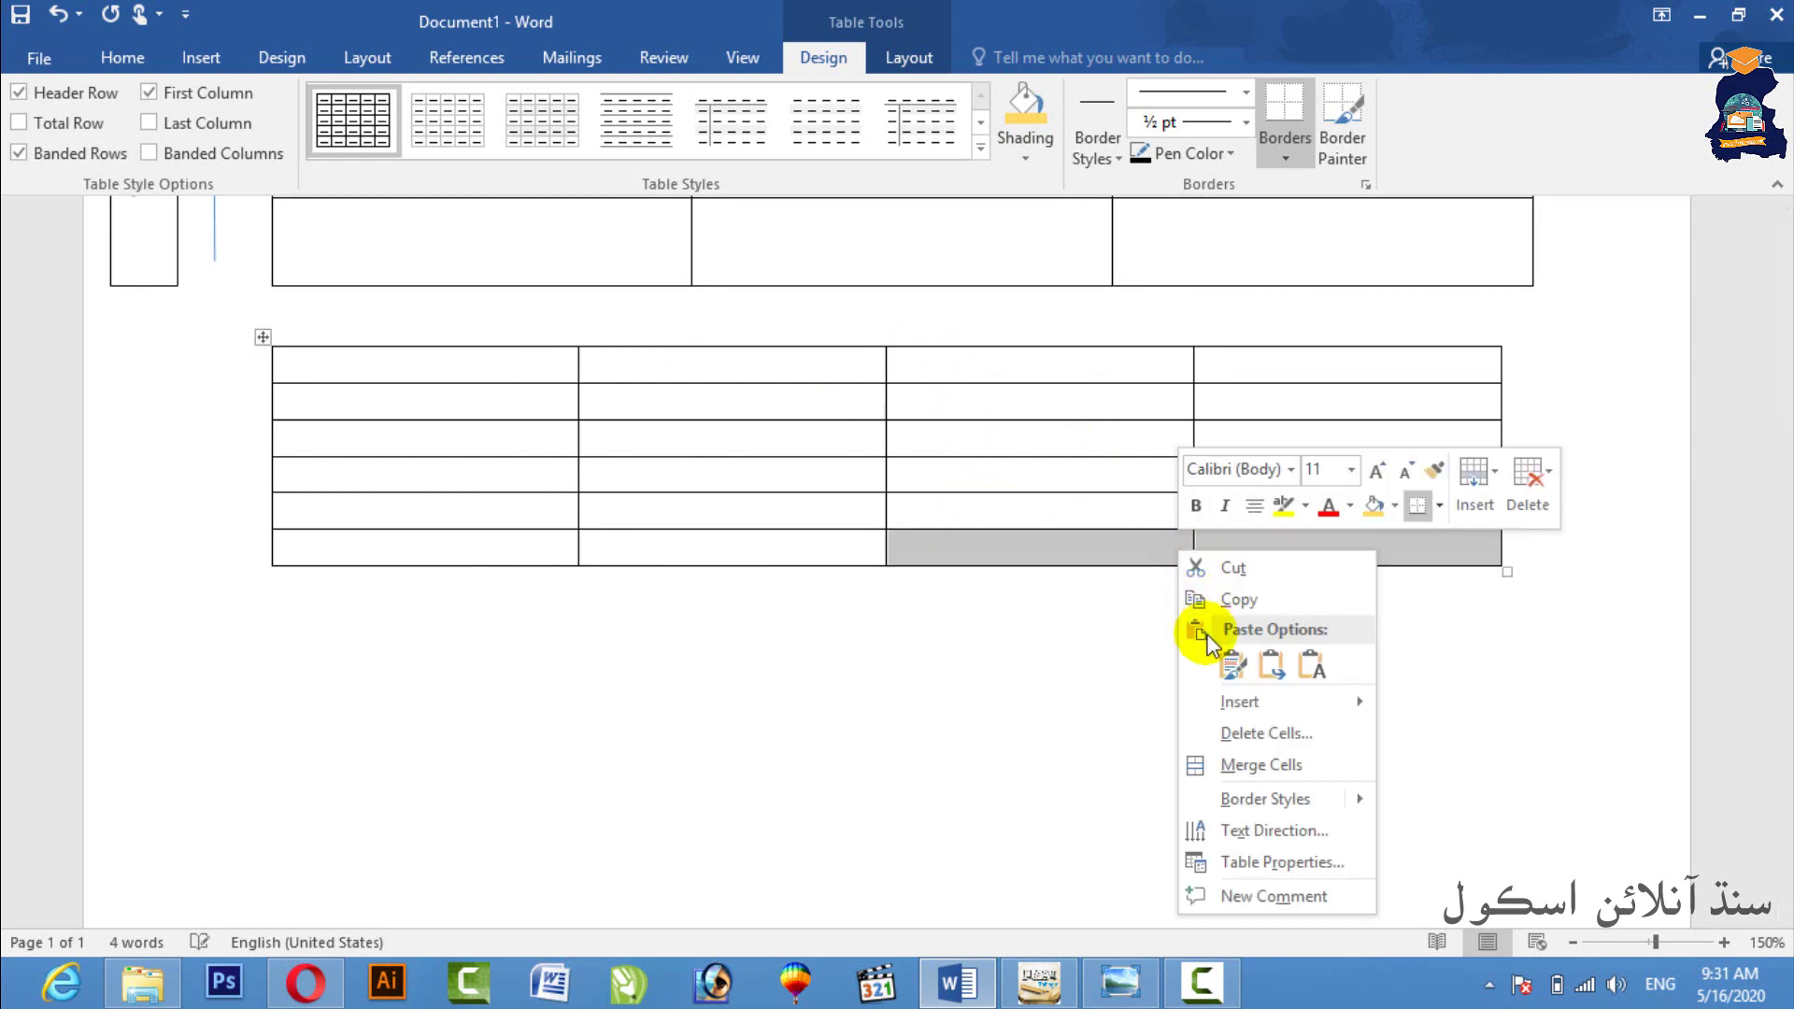
pyautogui.click(1227, 765)
pyautogui.click(1076, 703)
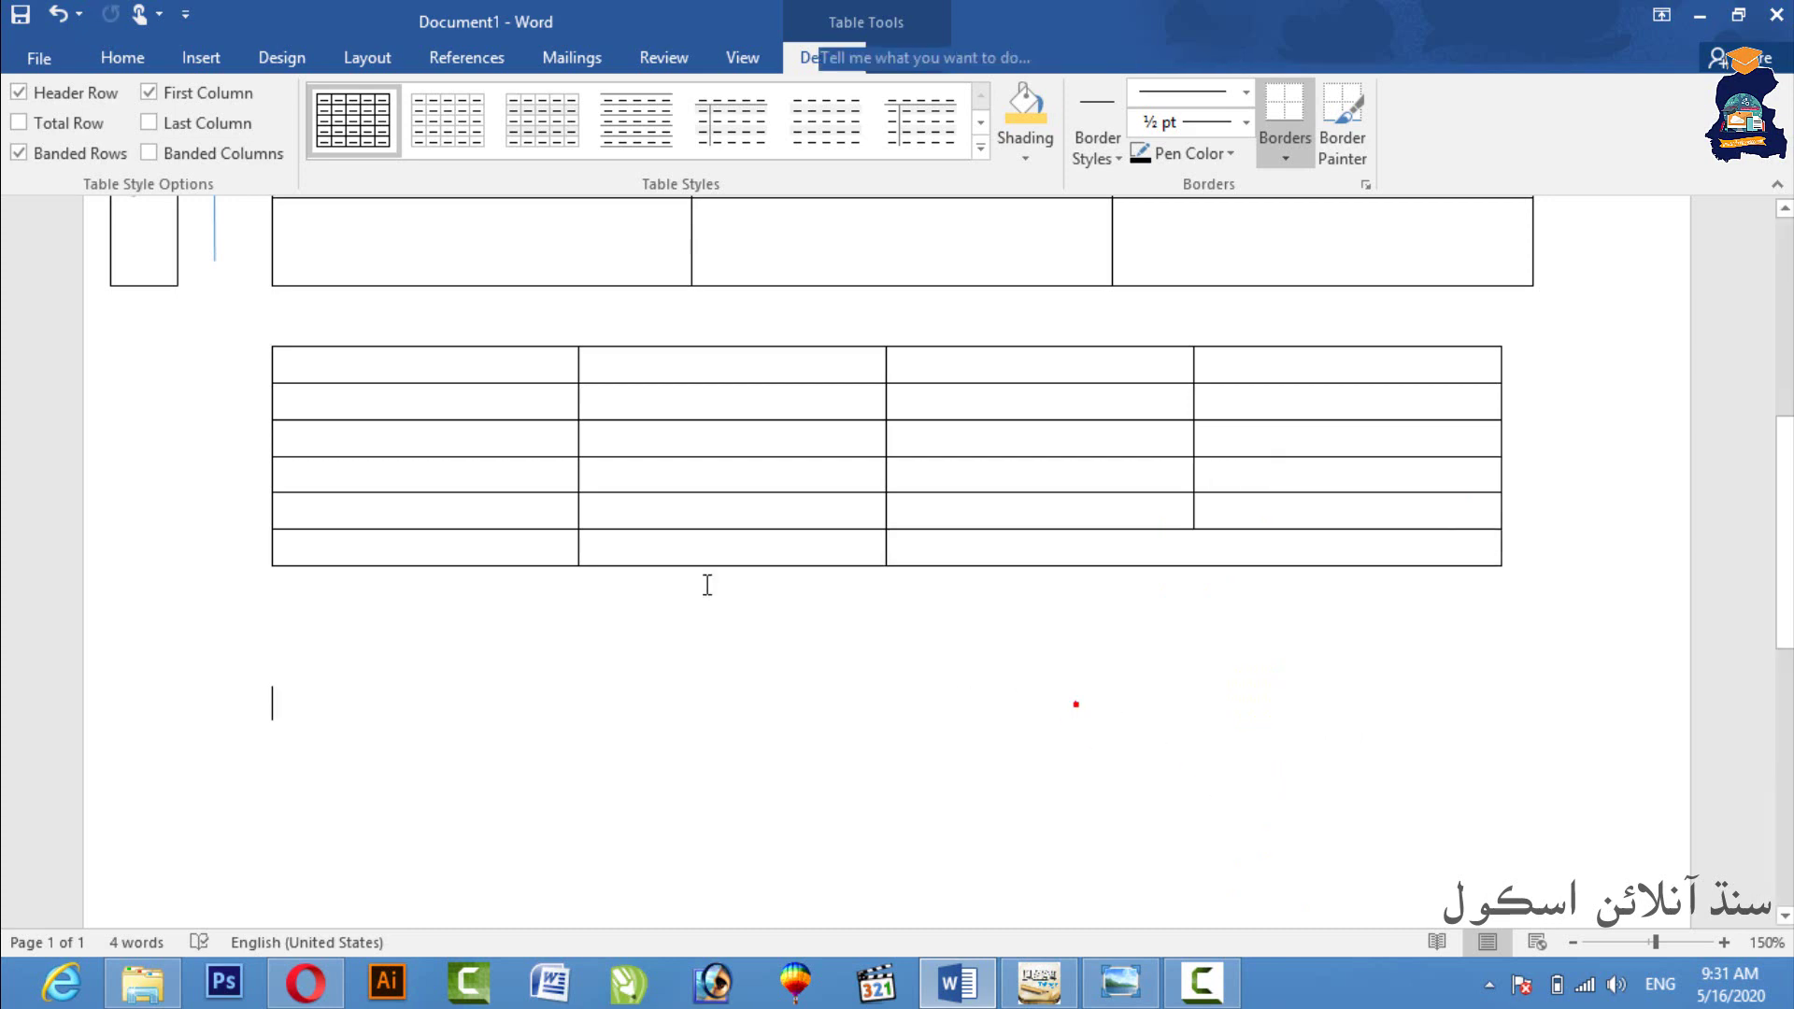
# - Narrow column 2 by dragging its border left, and add two rows with Tab
pyautogui.click(372, 365)
pyautogui.click(649, 366)
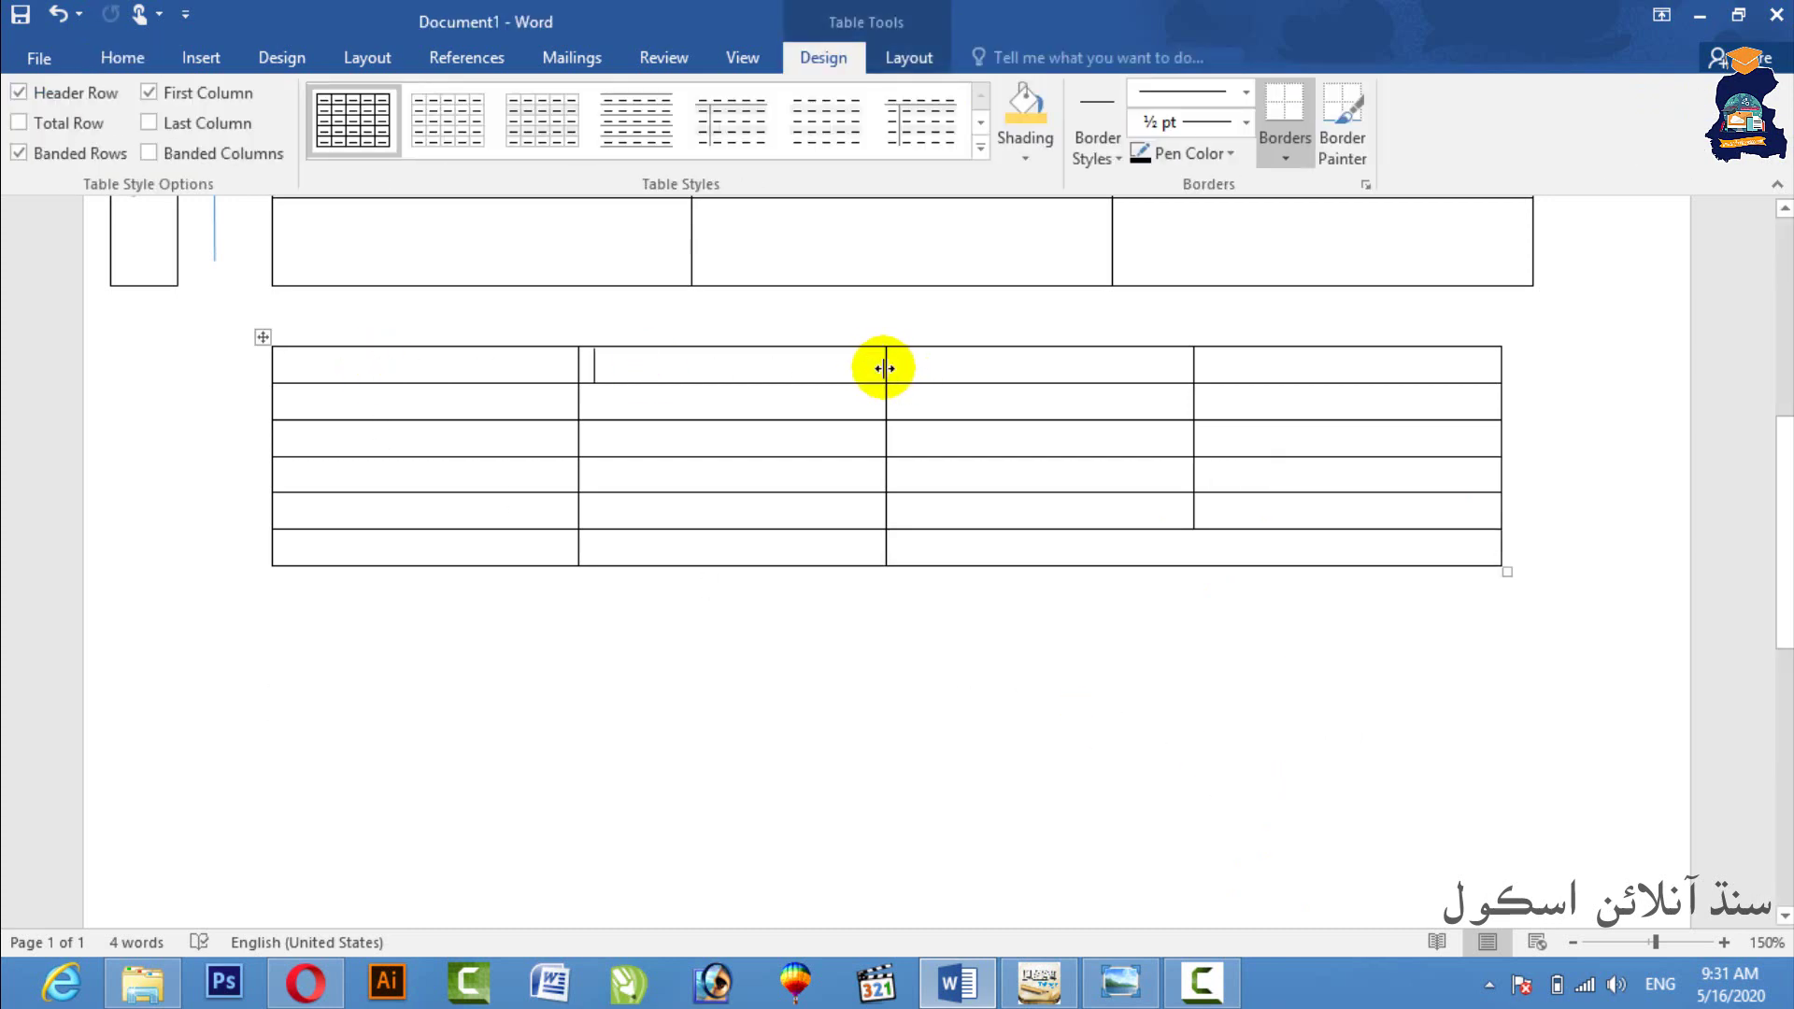
pyautogui.moveTo(883, 368); pyautogui.dragTo(814, 368)
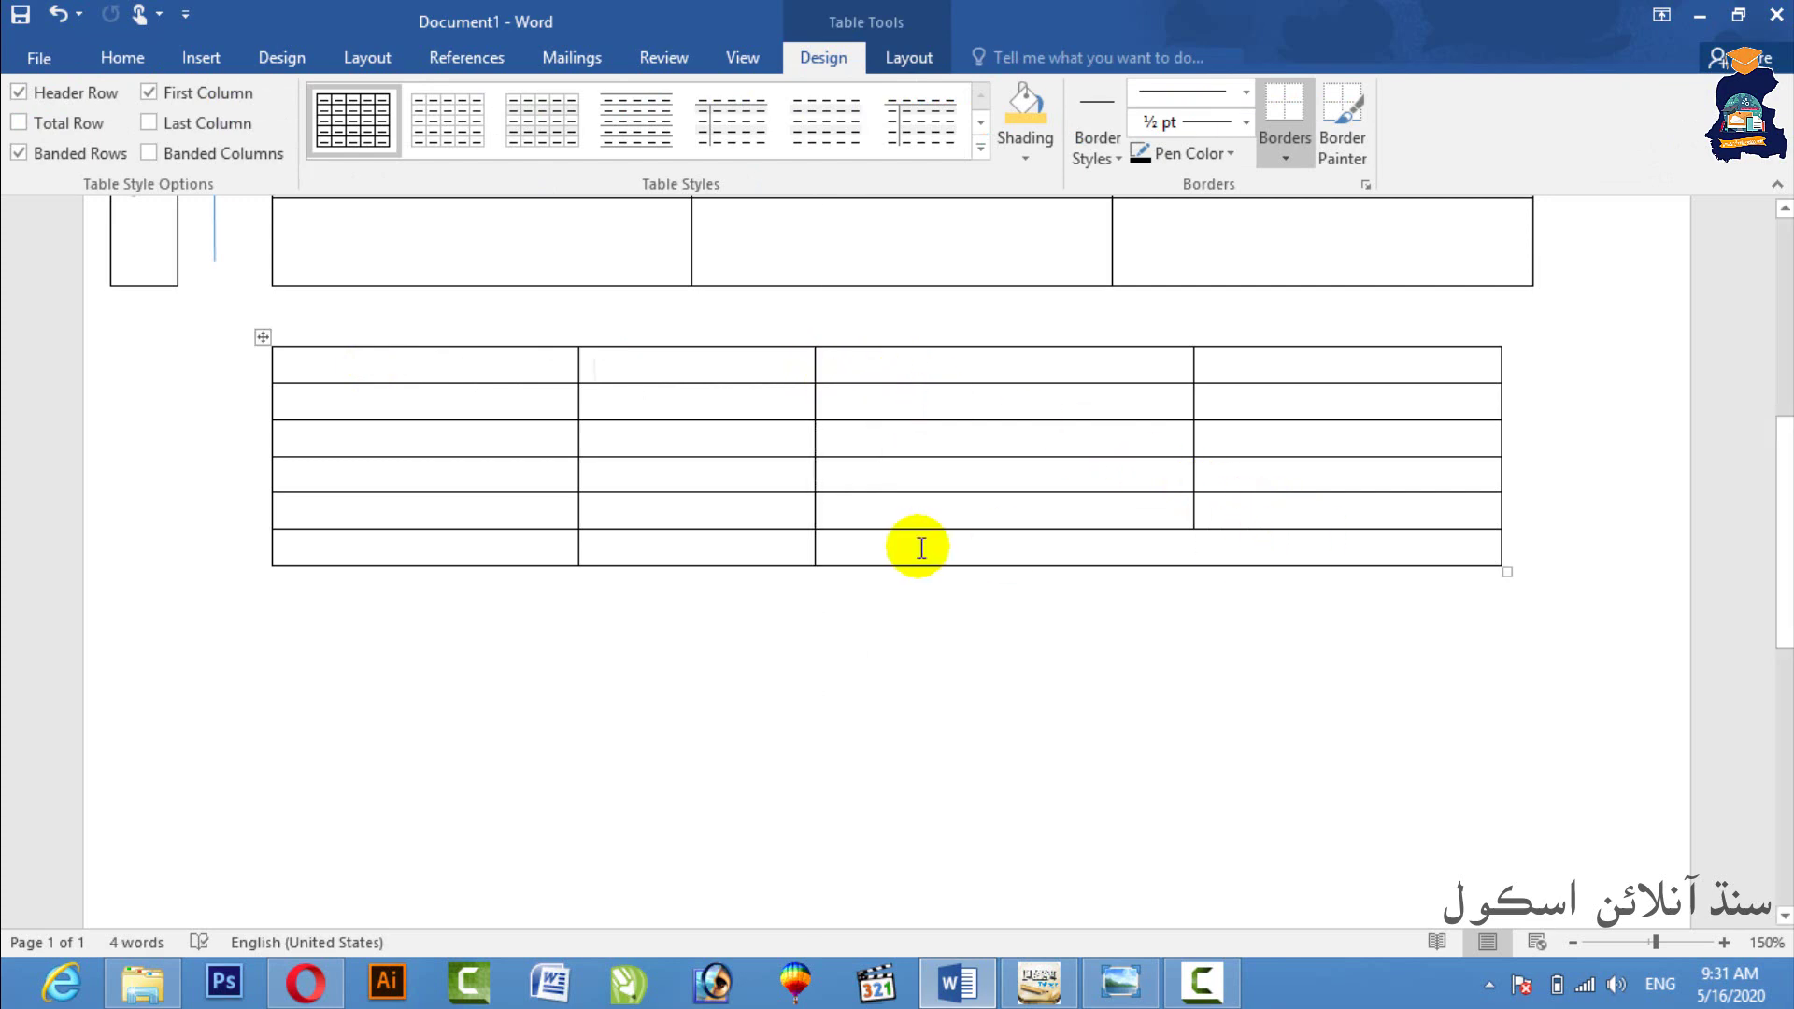
pyautogui.click(1291, 551)
pyautogui.press('Tab')
pyautogui.press('Tab')
pyautogui.press('Tab')
pyautogui.press('Tab')
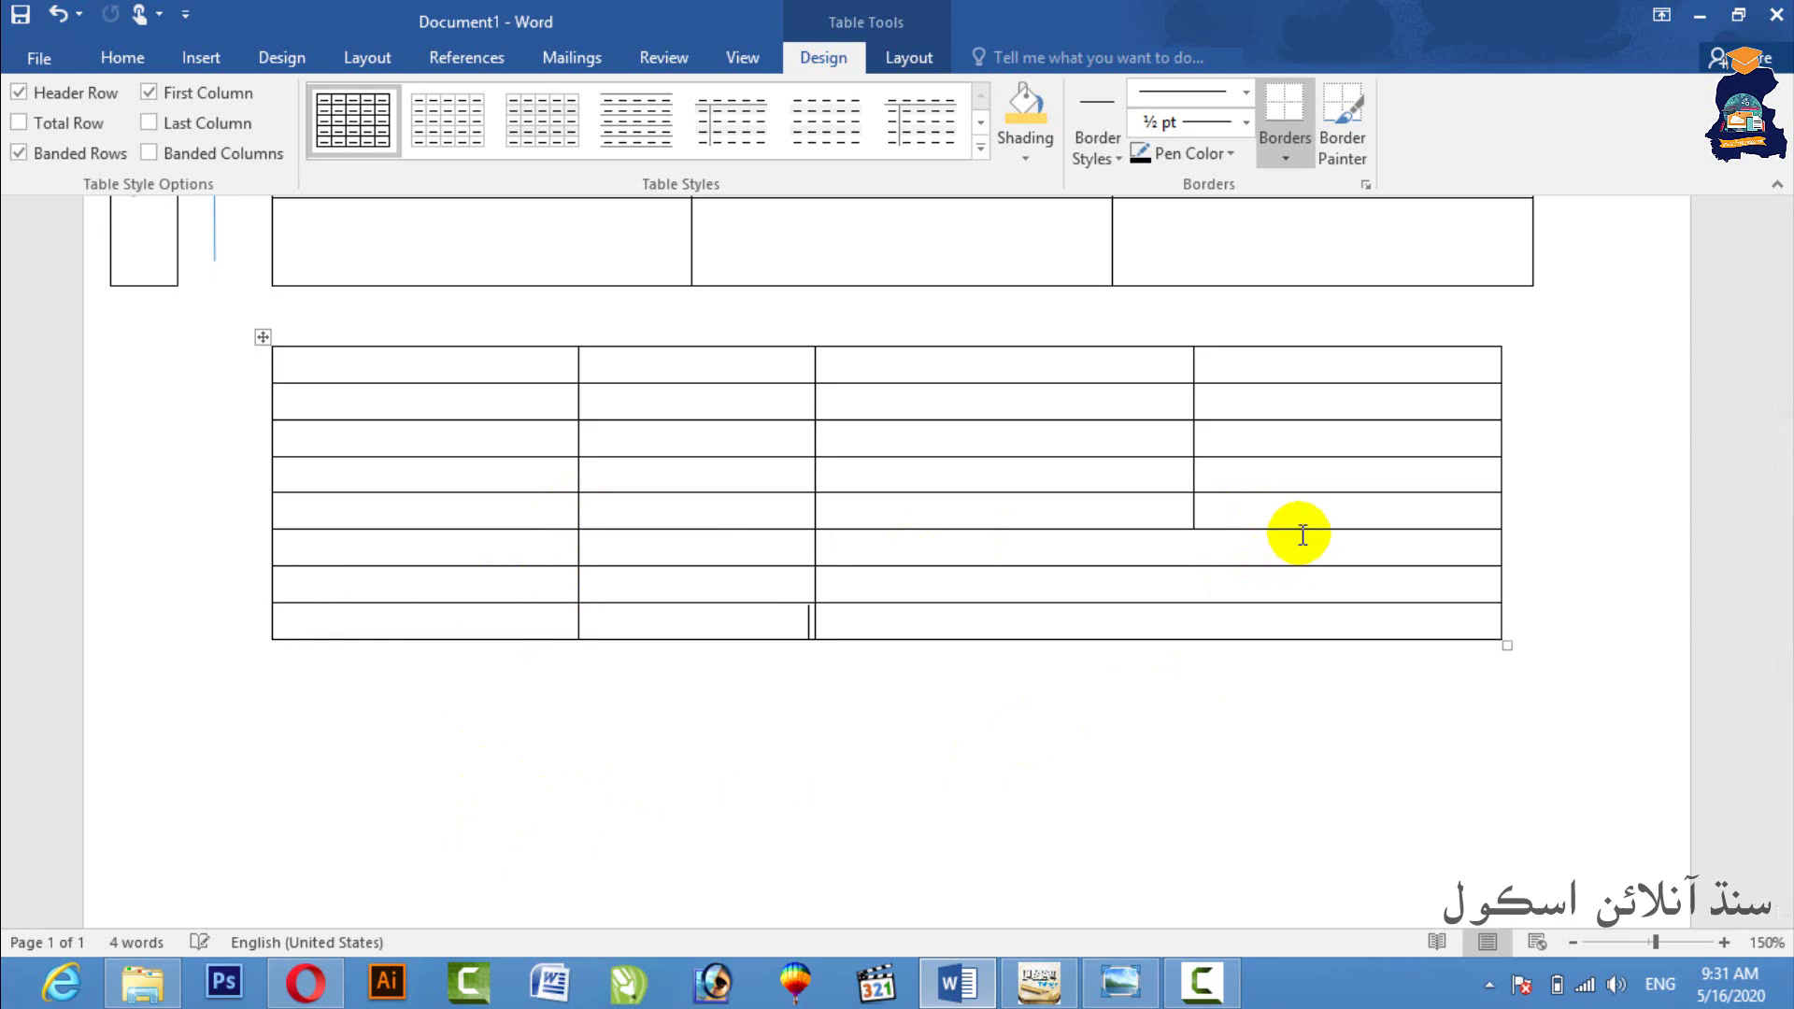
pyautogui.press('Tab')
pyautogui.press('Tab')
pyautogui.press('Tab')
pyautogui.press('Tab')
pyautogui.press('Tab')
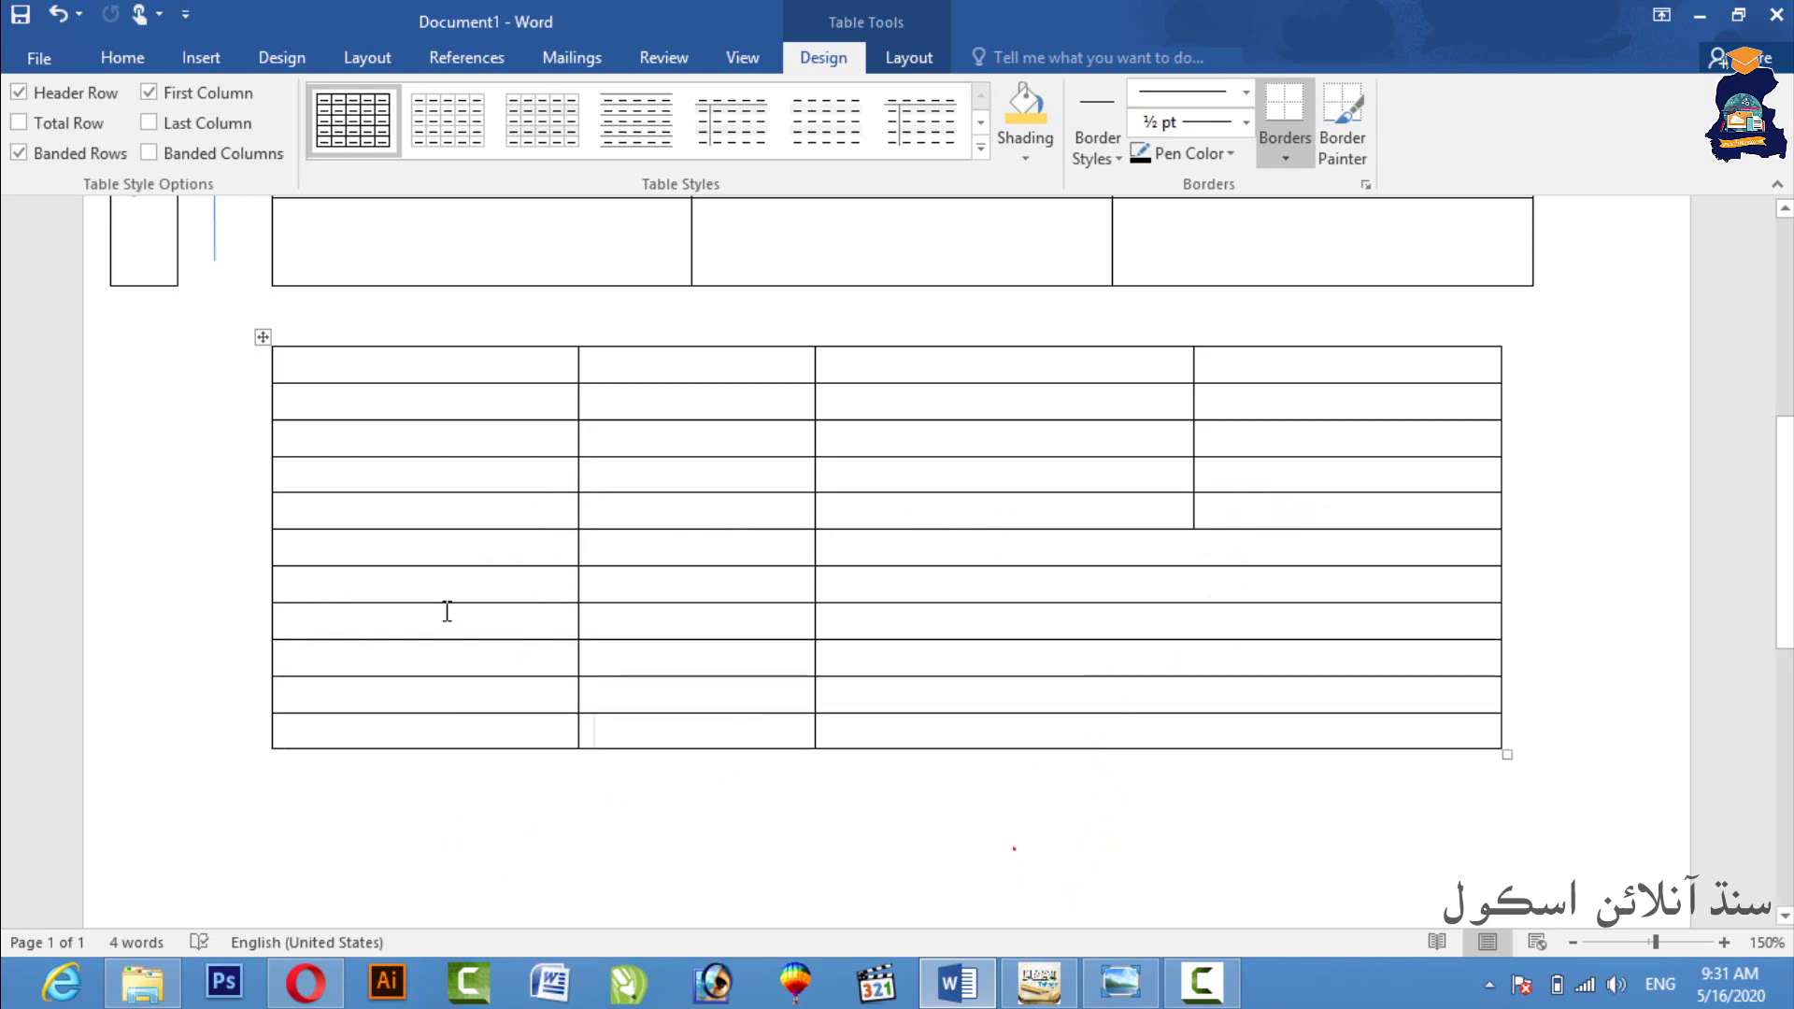
# - Delete the lower table, leftover text and remaining table, leaving a blank page
pyautogui.moveTo(445, 608); pyautogui.dragTo(1013, 848)
pyautogui.press('BackSpace')
pyautogui.click(101, 343)
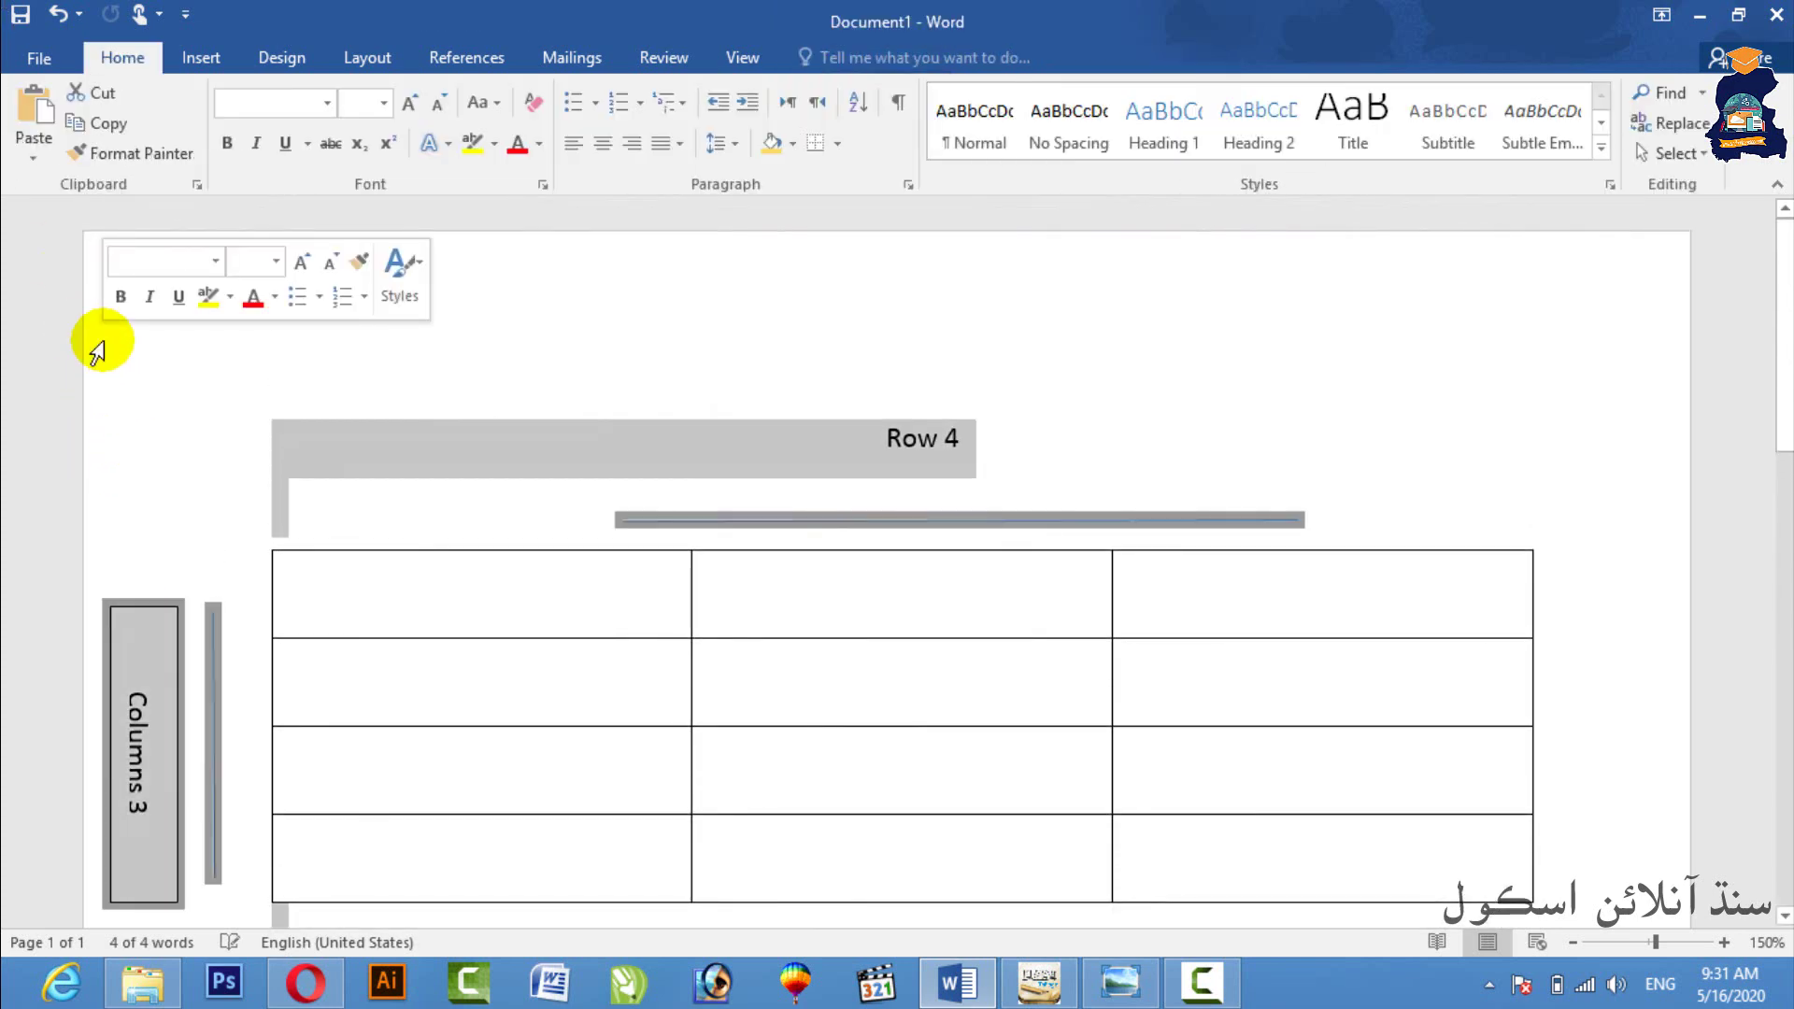
pyautogui.press('BackSpace')
pyautogui.hotkey('ctrl', 'a')
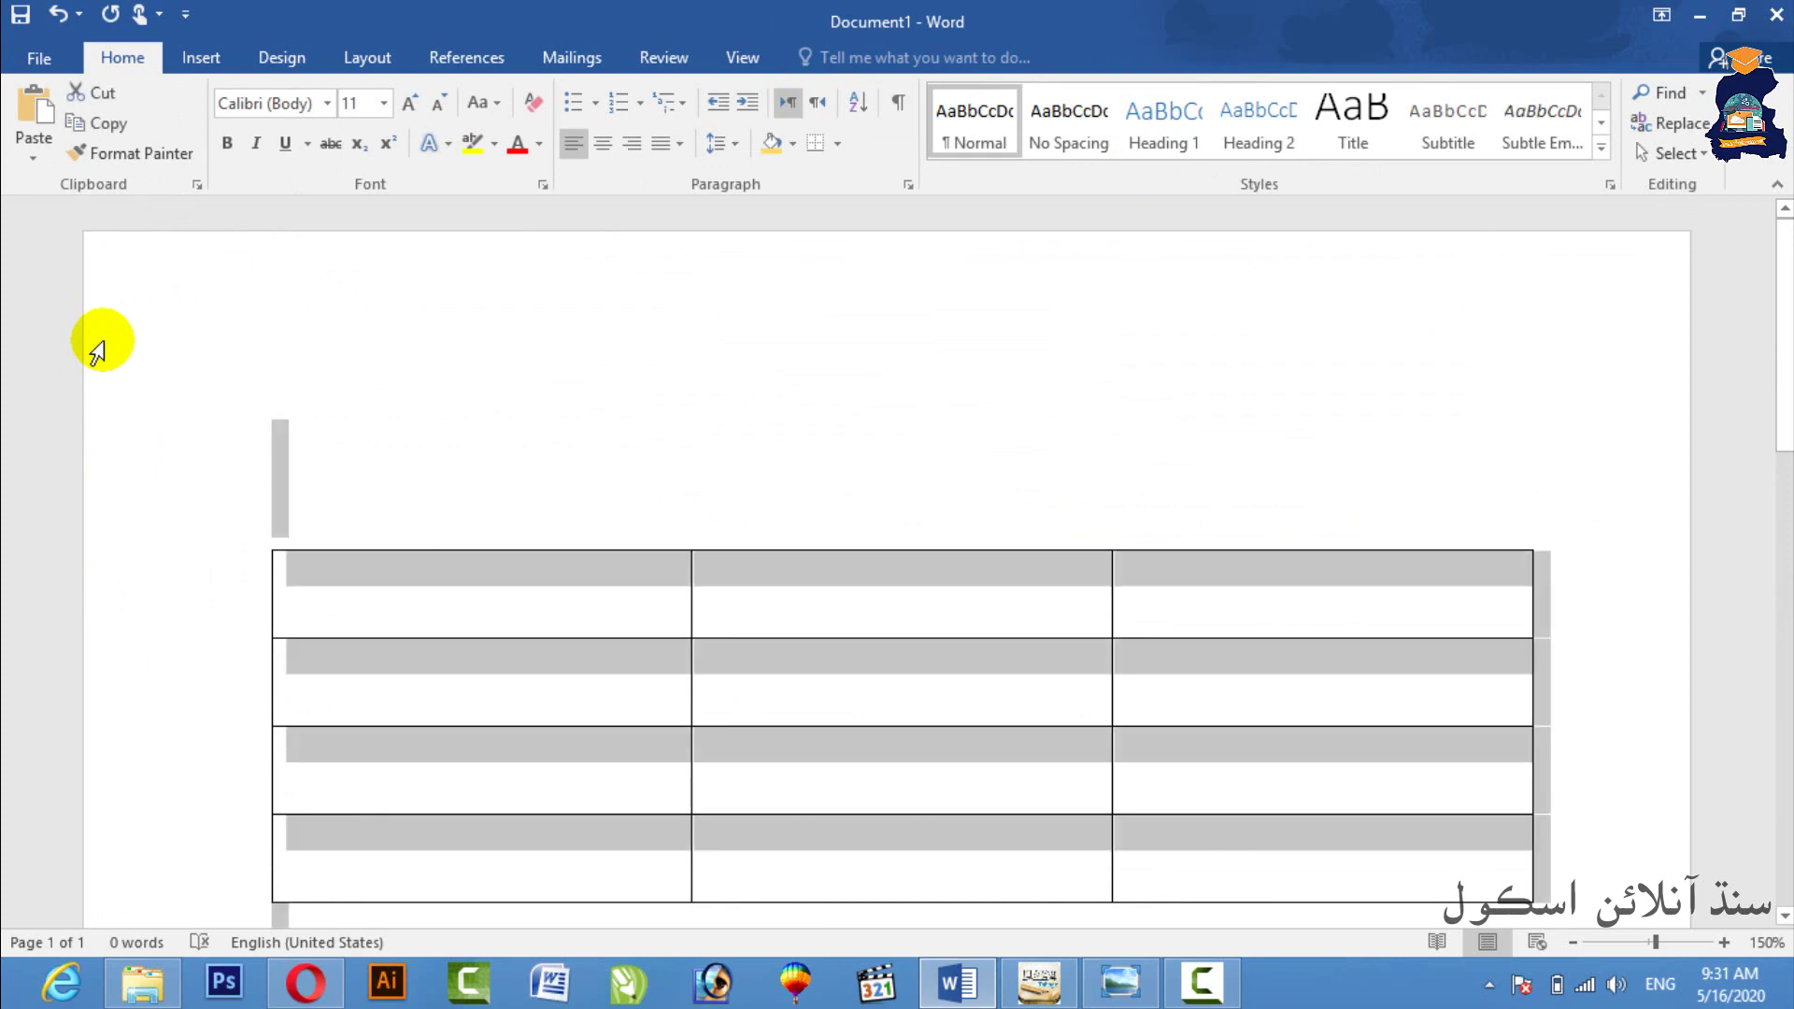
pyautogui.press('BackSpace')
# - Draw a freehand table box, split it into two columns, and divide the right column into top and bottom cells
pyautogui.click(192, 59)
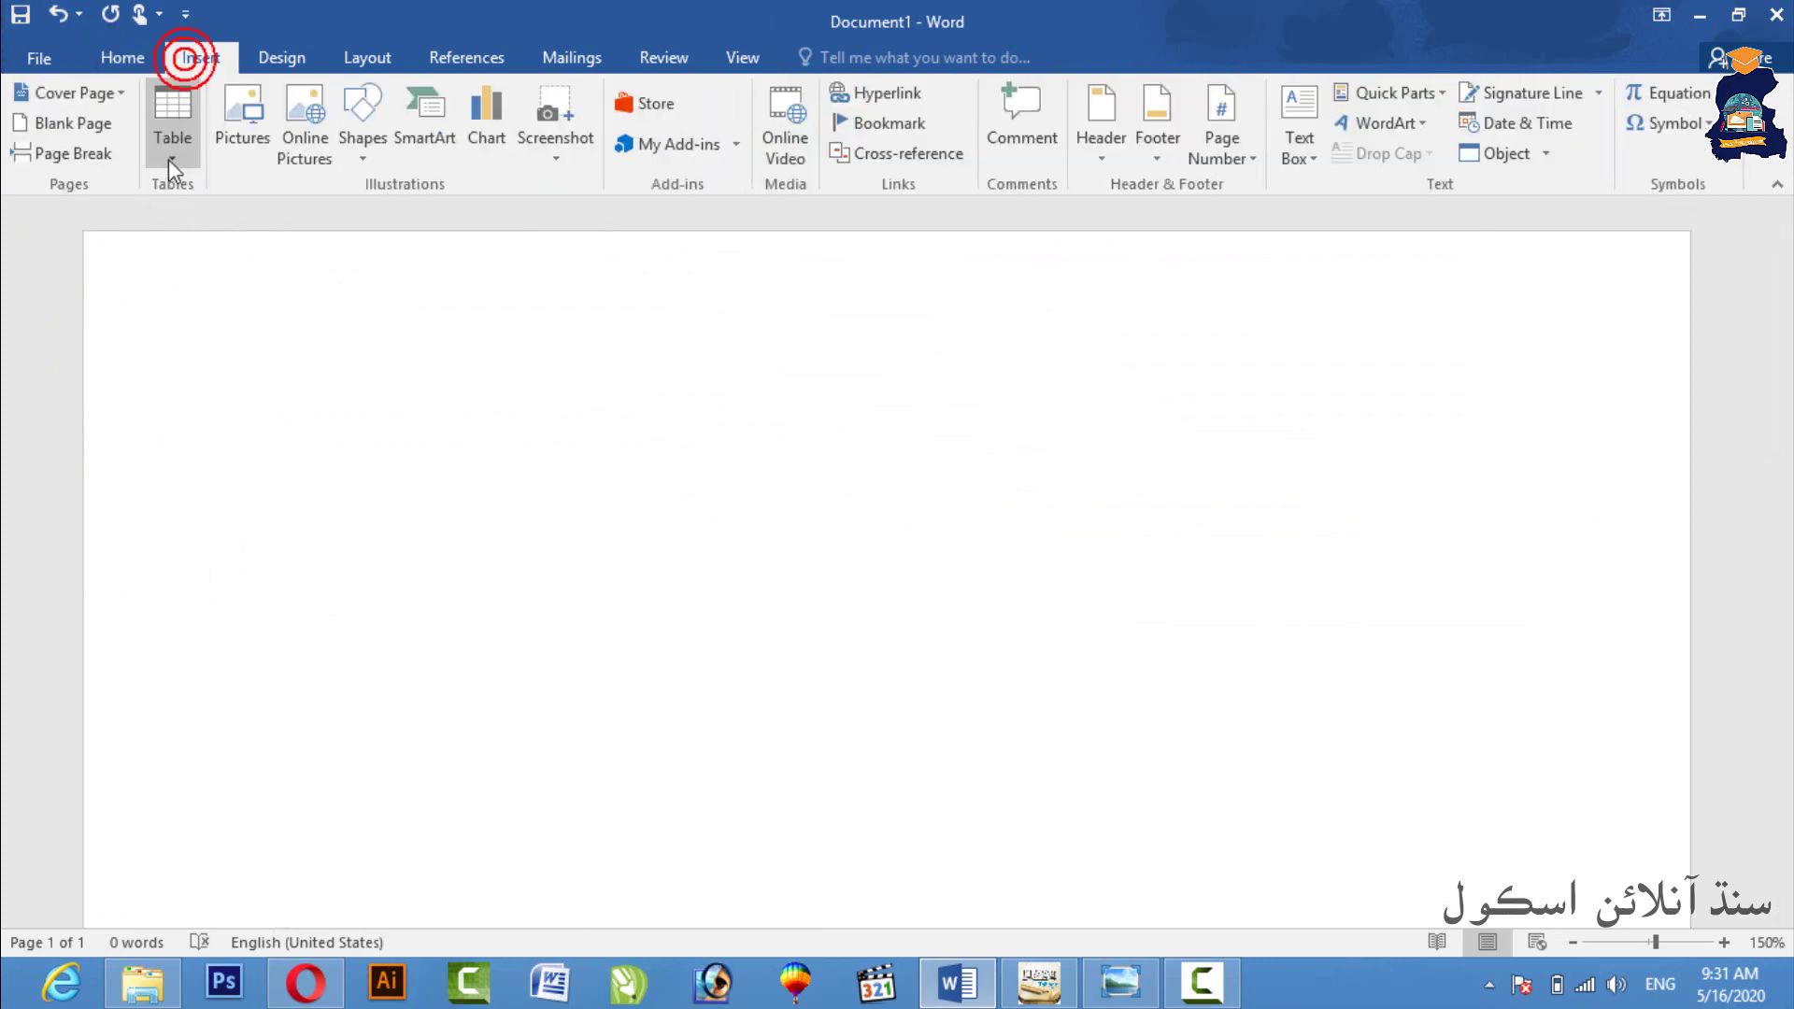
pyautogui.click(169, 149)
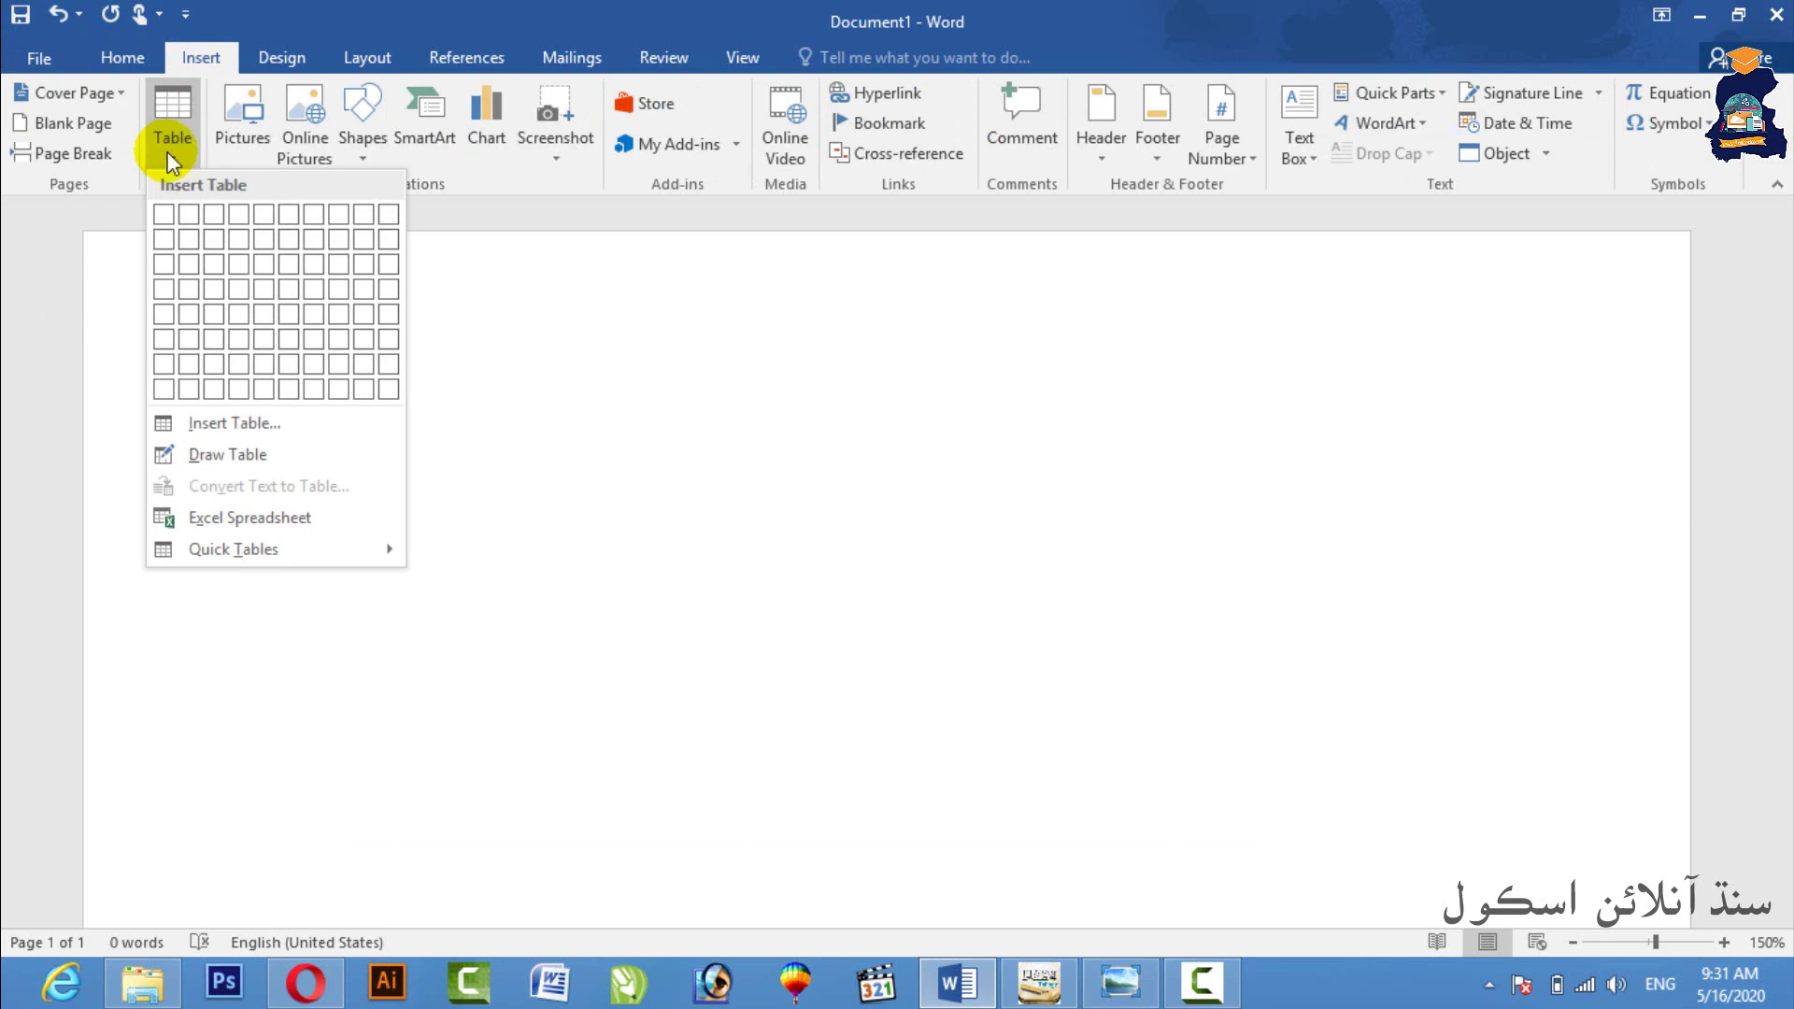
pyautogui.click(227, 454)
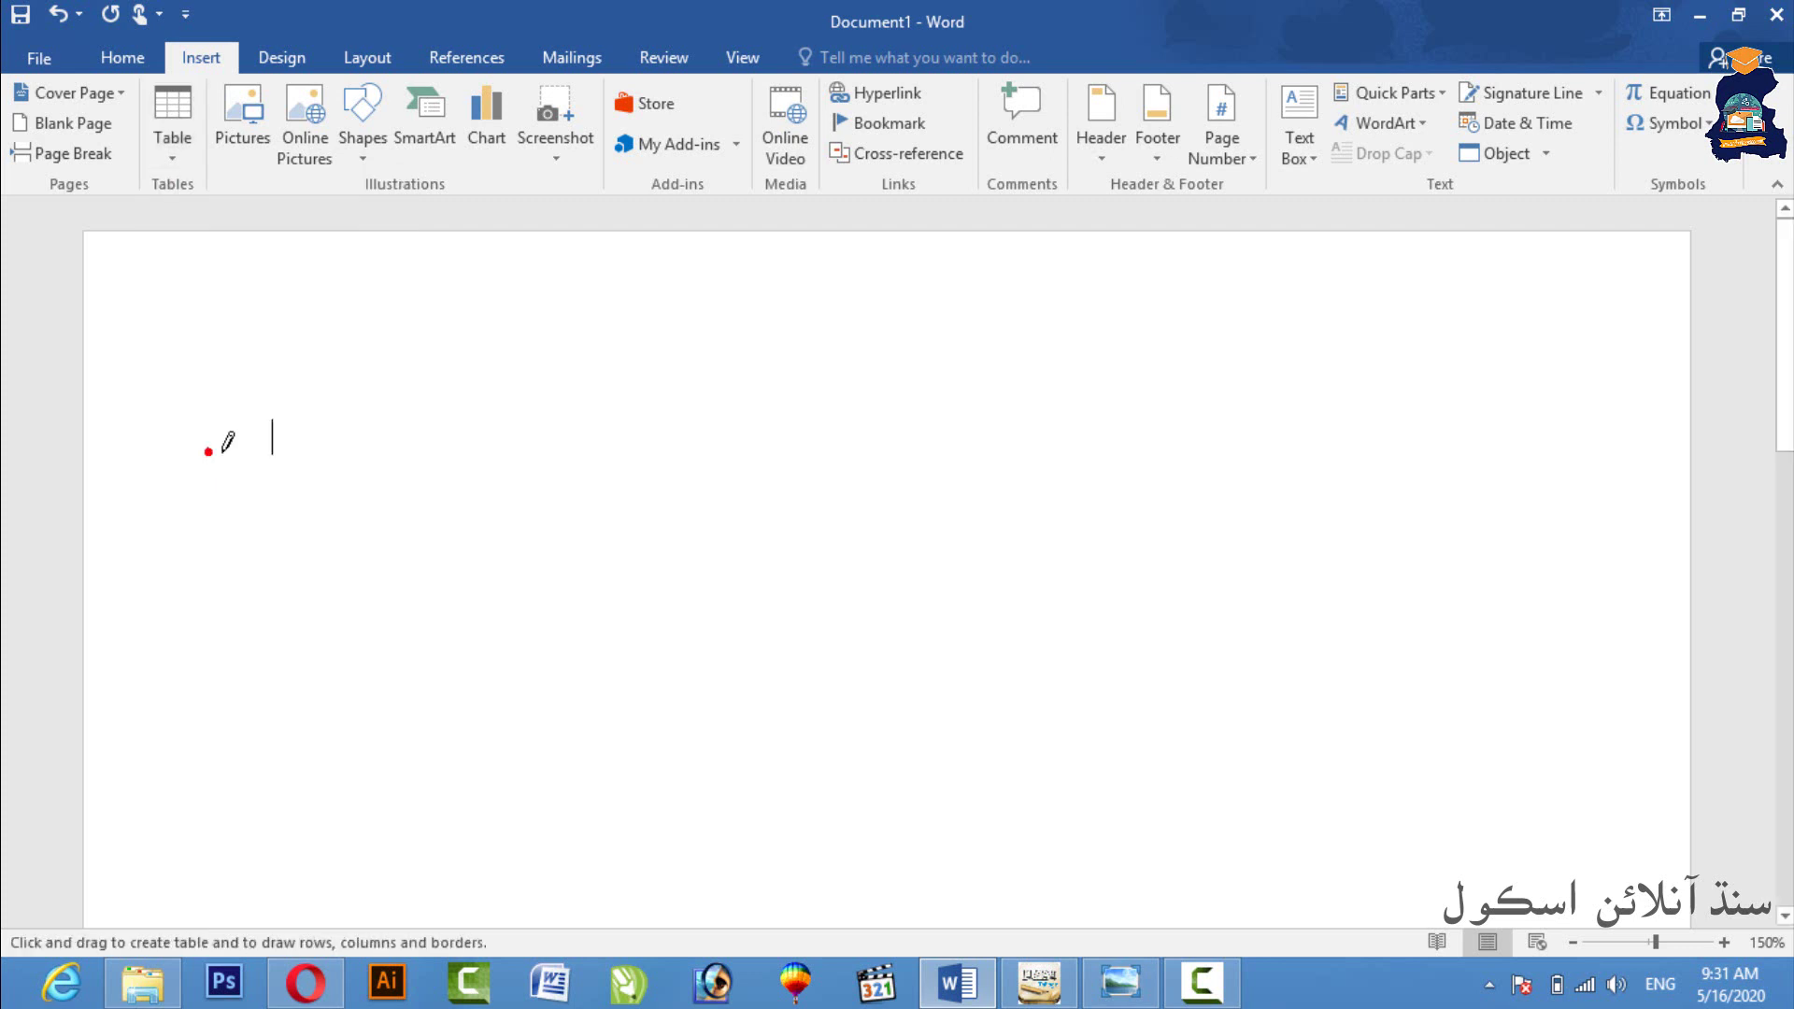
pyautogui.moveTo(345, 304); pyautogui.dragTo(1428, 654)
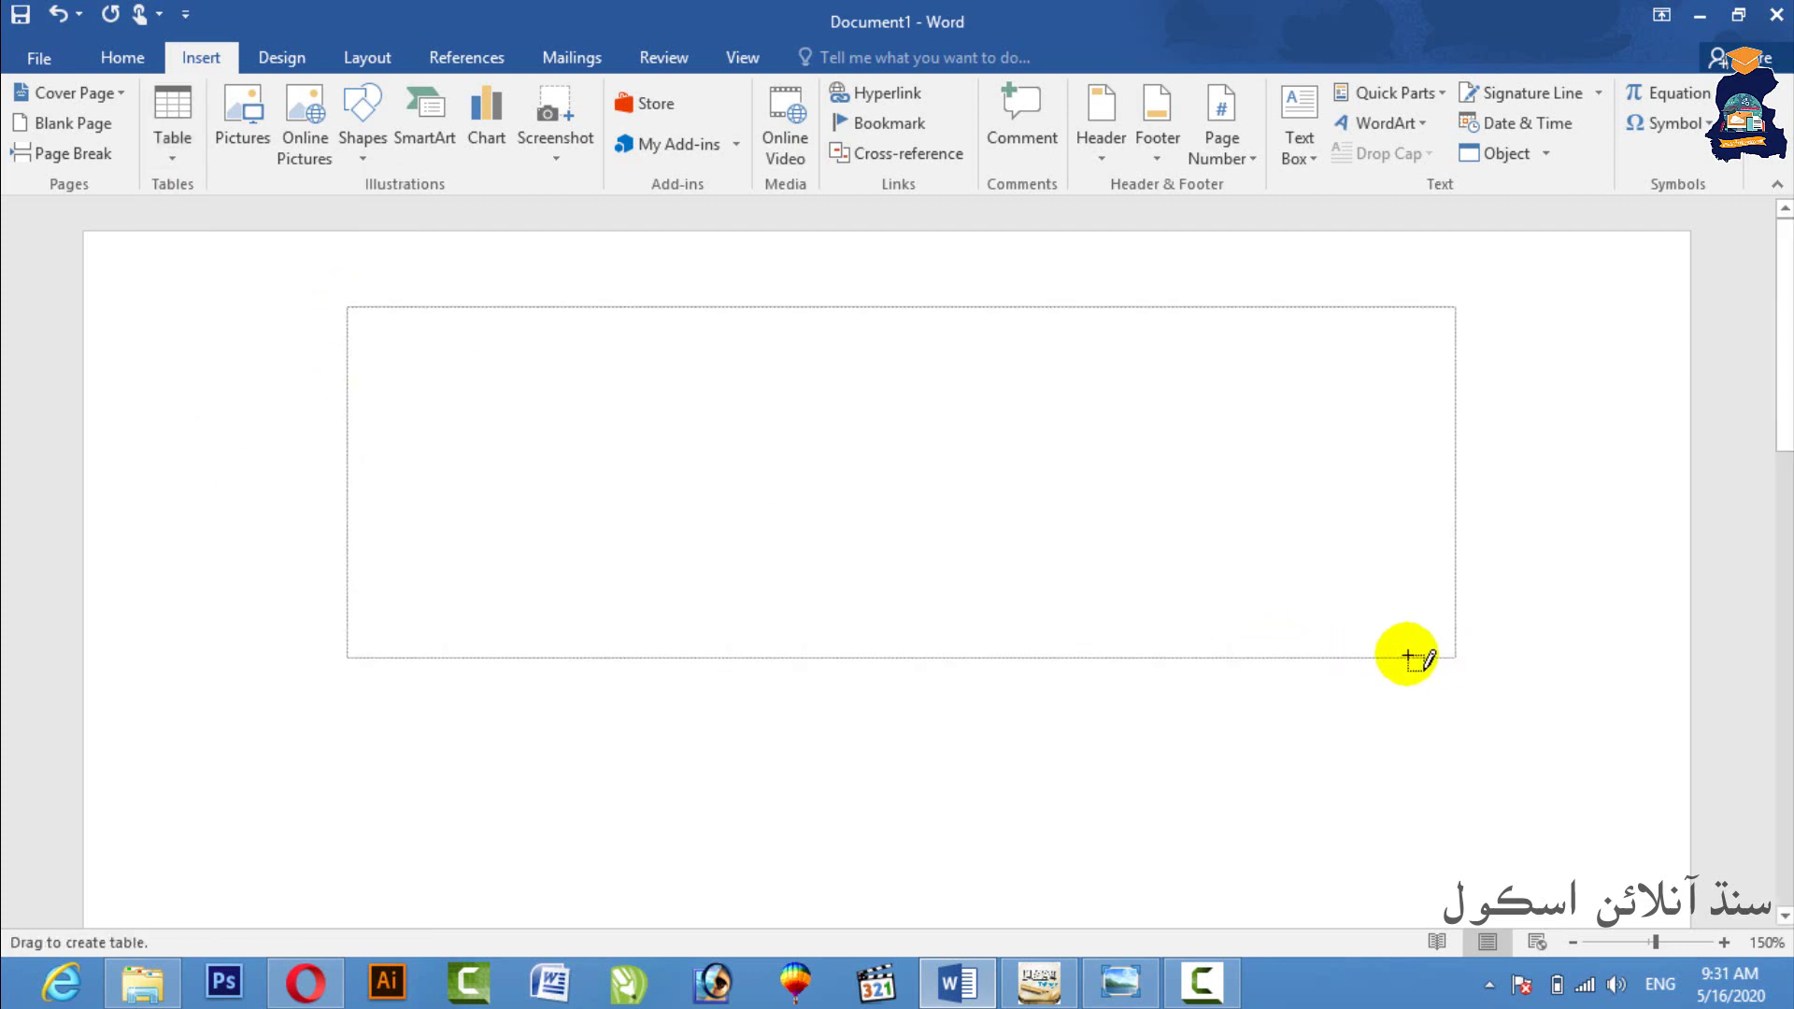
pyautogui.moveTo(981, 421)
pyautogui.mouseDown()
pyautogui.moveTo(981, 603)
pyautogui.moveTo(533, 603)
pyautogui.moveTo(626, 757)
pyautogui.mouseUp()
pyautogui.moveTo(981, 665); pyautogui.dragTo(1298, 696)
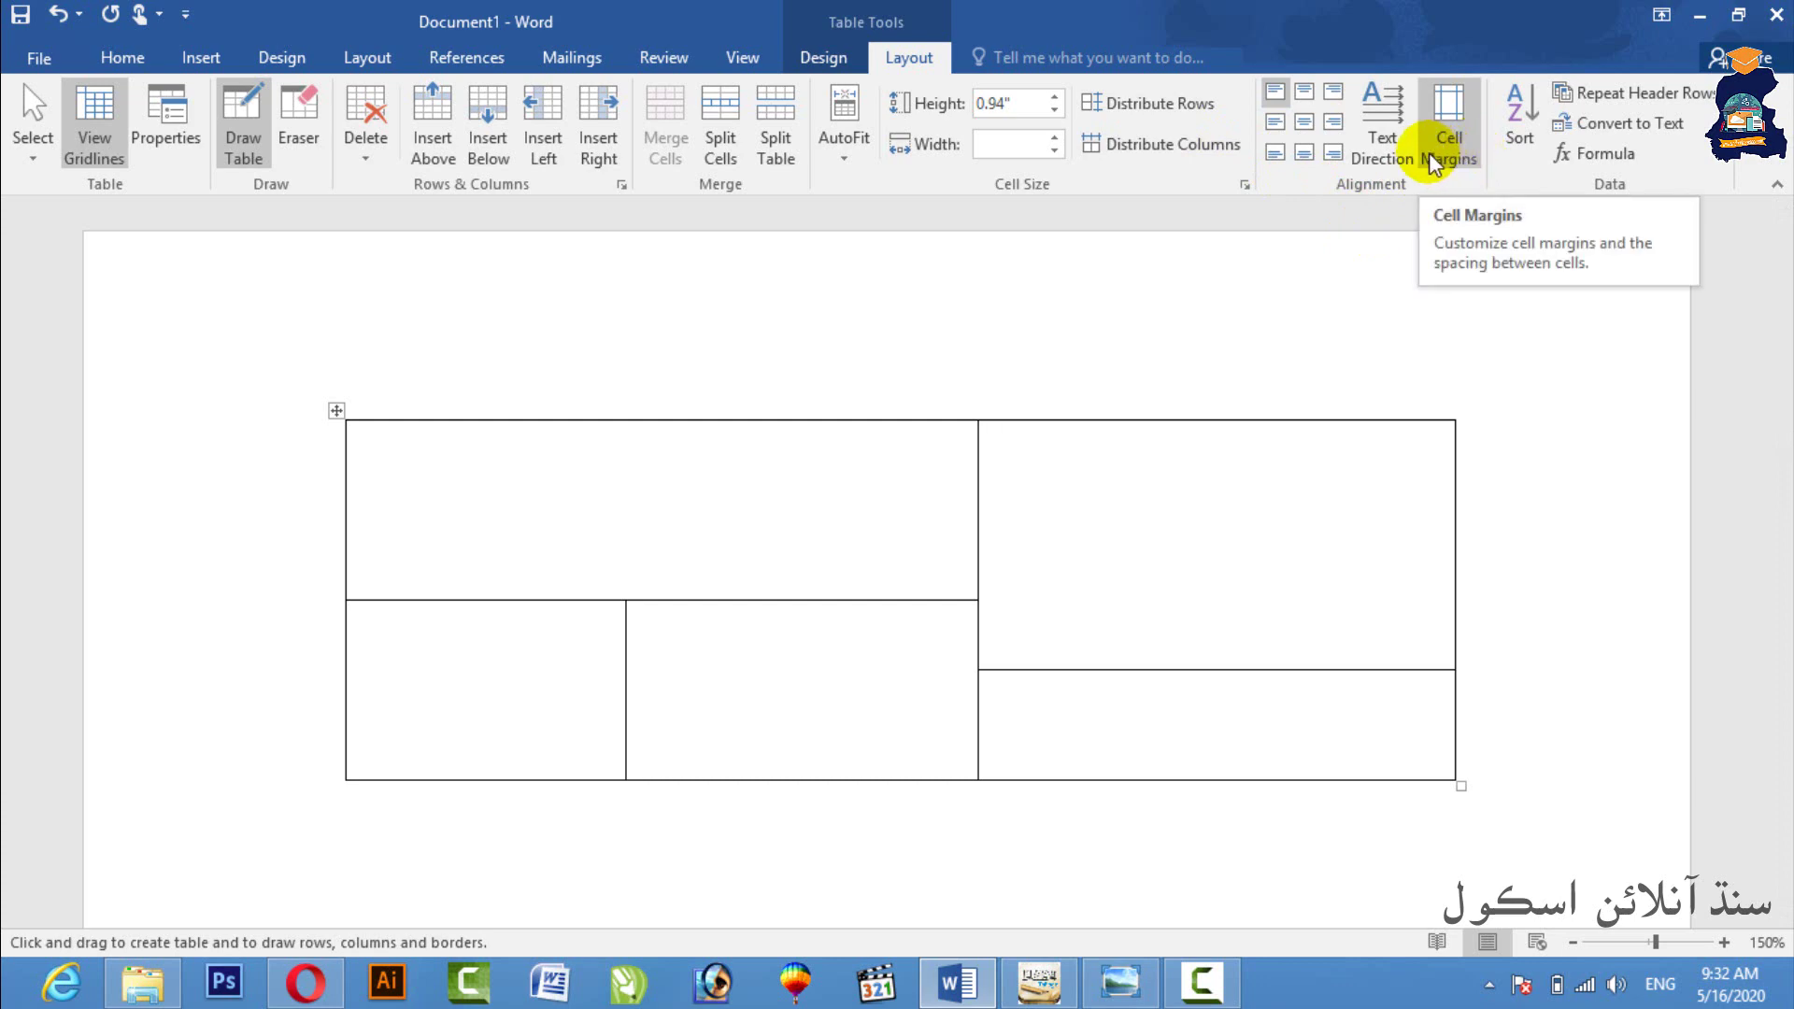
# - Type placeholder text 'dfdsfdfdsfdsfsd' in the top-right cell, returning its text direction to horizontal
pyautogui.click(1405, 125)
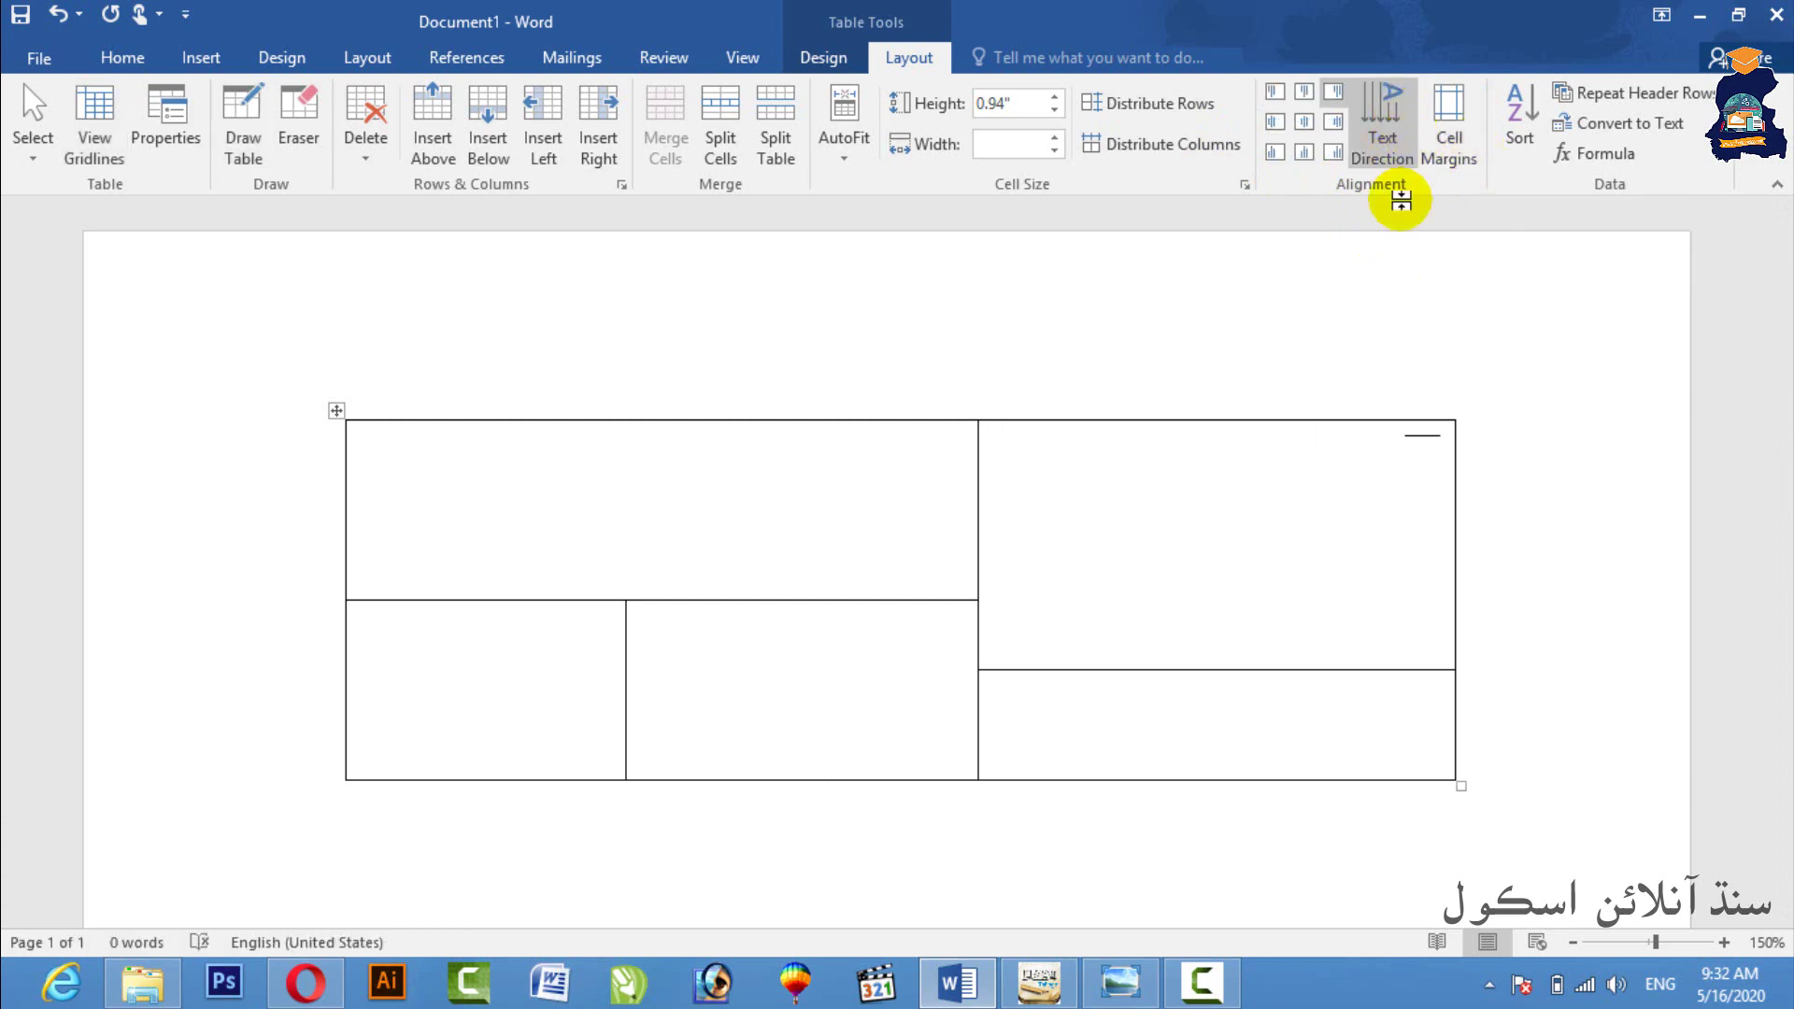
pyautogui.click(1372, 461)
pyautogui.write('dfdsf')
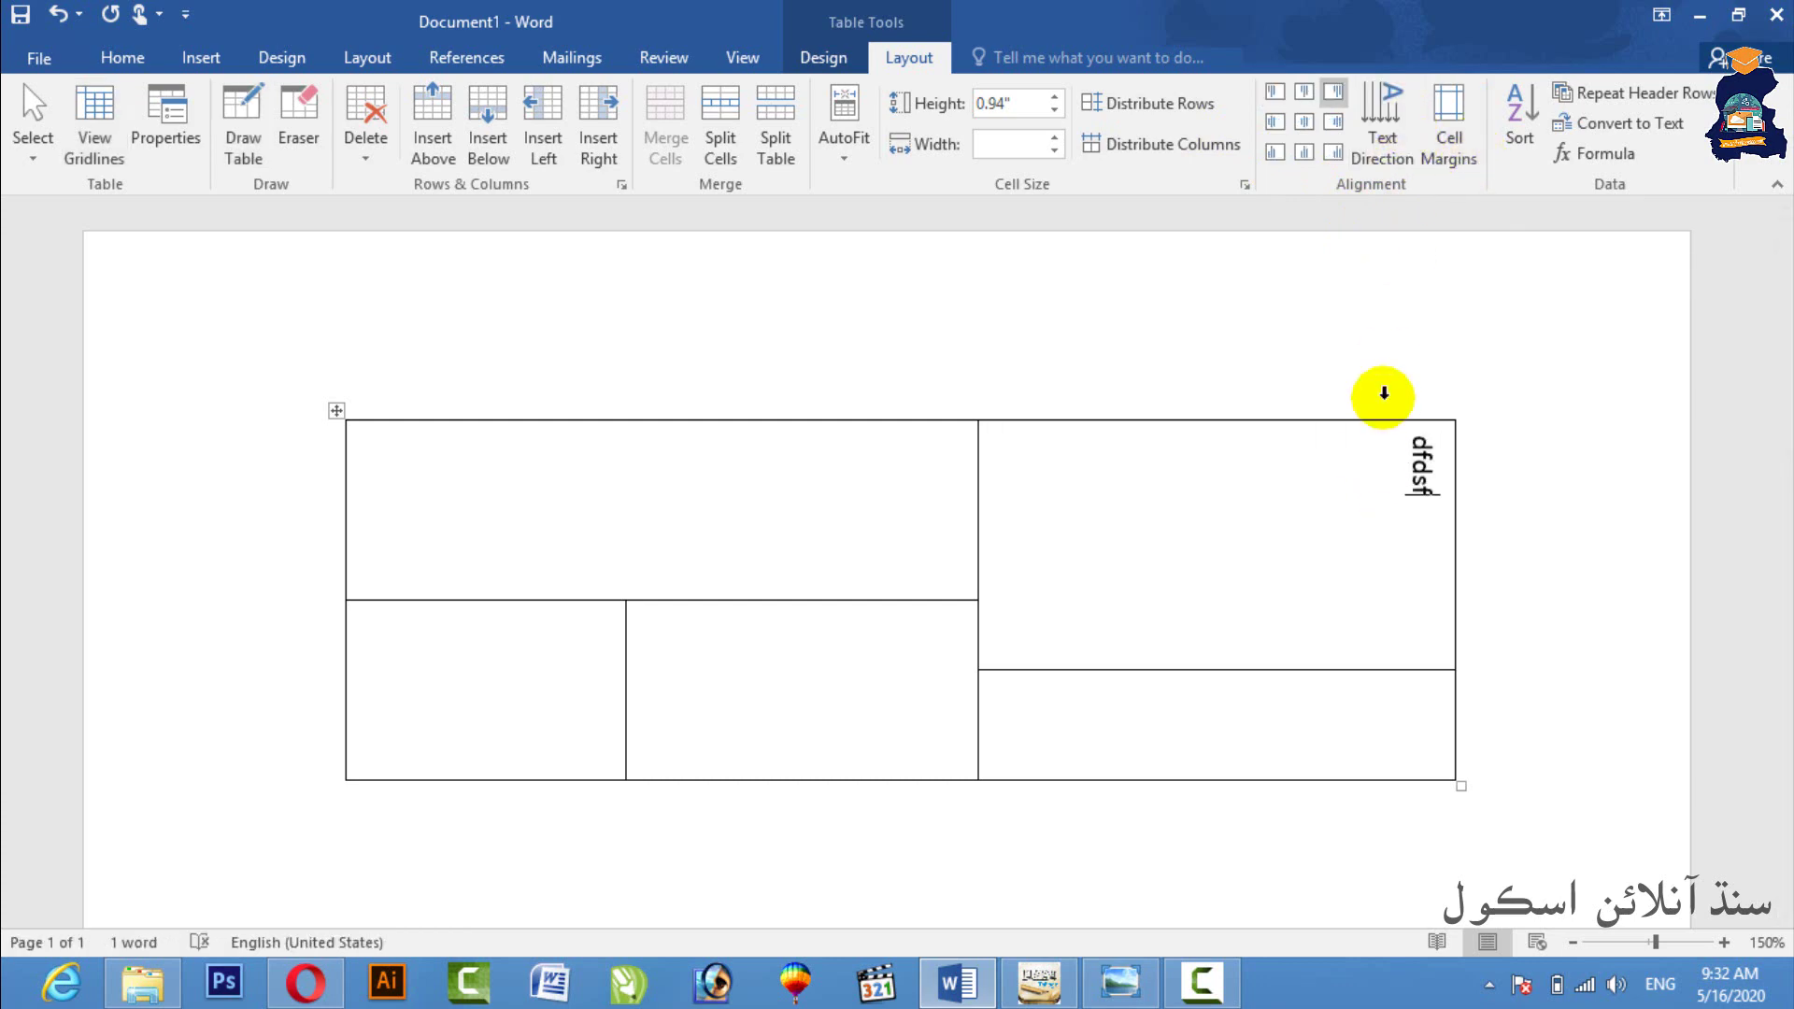
pyautogui.click(1383, 119)
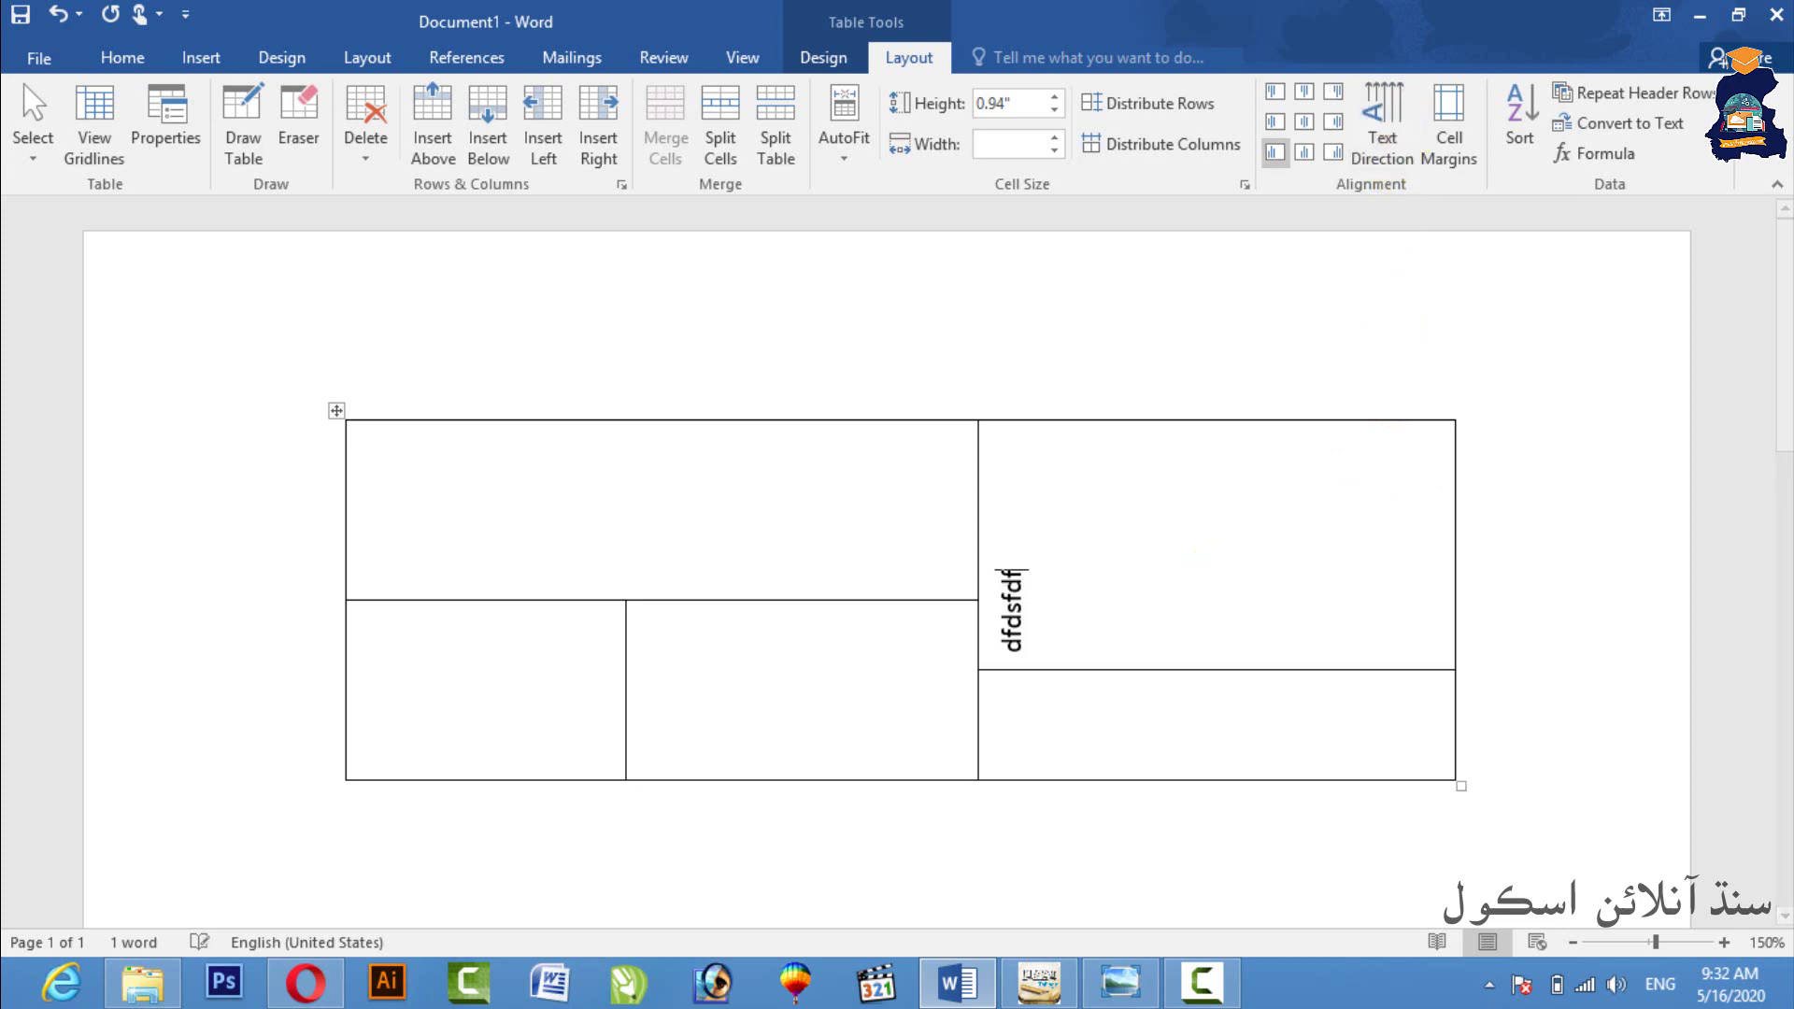
pyautogui.write('dfdsfdsf')
pyautogui.click(1387, 140)
pyautogui.write('sd')
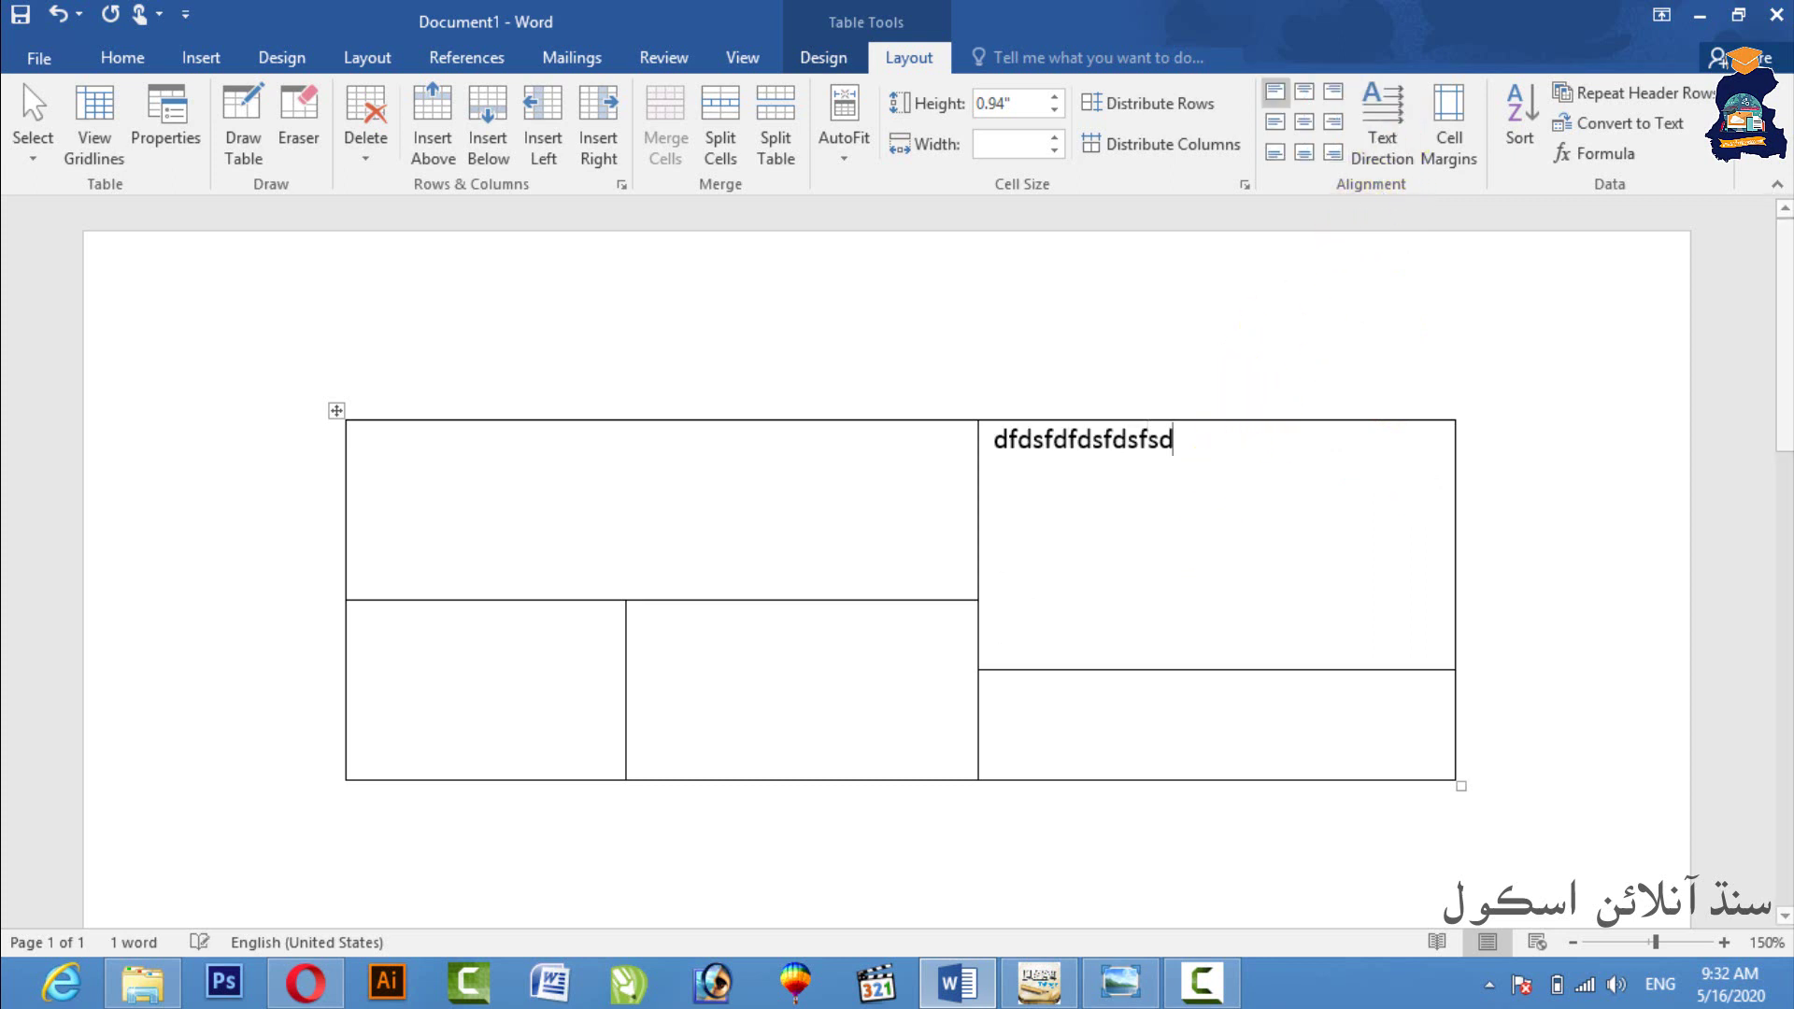
pyautogui.write('fdsfdsfdsf')
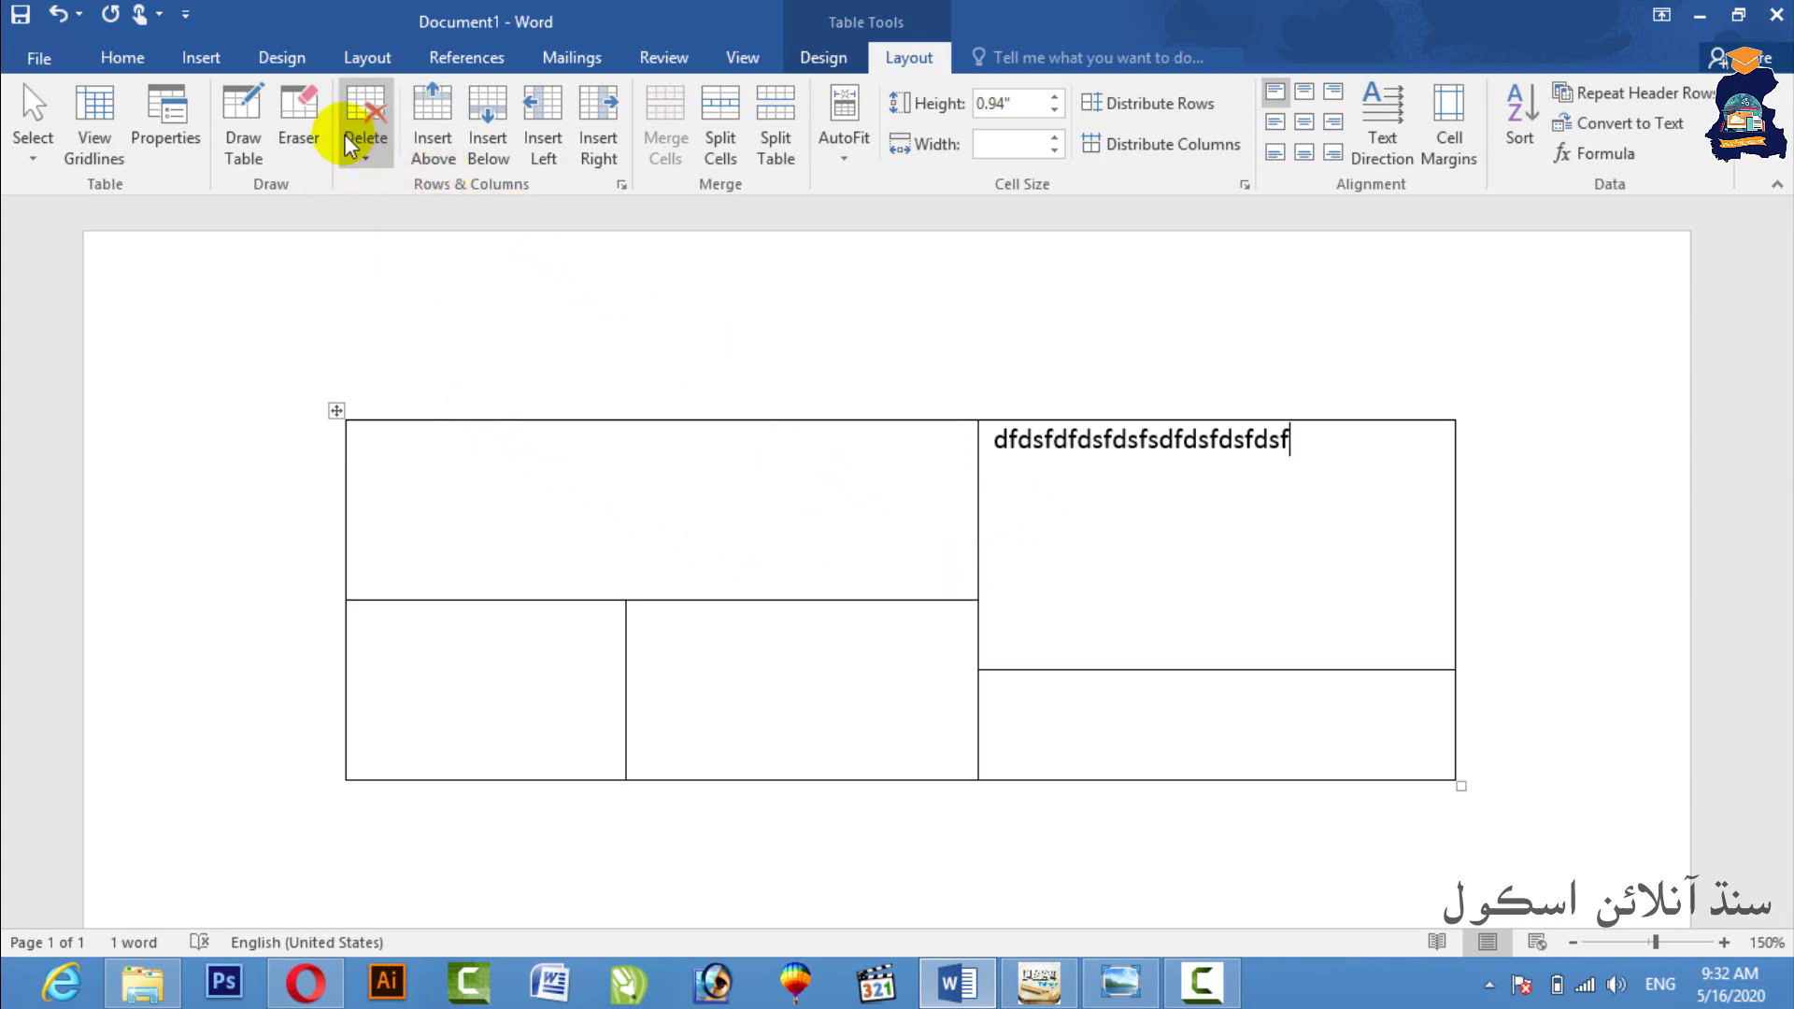
# - Erase the border beside the bottom-middle cell
pyautogui.click(304, 117)
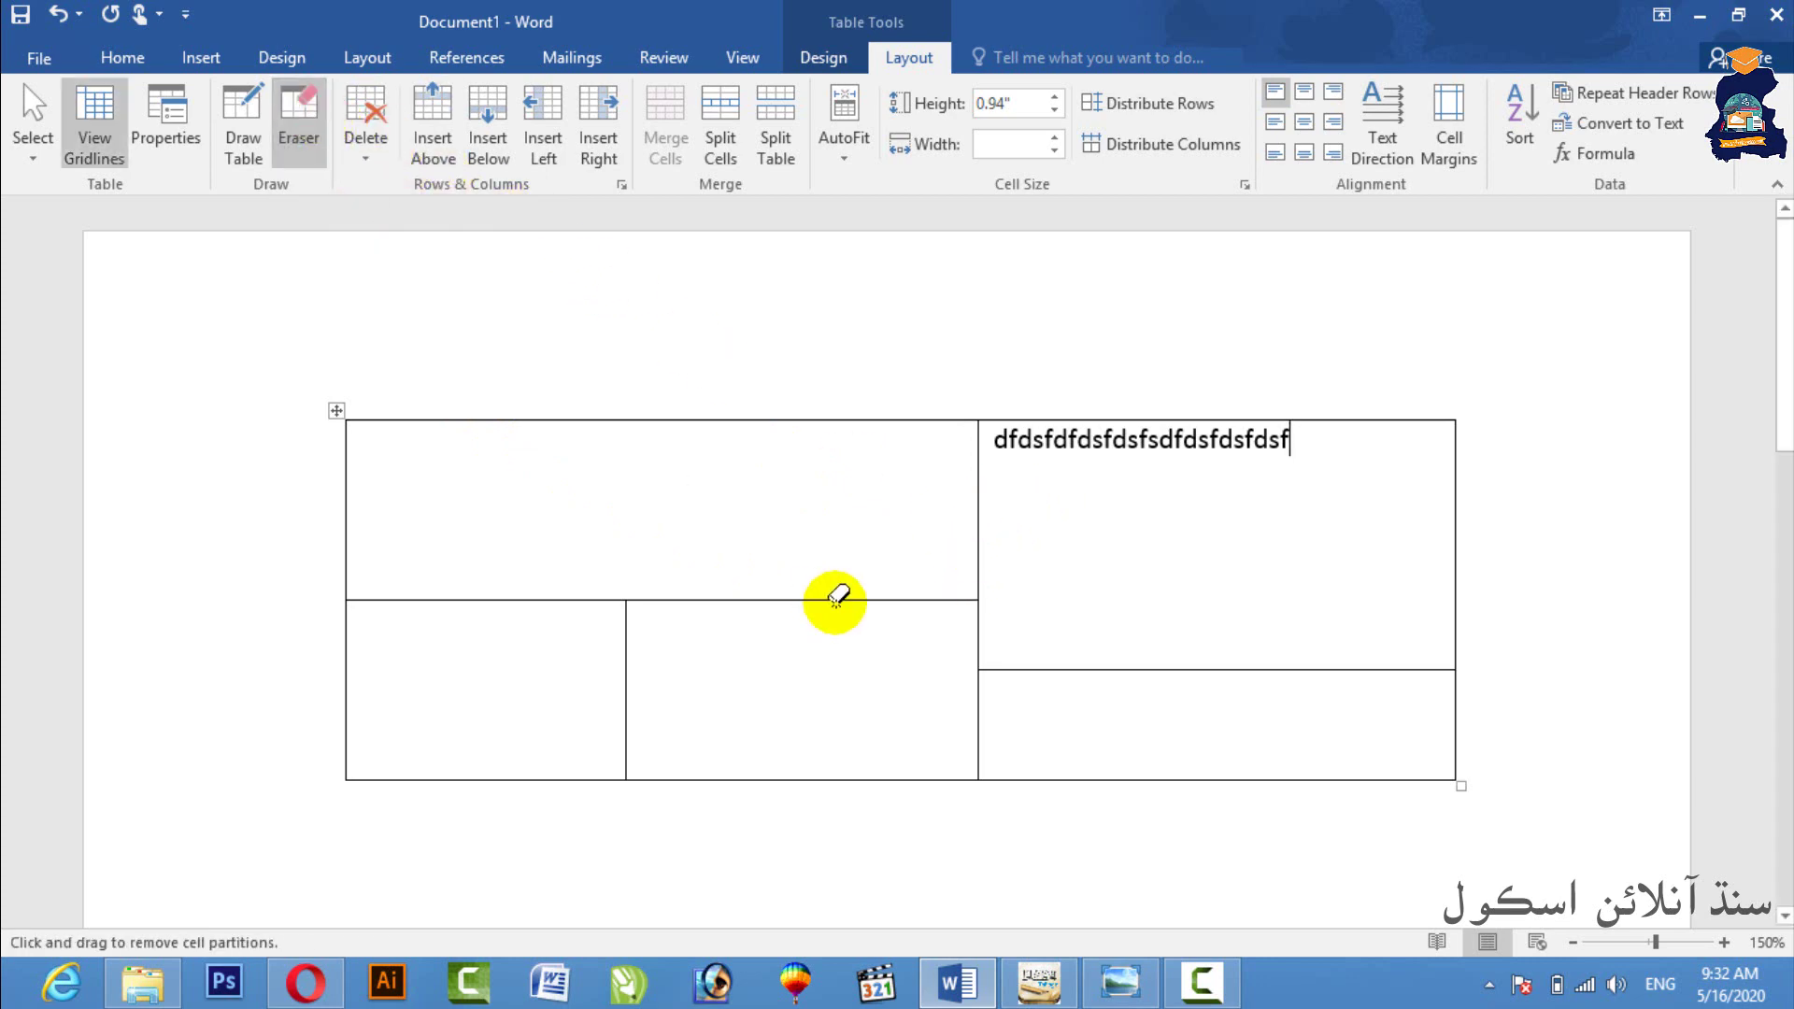
pyautogui.click(977, 707)
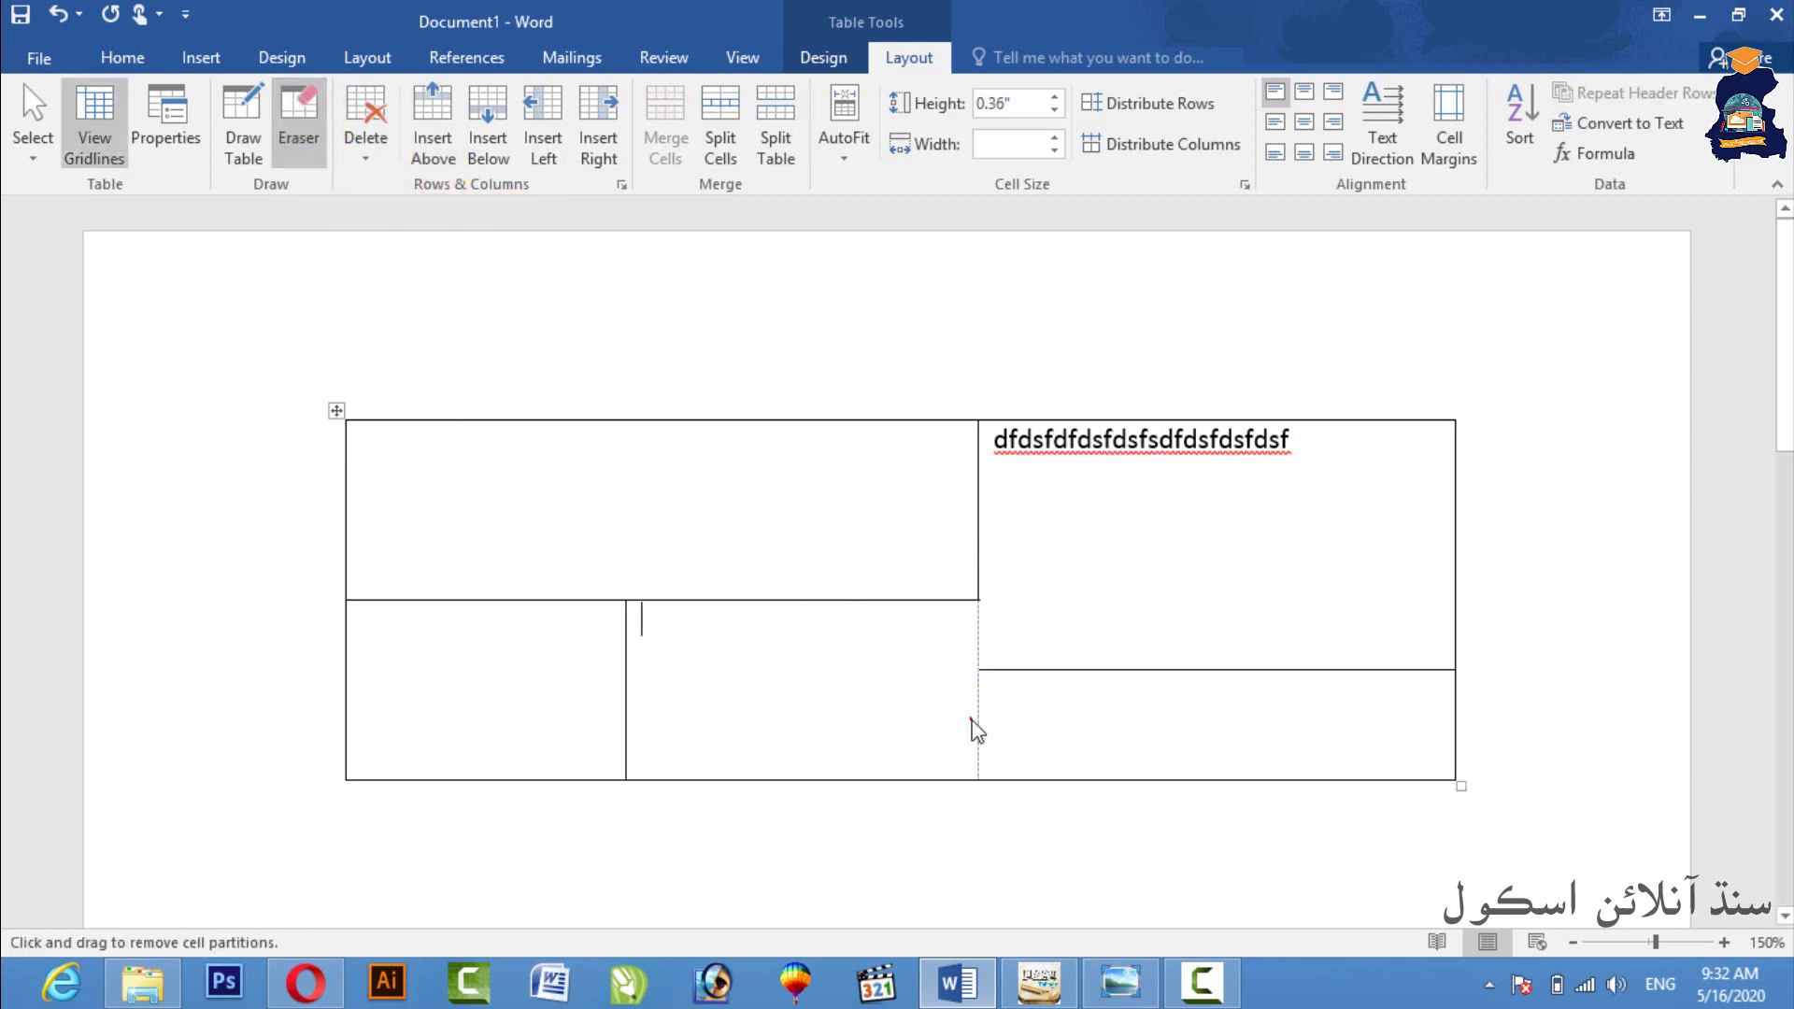
pyautogui.click(251, 145)
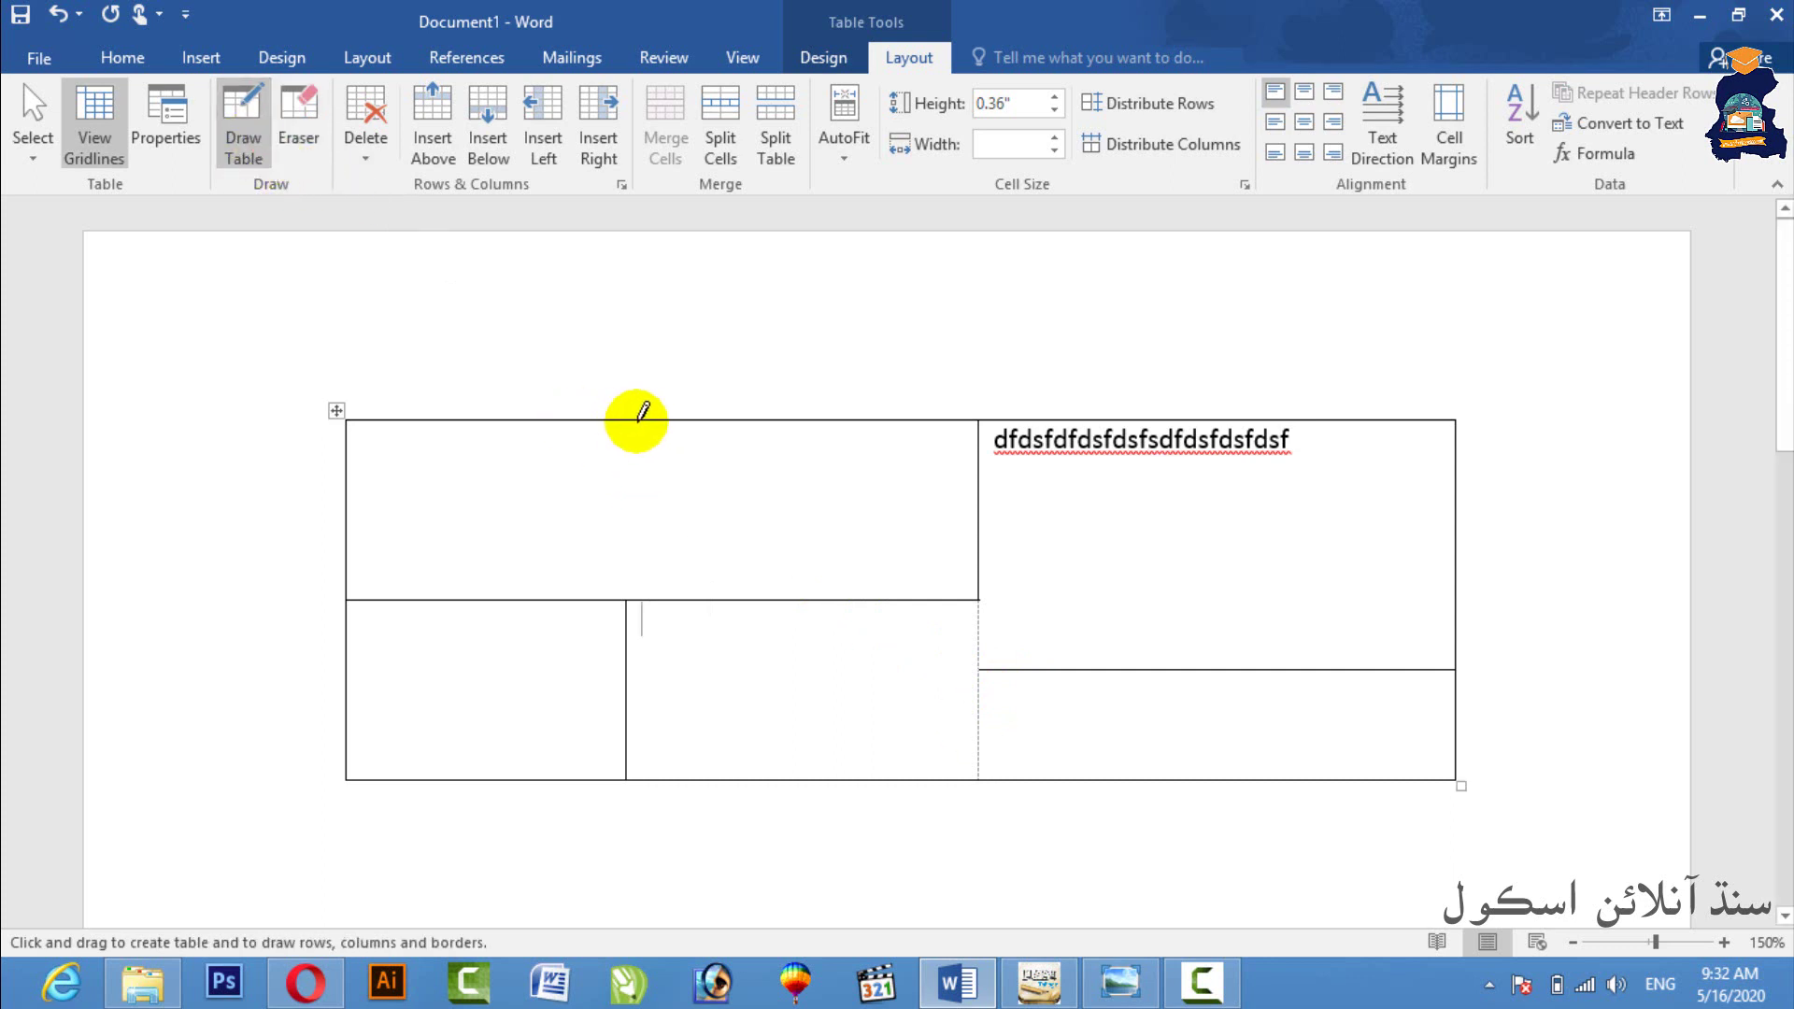
pyautogui.click(298, 126)
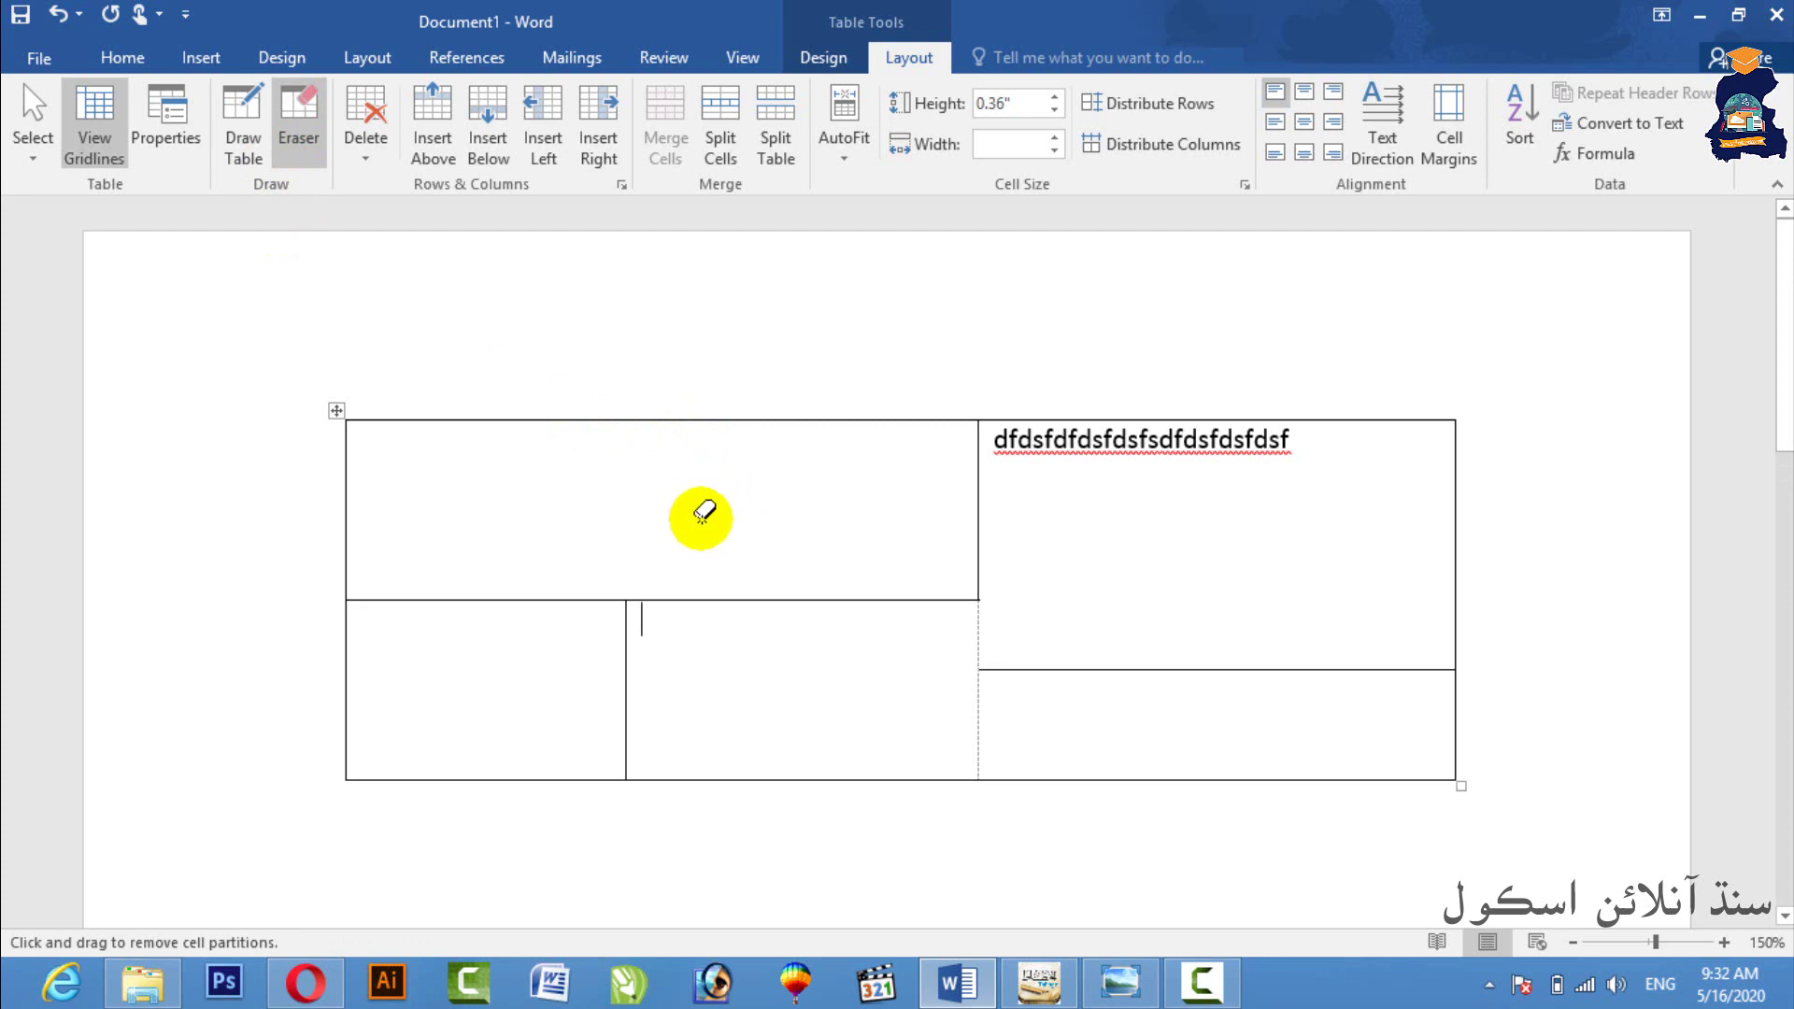
# - Draw vertical and horizontal borders inside the top-left cell to split it into smaller cells
pyautogui.click(246, 149)
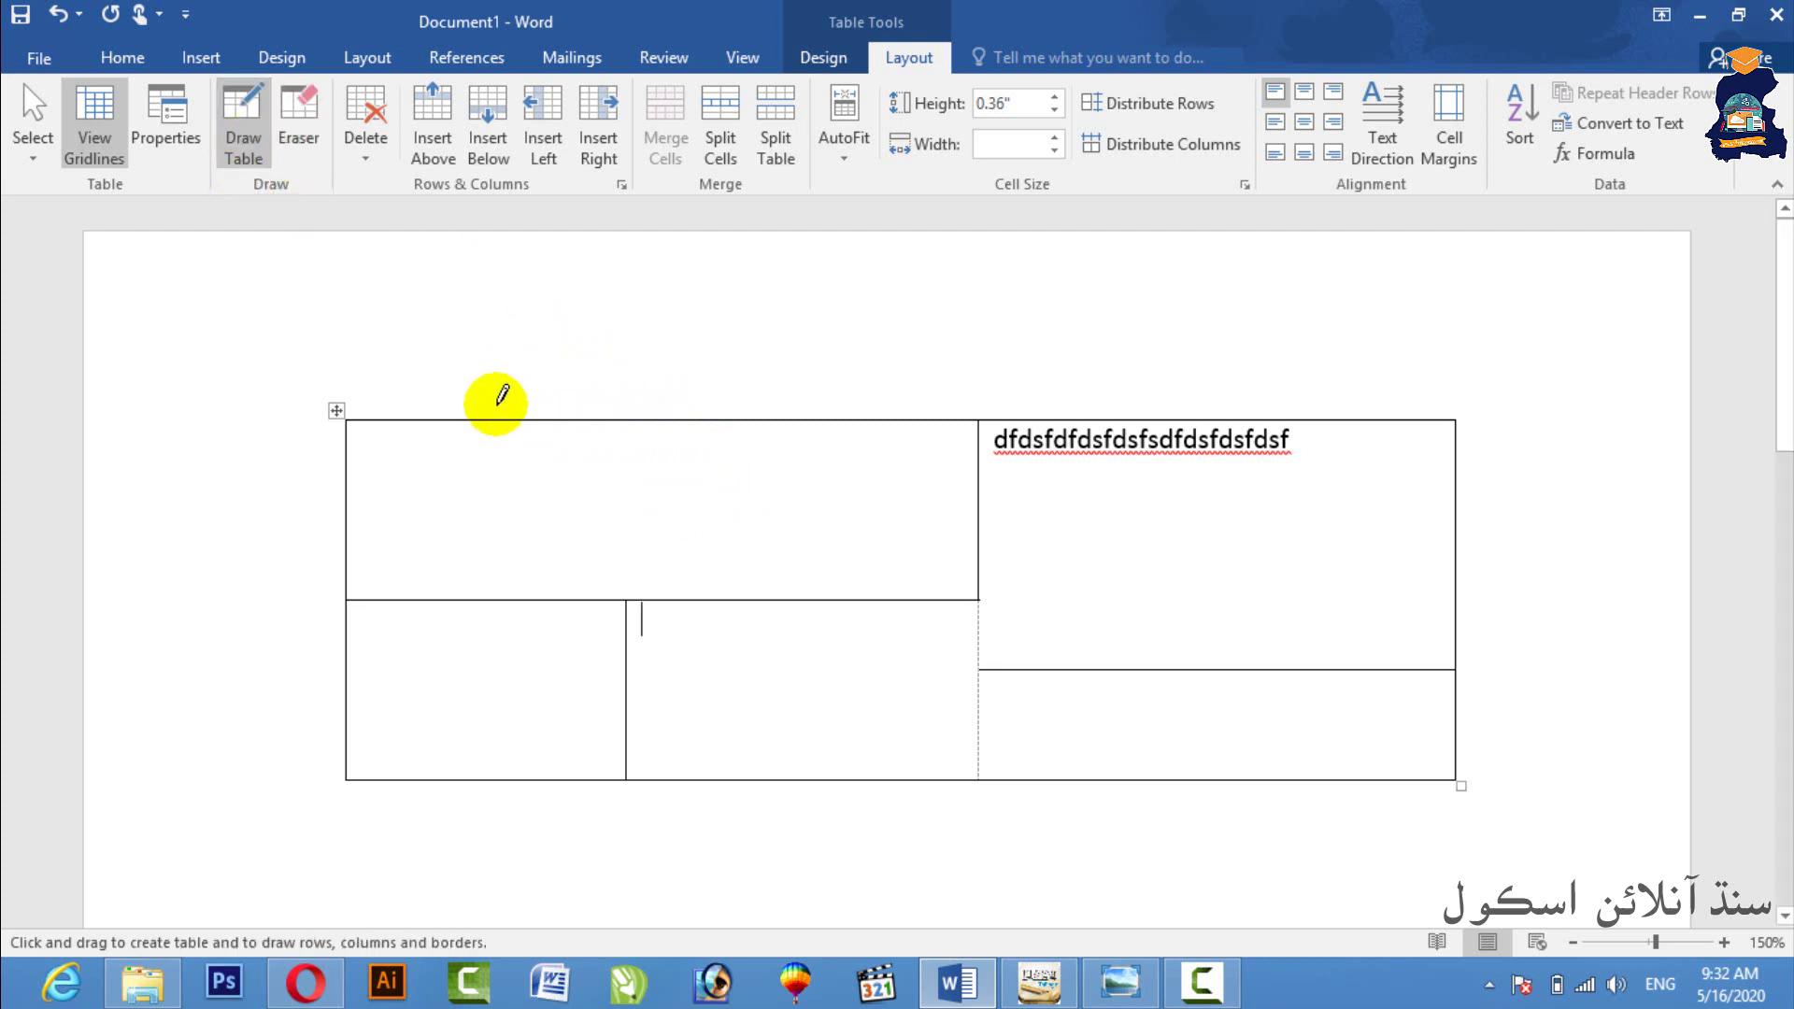
pyautogui.moveTo(487, 422); pyautogui.dragTo(488, 598)
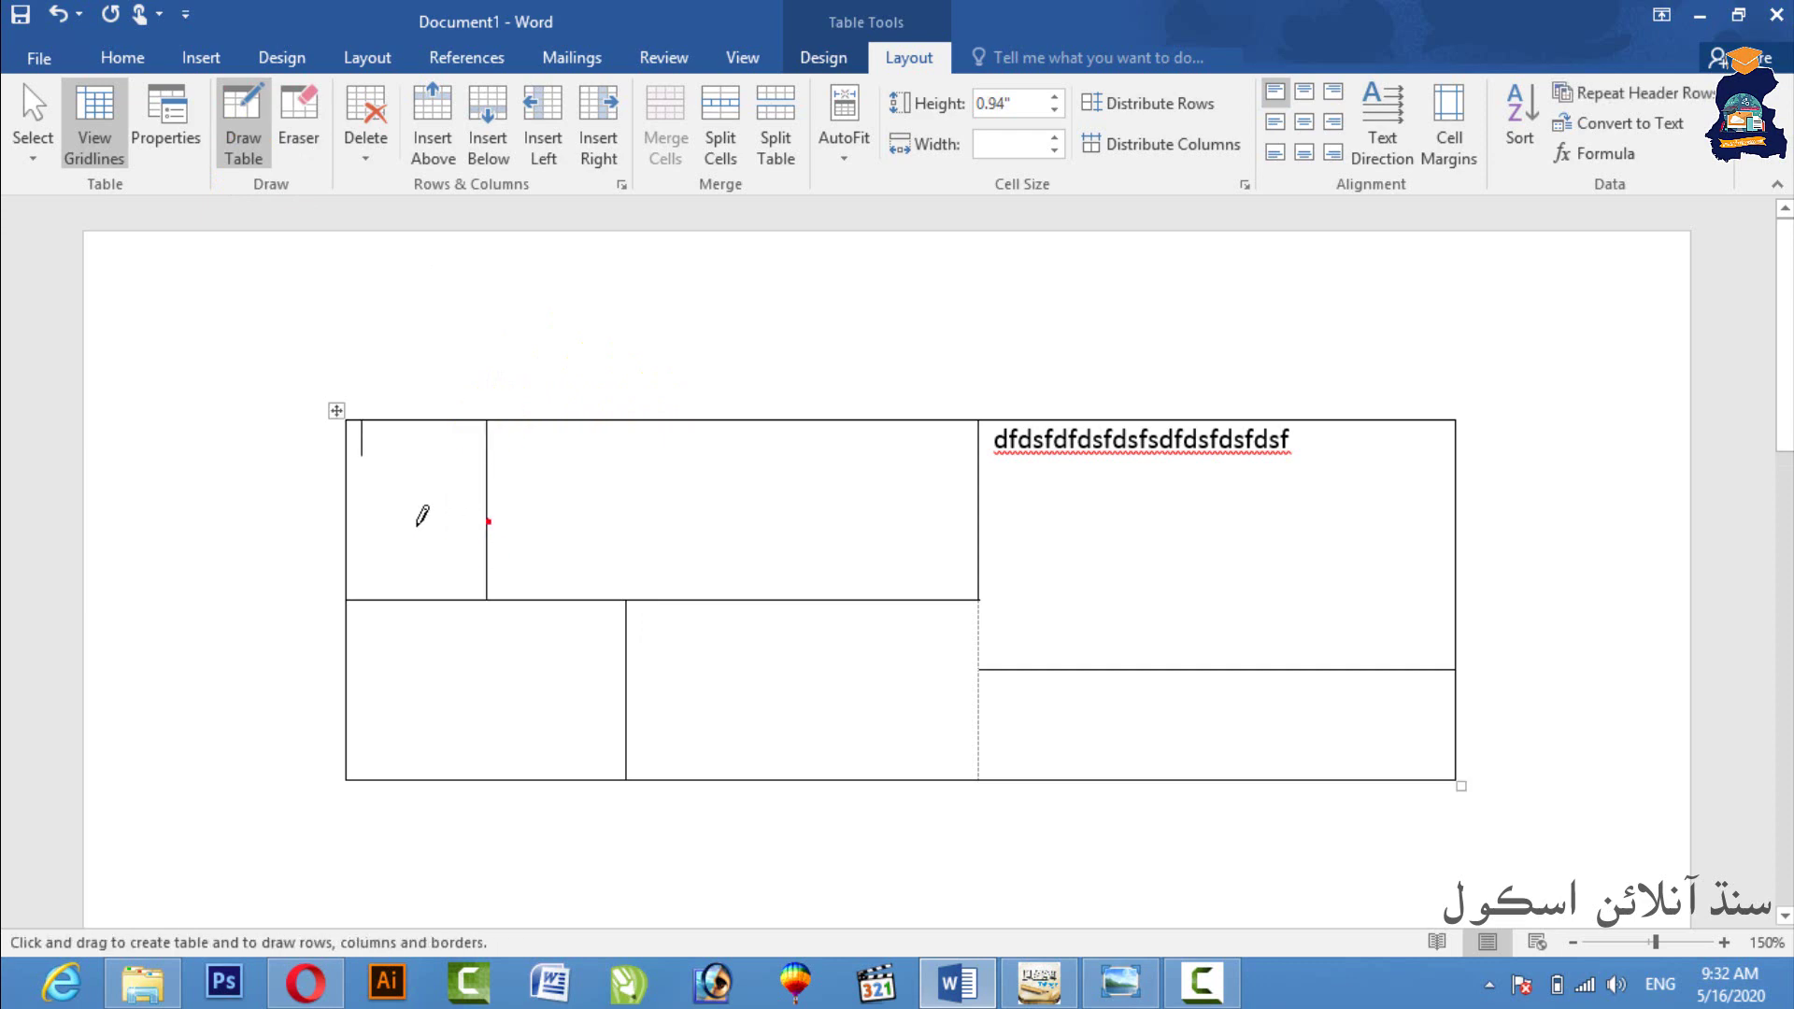
pyautogui.moveTo(419, 520)
pyautogui.mouseDown()
pyautogui.moveTo(397, 523)
pyautogui.moveTo(395, 598)
pyautogui.mouseUp()
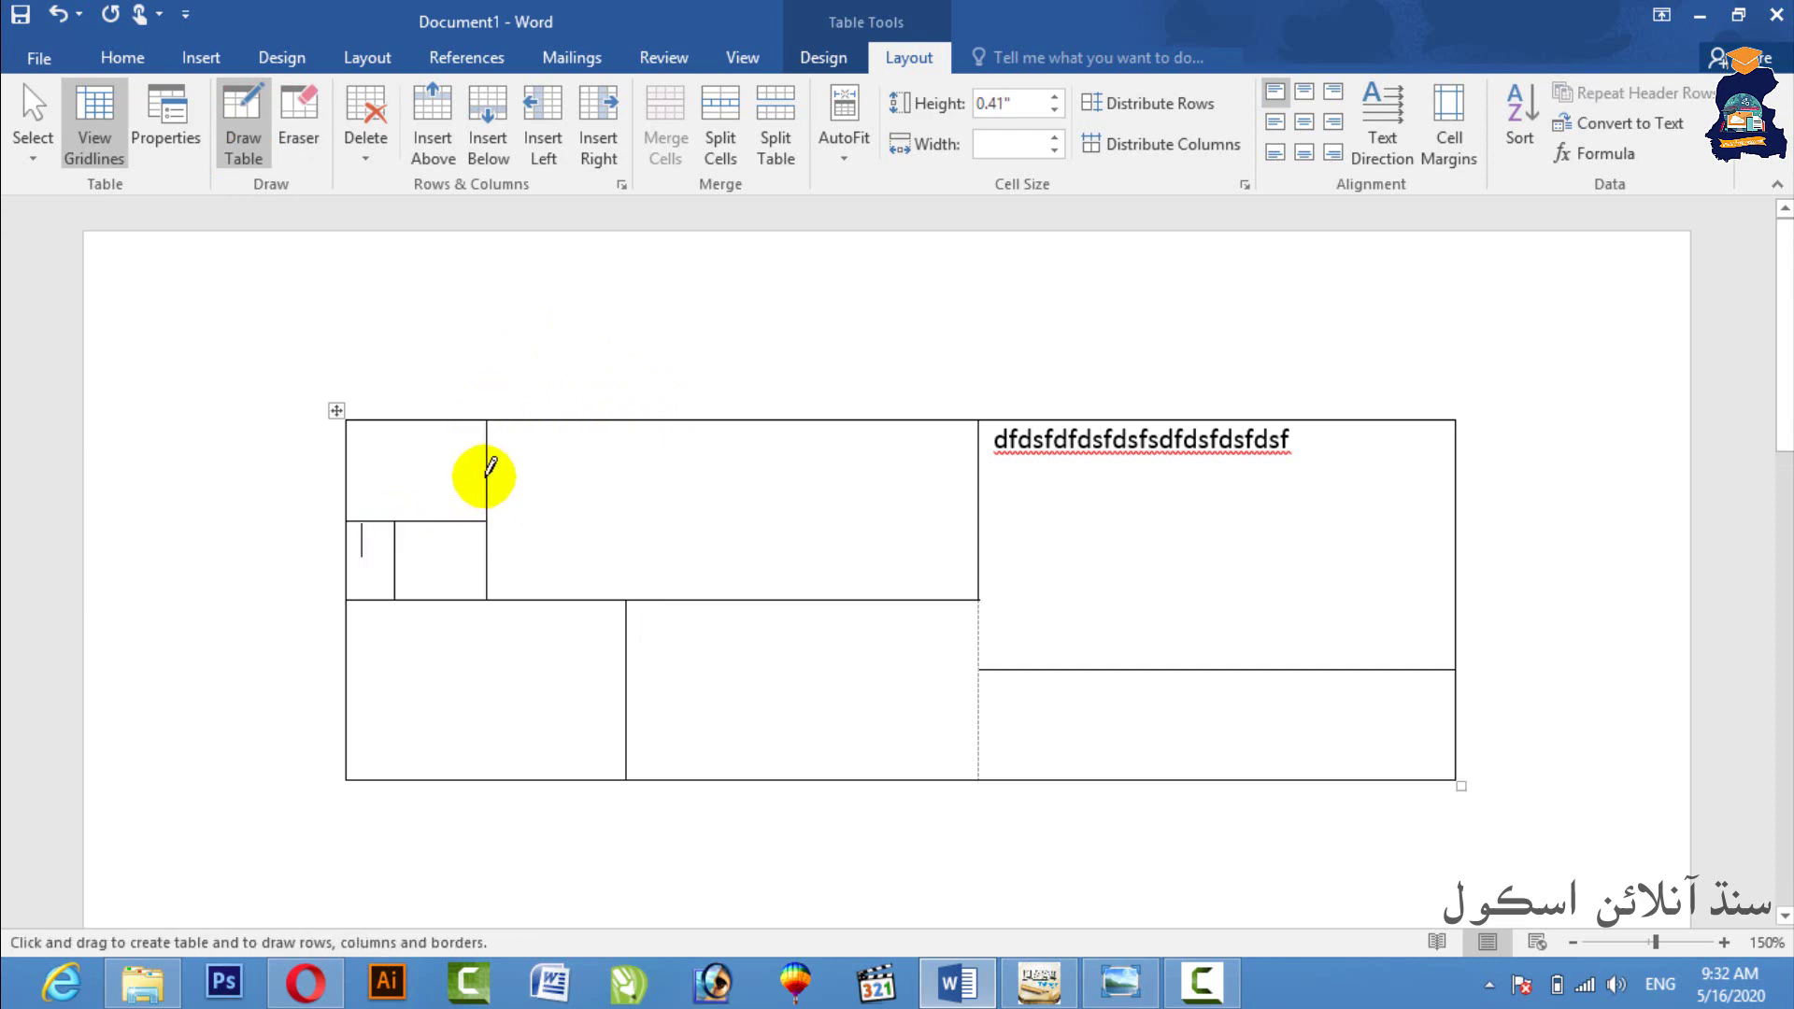
pyautogui.moveTo(478, 477); pyautogui.dragTo(376, 460)
pyautogui.click(167, 140)
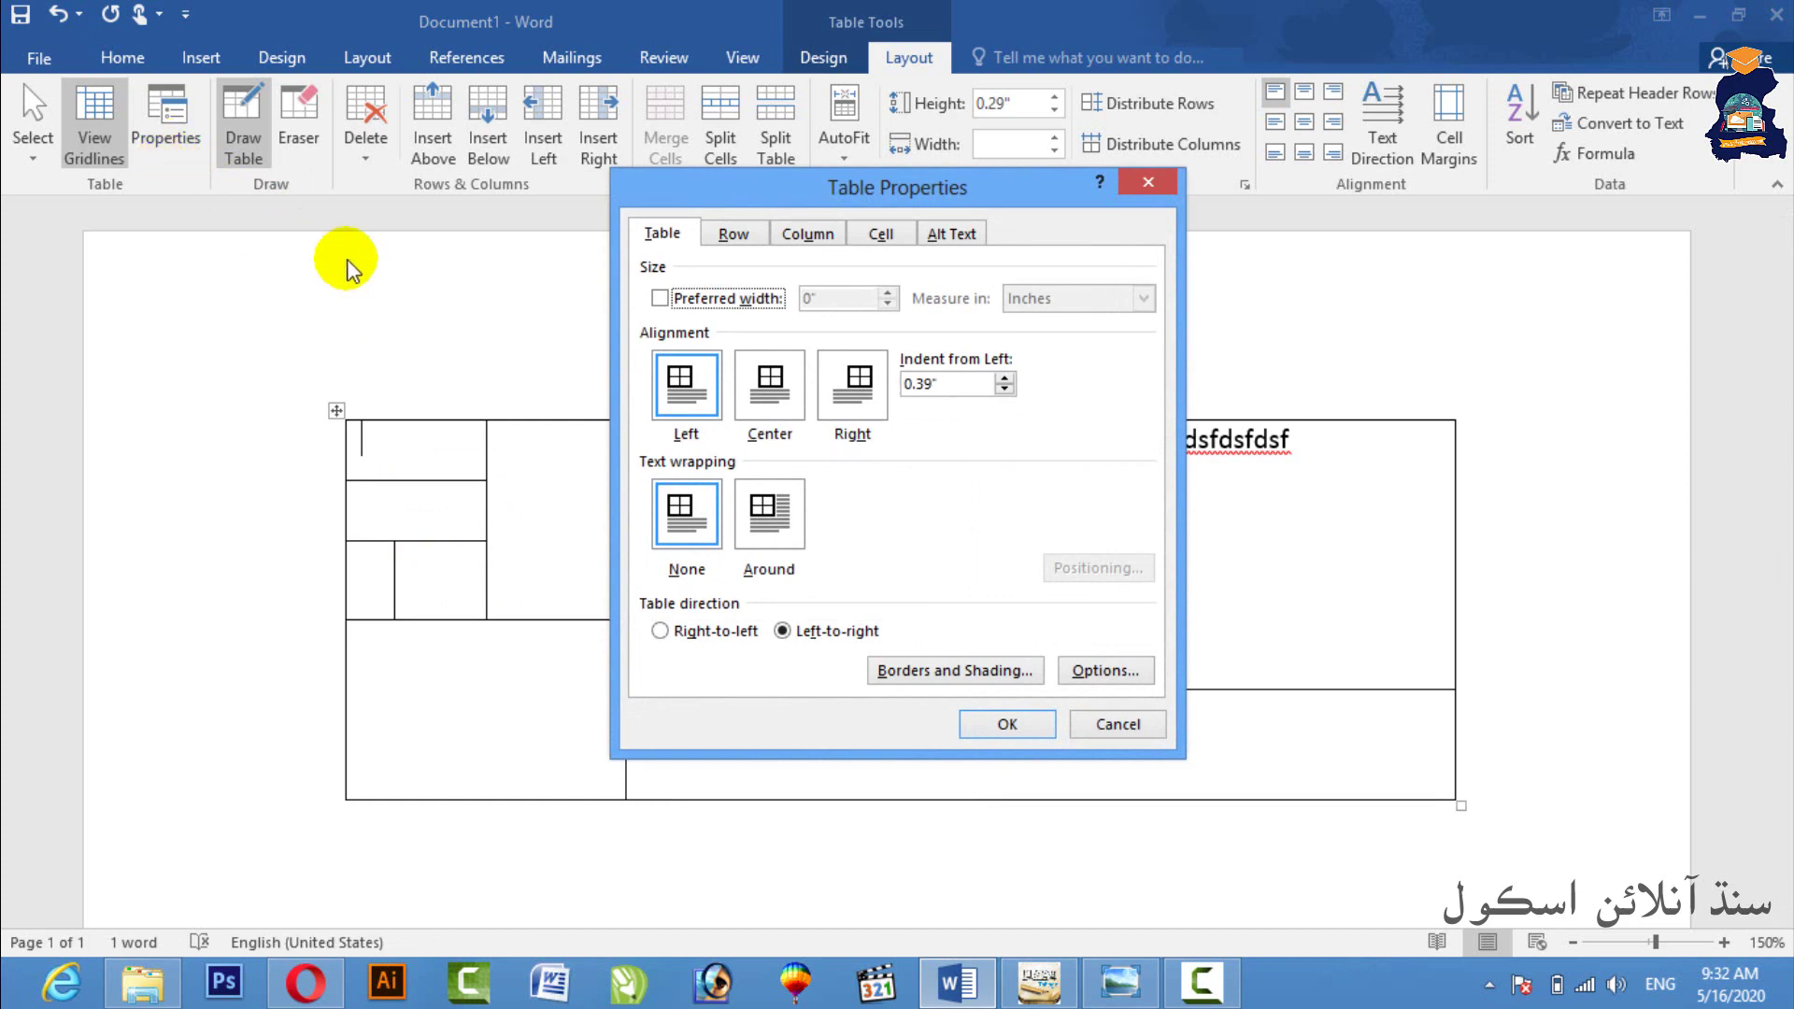
# - Cancel Table Properties, shade the top-left cell blue, and type placeholder text in it
pyautogui.click(1140, 727)
pyautogui.click(1133, 732)
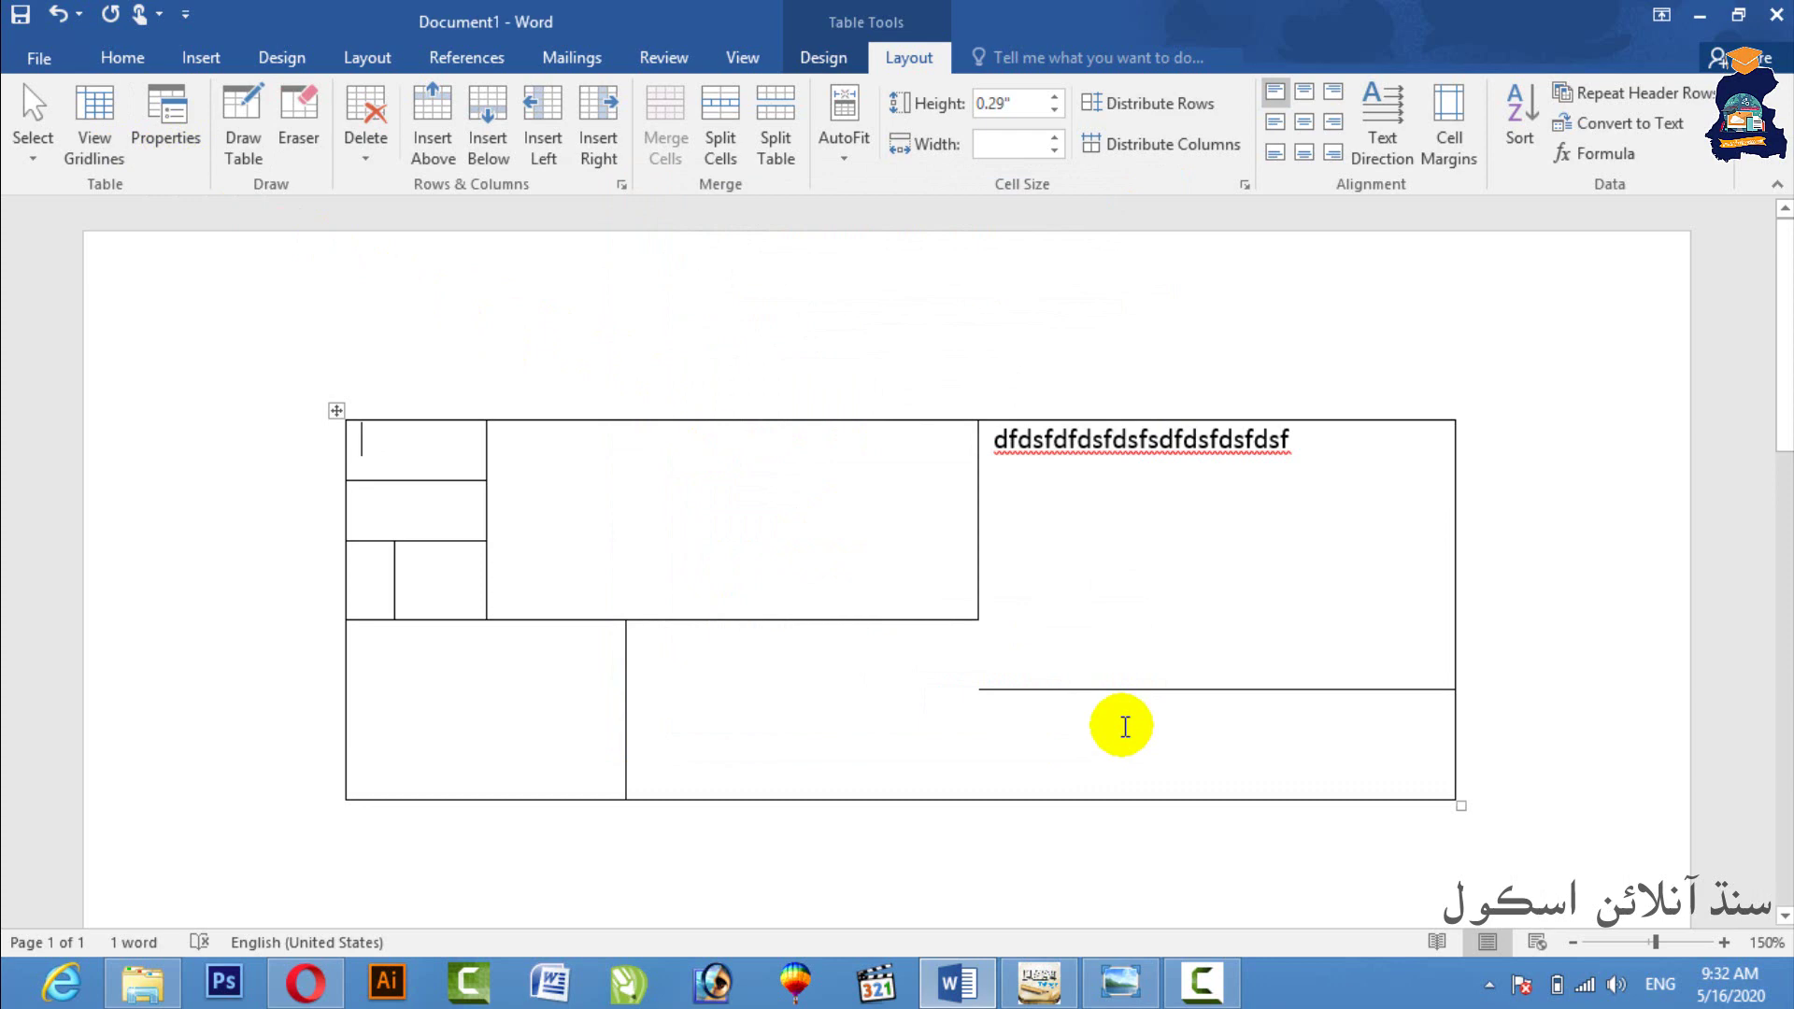
pyautogui.moveTo(629, 660); pyautogui.dragTo(288, 404)
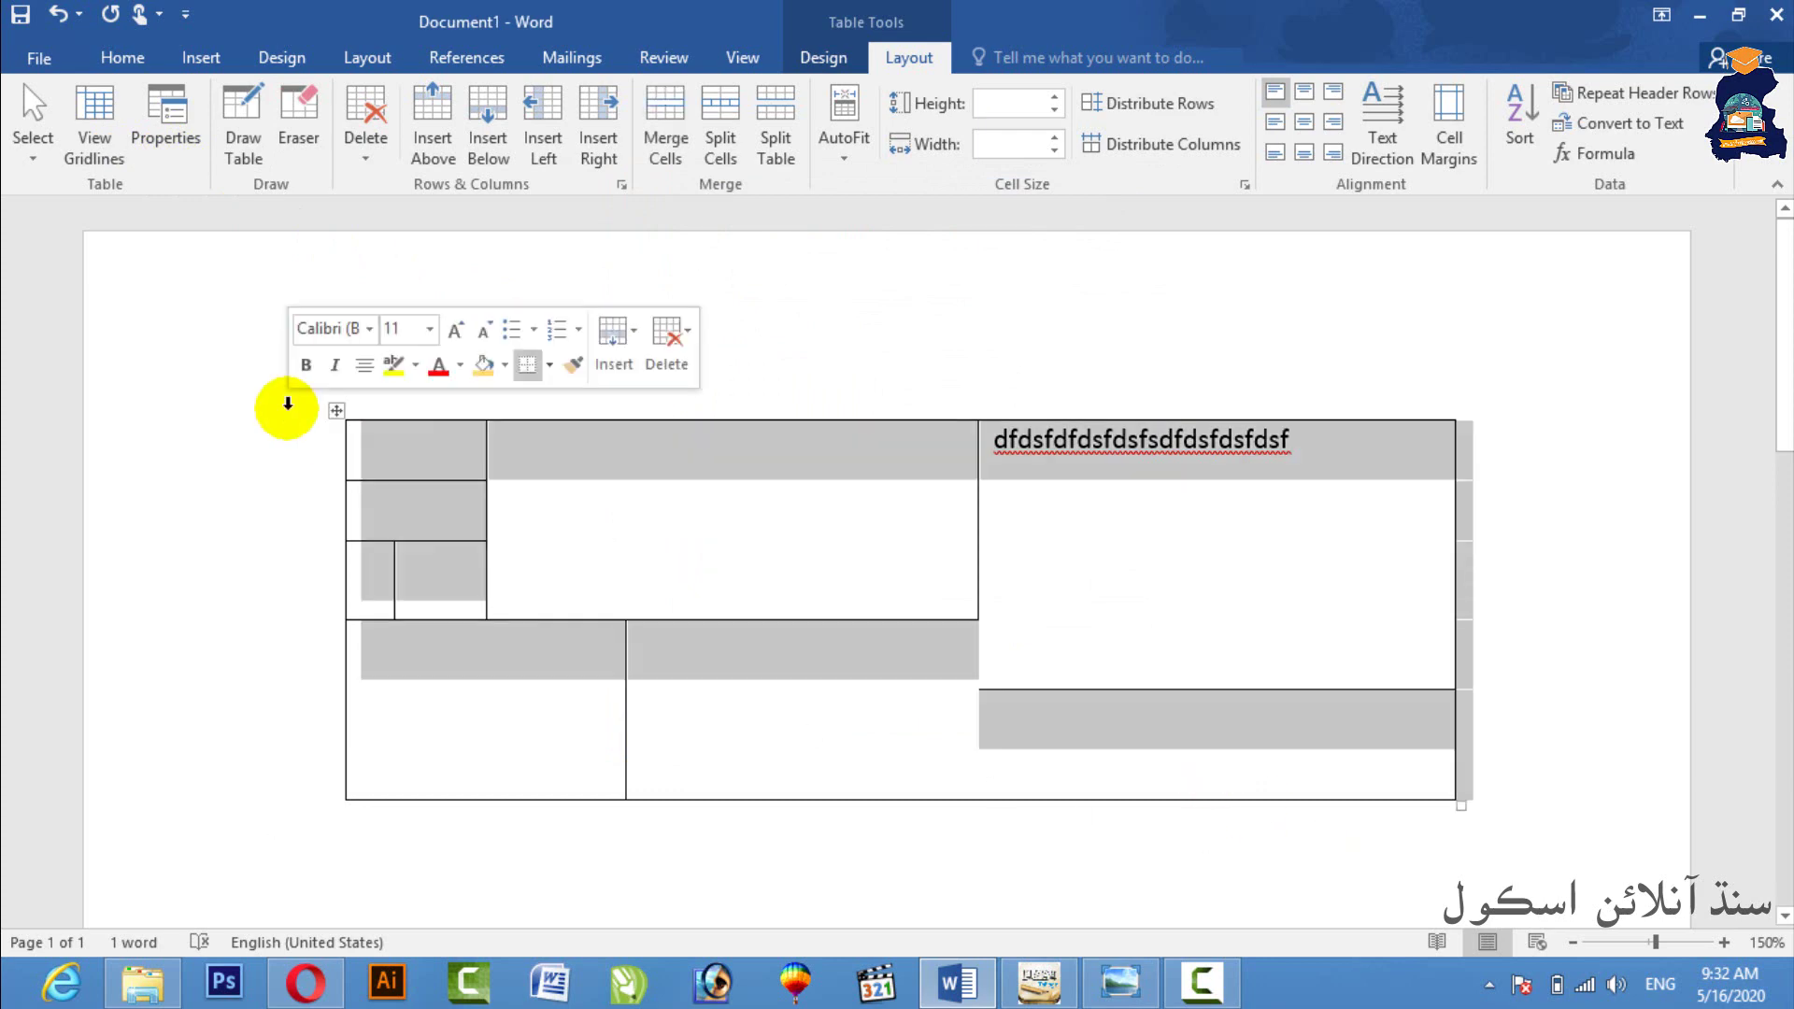
pyautogui.click(694, 496)
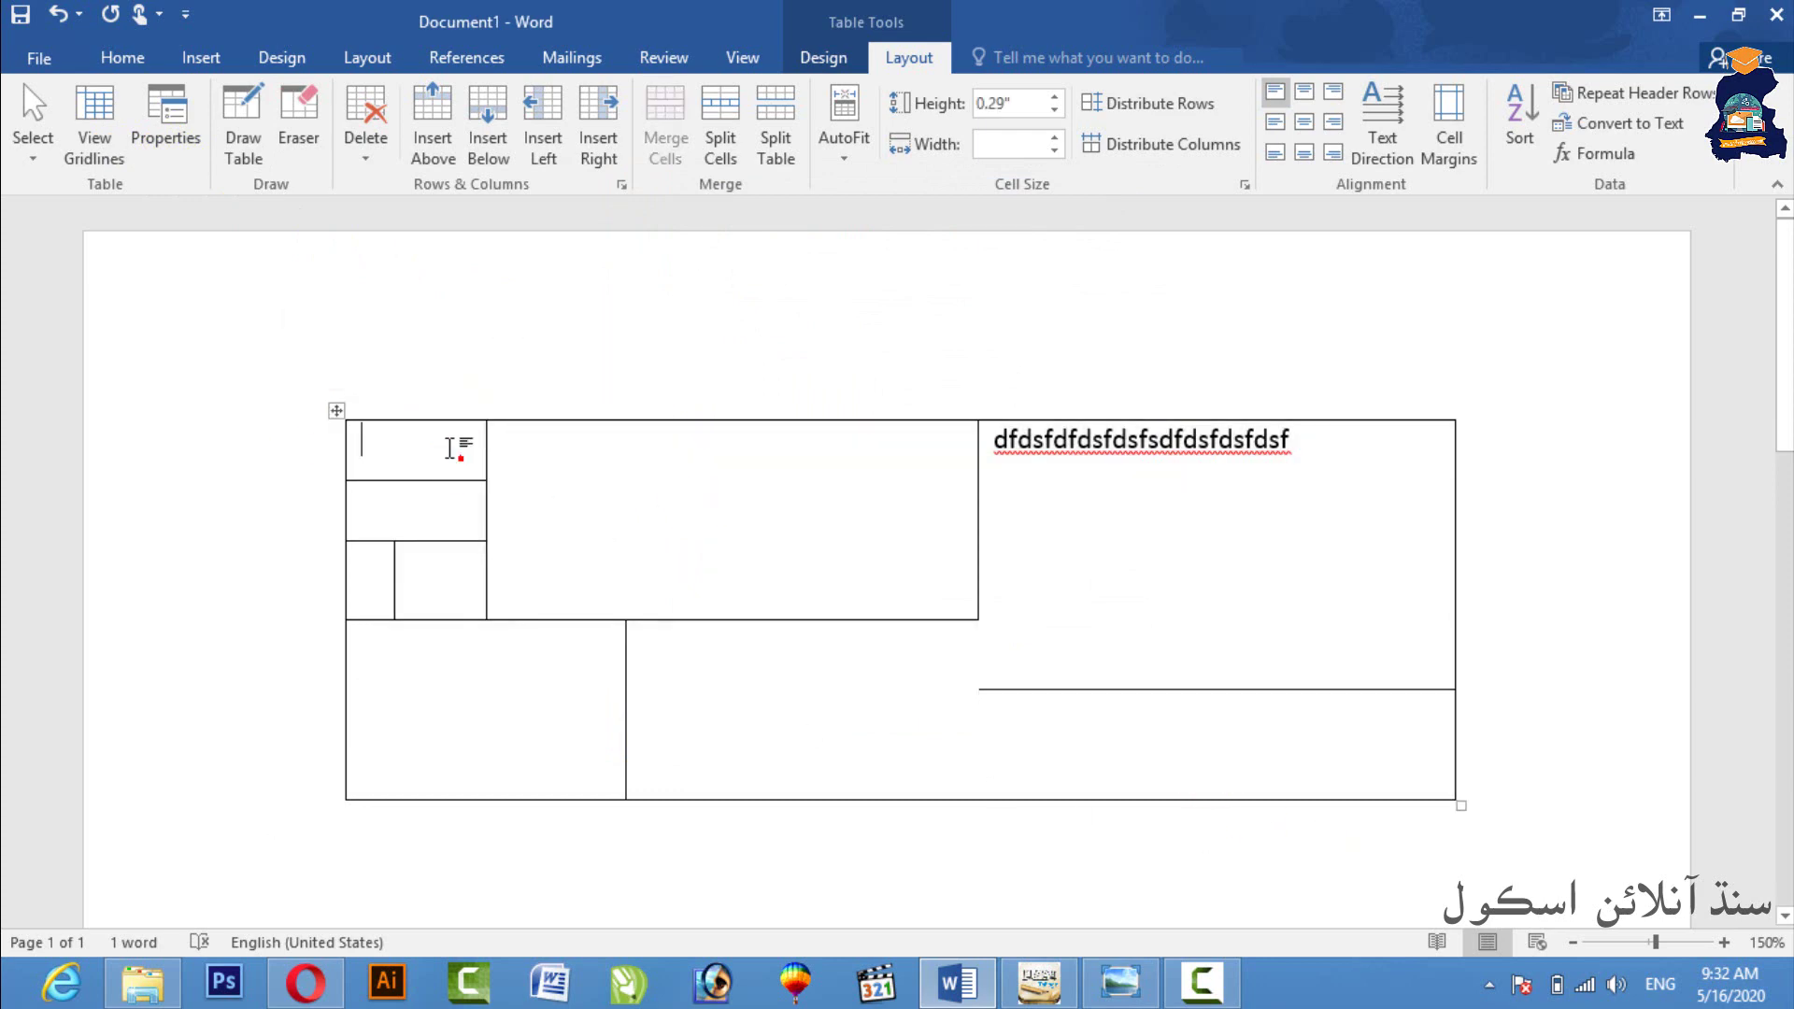
pyautogui.click(107, 57)
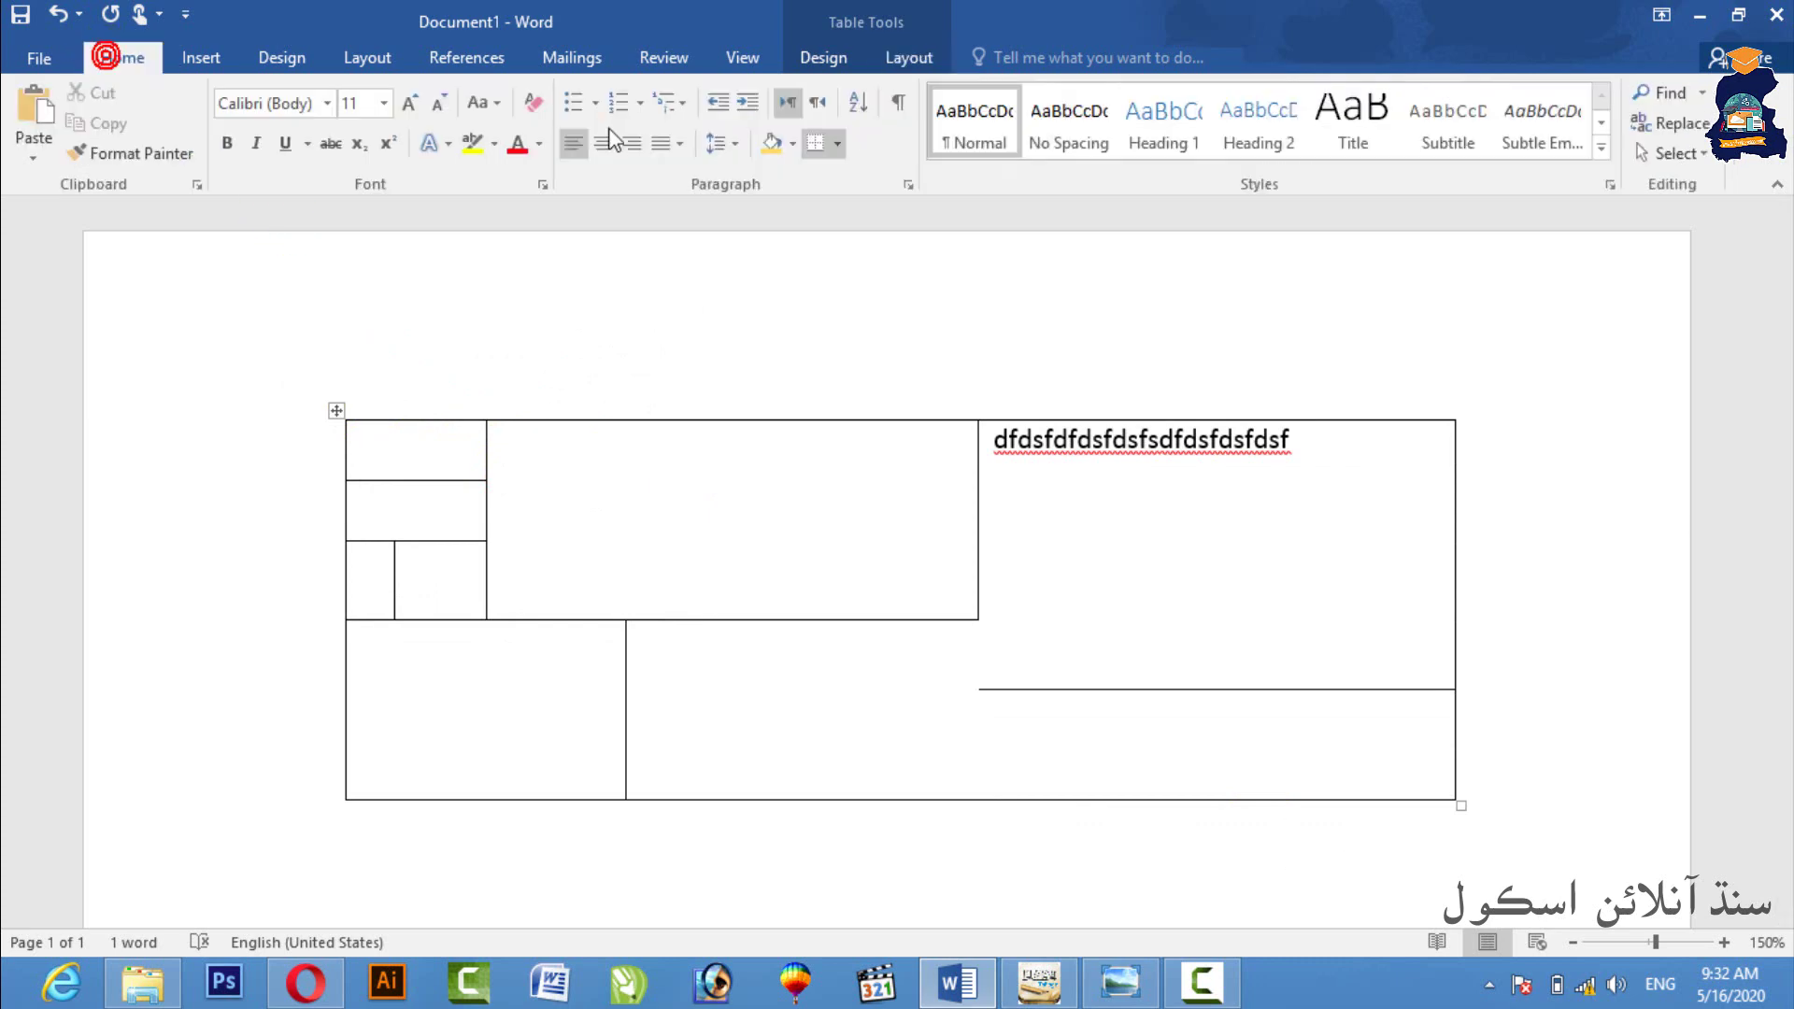
pyautogui.click(791, 143)
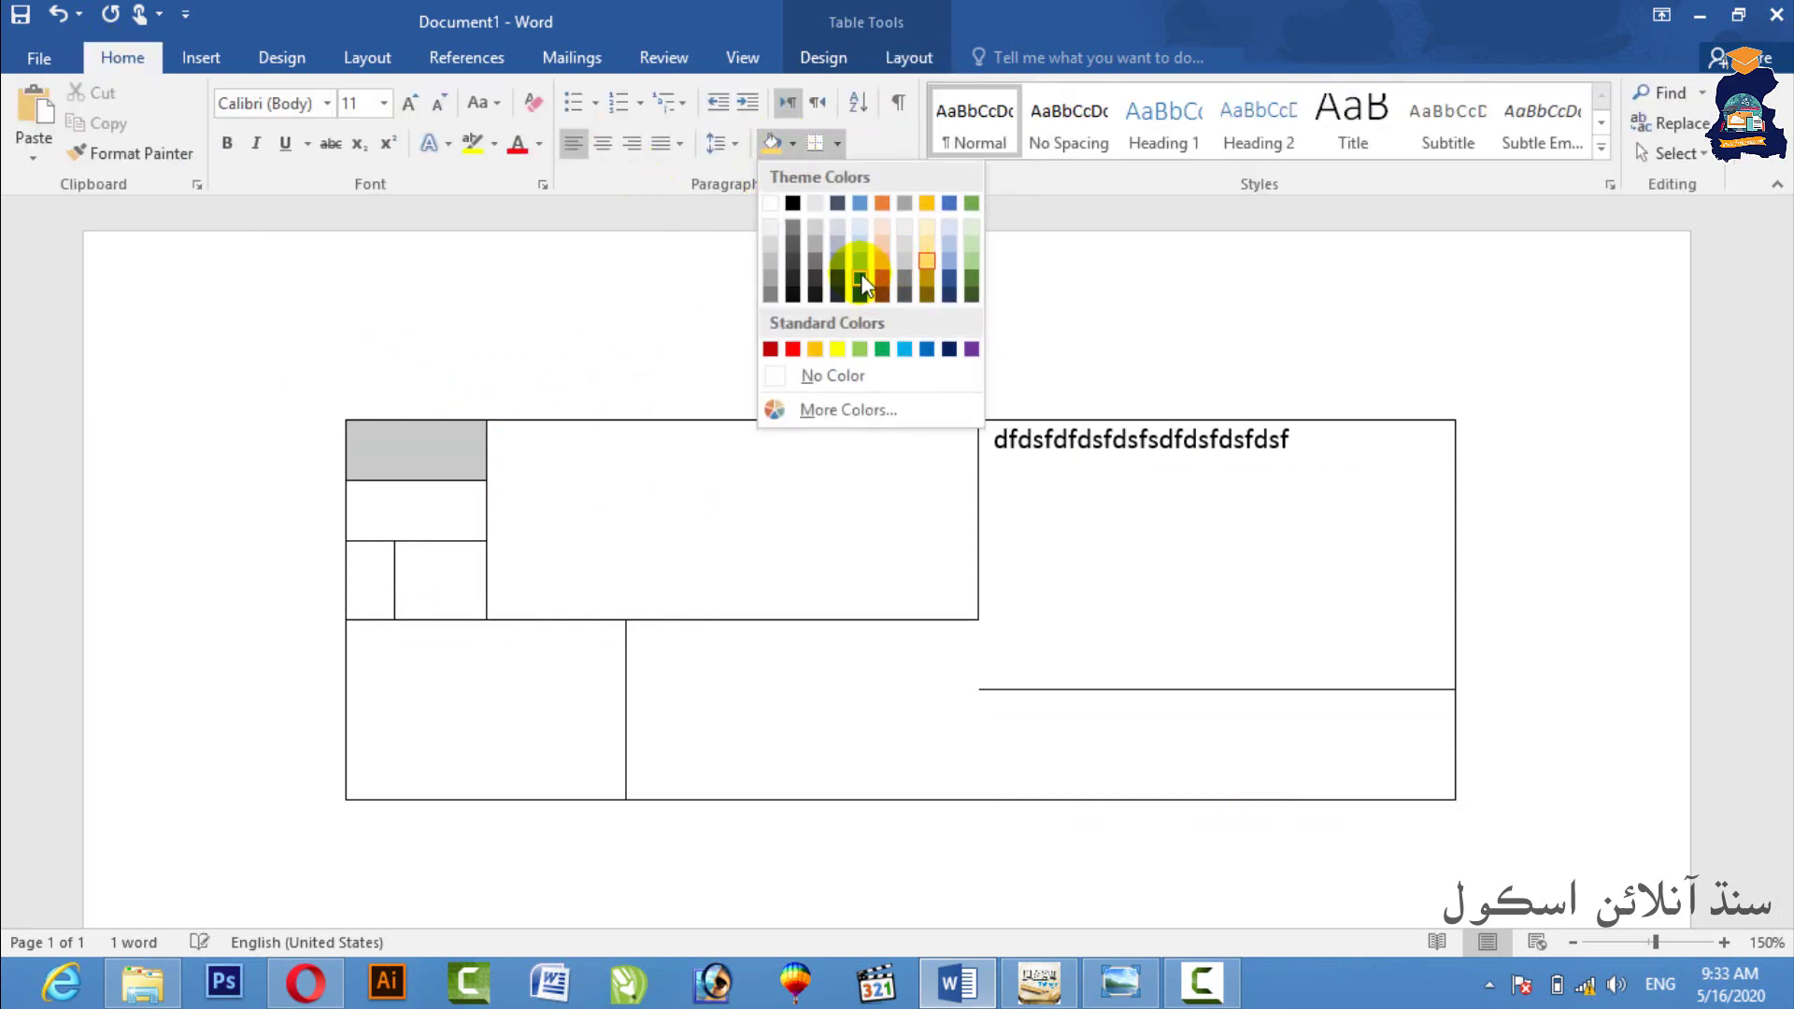
pyautogui.click(860, 277)
pyautogui.write('dfsgfsdgfdsg')
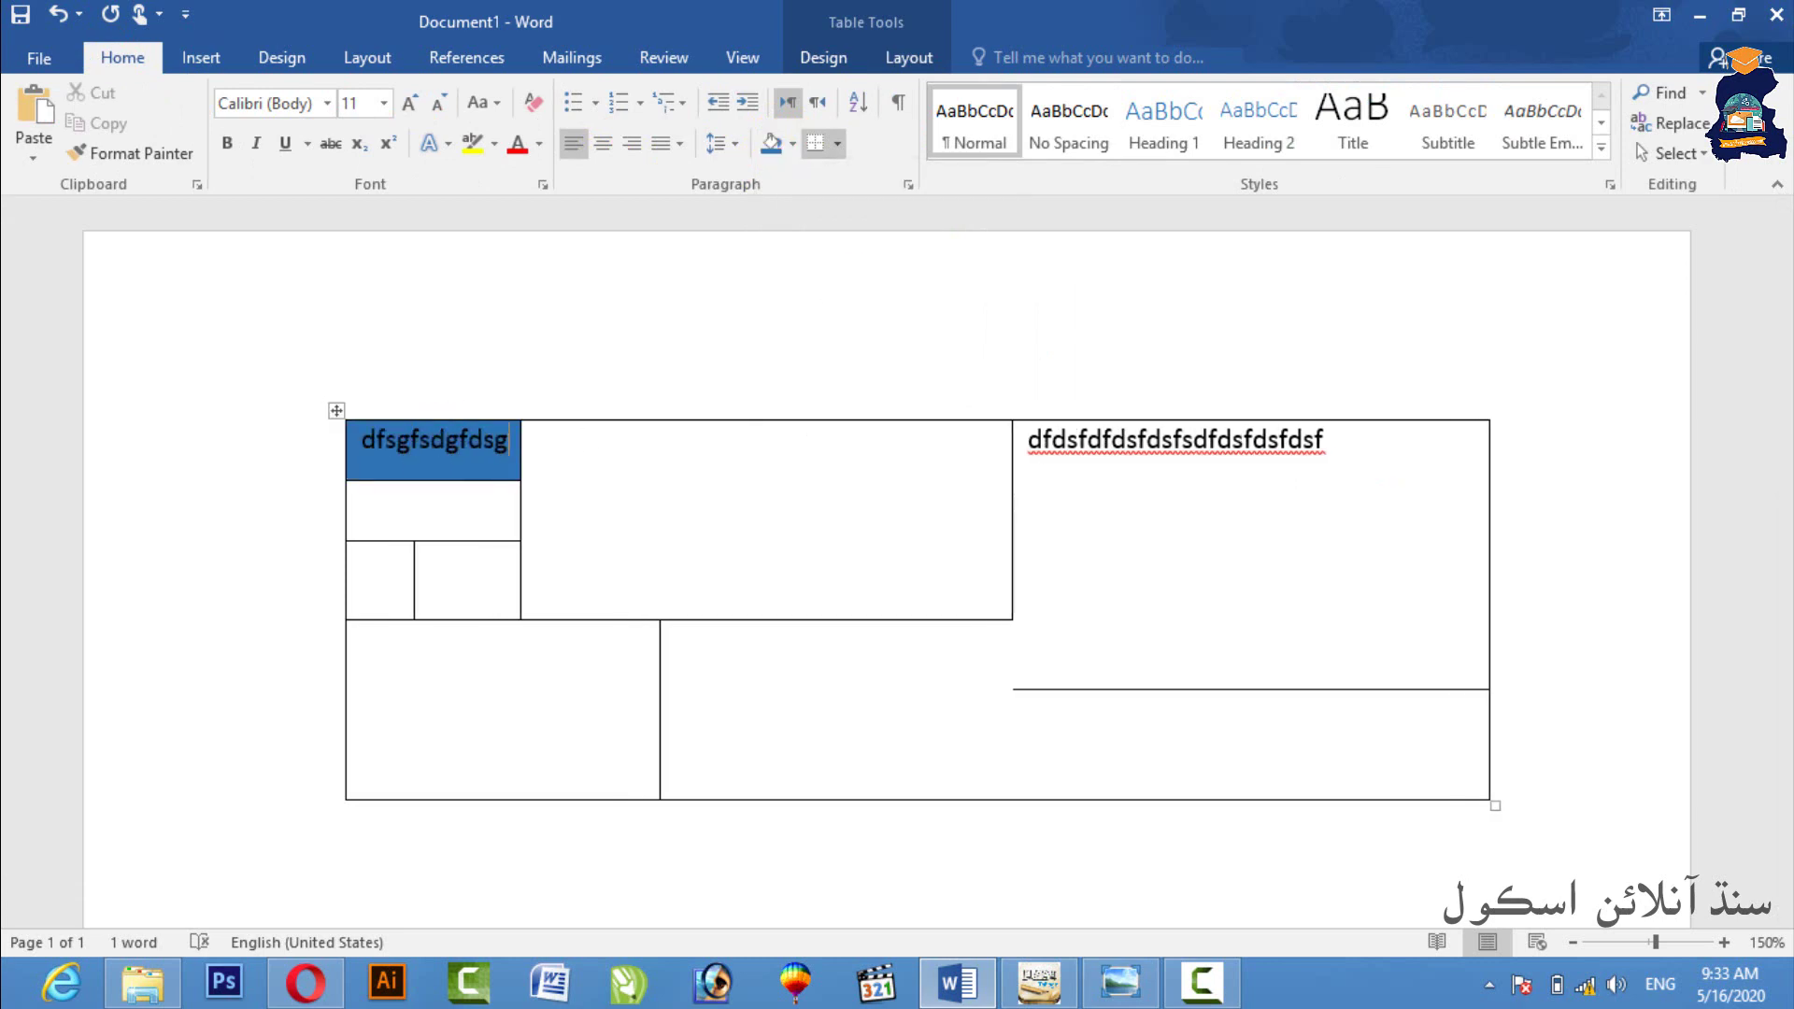
pyautogui.write('fdgfsdgdfsgfdsg')
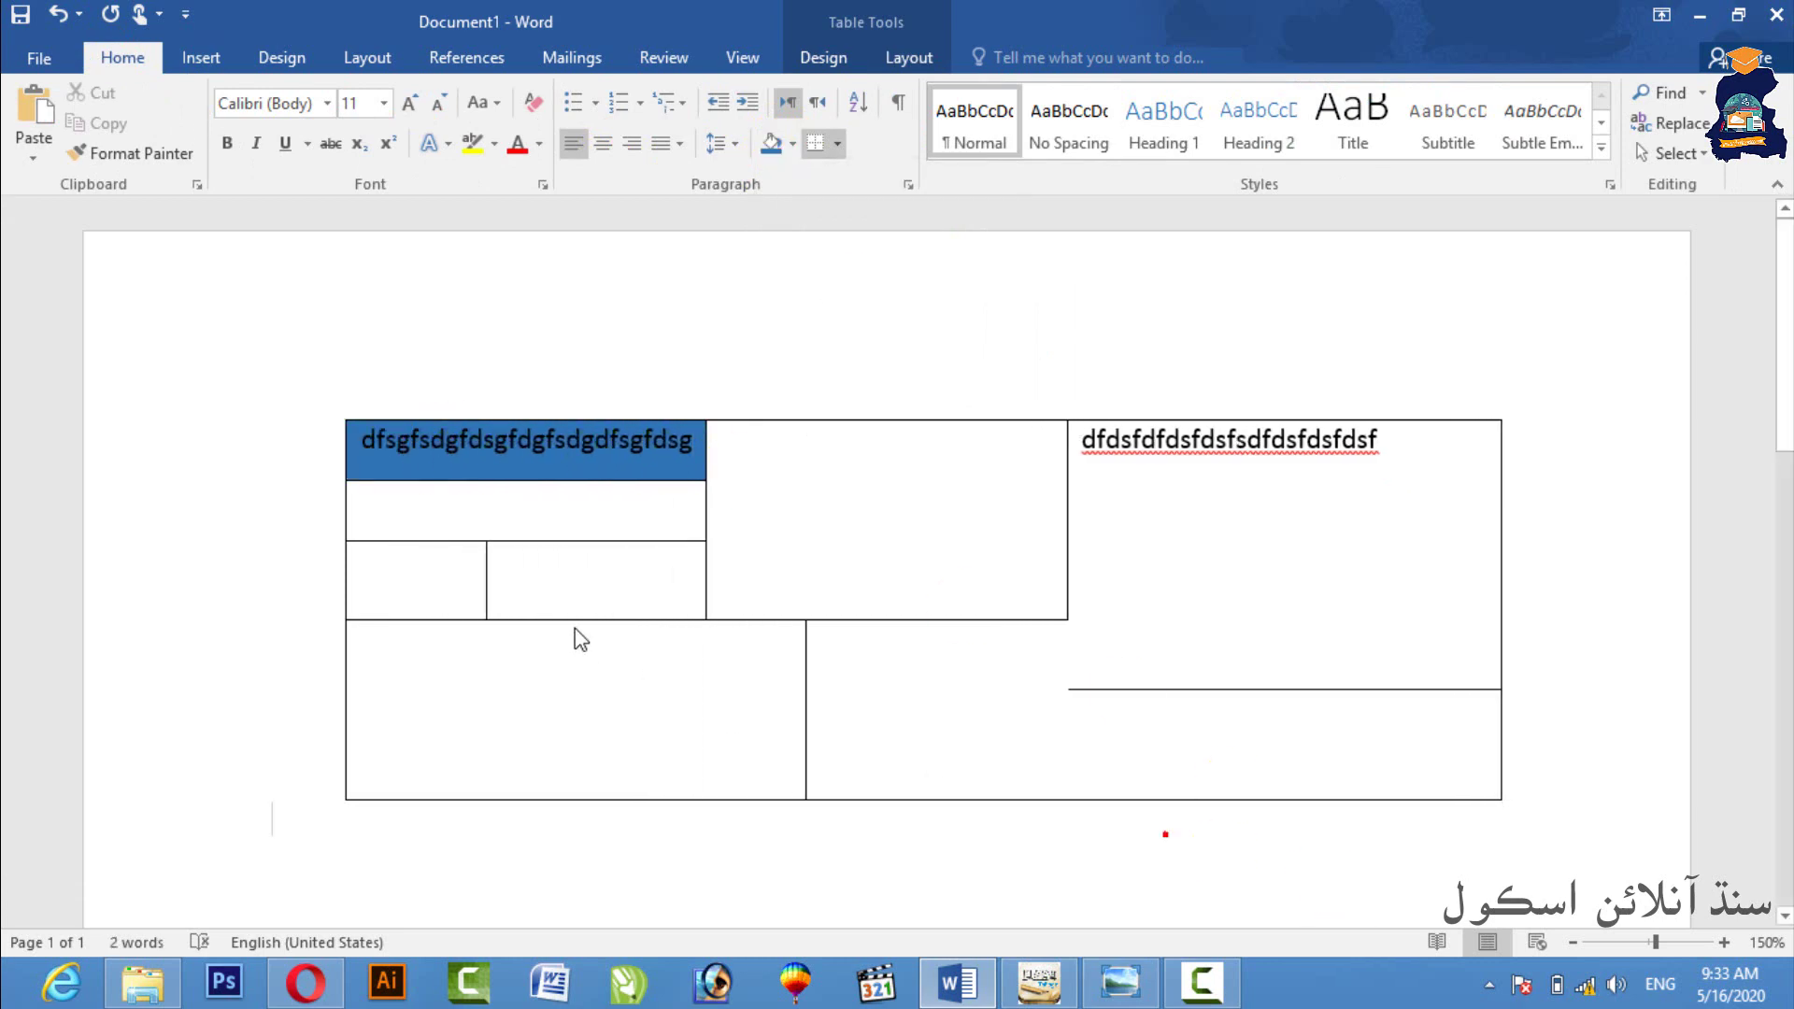
# - Clear the table's text and delete the entire table, leaving the page blank
pyautogui.moveTo(1159, 832); pyautogui.dragTo(373, 428)
pyautogui.press('Delete')
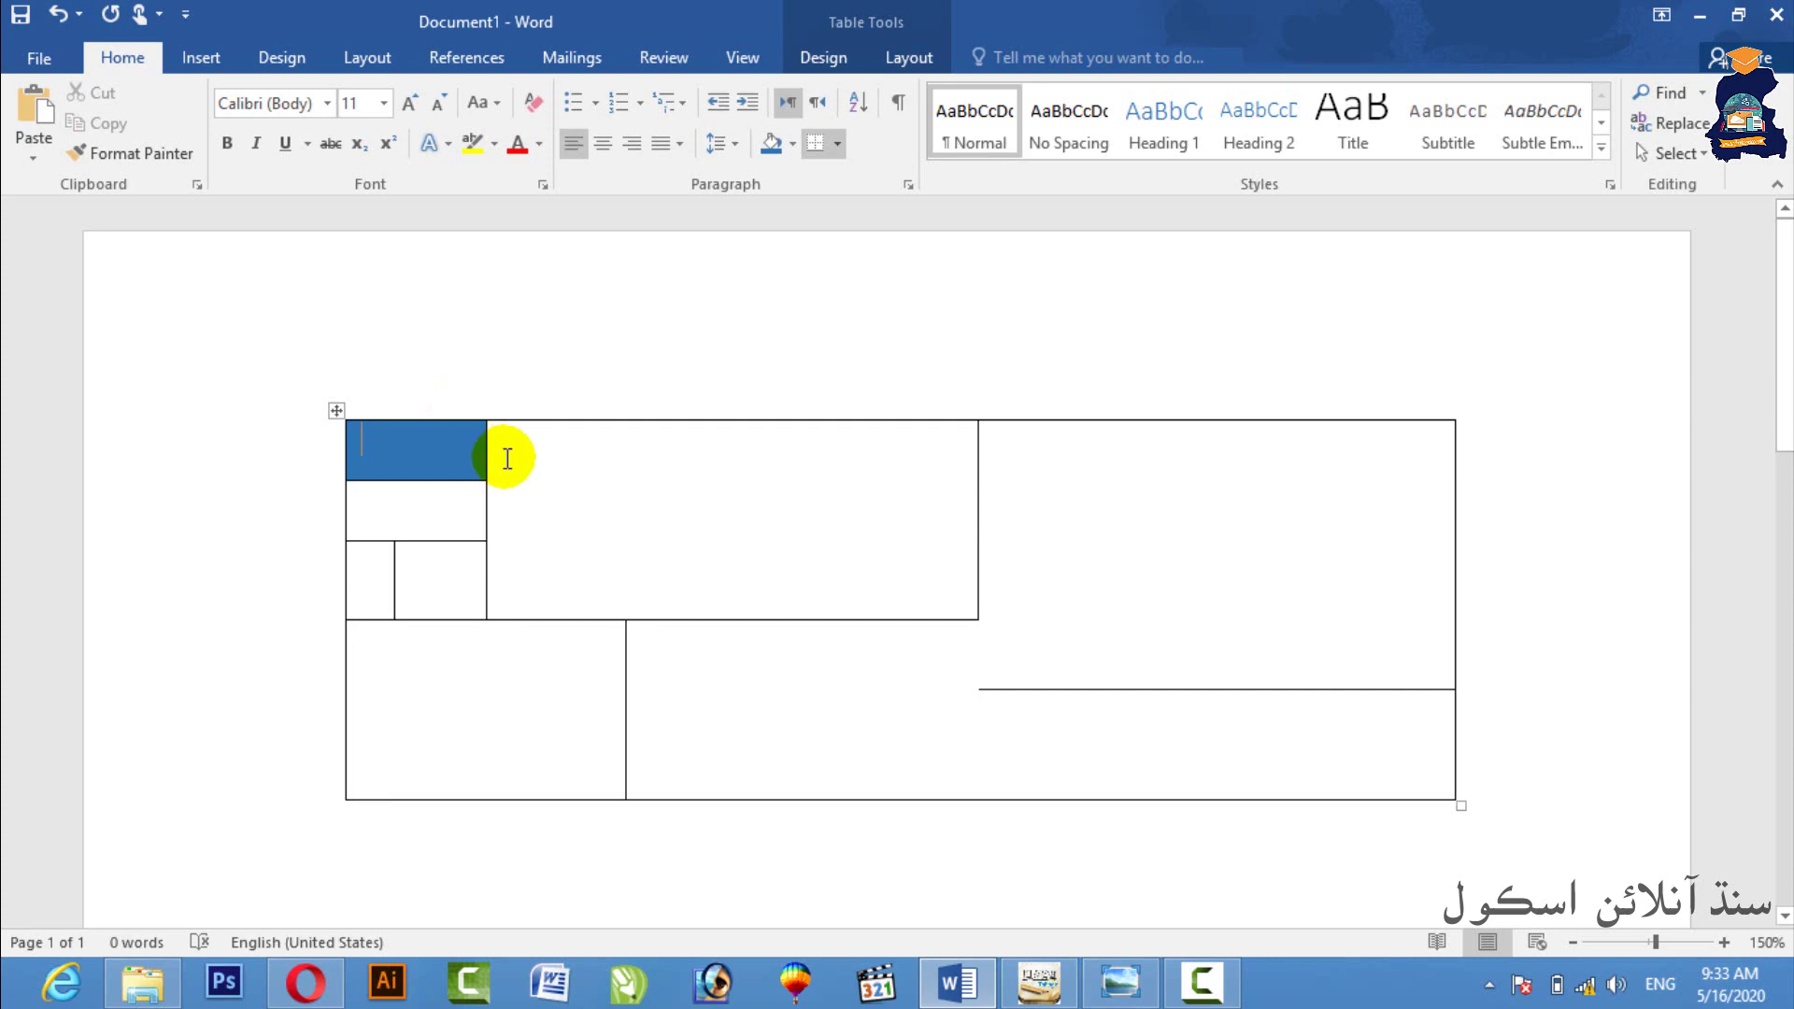
pyautogui.hotkey('ctrl', 'a')
pyautogui.press('Delete')
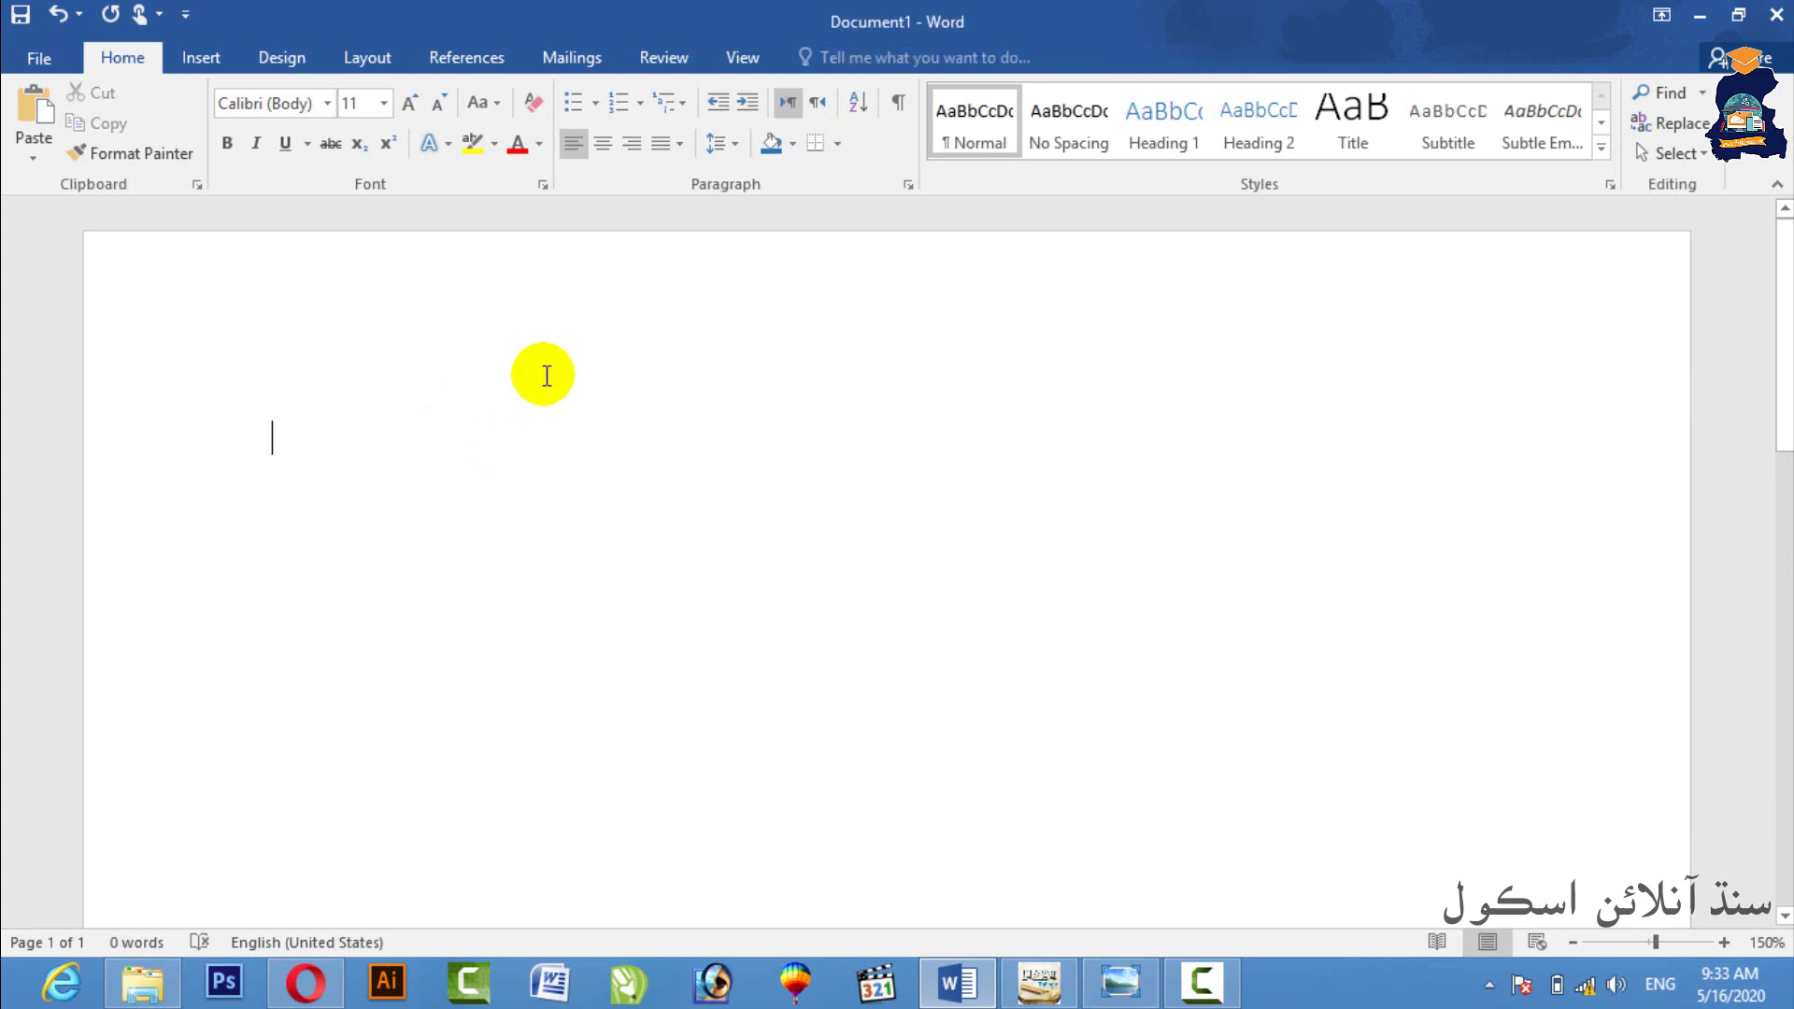
# - Type 'Sindh Online School.Com', select the line, and preview its border options
pyautogui.write('Sindh Or')
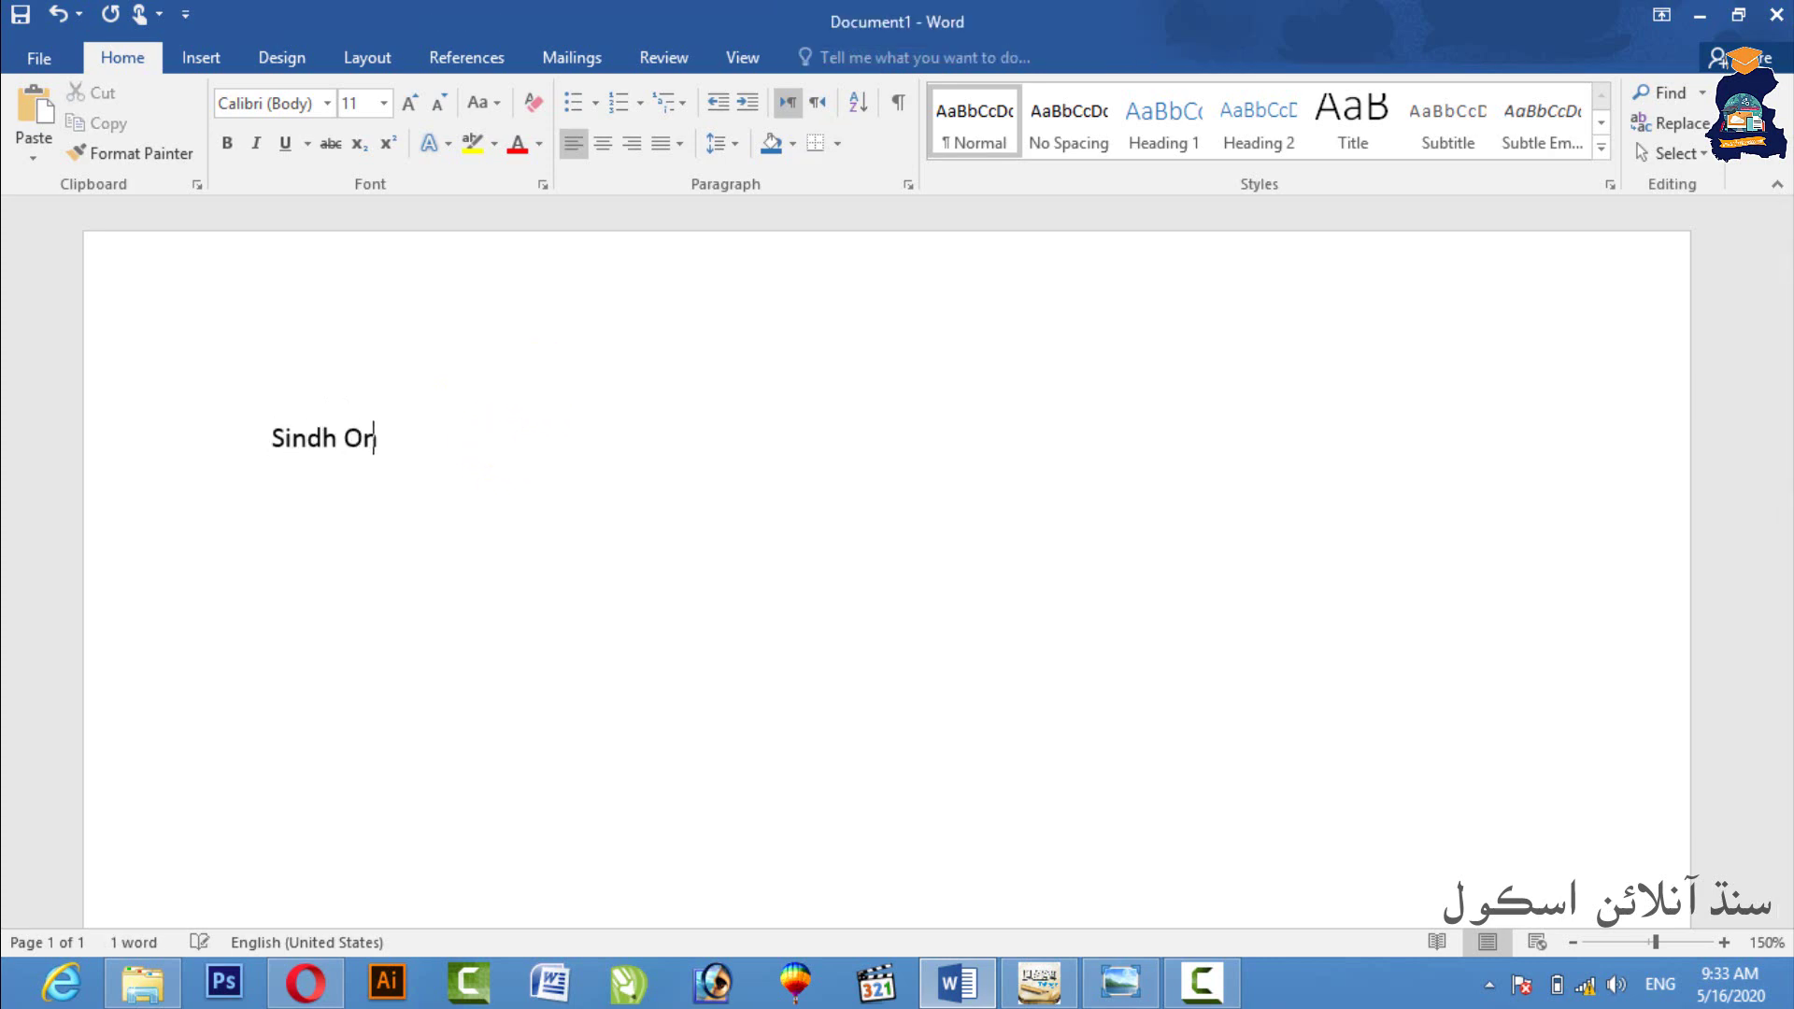
pyautogui.press('BackSpace')
pyautogui.write('nline School.Com')
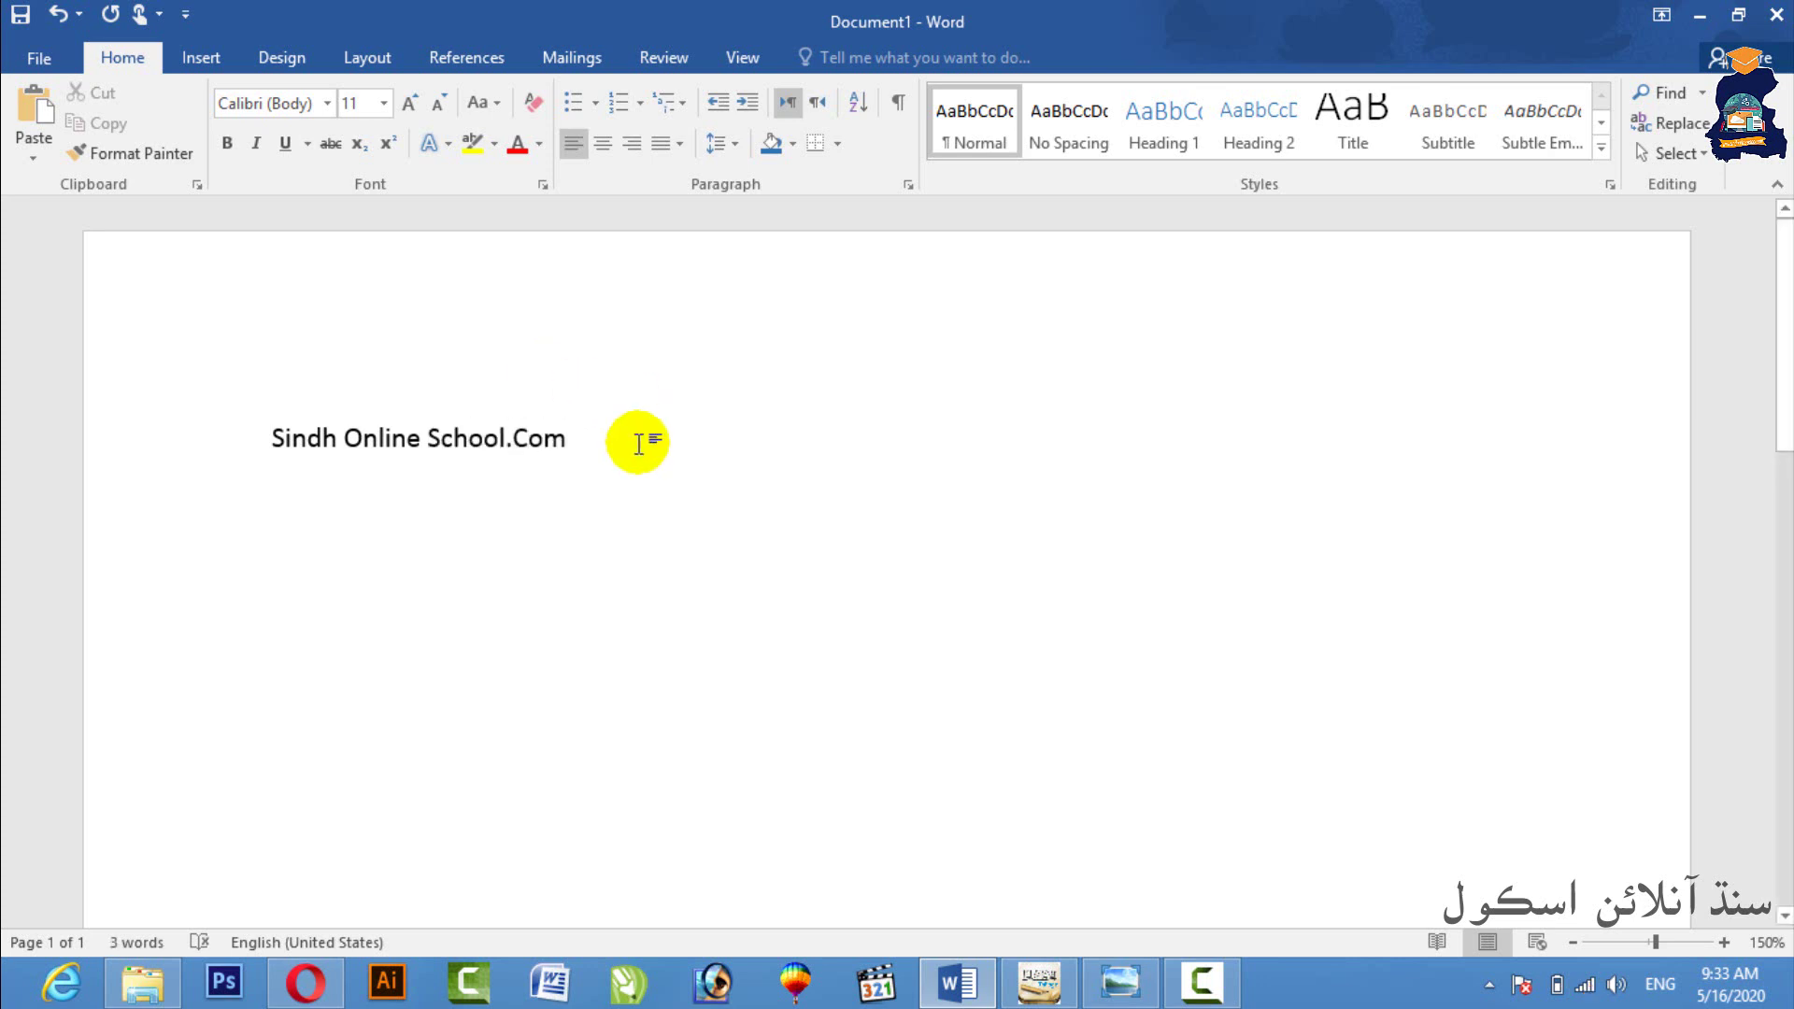
pyautogui.moveTo(574, 438); pyautogui.dragTo(233, 454)
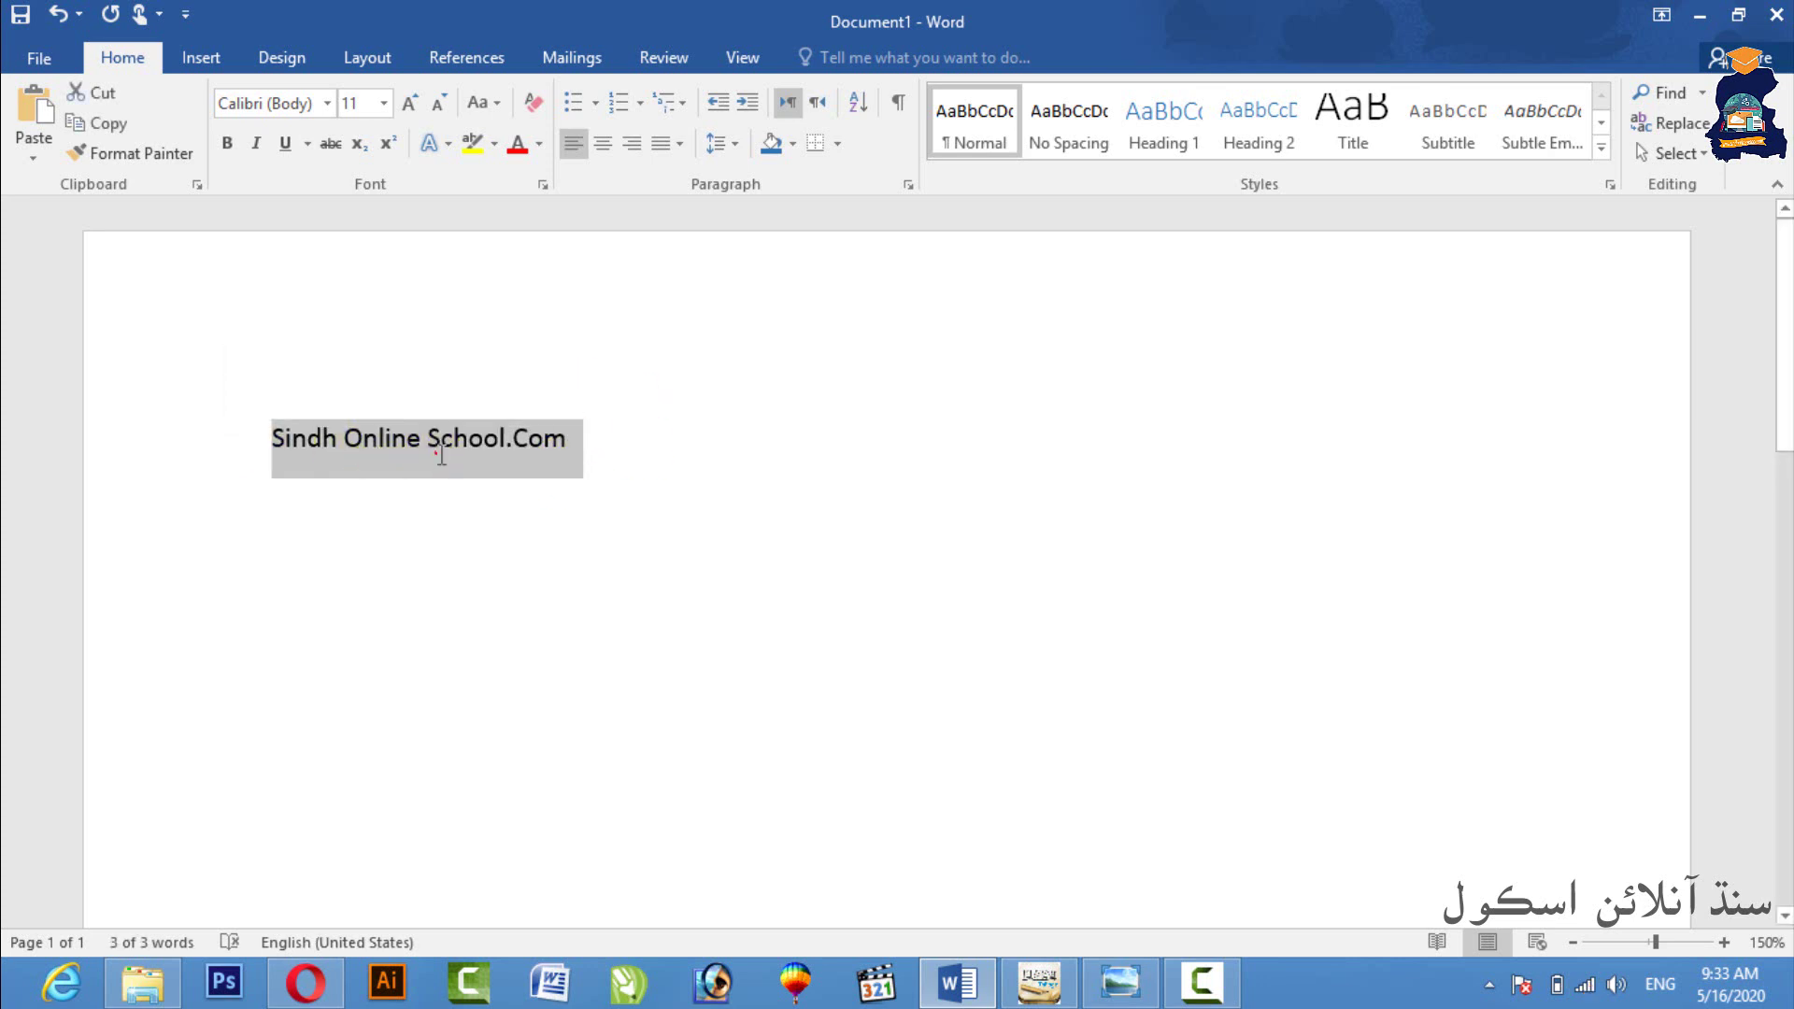
pyautogui.moveTo(572, 438); pyautogui.dragTo(233, 445)
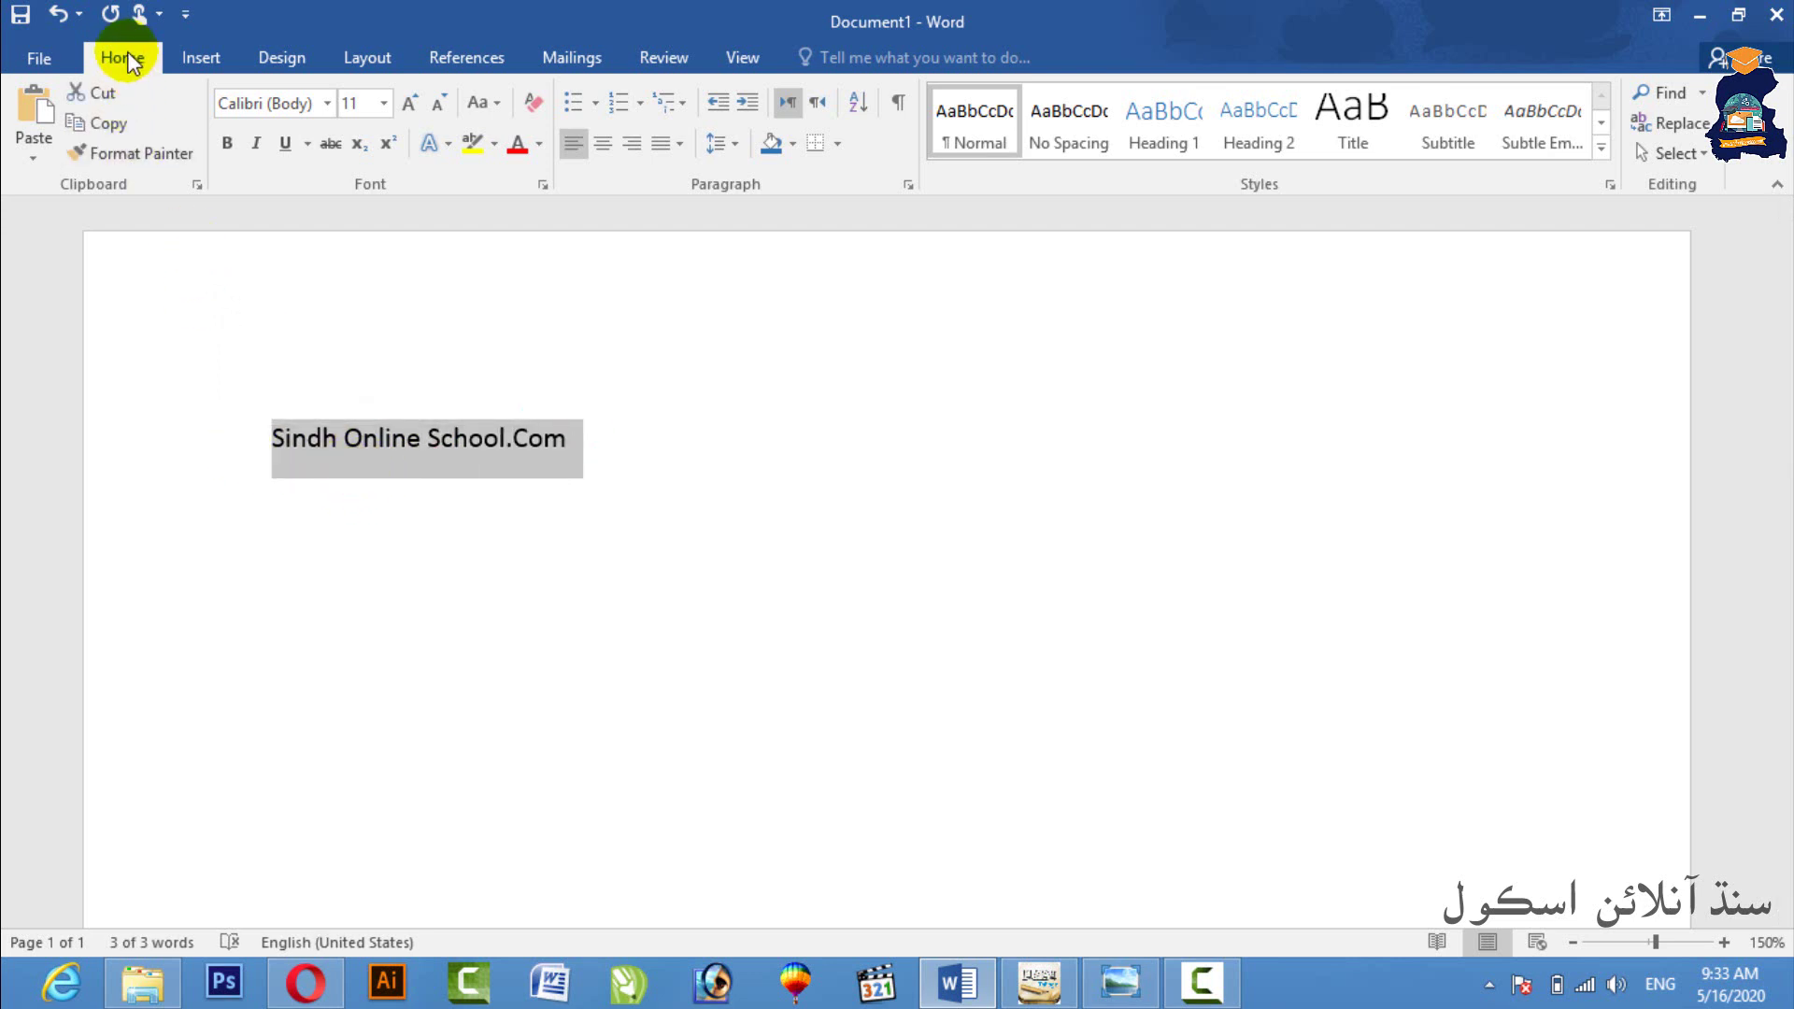
pyautogui.click(837, 142)
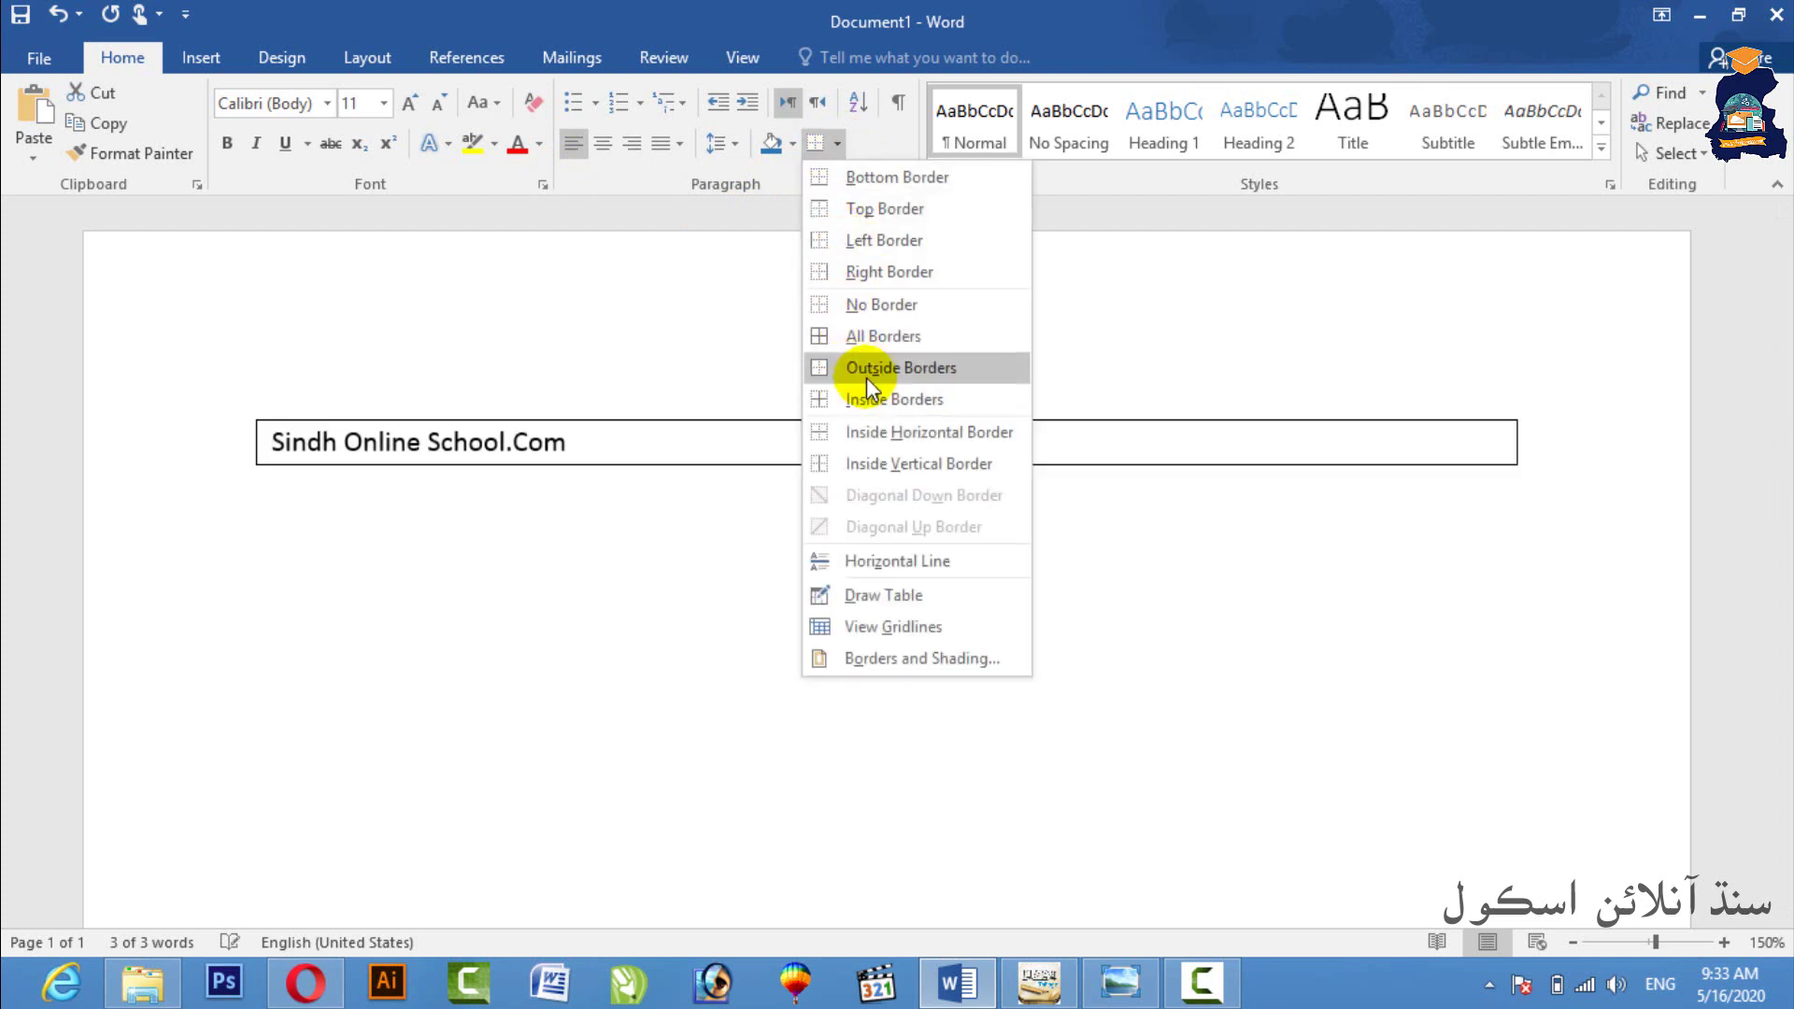
pyautogui.click(215, 54)
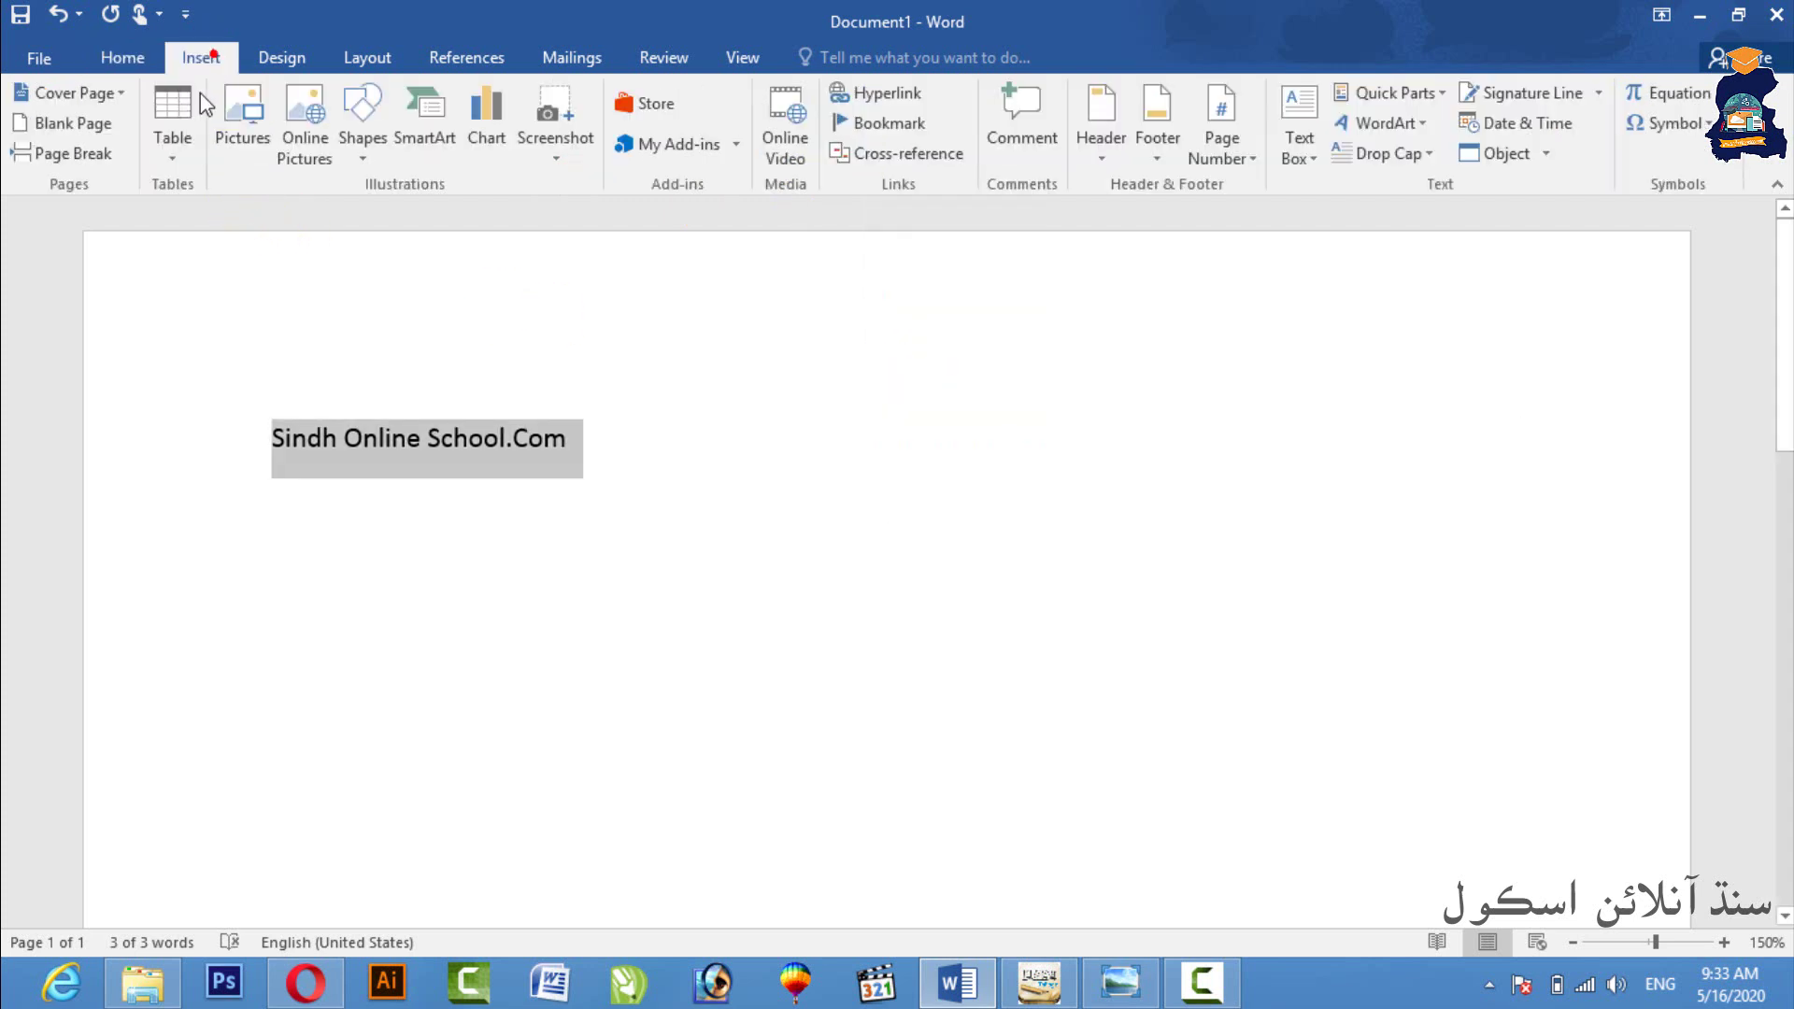
# - Convert the selected Sindh Online School.Com line into a one-cell table
pyautogui.click(168, 142)
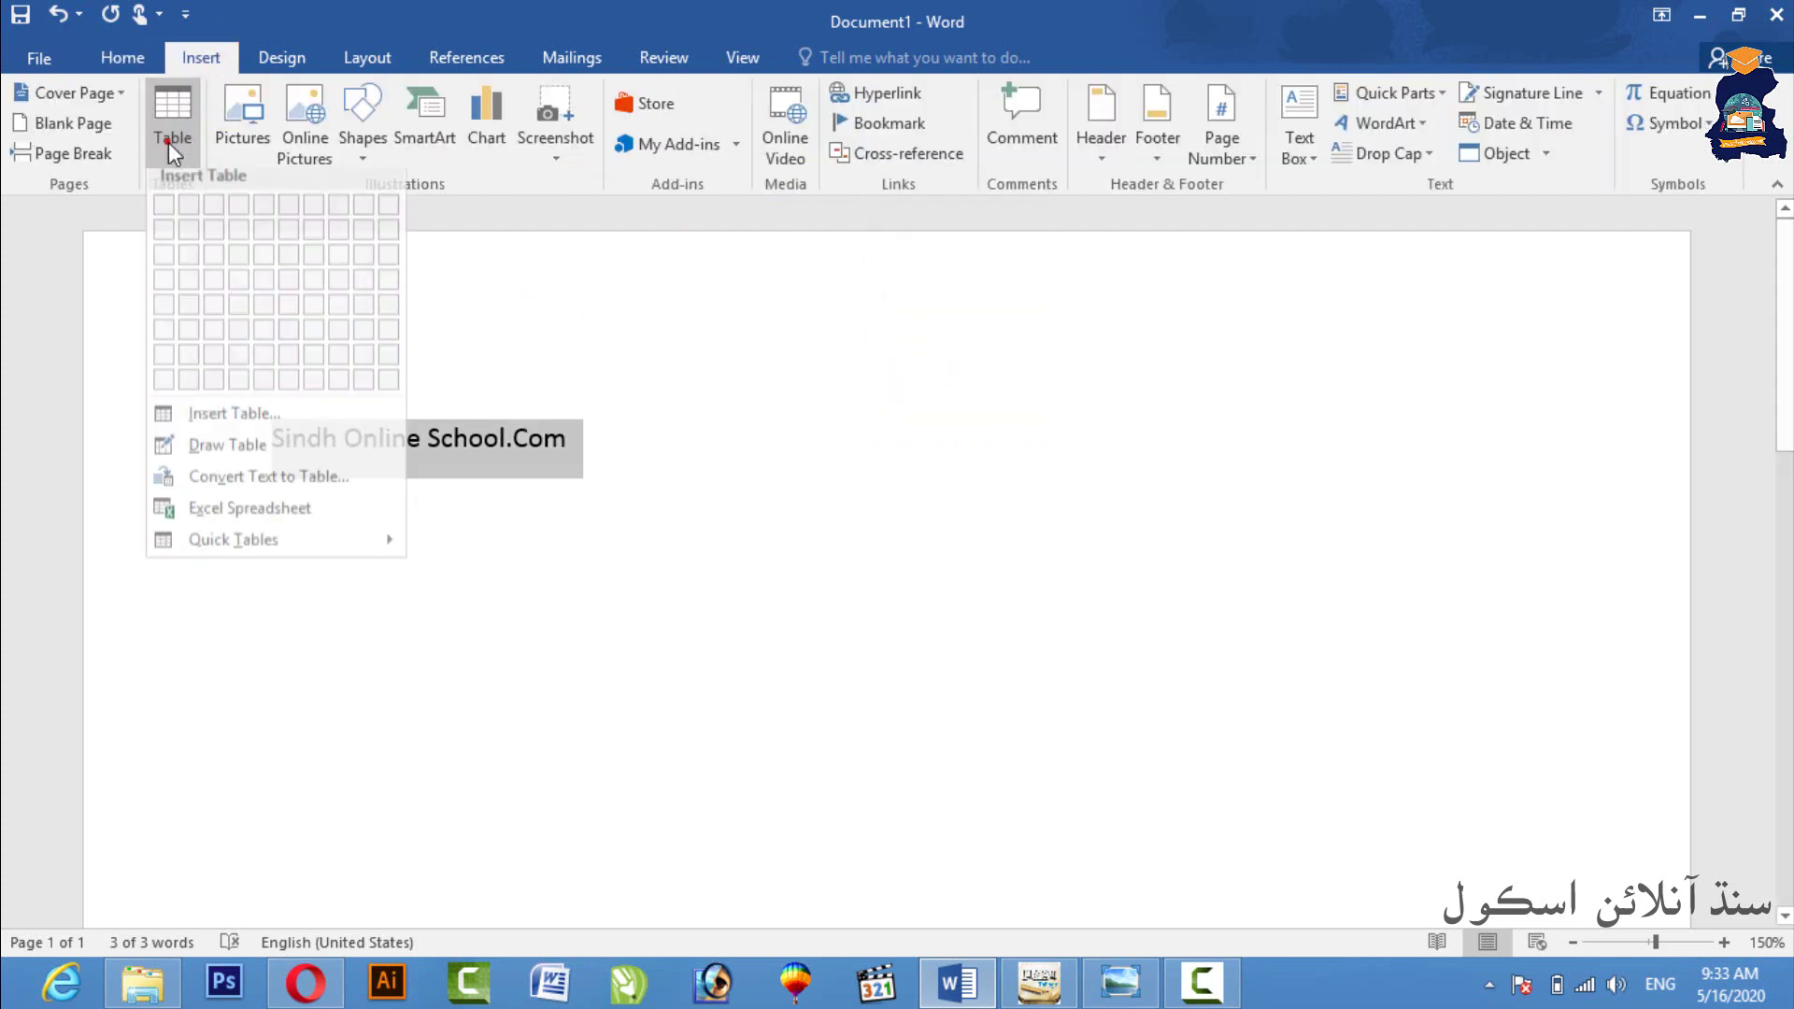
pyautogui.click(278, 486)
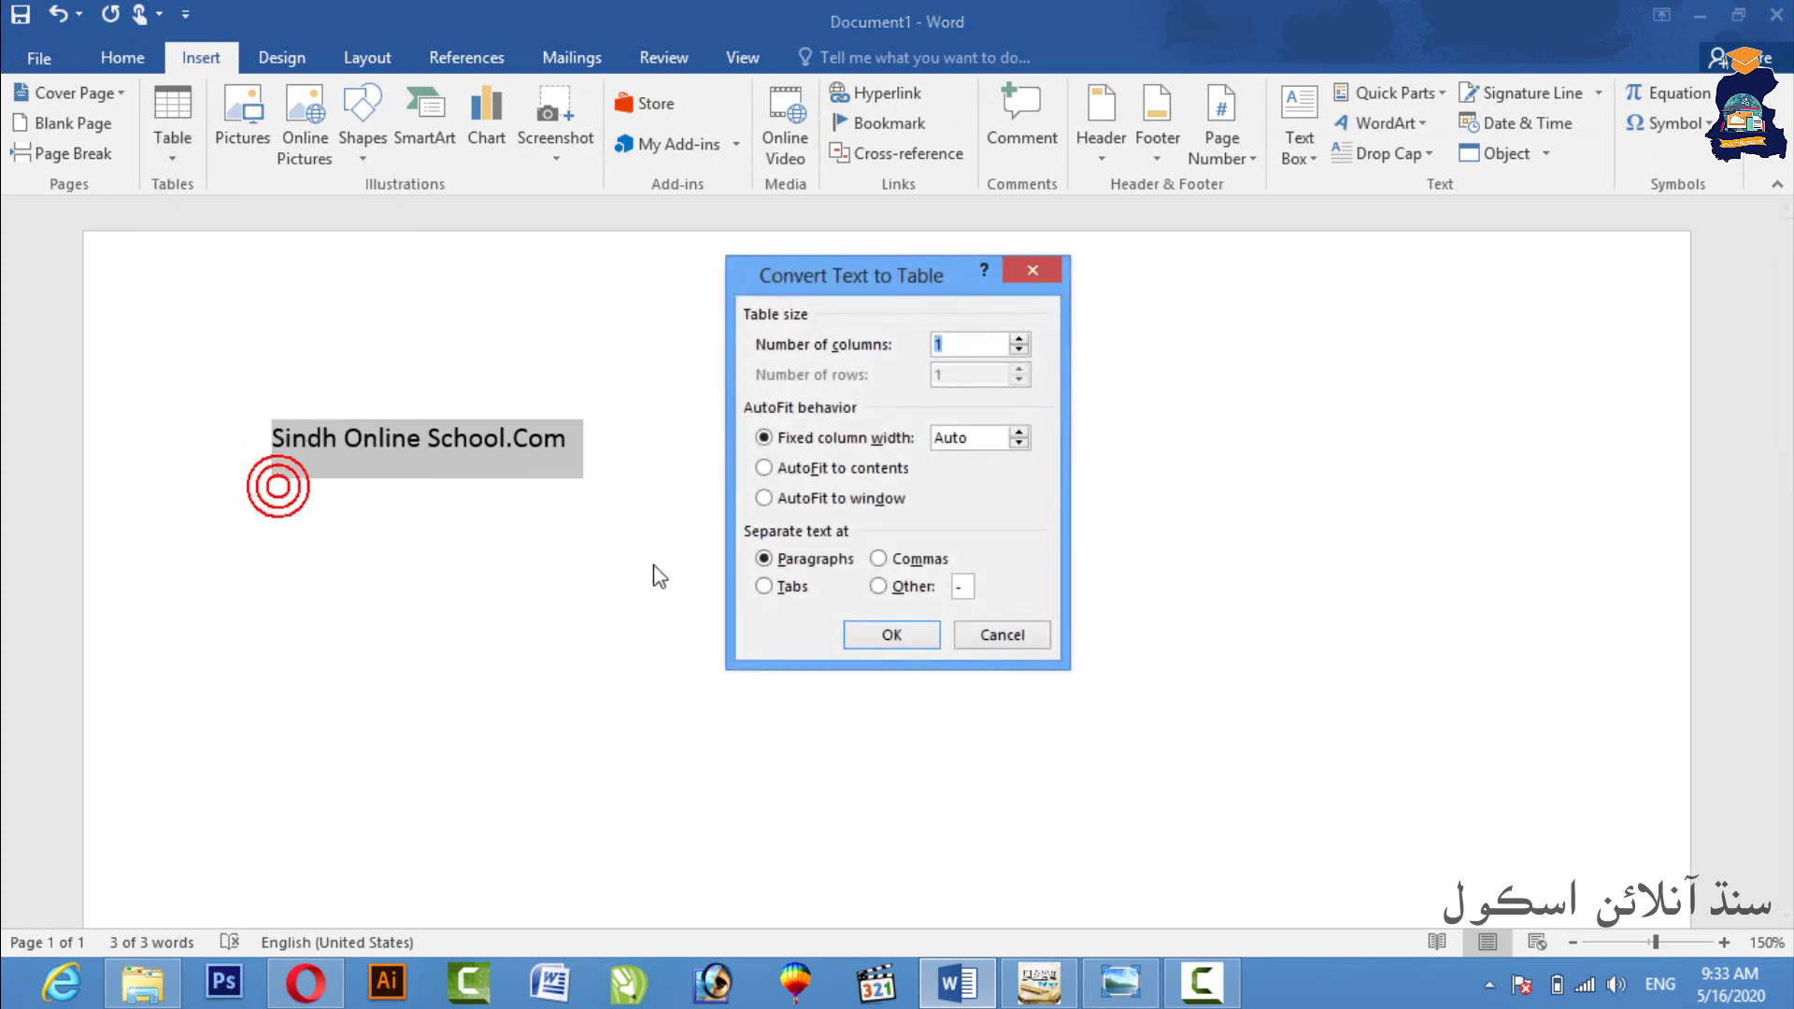
pyautogui.click(885, 637)
# - Delete the text inside the one-cell table and select the empty table
pyautogui.click(820, 617)
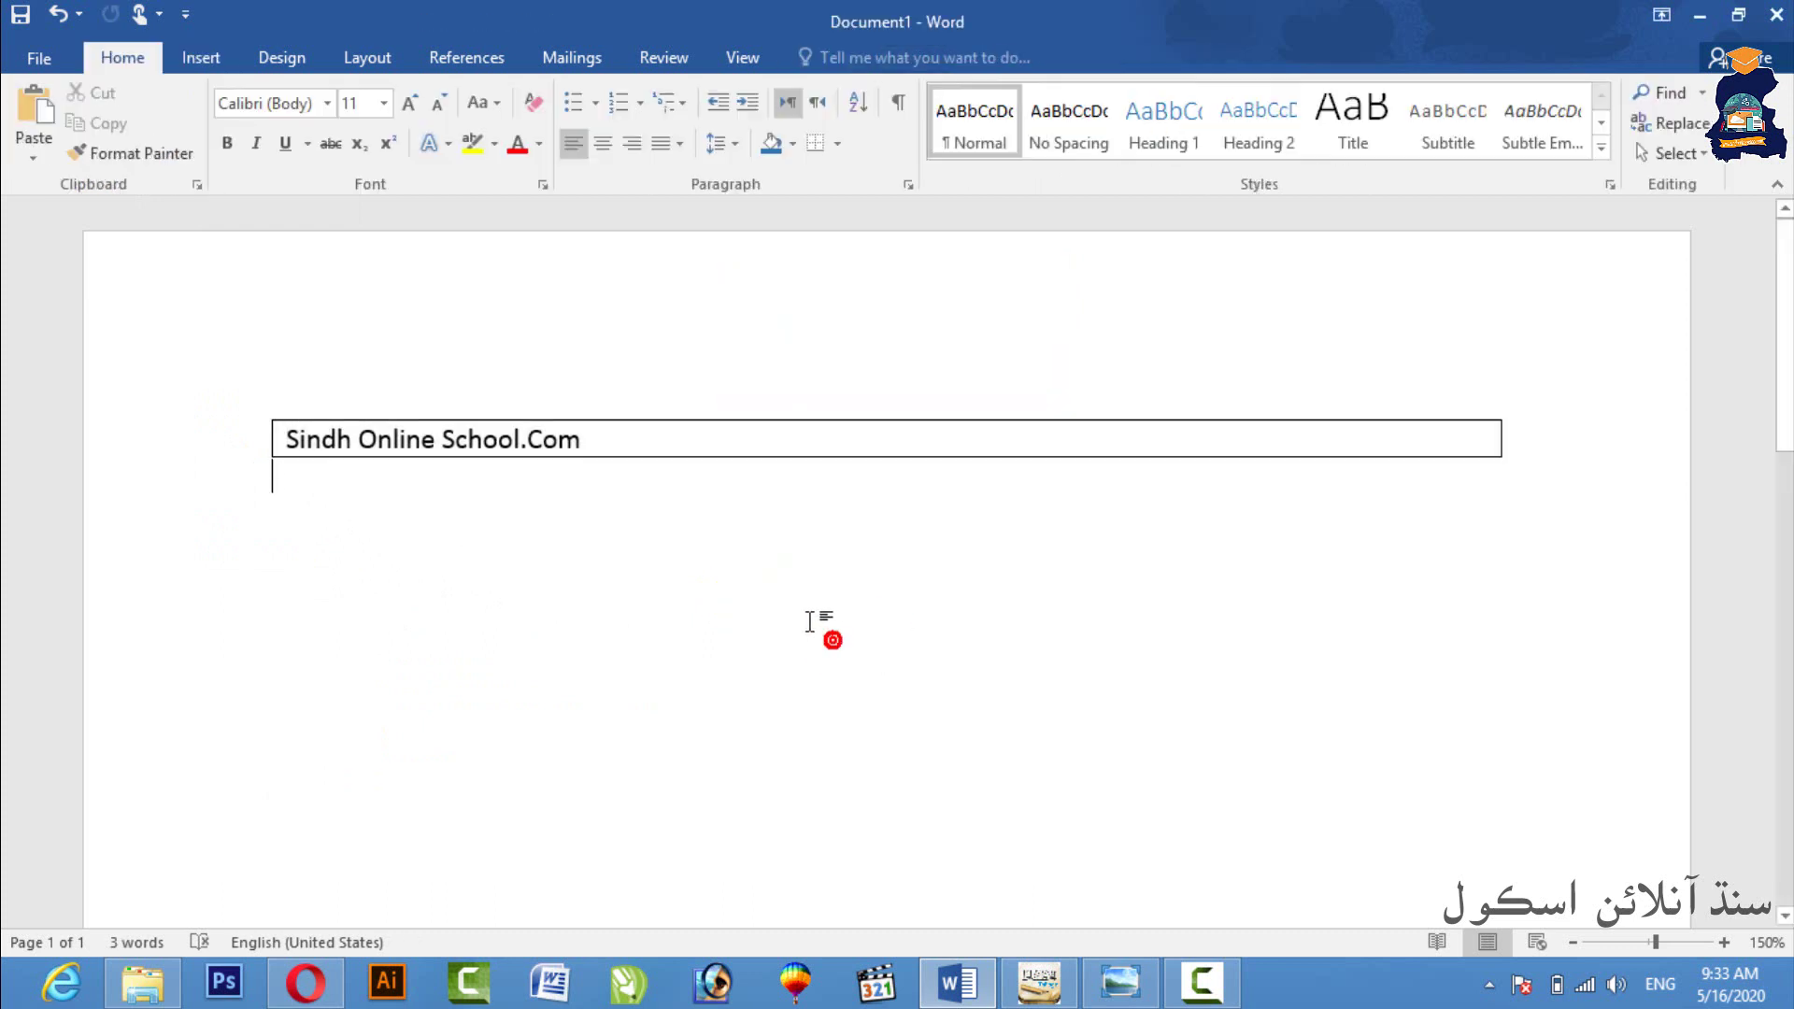
pyautogui.click(220, 430)
pyautogui.press('Delete')
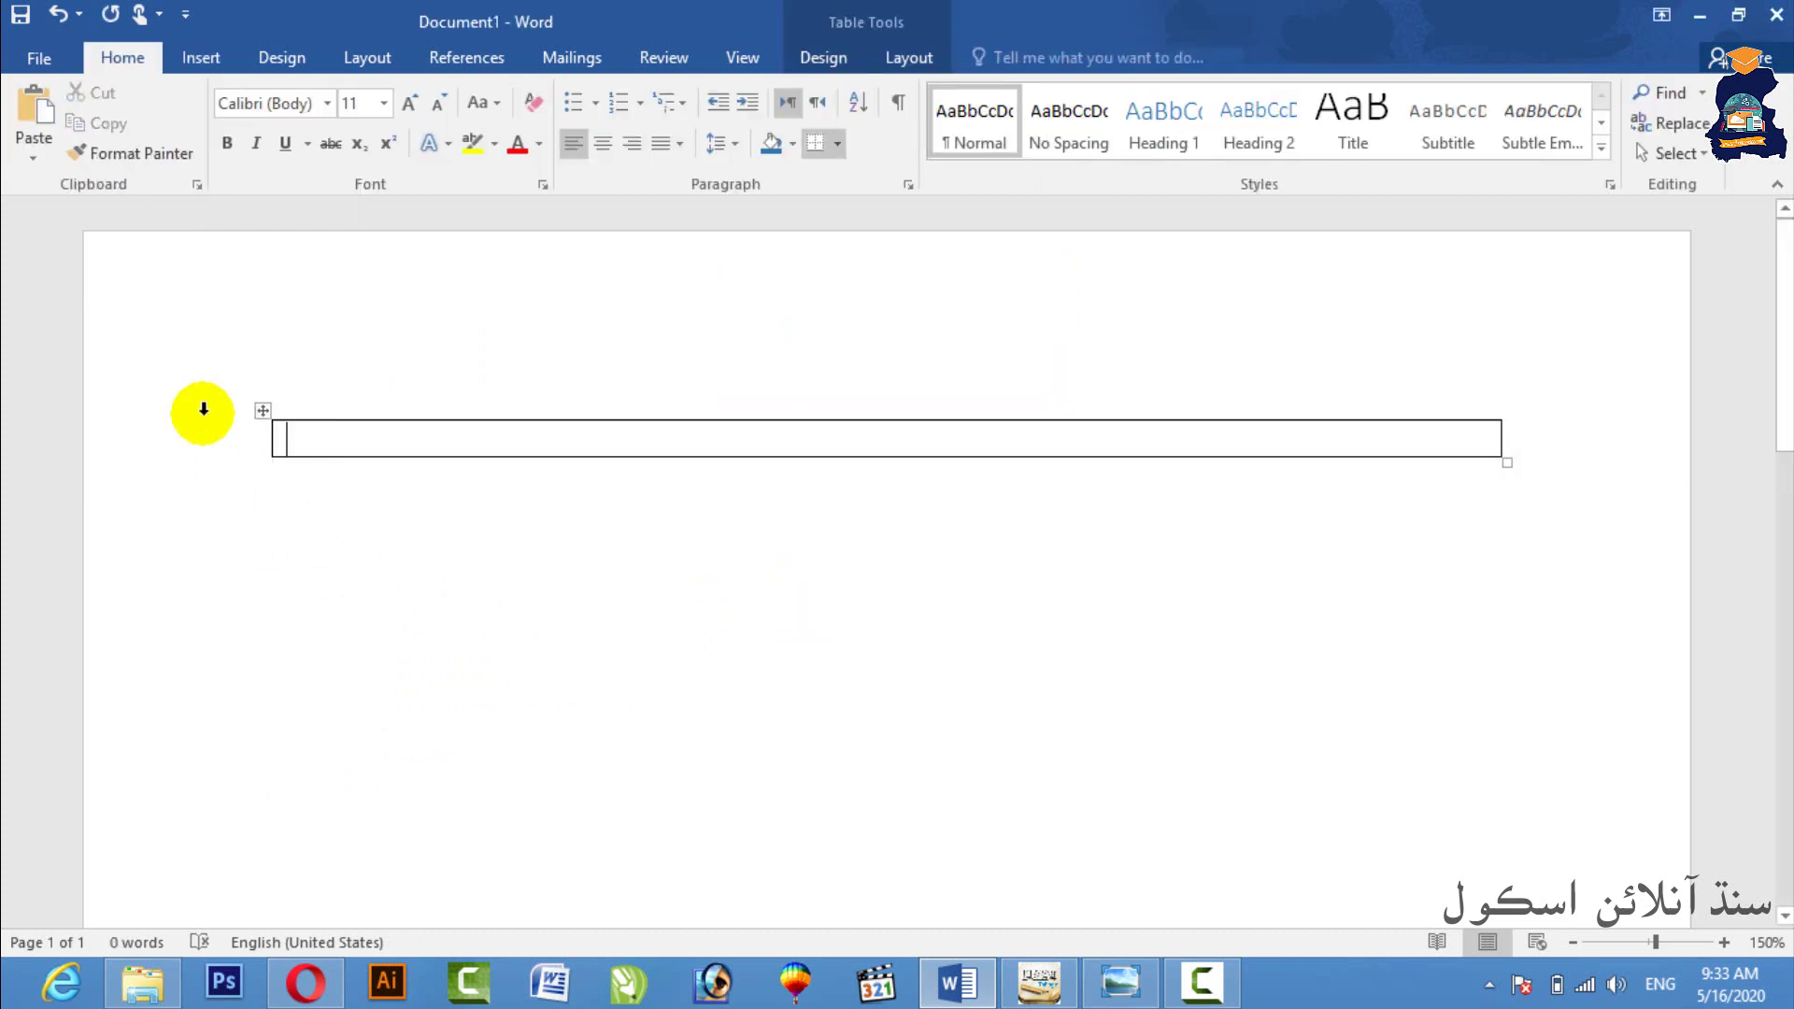
pyautogui.moveTo(271, 440); pyautogui.dragTo(284, 444)
# - Delete the empty table and place the caret at the start of the page
pyautogui.press('BackSpace')
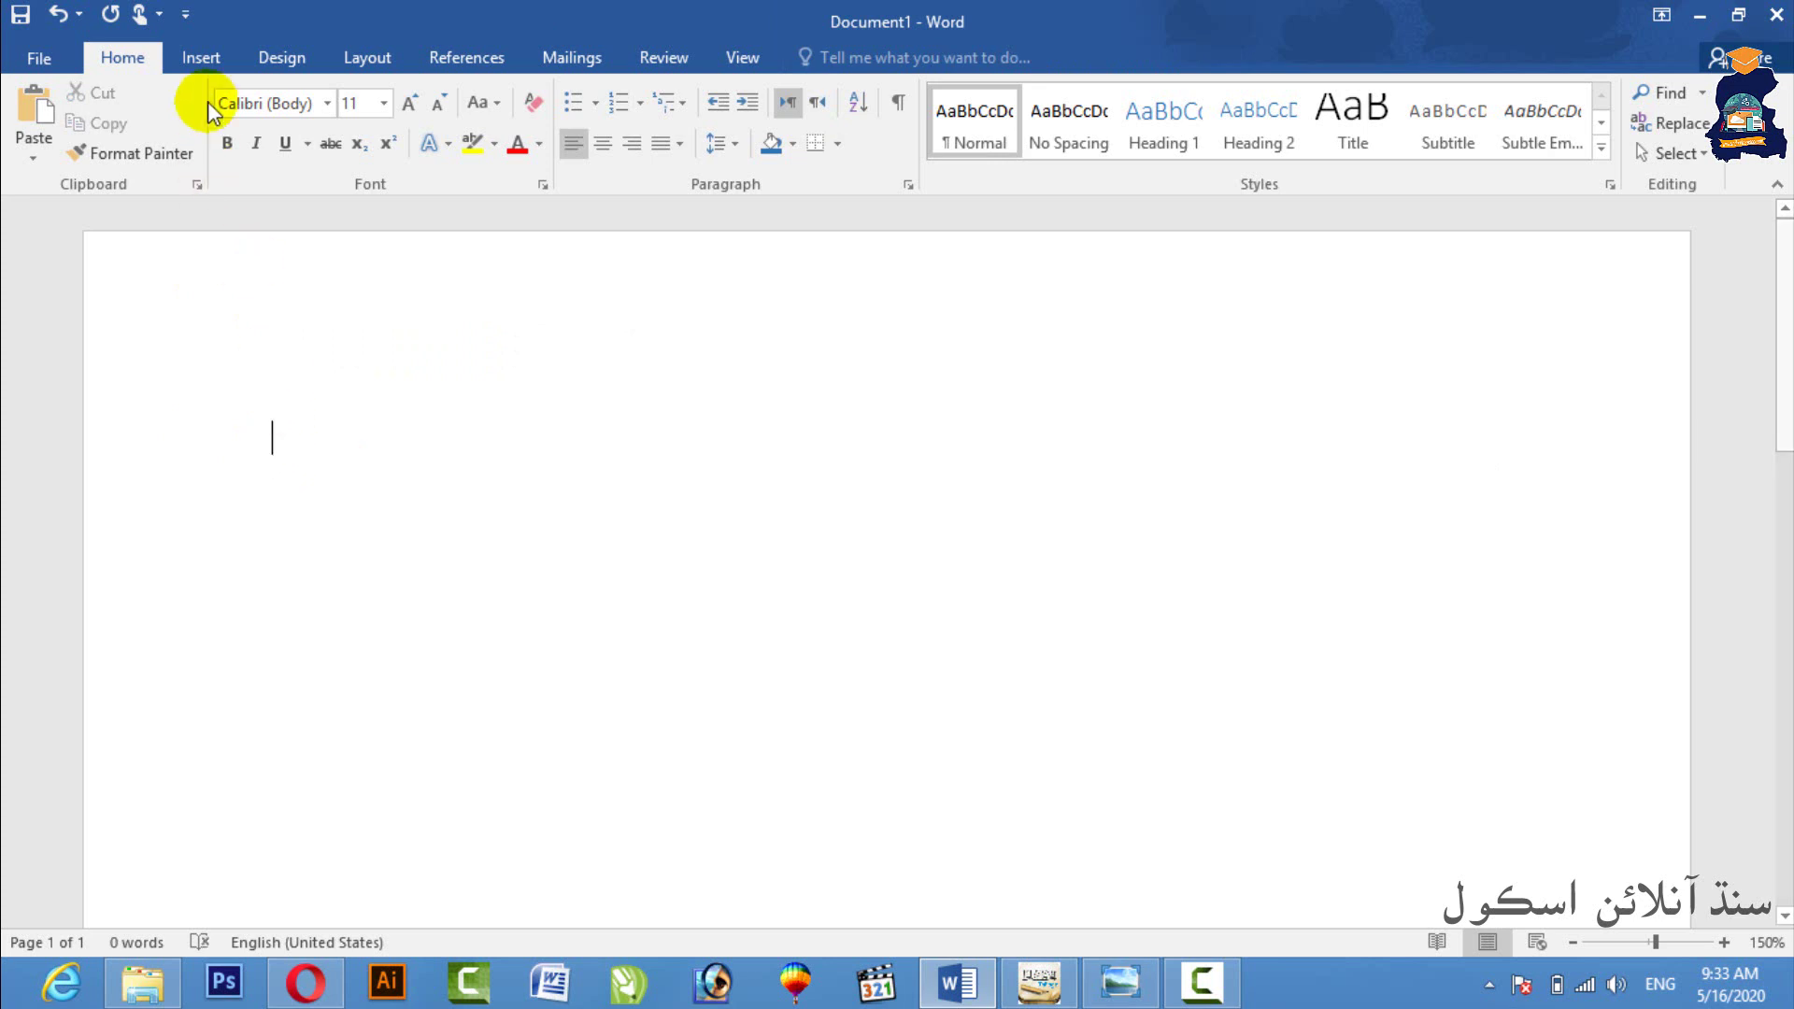
pyautogui.click(199, 57)
pyautogui.click(186, 162)
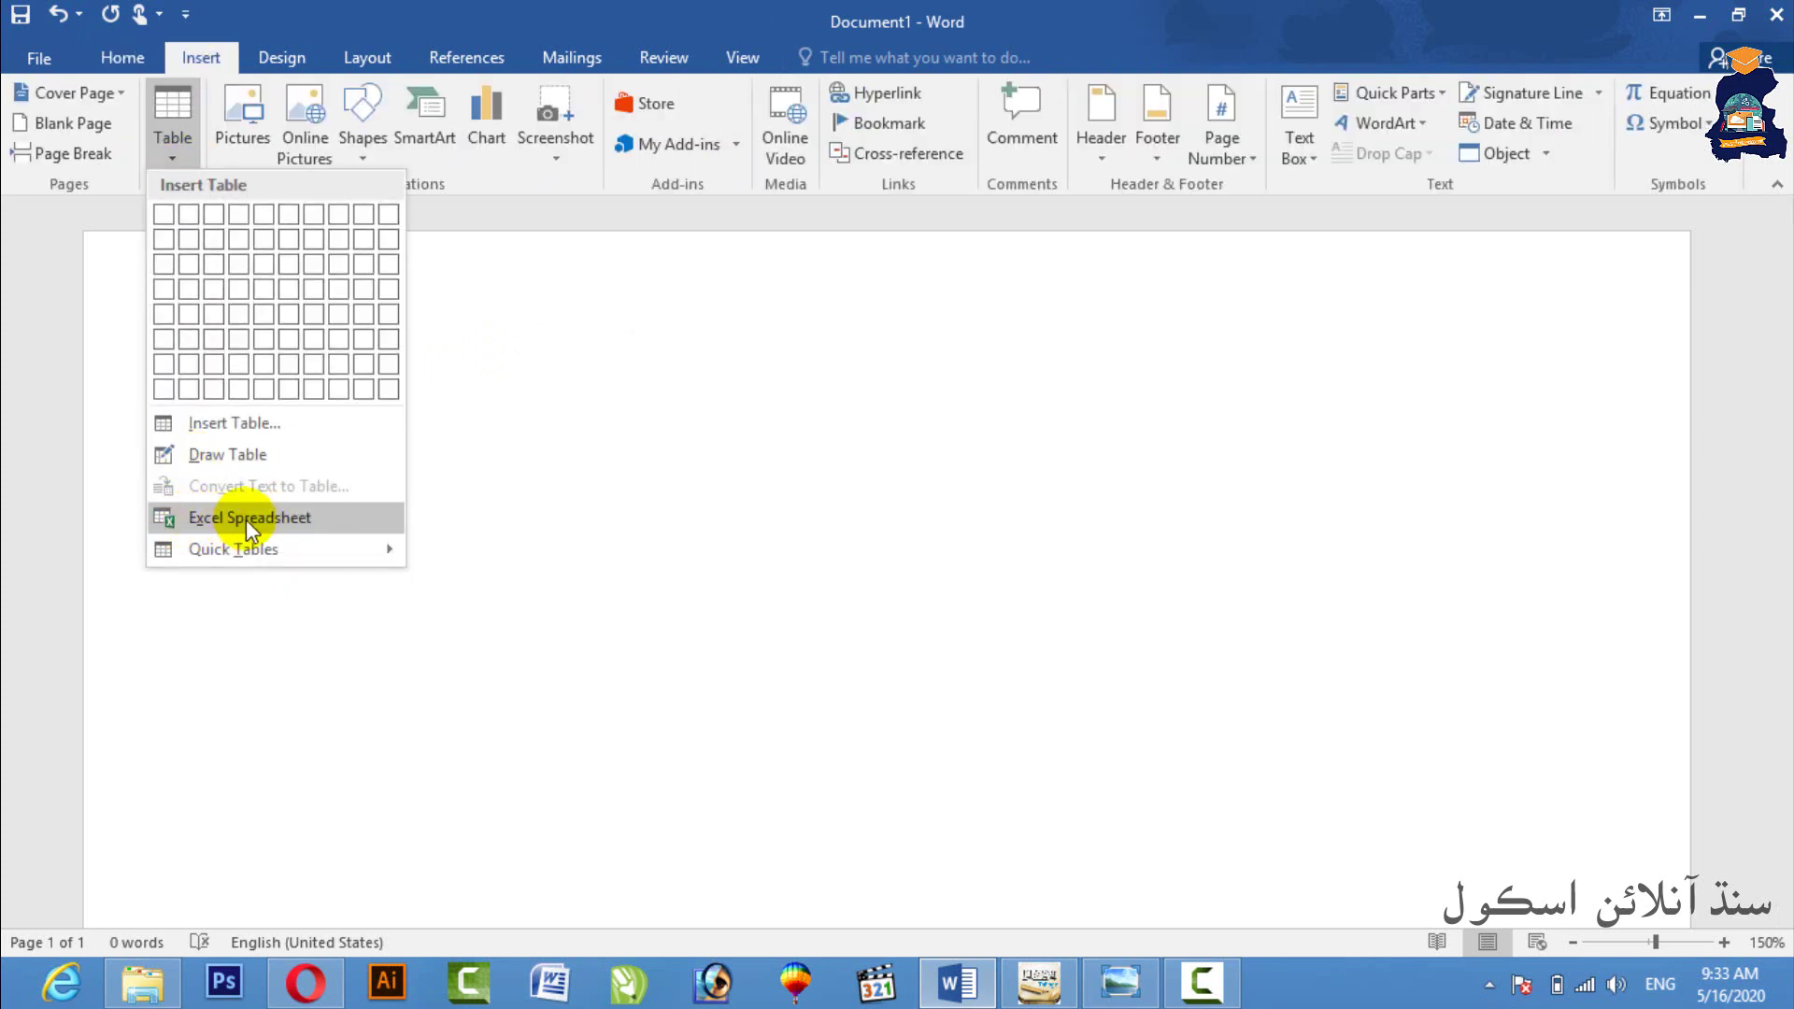
pyautogui.click(681, 536)
pyautogui.click(680, 530)
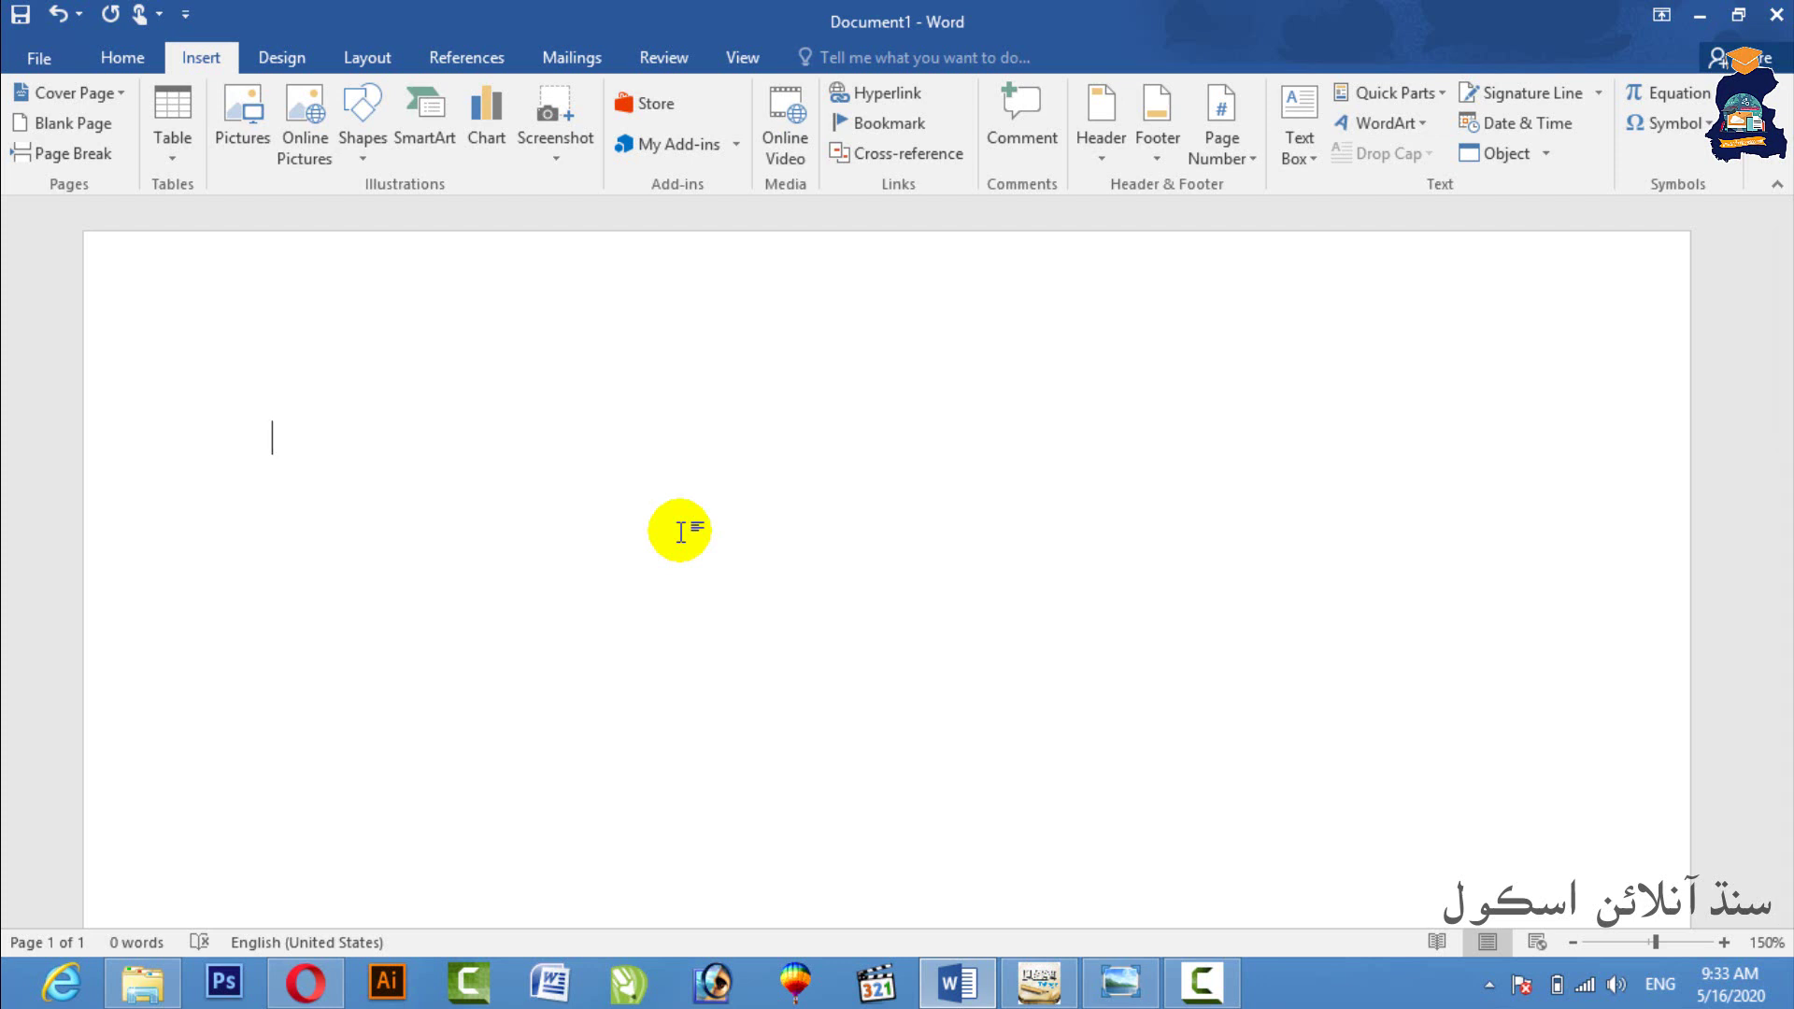
# - Insert an embedded Excel spreadsheet, then minimize the Word window to show the desktop
pyautogui.click(171, 154)
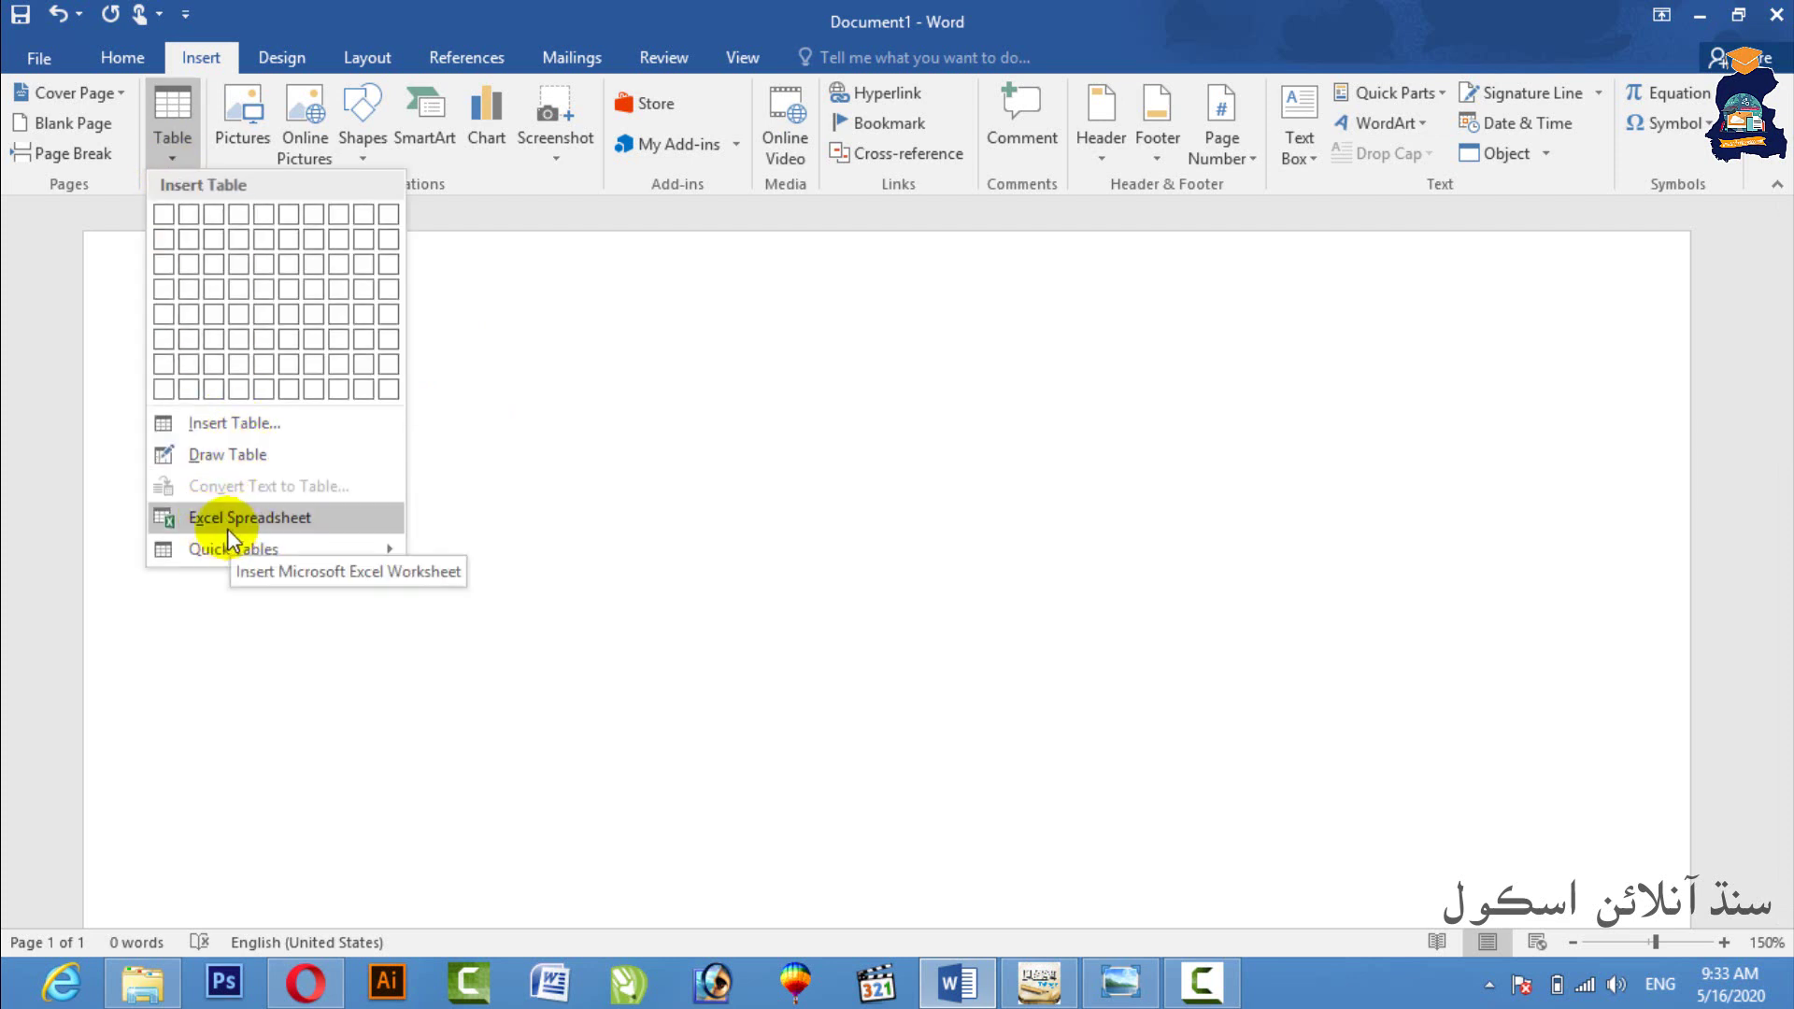
pyautogui.click(254, 520)
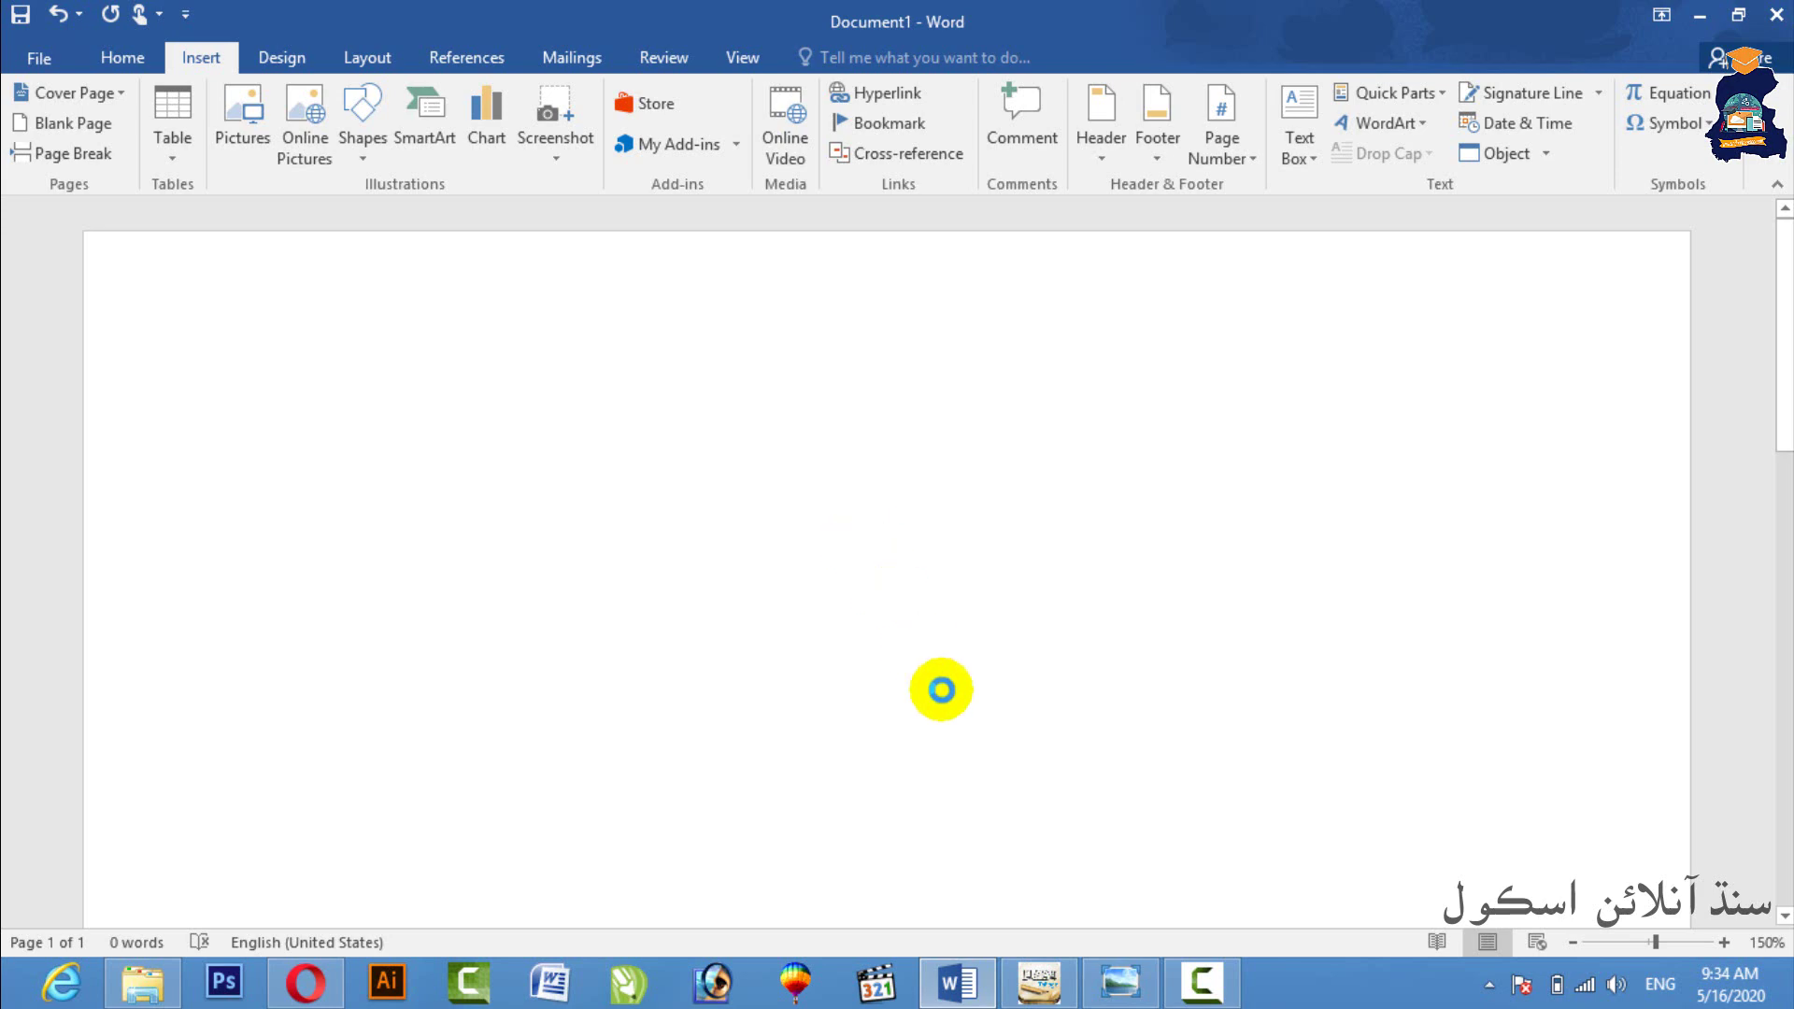
pyautogui.click(966, 1001)
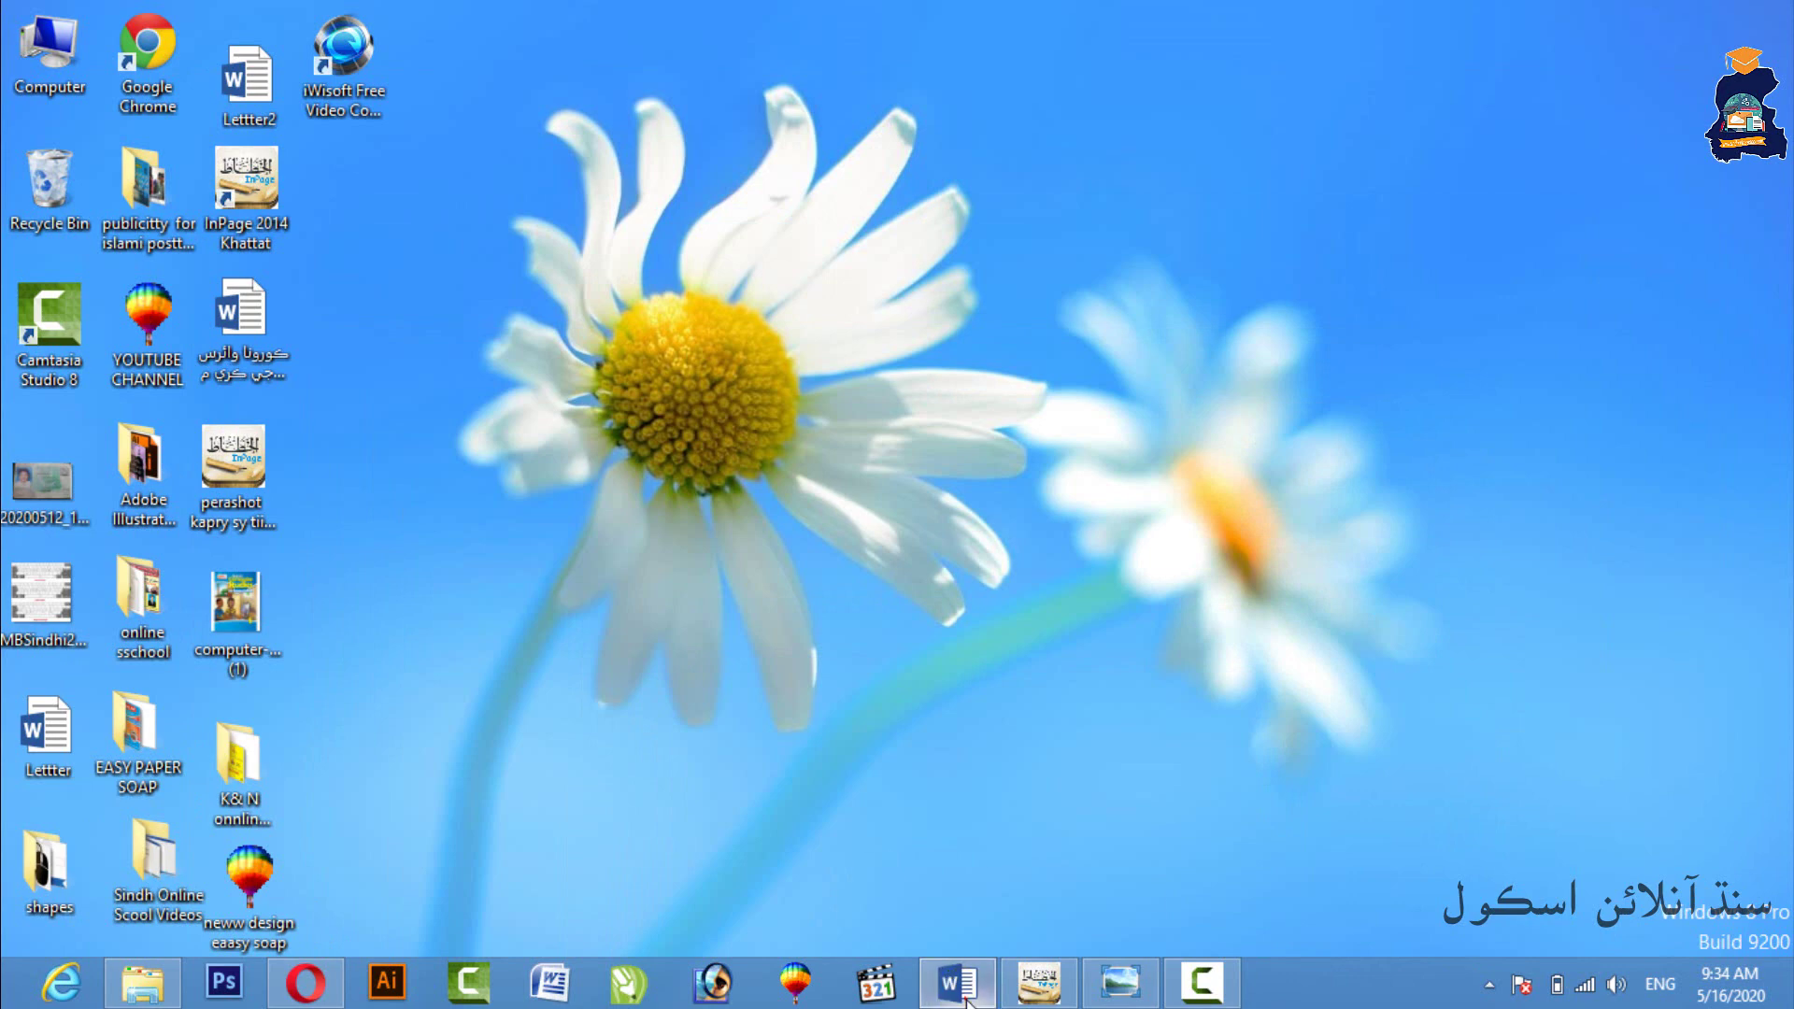
pyautogui.click(962, 995)
# - Restore Word and enter 22 in C2 and the formula =14*2 in C3 of the worksheet
pyautogui.click(889, 724)
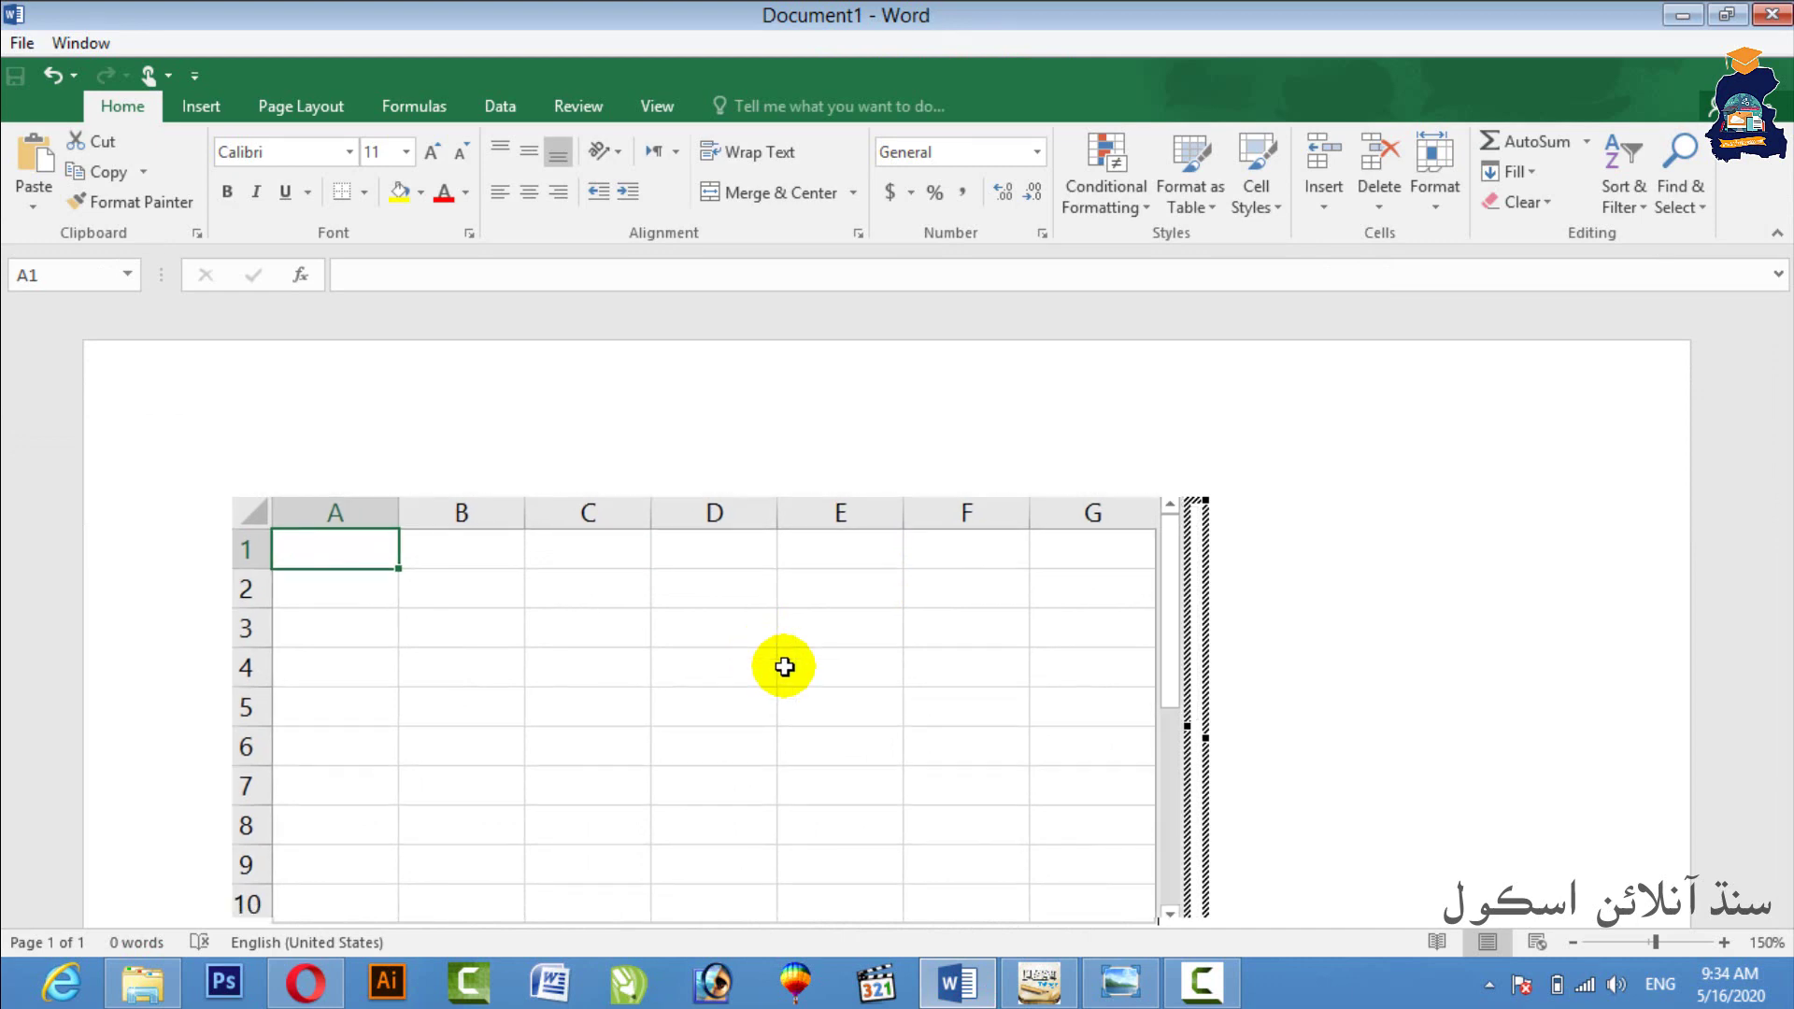
pyautogui.click(542, 605)
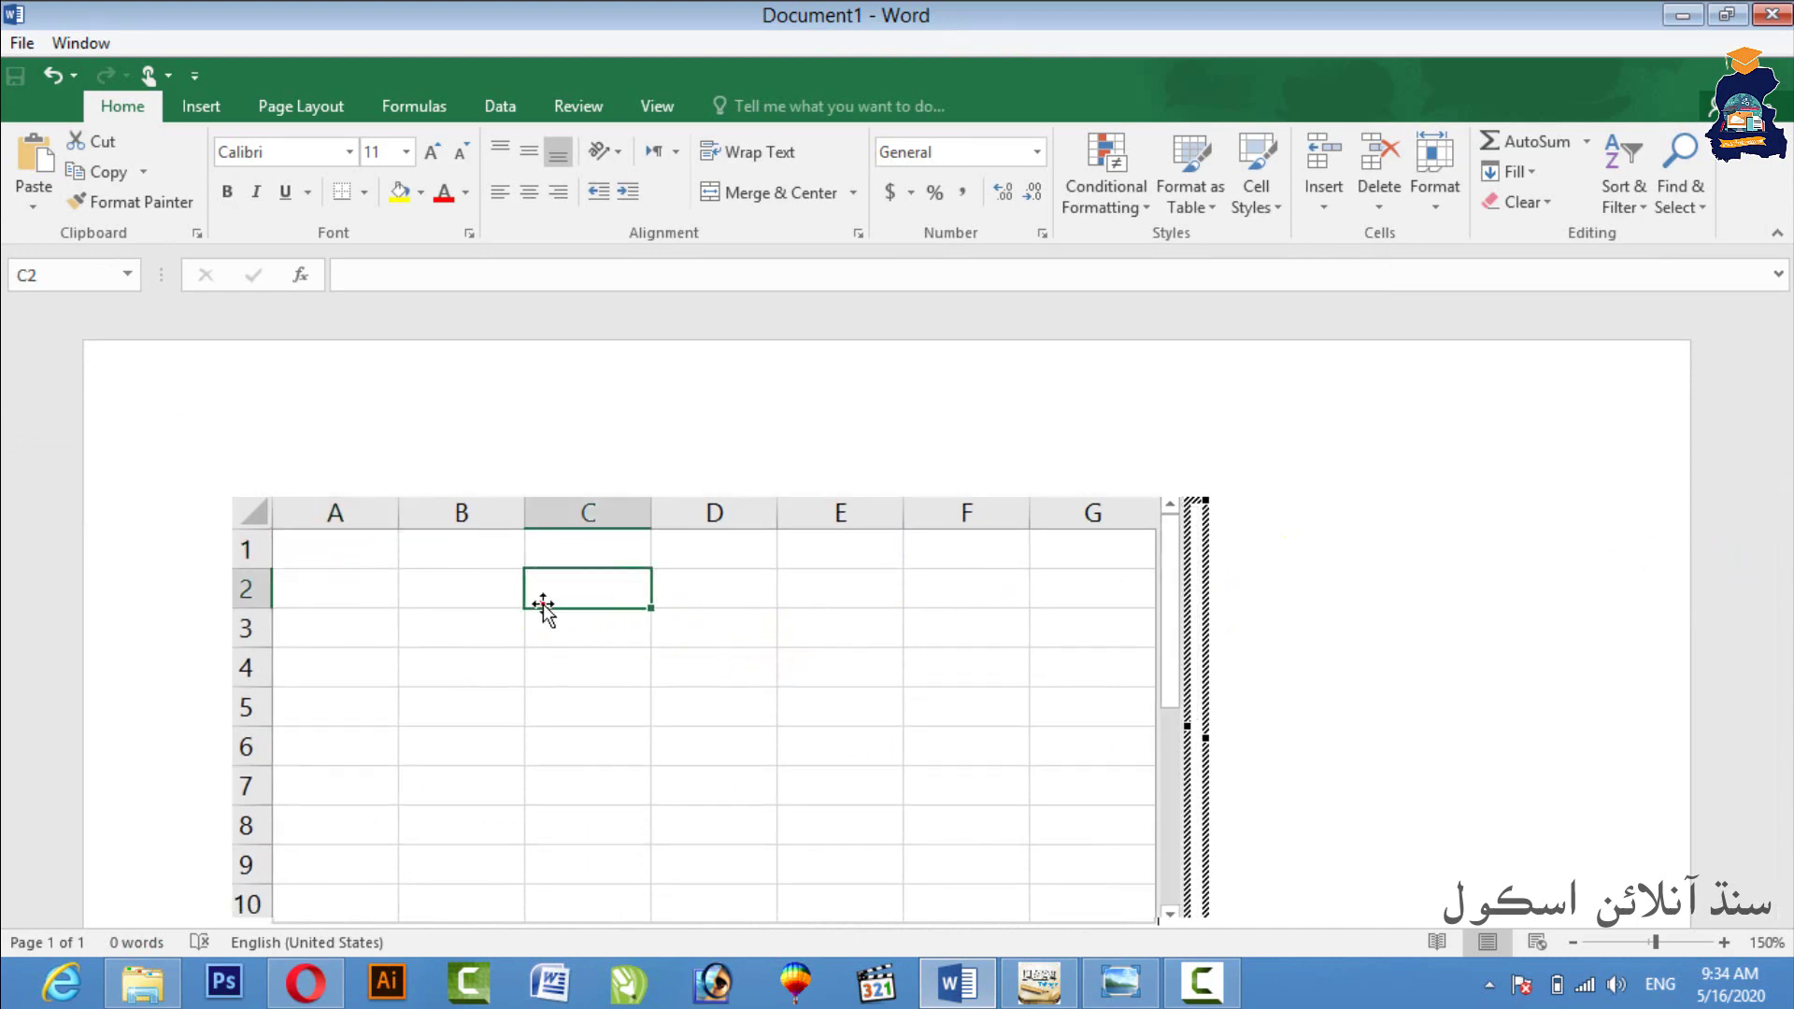
pyautogui.write('=10+12')
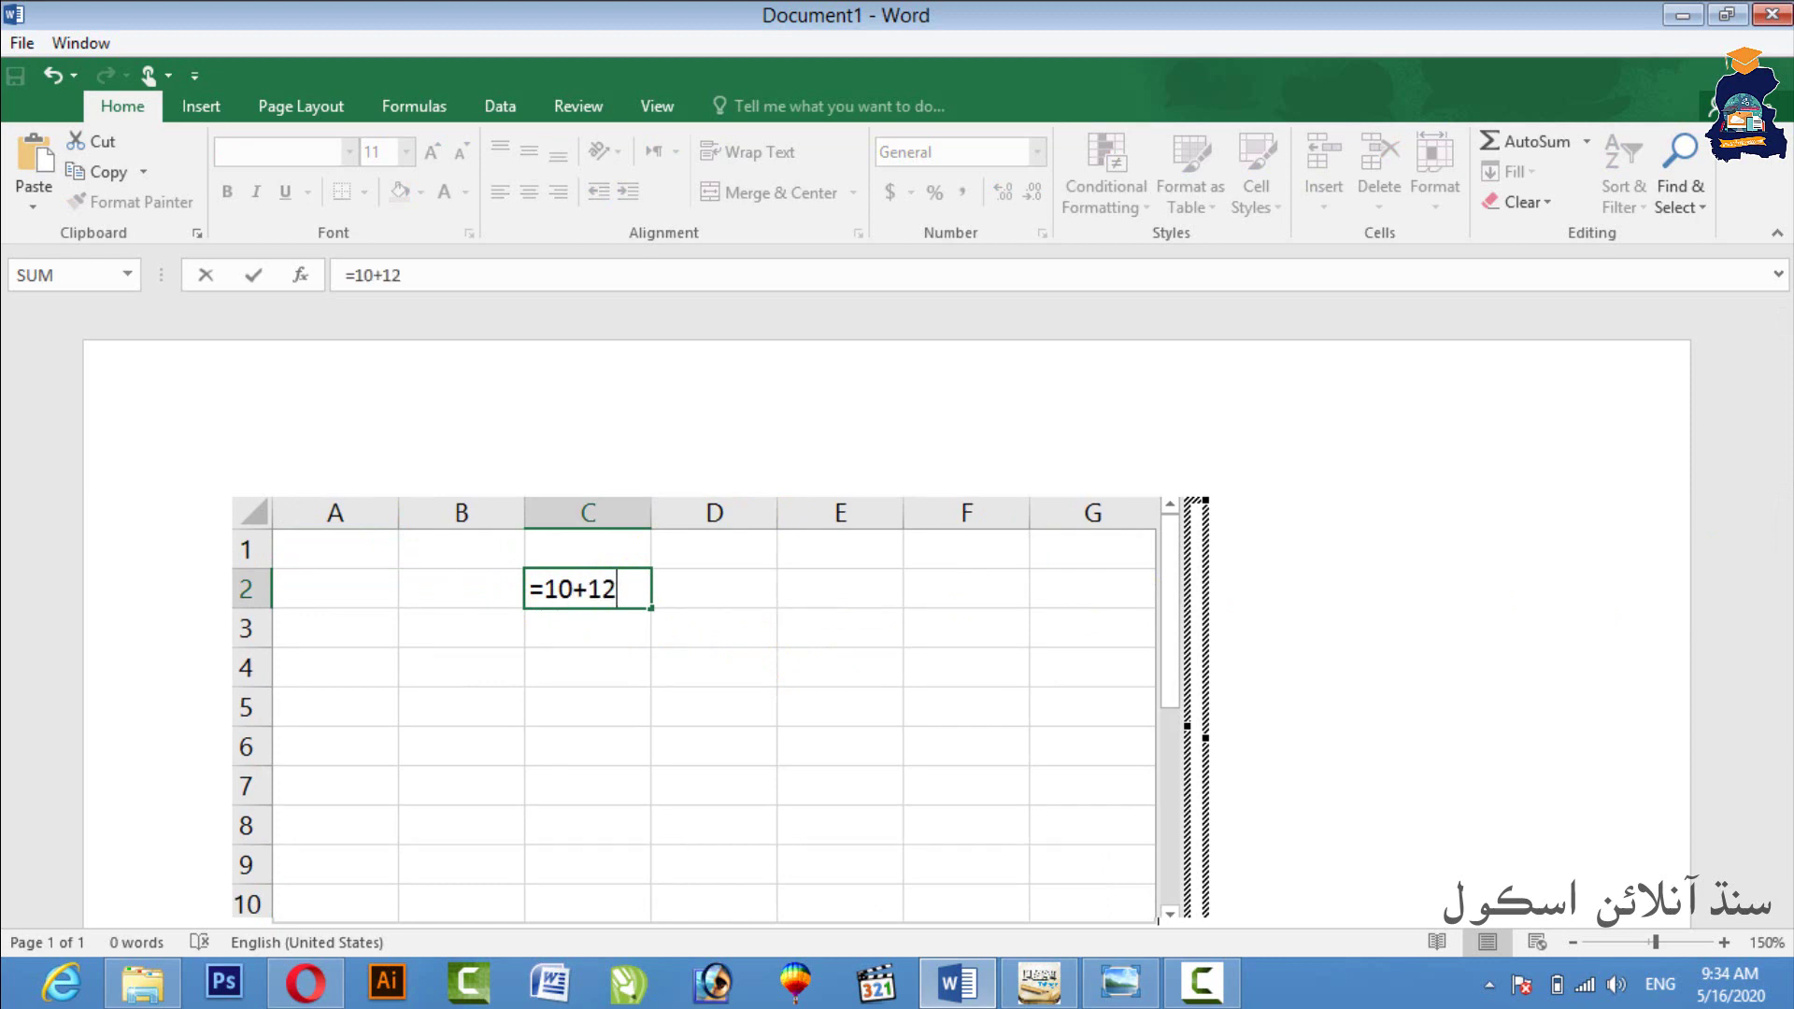
pyautogui.press('Return')
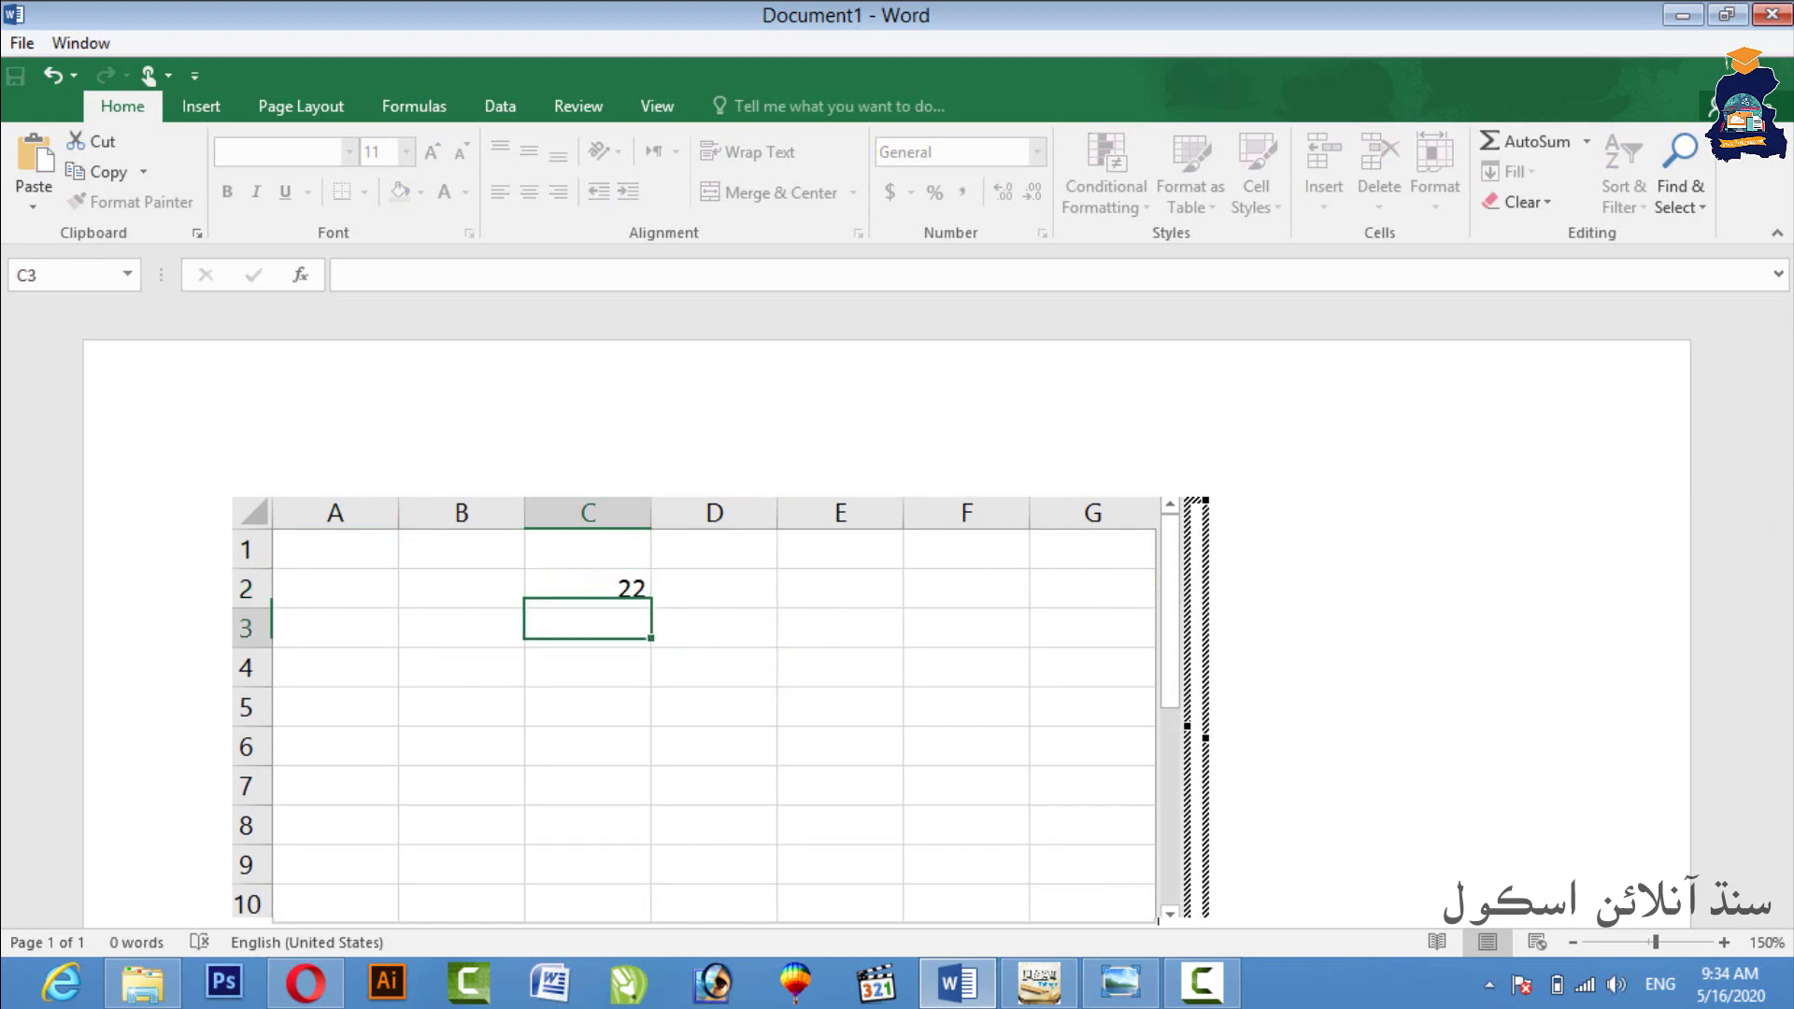
pyautogui.write('=')
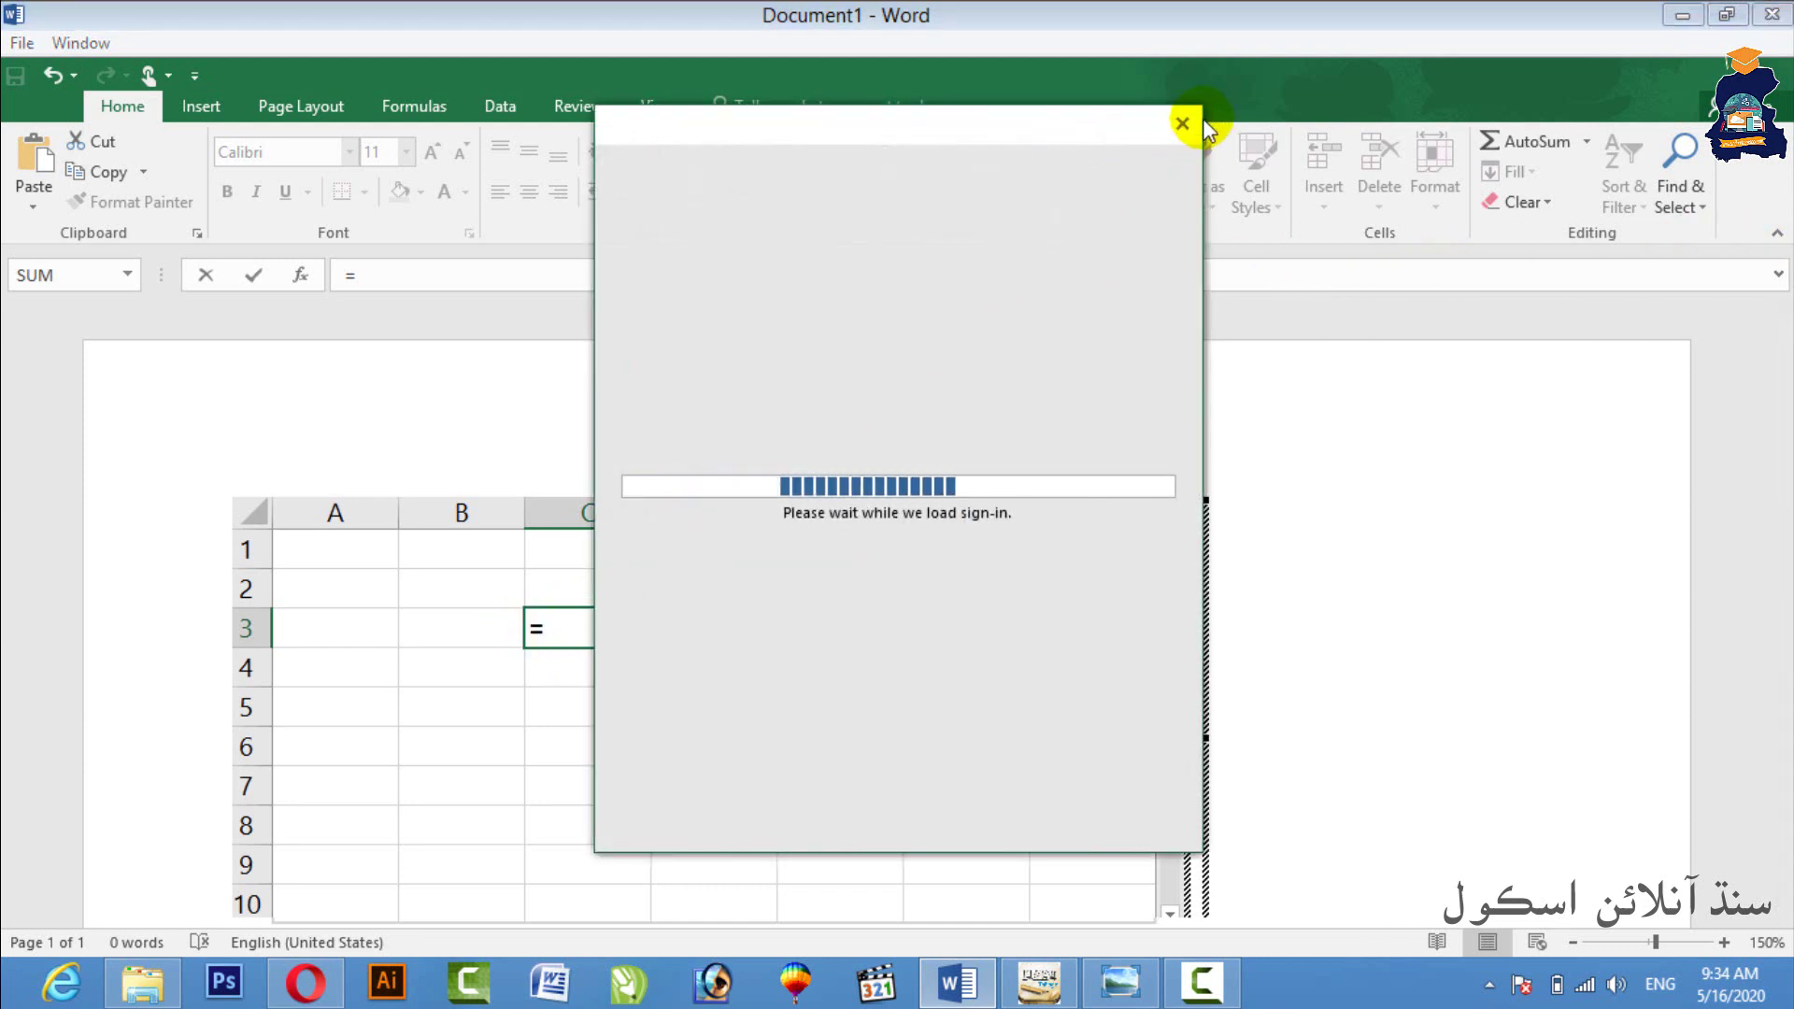
pyautogui.click(1182, 124)
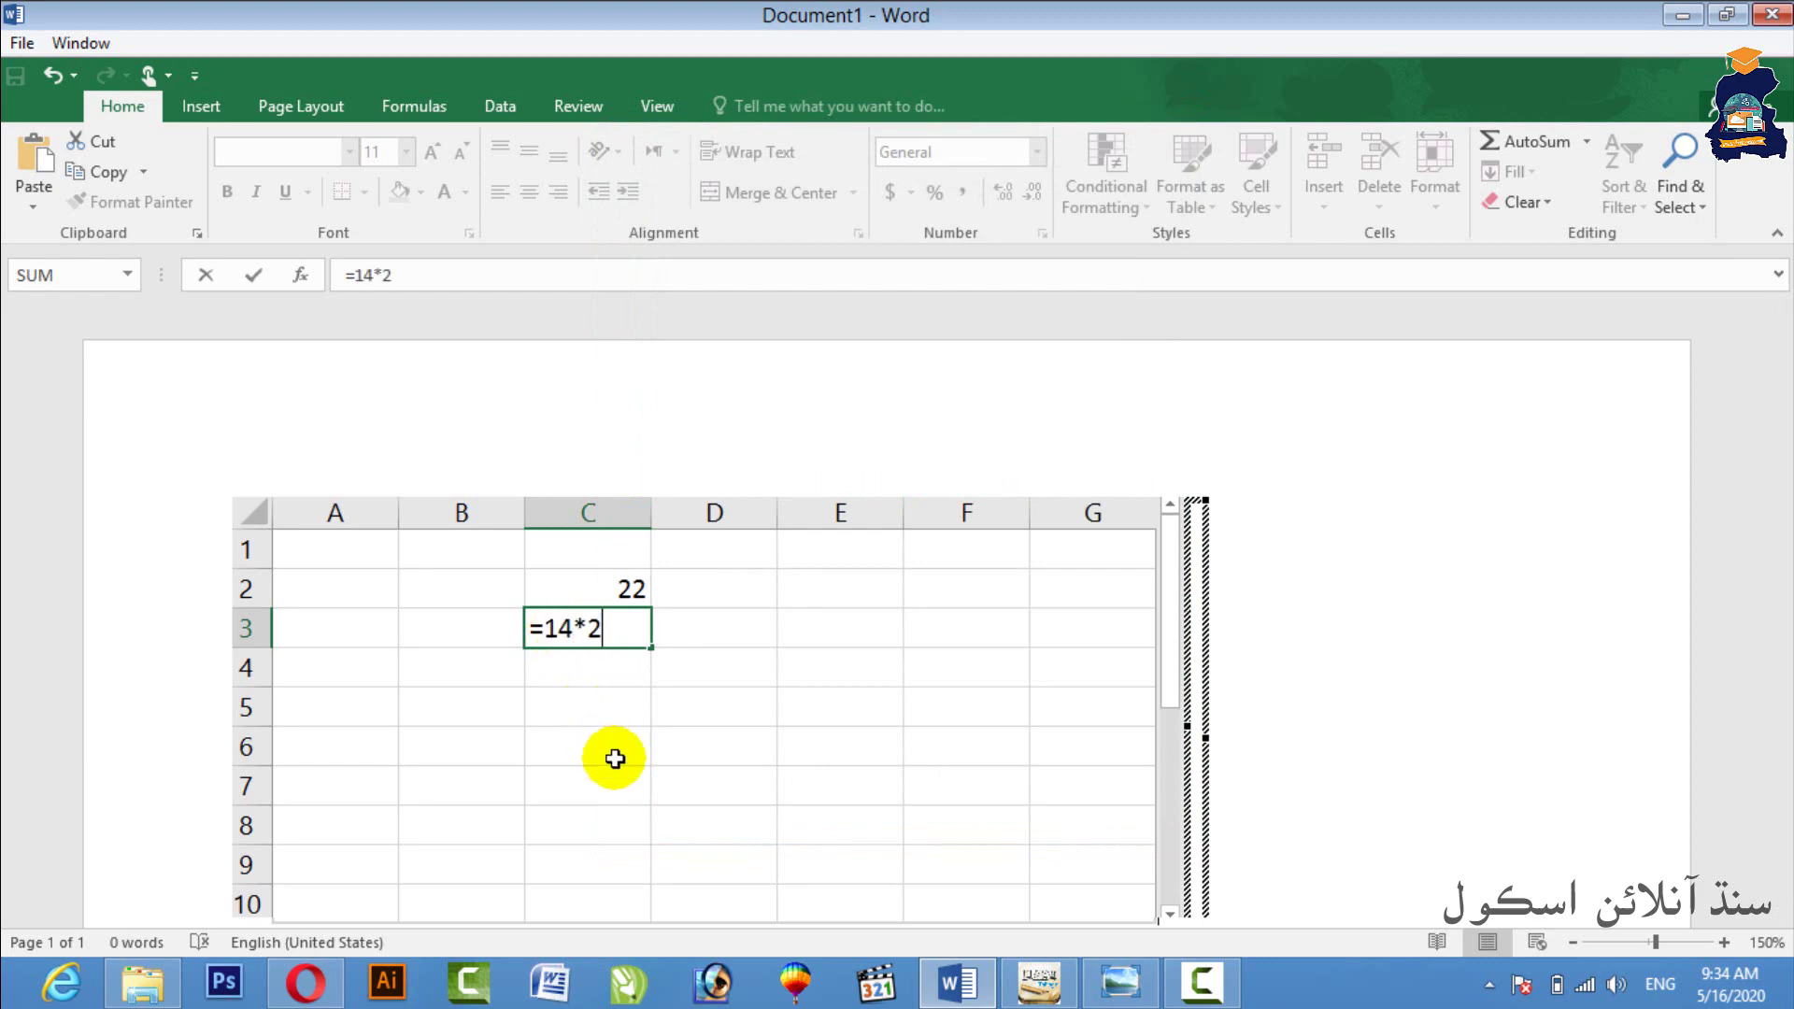
pyautogui.press('Return')
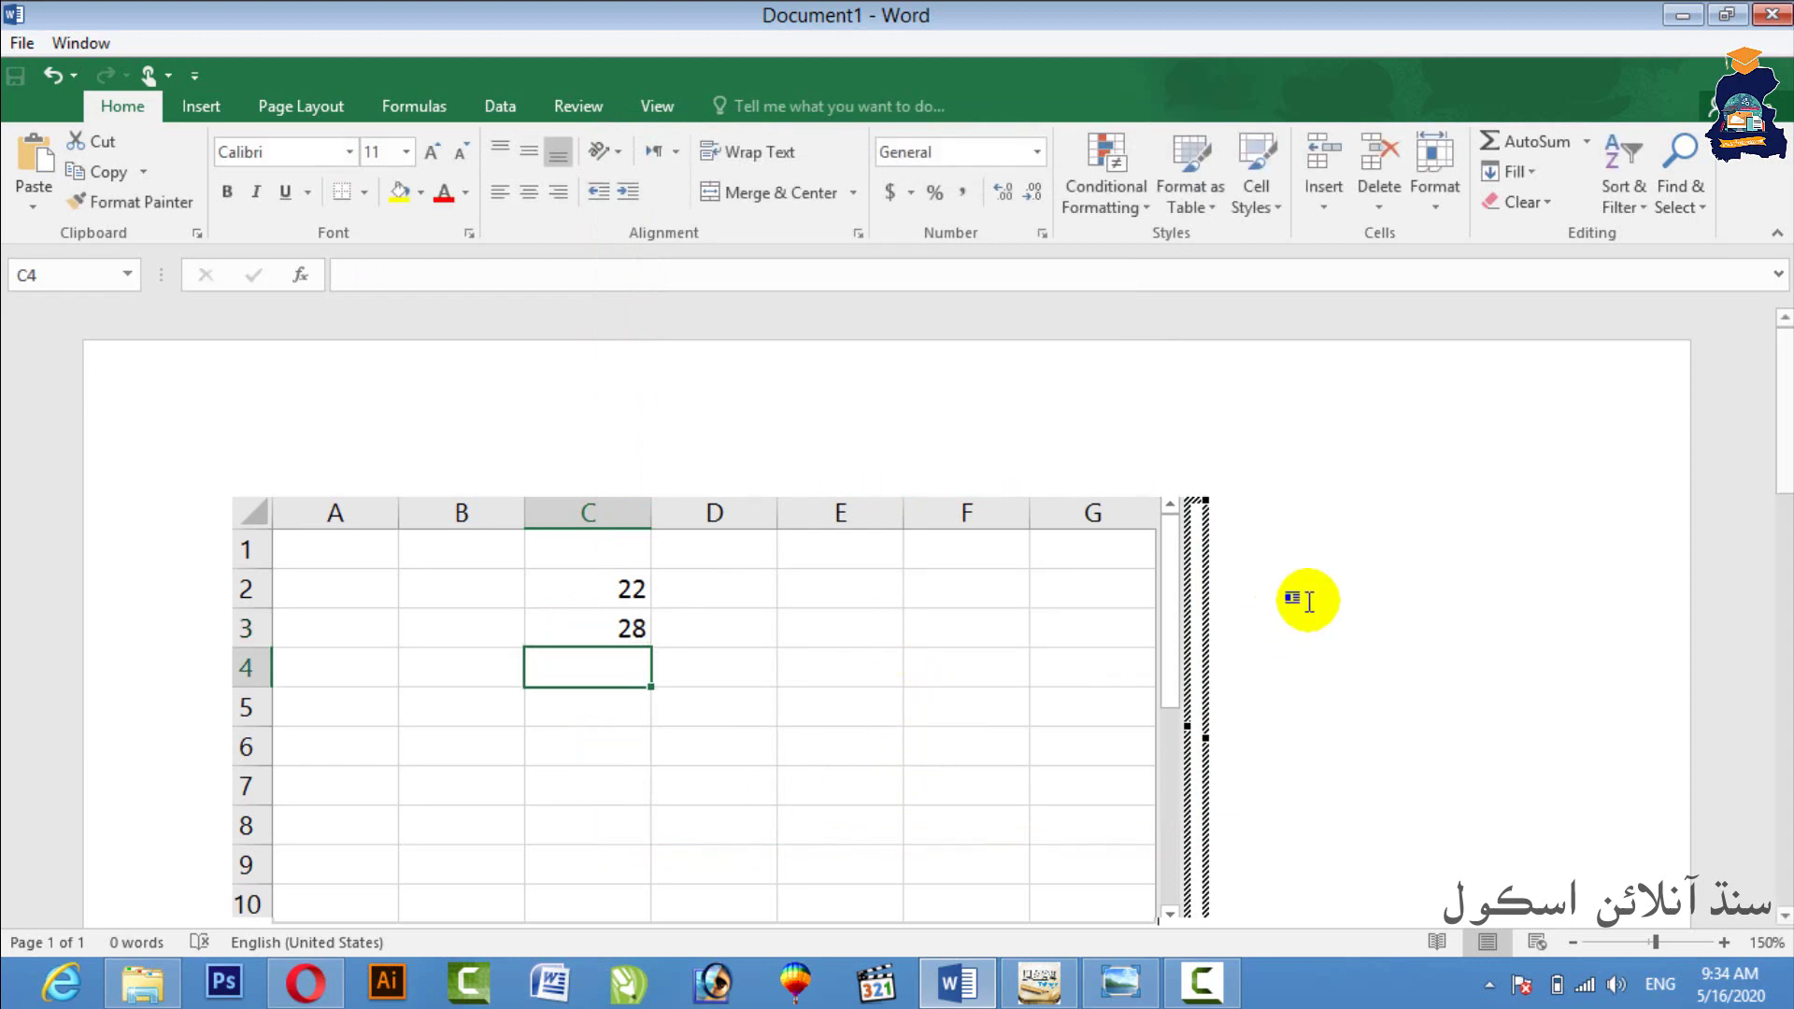
# - Leave the worksheet, select it on the page, and delete it
pyautogui.click(1307, 573)
pyautogui.rightClick(1061, 484)
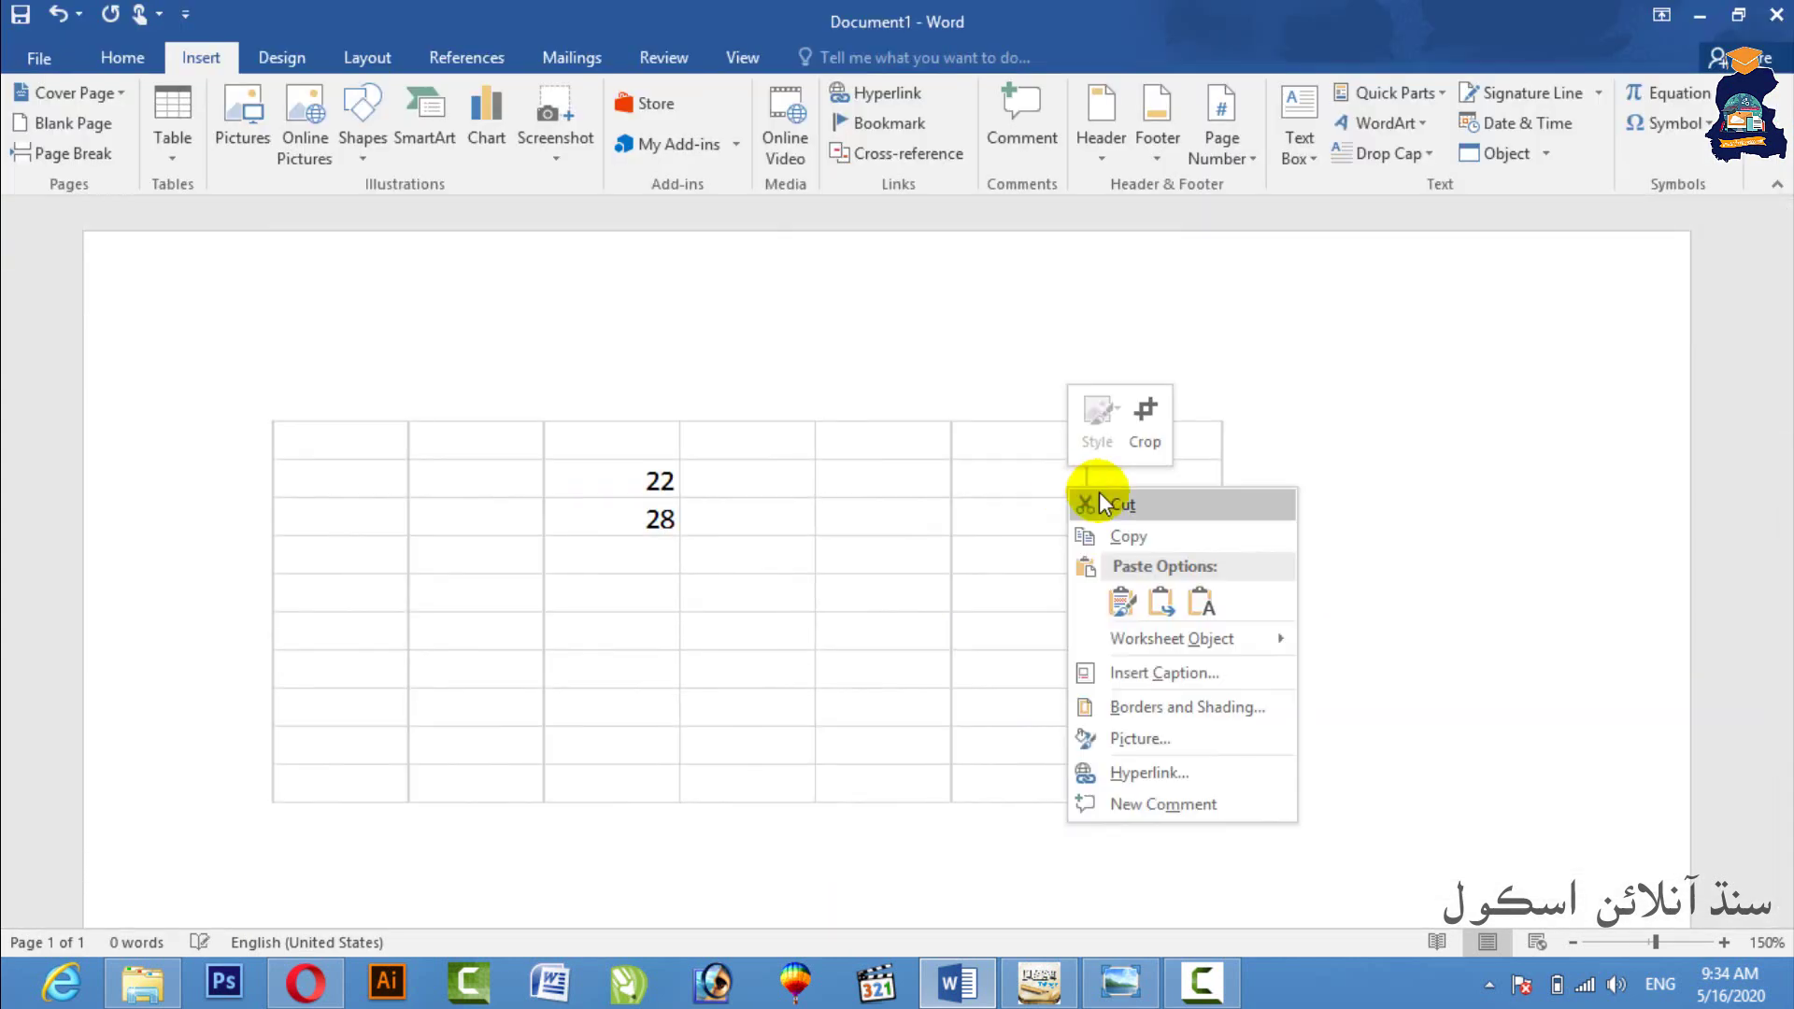
pyautogui.click(1098, 491)
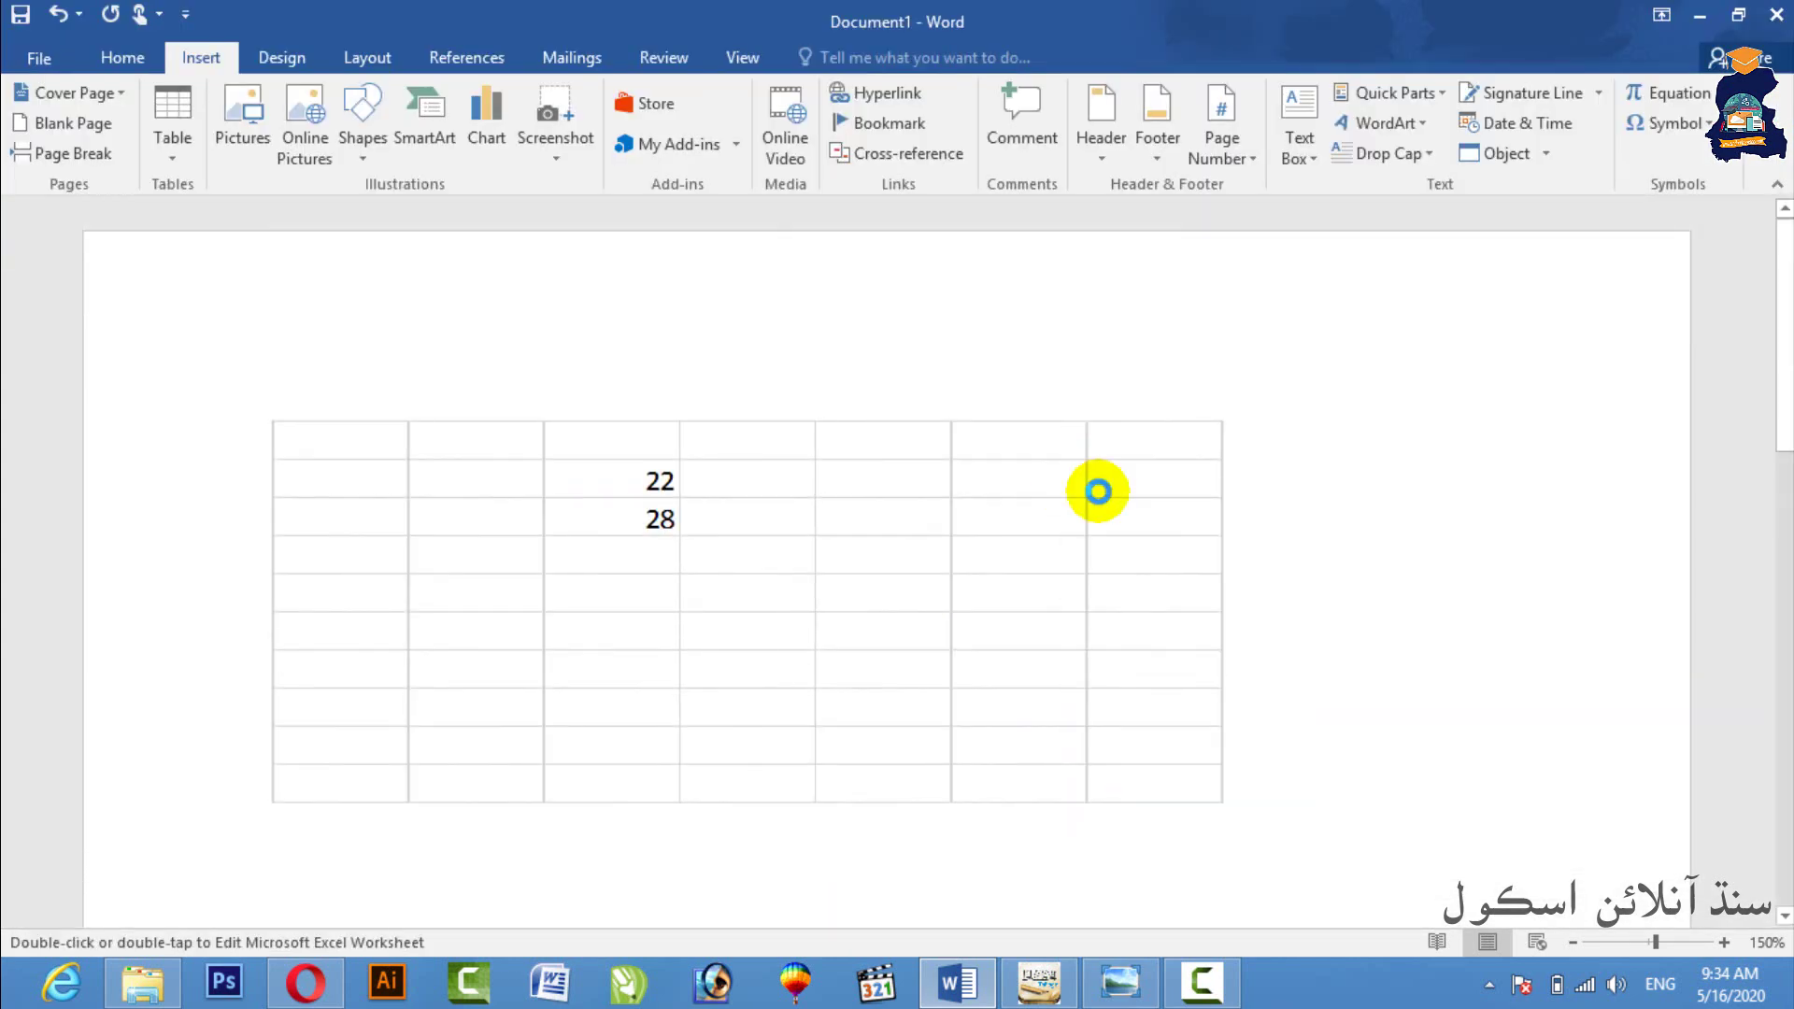
pyautogui.press('Delete')
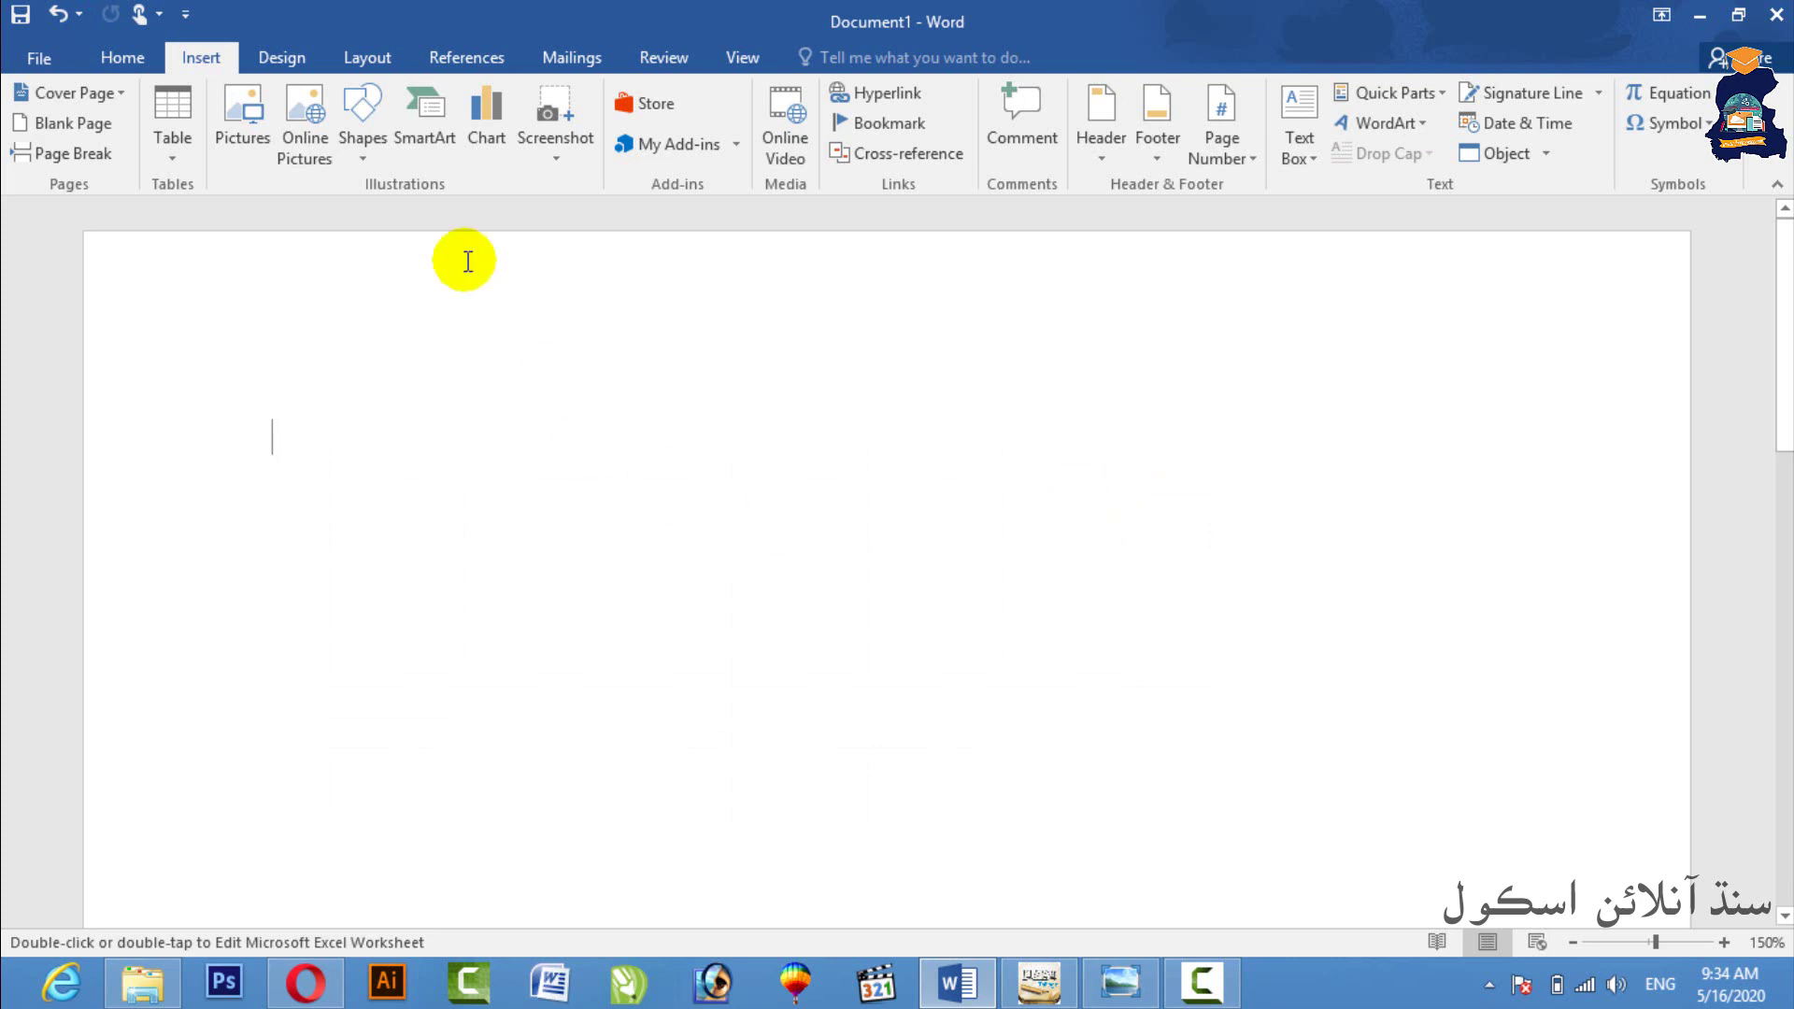
pyautogui.click(168, 149)
# - Insert the Calendar 2 quick table and retitle its month from MAY to JUNE
pyautogui.click(206, 551)
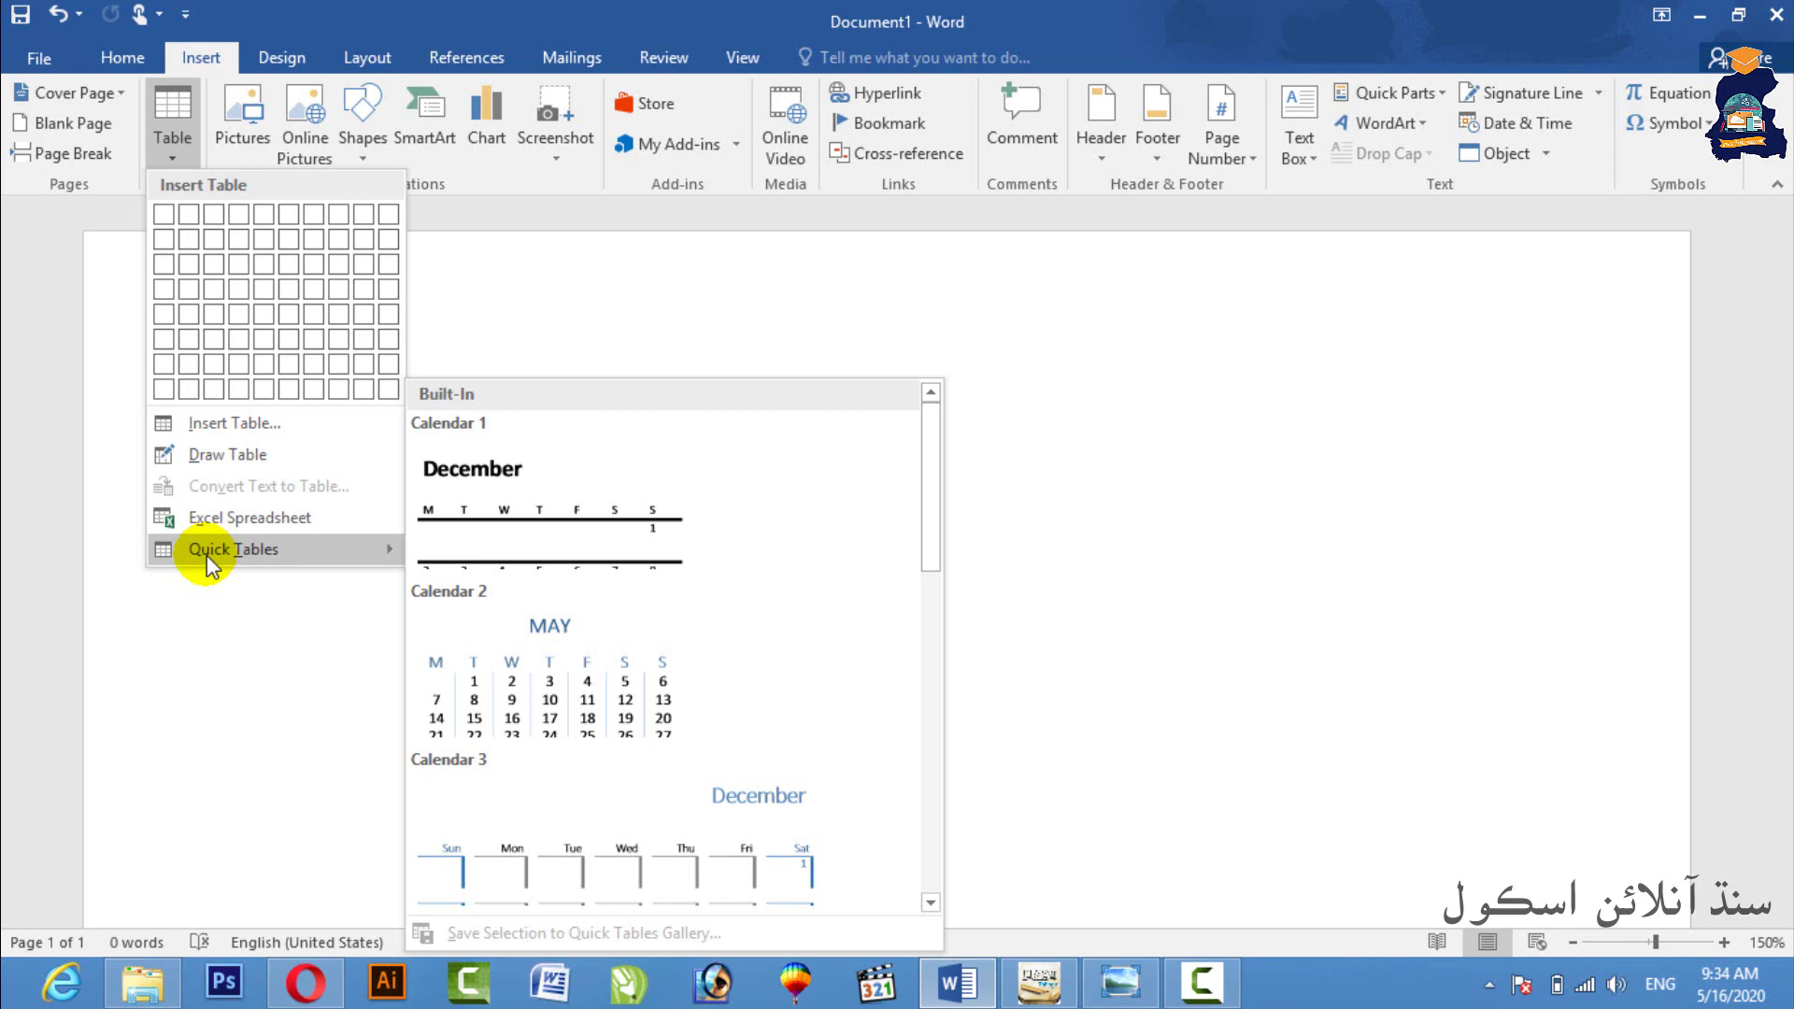
pyautogui.click(549, 691)
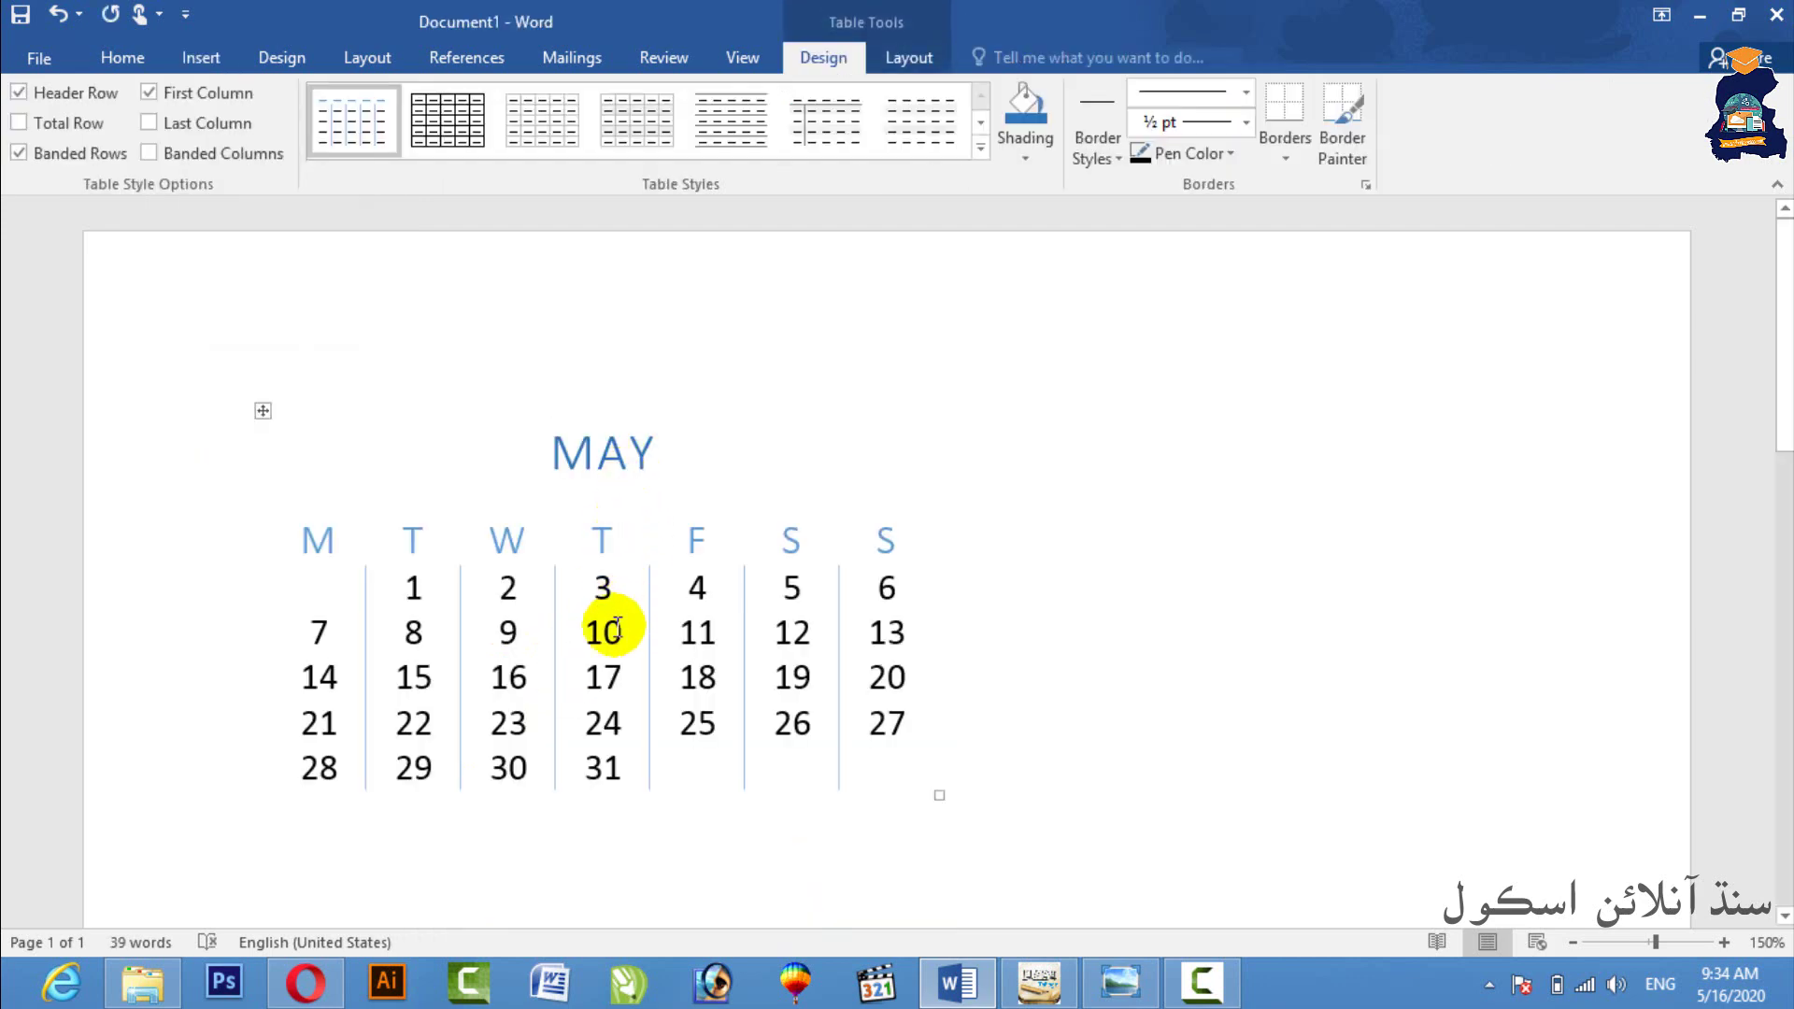
pyautogui.moveTo(654, 453); pyautogui.dragTo(522, 460)
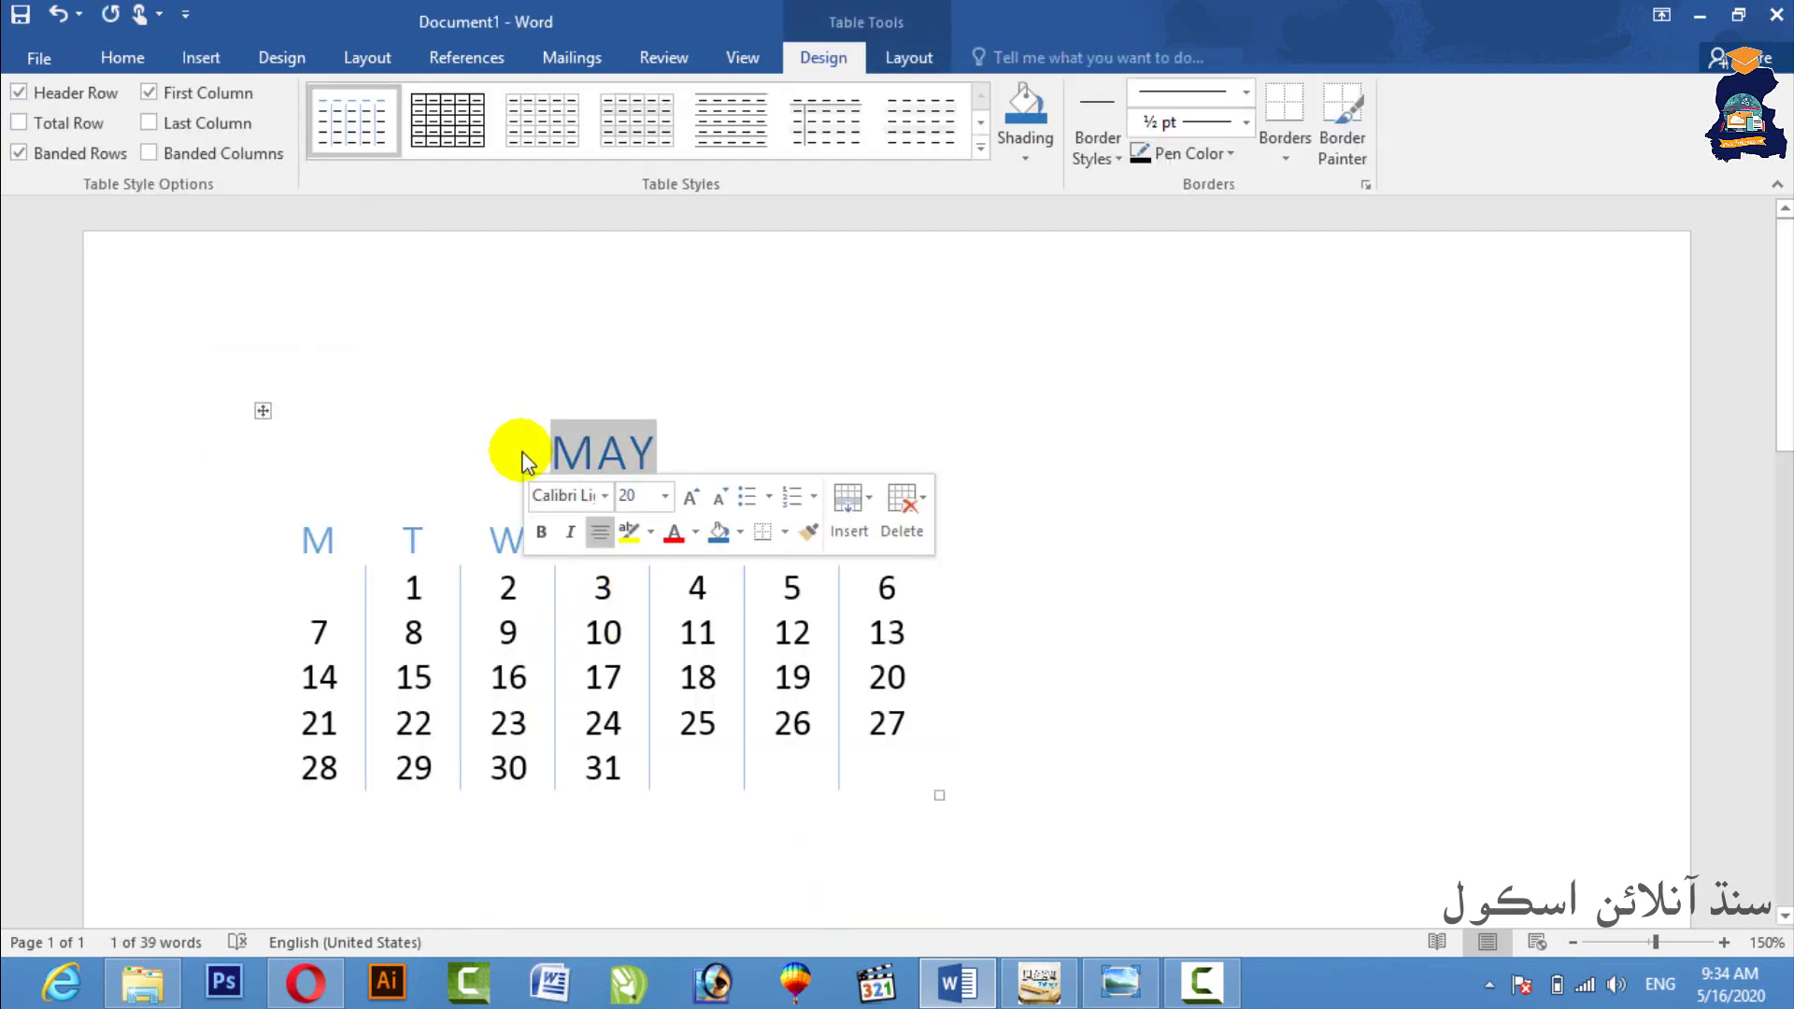
pyautogui.write('JUNE')
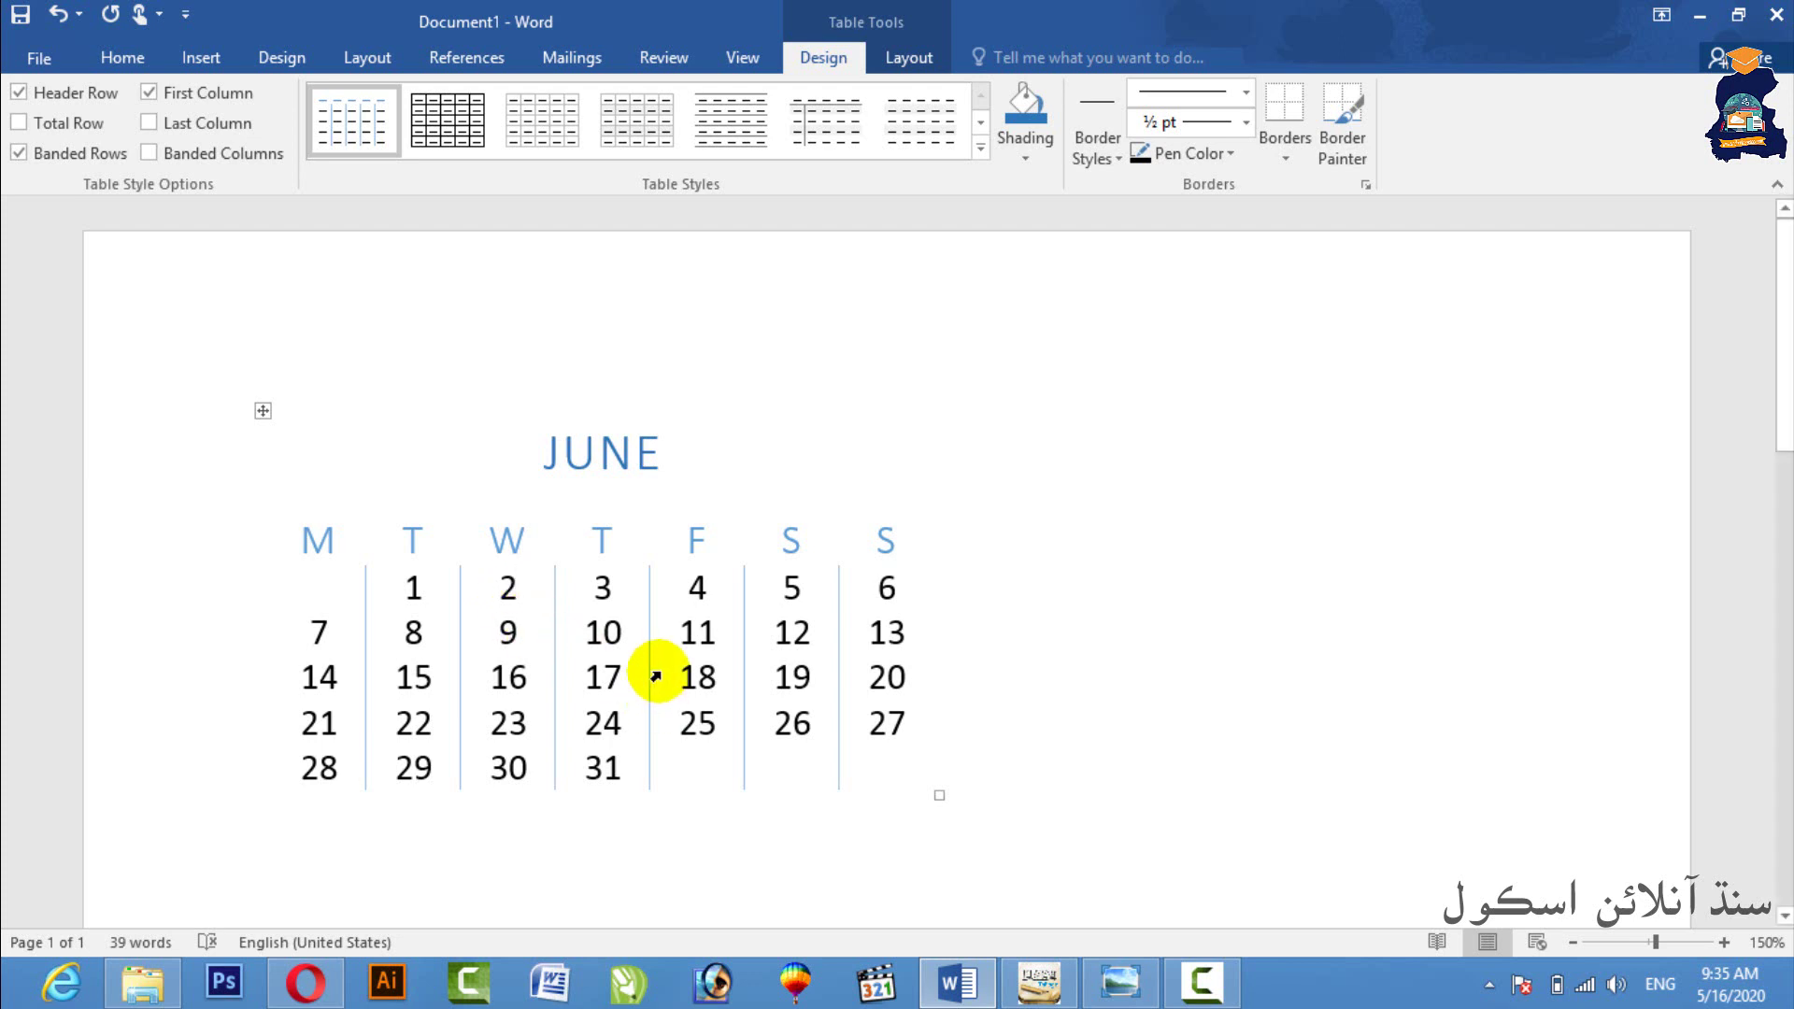
# - Add 'visit karachi' and party notes under the 10th and 15th, then delete the calendar table
pyautogui.press('Return')
pyautogui.write('vi')
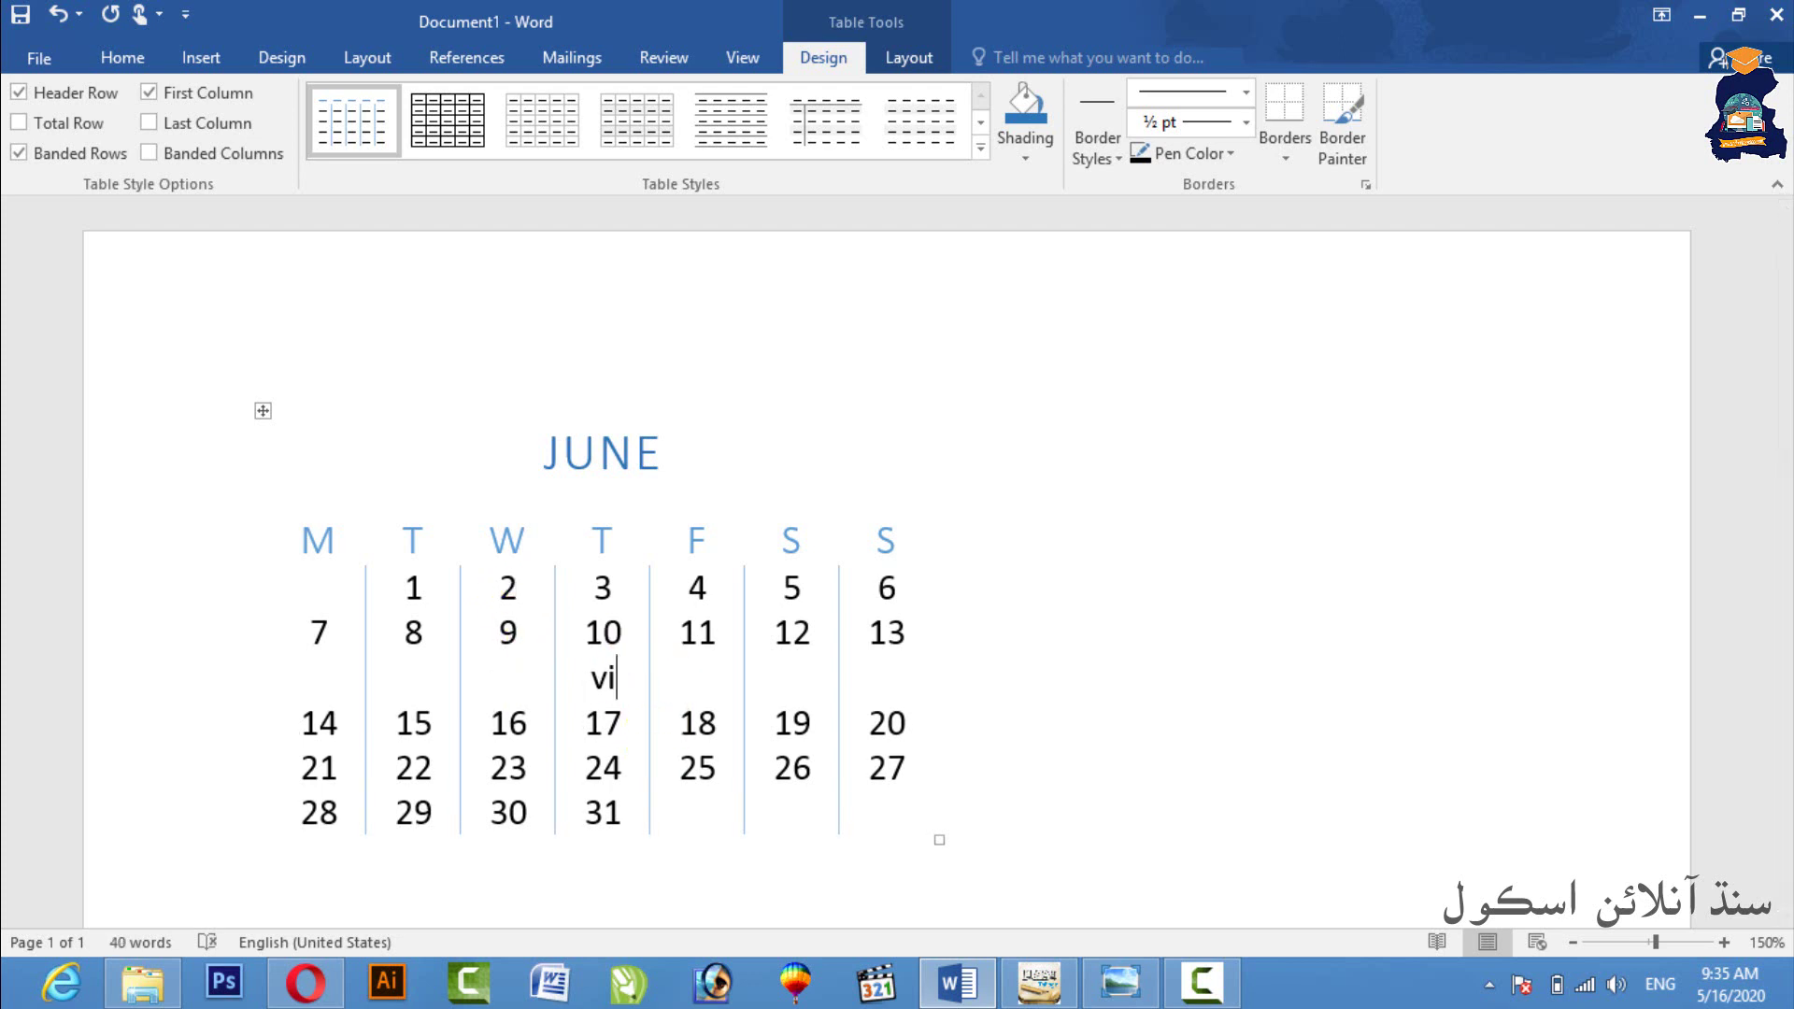
pyautogui.write('sit karac')
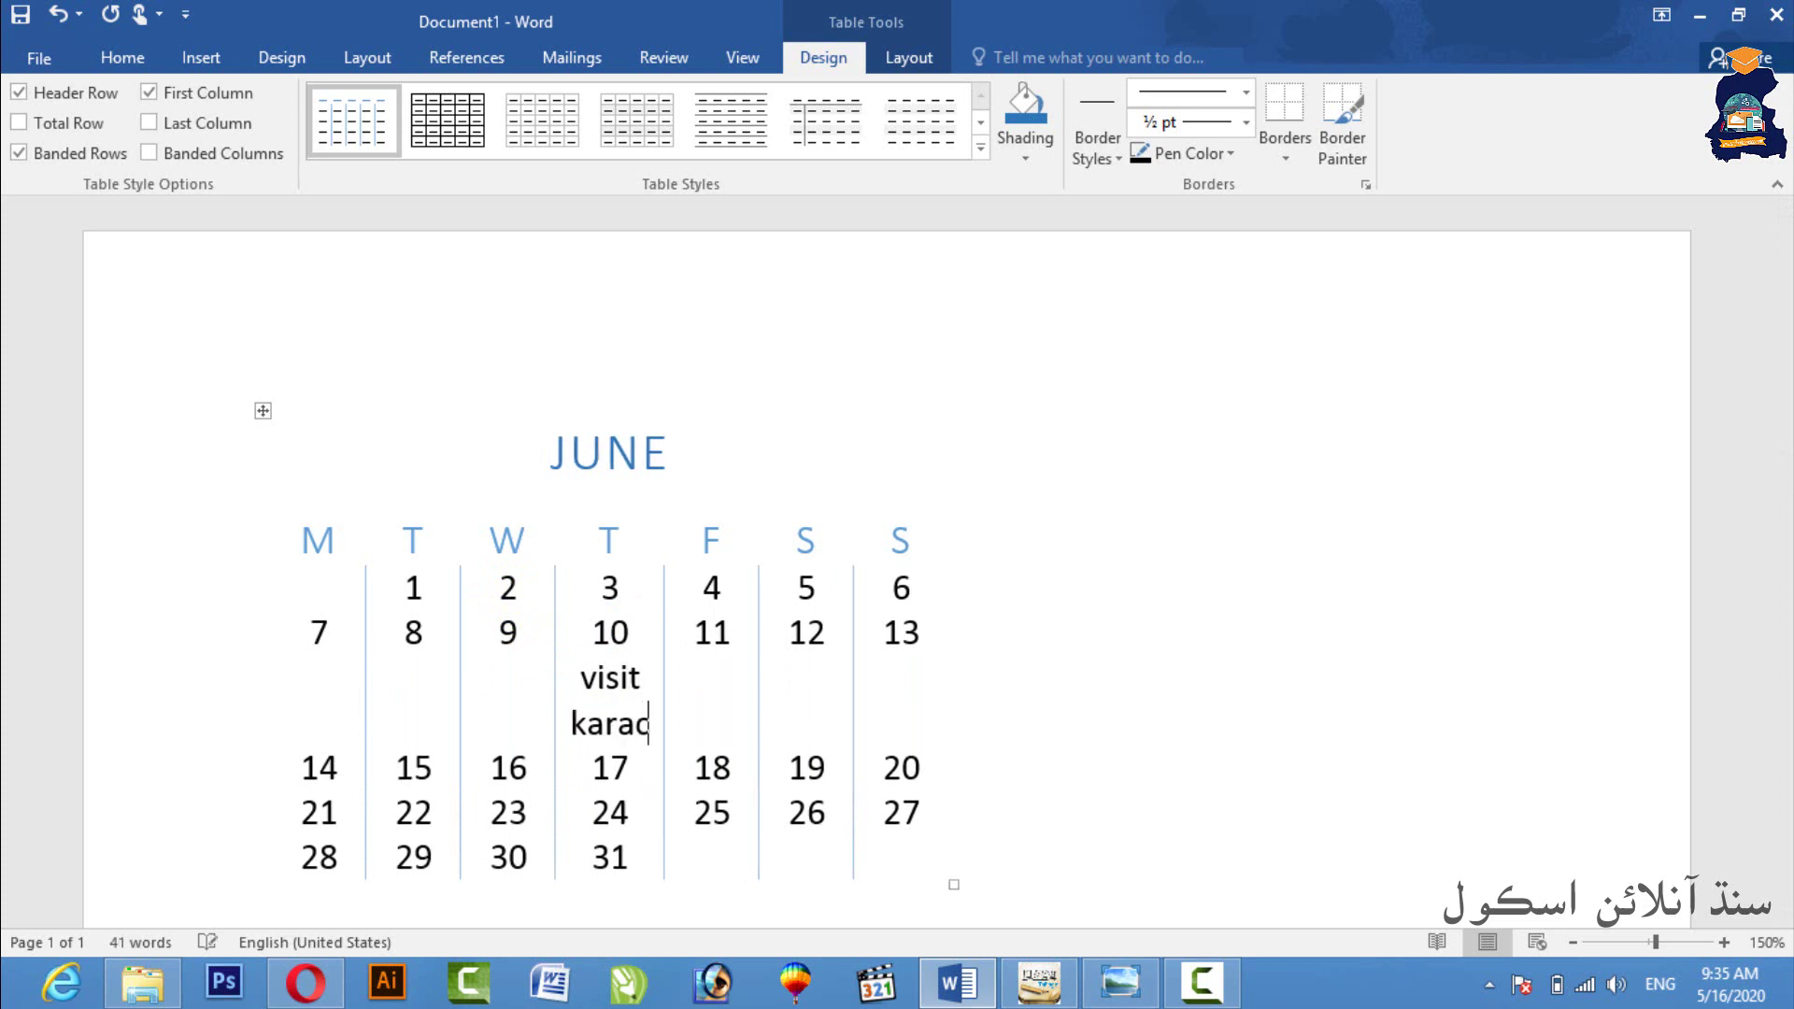
pyautogui.write('hi')
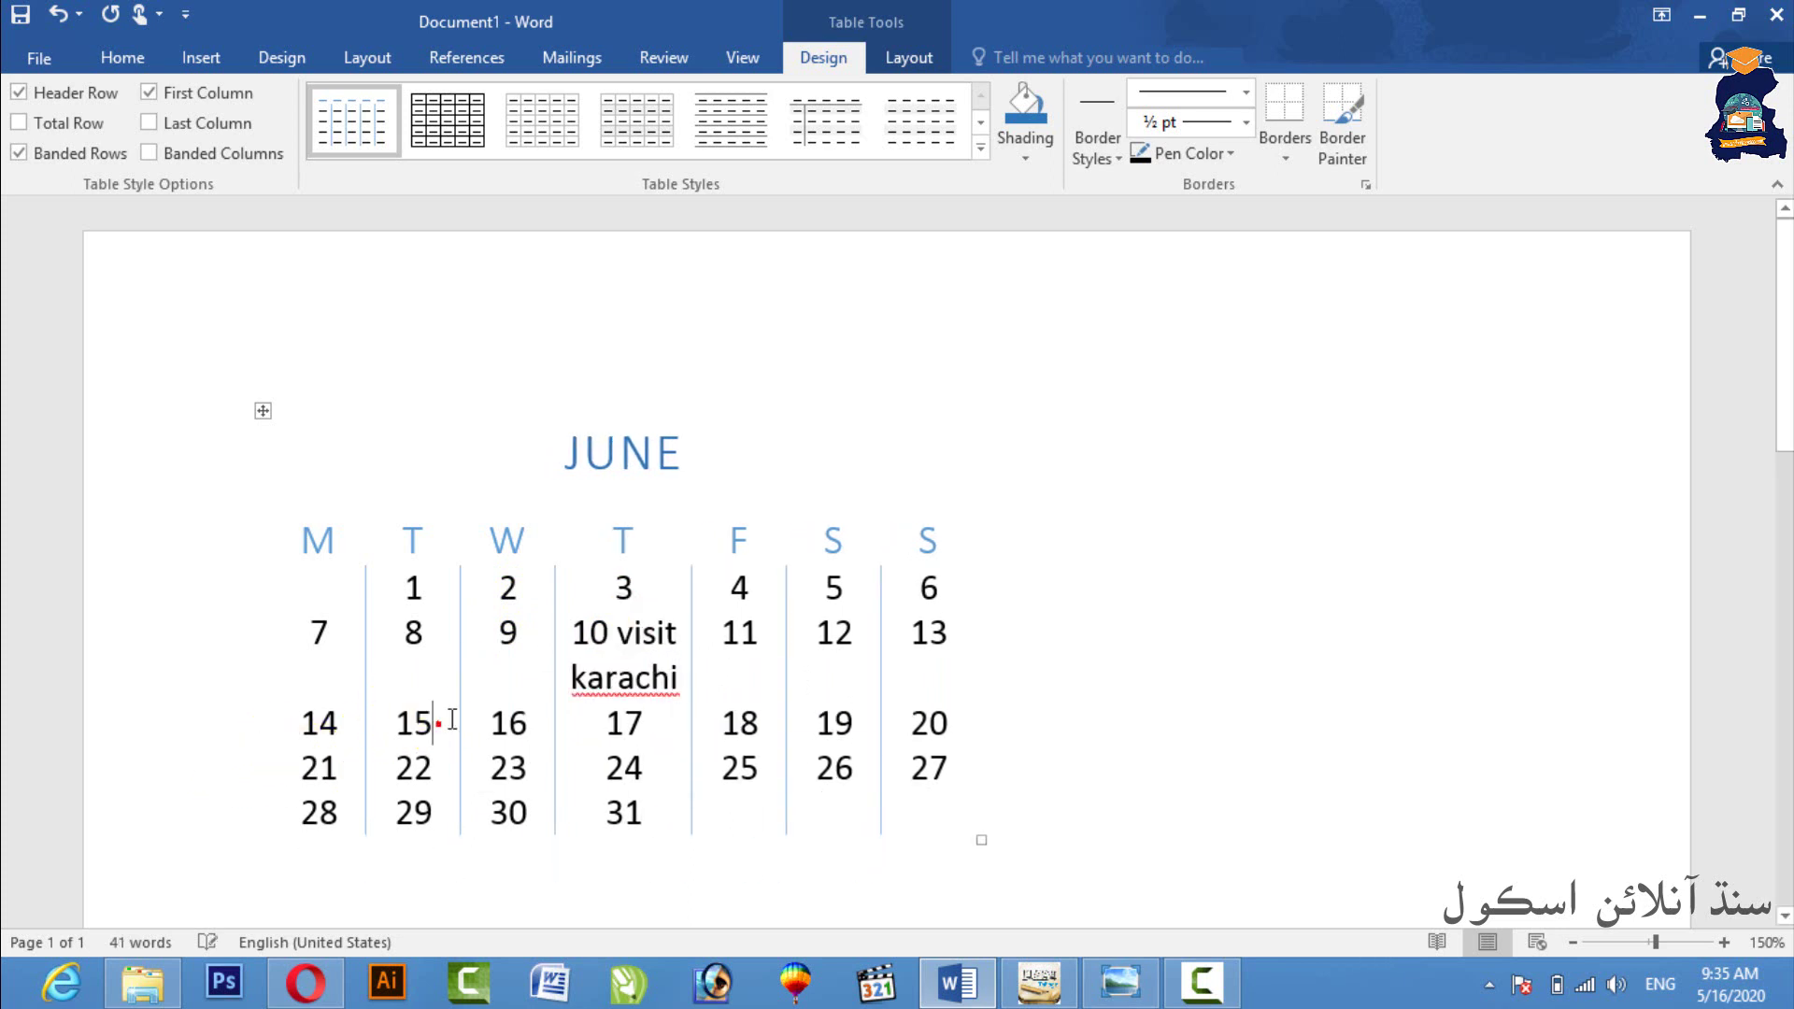
pyautogui.write(' art')
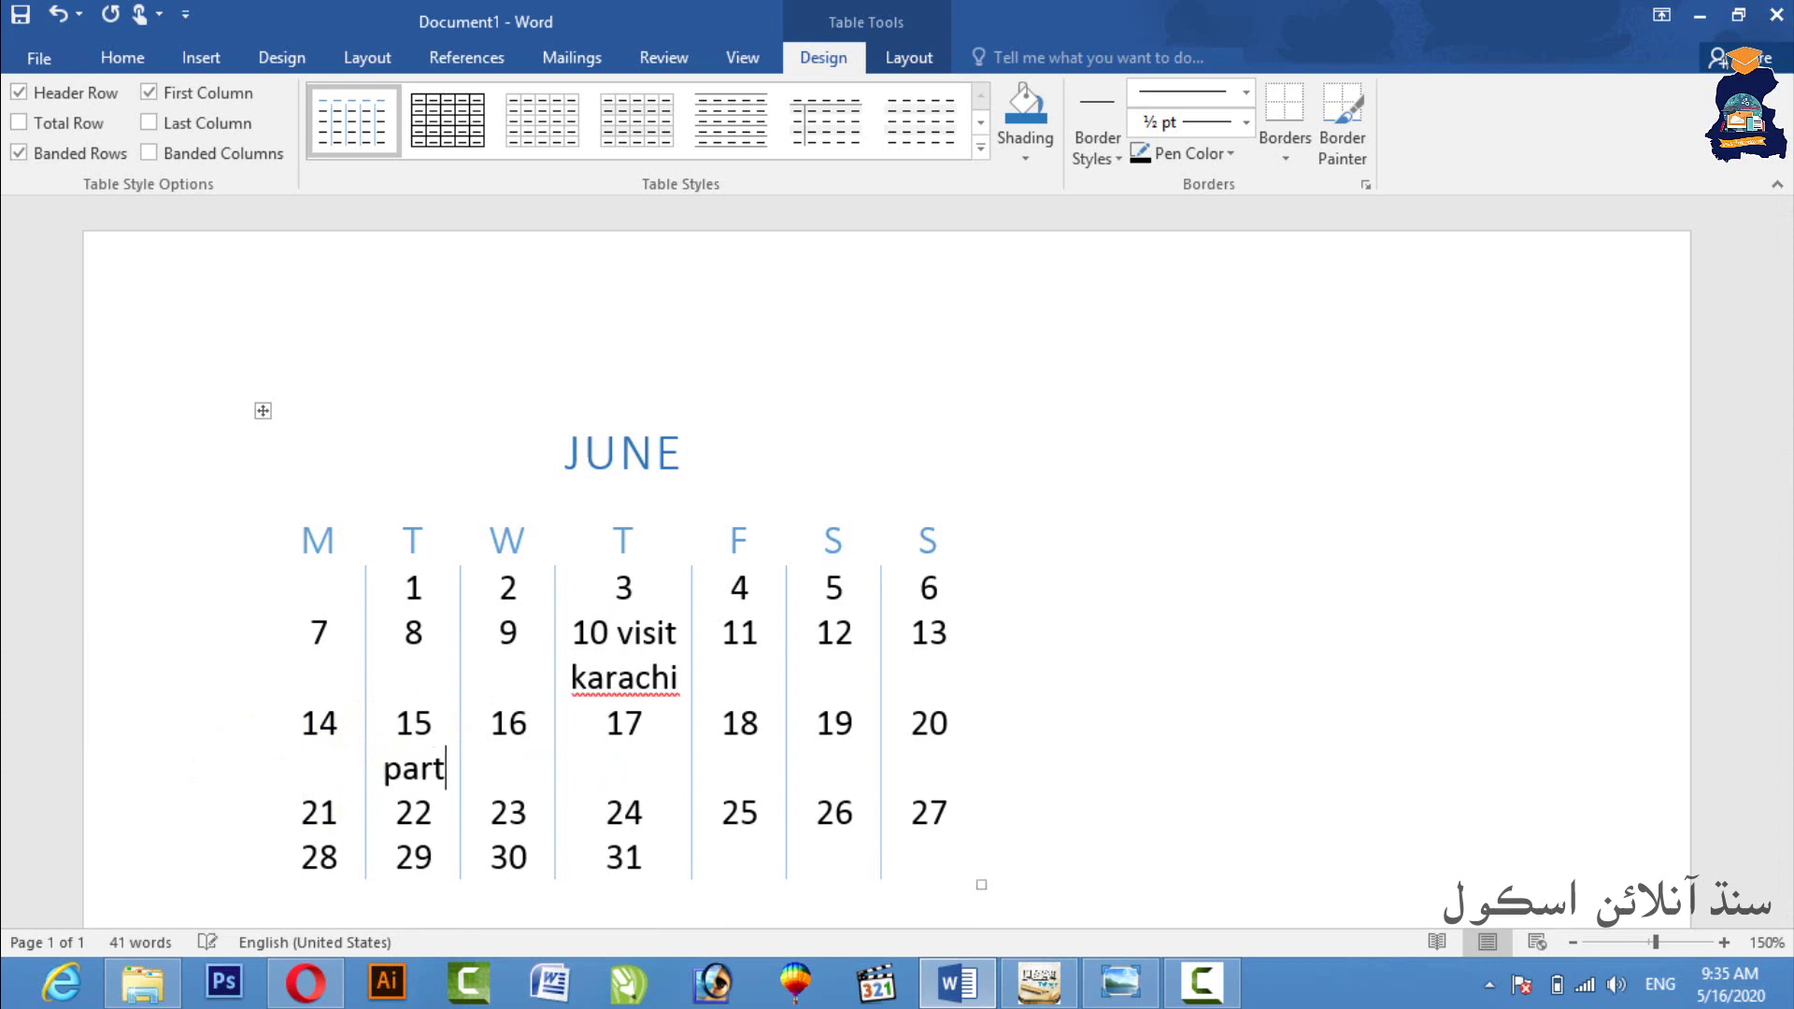
pyautogui.write('y aten')
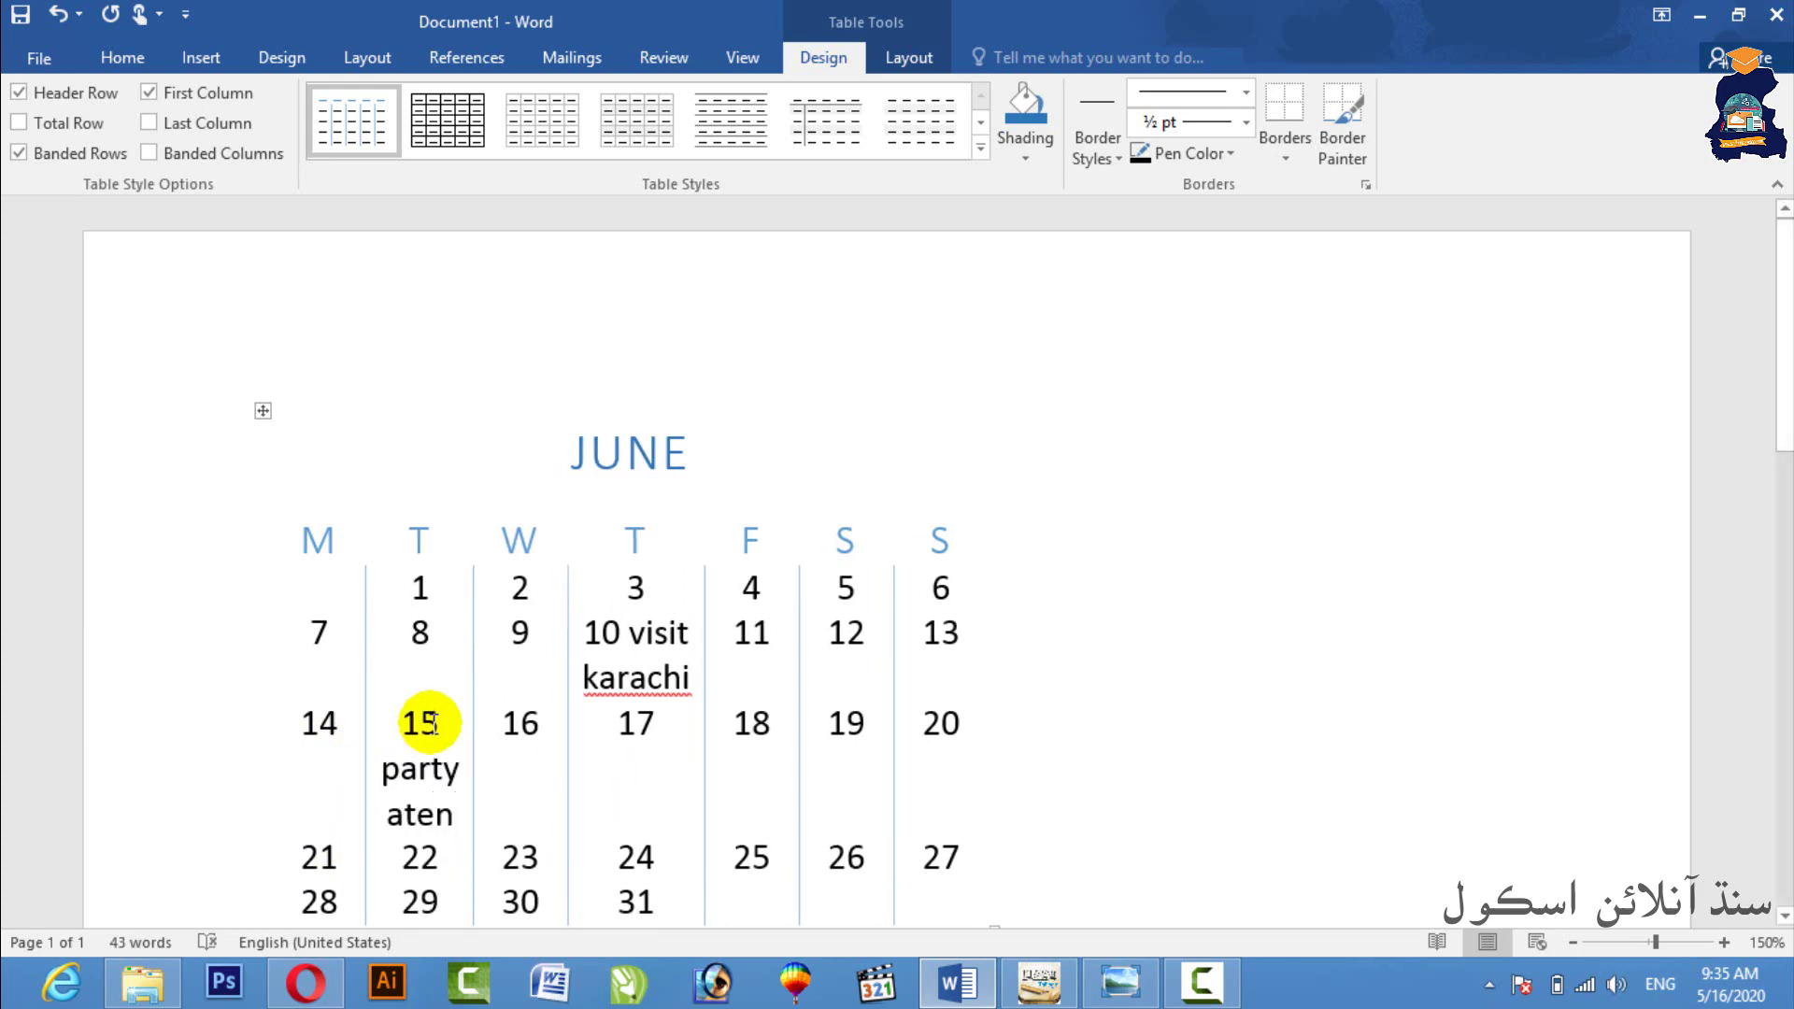
pyautogui.hotkey('ctrl', 'a')
pyautogui.press('BackSpace')
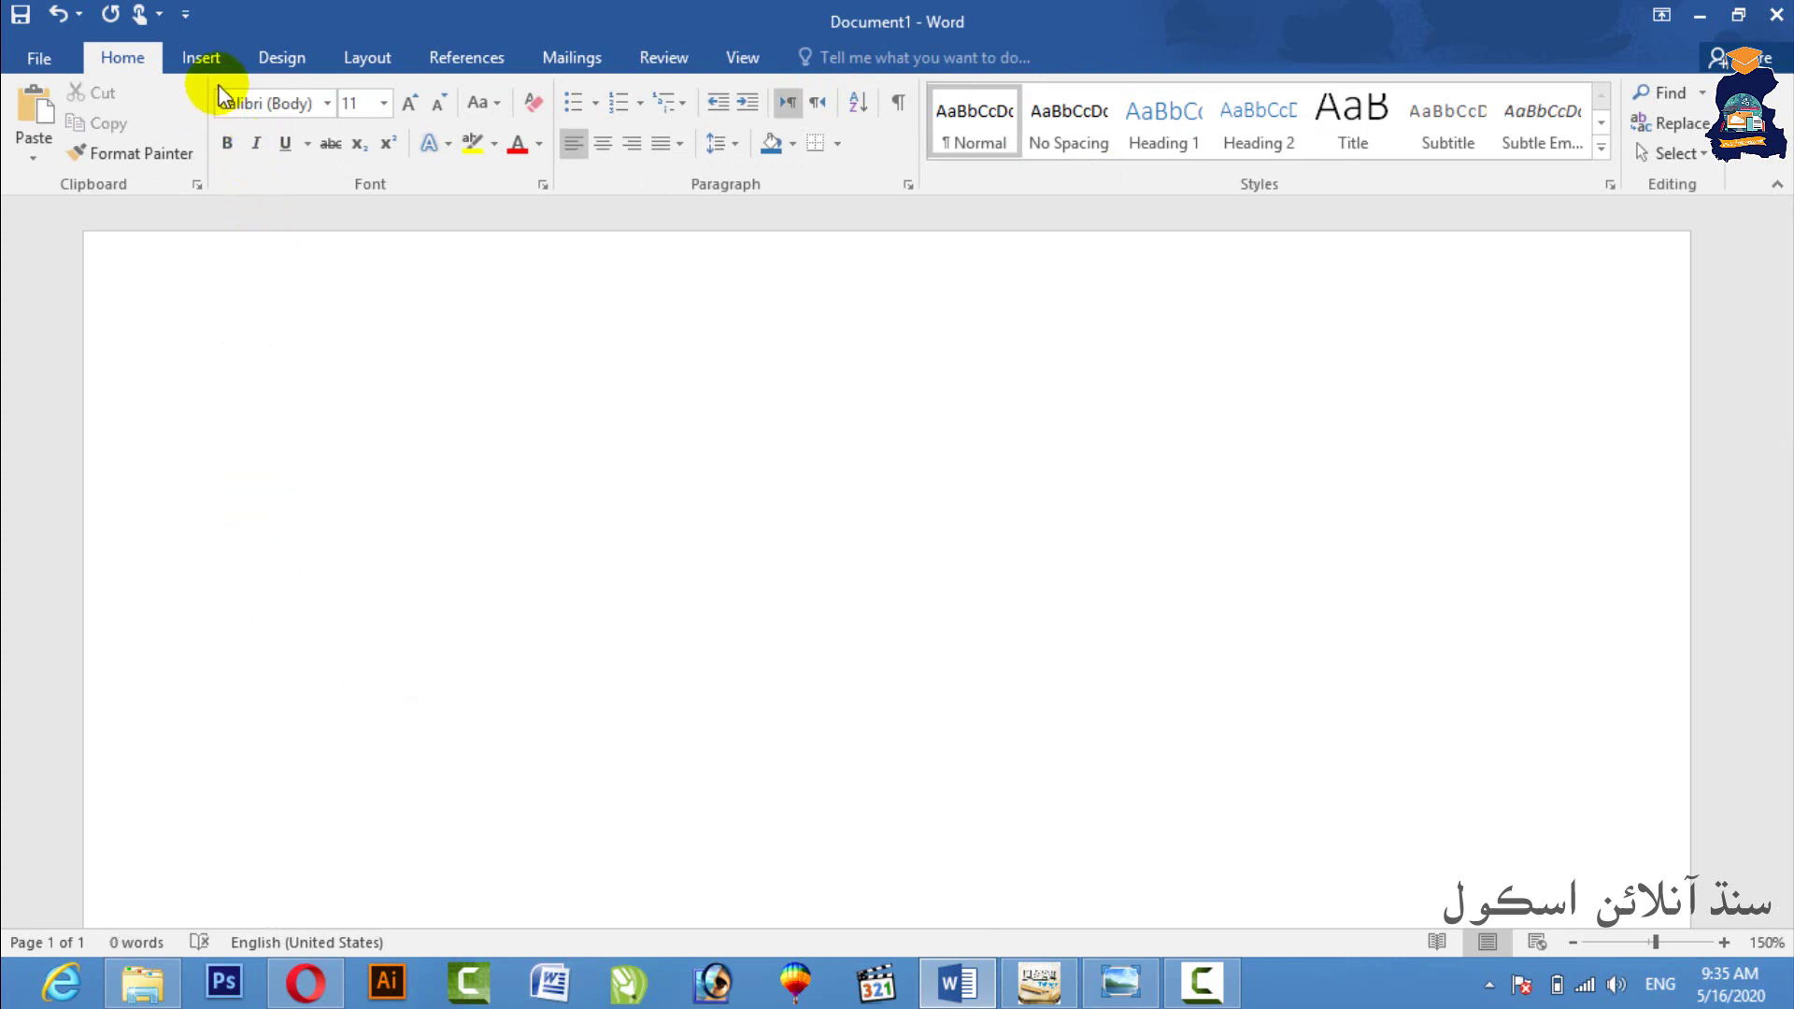
# - Insert the Tabular List quick table from the Quick Tables gallery
pyautogui.click(200, 58)
pyautogui.click(194, 155)
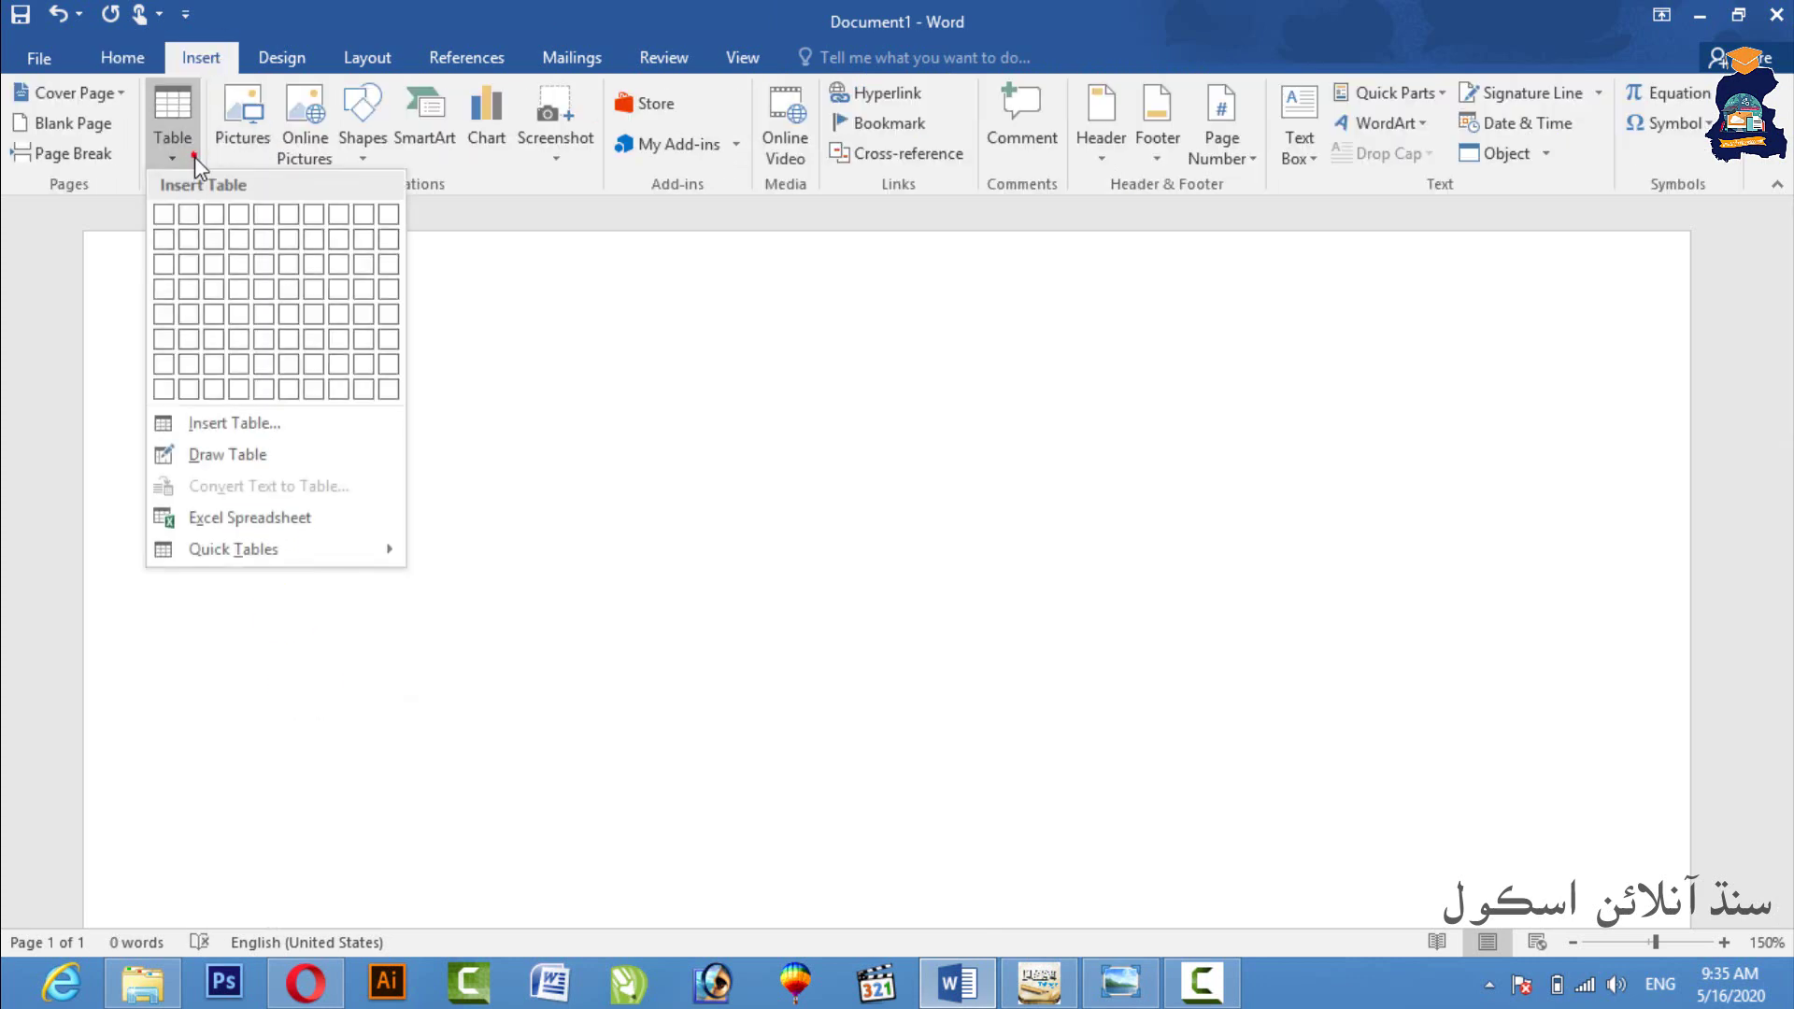
pyautogui.click(291, 551)
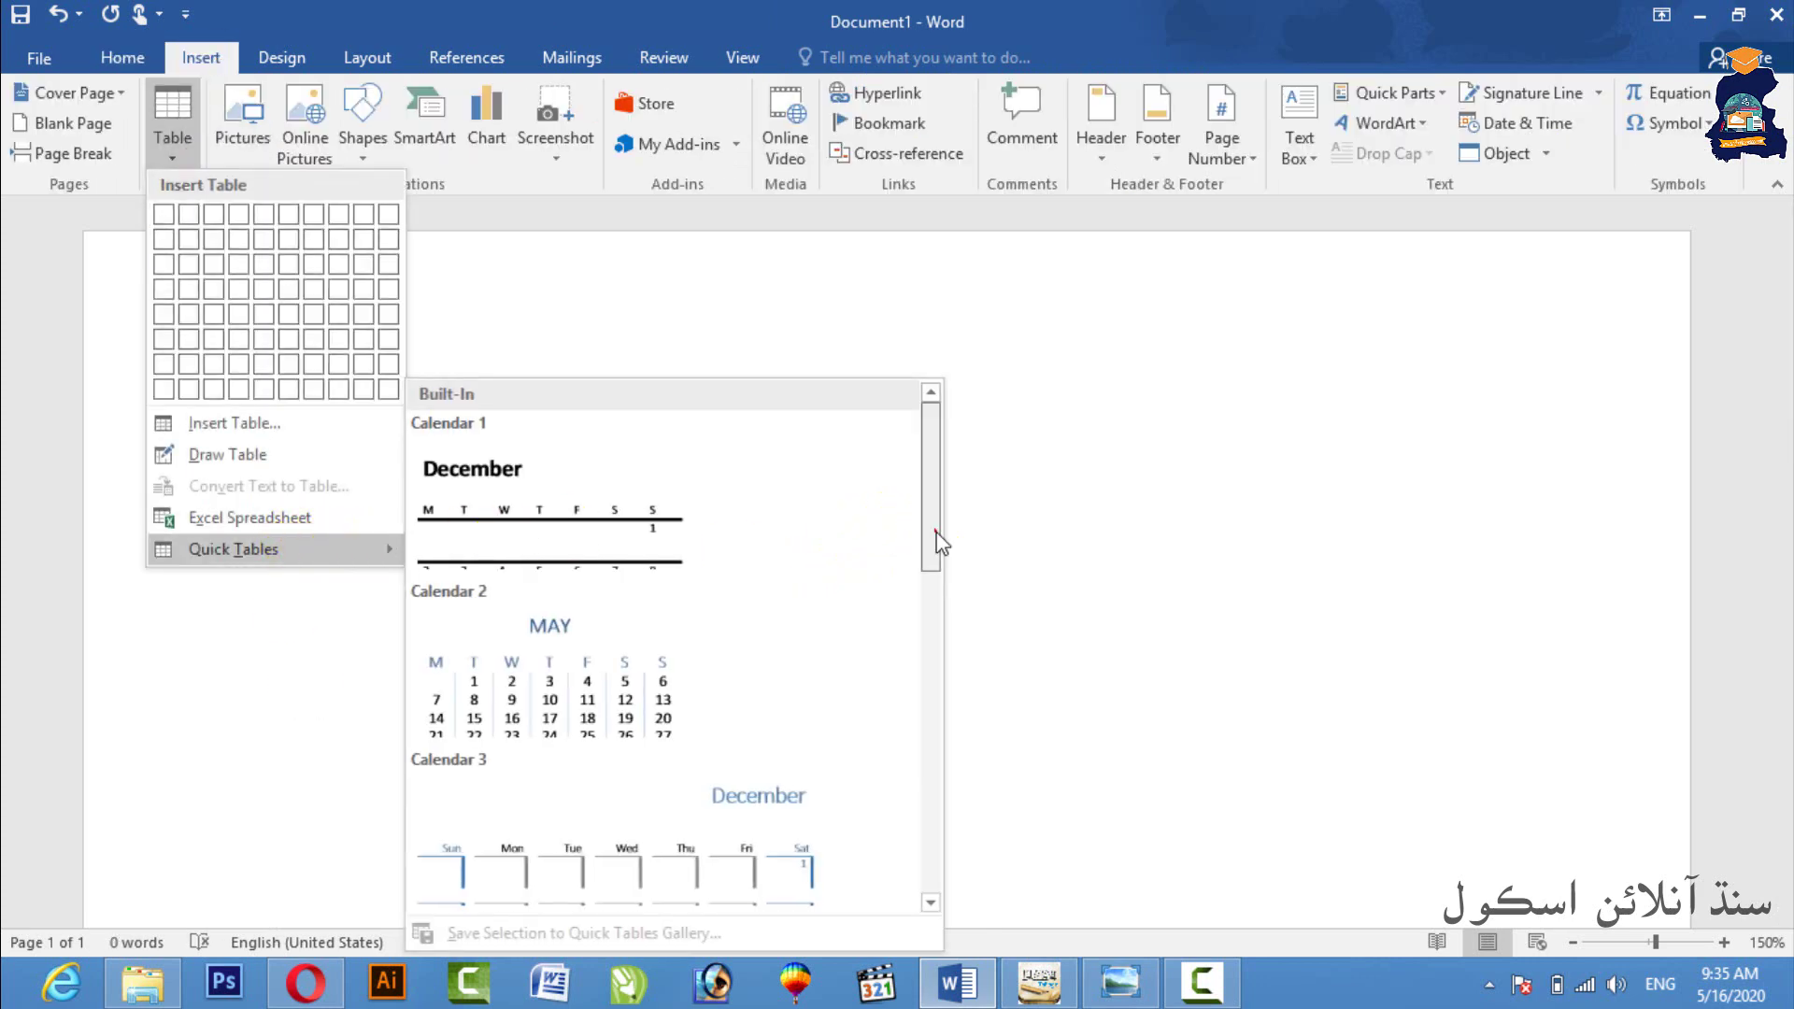
pyautogui.moveTo(931, 509); pyautogui.dragTo(773, 620)
pyautogui.moveTo(928, 640); pyautogui.dragTo(929, 811)
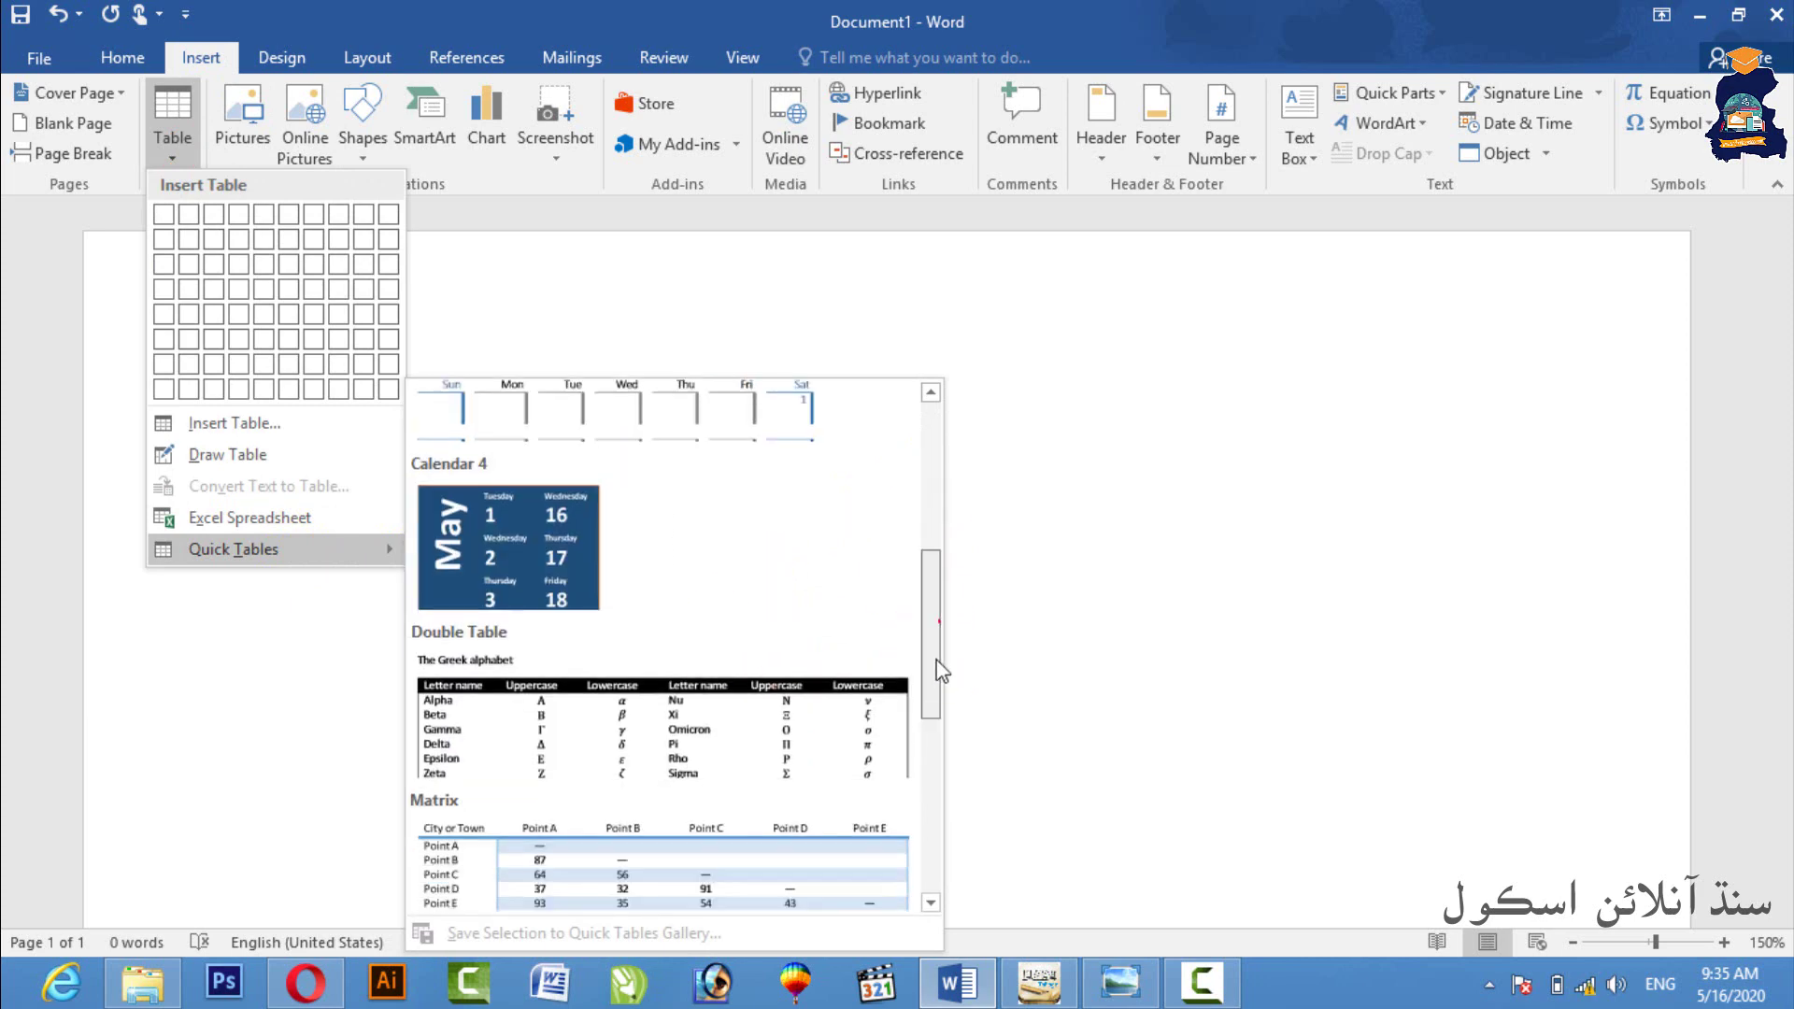
pyautogui.click(498, 553)
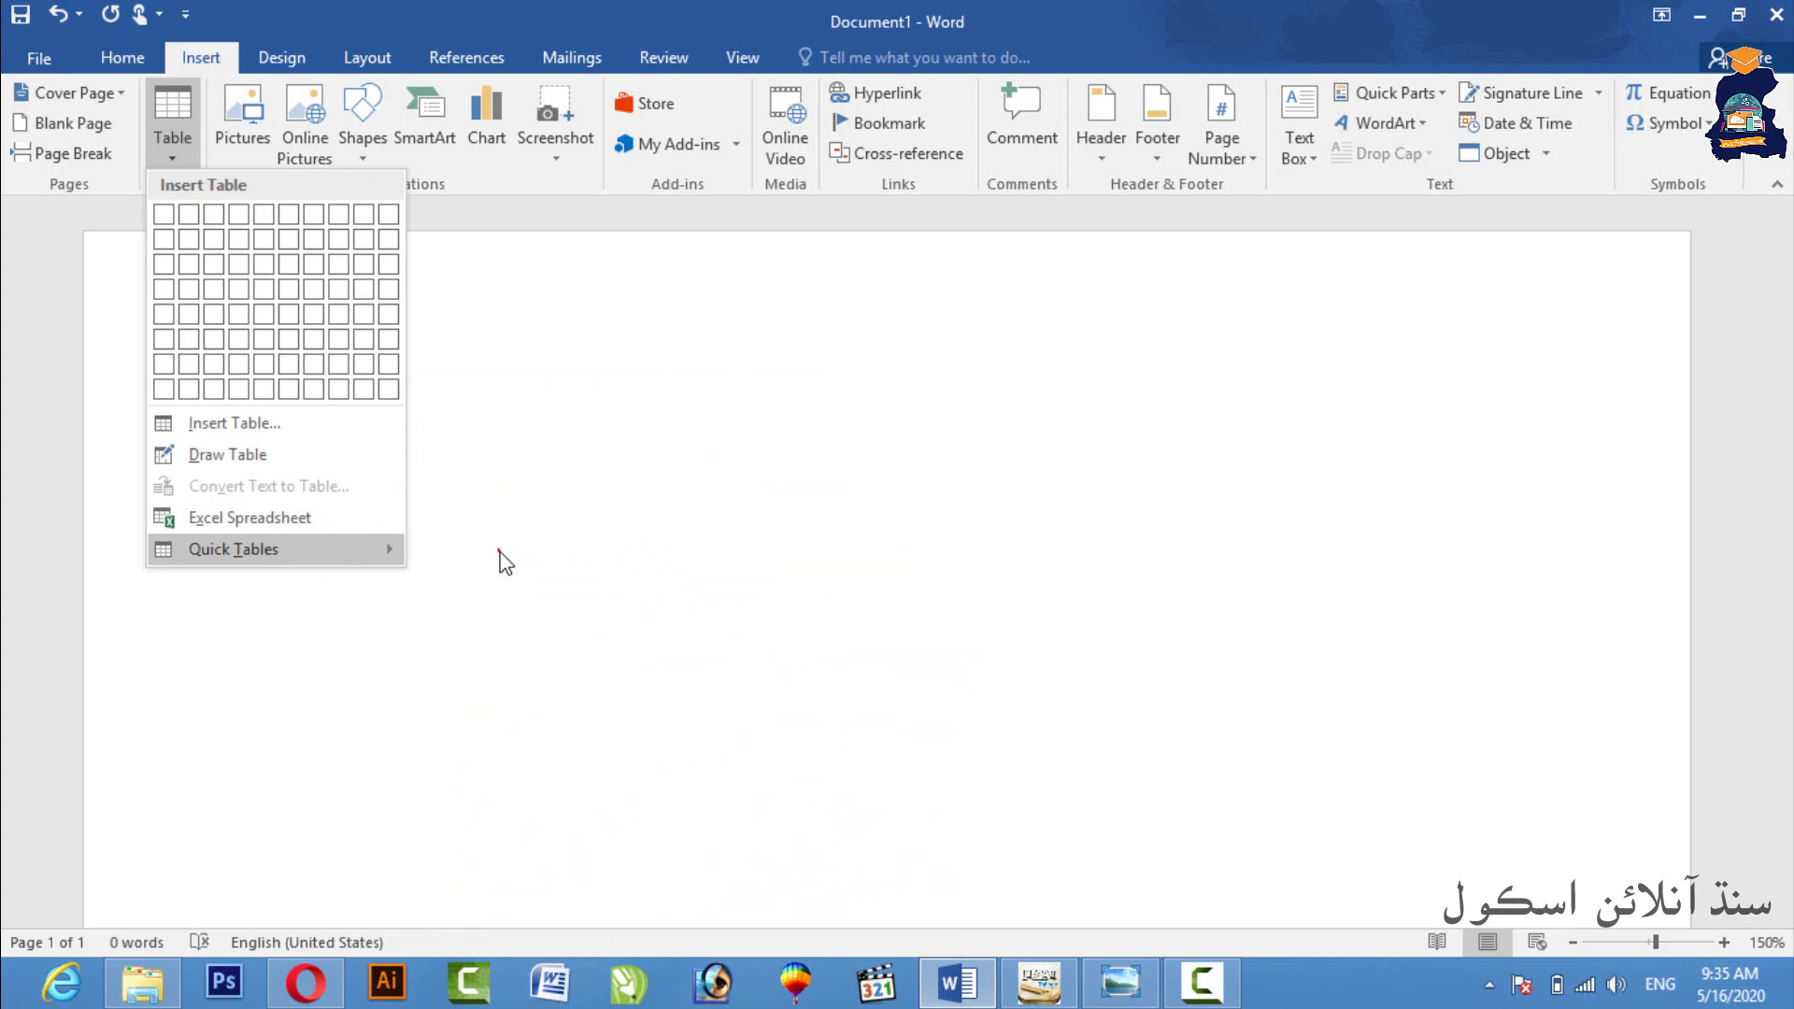
# - Rename the NEEDED heading to Price, set Books to 50, and add an empty row at the end
pyautogui.moveTo(352, 434); pyautogui.dragTo(270, 433)
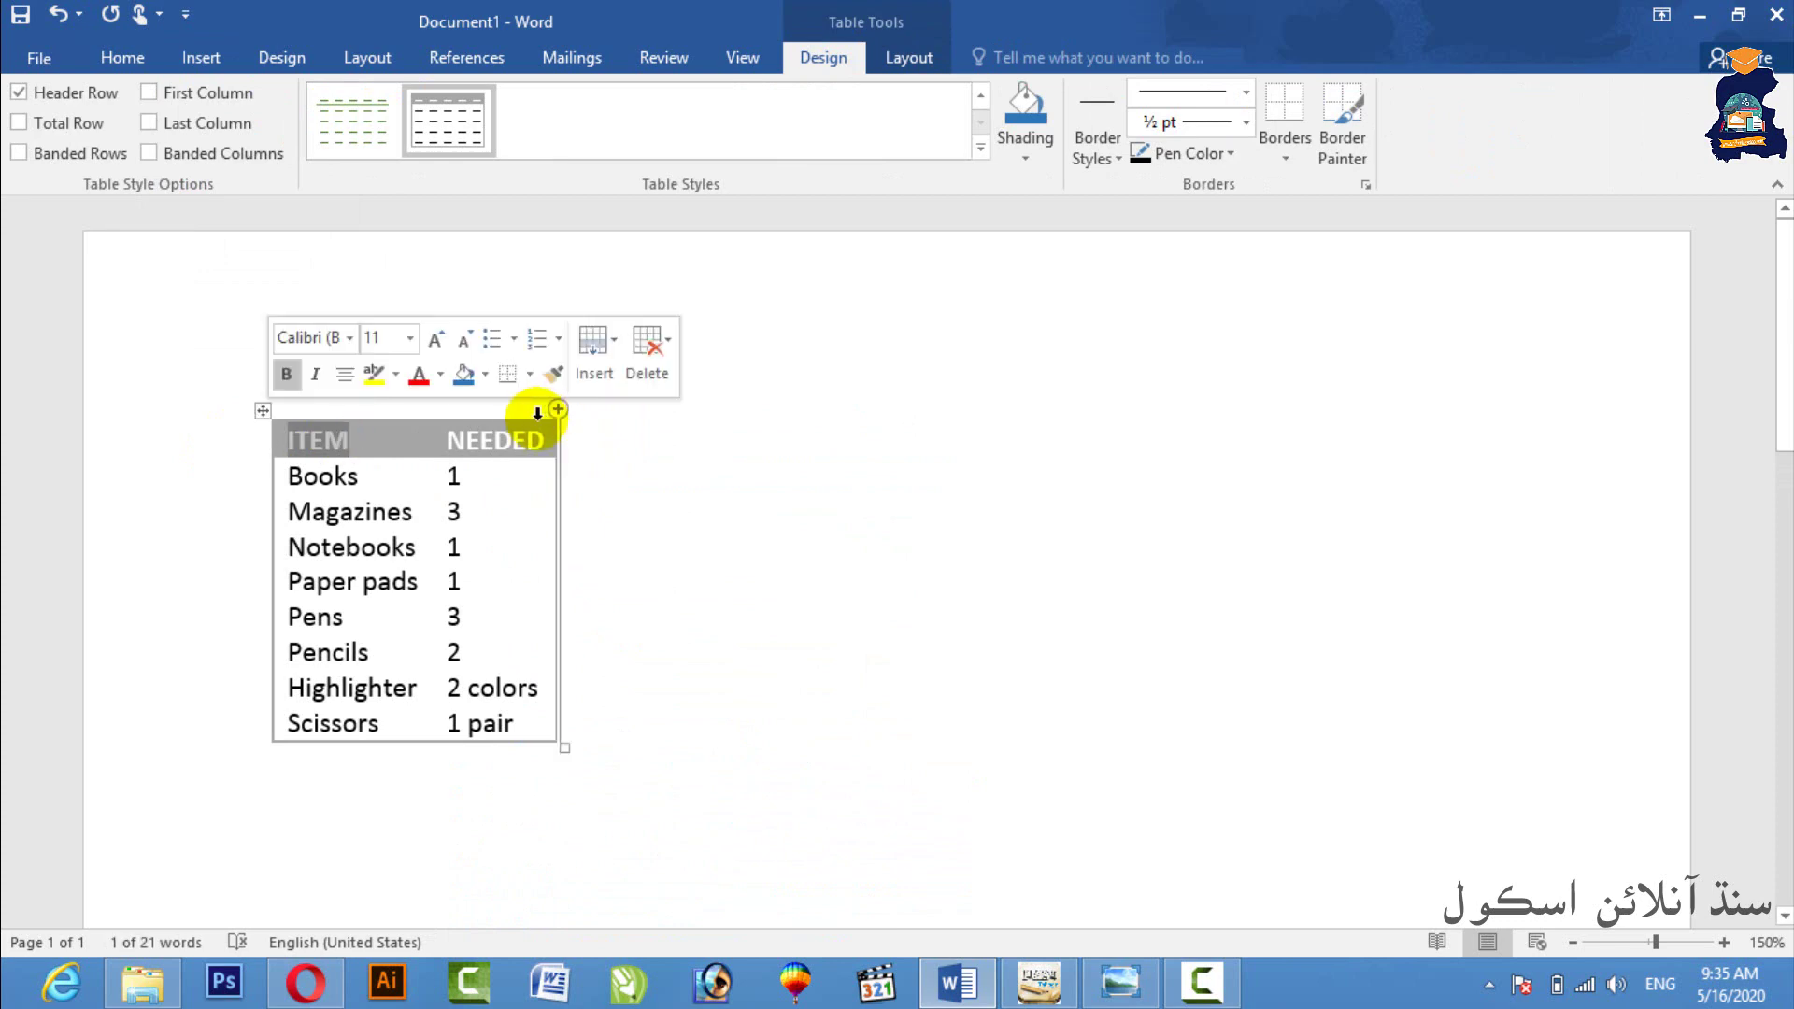
pyautogui.moveTo(545, 437); pyautogui.dragTo(460, 440)
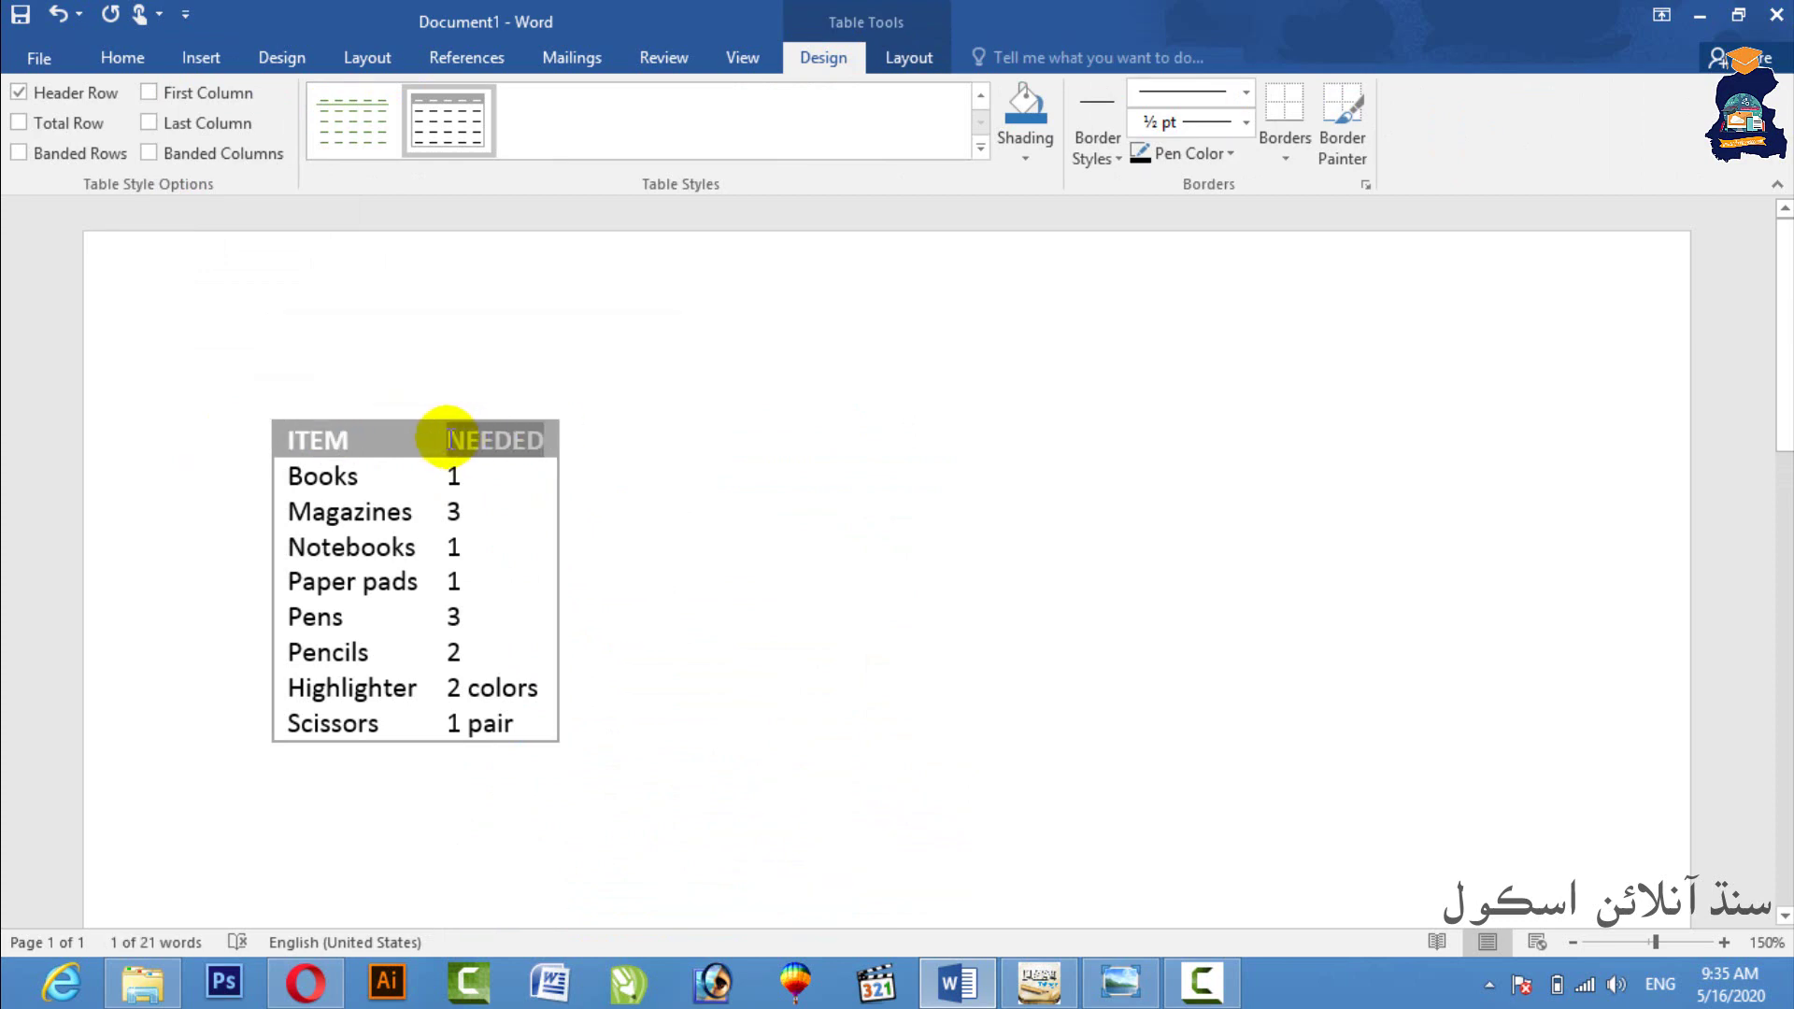
pyautogui.write('Price')
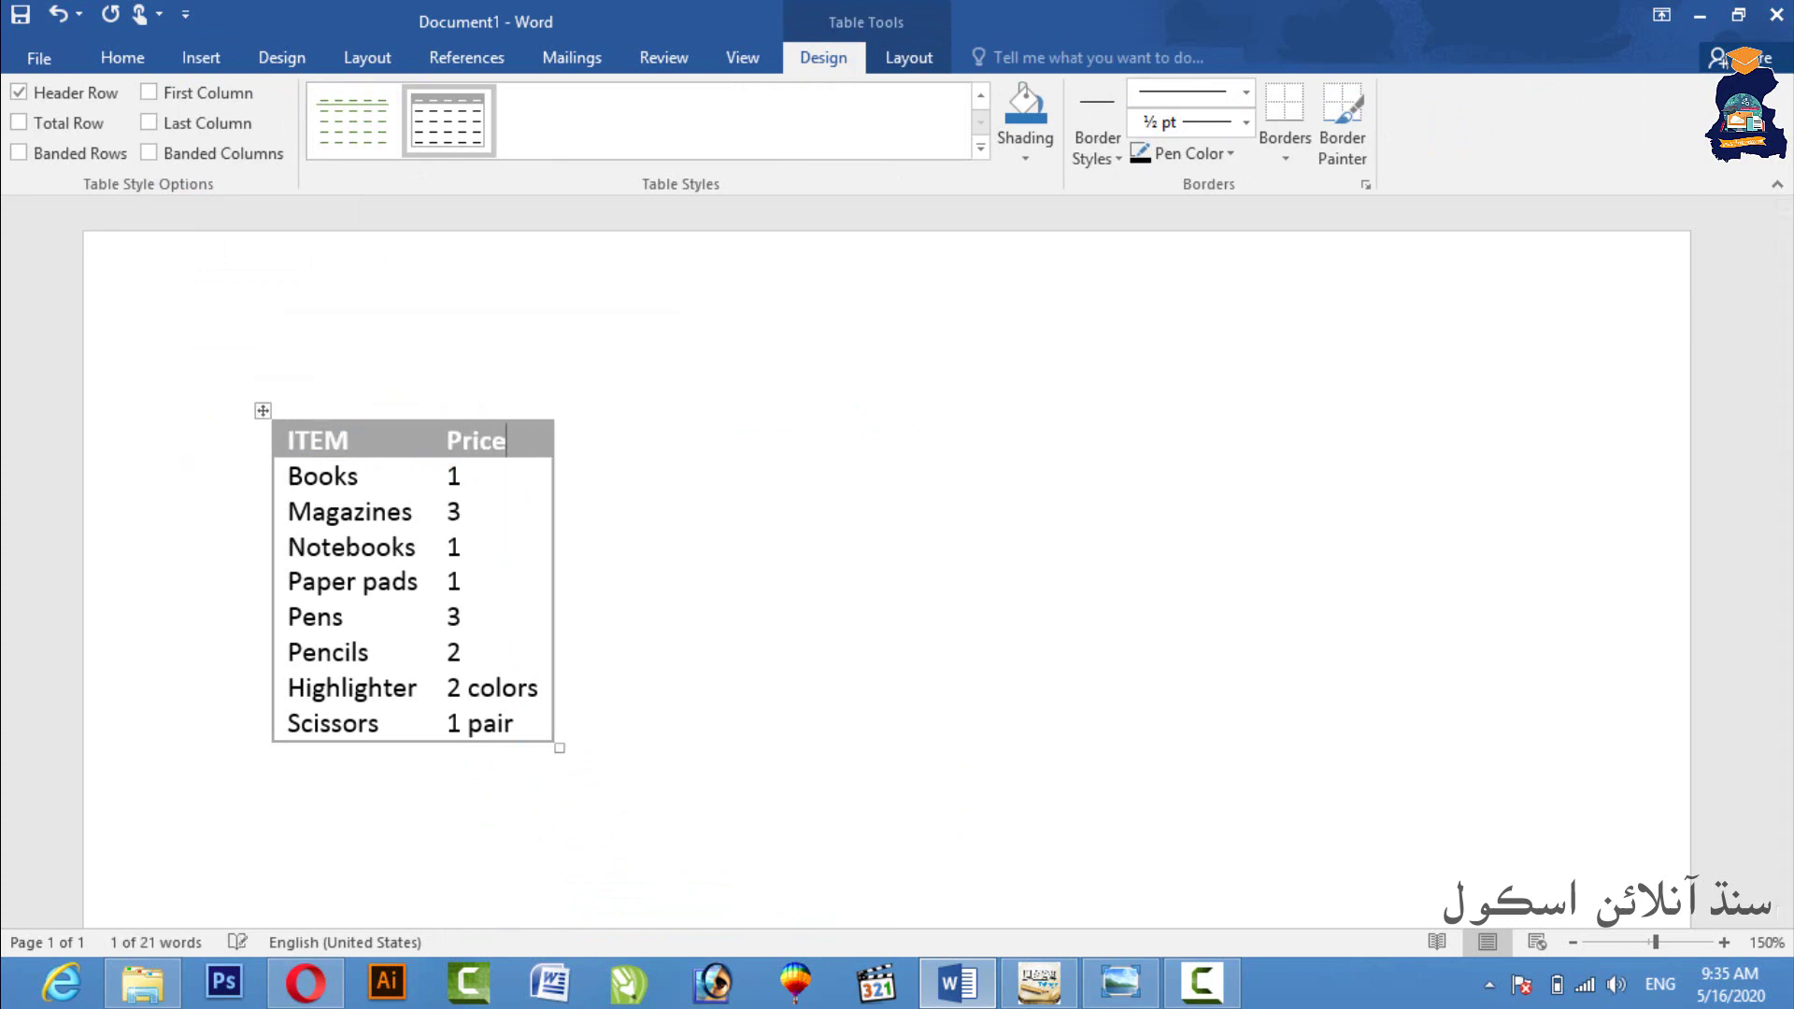
pyautogui.moveTo(359, 477); pyautogui.dragTo(293, 486)
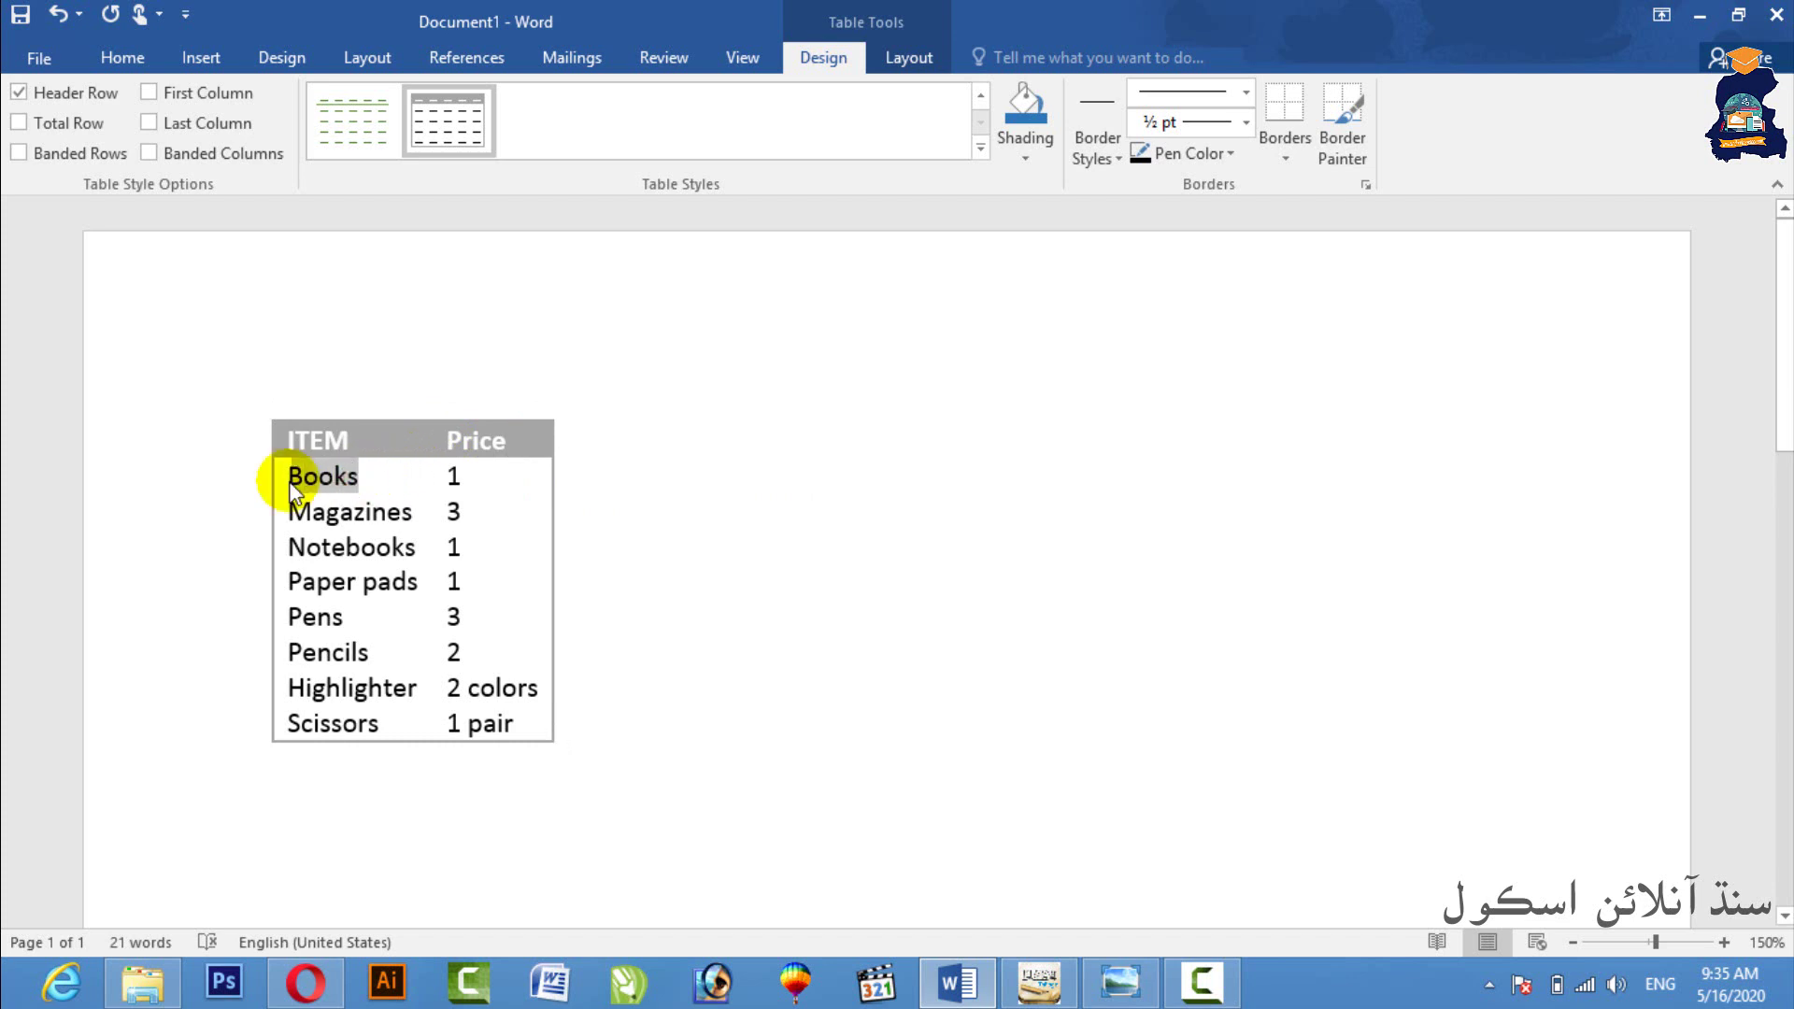
pyautogui.moveTo(461, 479); pyautogui.dragTo(452, 460)
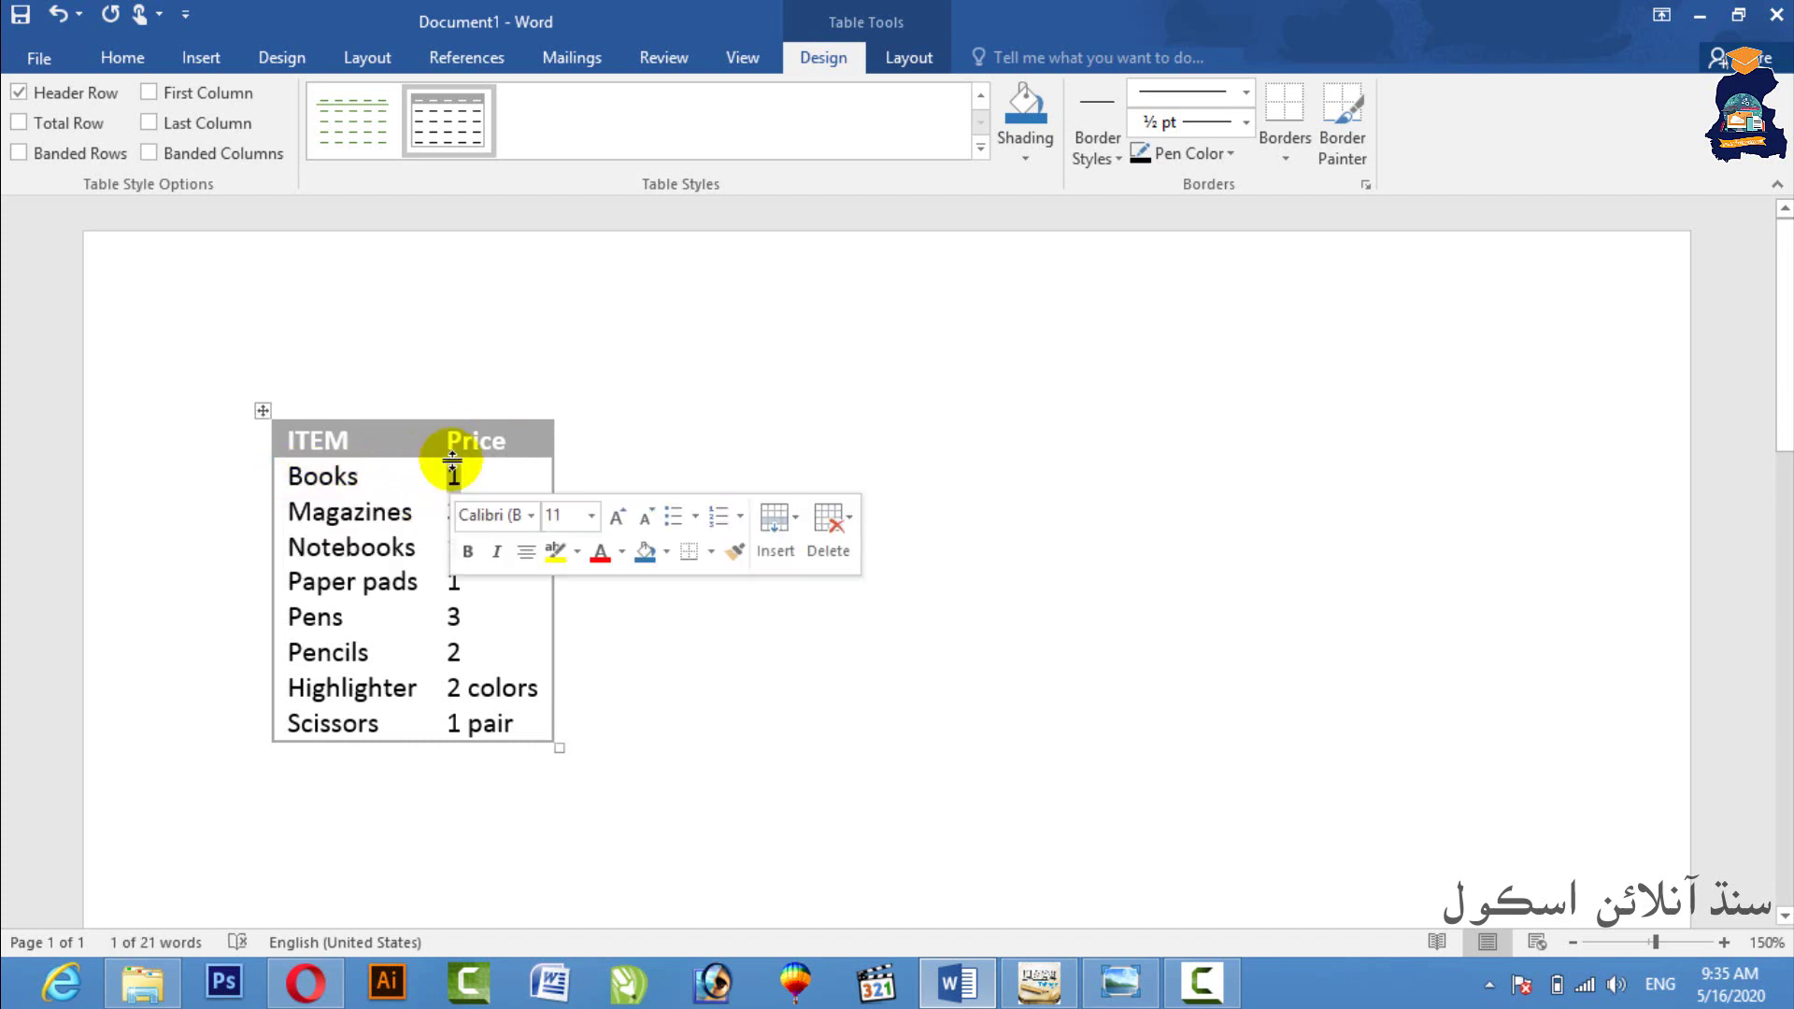
pyautogui.write('50')
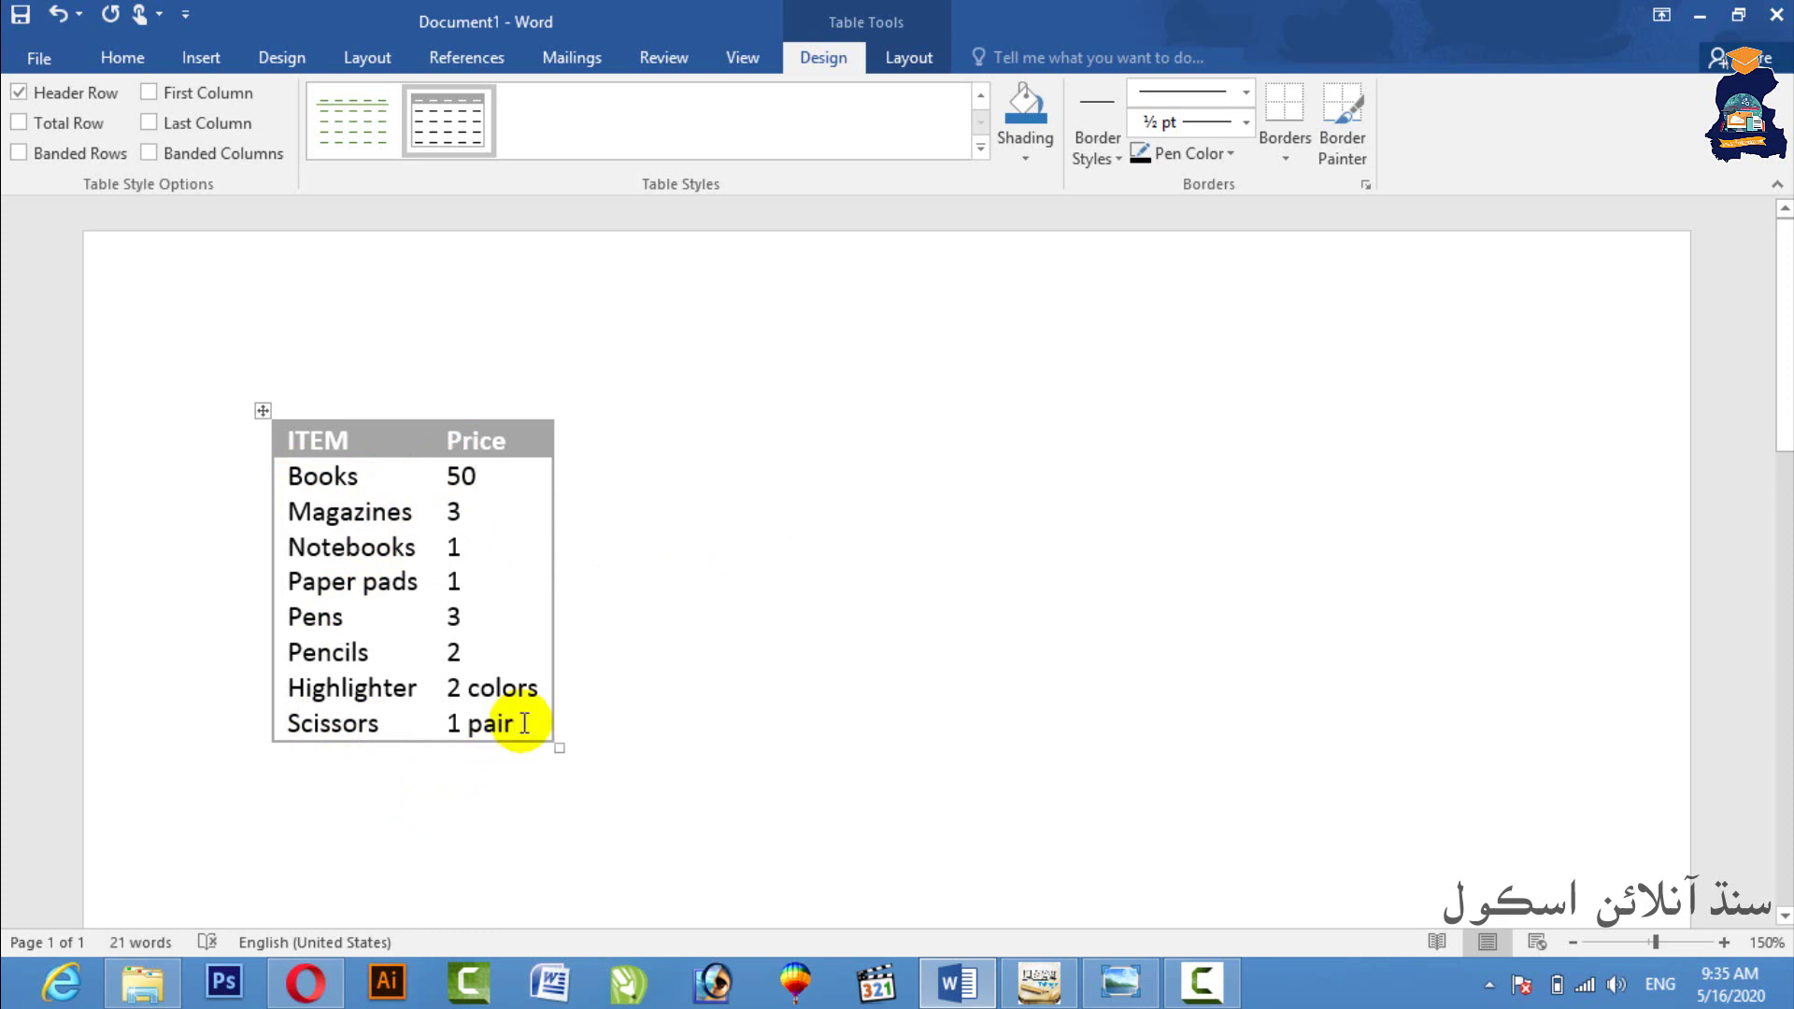
pyautogui.press('Tab')
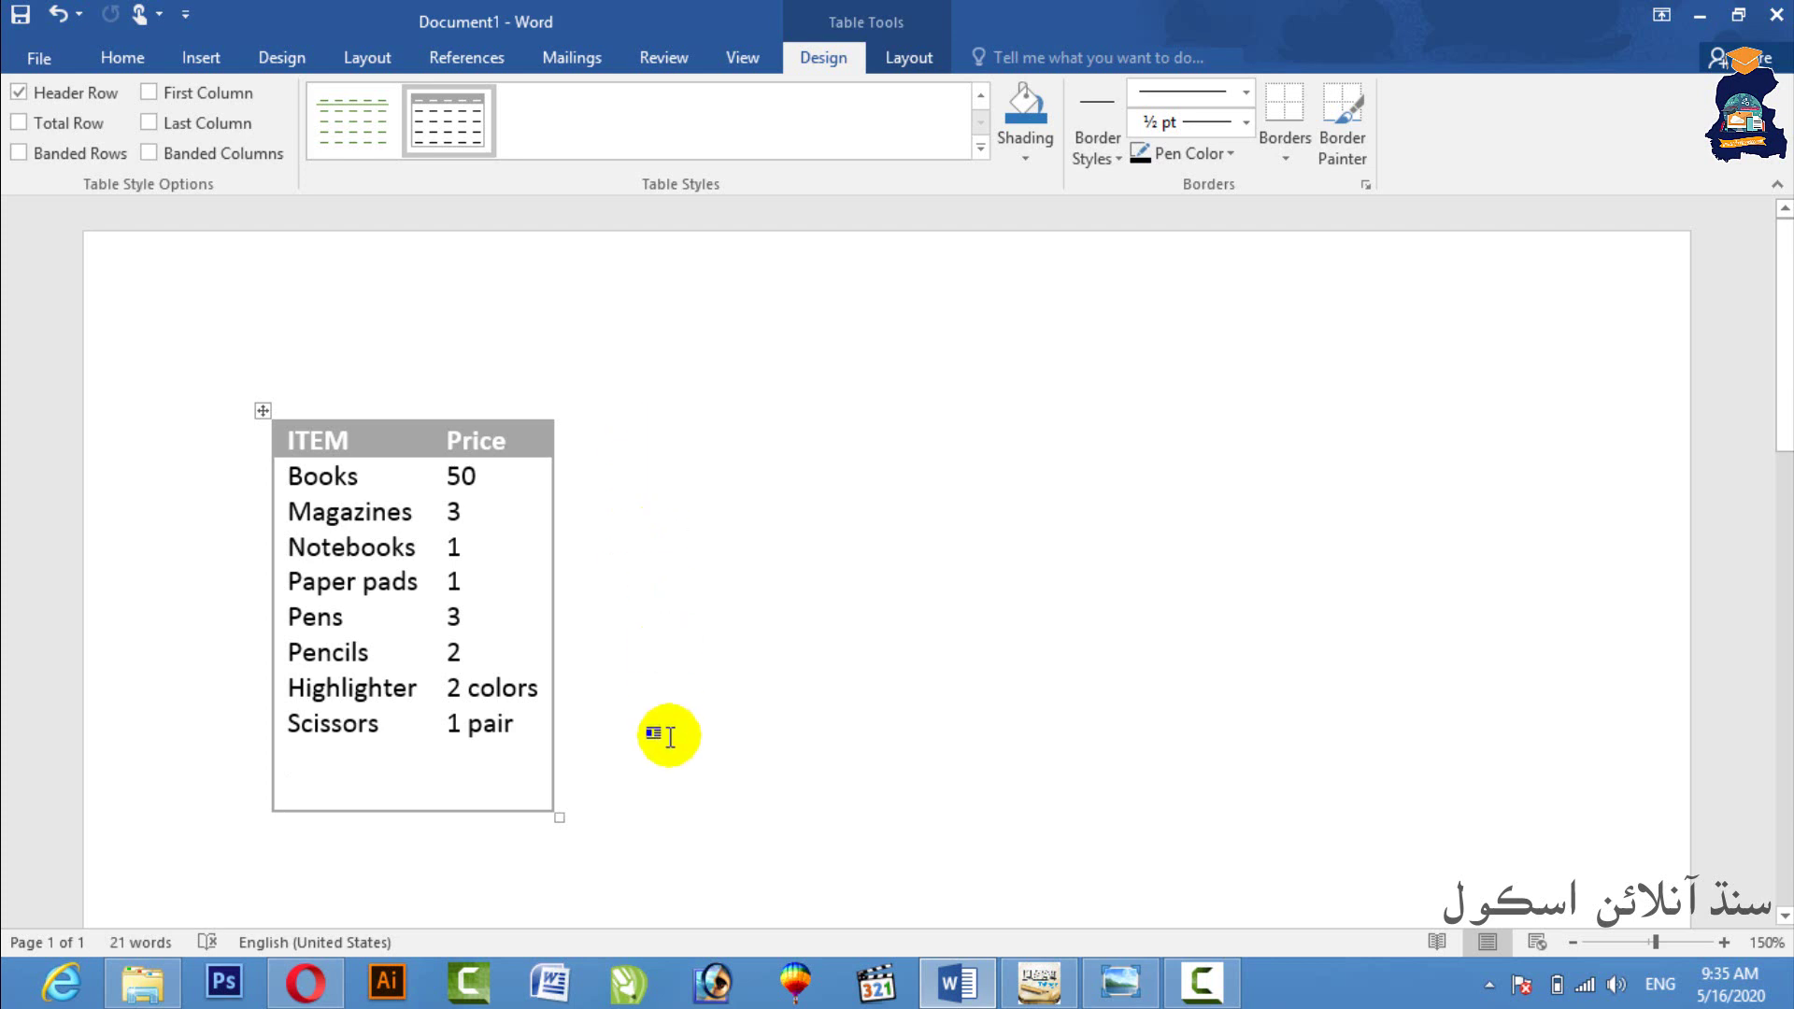
# - Insert a new column beside Price and start its header, then undo the mistyped text
pyautogui.moveTo(495, 431); pyautogui.dragTo(511, 759)
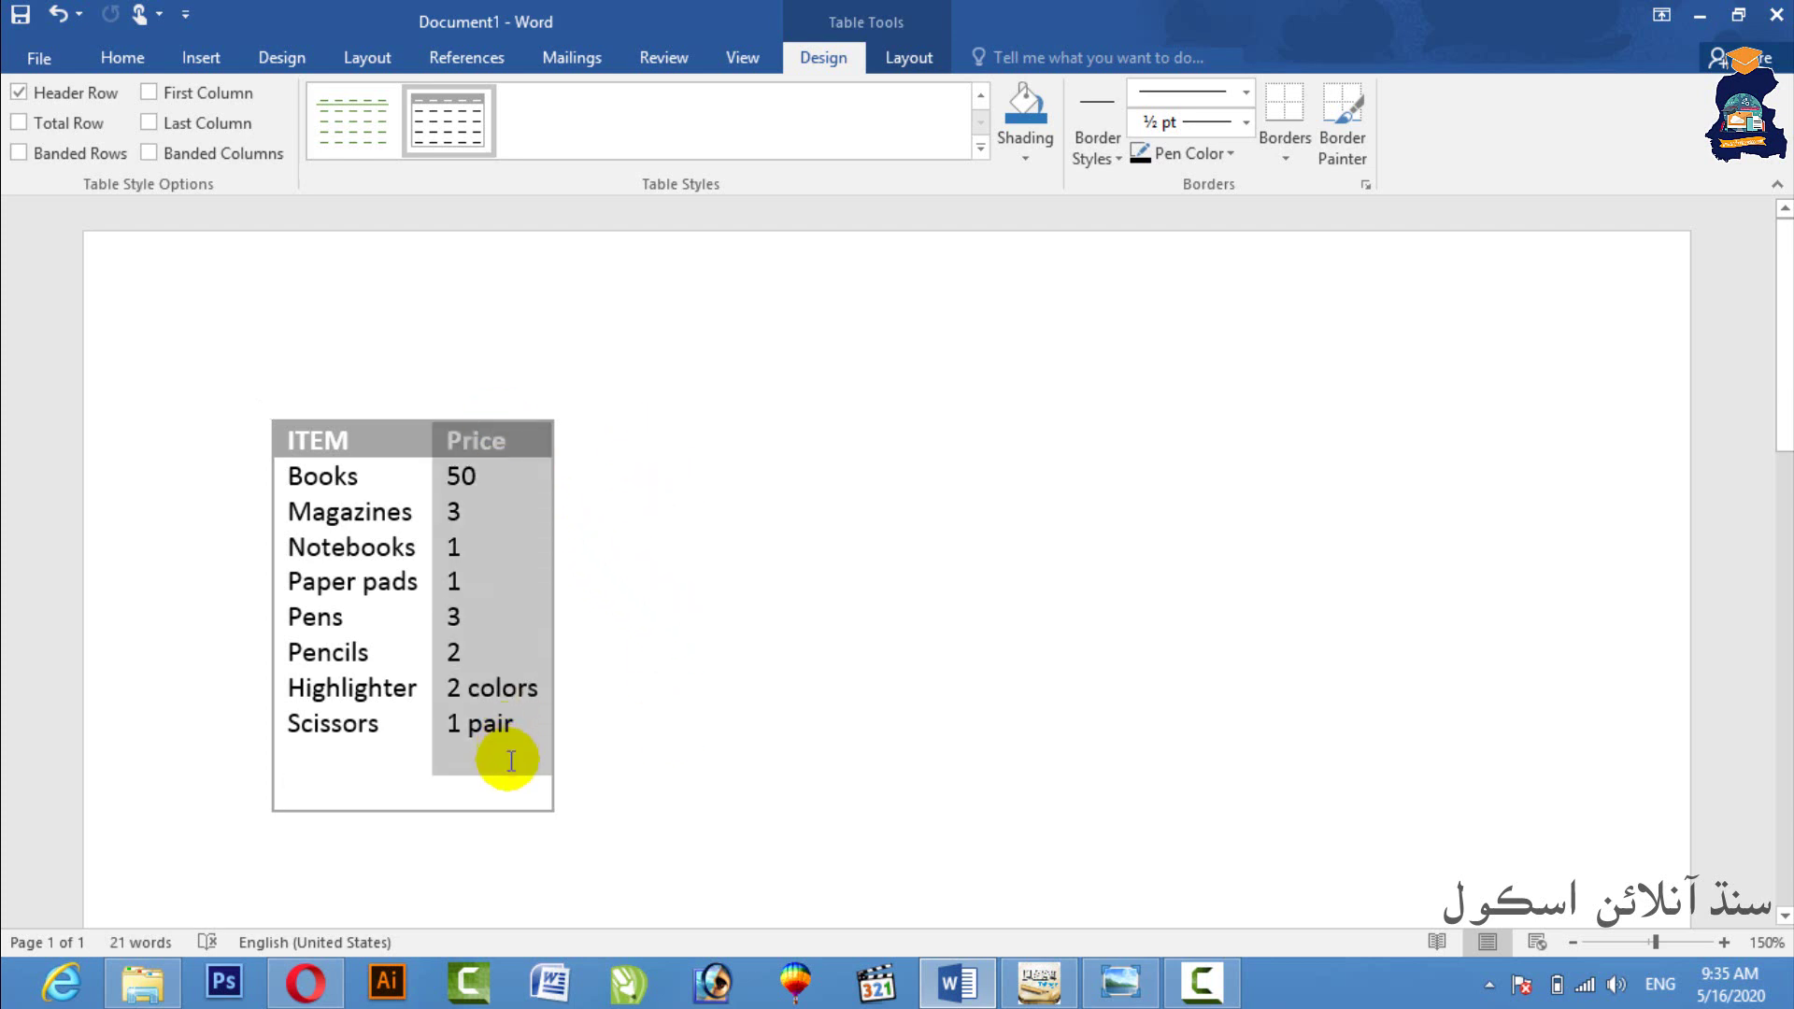
pyautogui.rightClick(503, 565)
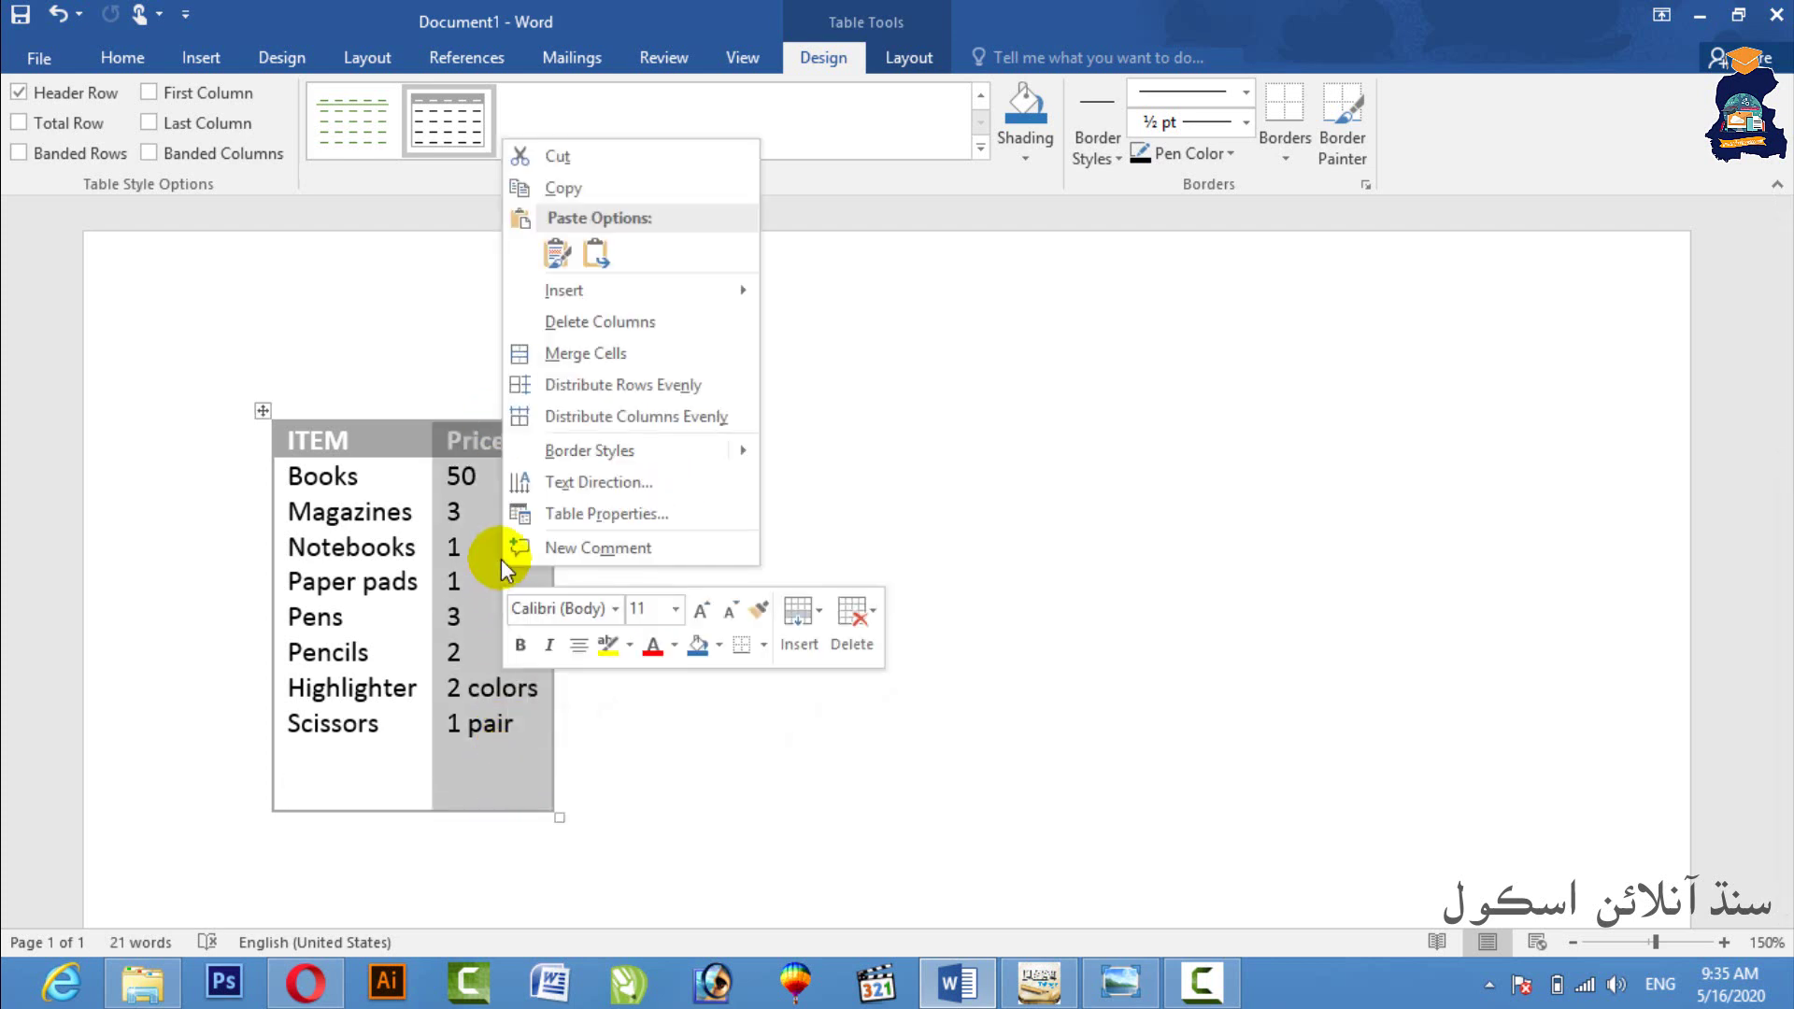
pyautogui.moveTo(589, 290)
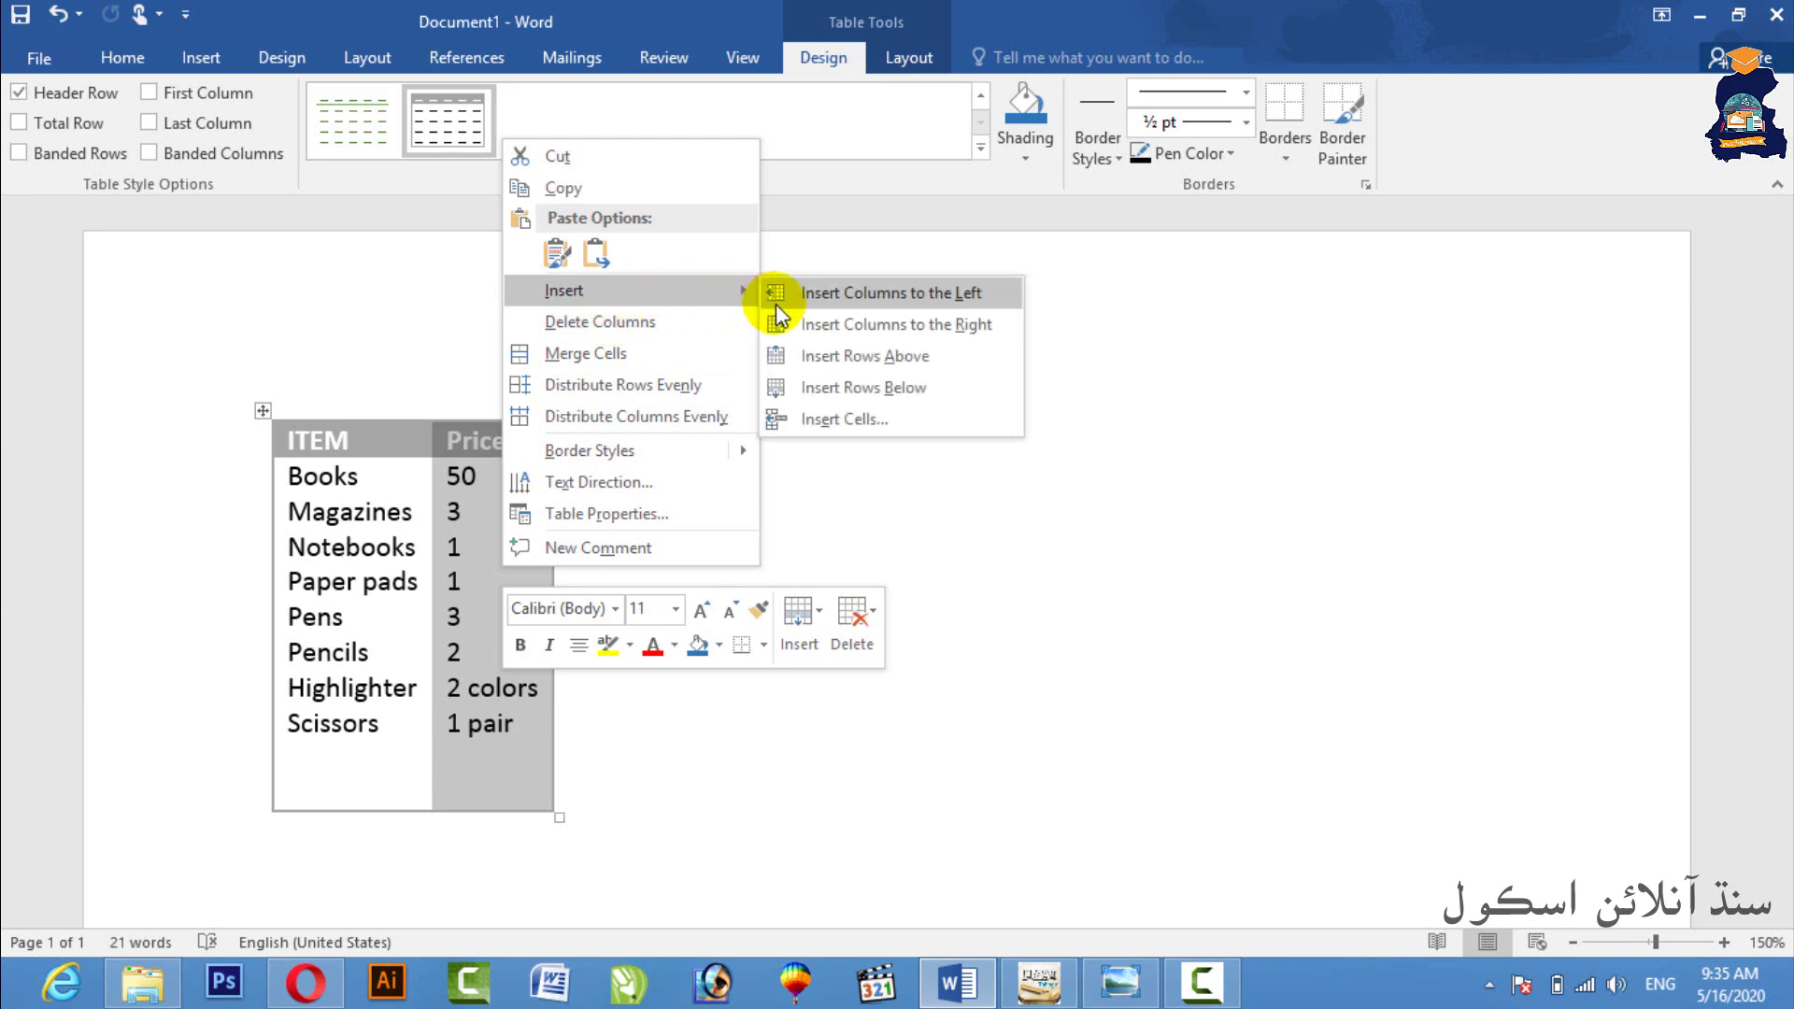
pyautogui.click(809, 317)
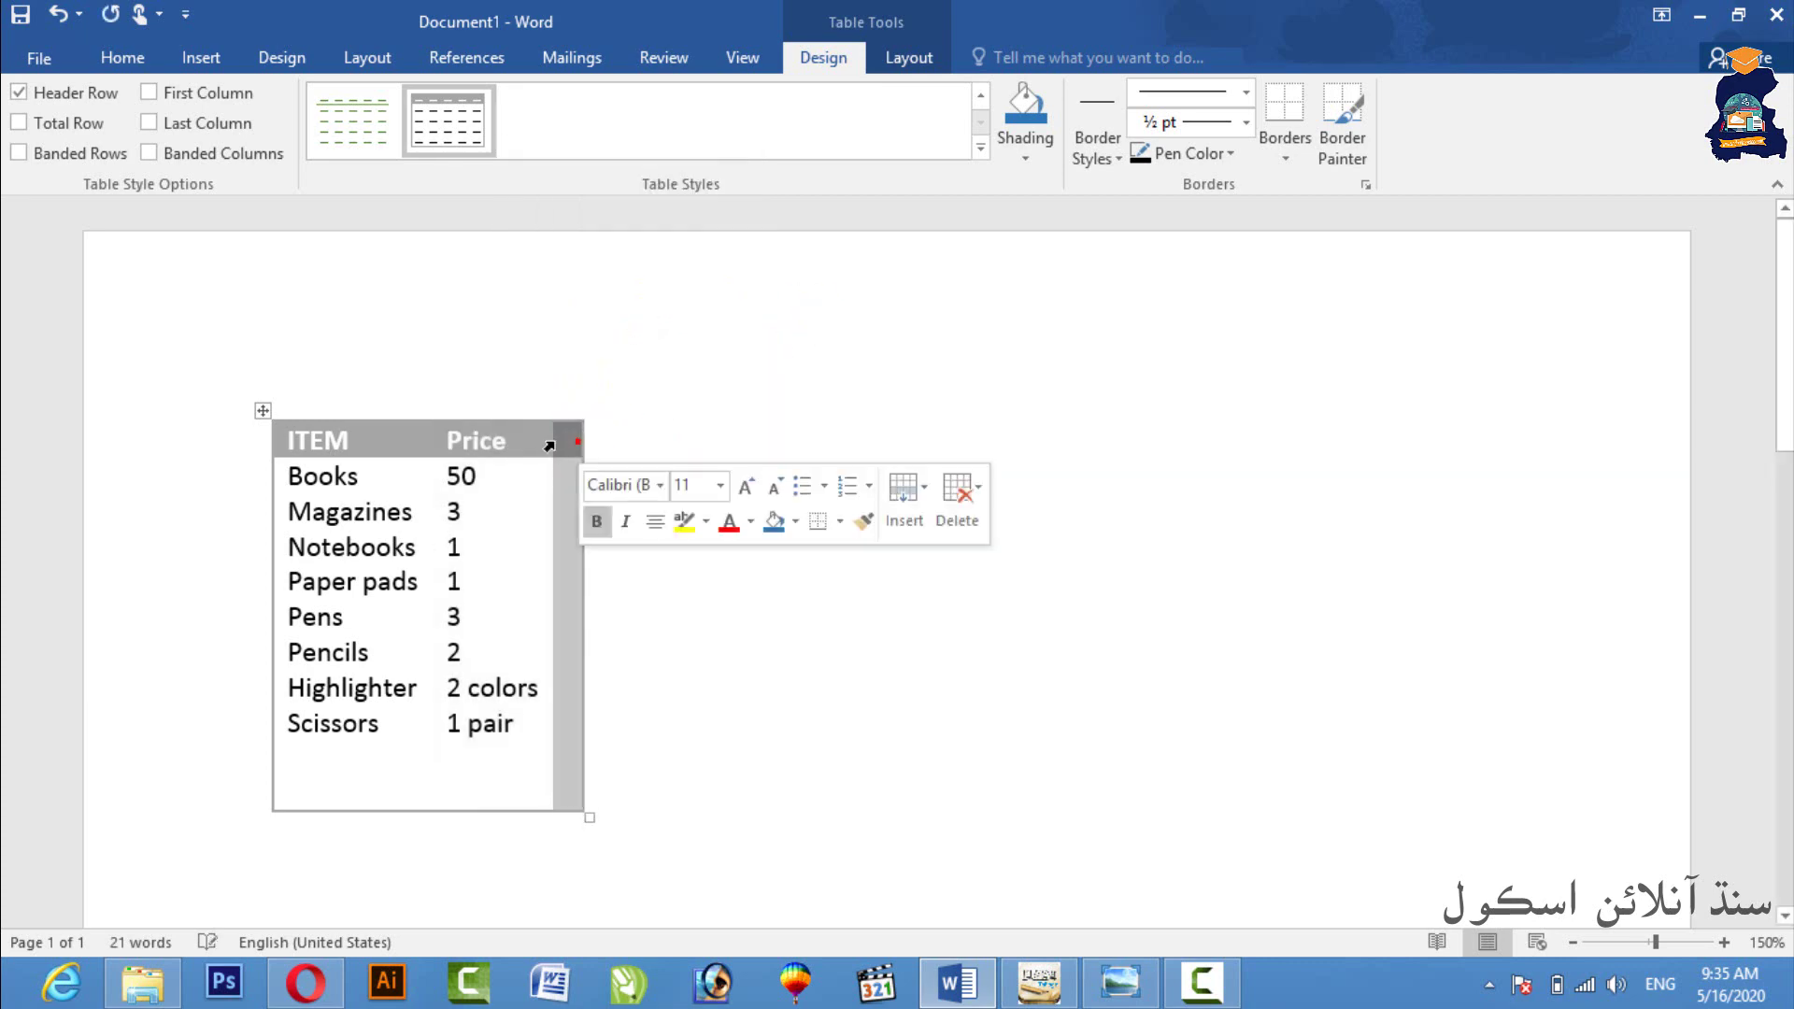
pyautogui.click(579, 442)
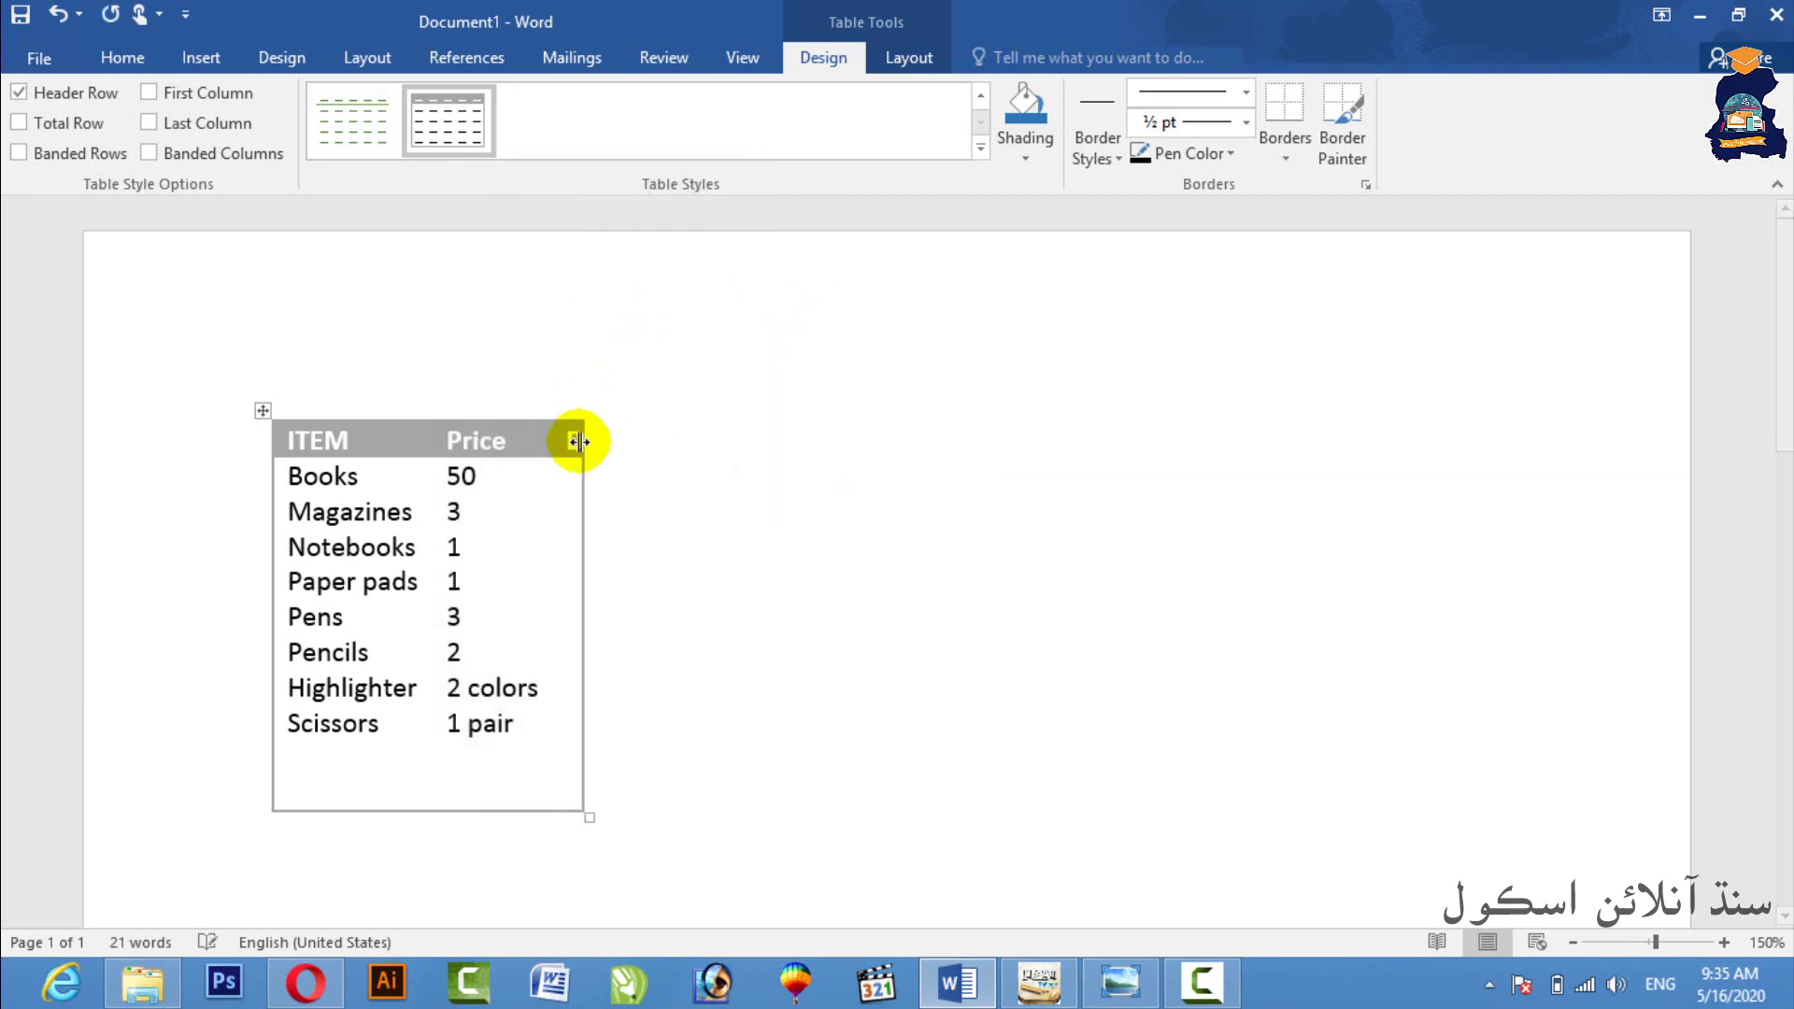
pyautogui.write('Disco')
pyautogui.hotkey('ctrl', 'z')
pyautogui.hotkey('ctrl', 'z')
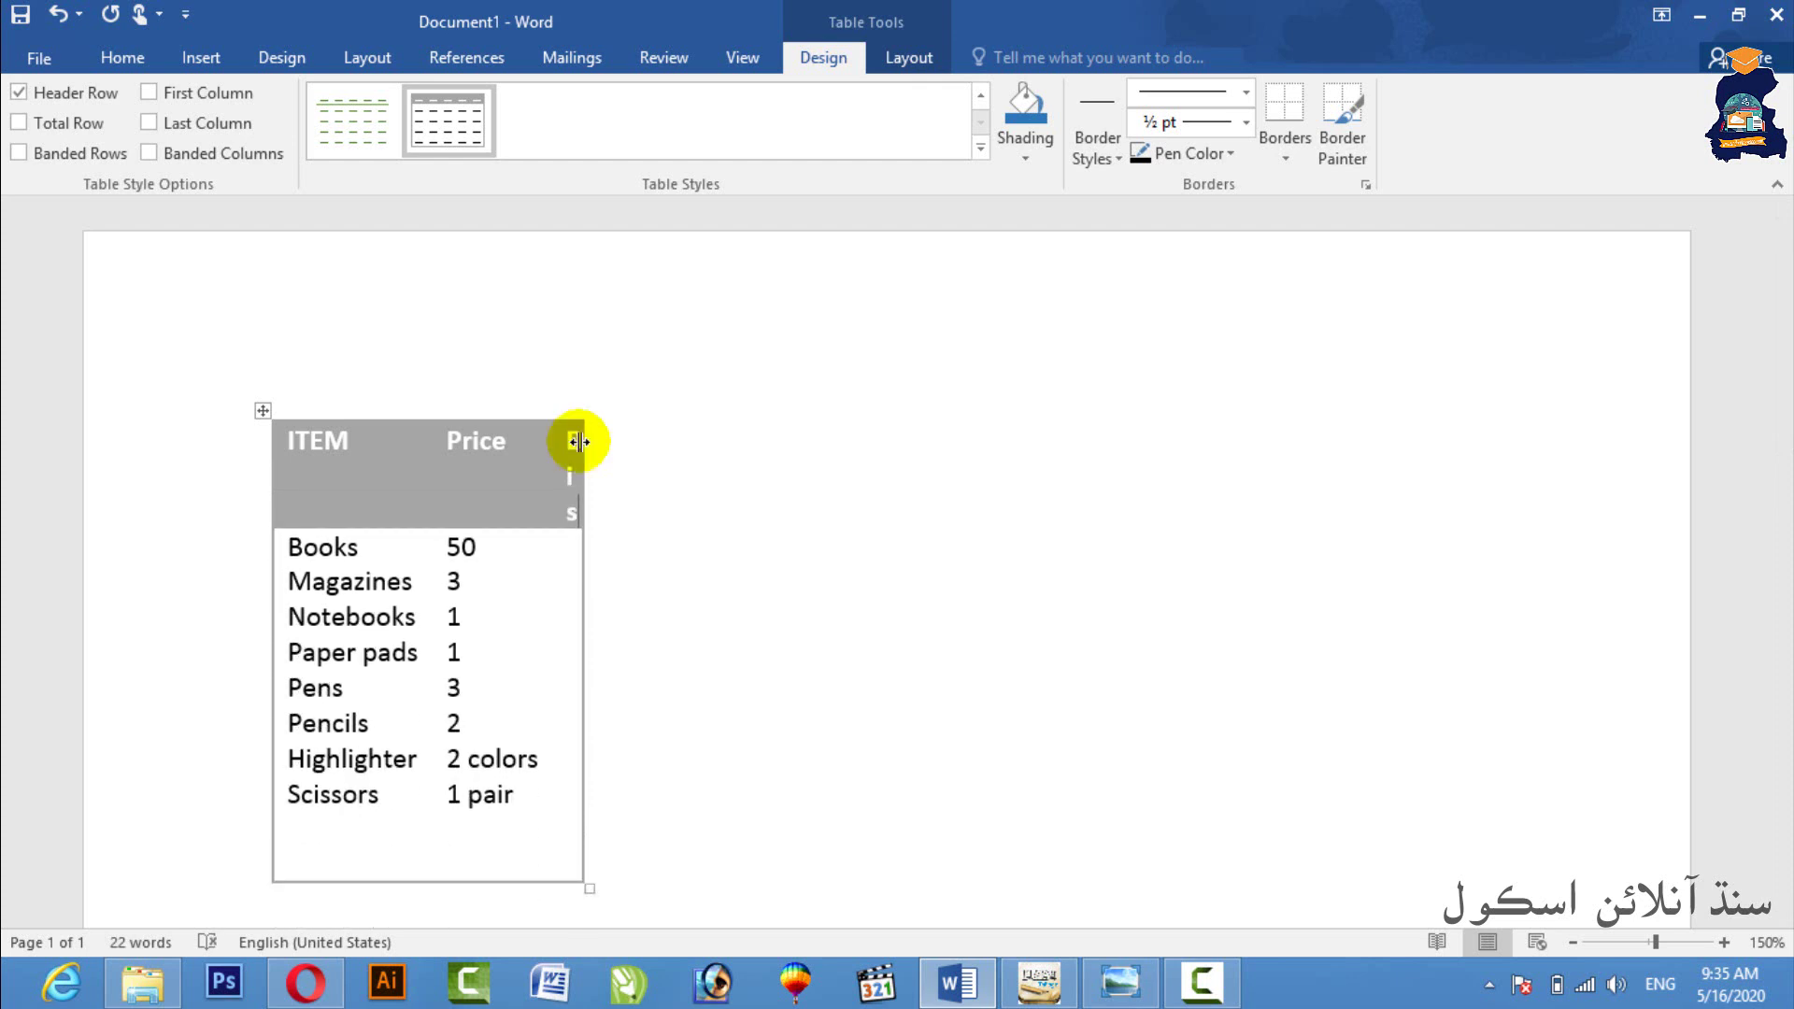
pyautogui.hotkey('ctrl', 'z')
pyautogui.hotkey('ctrl', 'z')
pyautogui.hotkey('ctrl', 'z')
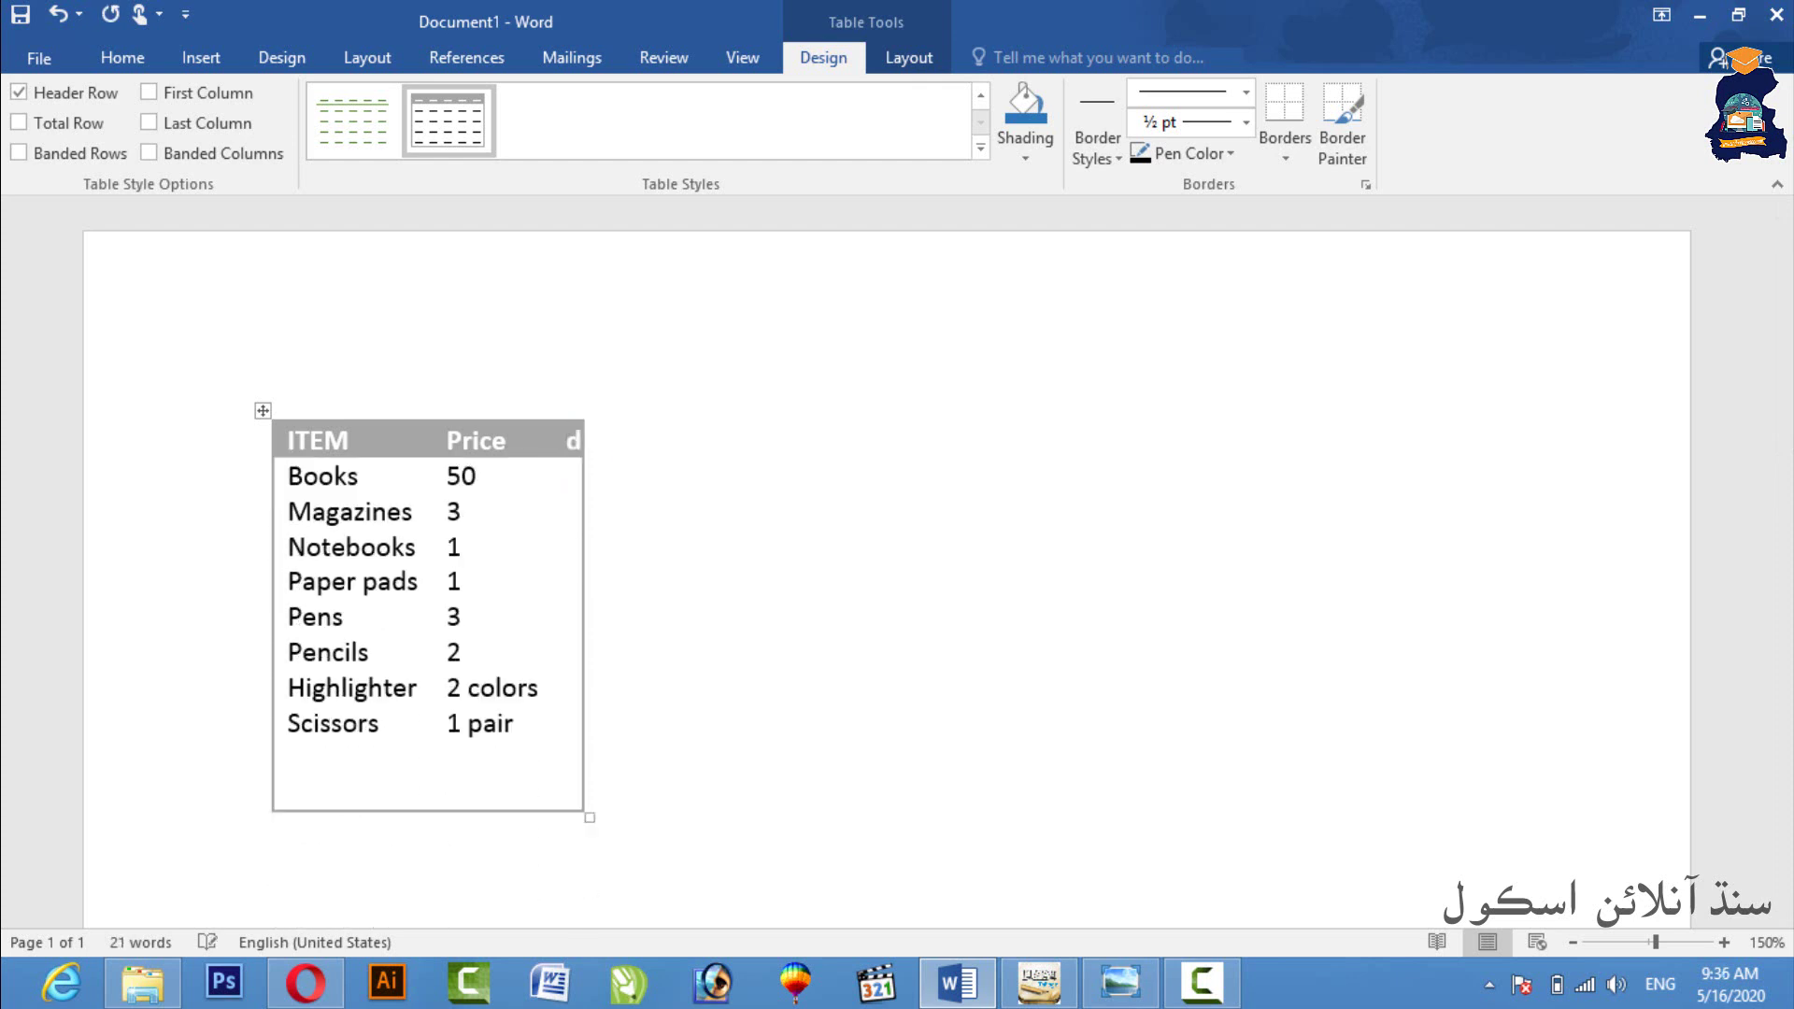
pyautogui.hotkey('ctrl', 'z')
pyautogui.hotkey('ctrl', 'z')
pyautogui.hotkey('ctrl', 'z')
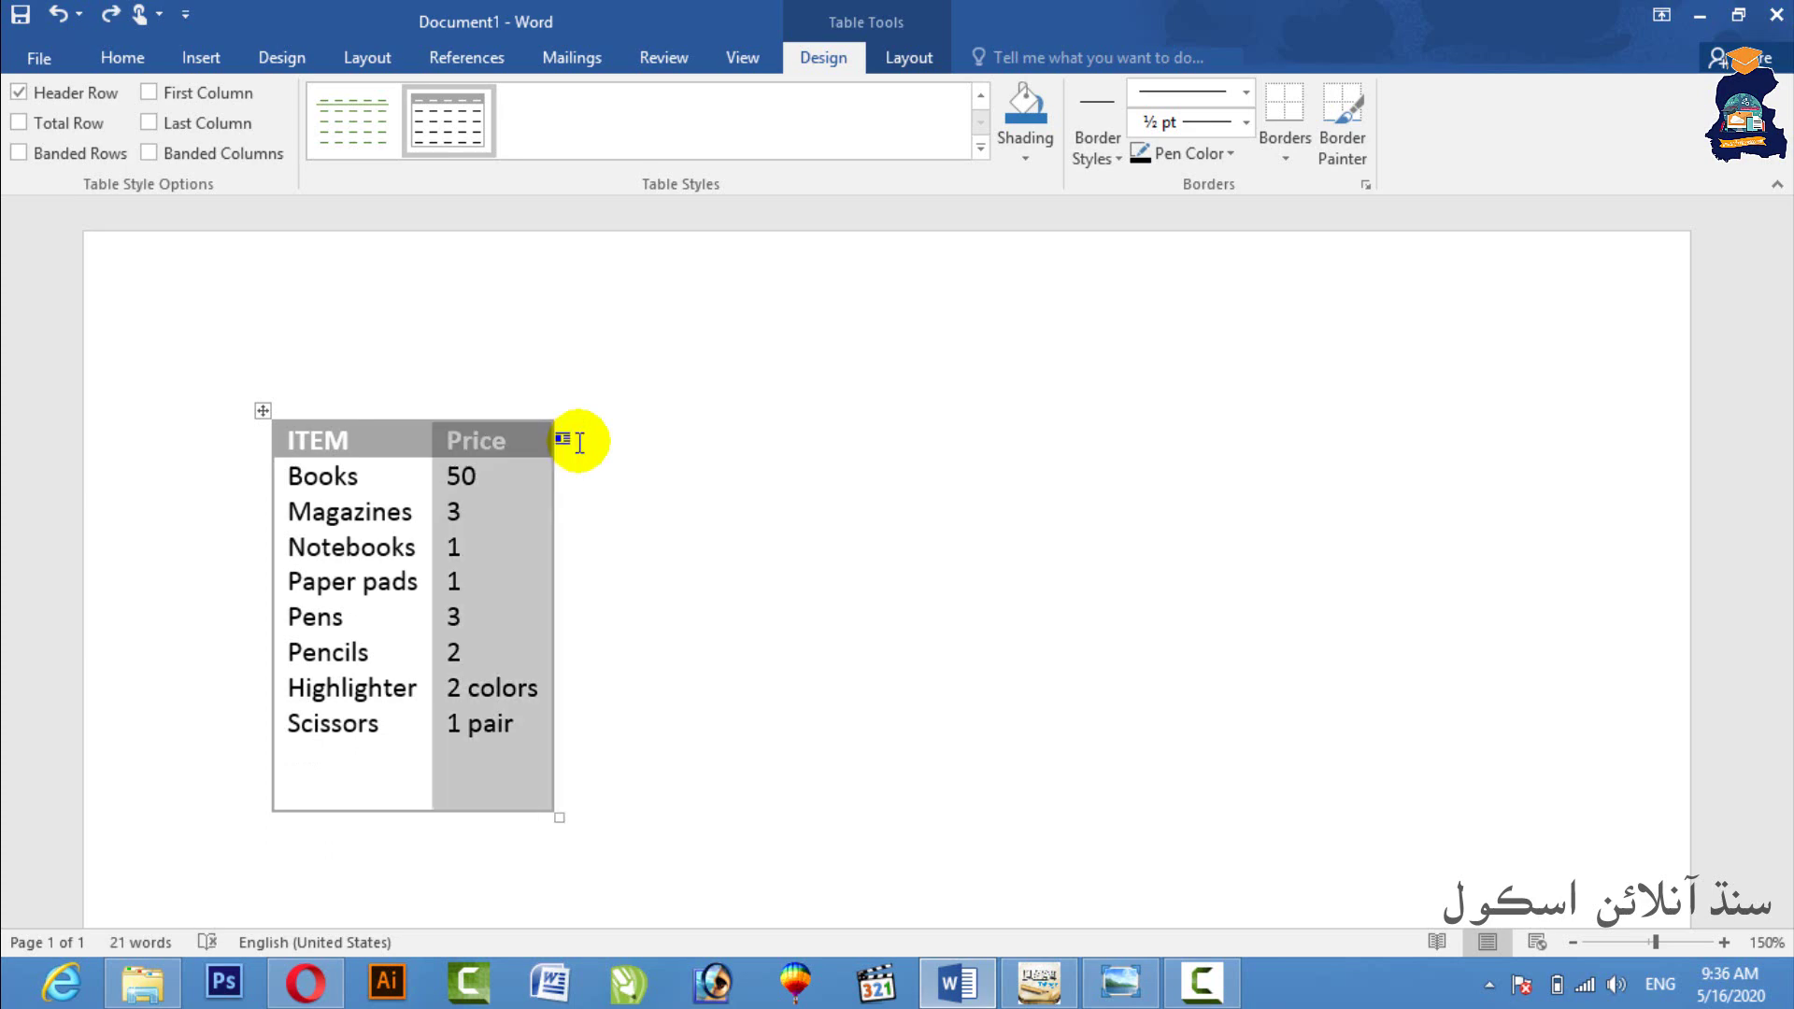
# - Add a column right of Price headed 'discount' and fill three cells with placeholder letters
pyautogui.rightClick(521, 522)
pyautogui.moveTo(659, 673)
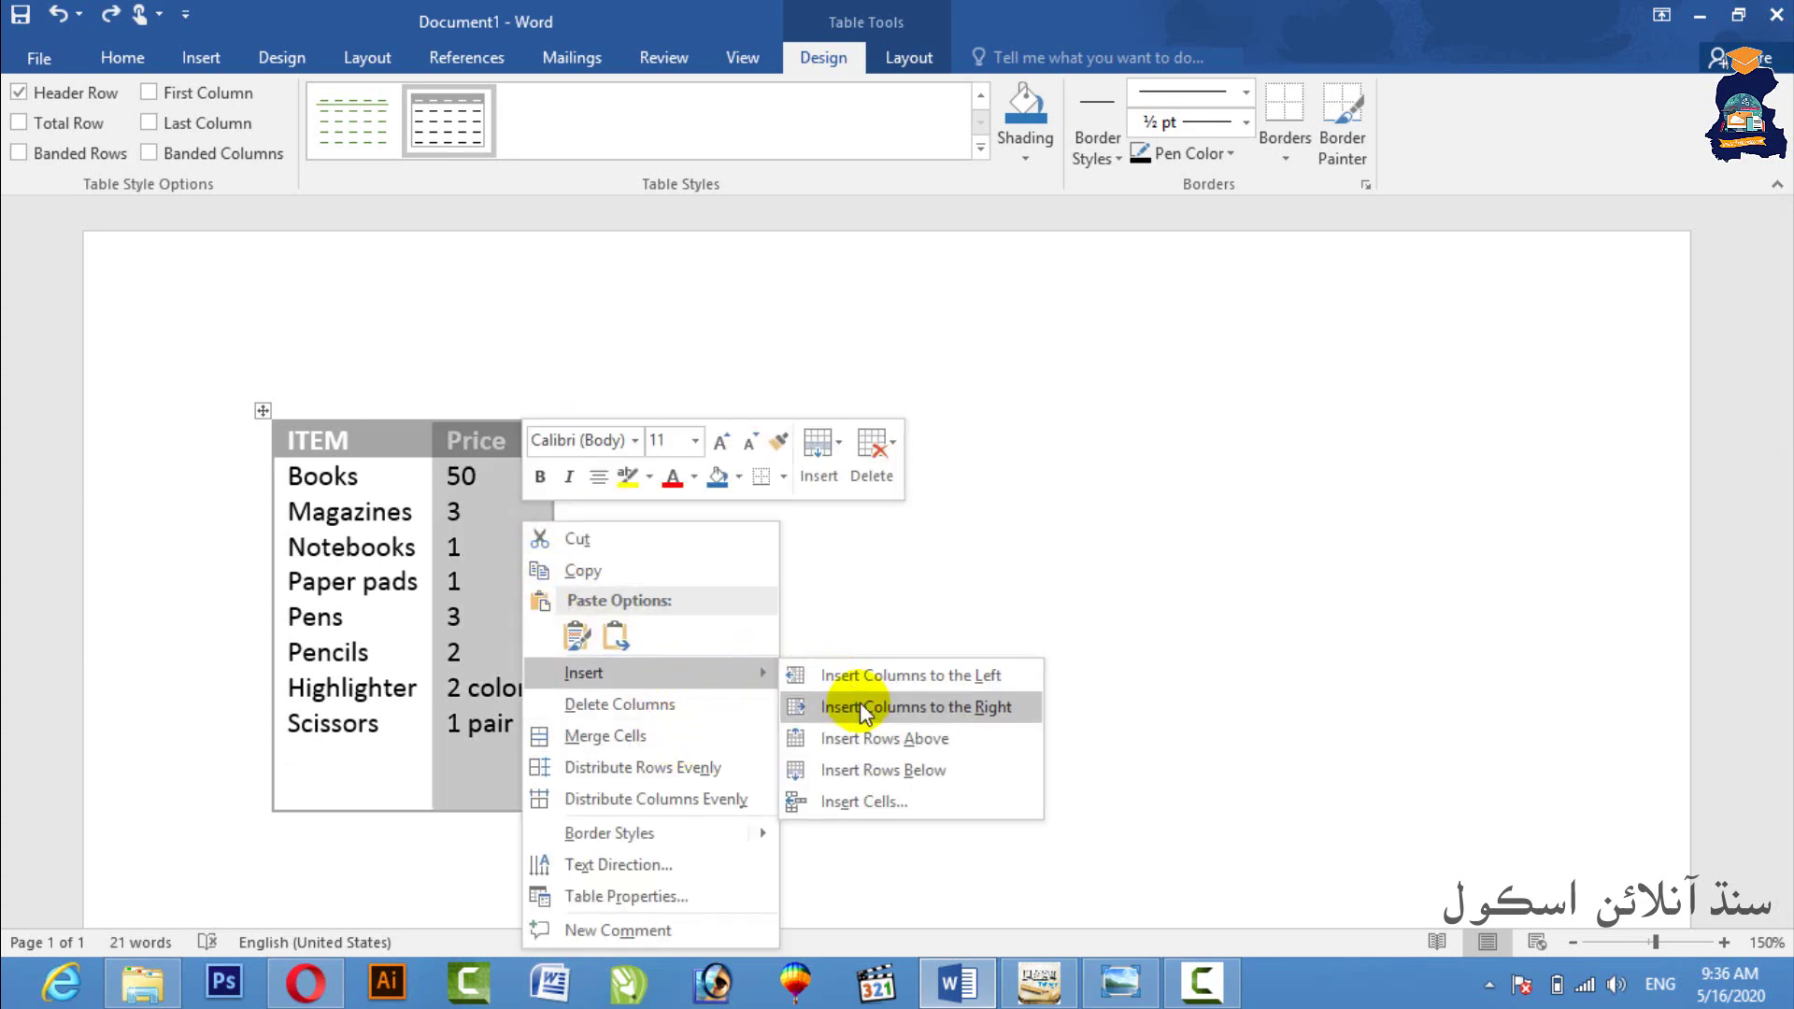
pyautogui.click(861, 707)
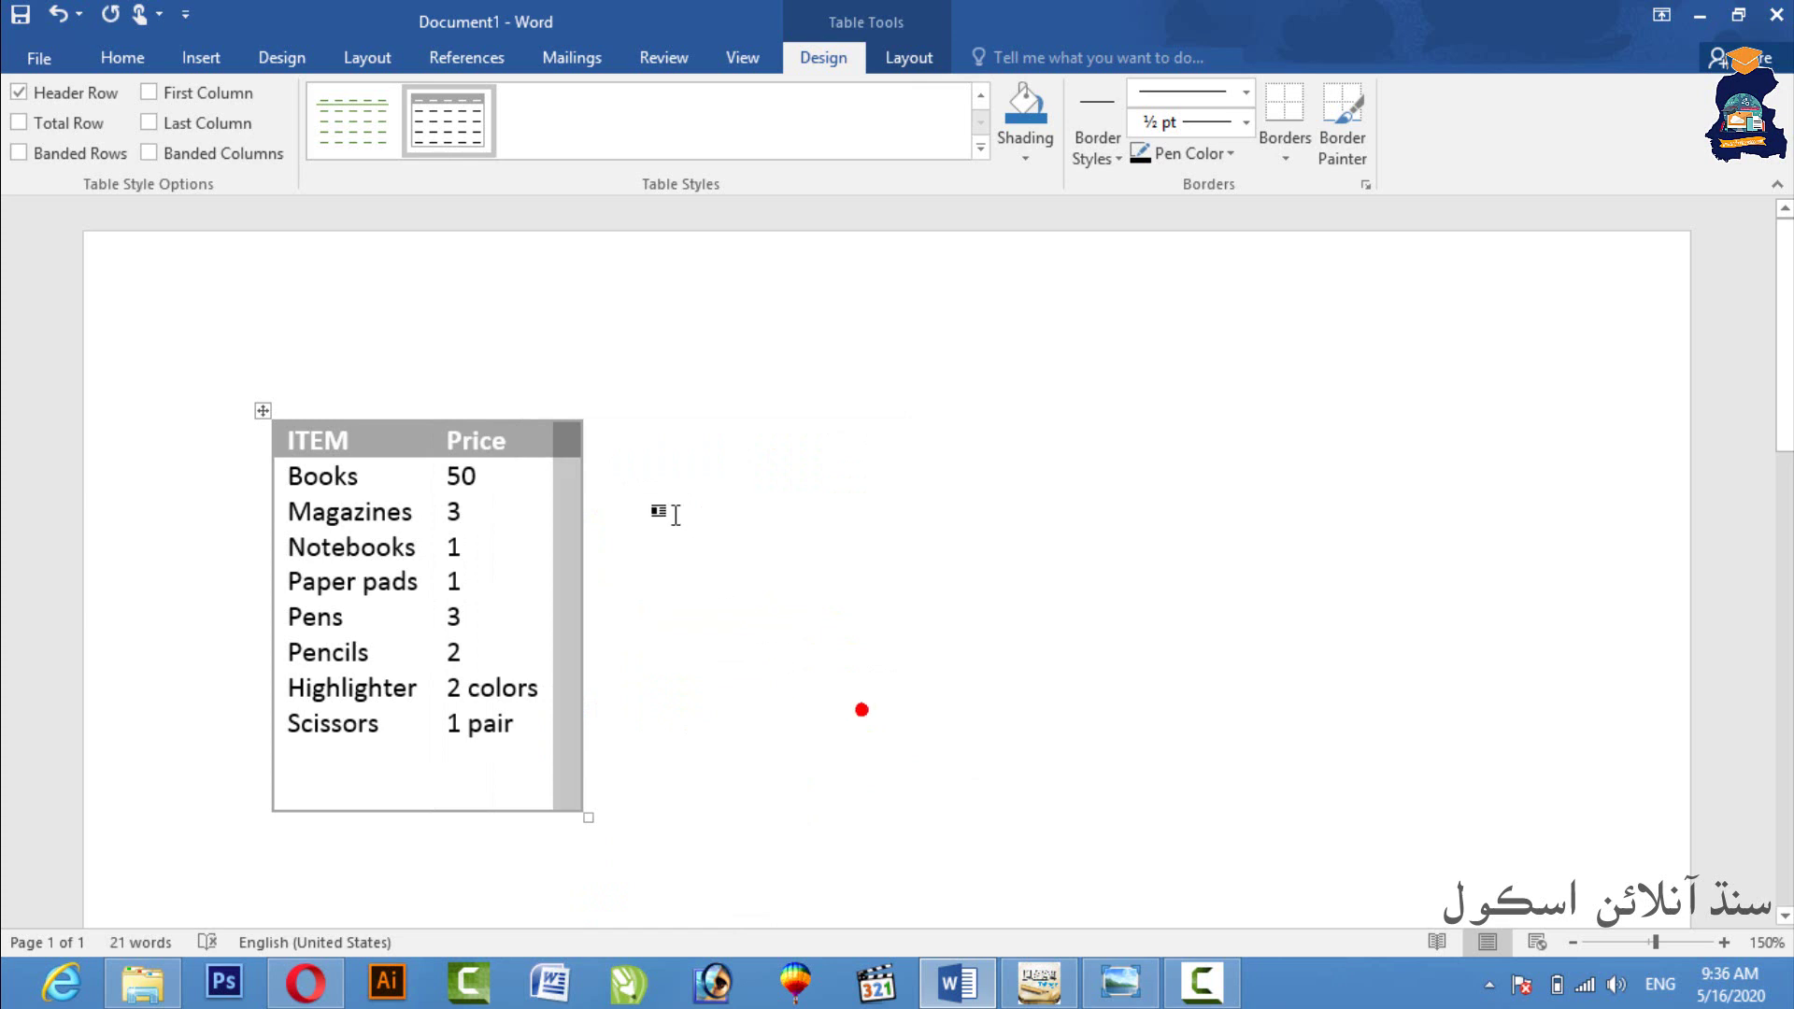
pyautogui.click(569, 442)
pyautogui.write('di')
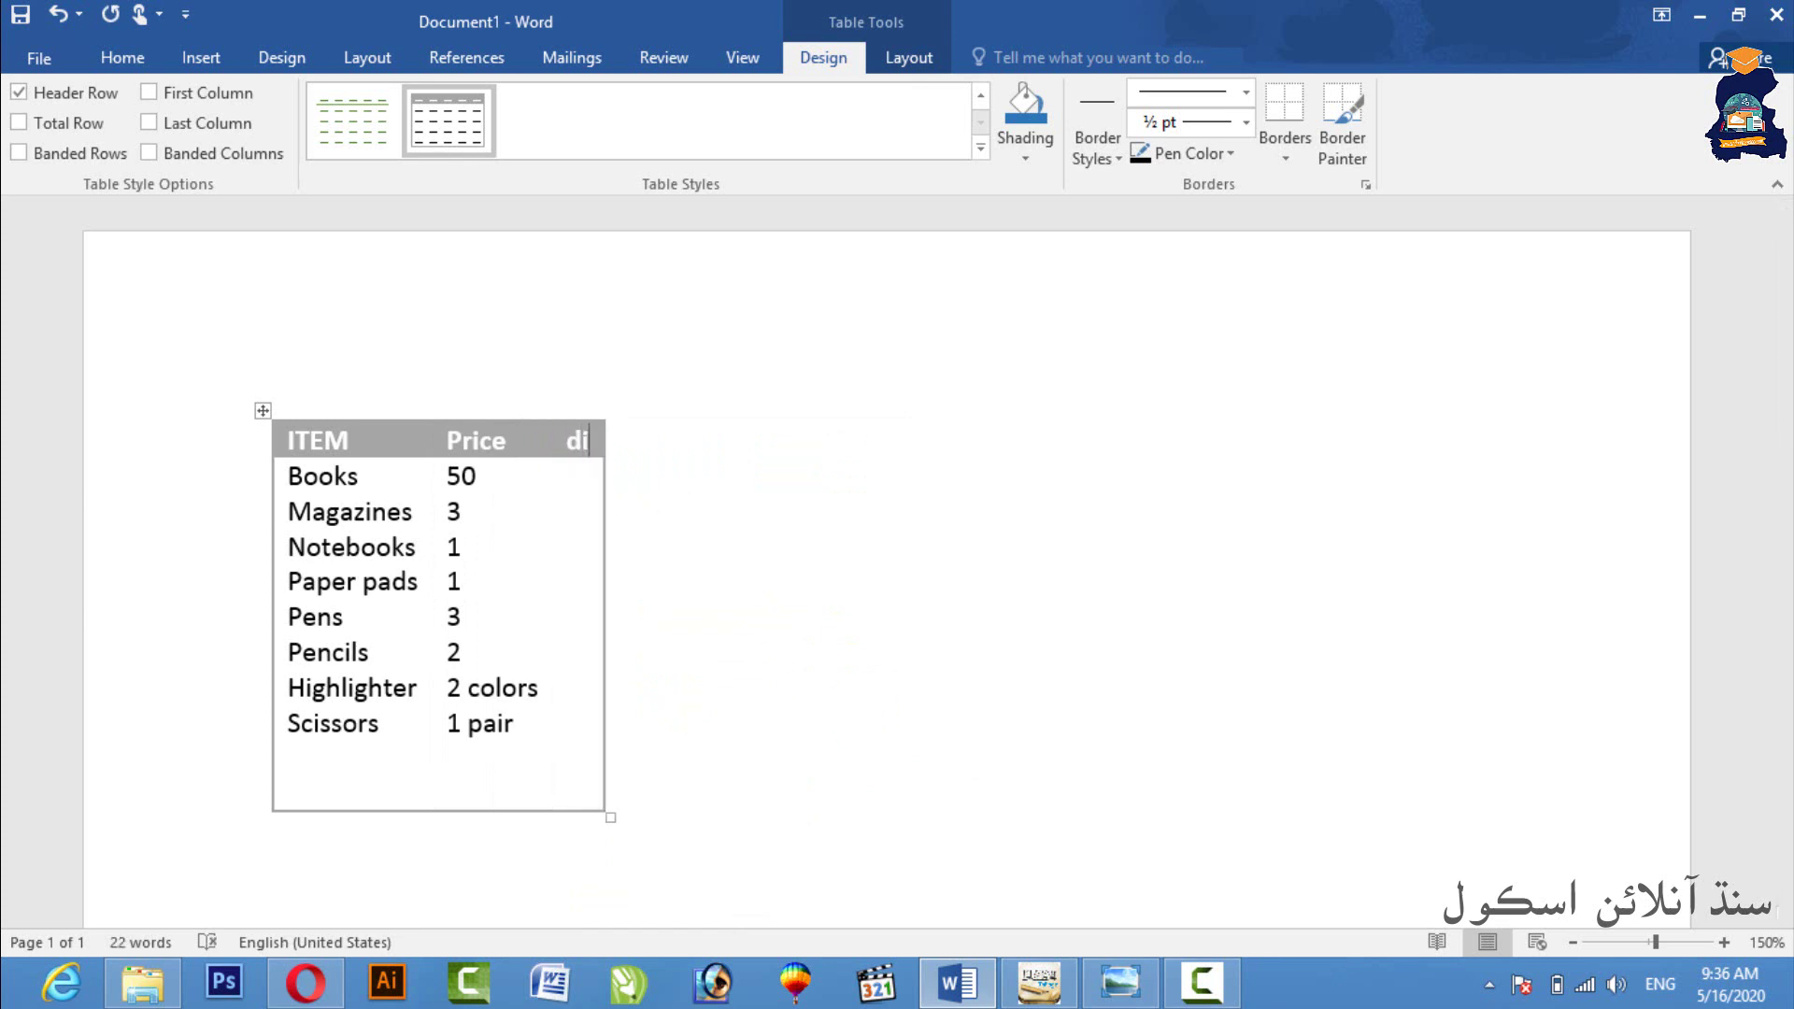
pyautogui.write('scount')
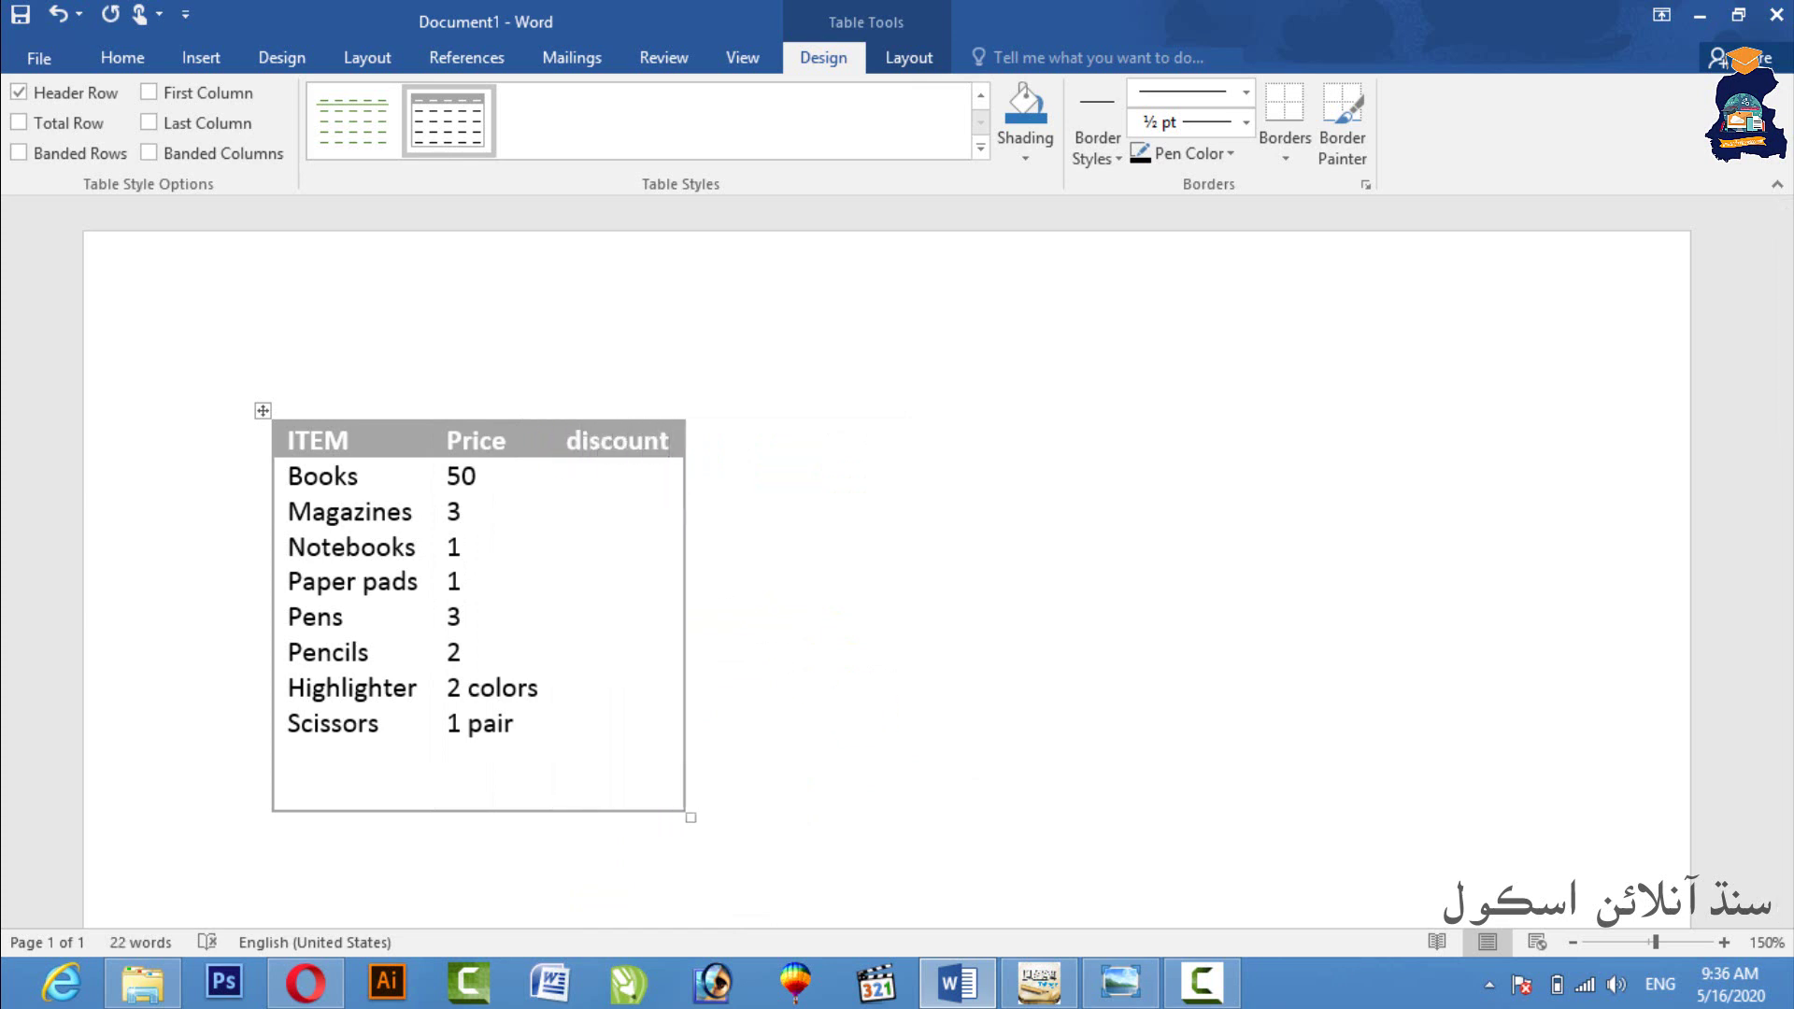
pyautogui.press('Down')
pyautogui.write('dfdasfdsaf')
pyautogui.press('Down')
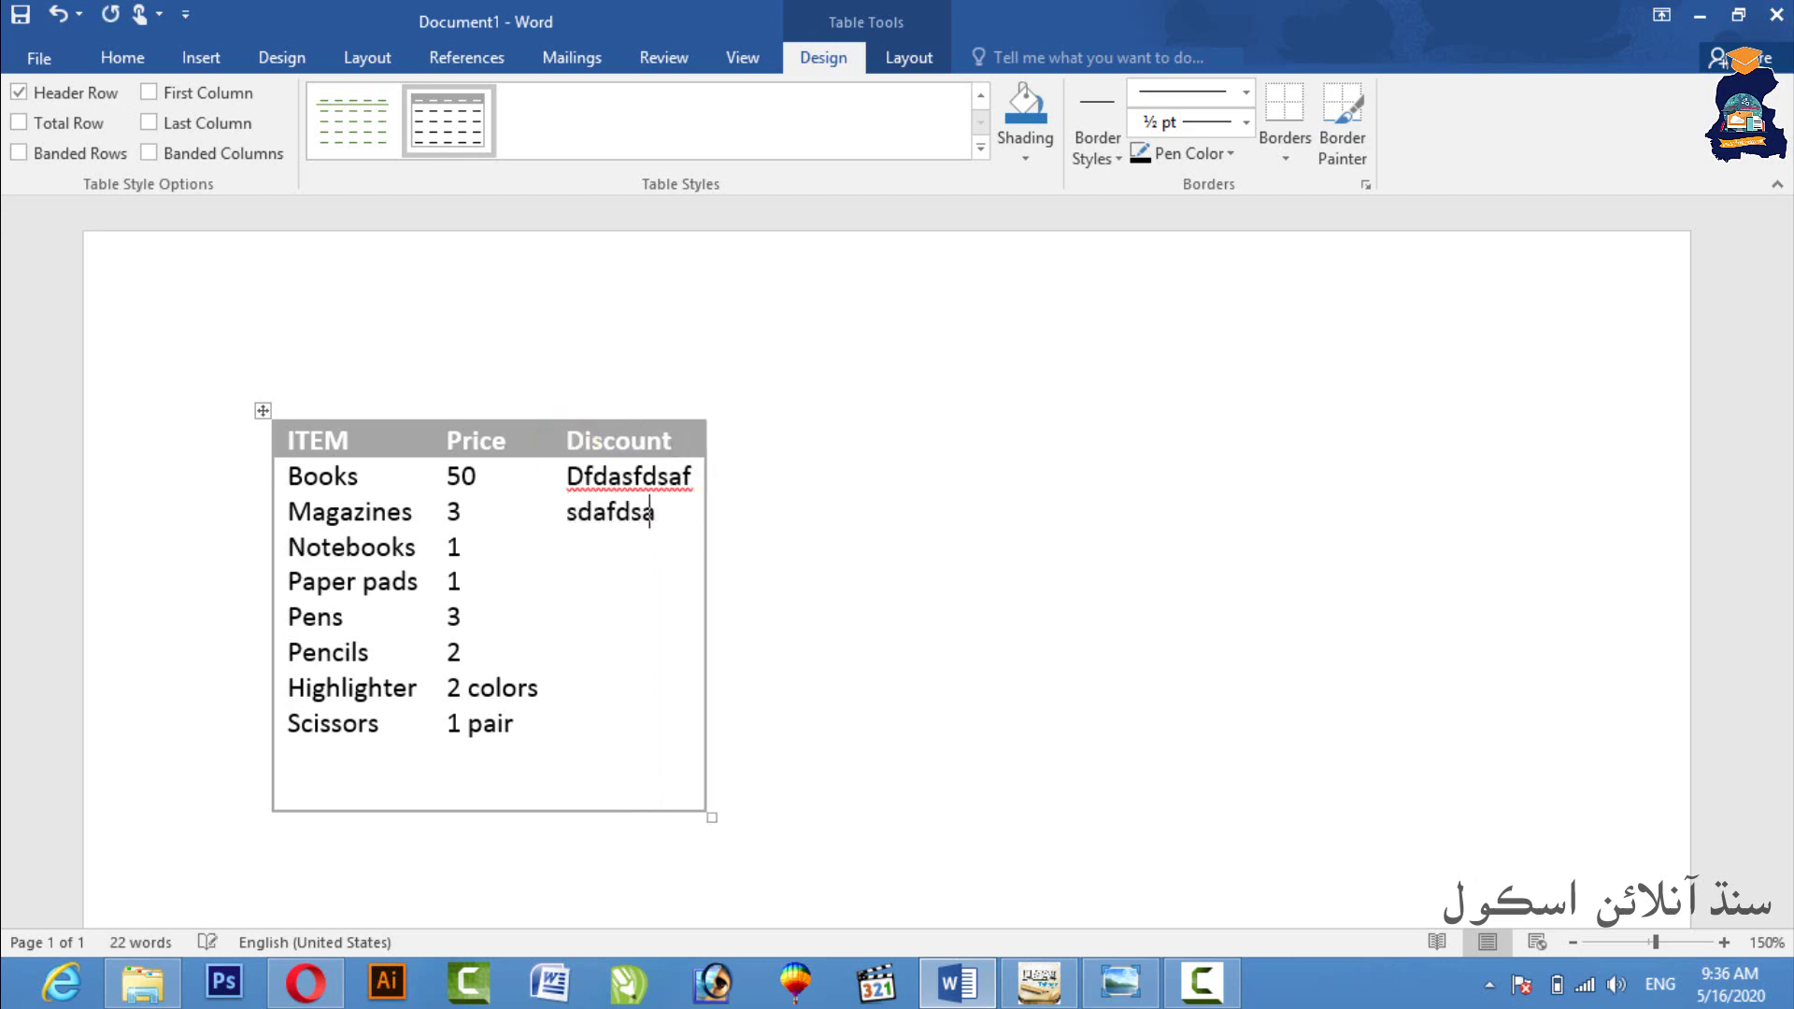
pyautogui.write('sdafdsafsdaf')
pyautogui.press('Down')
pyautogui.write('sdaf')
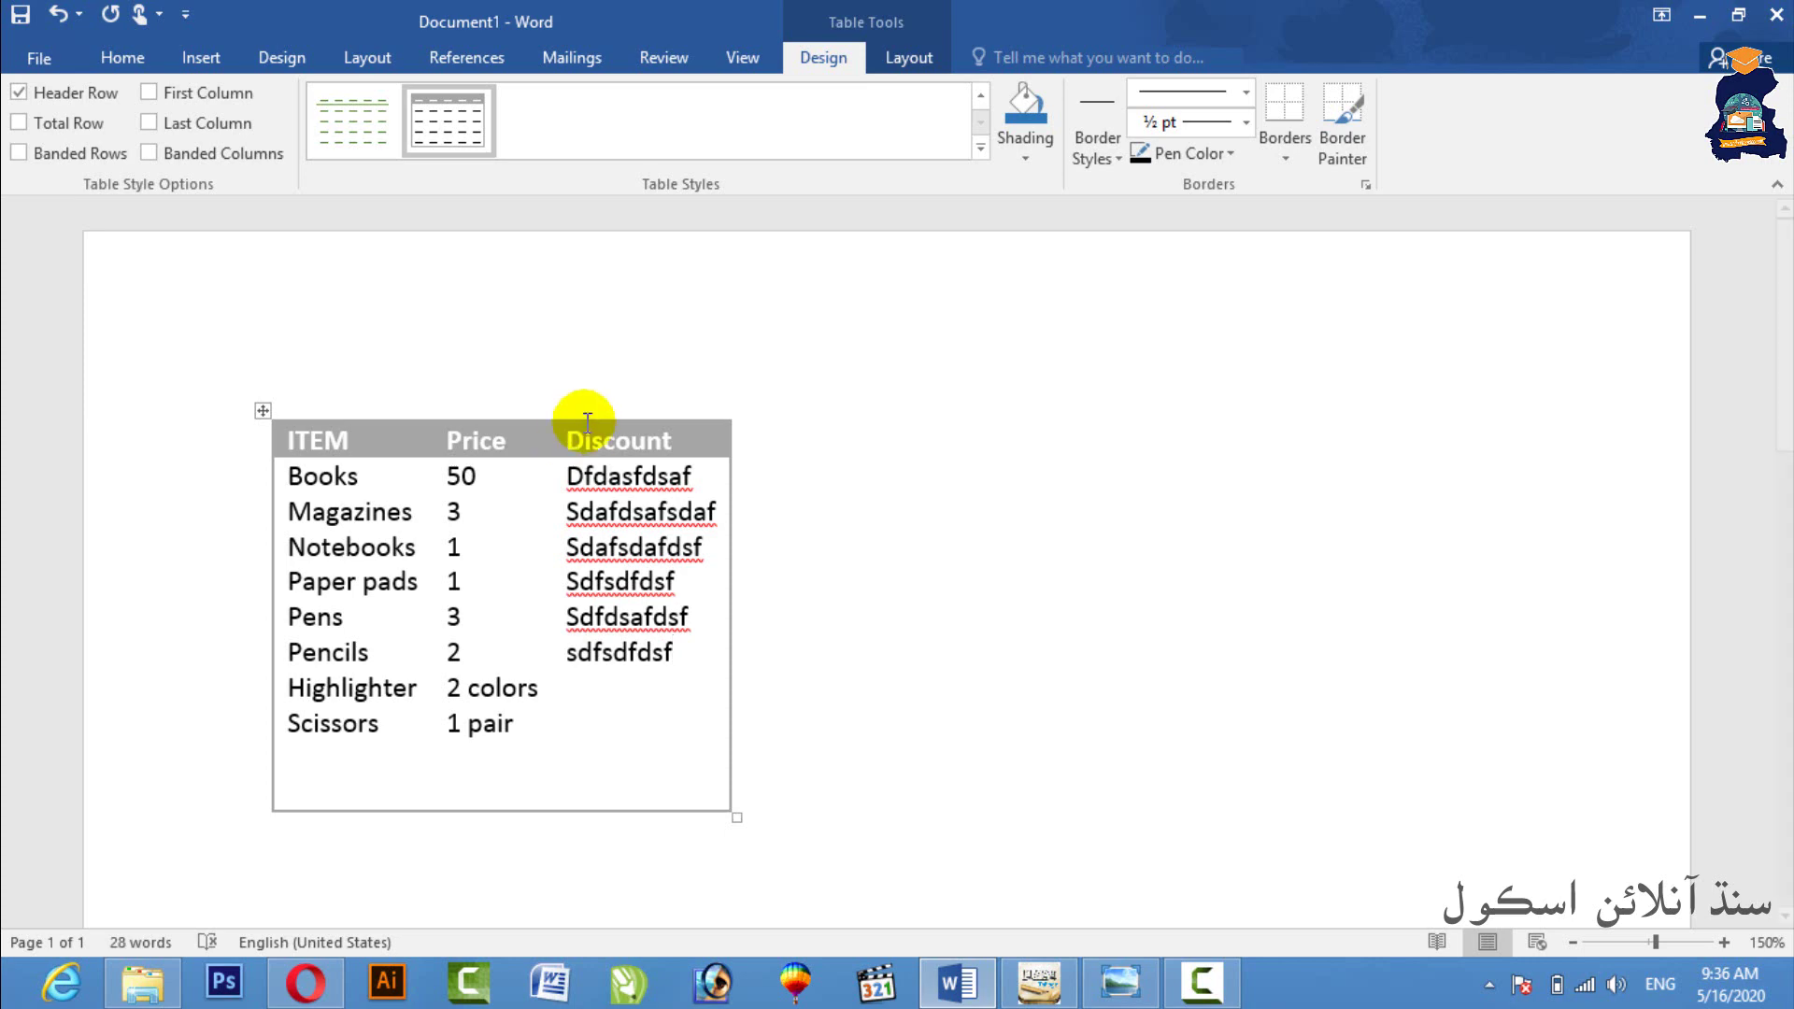
# - Delete the Price column from the item table
pyautogui.moveTo(488, 455); pyautogui.dragTo(480, 598)
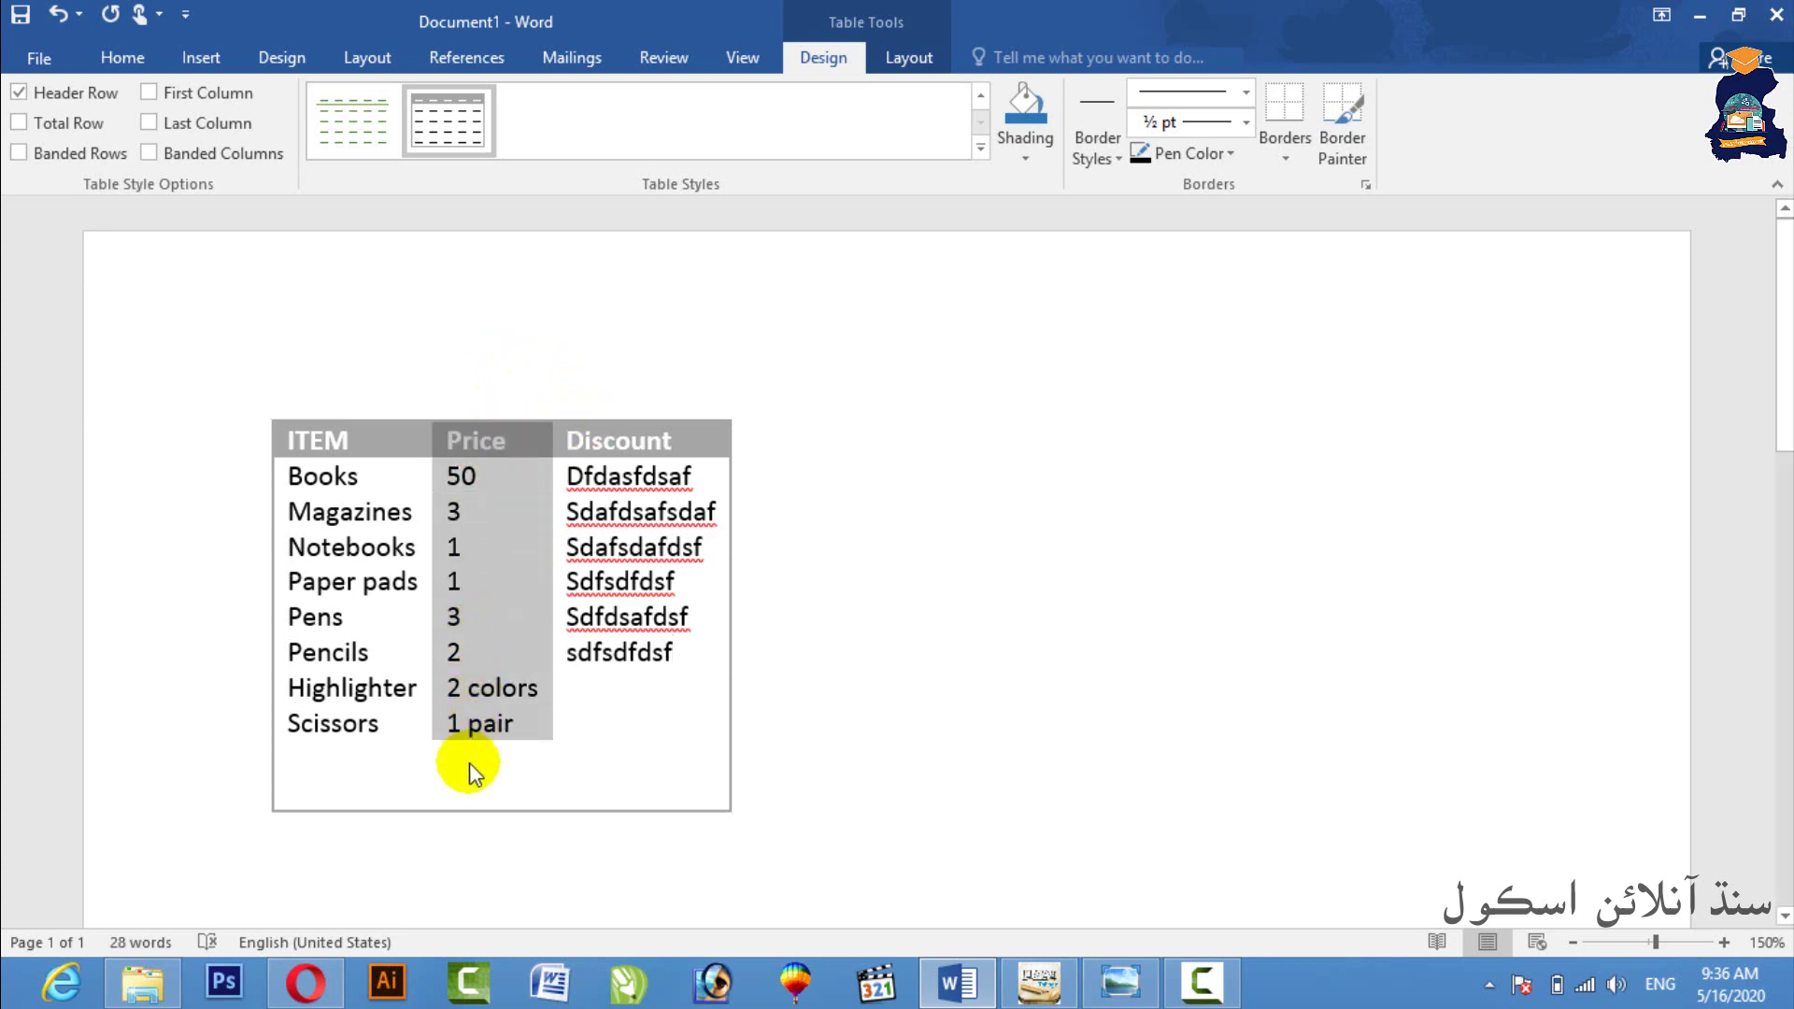
pyautogui.moveTo(469, 762); pyautogui.dragTo(469, 796)
pyautogui.rightClick(486, 605)
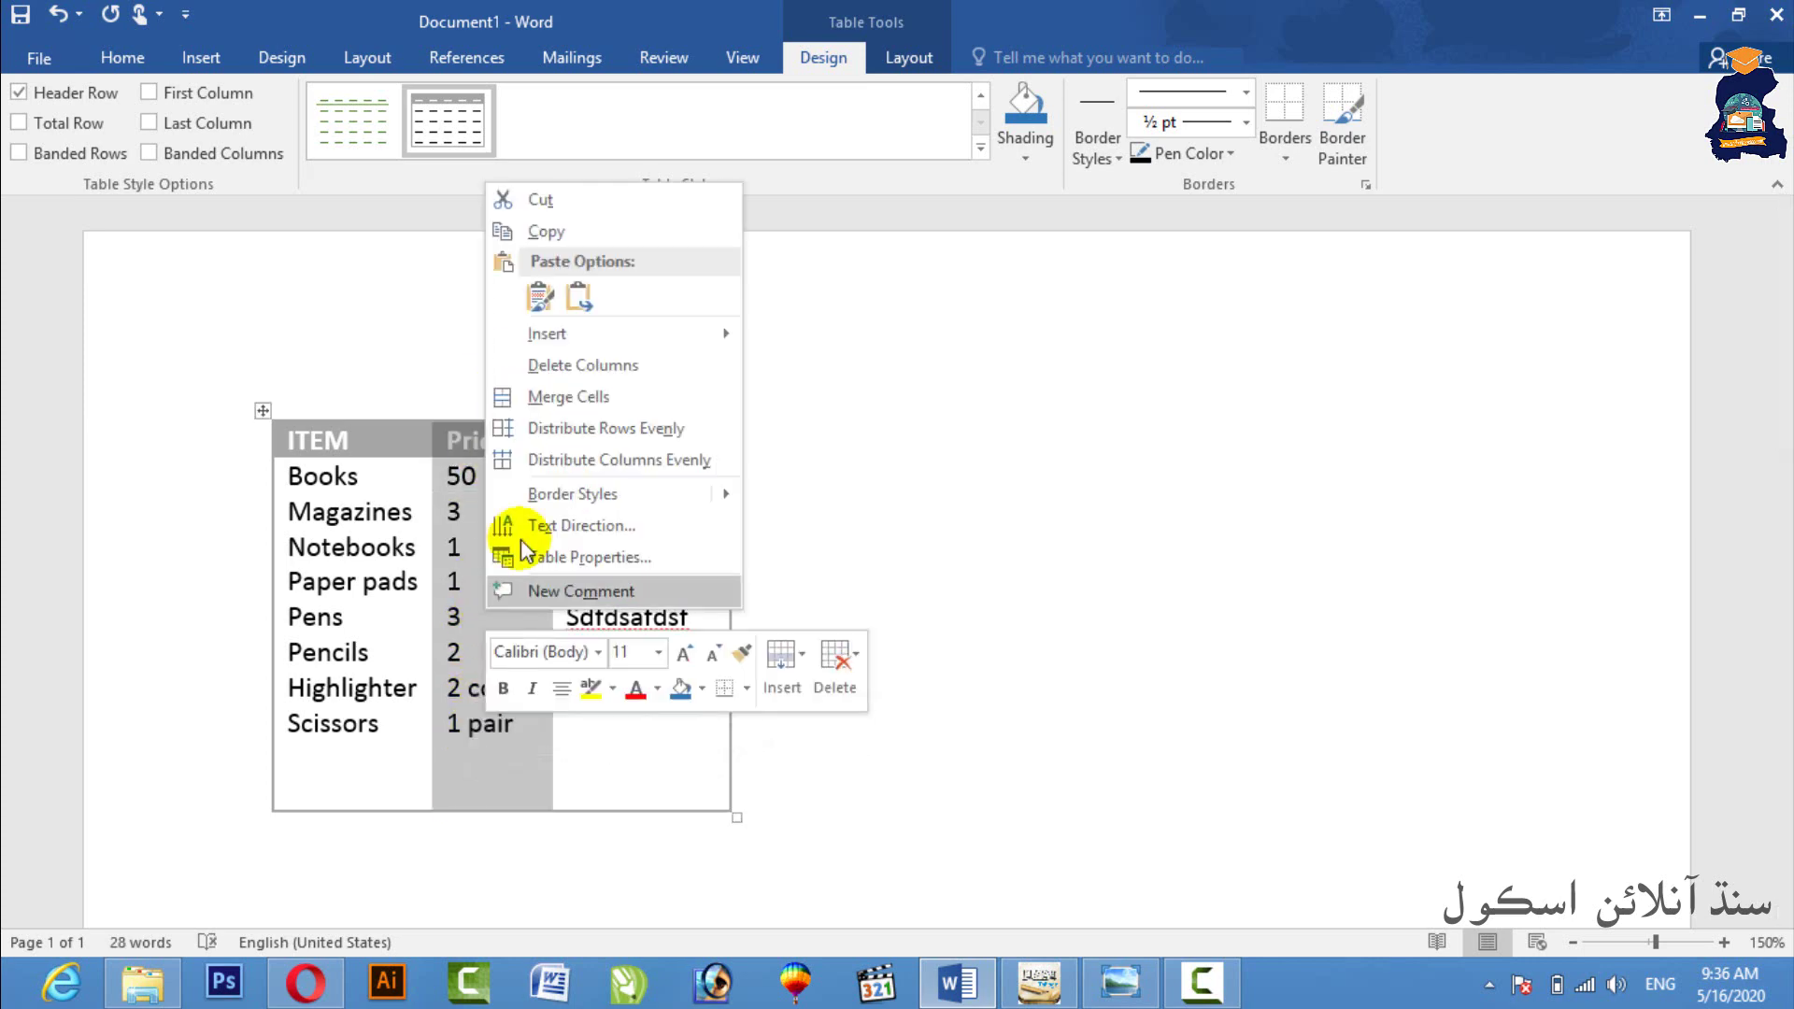
pyautogui.click(644, 376)
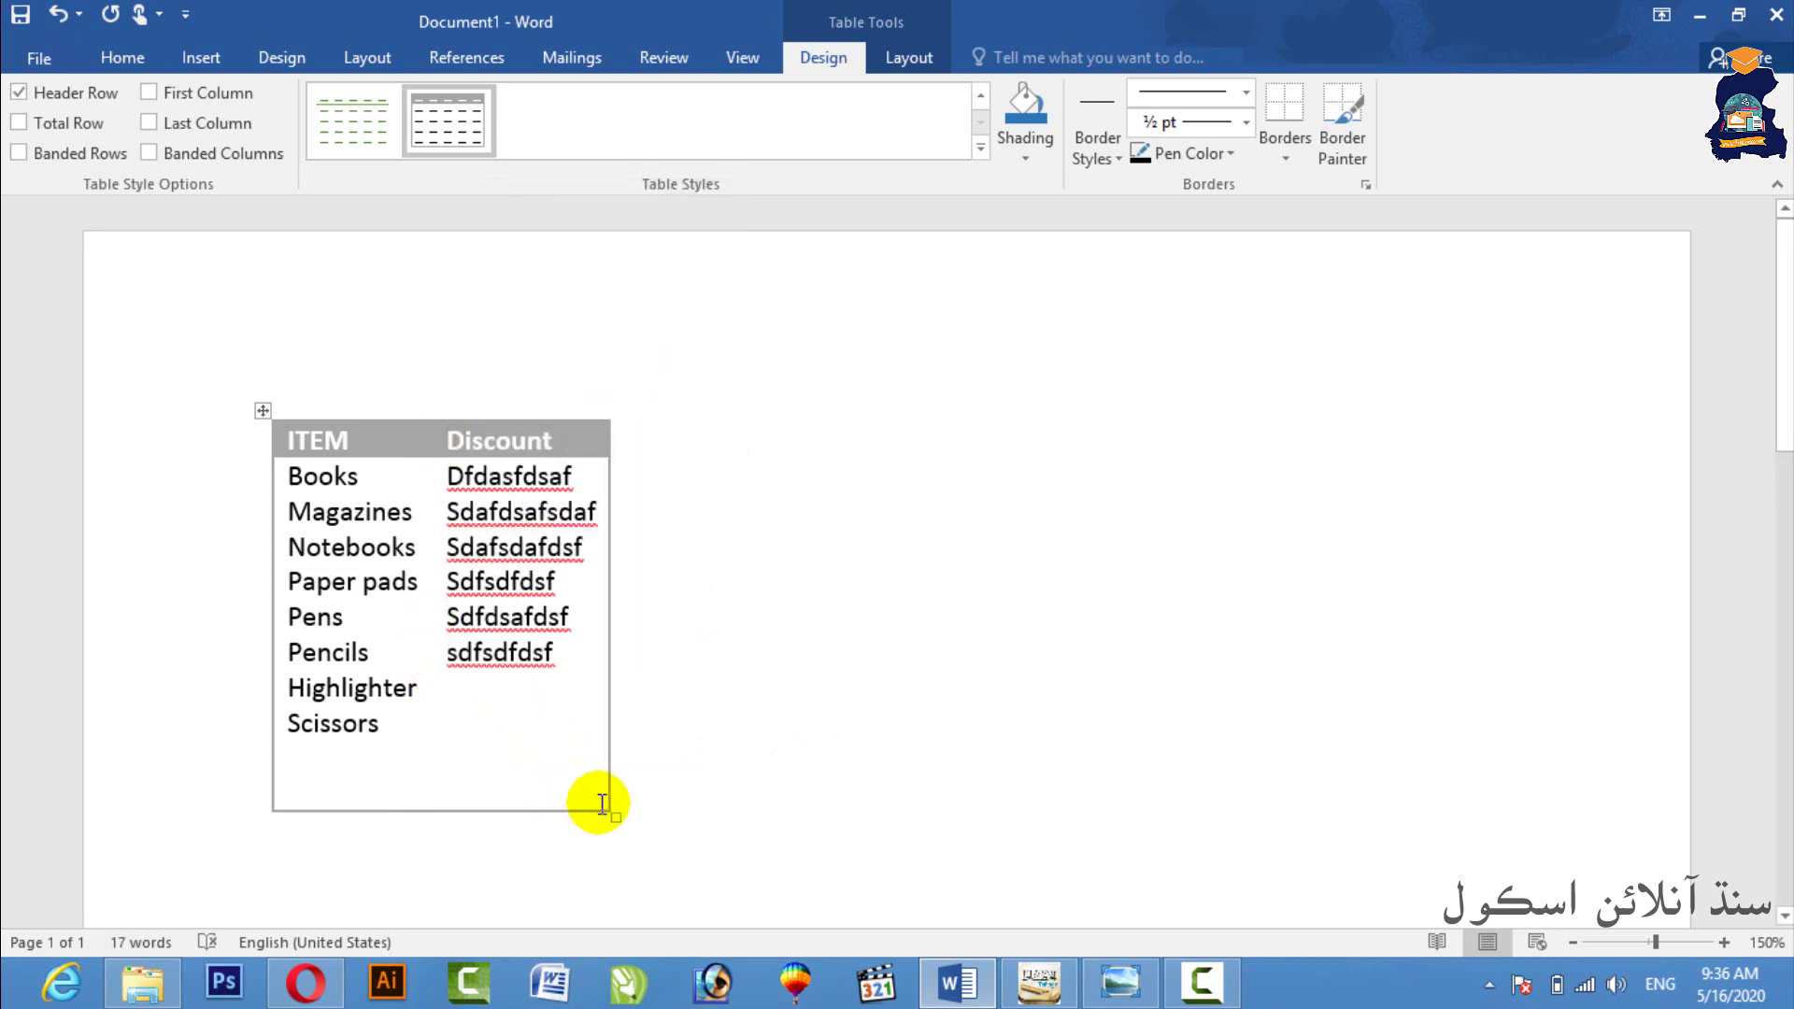
# - Delete the item table and insert a blank 7-by-5 table
pyautogui.hotkey('ctrl', 'a')
pyautogui.press('Delete')
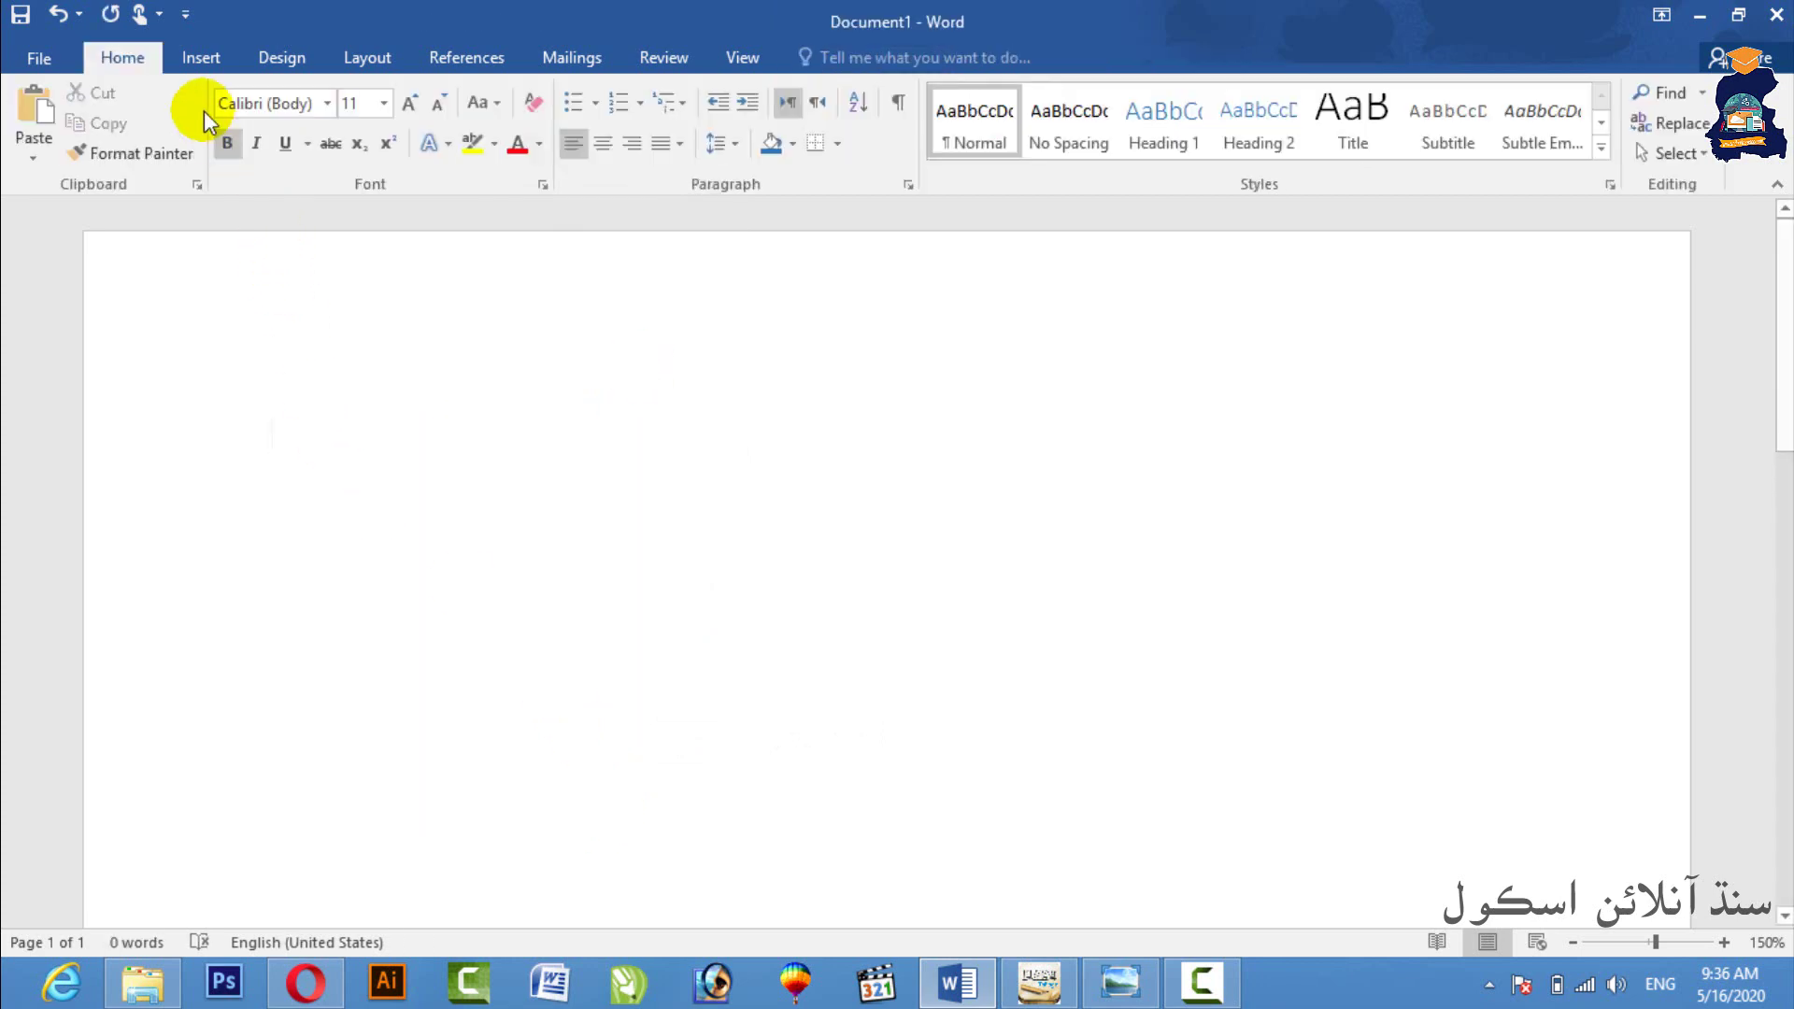
pyautogui.click(207, 60)
pyautogui.click(177, 150)
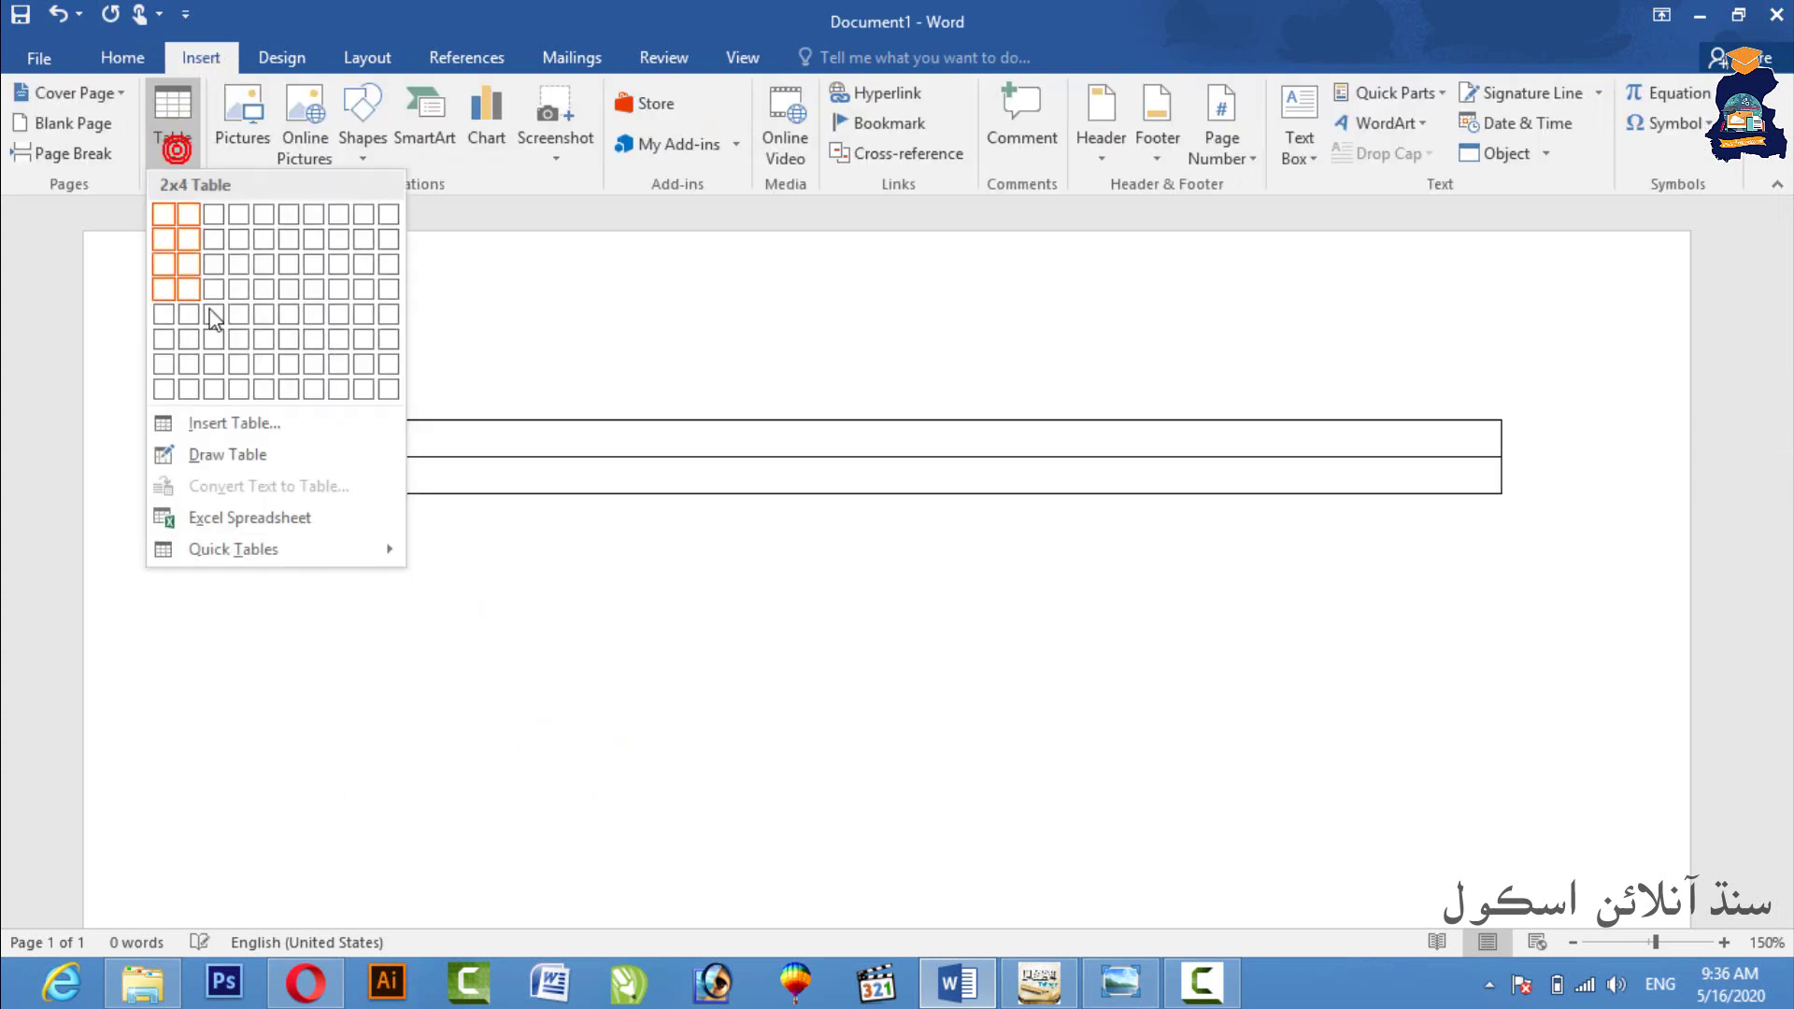
pyautogui.click(300, 323)
# - Delete the third and fourth columns, leaving a 5-by-5 grid
pyautogui.click(697, 603)
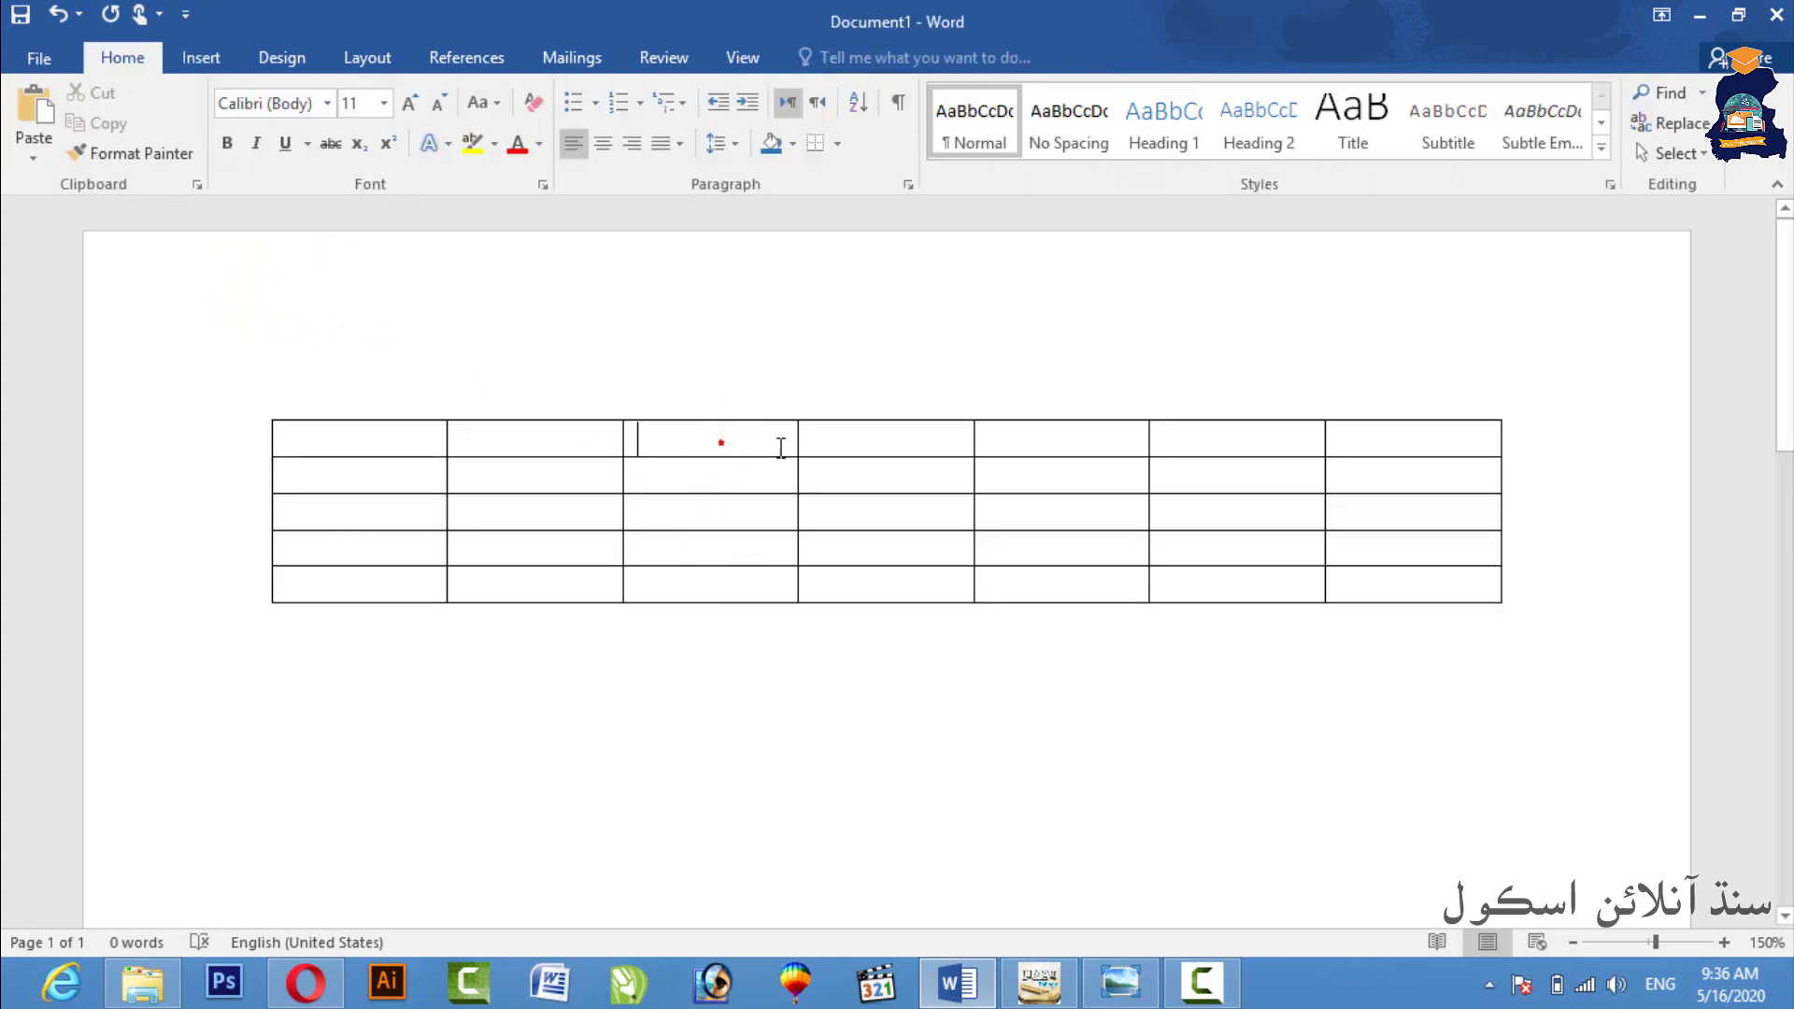
pyautogui.moveTo(781, 449); pyautogui.dragTo(852, 585)
pyautogui.rightClick(853, 587)
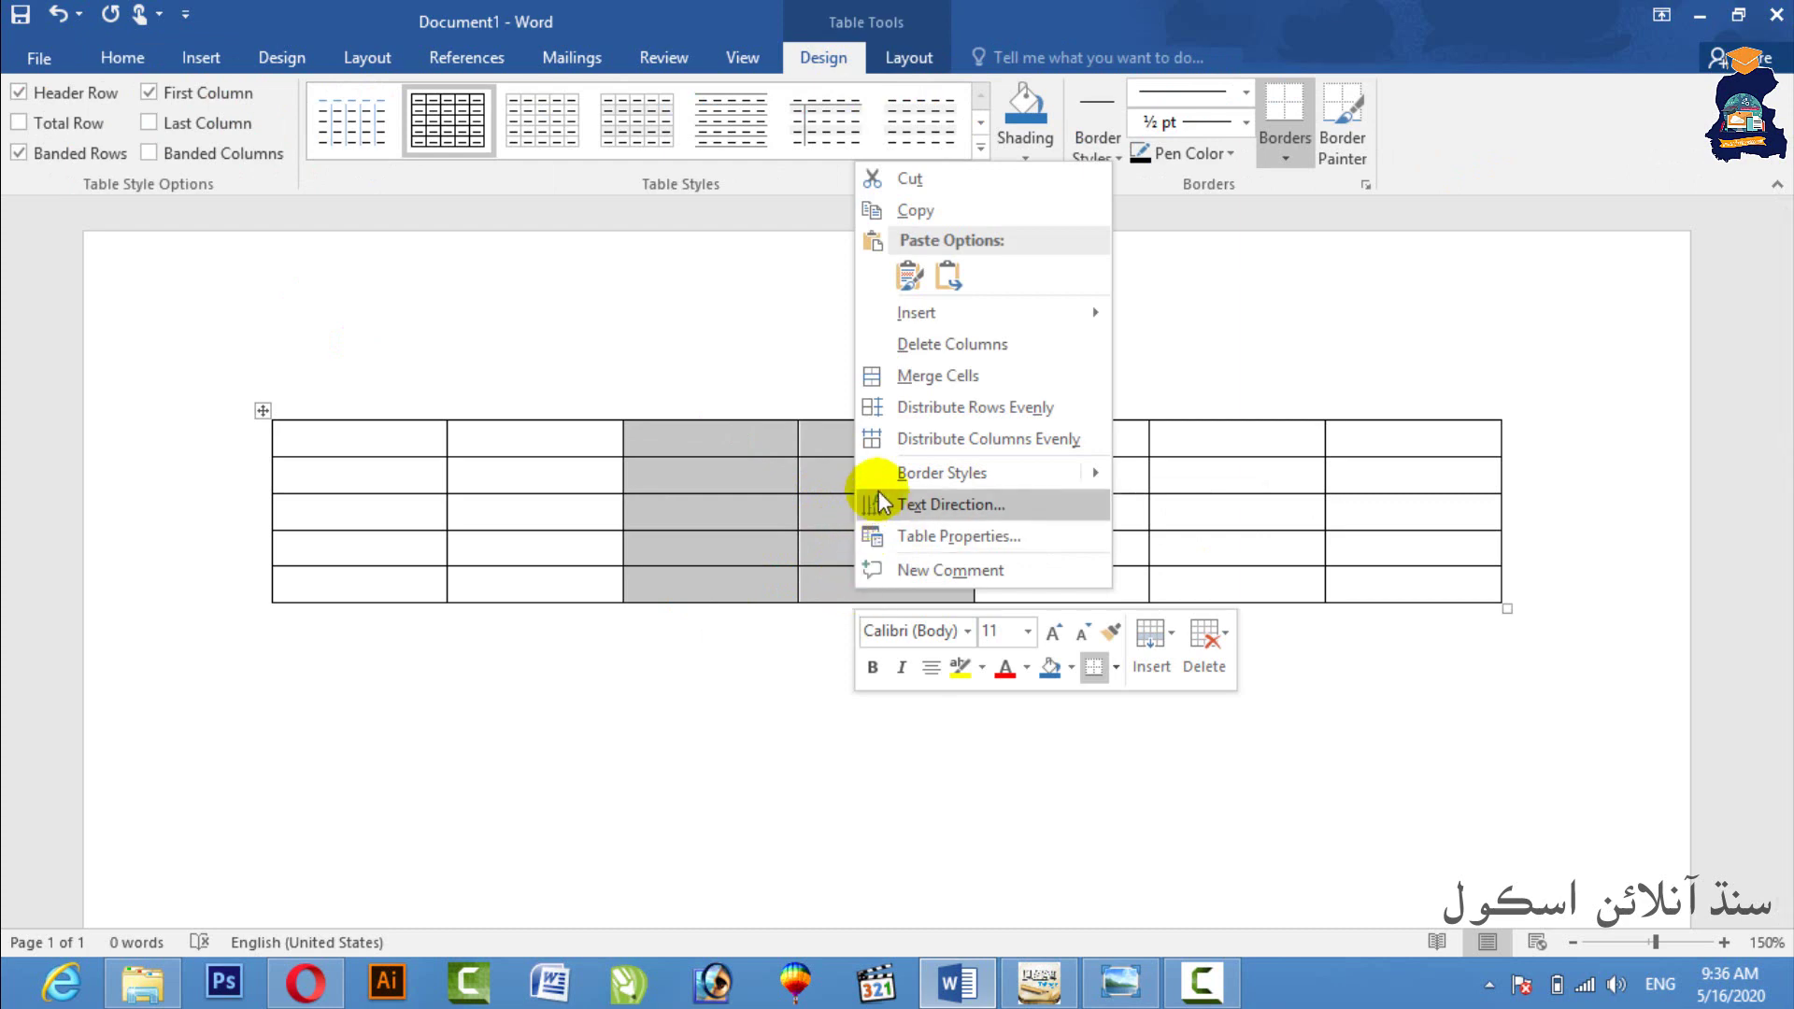
pyautogui.click(949, 353)
pyautogui.click(262, 410)
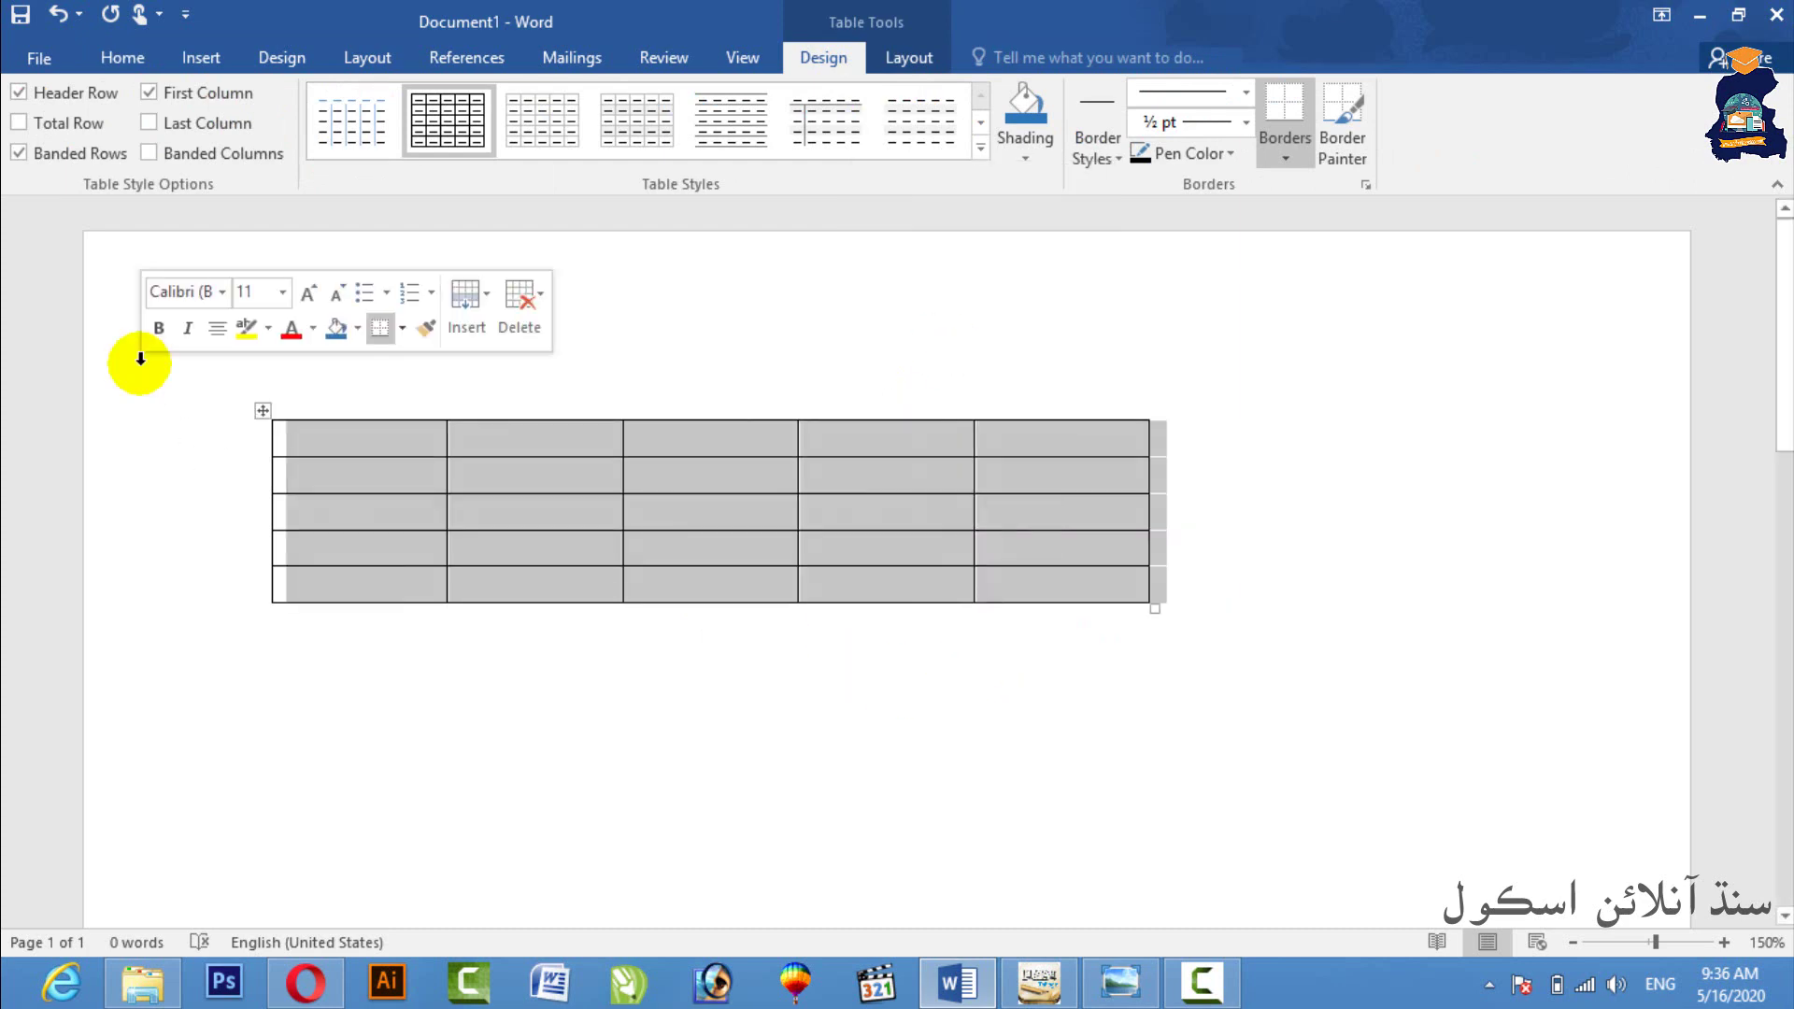
pyautogui.click(140, 359)
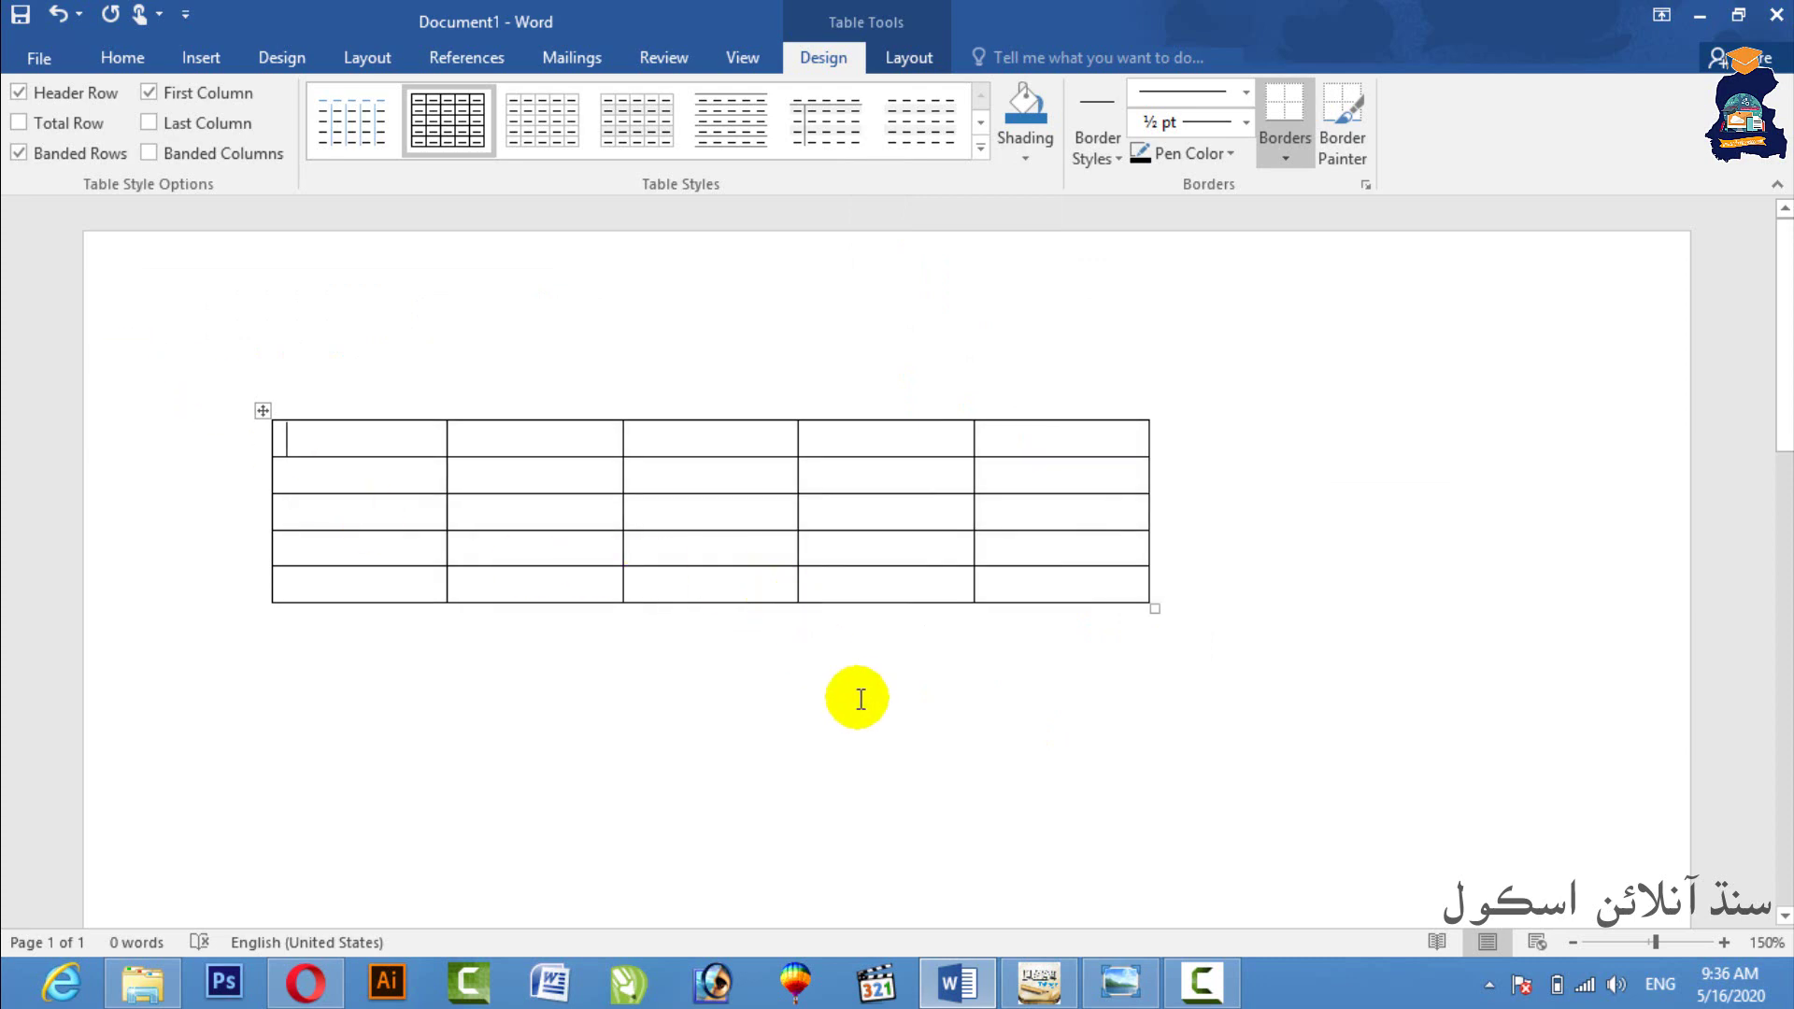
pyautogui.hotkey('ctrl', 'a')
pyautogui.click(122, 400)
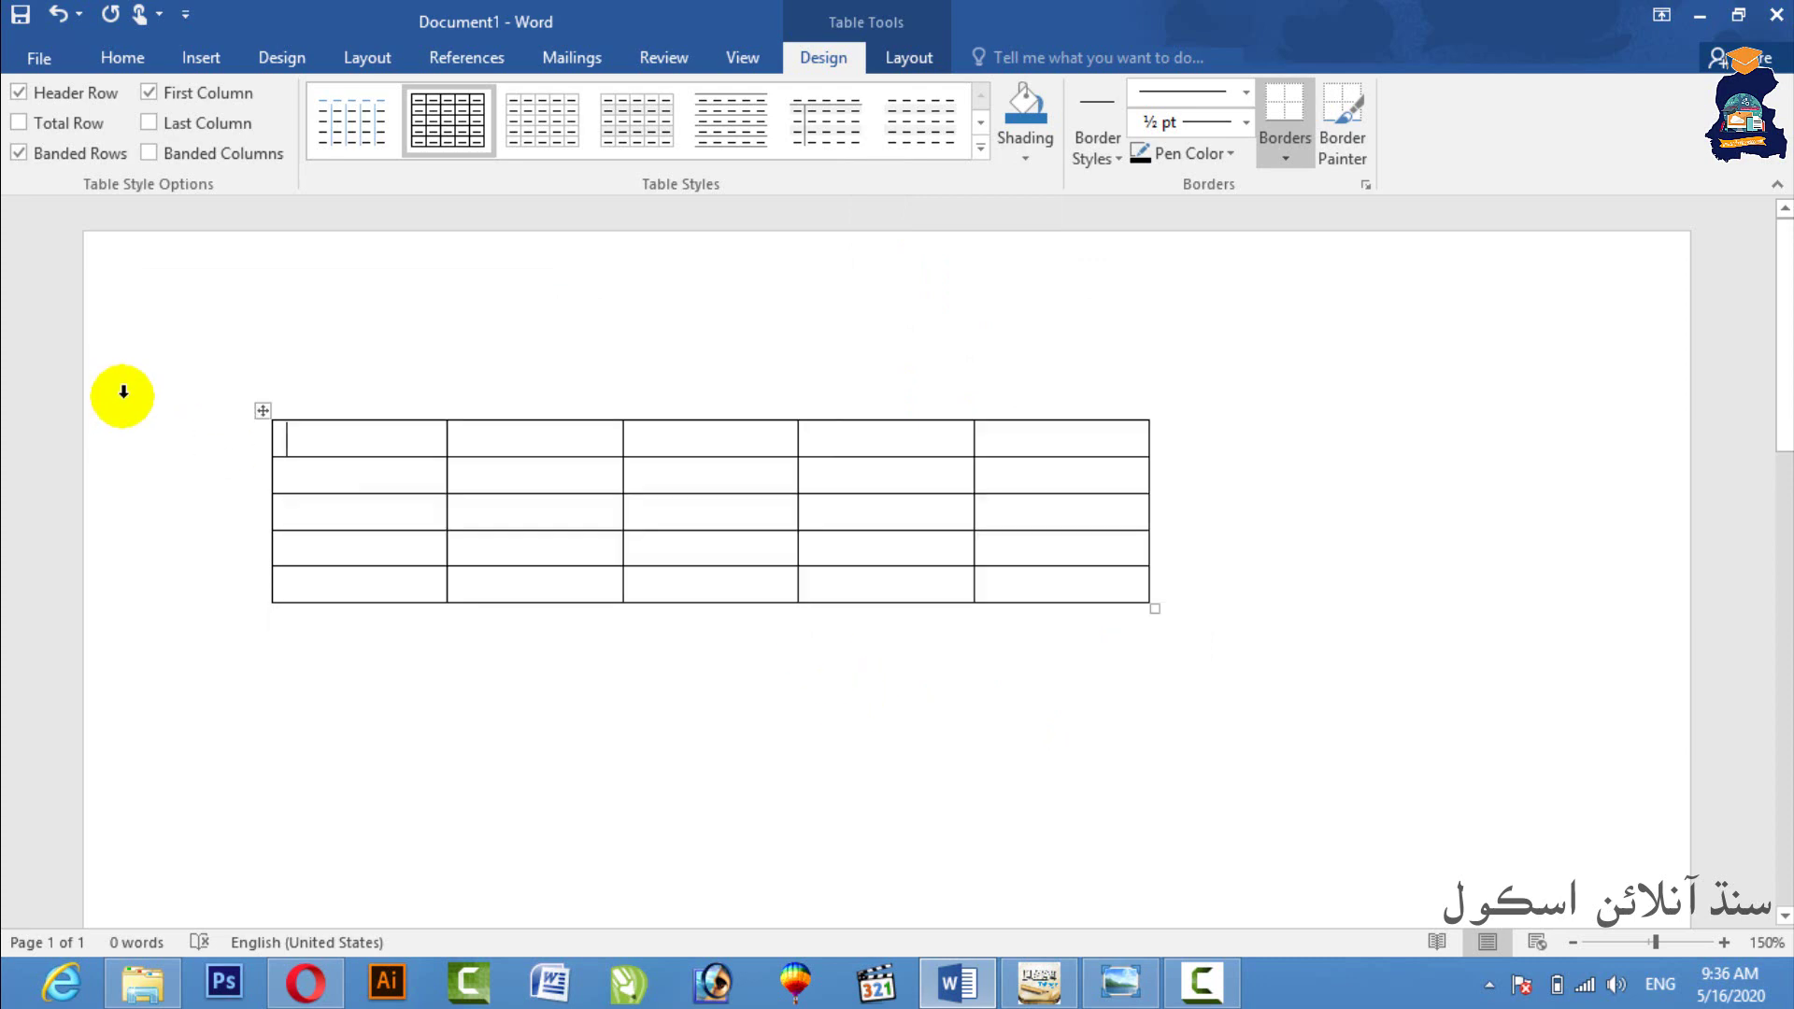
# - Delete the 5-by-5 grid table, leaving a blank page, and show the Insert commands
pyautogui.rightClick(265, 417)
pyautogui.click(294, 435)
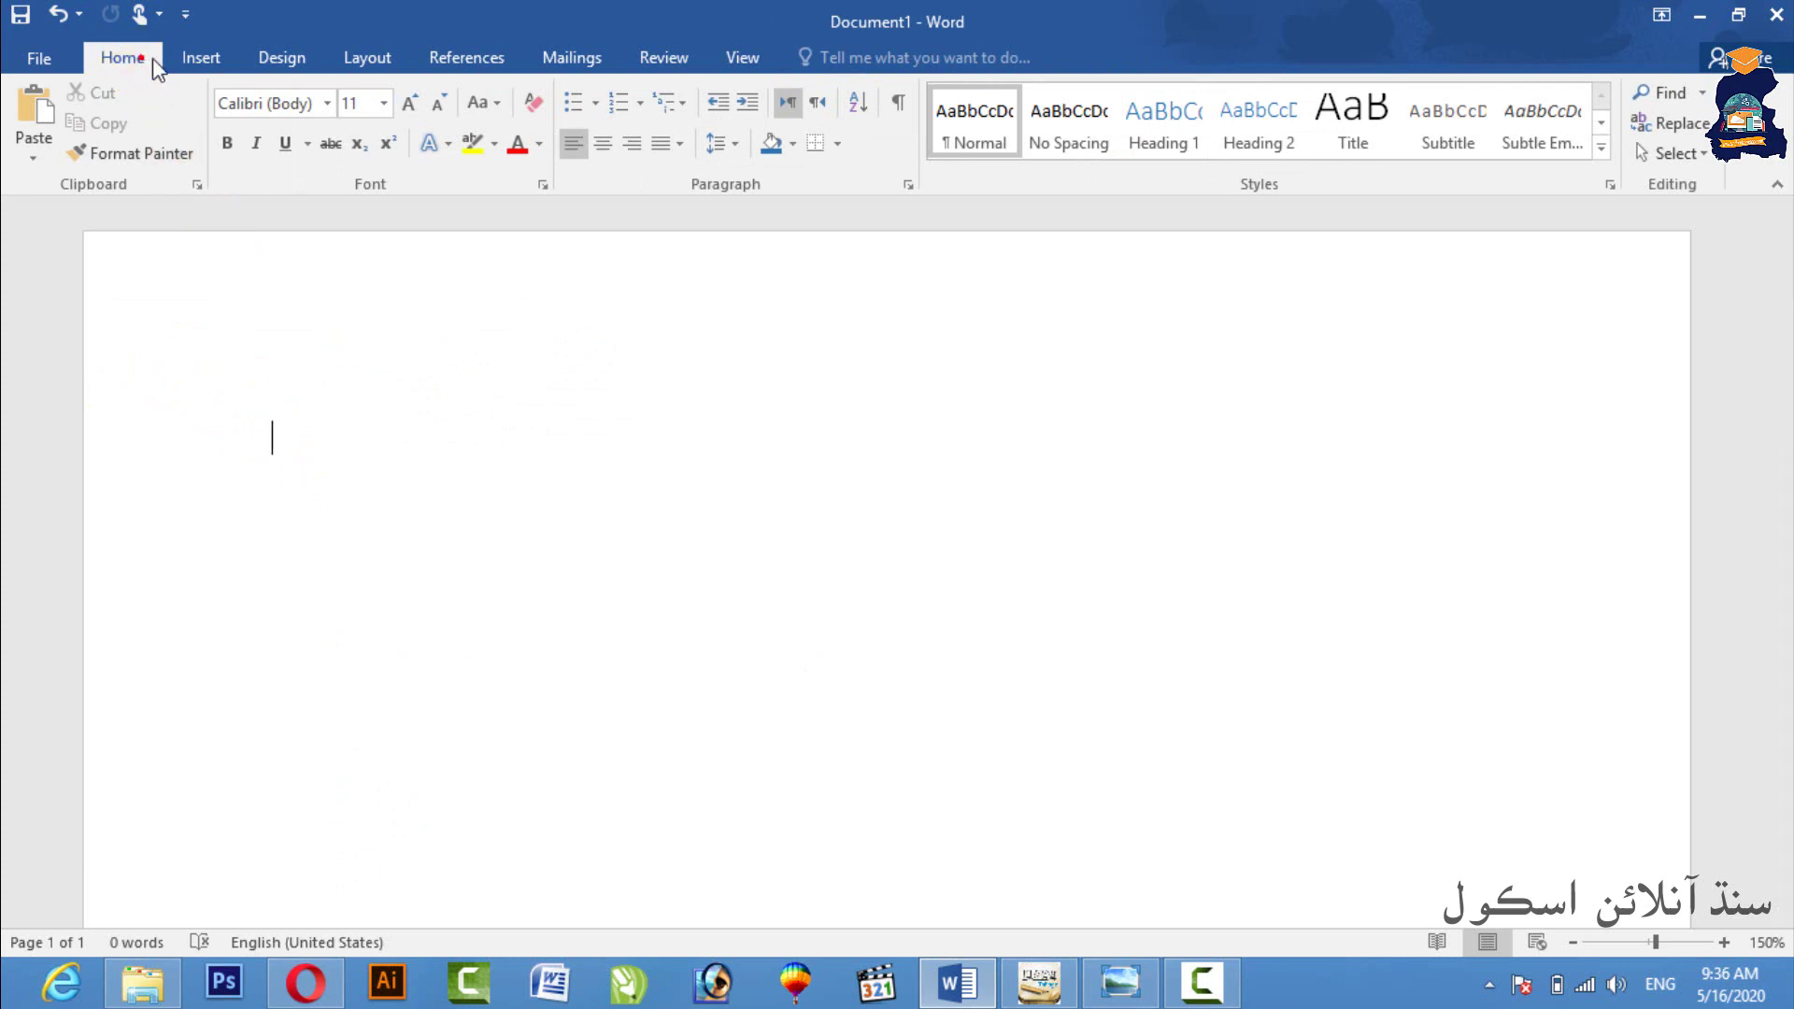
pyautogui.click(200, 60)
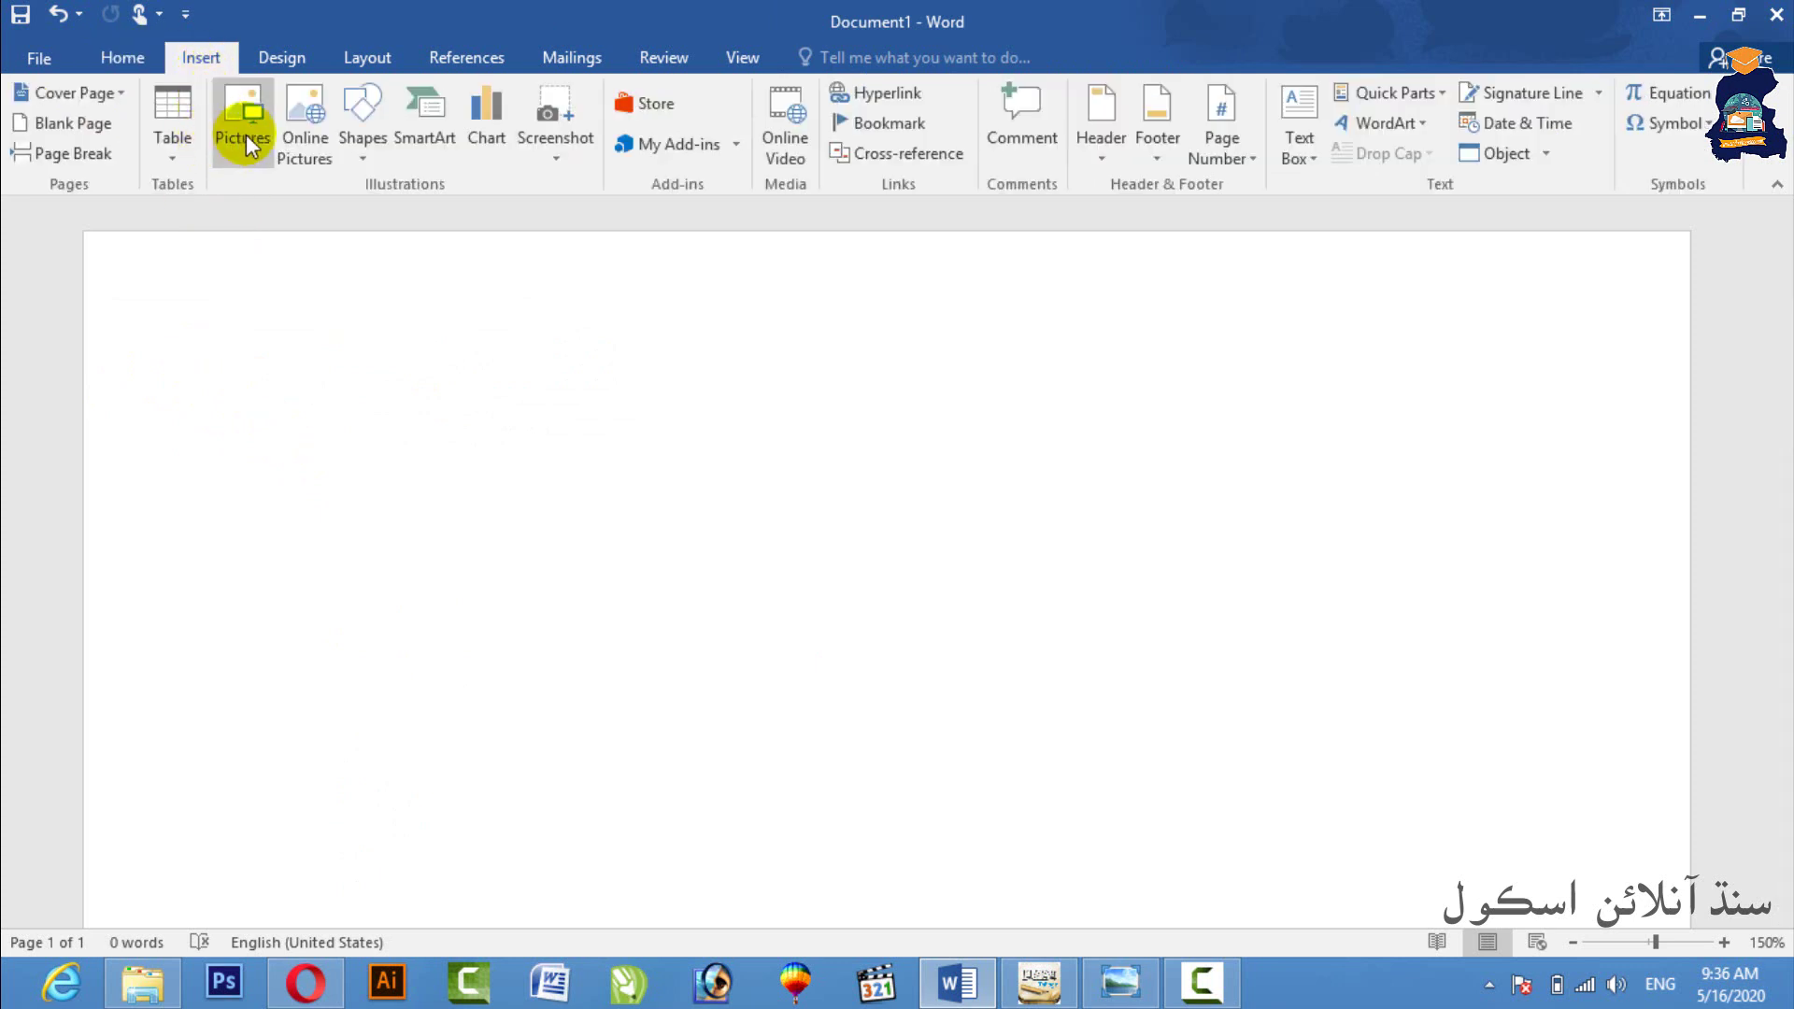